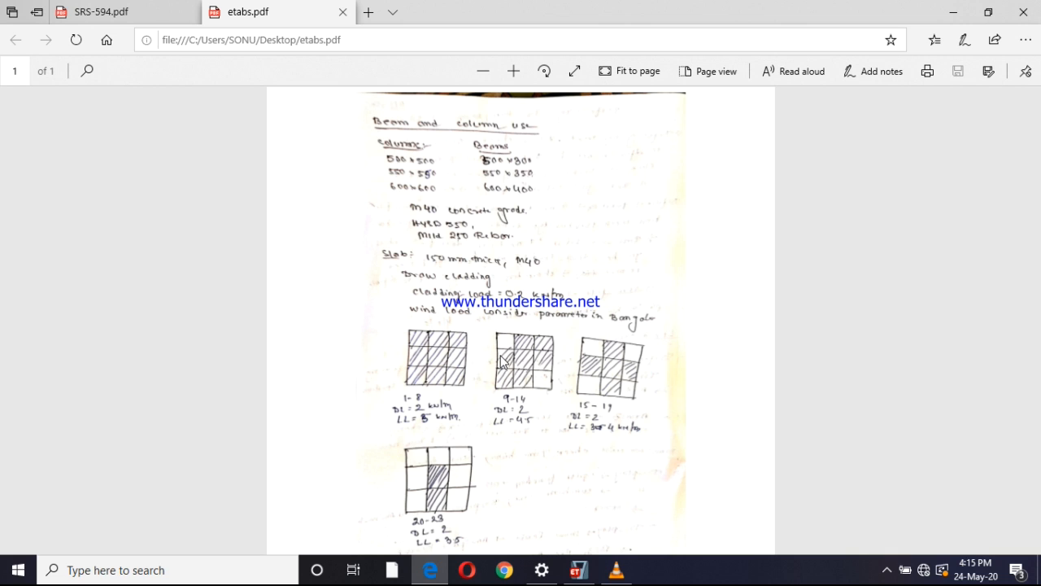
Switch to ETABS and initialize the model with Metric SI units, the Indian steel database, IS 800:2007 and IS 456:2000
{"action": "left_click", "coordinate": [586, 571]}
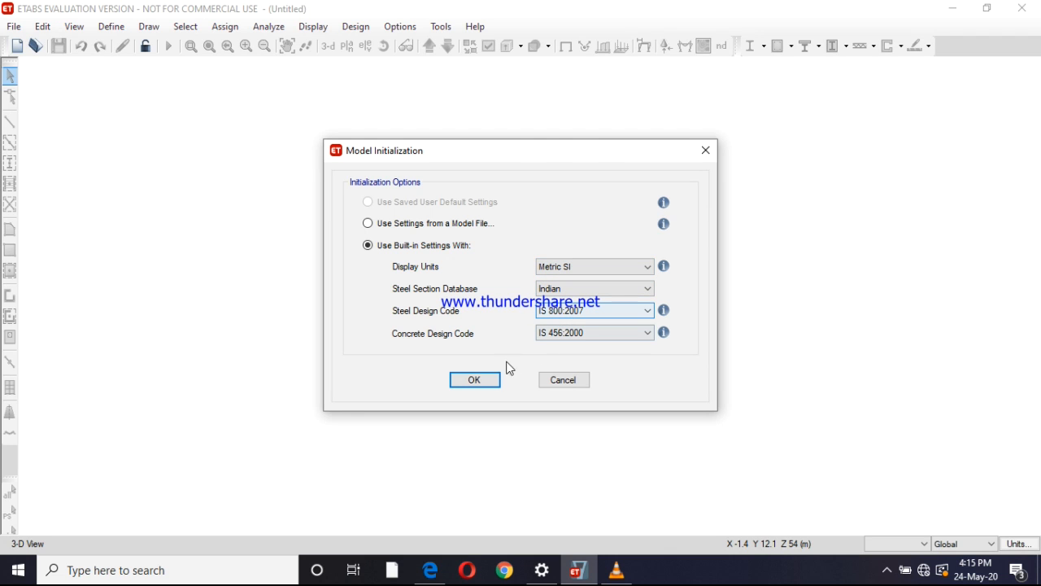
{"action": "left_click", "coordinate": [488, 379]}
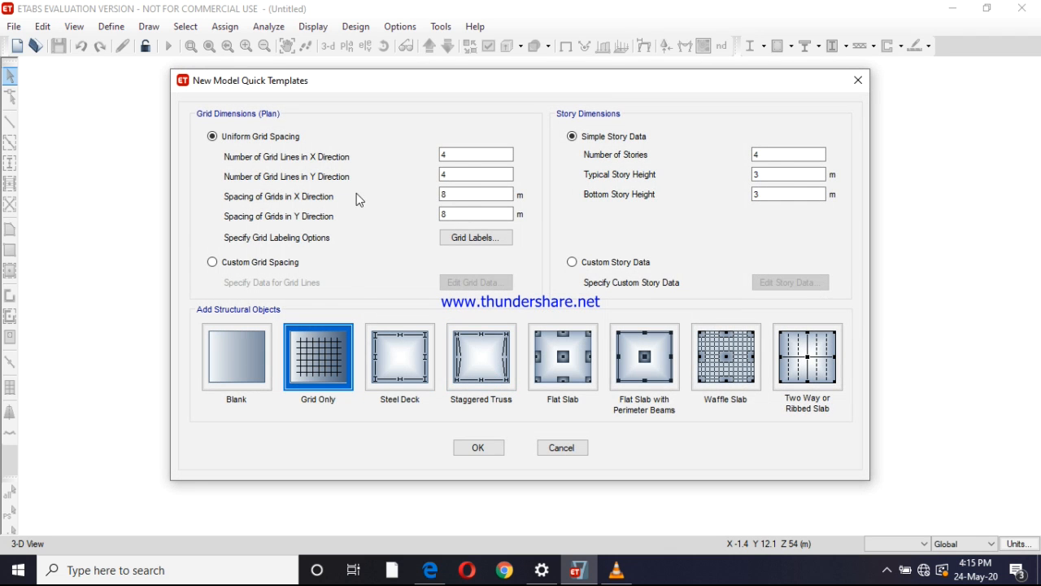
Set the grid spacing to 6 m in both X and Y directions and the number of stories to 23
{"action": "left_click", "coordinate": [459, 194]}
{"action": "left_click", "coordinate": [463, 215]}
{"action": "type", "text": "6"}
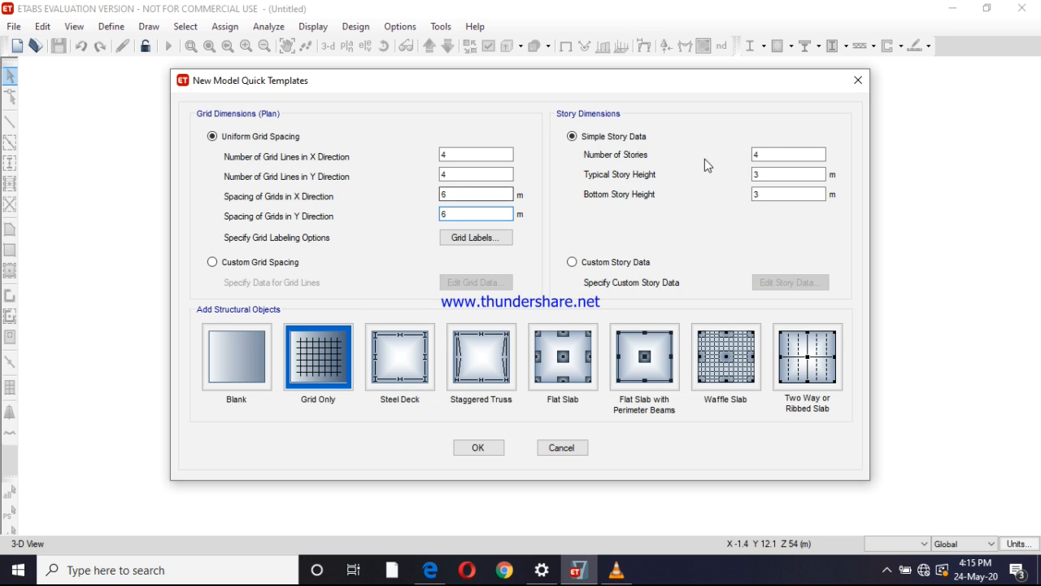
{"action": "left_click", "coordinate": [757, 154]}
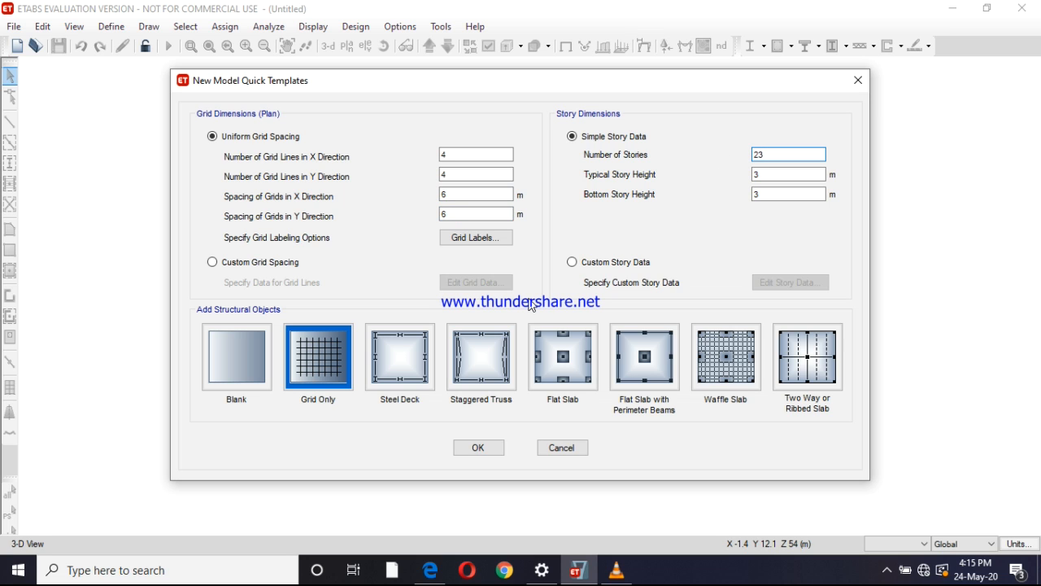
Enable custom story data, open the story data table and check the story groups in etabs.pdf
{"action": "left_click", "coordinate": [606, 264]}
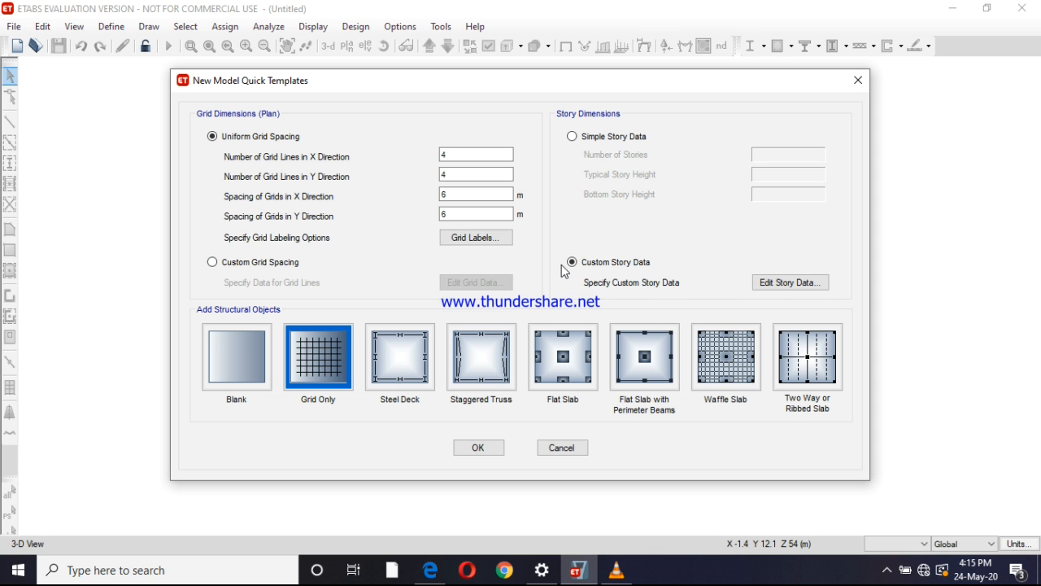
{"action": "left_click", "coordinate": [775, 283]}
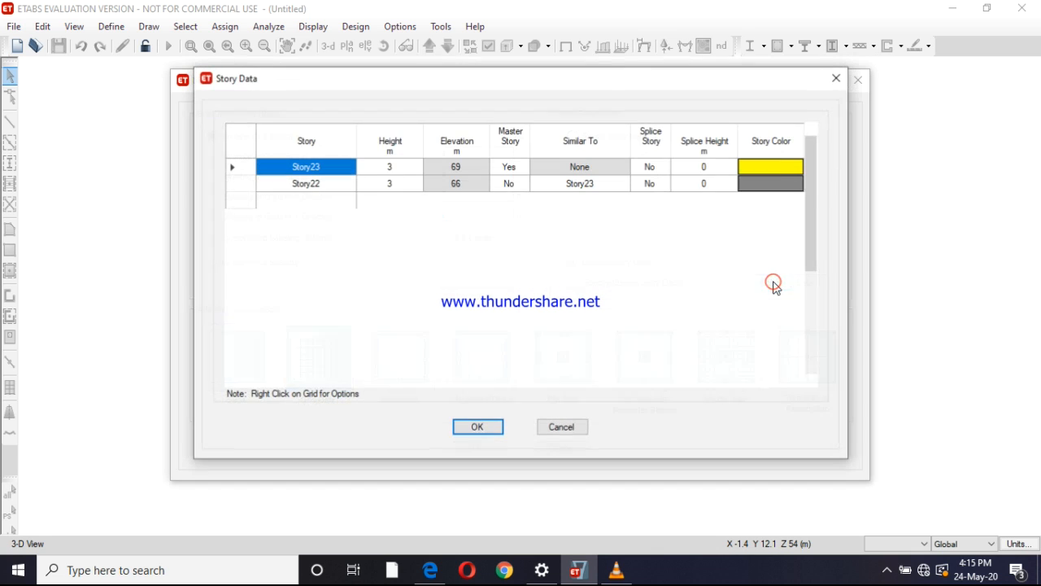
{"action": "scroll", "coordinate": [657, 281], "scroll_direction": "down", "scroll_amount": 4}
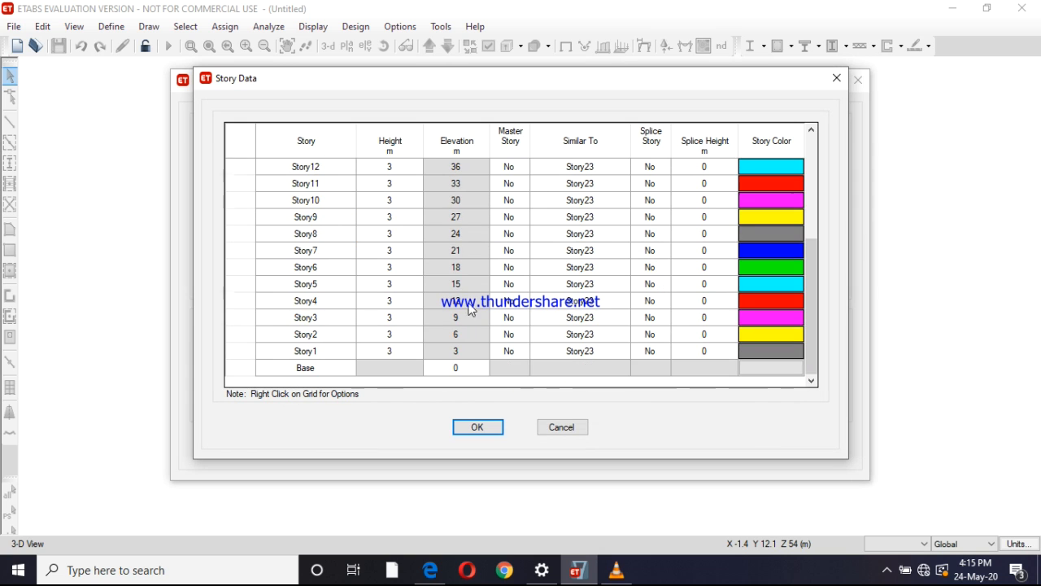
{"action": "left_click", "coordinate": [430, 570]}
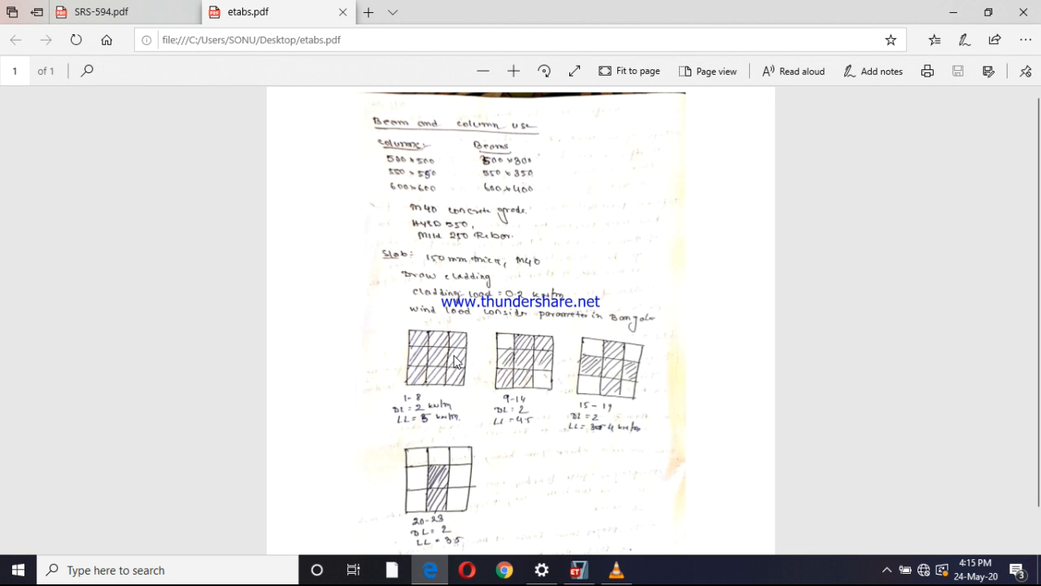
{"action": "left_click", "coordinate": [578, 569]}
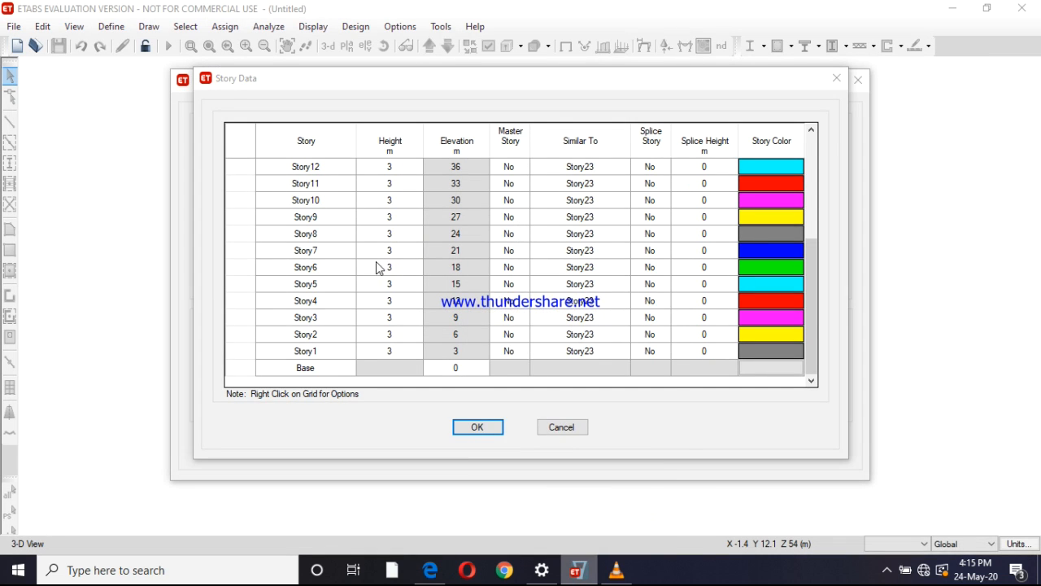
Set Story9 as a master story in the story data table
{"action": "left_click", "coordinate": [521, 219]}
{"action": "left_click", "coordinate": [523, 218]}
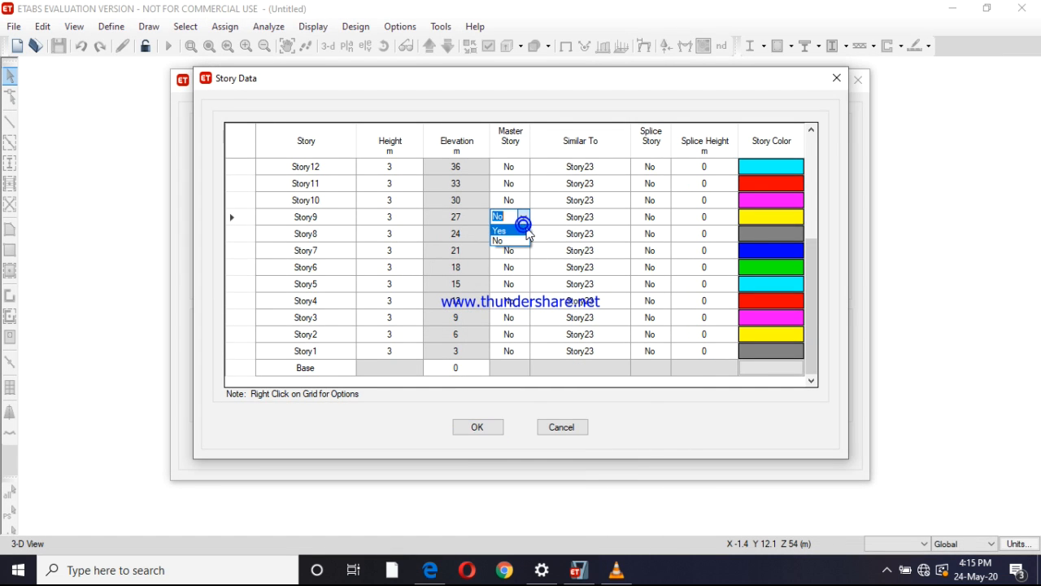
{"action": "left_click", "coordinate": [513, 231]}
Set Story8 as a master story in the story data table
{"action": "left_click", "coordinate": [509, 234]}
{"action": "left_click", "coordinate": [526, 235]}
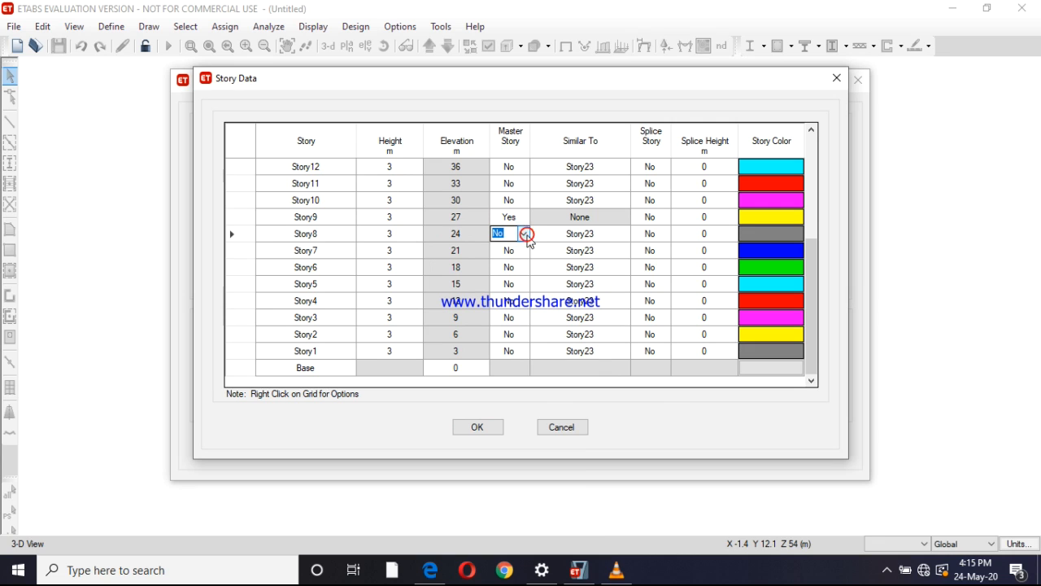
{"action": "left_click", "coordinate": [526, 234]}
{"action": "left_click", "coordinate": [508, 252]}
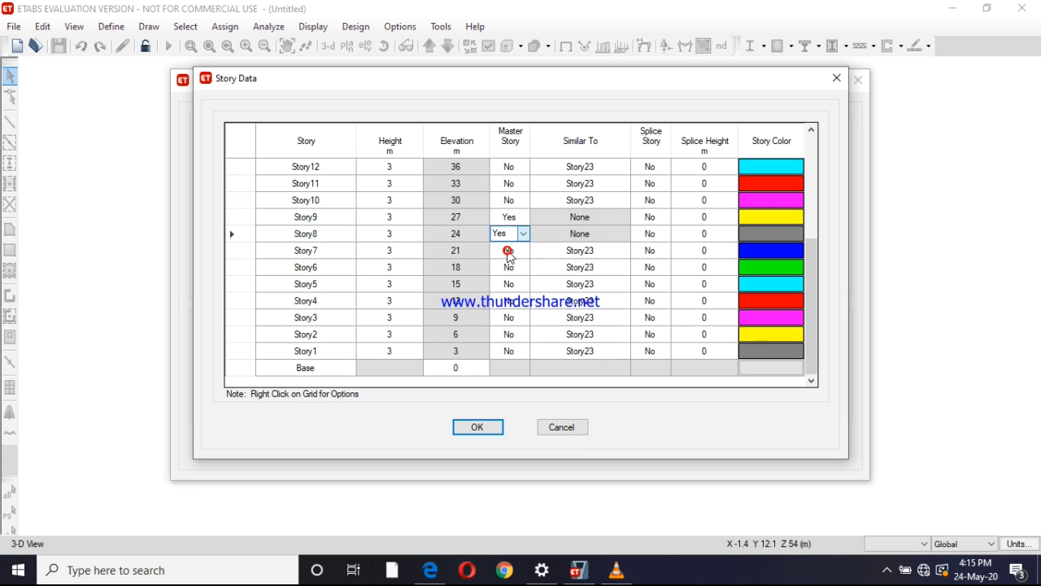
Set the Master Story option of Story9 back to No
{"action": "left_click", "coordinate": [520, 217]}
{"action": "left_click", "coordinate": [524, 218]}
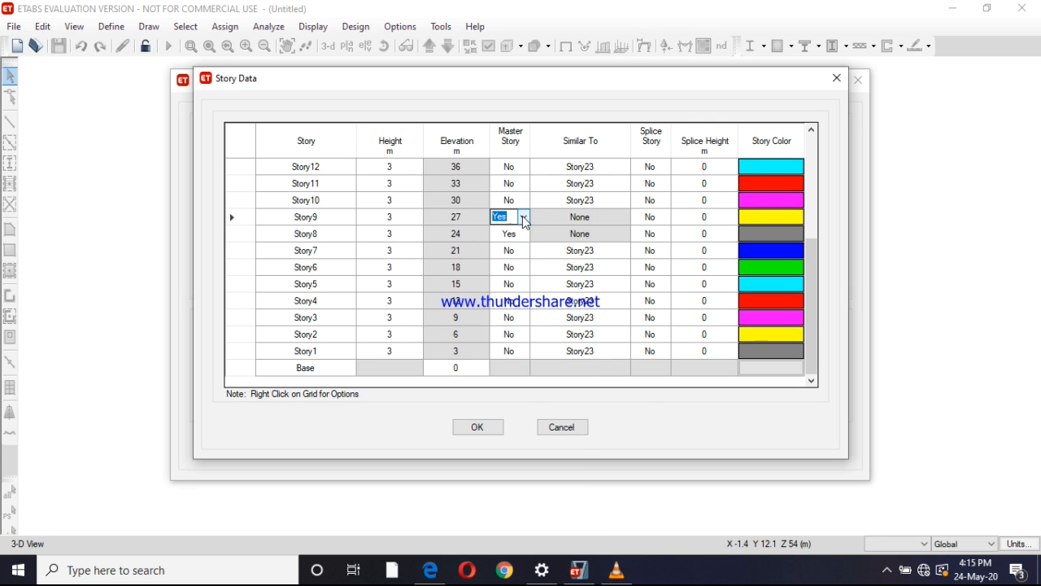
{"action": "left_click", "coordinate": [524, 218]}
{"action": "left_click", "coordinate": [508, 240]}
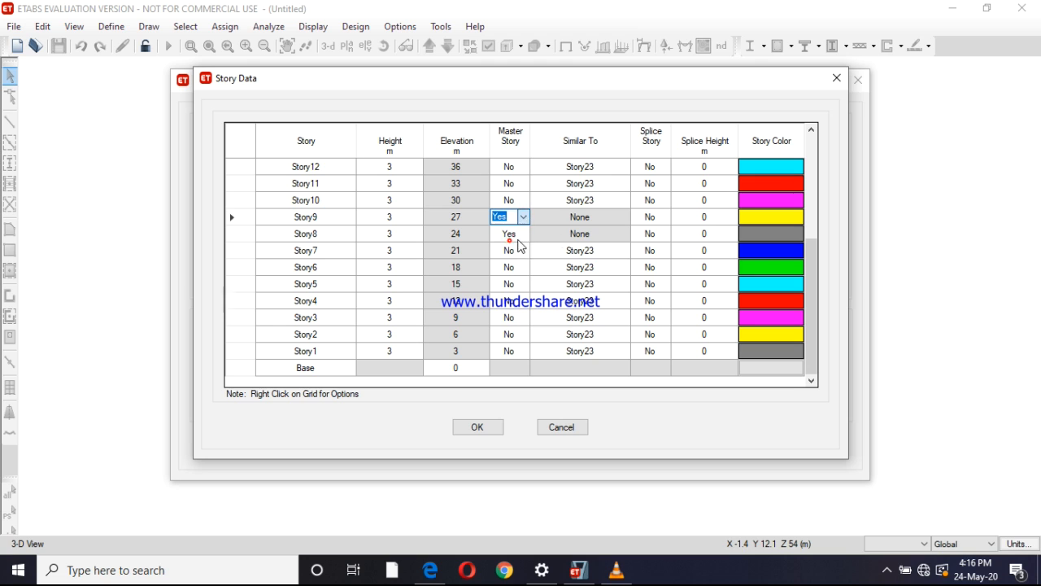
Make Story7, Story6 and Story5 similar to master story Story8
{"action": "left_click", "coordinate": [622, 252]}
{"action": "left_click", "coordinate": [624, 253]}
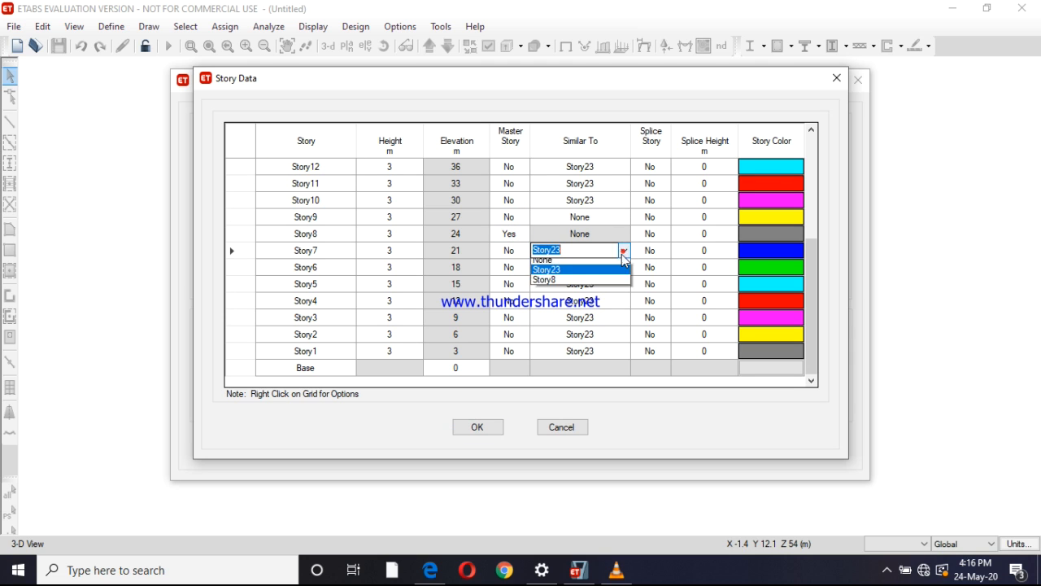
{"action": "left_click", "coordinate": [599, 281]}
{"action": "left_click", "coordinate": [624, 267]}
{"action": "left_click", "coordinate": [625, 266]}
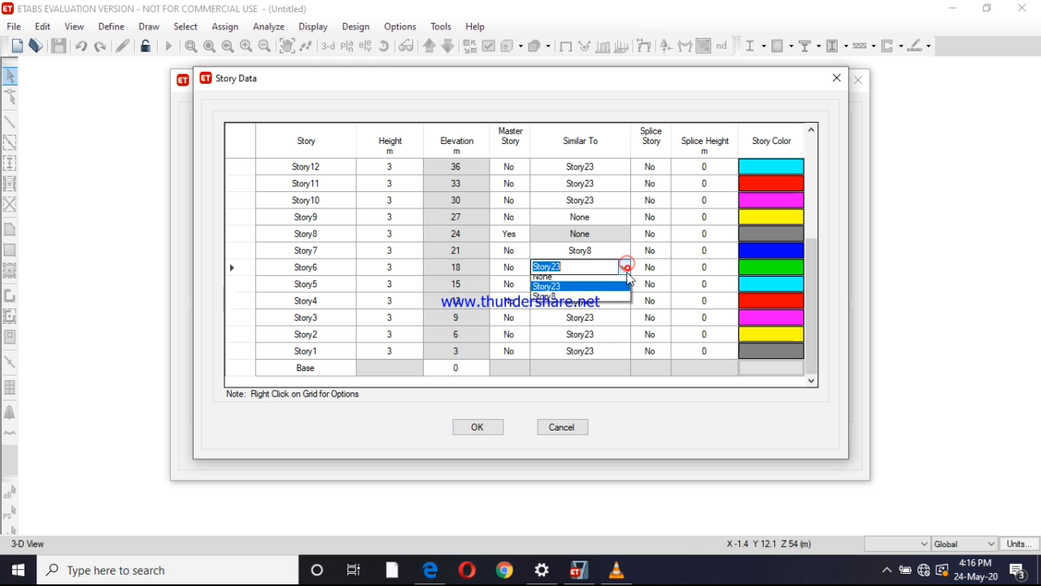
{"action": "left_click", "coordinate": [621, 290]}
{"action": "left_click", "coordinate": [624, 285]}
{"action": "left_click", "coordinate": [623, 289]}
{"action": "left_click", "coordinate": [595, 319]}
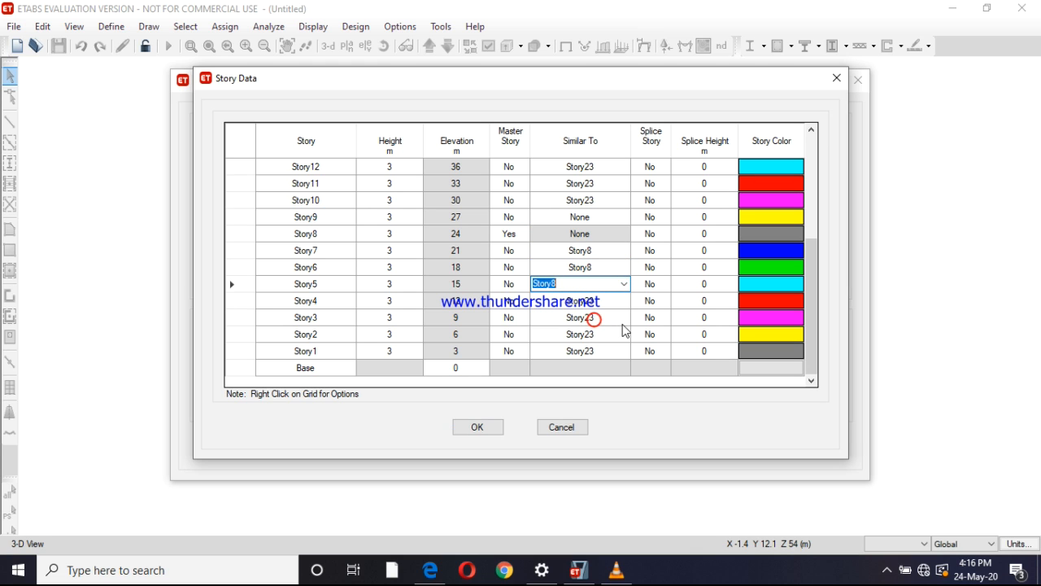
Make Story4, Story3, Story2 and Story1 similar to master story Story8
{"action": "left_click", "coordinate": [628, 303]}
{"action": "left_click", "coordinate": [624, 301]}
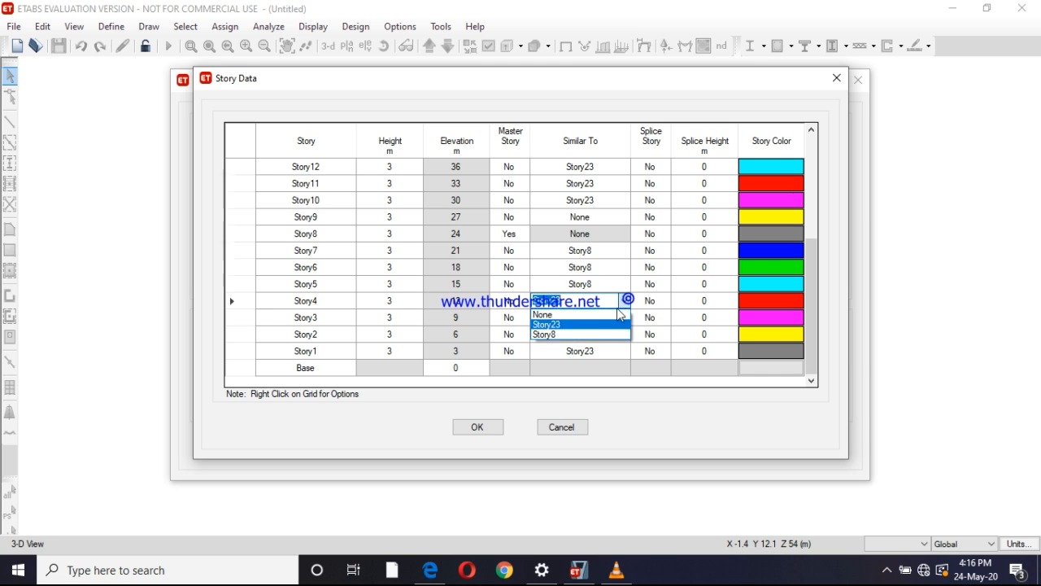
{"action": "left_click", "coordinate": [600, 334]}
{"action": "left_click", "coordinate": [621, 319]}
{"action": "left_click", "coordinate": [624, 317]}
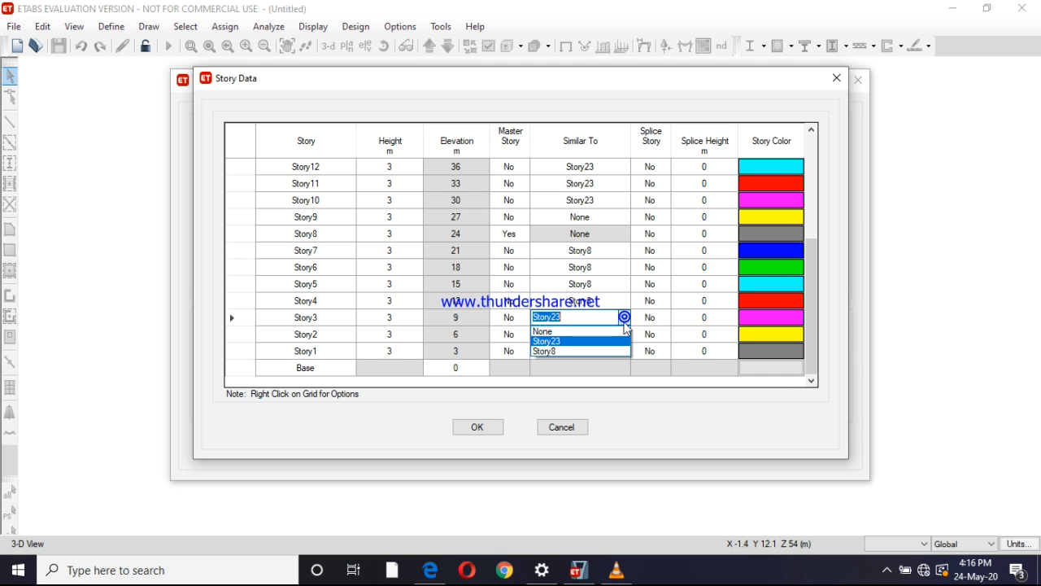
{"action": "left_click", "coordinate": [602, 351]}
{"action": "left_click", "coordinate": [608, 340]}
{"action": "left_click", "coordinate": [627, 336]}
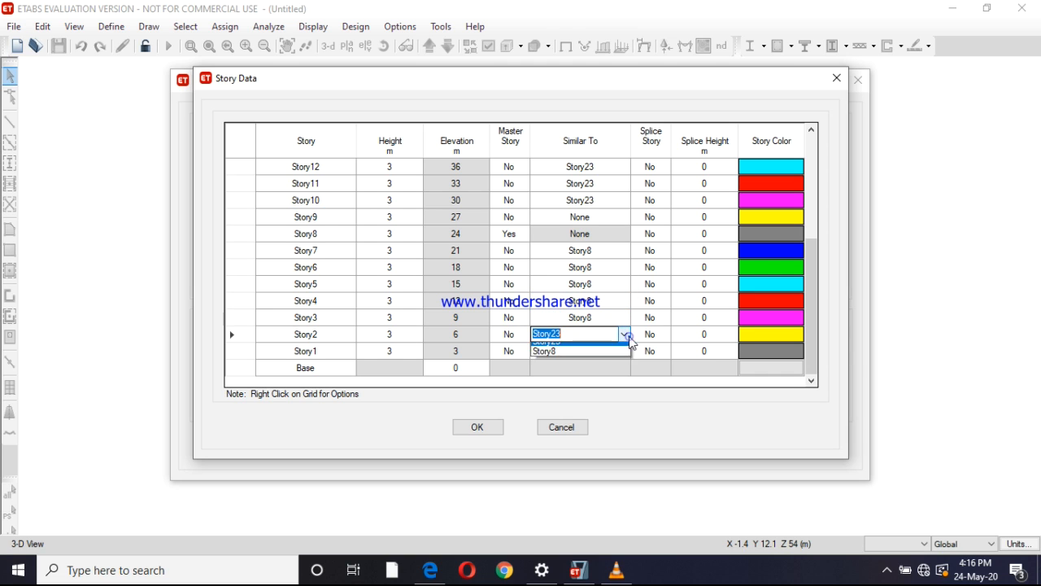
{"action": "left_click", "coordinate": [591, 368]}
{"action": "left_click", "coordinate": [623, 351]}
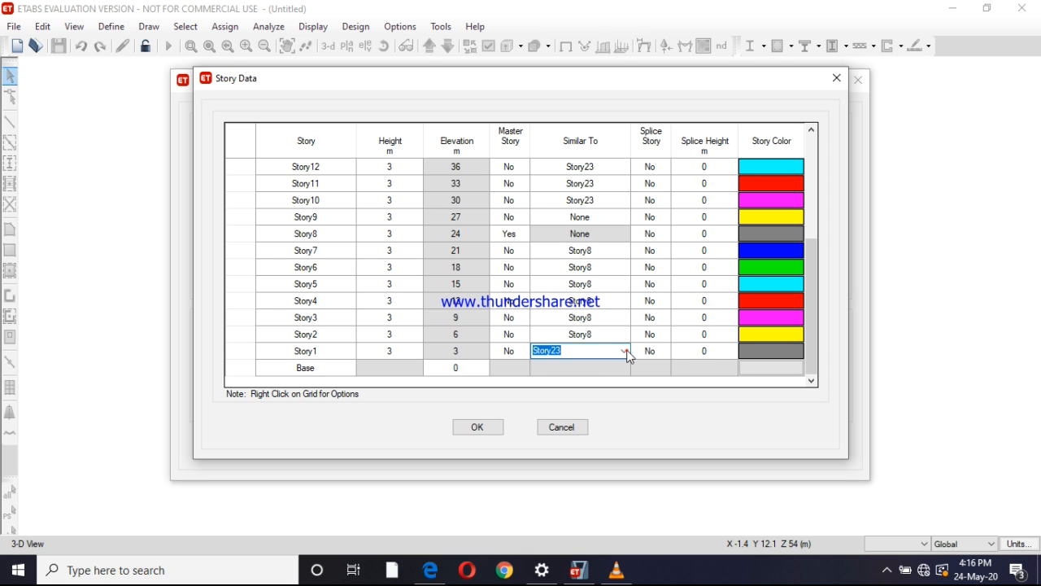
{"action": "left_click", "coordinate": [624, 351]}
{"action": "left_click", "coordinate": [591, 385]}
Check the story groups in etabs.pdf and set Story14 as a master story in ETABS
{"action": "scroll", "coordinate": [596, 287], "scroll_direction": "up", "scroll_amount": 3}
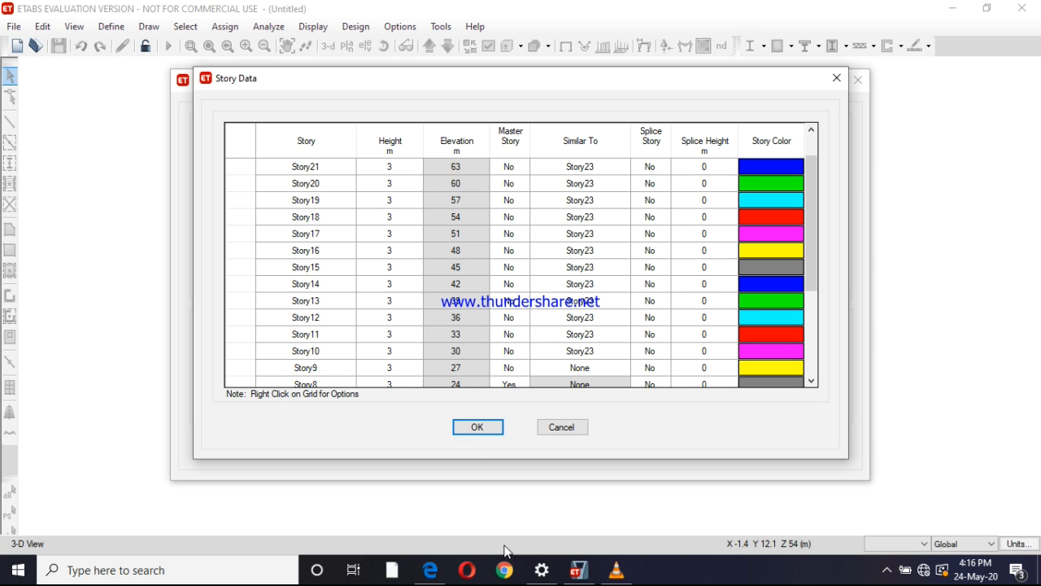
{"action": "left_click", "coordinate": [438, 573]}
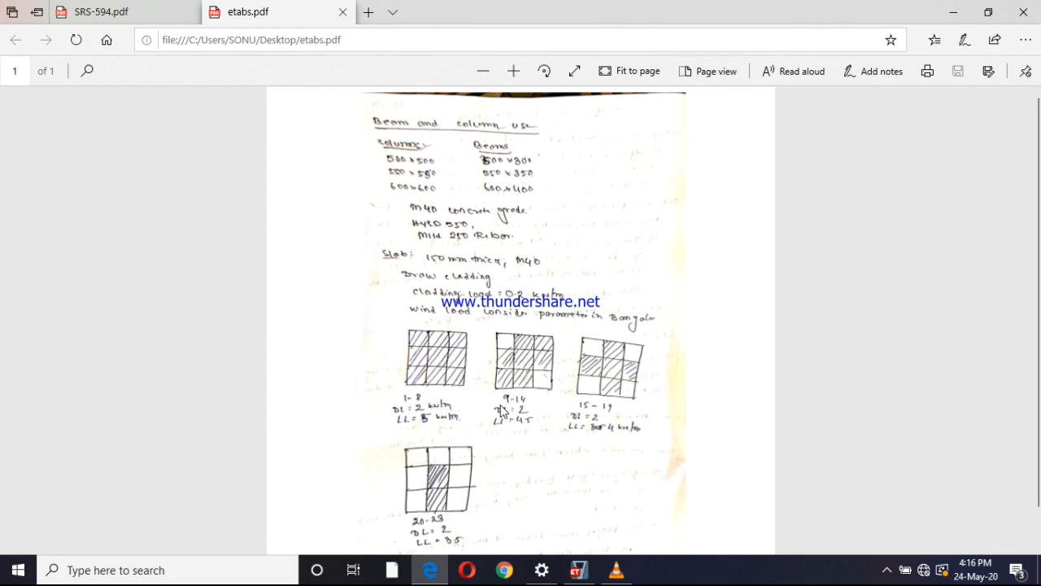
{"action": "left_click", "coordinate": [578, 570]}
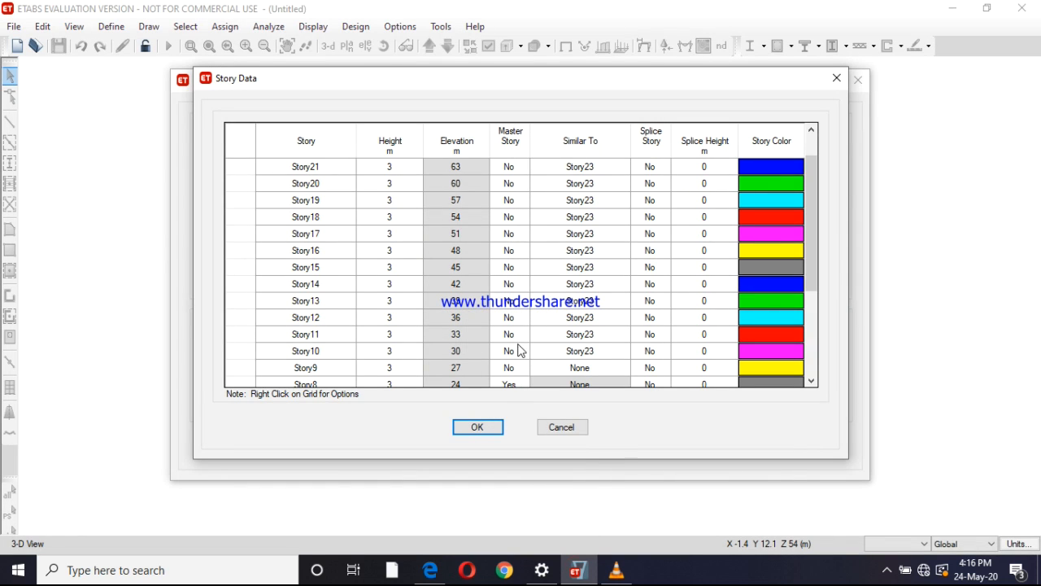
{"action": "left_click", "coordinate": [522, 291]}
{"action": "left_click", "coordinate": [521, 283]}
{"action": "left_click", "coordinate": [509, 297]}
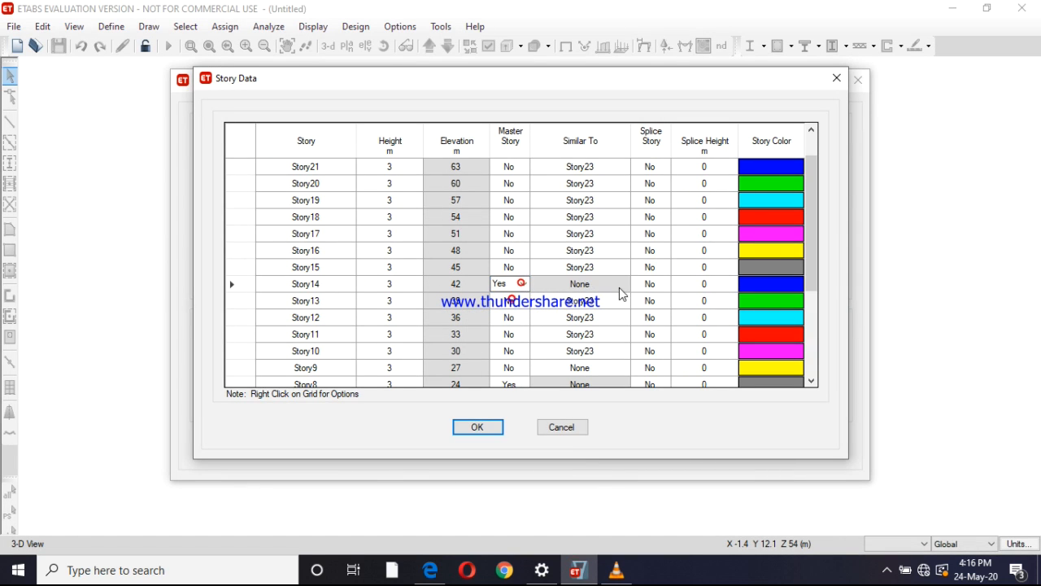
Make Story13, Story12 and Story11 similar to master story Story14
{"action": "left_click", "coordinate": [626, 301]}
{"action": "left_click", "coordinate": [627, 301]}
{"action": "left_click", "coordinate": [591, 330]}
{"action": "left_click", "coordinate": [627, 318]}
{"action": "left_click", "coordinate": [625, 317]}
{"action": "left_click", "coordinate": [597, 349]}
{"action": "left_click", "coordinate": [629, 334]}
{"action": "left_click", "coordinate": [625, 333]}
{"action": "left_click", "coordinate": [583, 368]}
Set Similar To as Story23 for Story10 and as Story14 for Story9
{"action": "left_click", "coordinate": [629, 351]}
{"action": "left_click", "coordinate": [625, 351]}
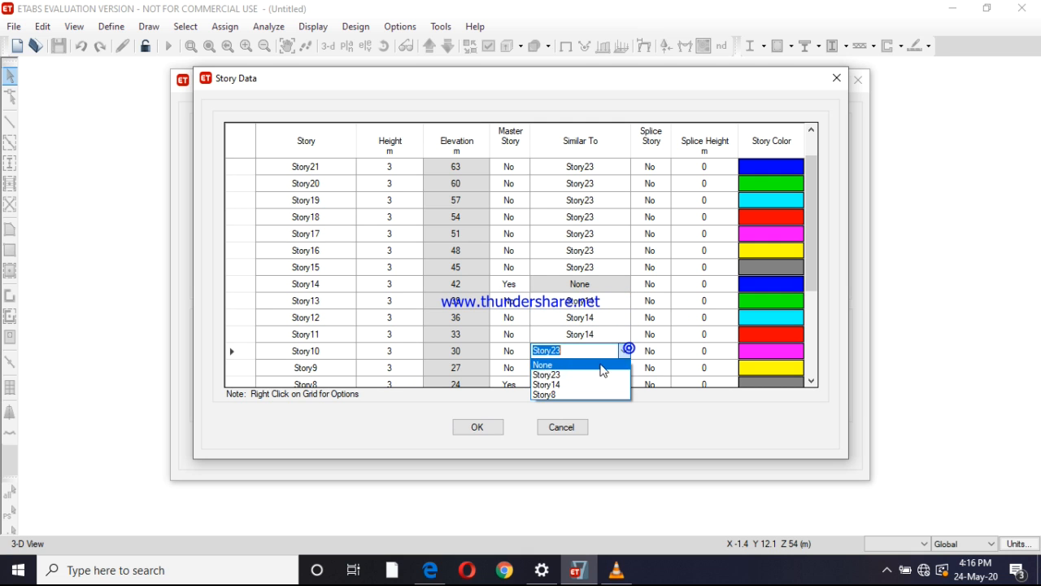
{"action": "left_click", "coordinate": [583, 372]}
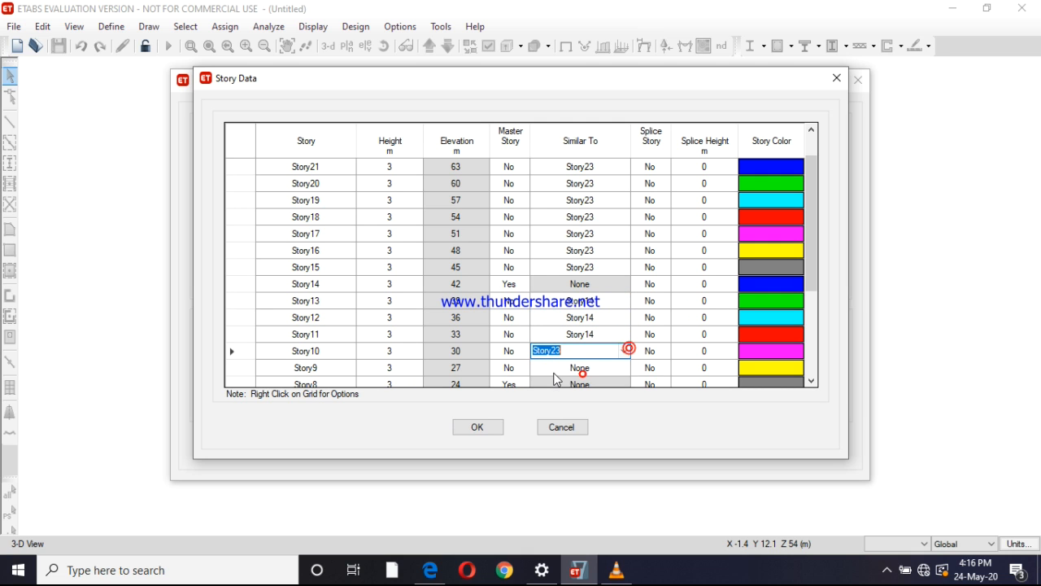
{"action": "left_click", "coordinate": [626, 367]}
{"action": "left_click", "coordinate": [627, 366]}
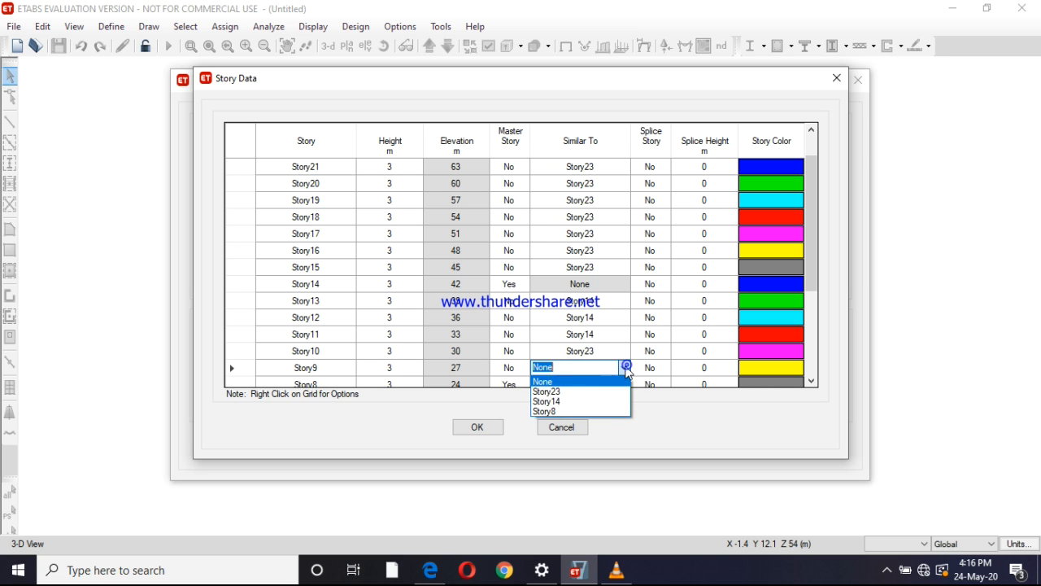
{"action": "left_click", "coordinate": [568, 402]}
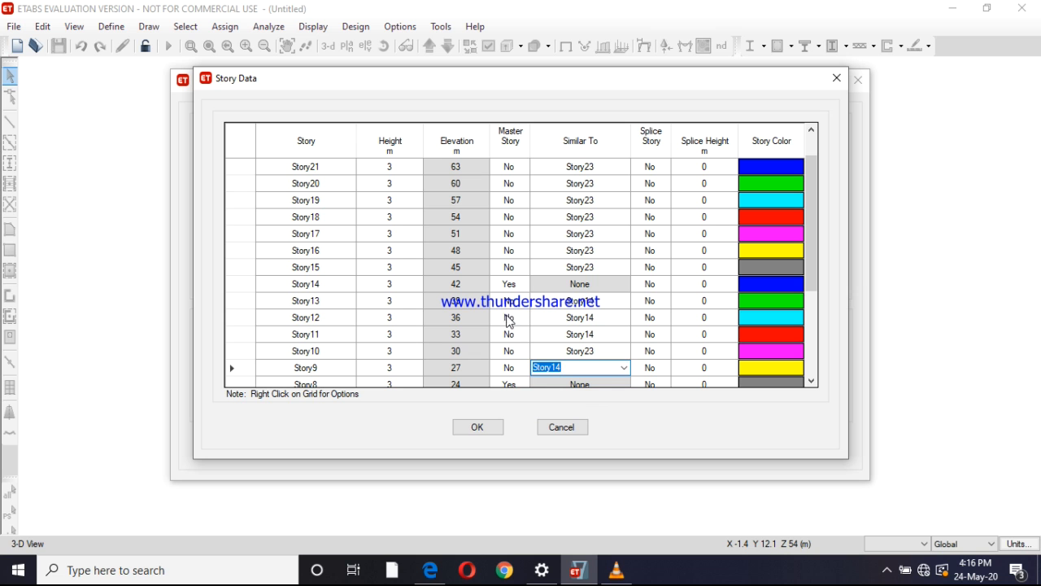
Recheck the story groups in etabs.pdf and set Story19 as a master story in ETABS
{"action": "scroll", "coordinate": [505, 310], "scroll_direction": "up", "scroll_amount": 1}
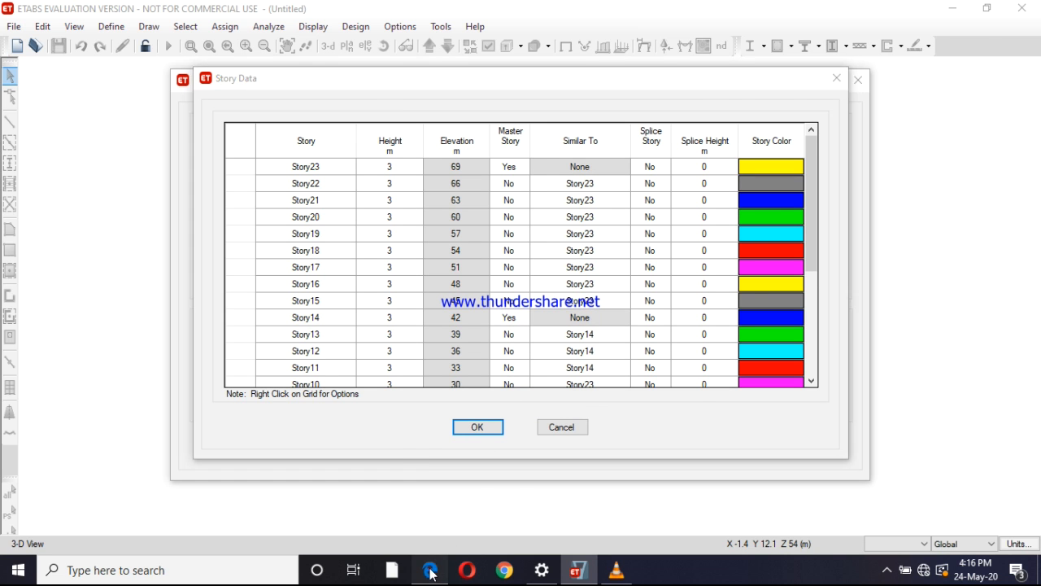
{"action": "left_click", "coordinate": [430, 567]}
{"action": "right_click", "coordinate": [429, 570]}
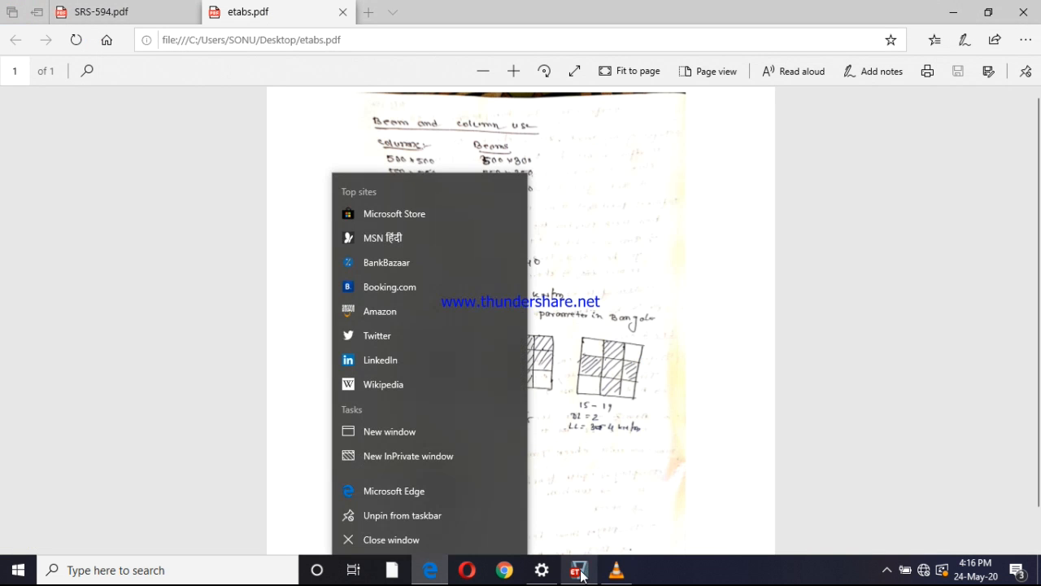
{"action": "left_click", "coordinate": [578, 570]}
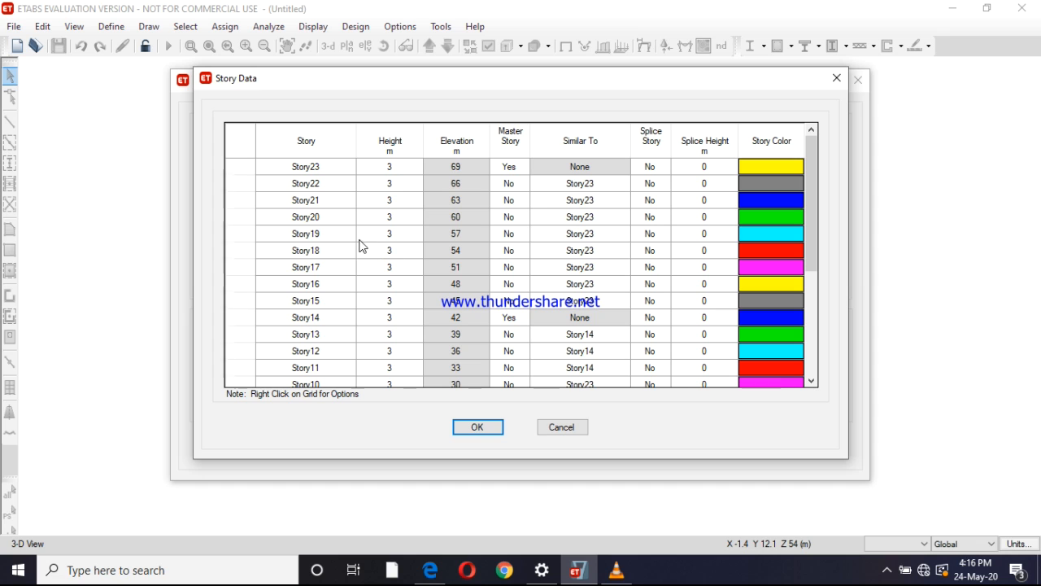
{"action": "left_click", "coordinate": [523, 233]}
{"action": "left_click", "coordinate": [523, 233]}
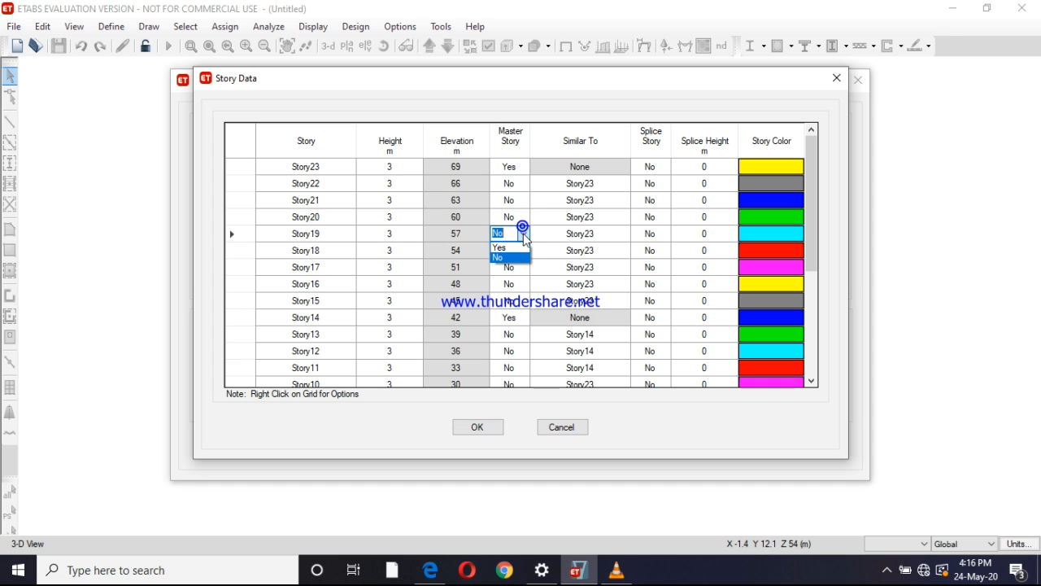
{"action": "left_click", "coordinate": [509, 247]}
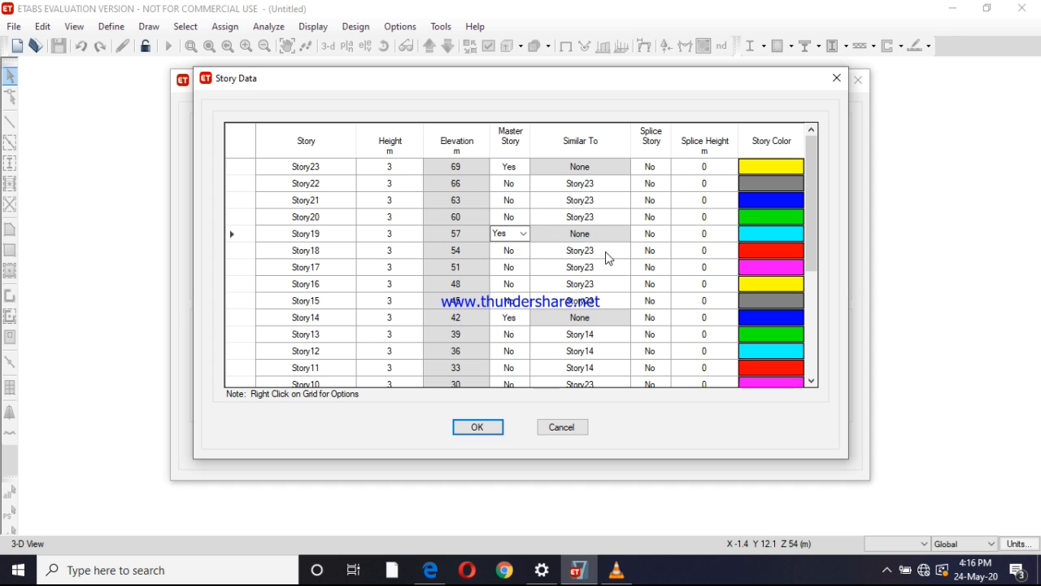
Make Story18, Story17, Story16 and Story15 similar to master story Story19
{"action": "left_click", "coordinate": [606, 252]}
{"action": "left_click", "coordinate": [623, 251]}
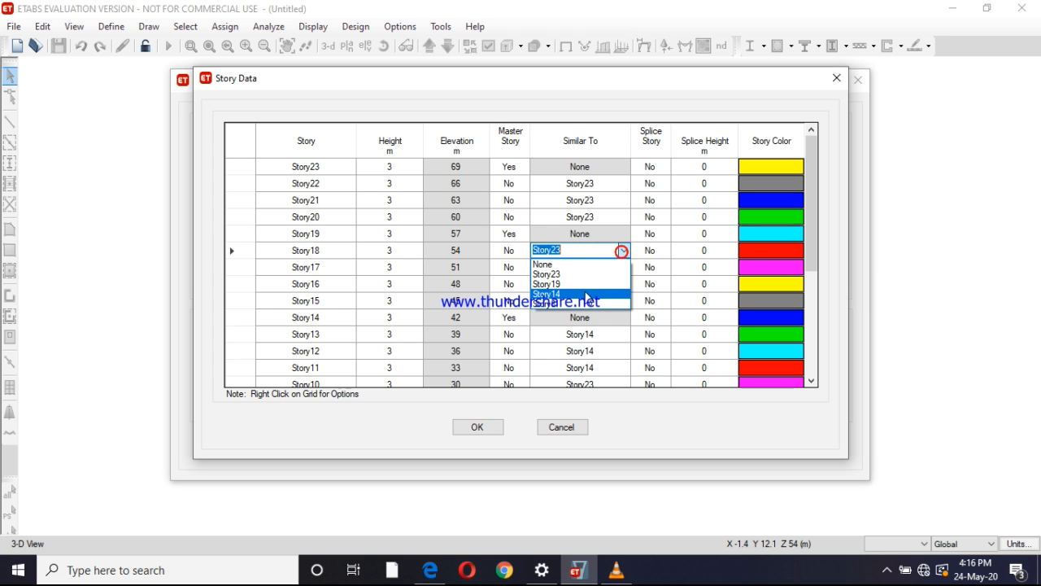
{"action": "left_click", "coordinate": [615, 289]}
{"action": "left_click", "coordinate": [606, 268]}
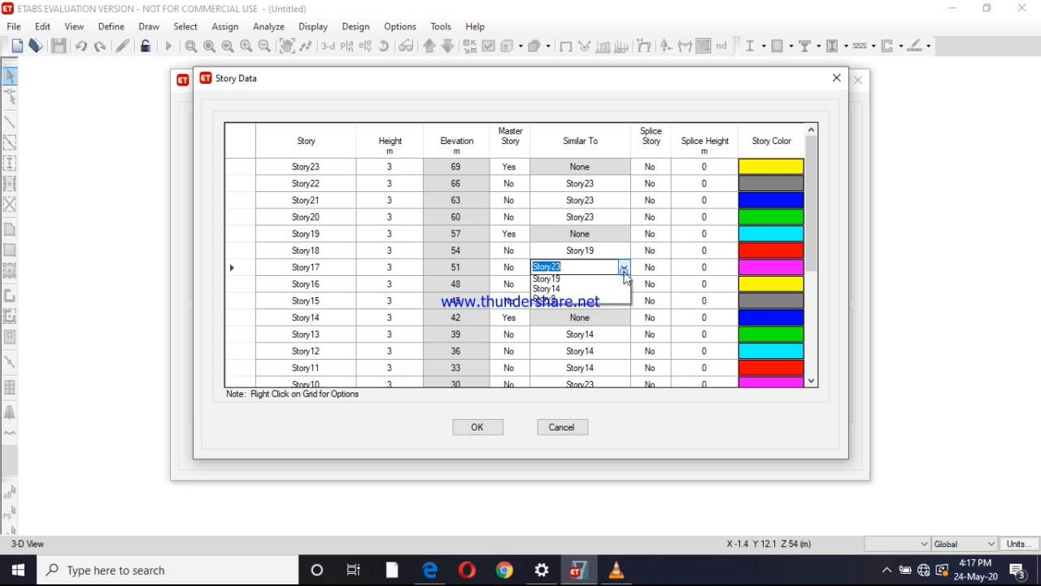
{"action": "left_click", "coordinate": [623, 266]}
{"action": "left_click", "coordinate": [591, 301]}
{"action": "left_click", "coordinate": [619, 284]}
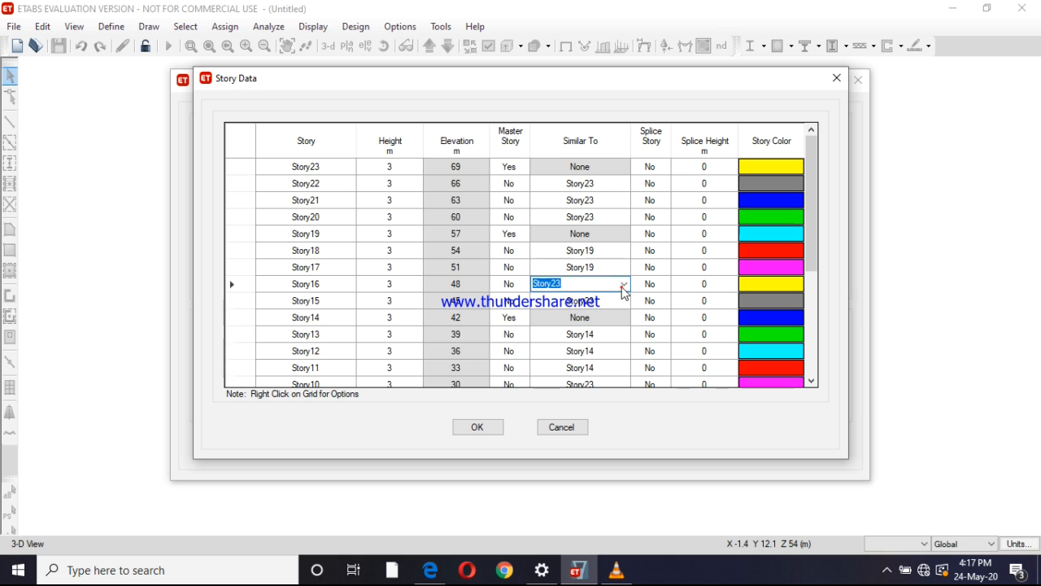
{"action": "left_click", "coordinate": [624, 284]}
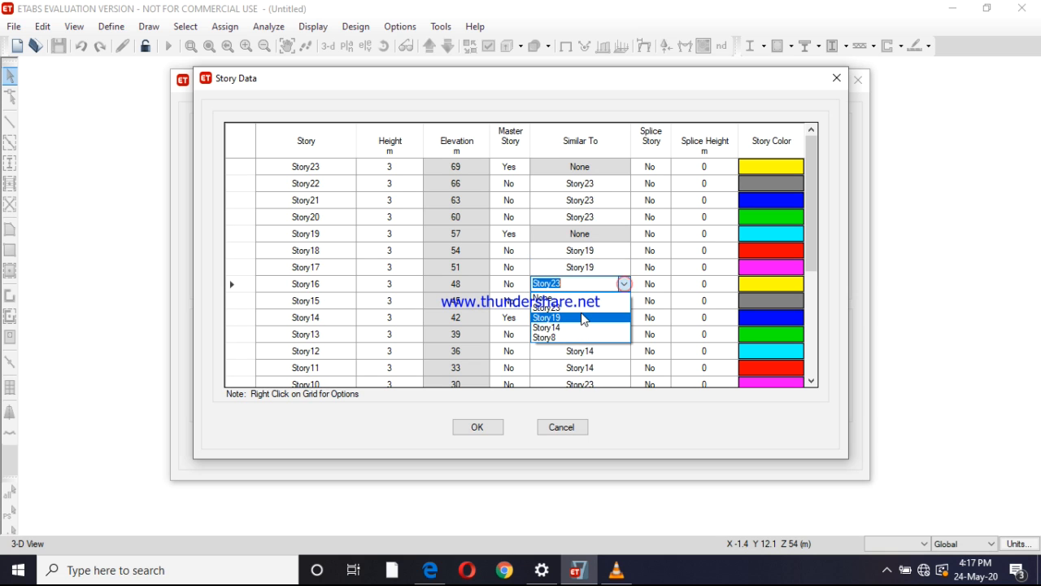
{"action": "left_click", "coordinate": [582, 317]}
{"action": "left_click", "coordinate": [630, 303]}
{"action": "left_click", "coordinate": [628, 301]}
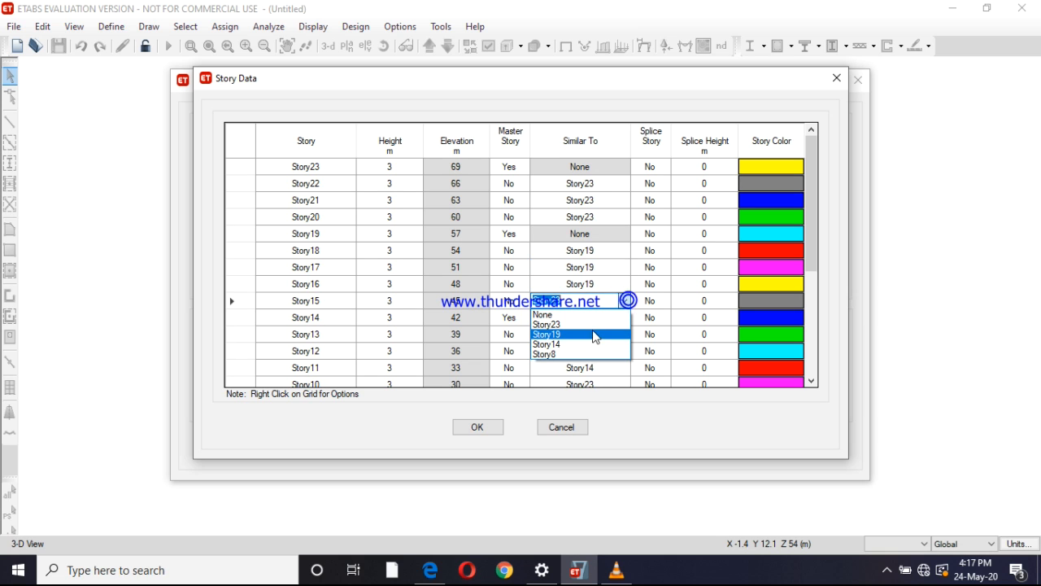
{"action": "left_click", "coordinate": [588, 335]}
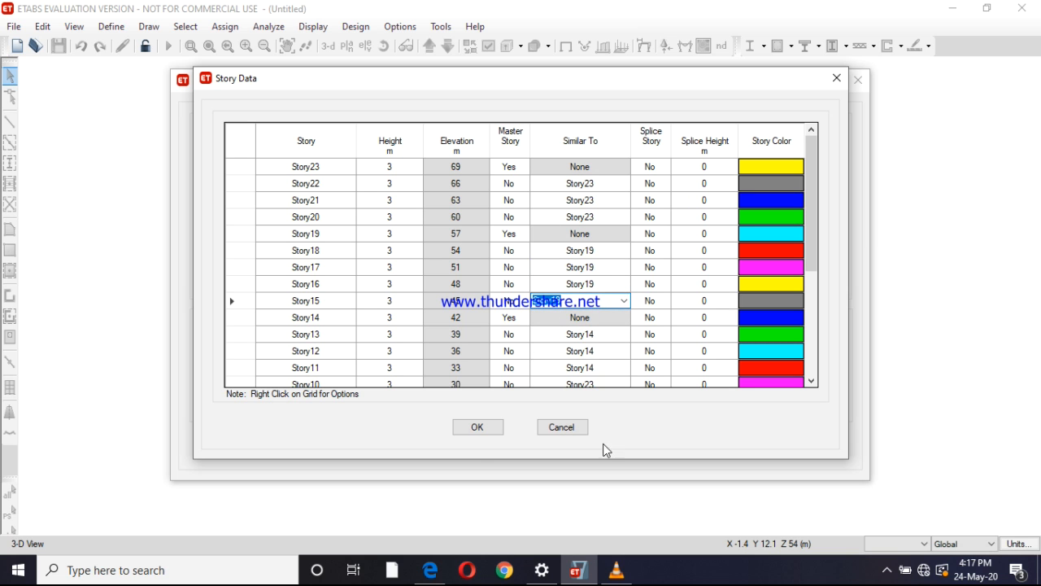
Accept the story data and create the new model with the Grid Only template
{"action": "left_click", "coordinate": [478, 428]}
{"action": "left_click", "coordinate": [329, 372]}
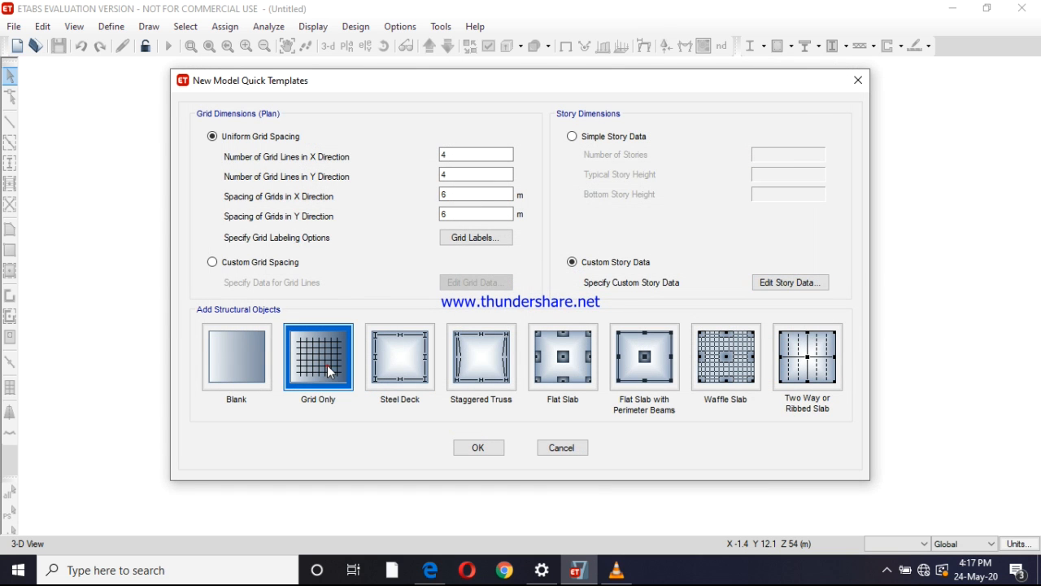
{"action": "left_click", "coordinate": [476, 447]}
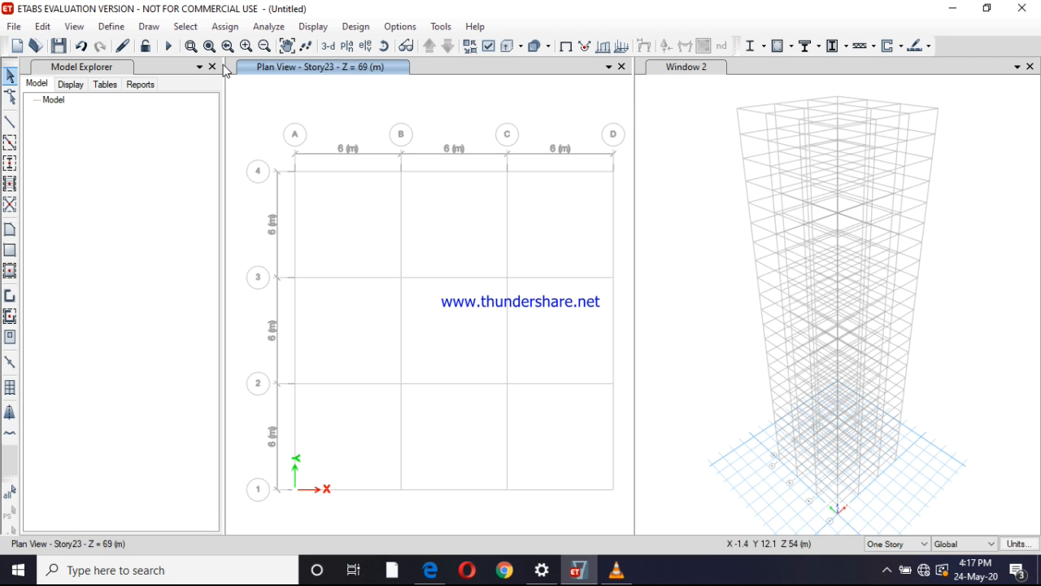
Define a new concrete material with region India, Indian standard and grade M40, keeping its default properties
{"action": "left_click", "coordinate": [111, 26]}
{"action": "left_click", "coordinate": [152, 46]}
{"action": "left_click", "coordinate": [585, 201]}
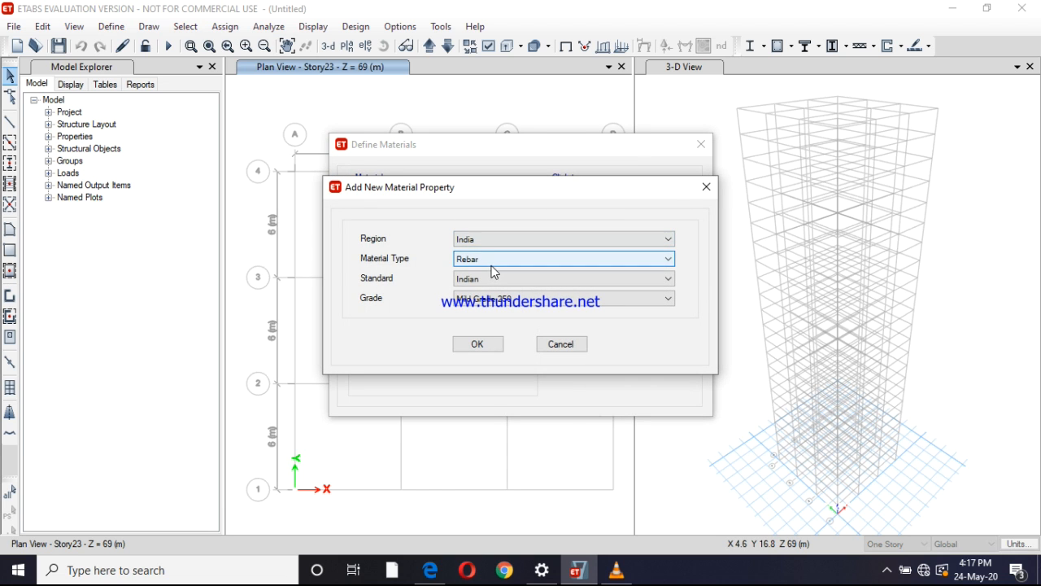
{"action": "left_click", "coordinate": [481, 240]}
{"action": "left_click", "coordinate": [482, 242]}
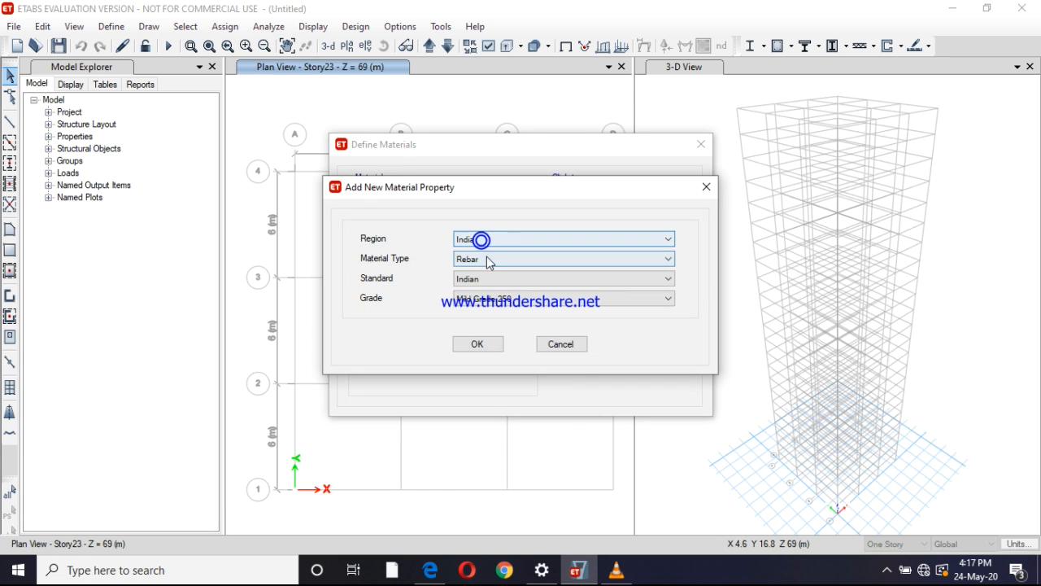
{"action": "left_click", "coordinate": [488, 259]}
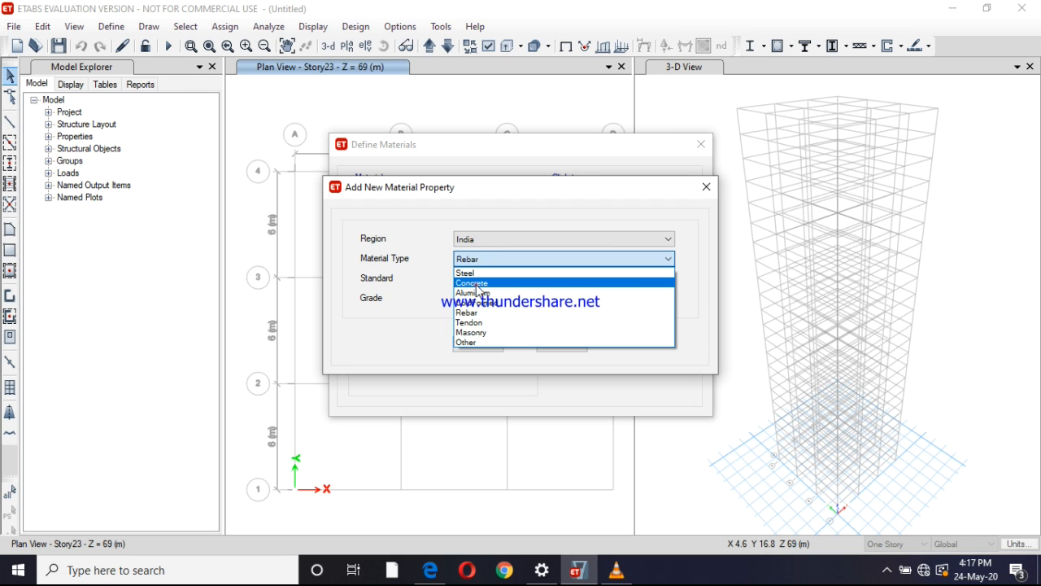
{"action": "left_click", "coordinate": [478, 284]}
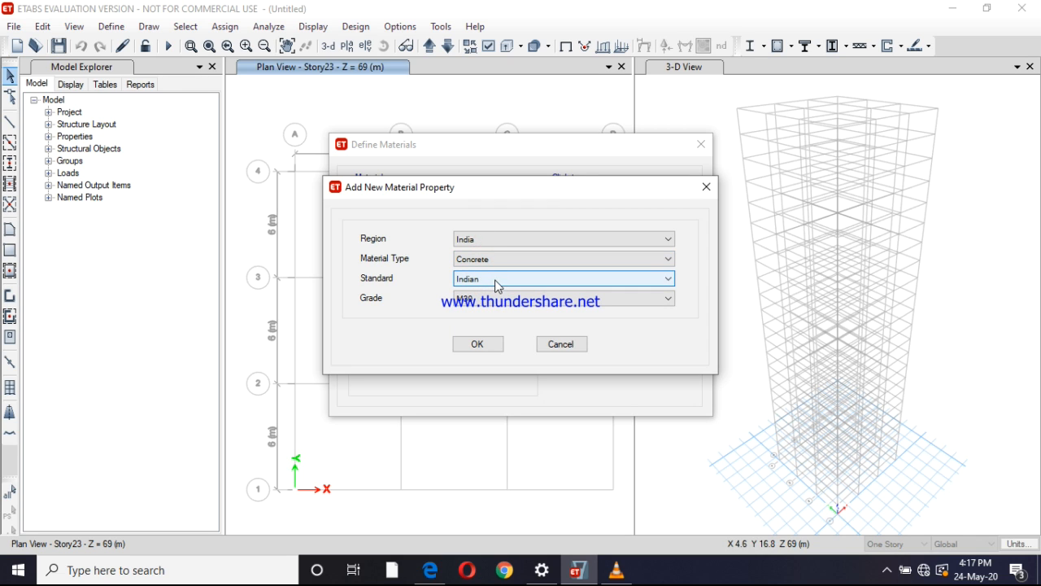
{"action": "left_click", "coordinate": [488, 298]}
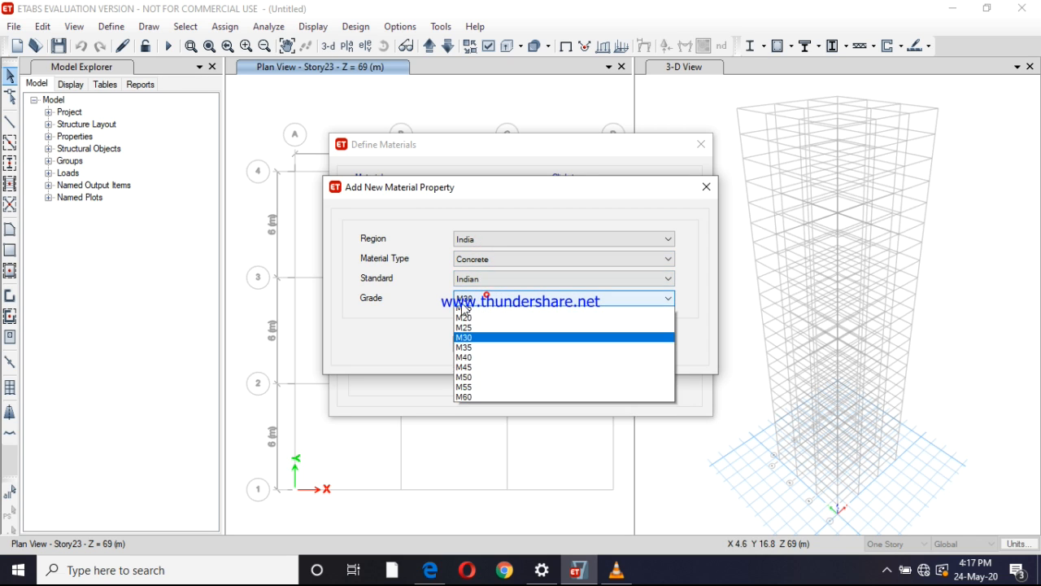
{"action": "left_click", "coordinate": [476, 362]}
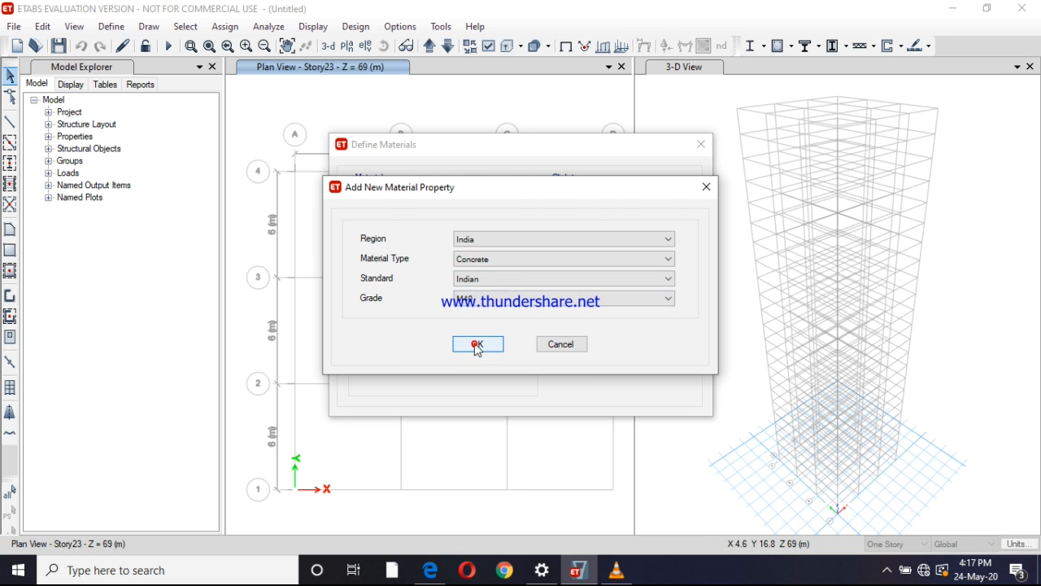
{"action": "left_click", "coordinate": [478, 344]}
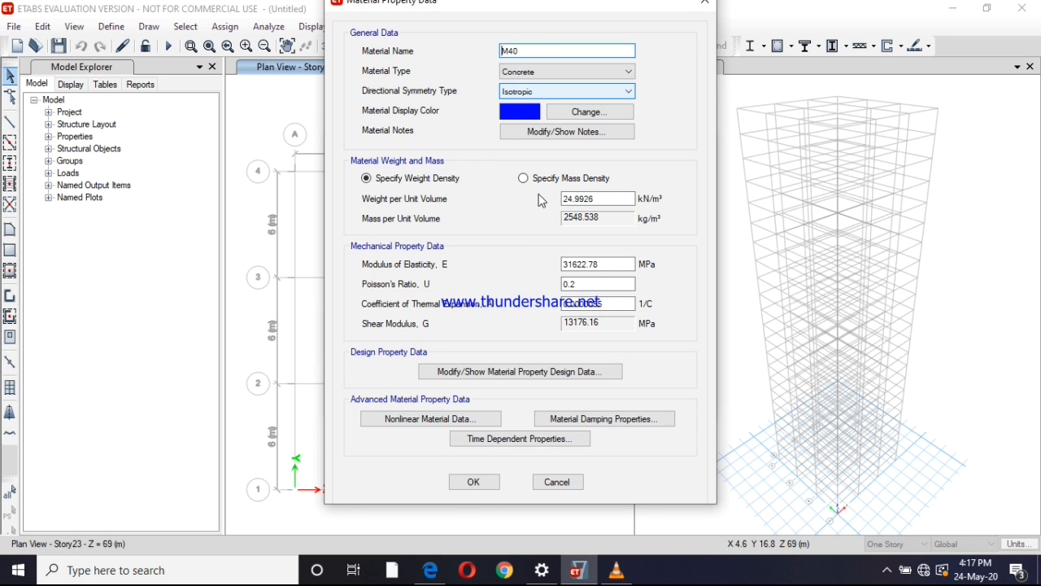
{"action": "left_click", "coordinate": [474, 482]}
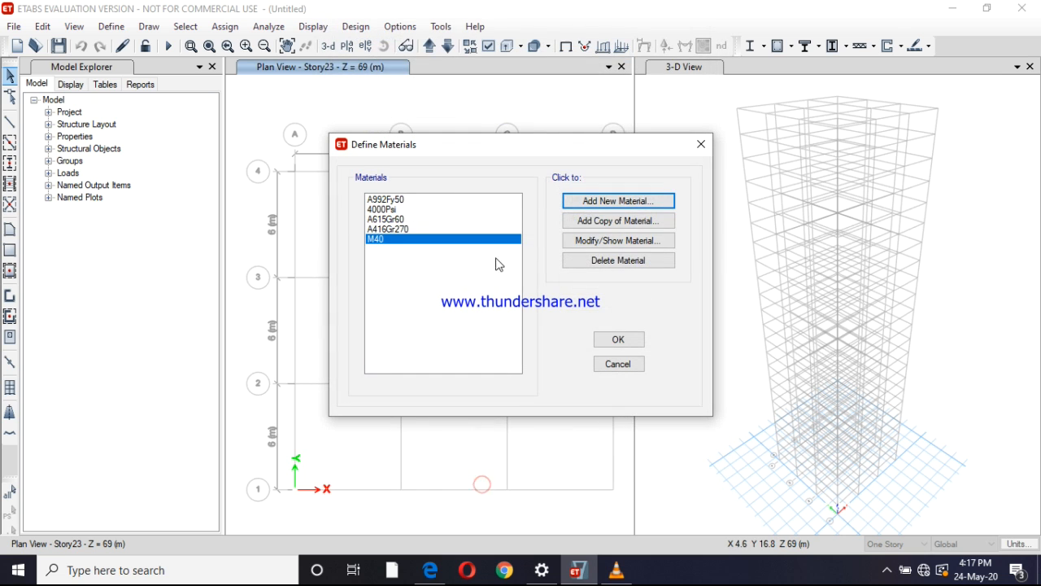
Add a rebar material with region India, Indian standard and HYSD Grade 550, keeping its default properties
{"action": "left_click", "coordinate": [596, 205]}
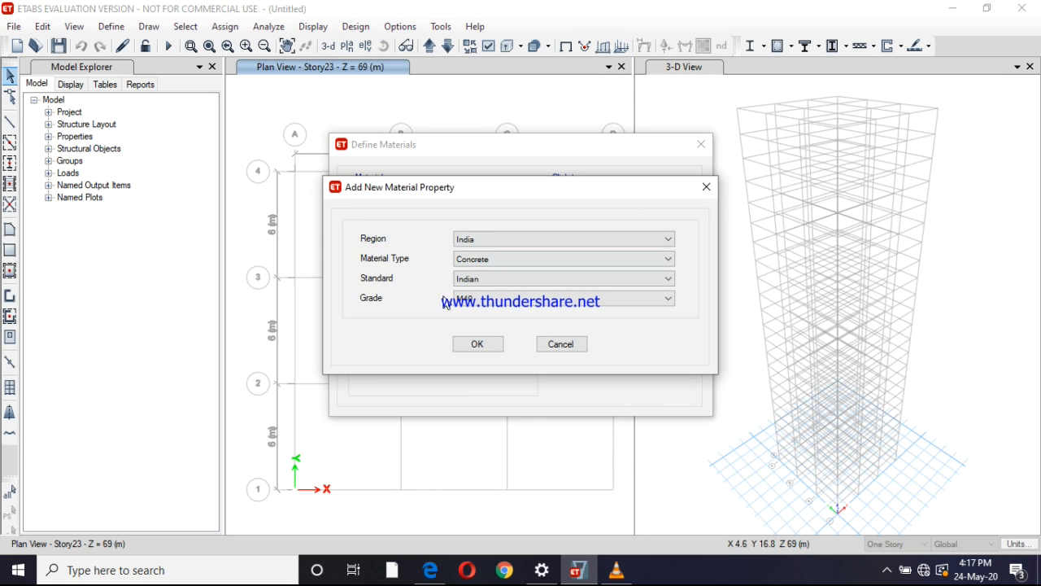
{"action": "left_click", "coordinate": [482, 258]}
{"action": "left_click", "coordinate": [479, 310]}
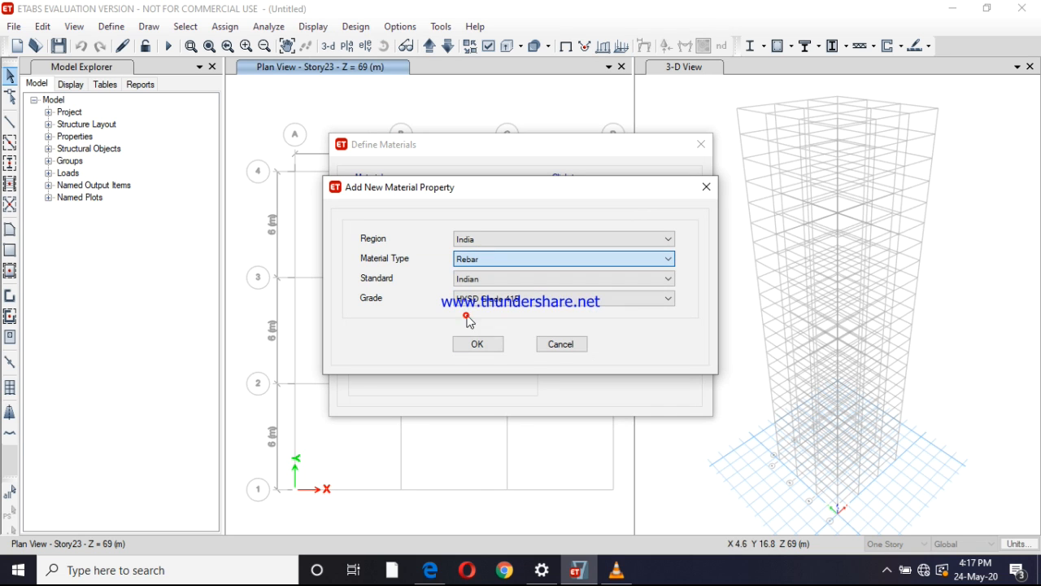
{"action": "left_click", "coordinate": [479, 302]}
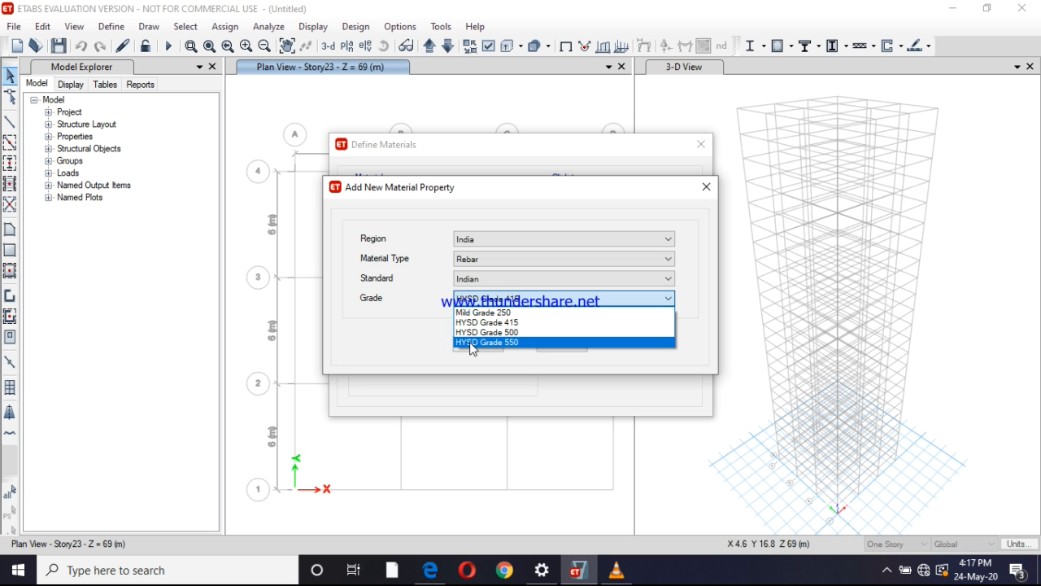
{"action": "left_click", "coordinate": [471, 343]}
{"action": "left_click", "coordinate": [478, 344]}
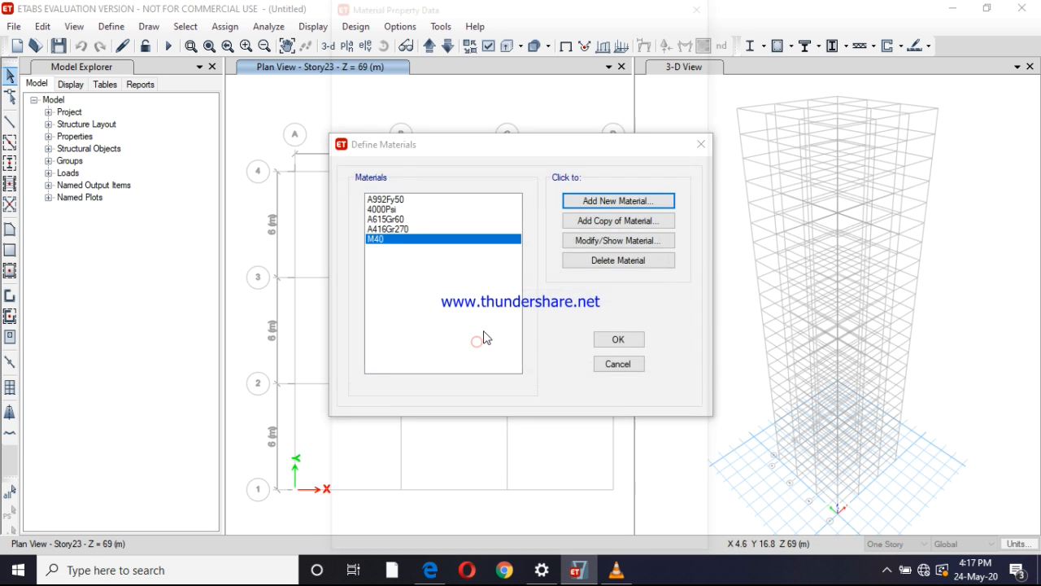
{"action": "left_click", "coordinate": [476, 442]}
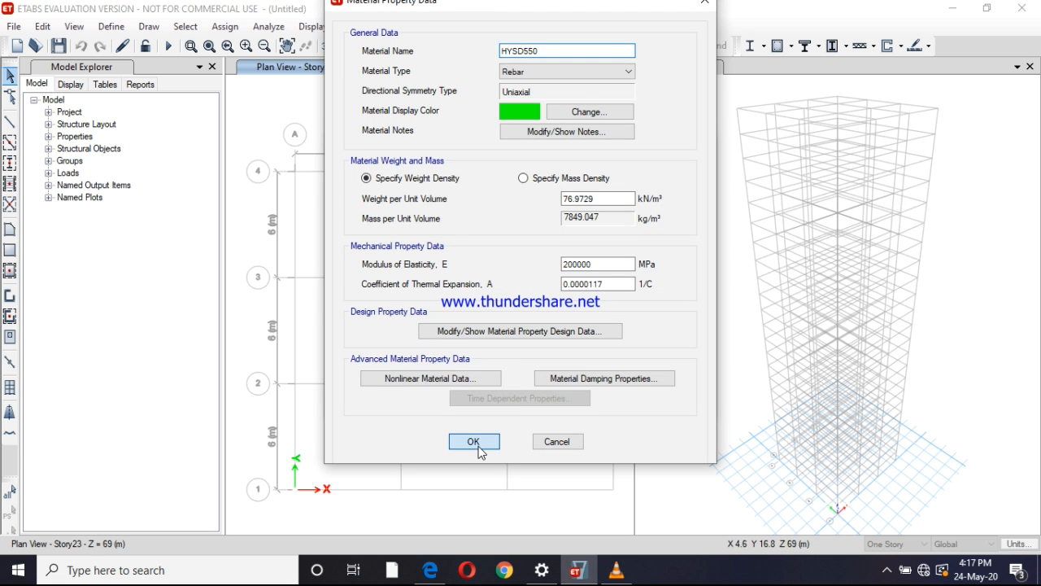
Add a rebar material of Mild Grade 250 and accept the material definitions
{"action": "left_click", "coordinate": [588, 203]}
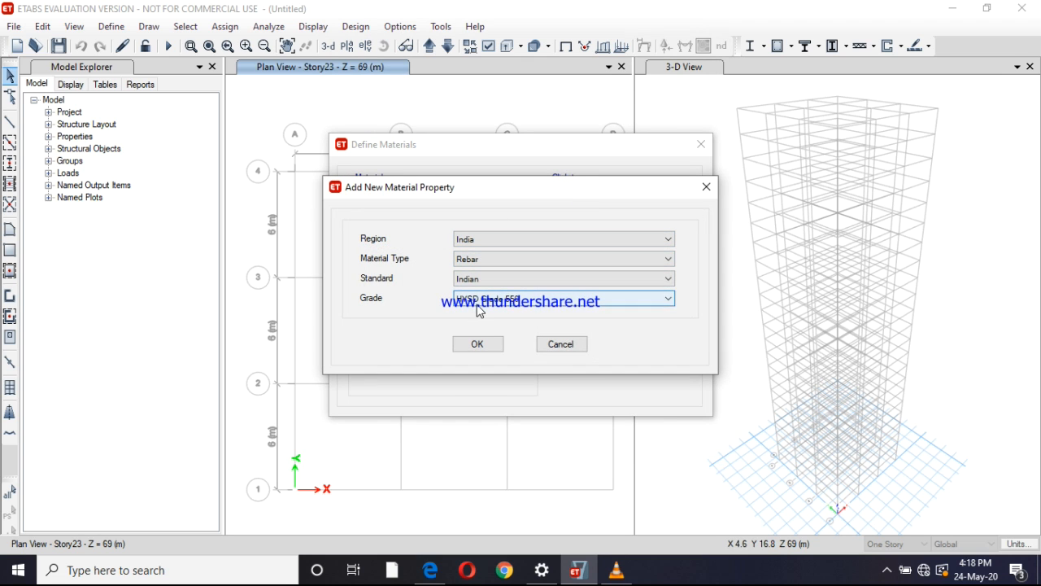
{"action": "left_click", "coordinate": [475, 304]}
{"action": "left_click", "coordinate": [478, 308]}
{"action": "left_click", "coordinate": [476, 344]}
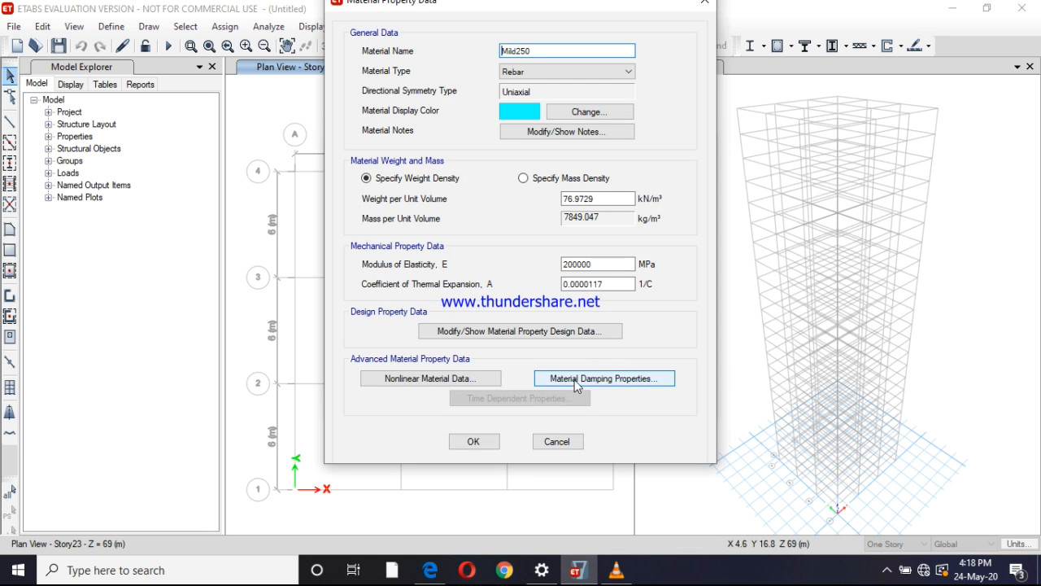
{"action": "left_click", "coordinate": [475, 441]}
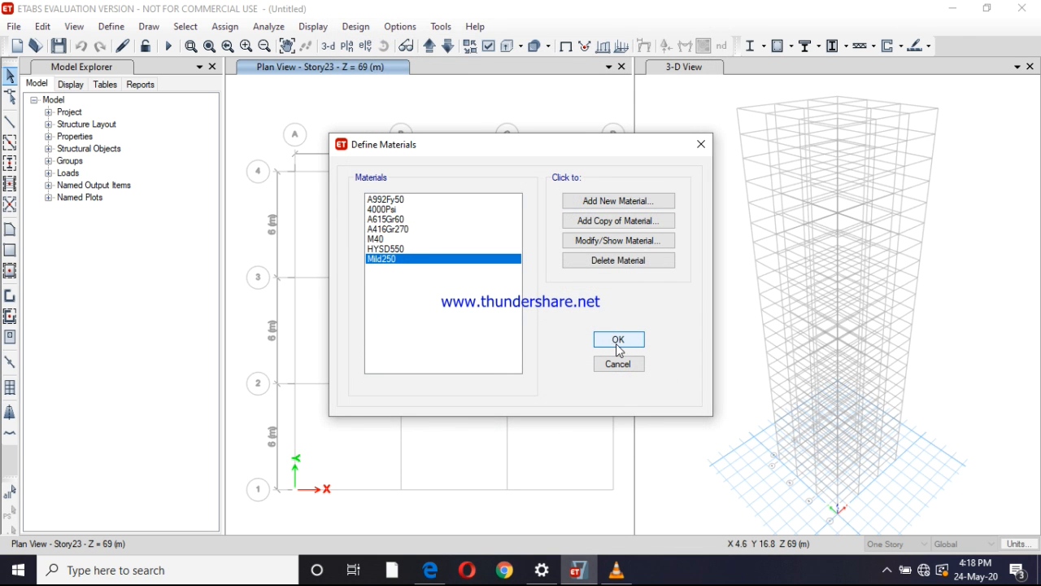
{"action": "left_click", "coordinate": [618, 340]}
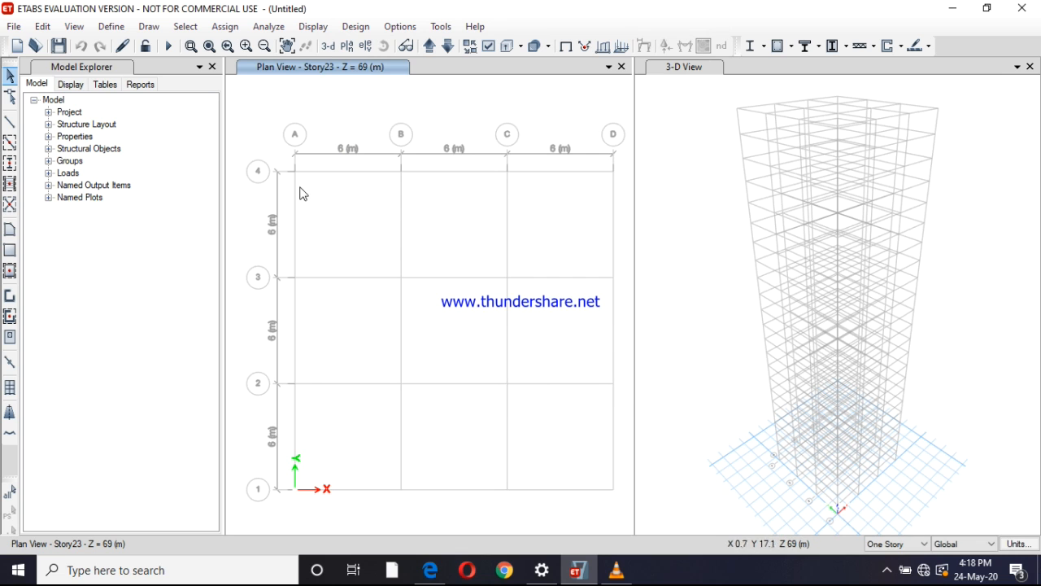
Start a new concrete rectangular frame section and check the column sizes in etabs.pdf before returning to ETABS
{"action": "left_click", "coordinate": [112, 27]}
{"action": "left_click", "coordinate": [114, 26]}
{"action": "left_click", "coordinate": [113, 26]}
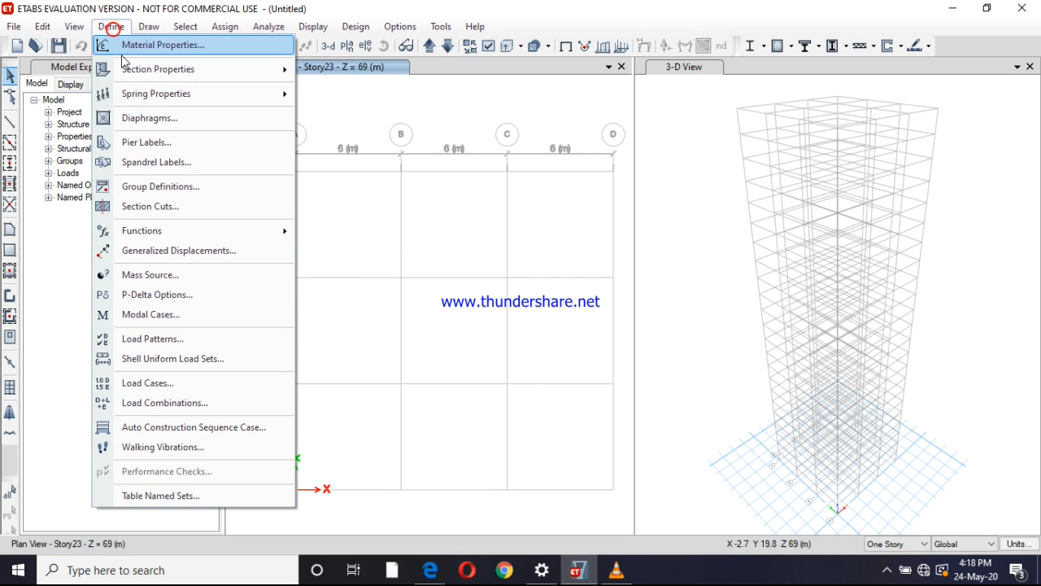
{"action": "mouse_move", "coordinate": [210, 73]}
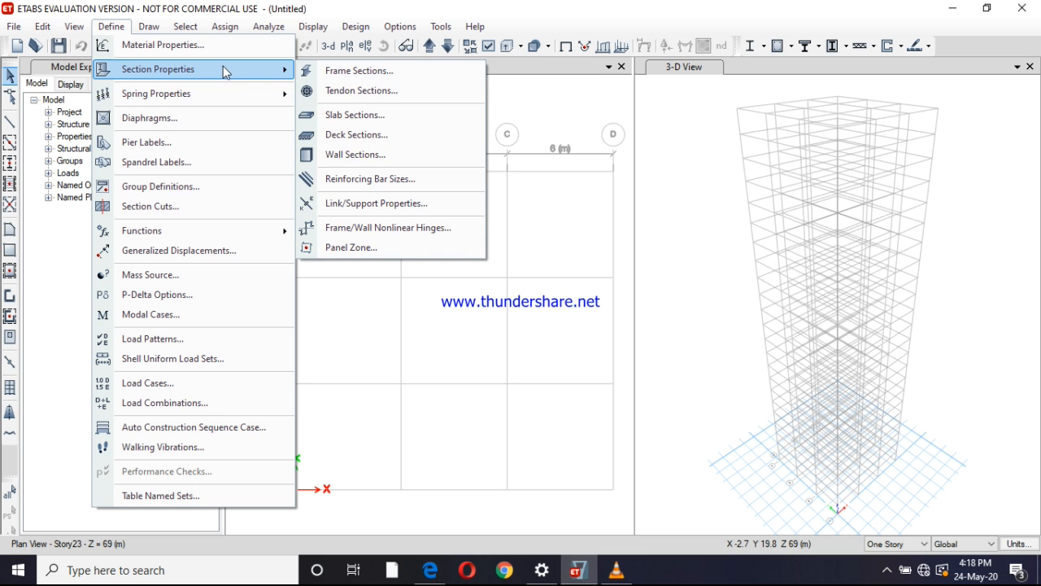
{"action": "left_click", "coordinate": [356, 72]}
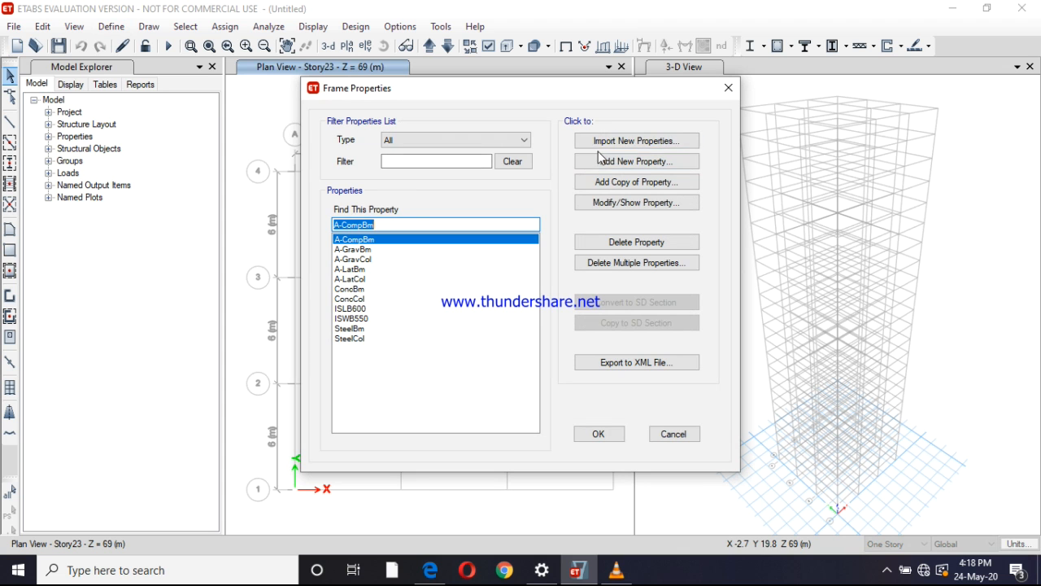
{"action": "left_click", "coordinate": [601, 162]}
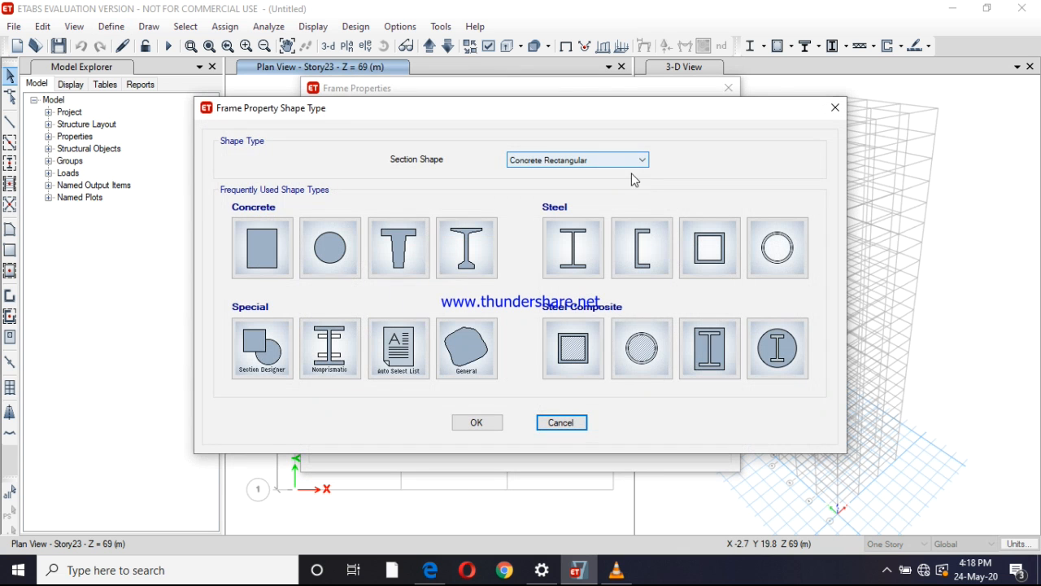
{"action": "left_click", "coordinate": [275, 257]}
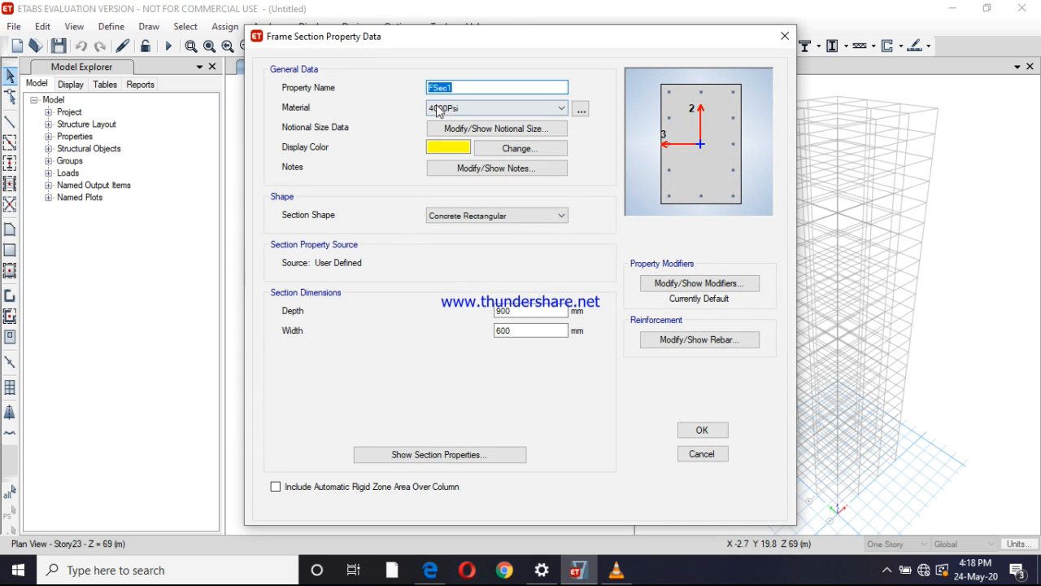
{"action": "left_click", "coordinate": [430, 570]}
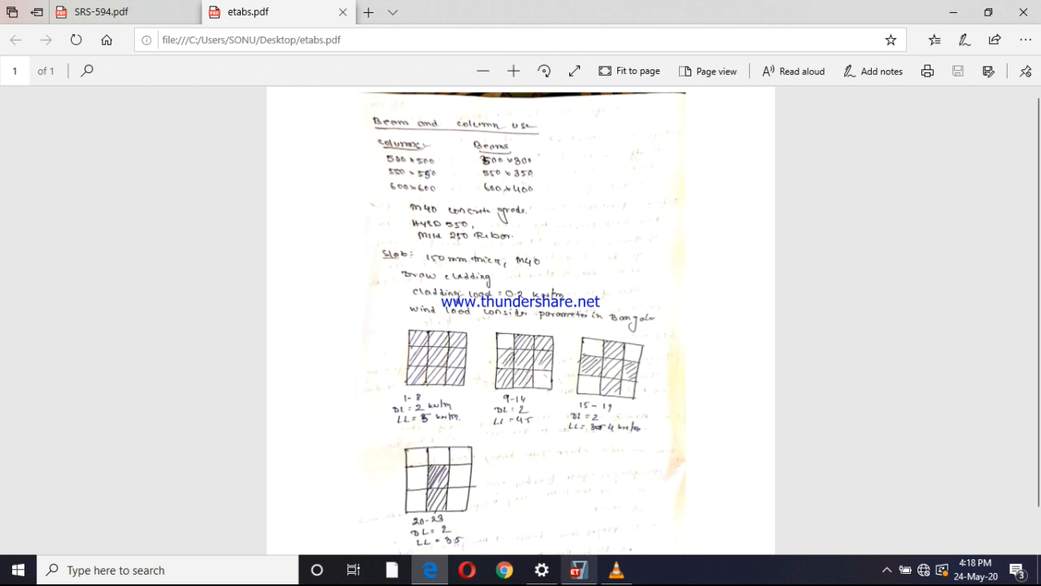
{"action": "left_click", "coordinate": [578, 572]}
{"action": "type", "text": "c5"}
{"action": "left_click", "coordinate": [469, 171]}
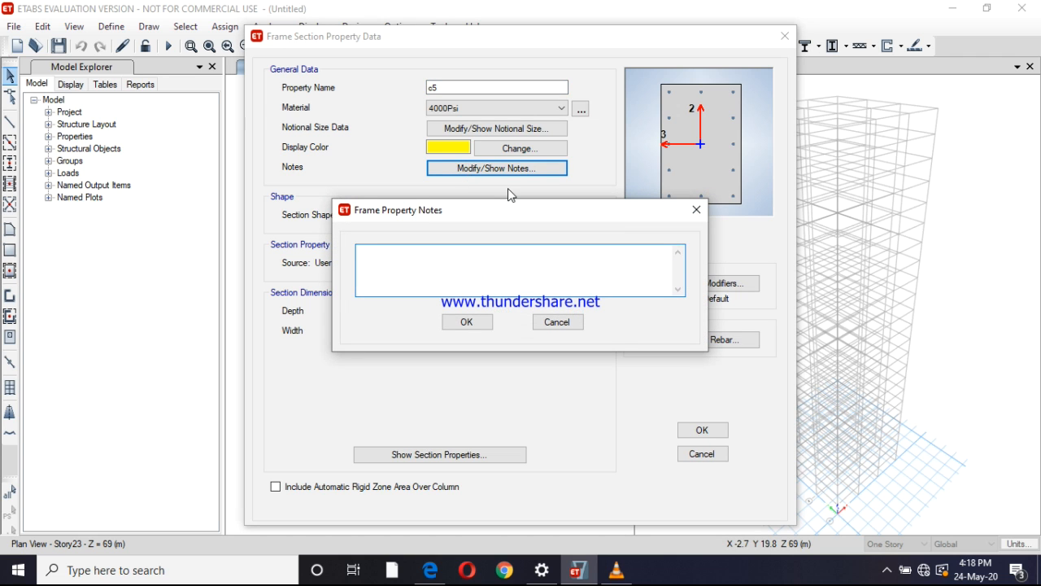
{"action": "type", "text": "00"}
{"action": "left_click", "coordinate": [569, 322]}
{"action": "left_click", "coordinate": [468, 88]}
{"action": "right_click", "coordinate": [470, 93]}
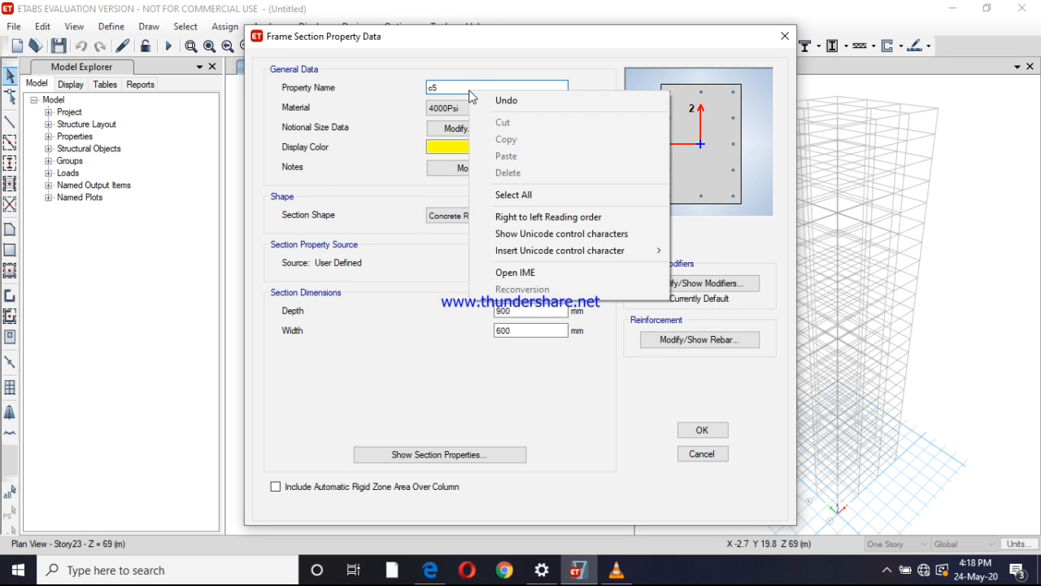
Name the new frame section C500X500 and assign M40 as its material
{"action": "left_click", "coordinate": [443, 89]}
{"action": "double_click", "coordinate": [442, 89]}
{"action": "key", "text": "BackSpace"}
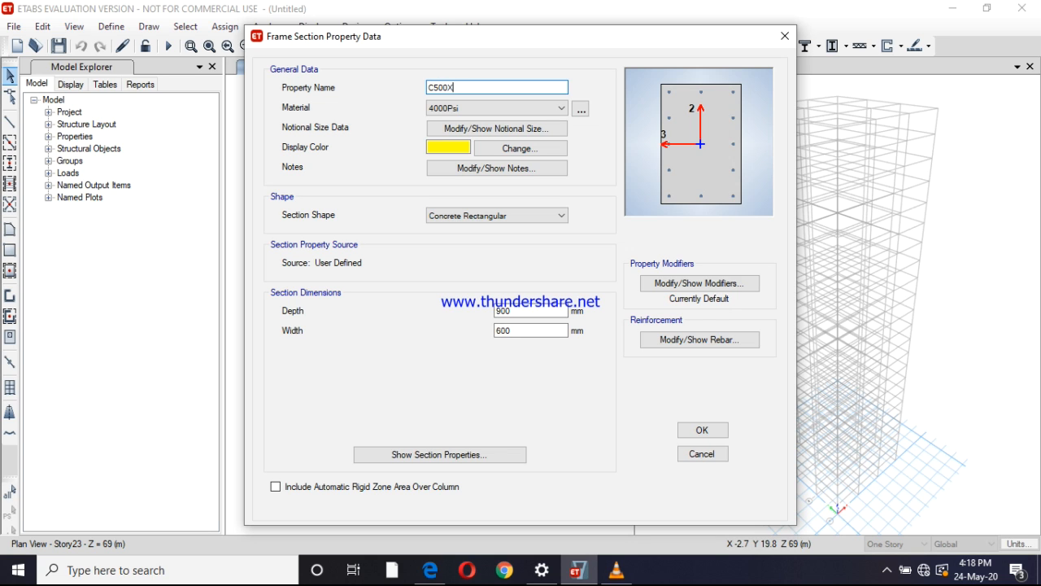
{"action": "type", "text": "C500X500"}
{"action": "left_click", "coordinate": [473, 109]}
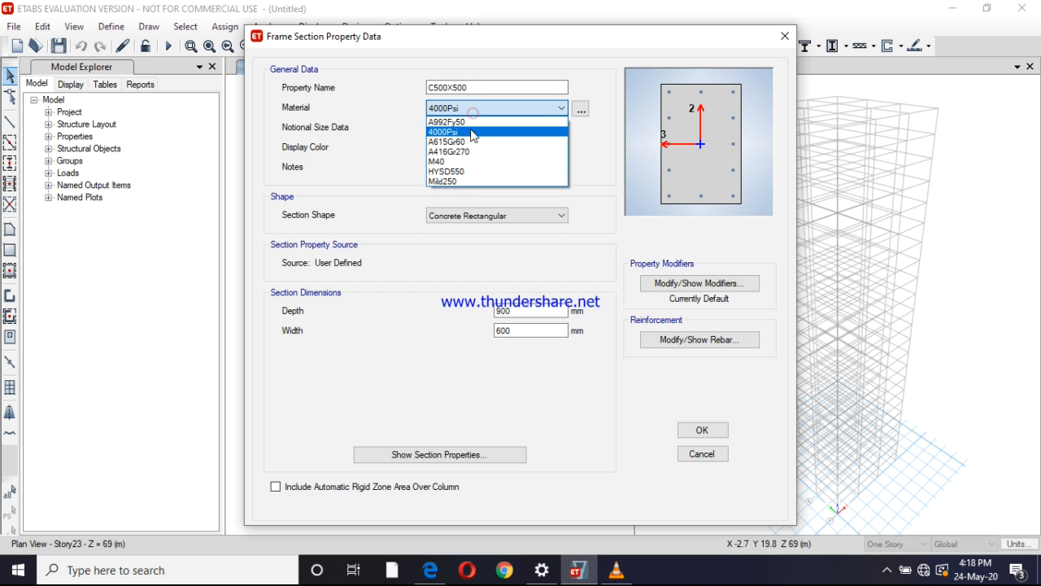
{"action": "left_click", "coordinate": [461, 162]}
Set the depth of section C500X500 to 500 mm
{"action": "double_click", "coordinate": [516, 310]}
{"action": "type", "text": "500"}
{"action": "key", "text": "Tab"}
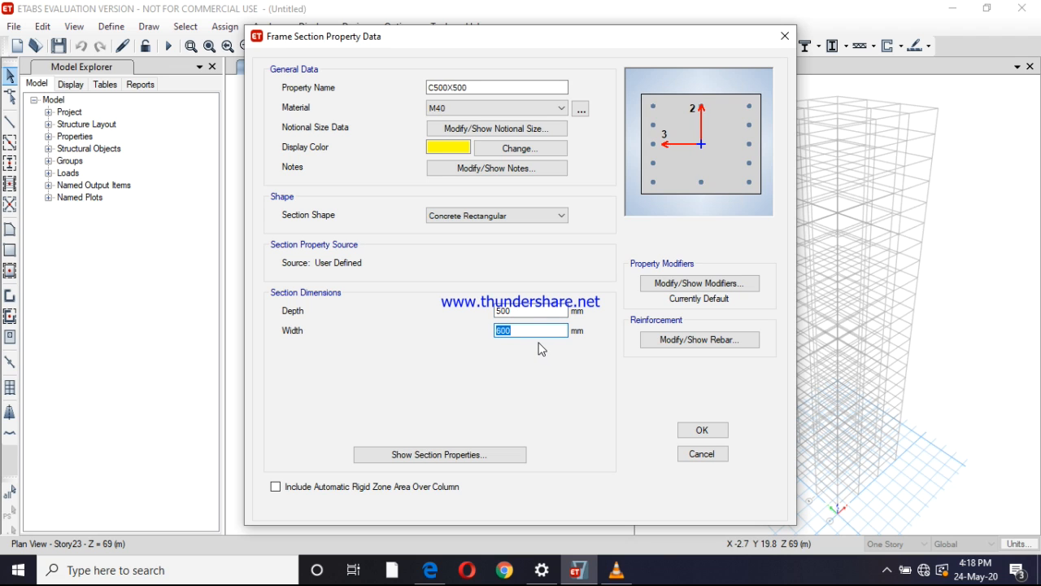
{"action": "type", "text": "500"}
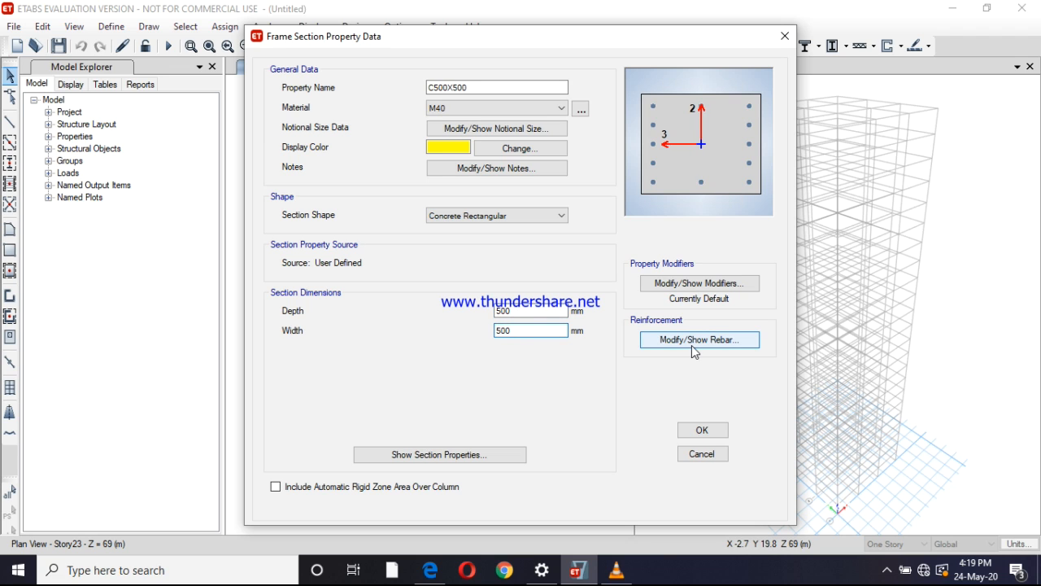
Set the width of C500X500 to 500 mm and assign HYSD550 for its longitudinal bars and Mild250 for its ties
{"action": "left_click", "coordinate": [692, 341]}
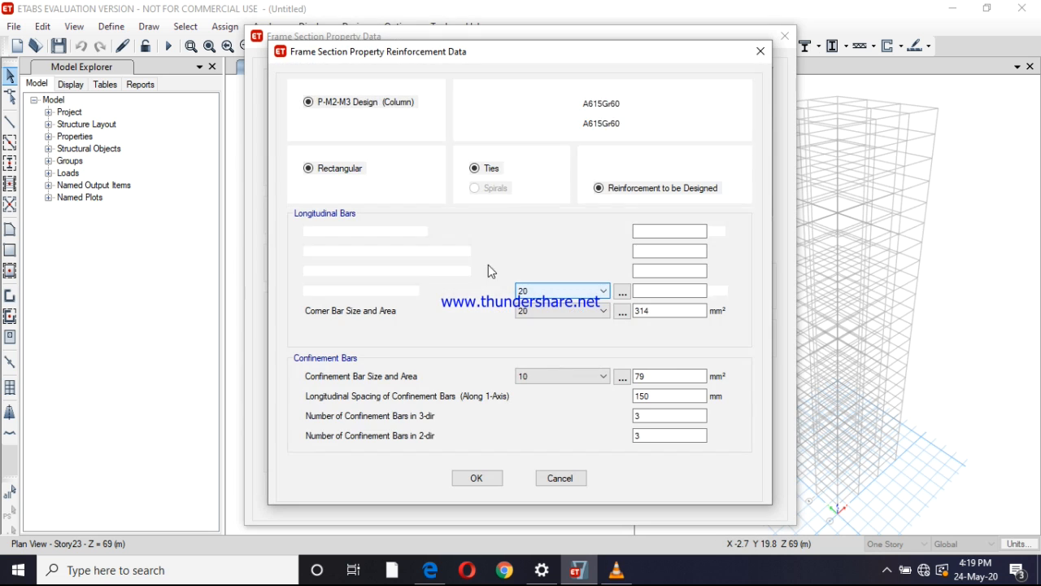
{"action": "left_click", "coordinate": [613, 104]}
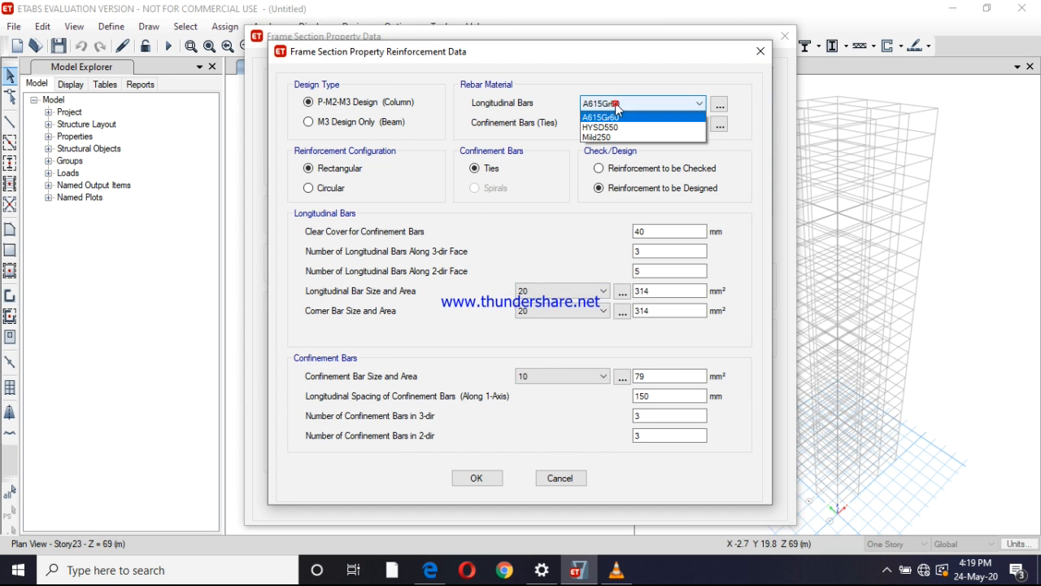
{"action": "left_click", "coordinate": [616, 128]}
{"action": "left_click", "coordinate": [615, 123]}
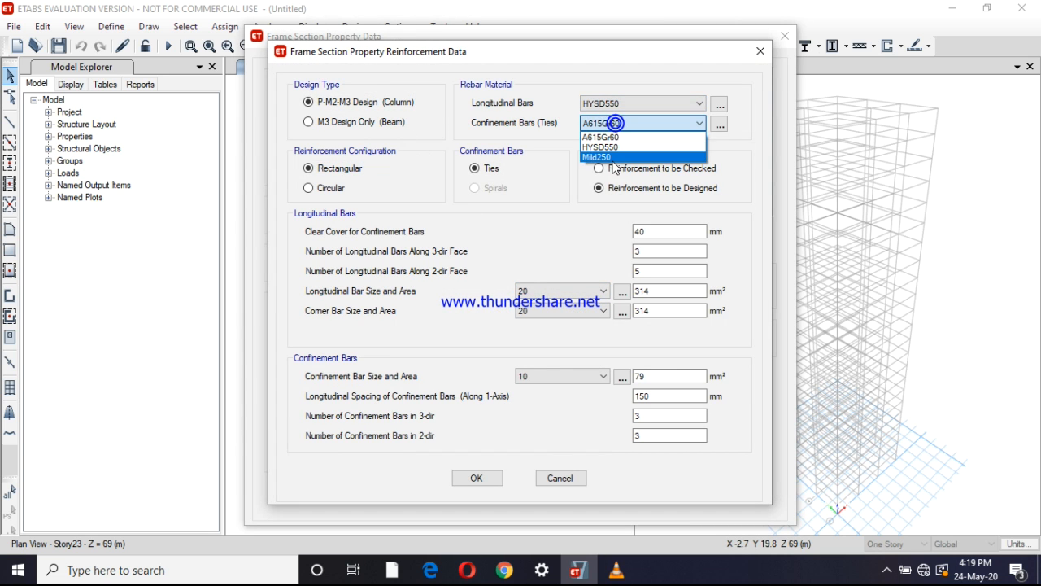
{"action": "left_click", "coordinate": [610, 156]}
{"action": "left_click", "coordinate": [477, 477]}
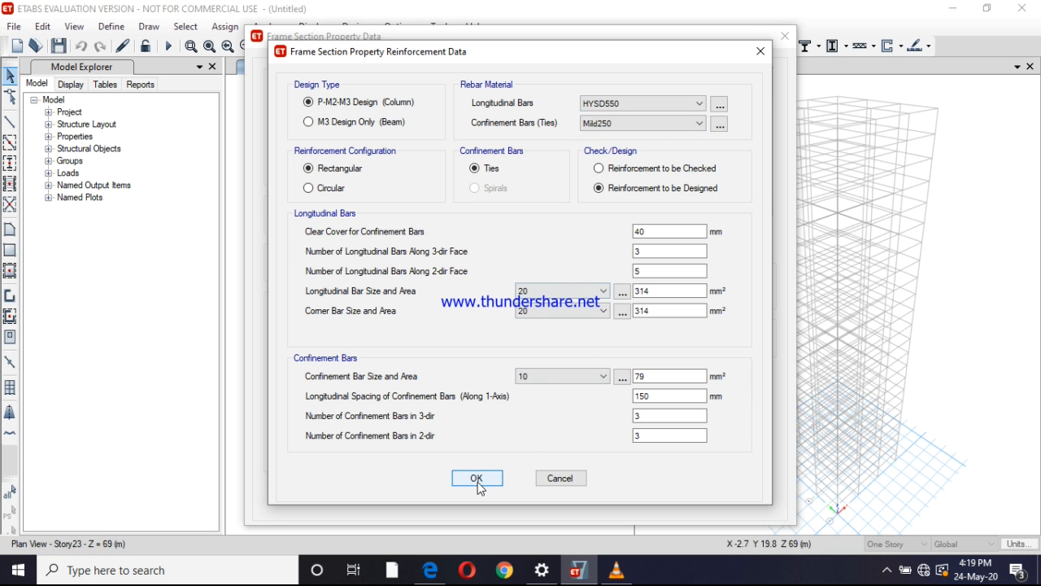
{"action": "left_click", "coordinate": [690, 432]}
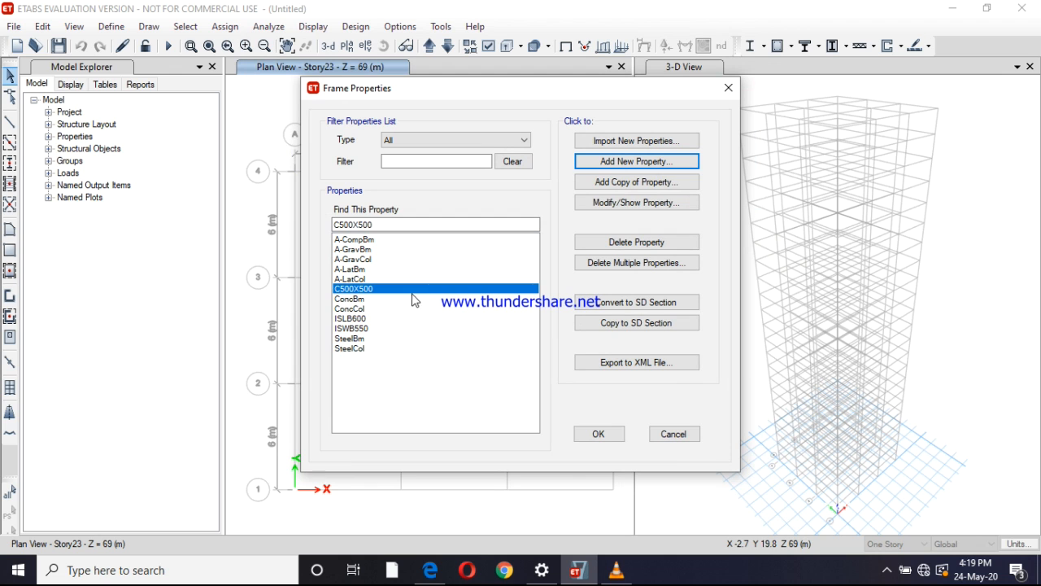
Add a copy of section C500X500 named C550X550 with a depth and width of 550 mm
{"action": "left_click", "coordinate": [603, 184]}
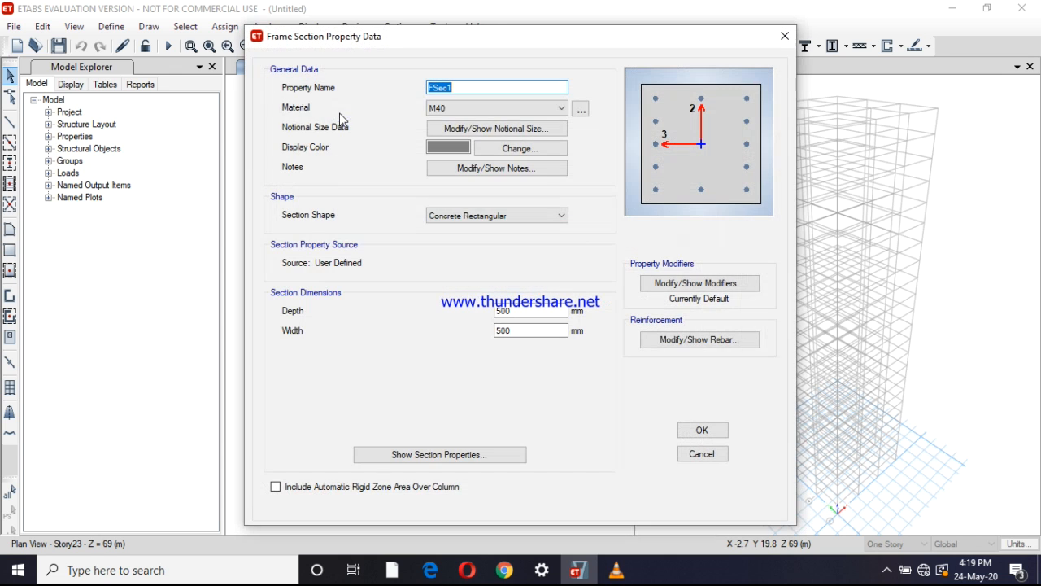
{"action": "type", "text": "C550X550"}
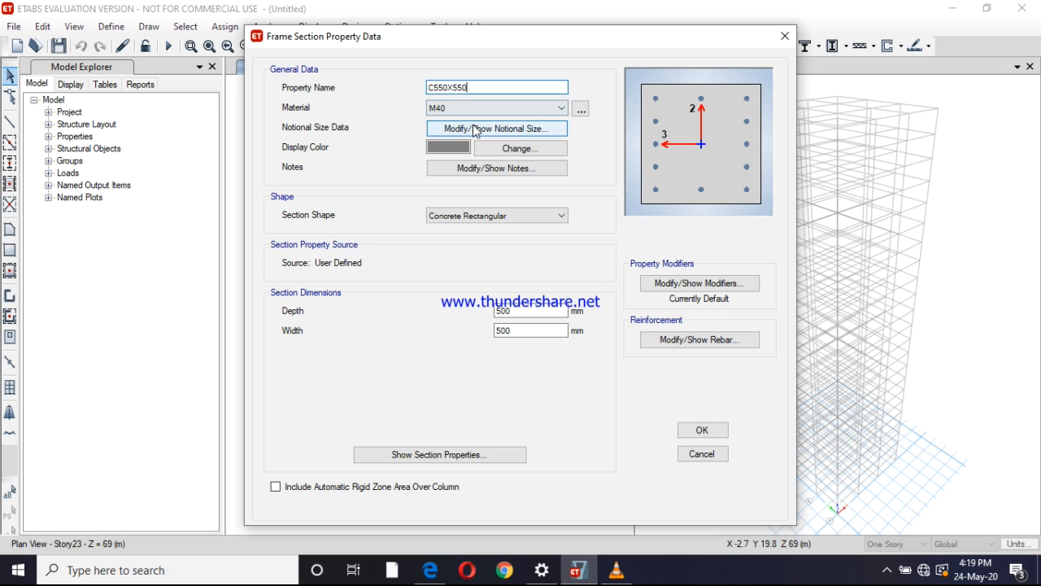
{"action": "left_click_drag", "start_coordinate": [529, 312], "coordinate": [423, 320]}
{"action": "type", "text": "5"}
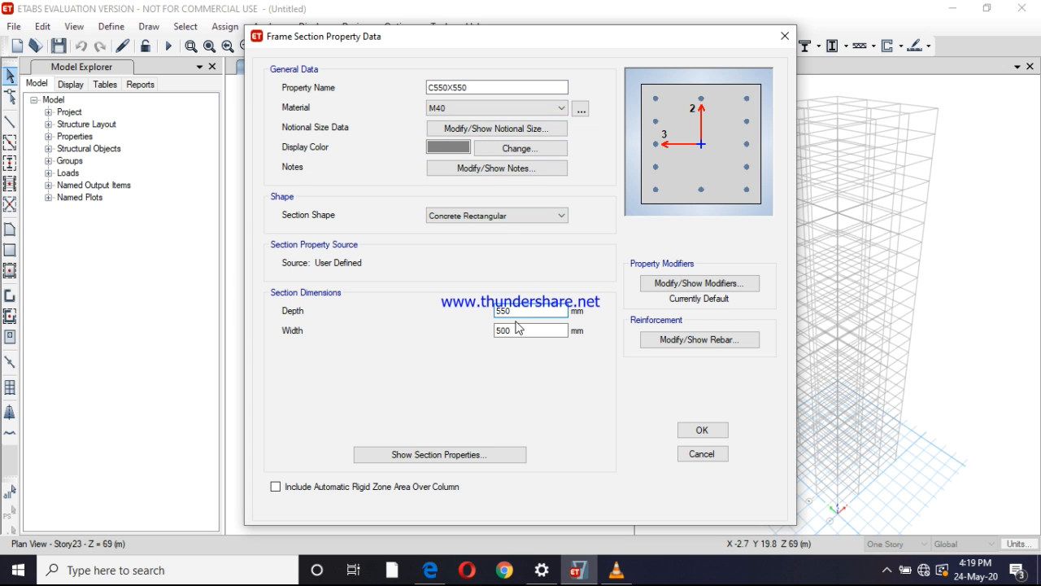
{"action": "left_click_drag", "start_coordinate": [518, 326], "coordinate": [467, 337]}
{"action": "type", "text": "5"}
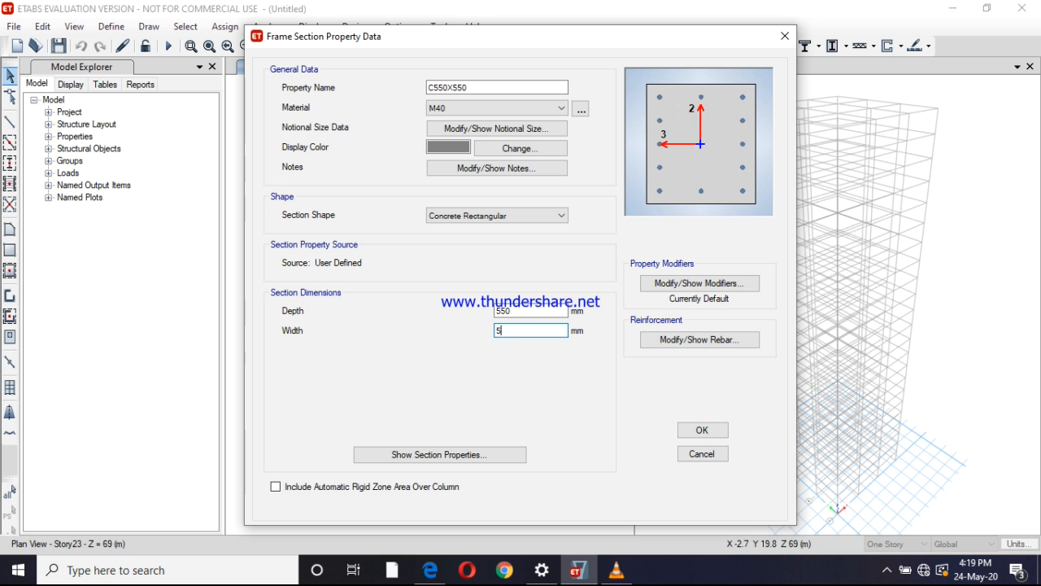
{"action": "left_click", "coordinate": [703, 431]}
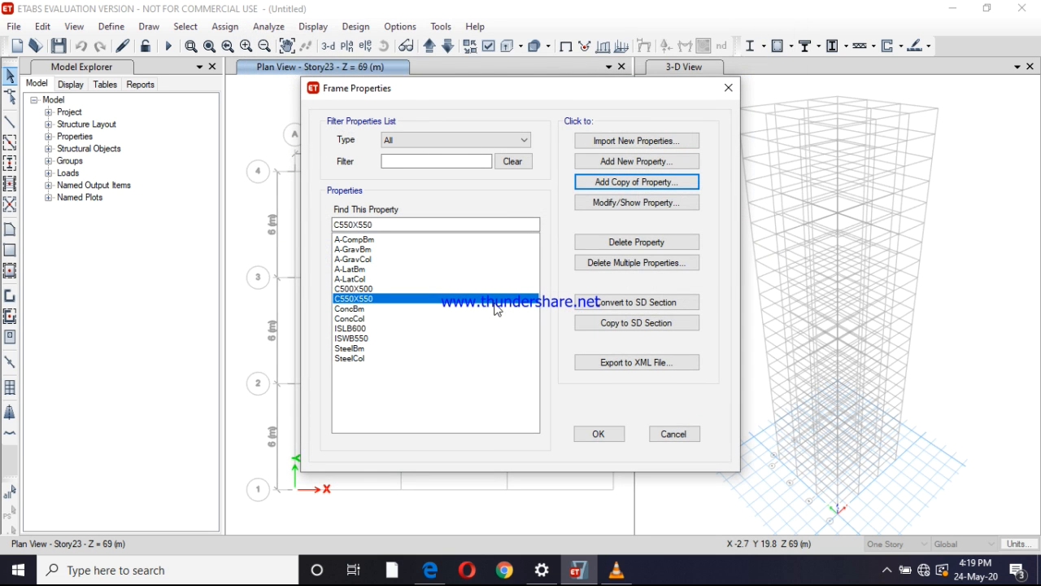
Add a copy of section C550X550 named 600X00 with a depth and width of 600 mm
{"action": "left_click", "coordinate": [634, 182]}
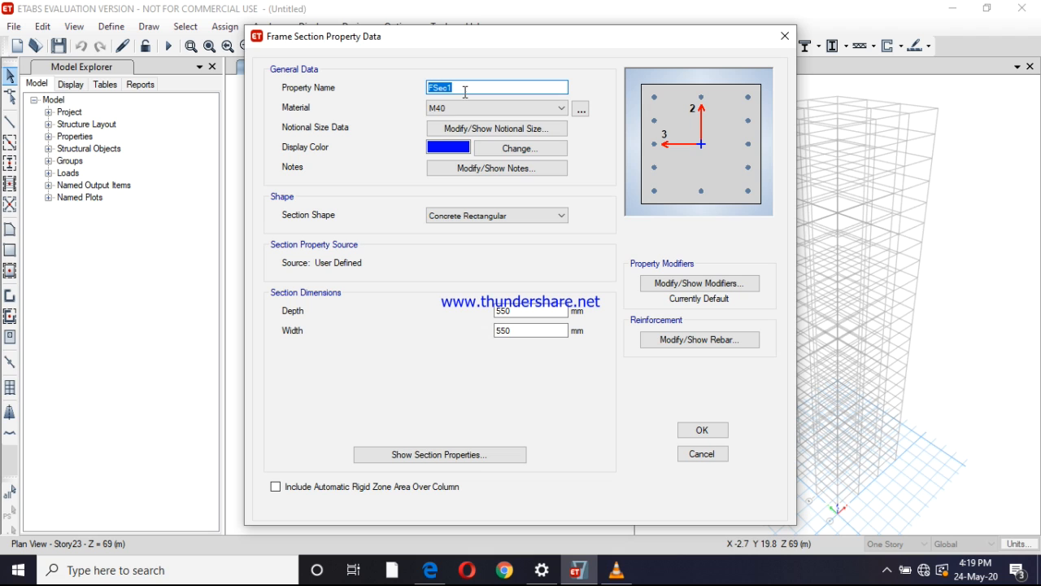
{"action": "type", "text": "600X00"}
{"action": "double_click", "coordinate": [504, 310]}
{"action": "type", "text": "600"}
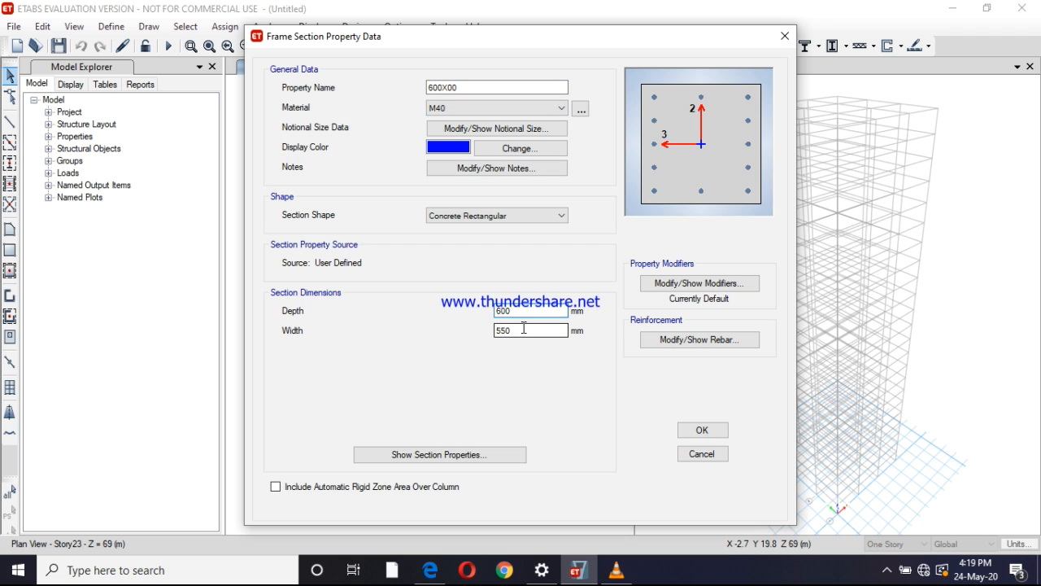
{"action": "double_click", "coordinate": [524, 329]}
{"action": "type", "text": "600"}
{"action": "left_click", "coordinate": [718, 430]}
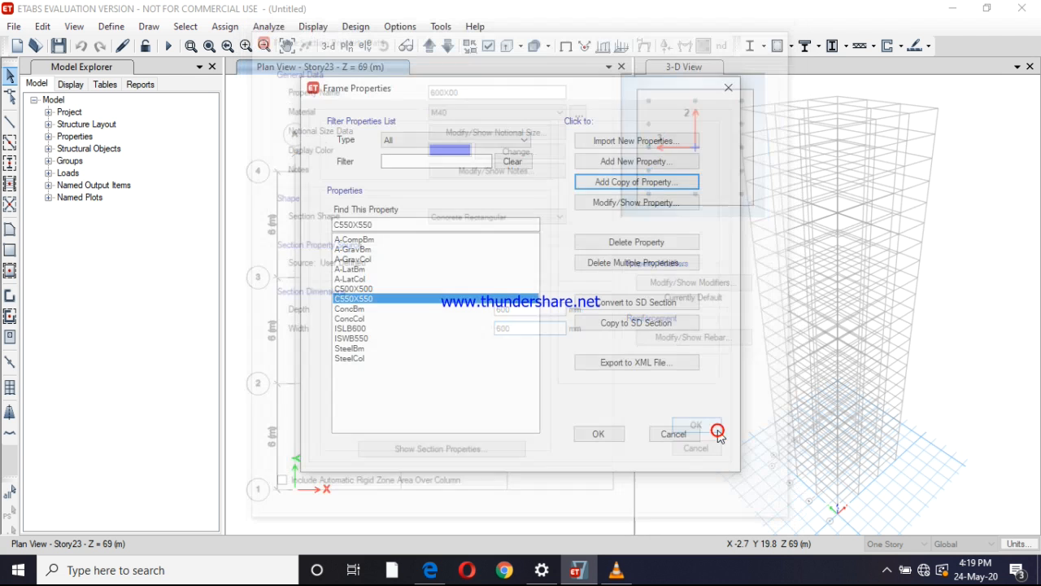
Start a new concrete rectangular frame section named B500X300 and assign M40 as its material
{"action": "left_click", "coordinate": [593, 161]}
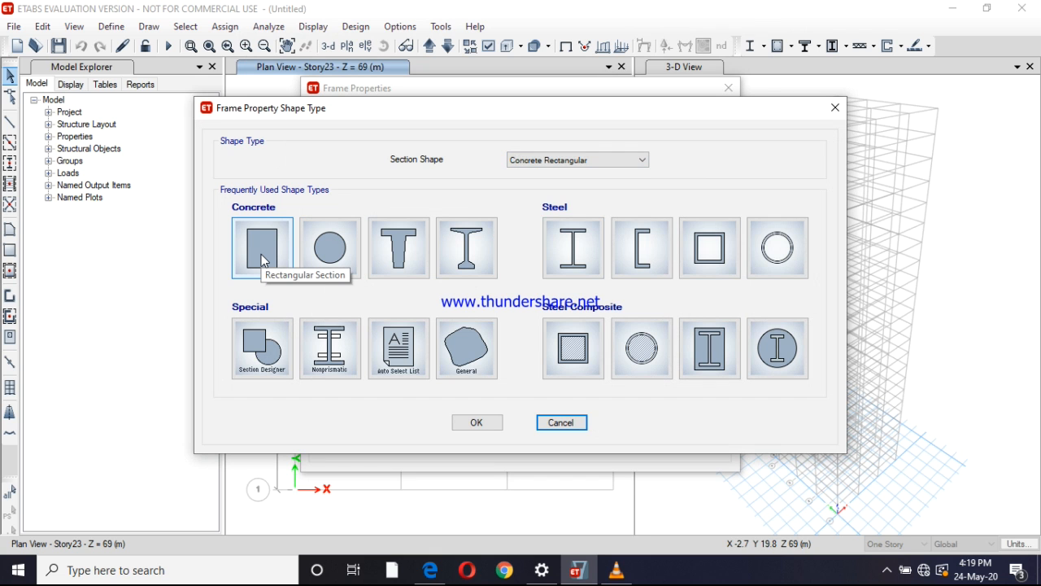
{"action": "left_click", "coordinate": [262, 259]}
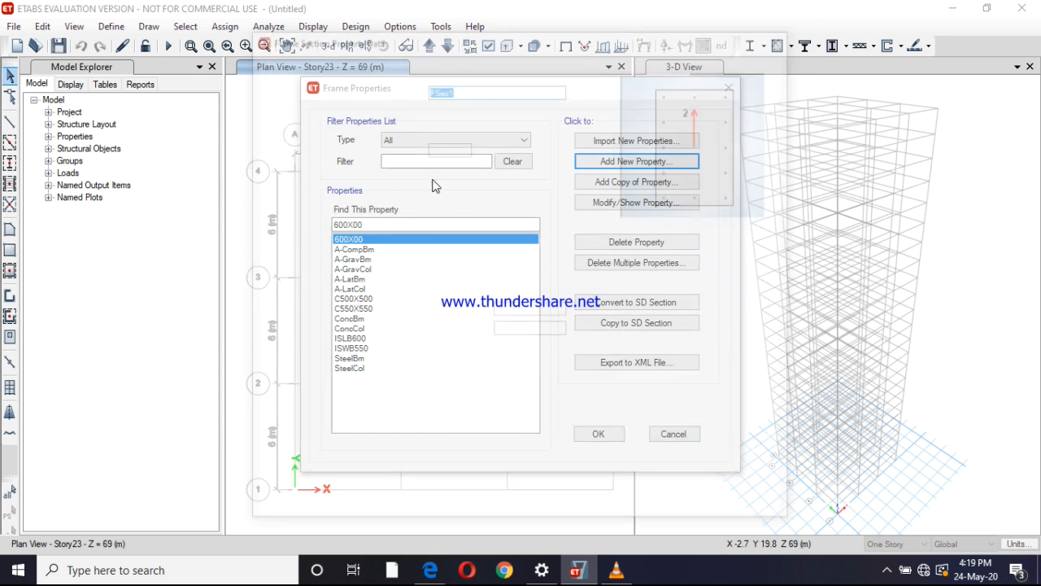
{"action": "type", "text": "B50"}
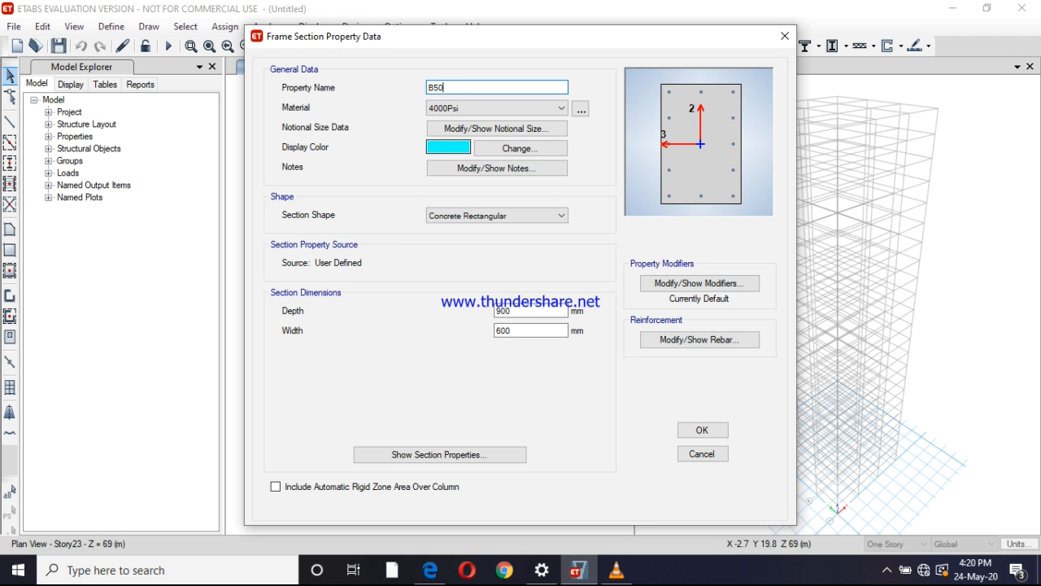
{"action": "type", "text": "0X300"}
{"action": "left_click", "coordinate": [474, 108]}
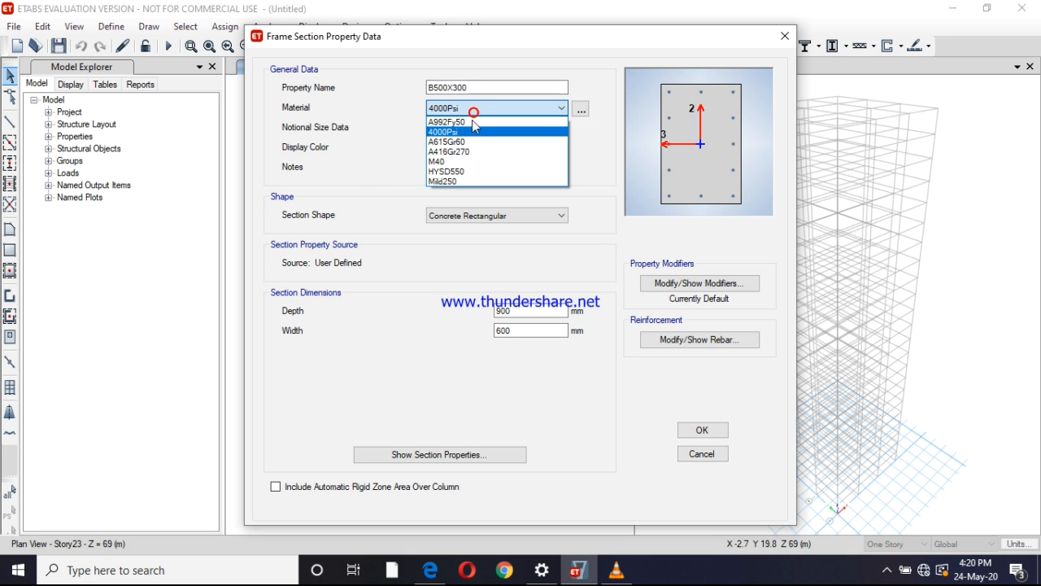
{"action": "left_click", "coordinate": [454, 160]}
Set section B500X300 to a depth of 500 mm and a width of 300 mm
{"action": "double_click", "coordinate": [512, 311]}
{"action": "type", "text": "500"}
{"action": "key", "text": "Tab"}
{"action": "type", "text": "3"}
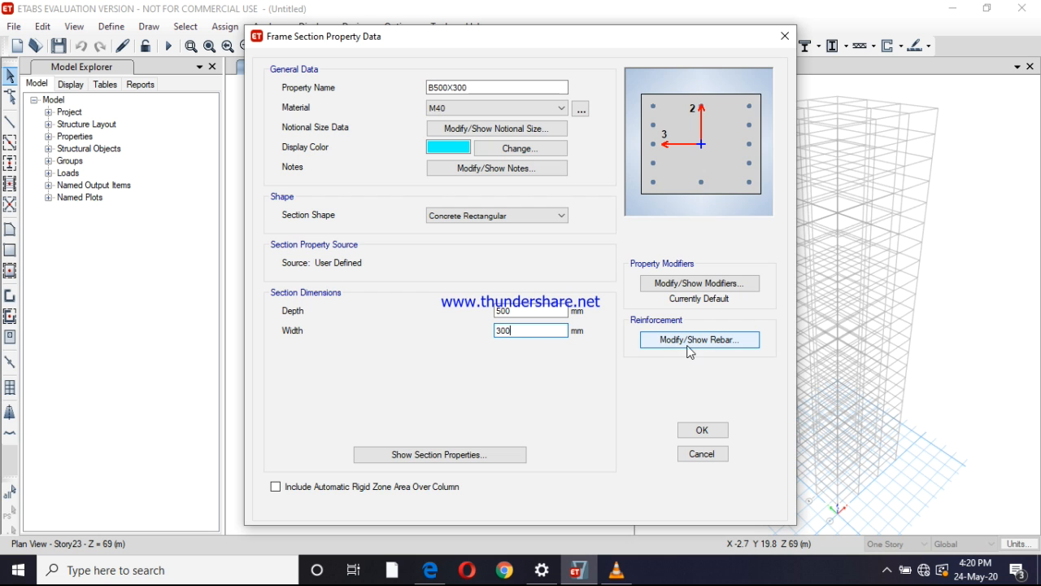
Set B500X300's reinforcement to M3 Design Only (Beam), with HYSD550 longitudinal bars and Mild250 ties
{"action": "left_click", "coordinate": [688, 340]}
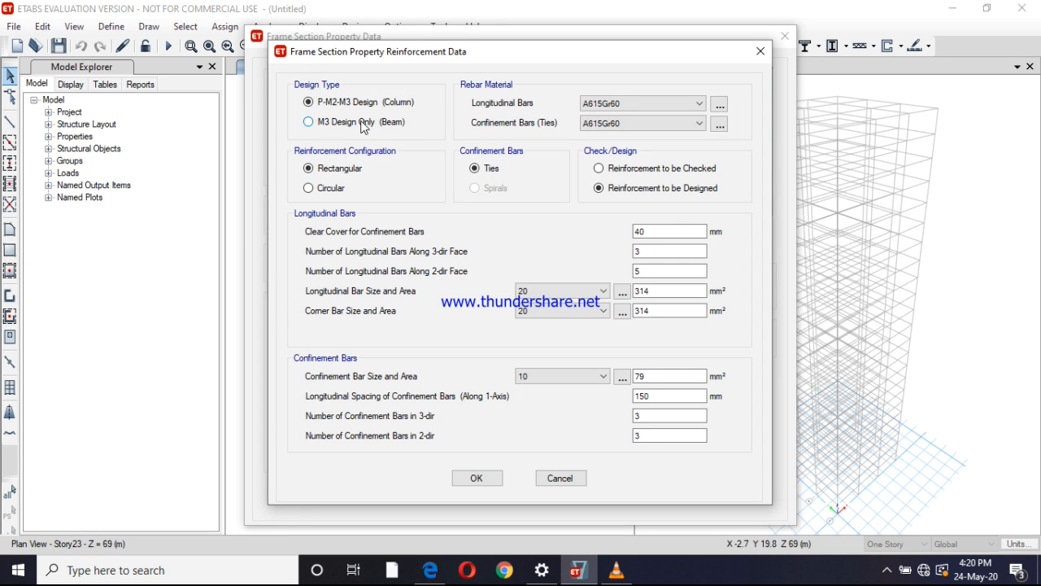
{"action": "left_click", "coordinate": [382, 130]}
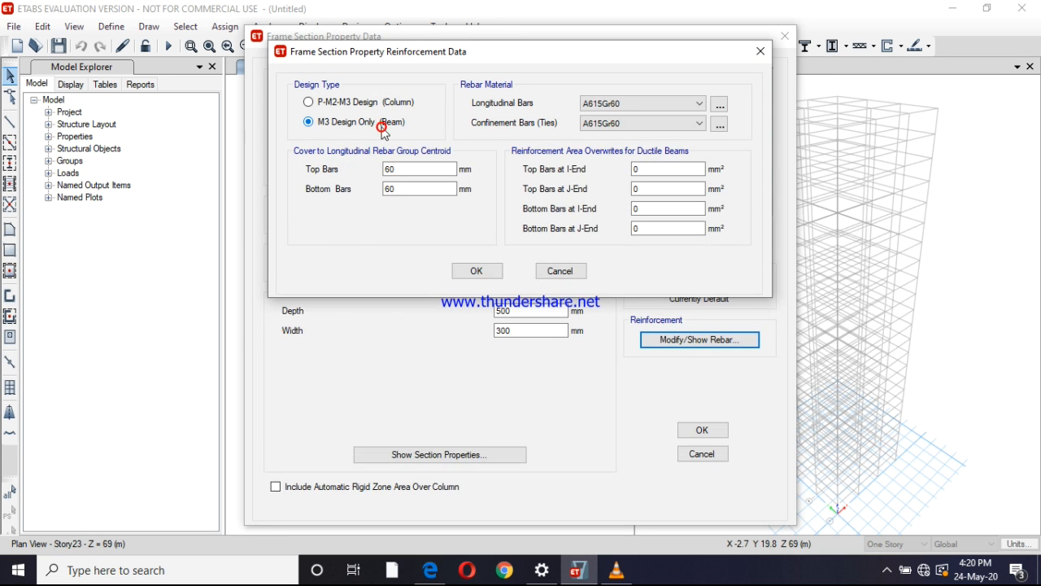
{"action": "left_click", "coordinate": [616, 104]}
{"action": "left_click", "coordinate": [610, 126]}
{"action": "left_click", "coordinate": [619, 123]}
{"action": "left_click", "coordinate": [617, 156]}
Change the top bar cover, set the bottom bar cover to 25 mm and accept section B500X300
{"action": "left_click", "coordinate": [395, 170]}
{"action": "left_click_drag", "start_coordinate": [395, 169], "coordinate": [366, 168]}
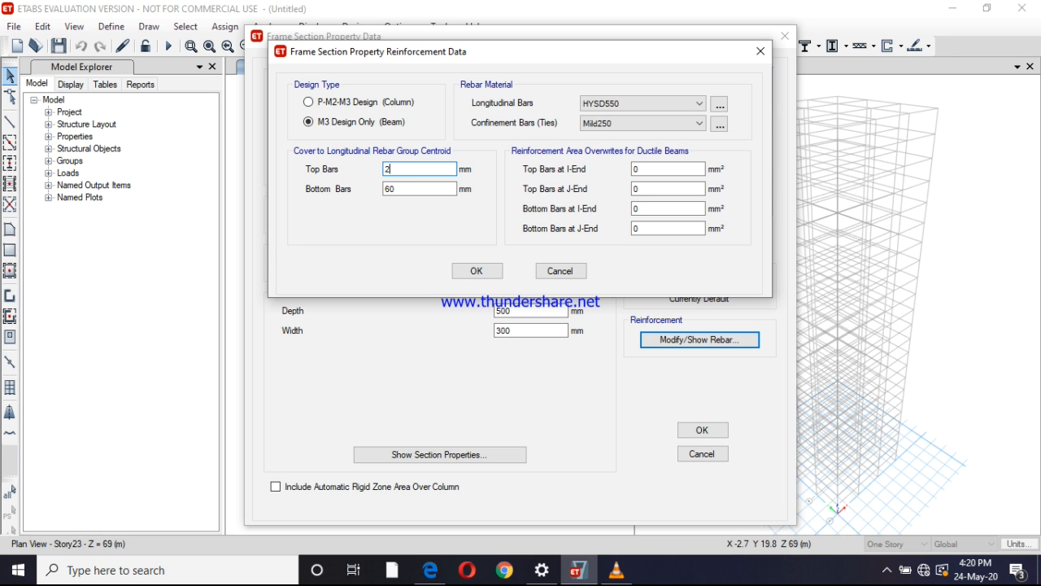
{"action": "left_click_drag", "start_coordinate": [395, 187], "coordinate": [378, 188]}
{"action": "type", "text": "25"}
{"action": "left_click", "coordinate": [477, 271]}
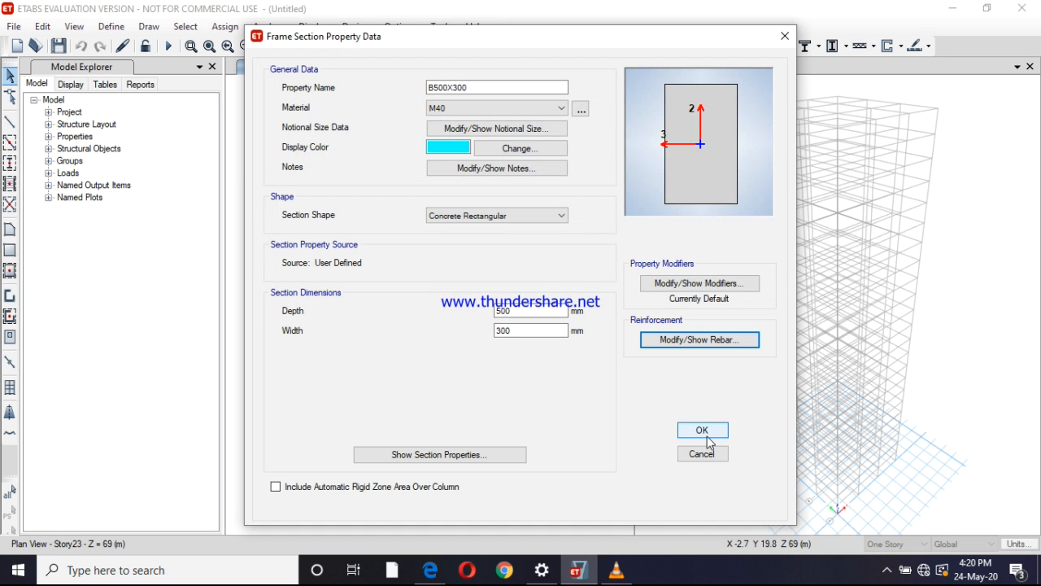
{"action": "left_click", "coordinate": [705, 432]}
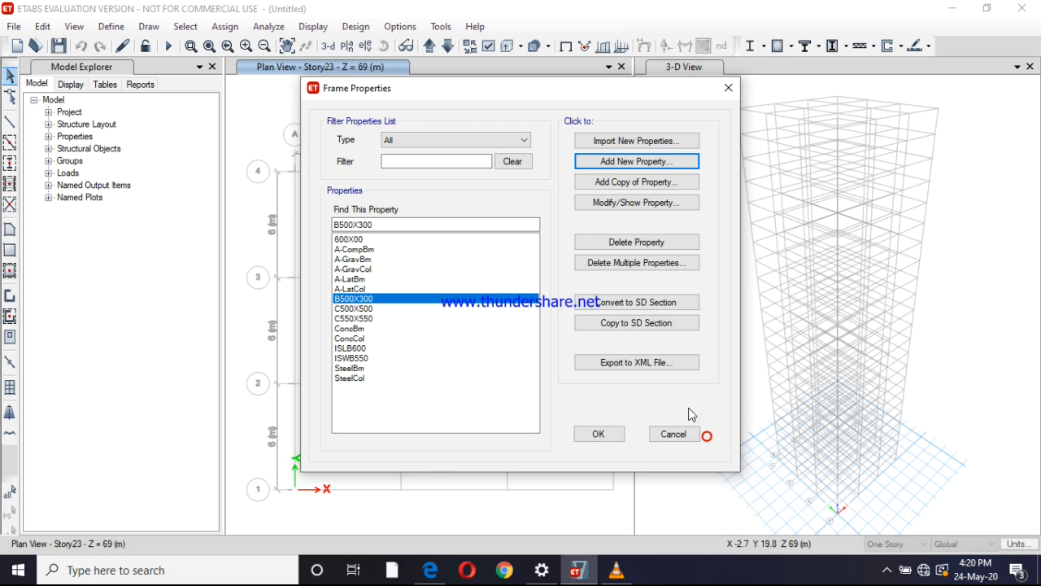
Add a copy of section B500X300 named B550X350 with a depth of 550 mm and a width of 350 mm
{"action": "left_click", "coordinate": [635, 184]}
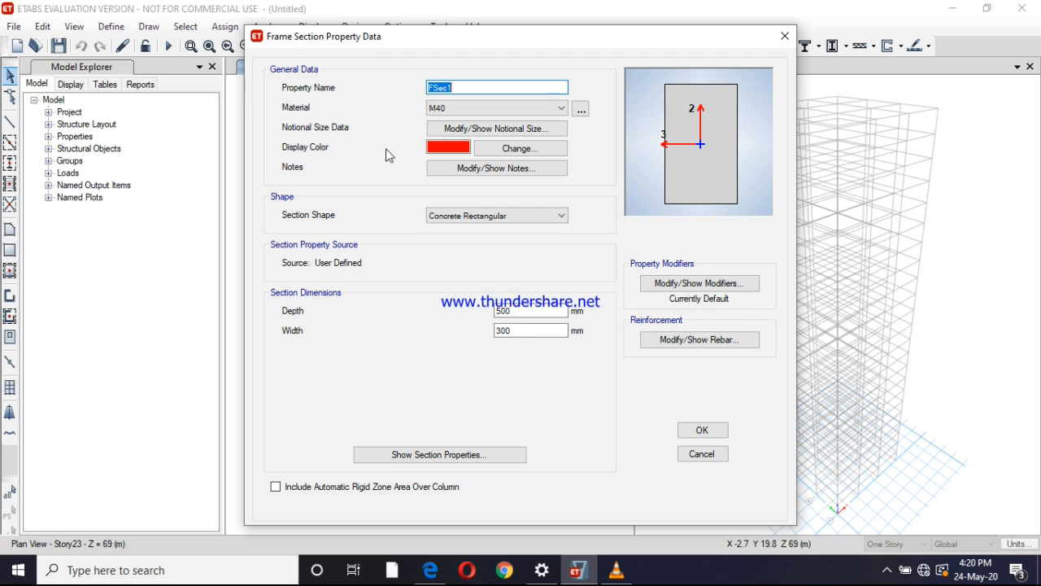
{"action": "type", "text": "B550"}
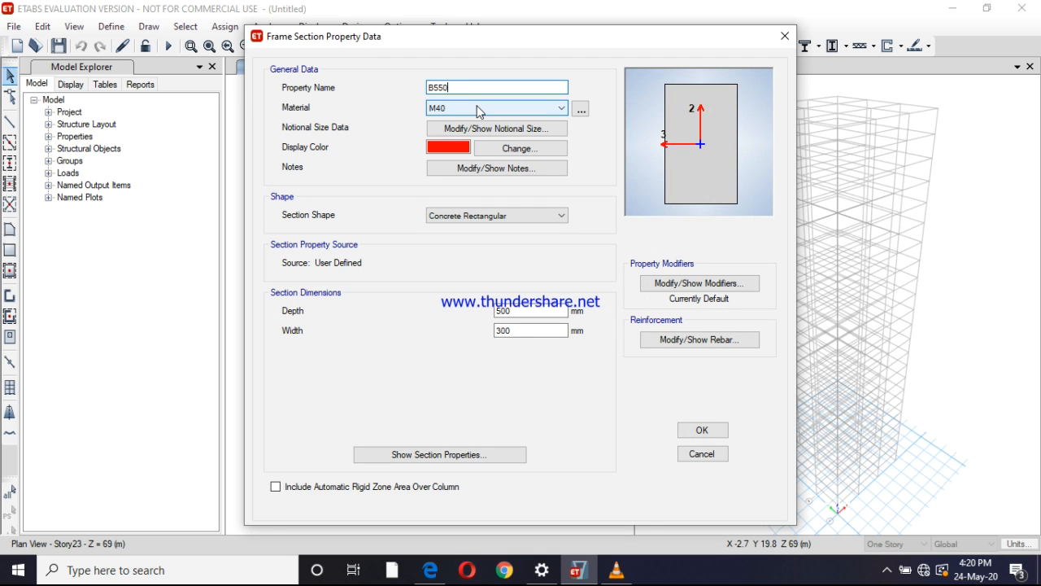
{"action": "type", "text": "X350"}
{"action": "double_click", "coordinate": [527, 311]}
{"action": "type", "text": "550"}
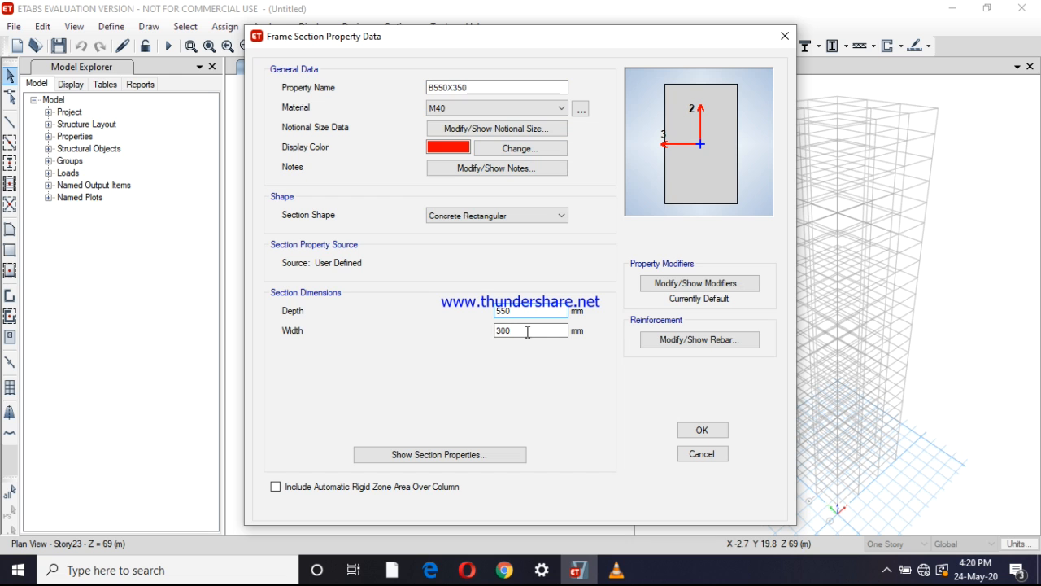
{"action": "double_click", "coordinate": [525, 331]}
{"action": "type", "text": "350"}
{"action": "left_click", "coordinate": [699, 430]}
Add a copy of section B550X350 named B600X400 with a depth of 600 mm and a width of 400 mm
{"action": "left_click", "coordinate": [612, 182]}
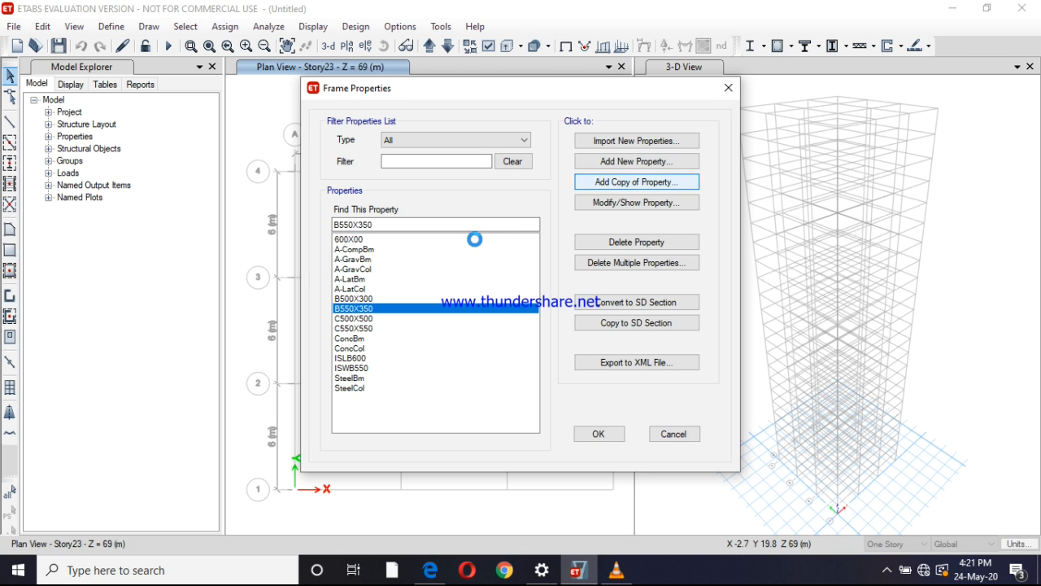
{"action": "type", "text": "B600X"}
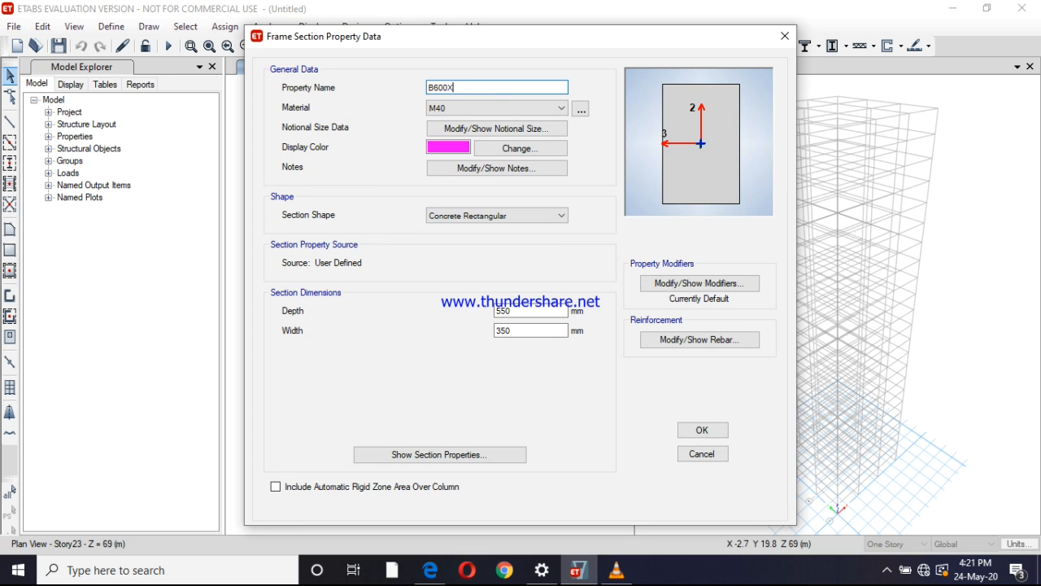
{"action": "type", "text": "400"}
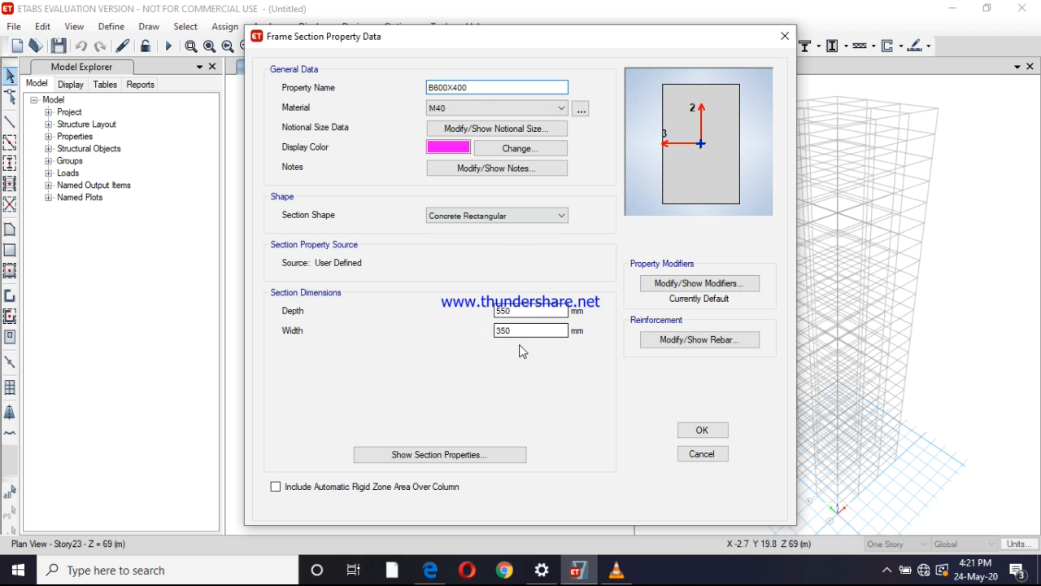
{"action": "left_click_drag", "start_coordinate": [523, 310], "coordinate": [492, 310]}
{"action": "type", "text": "600"}
{"action": "key", "text": "Tab"}
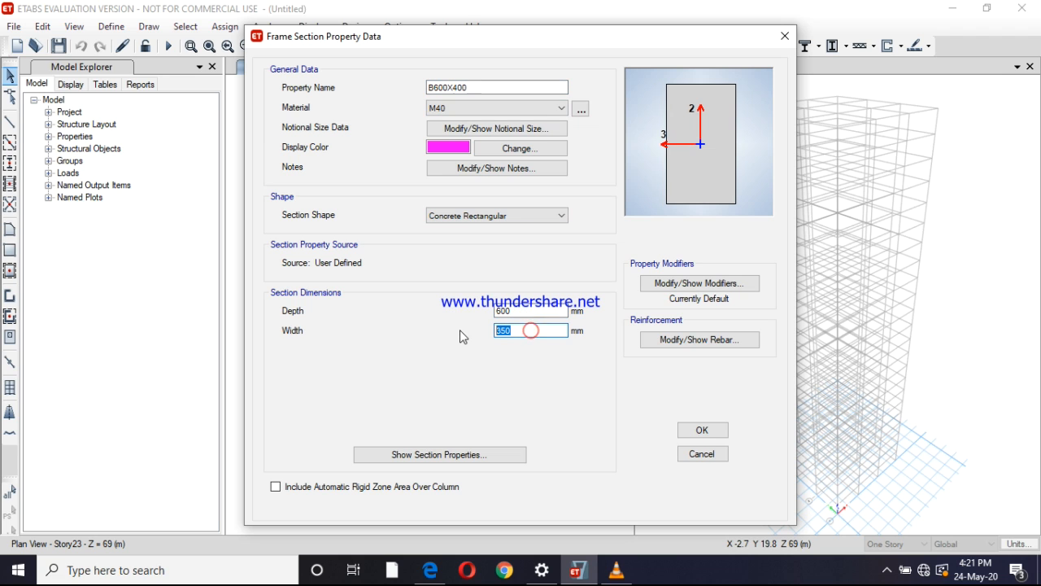
{"action": "type", "text": "400"}
{"action": "left_click", "coordinate": [699, 431]}
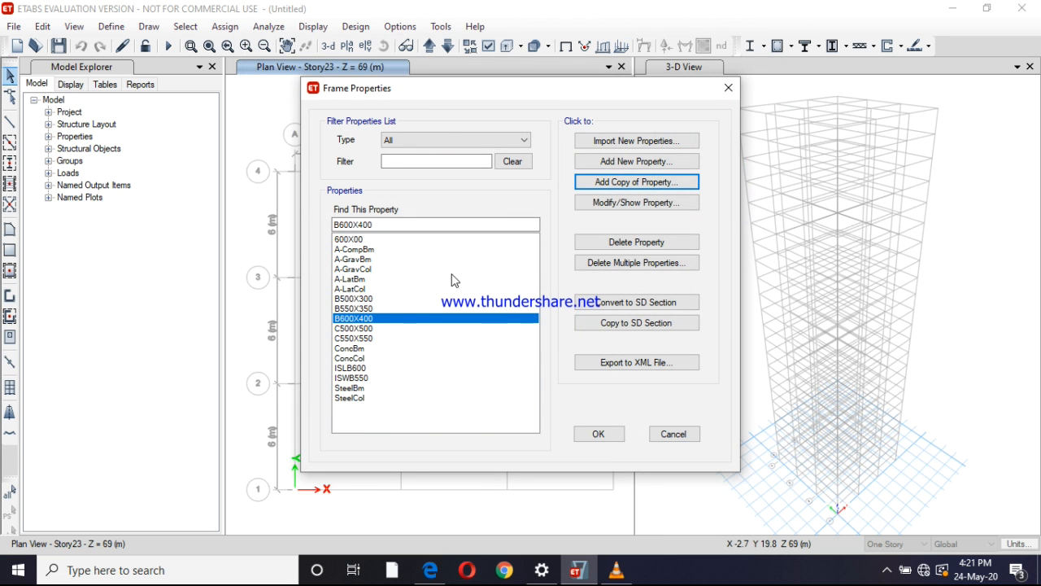
{"action": "left_click", "coordinate": [616, 163]}
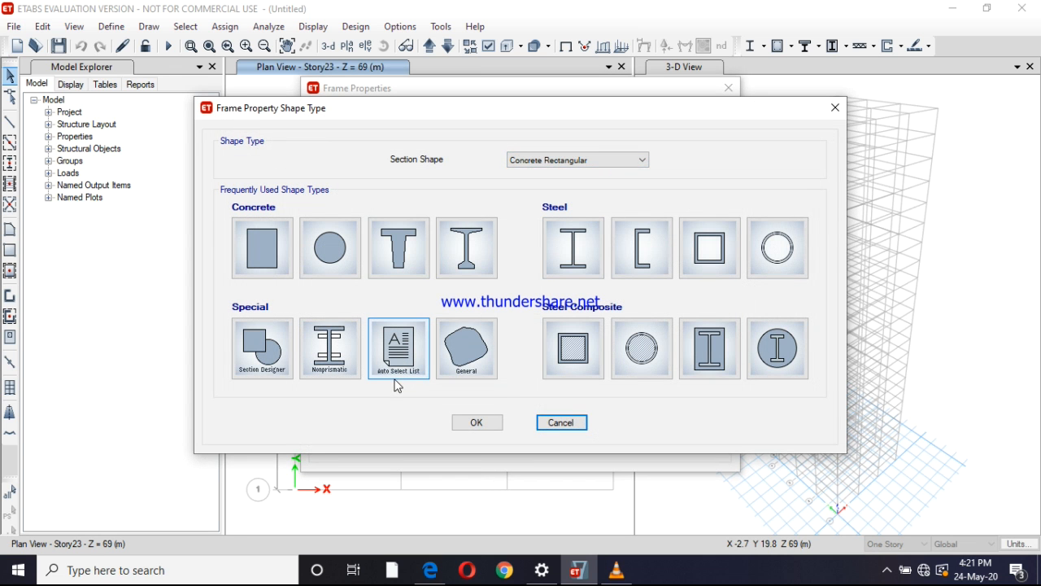
{"action": "left_click", "coordinate": [398, 350]}
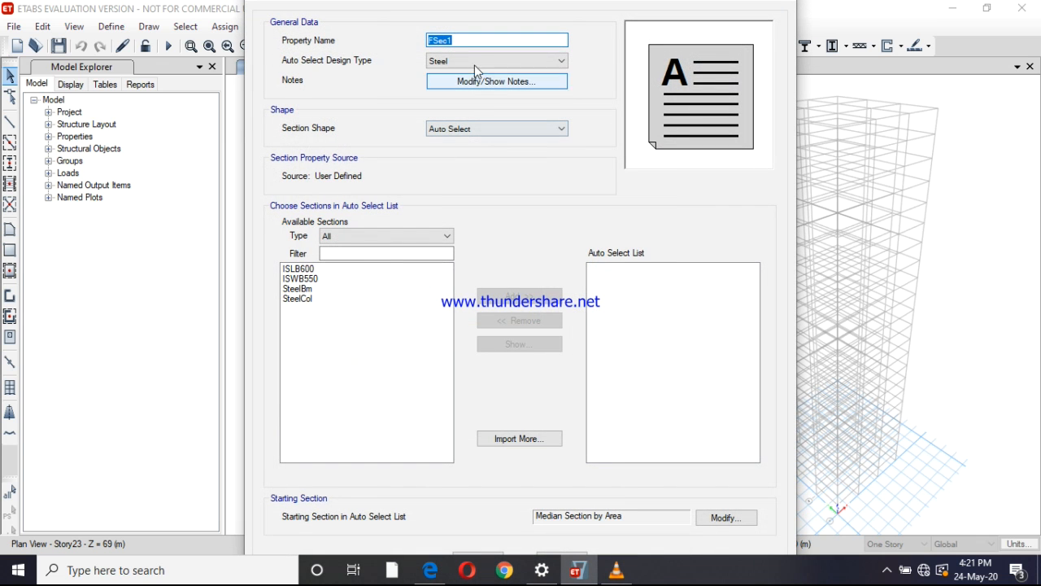
{"action": "type", "text": "AT"}
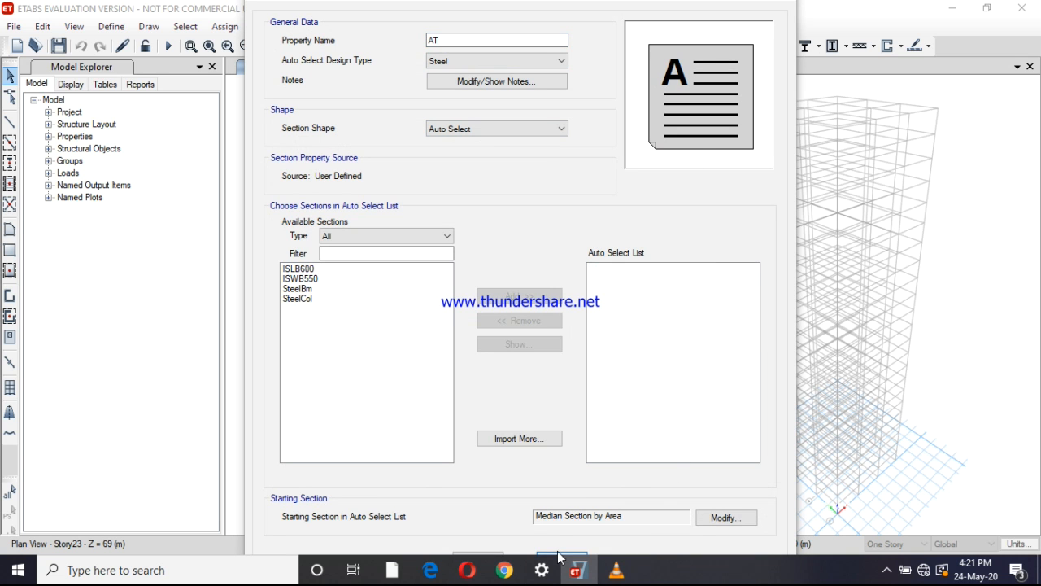
{"action": "left_click", "coordinate": [558, 557]}
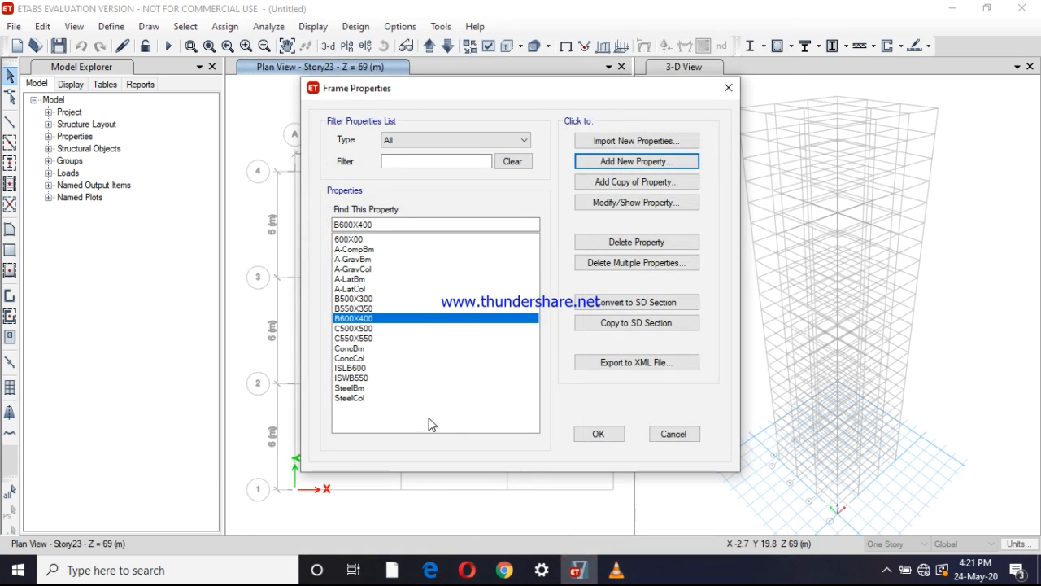
Create an auto select section list named ATO BEAM with the Concrete design type
{"action": "left_click", "coordinate": [598, 161]}
{"action": "left_click", "coordinate": [396, 358]}
{"action": "type", "text": "ATO BEAM"}
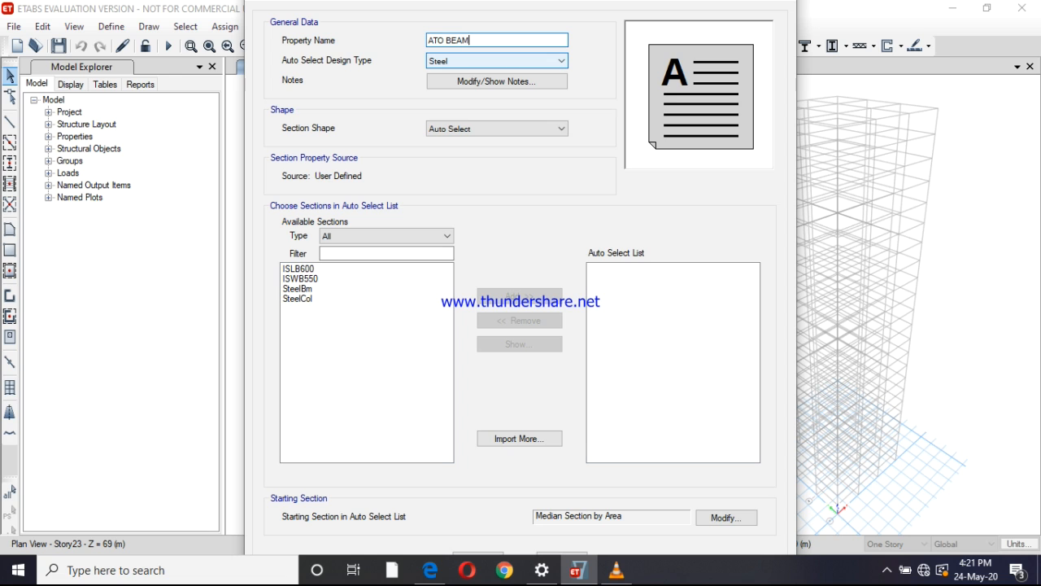
{"action": "left_click", "coordinate": [473, 64]}
{"action": "left_click", "coordinate": [472, 83]}
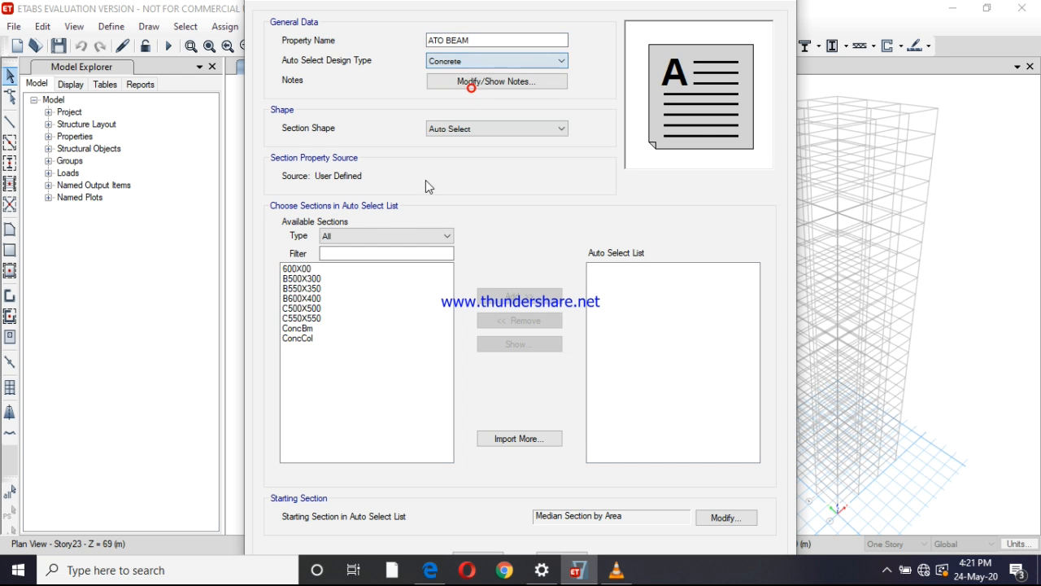
Add sections B500X300, B550X350 and B600X400 to the ATO BEAM auto select list and accept it
{"action": "left_click", "coordinate": [303, 279]}
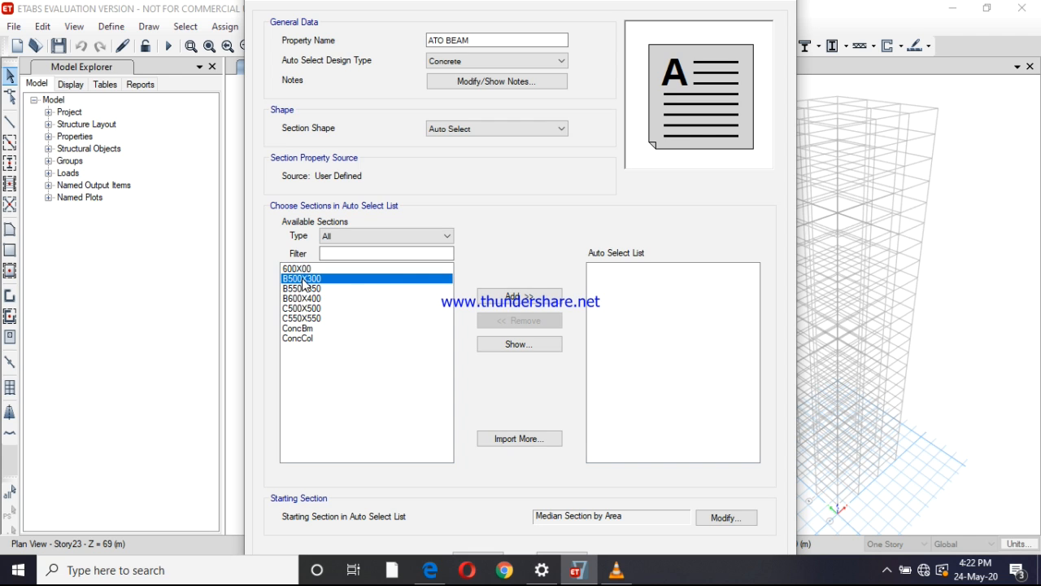
{"action": "left_click", "coordinate": [307, 289], "text": "ctrl"}
{"action": "left_click", "coordinate": [309, 299], "text": "ctrl"}
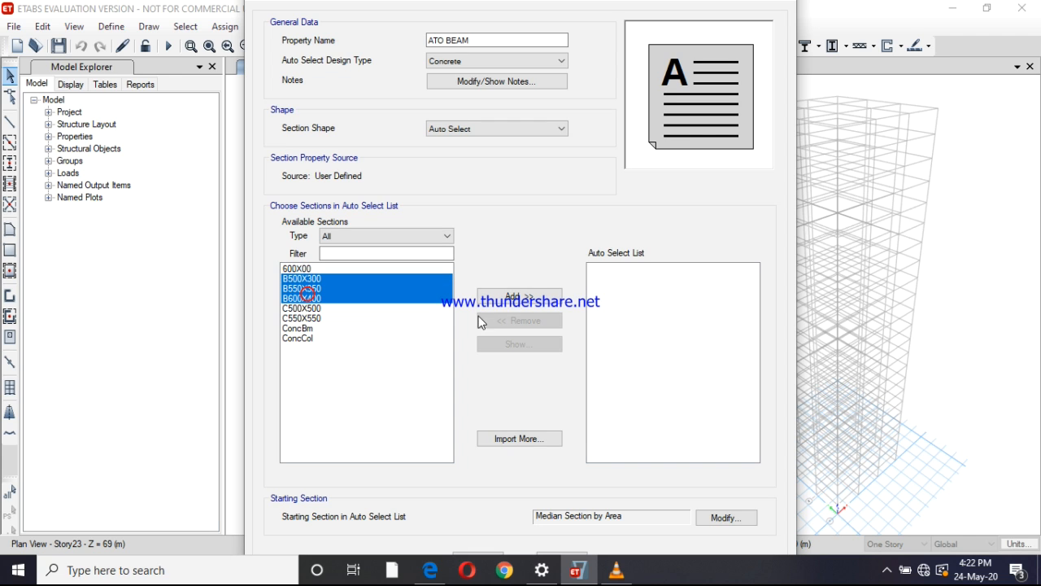
{"action": "left_click", "coordinate": [513, 298]}
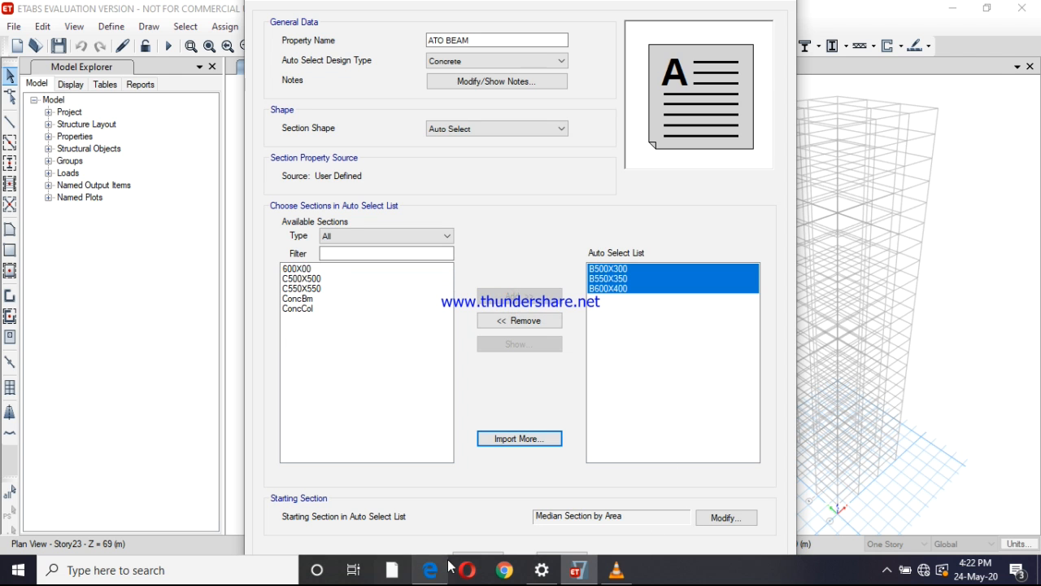
{"action": "left_click", "coordinate": [476, 554]}
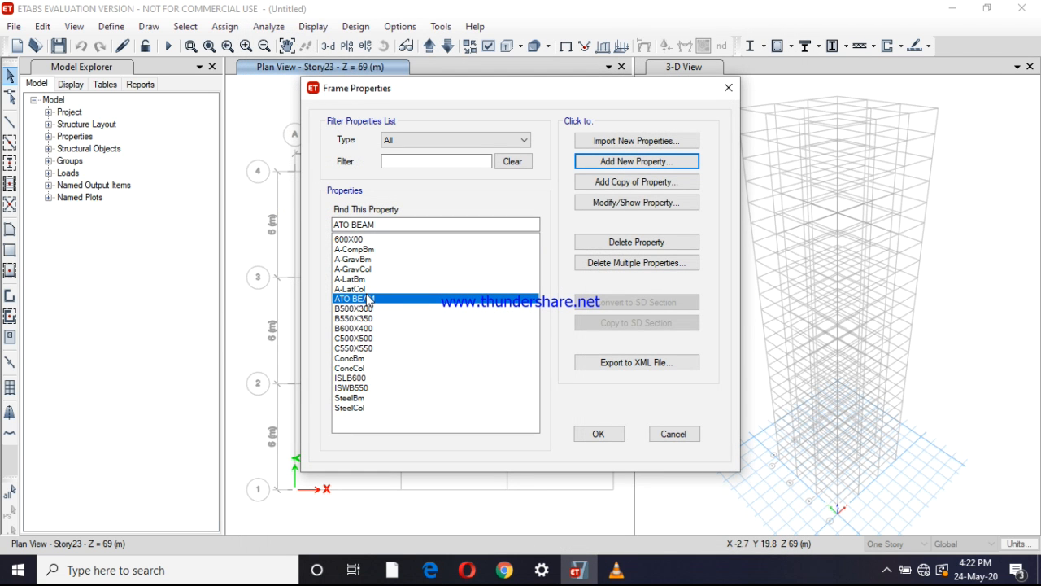
Create another auto select section list named ATO COLUMN with the Concrete design type
{"action": "left_click", "coordinate": [363, 348]}
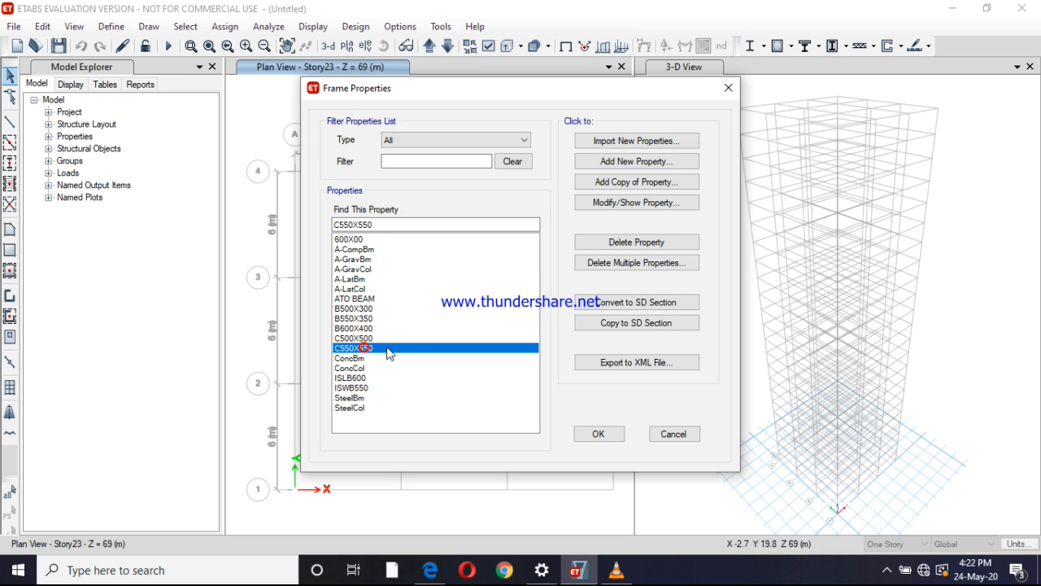
{"action": "left_click", "coordinate": [629, 162]}
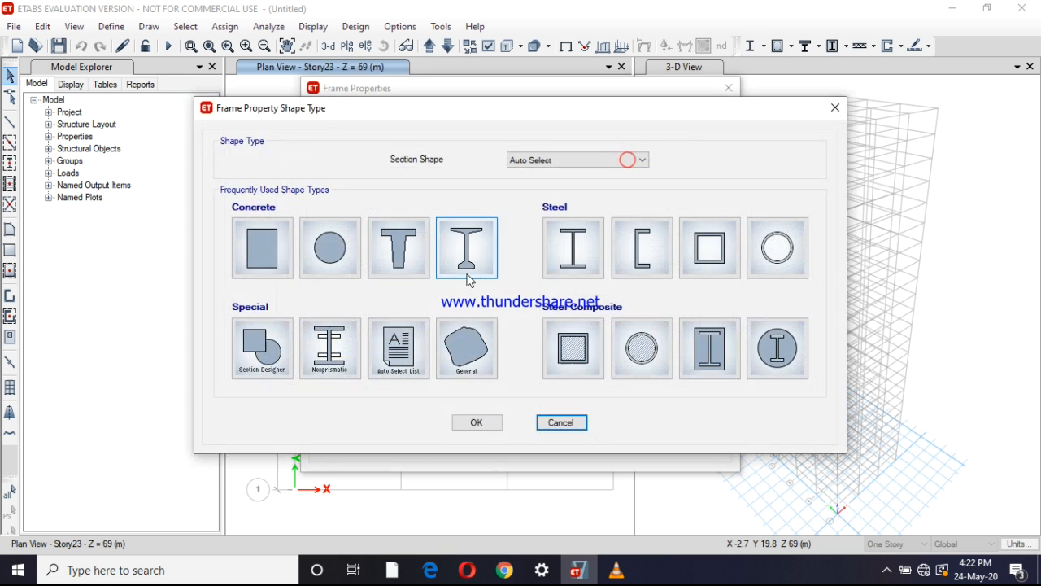
{"action": "left_click", "coordinate": [398, 346]}
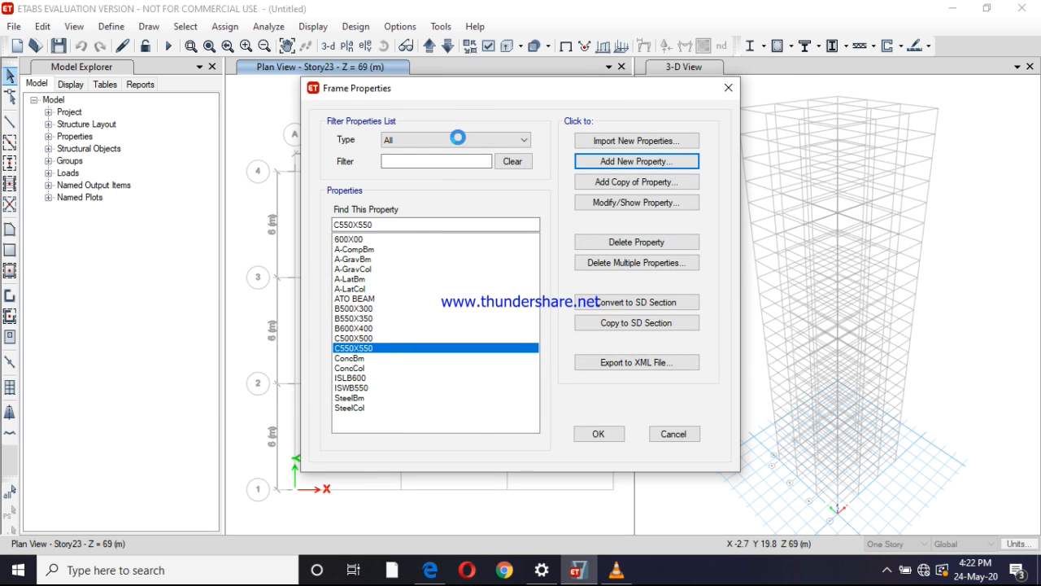
{"action": "type", "text": "ATO COLUMN"}
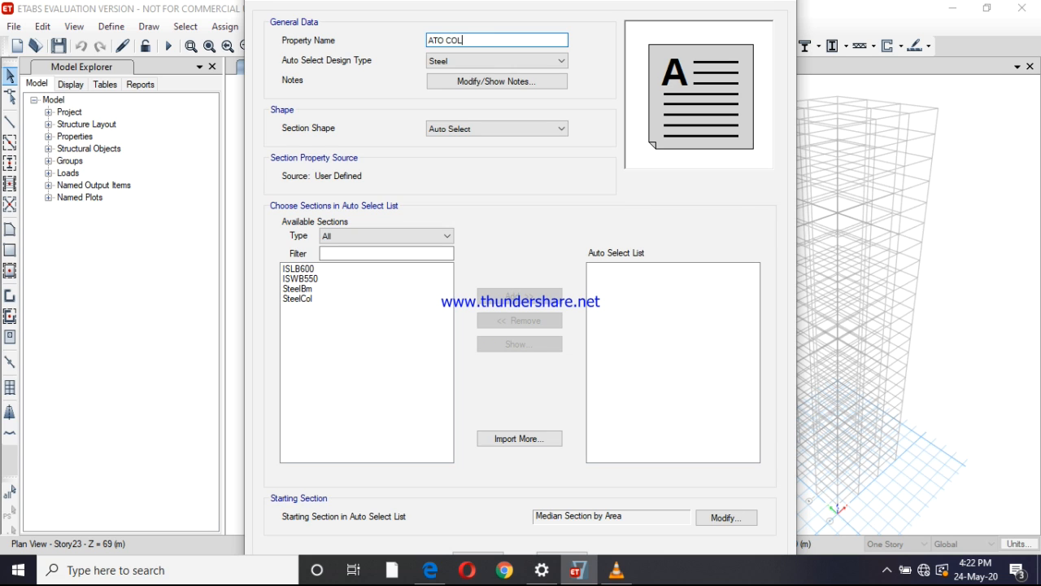
{"action": "left_click", "coordinate": [488, 62]}
{"action": "left_click", "coordinate": [477, 86]}
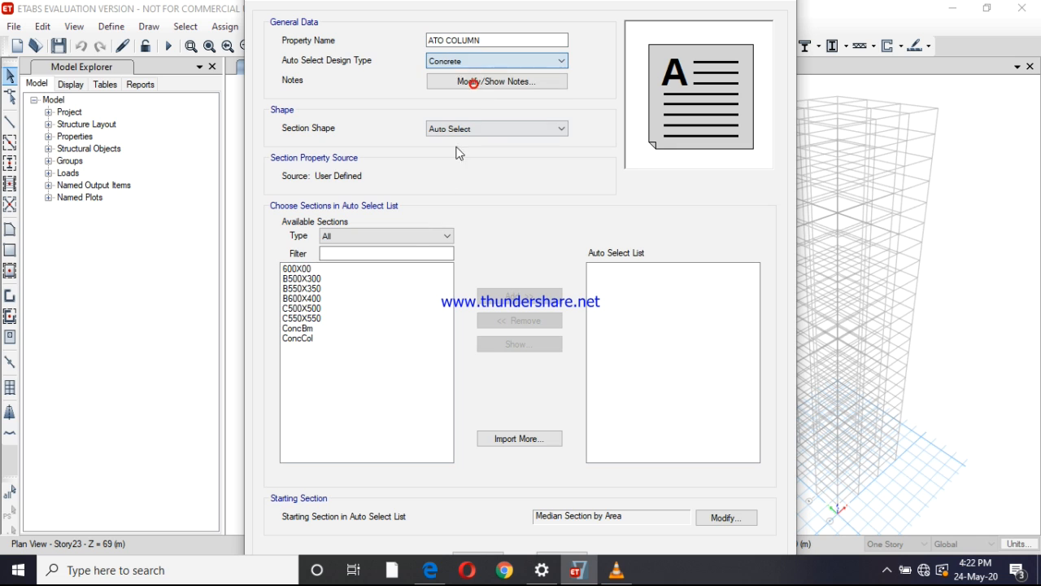
Add sections 600X00, C500X500 and C550X550 to the ATO COLUMN list and accept the frame properties
{"action": "left_click", "coordinate": [323, 271]}
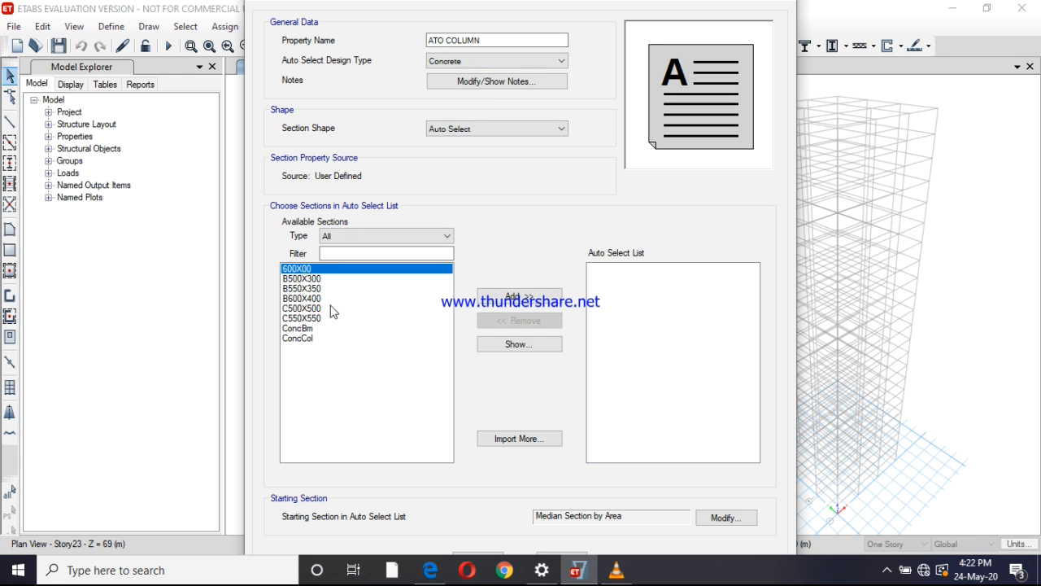
{"action": "left_click", "coordinate": [322, 310], "text": "ctrl"}
{"action": "left_click", "coordinate": [320, 318], "text": "ctrl"}
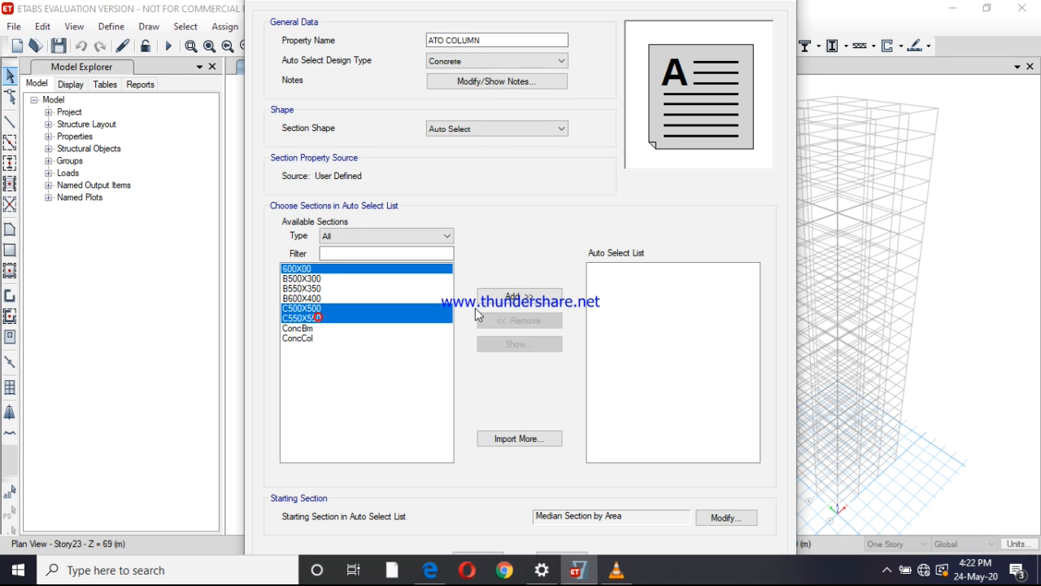
{"action": "left_click", "coordinate": [550, 298]}
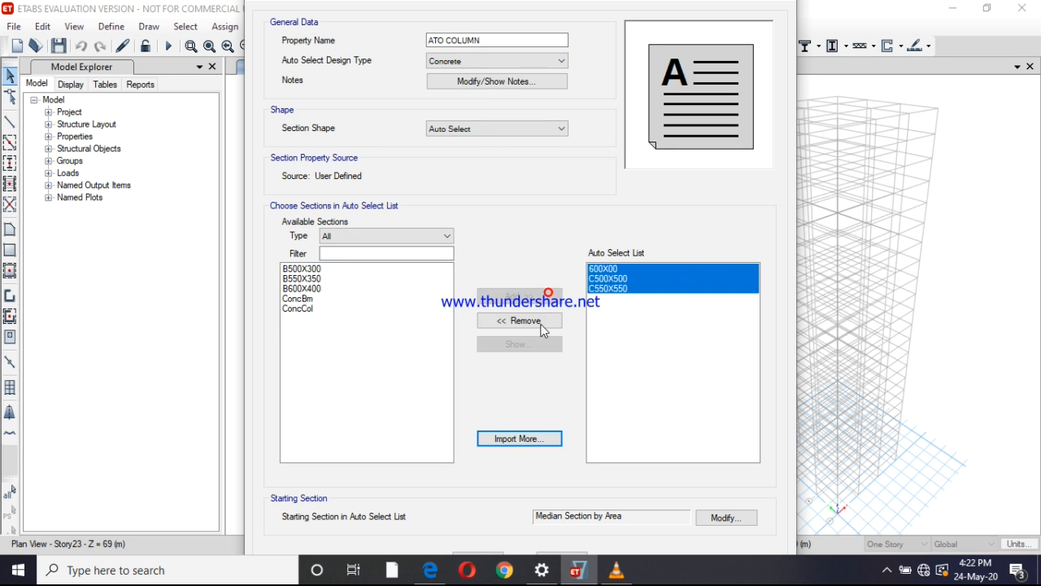
{"action": "left_click", "coordinate": [460, 556]}
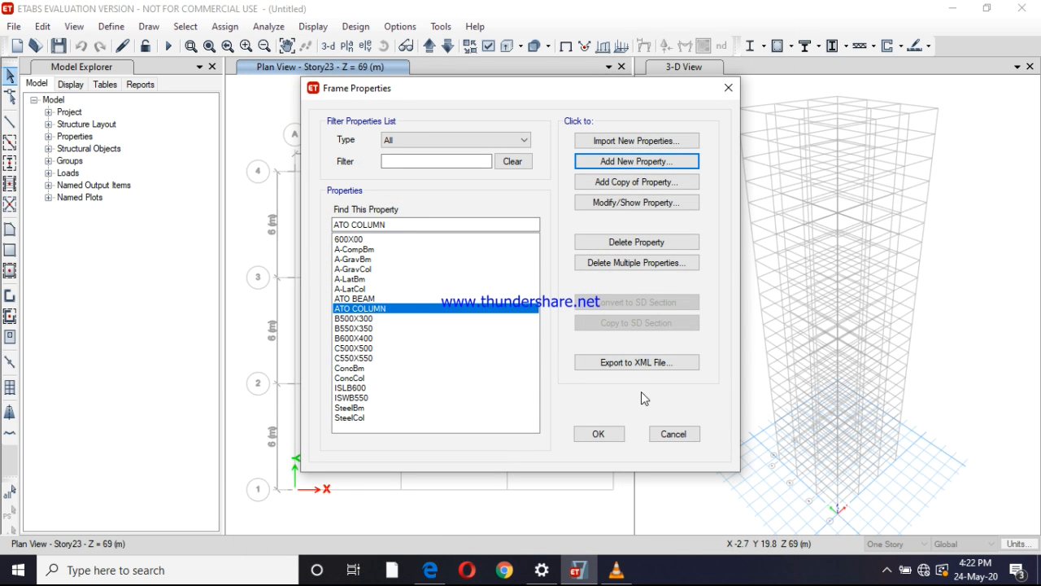
{"action": "left_click", "coordinate": [596, 435]}
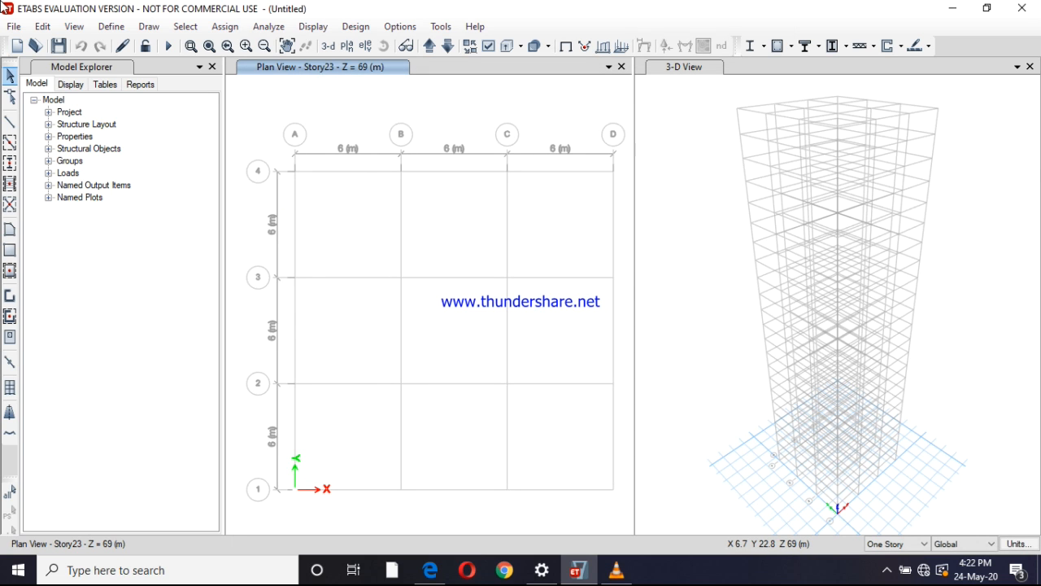
Add a slab property named S150 with M40 material and a thickness of 150 mm
{"action": "left_click", "coordinate": [111, 26]}
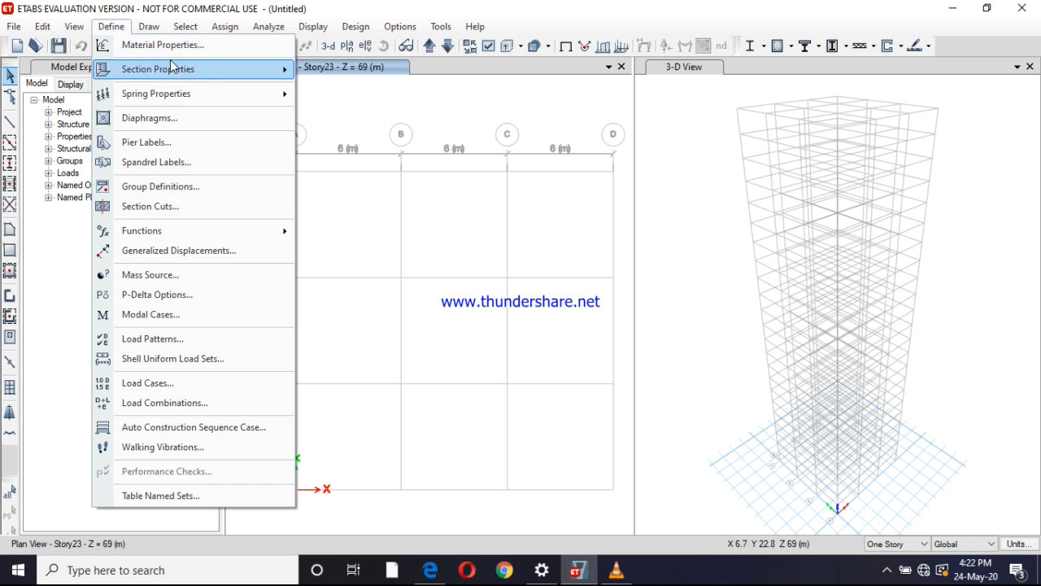
{"action": "mouse_move", "coordinate": [225, 74]}
{"action": "left_click", "coordinate": [352, 117]}
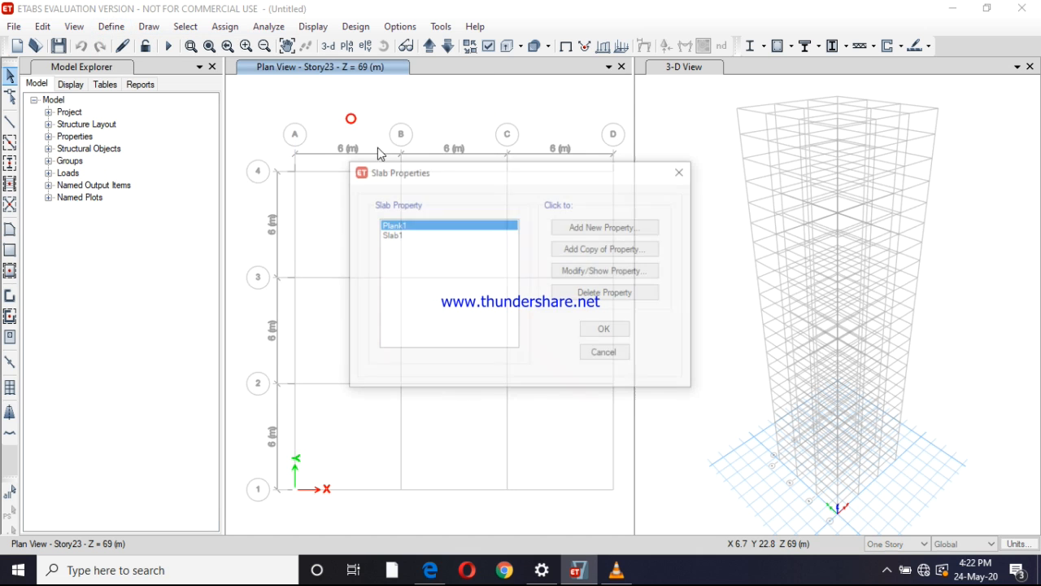
{"action": "left_click", "coordinate": [584, 230]}
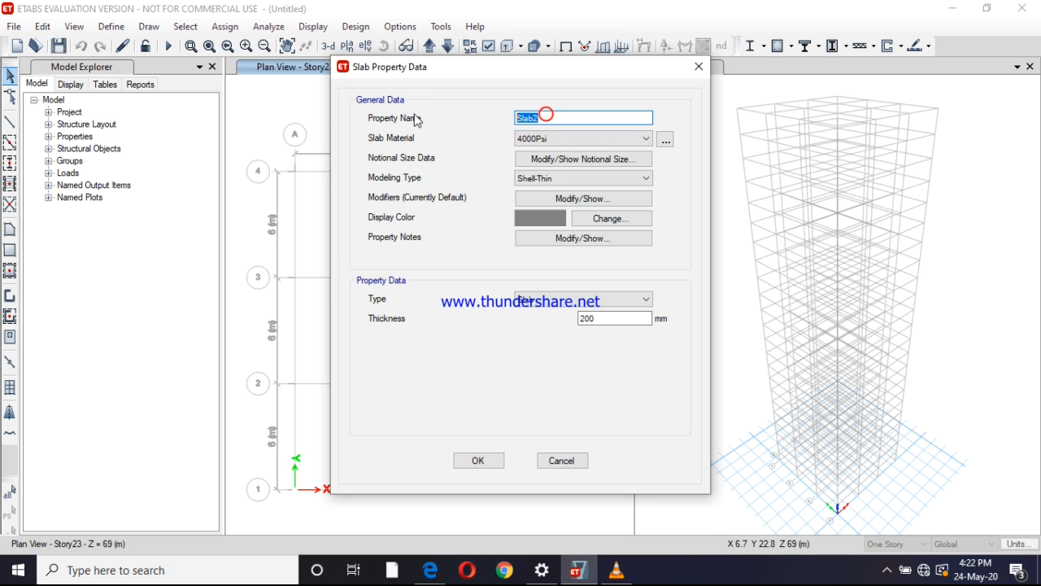
{"action": "type", "text": "S150"}
{"action": "left_click", "coordinate": [540, 138]}
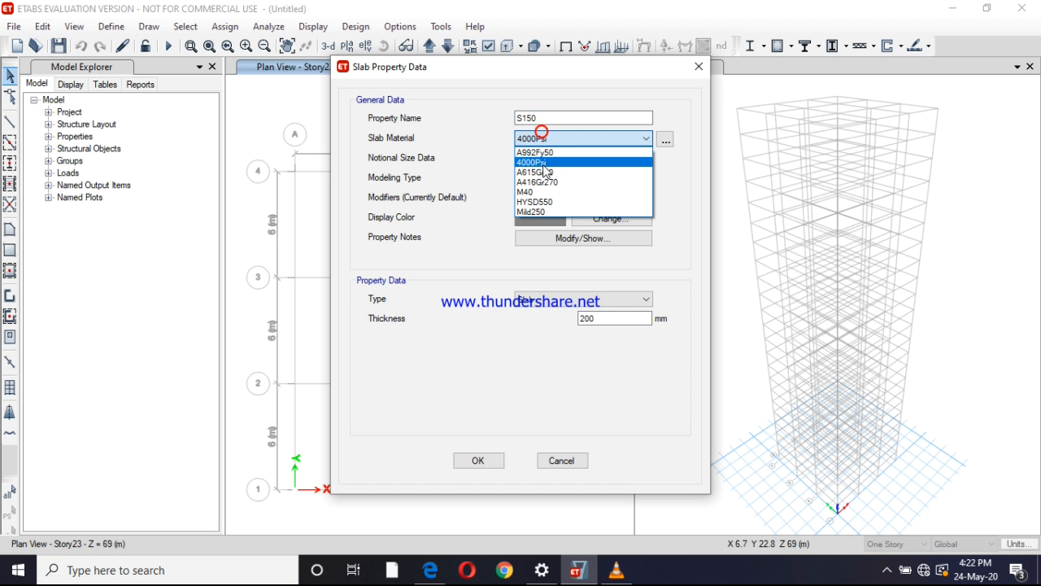
{"action": "left_click", "coordinate": [543, 191]}
{"action": "double_click", "coordinate": [605, 319]}
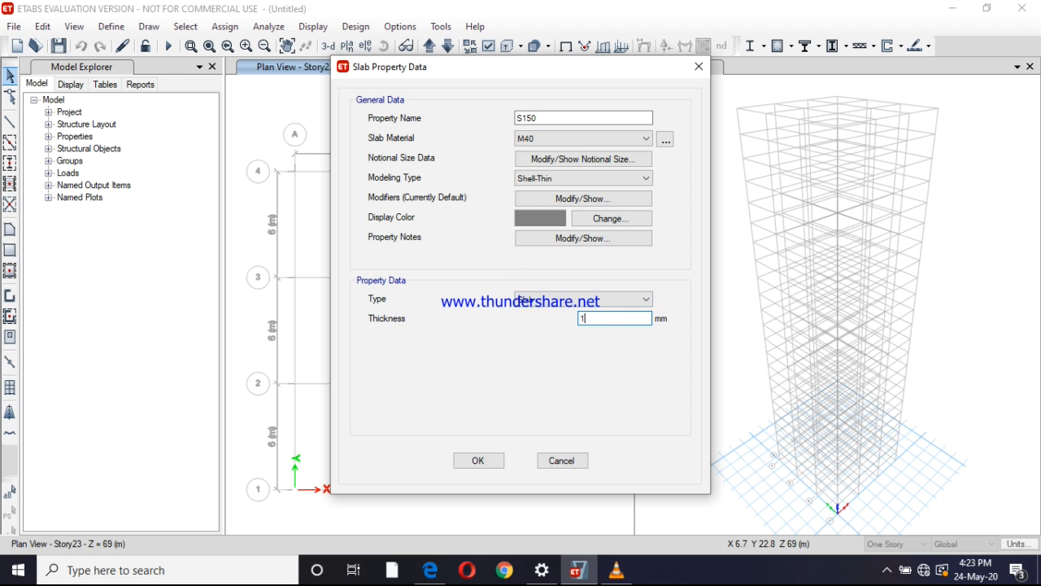
{"action": "left_click", "coordinate": [480, 460]}
{"action": "left_click", "coordinate": [605, 331]}
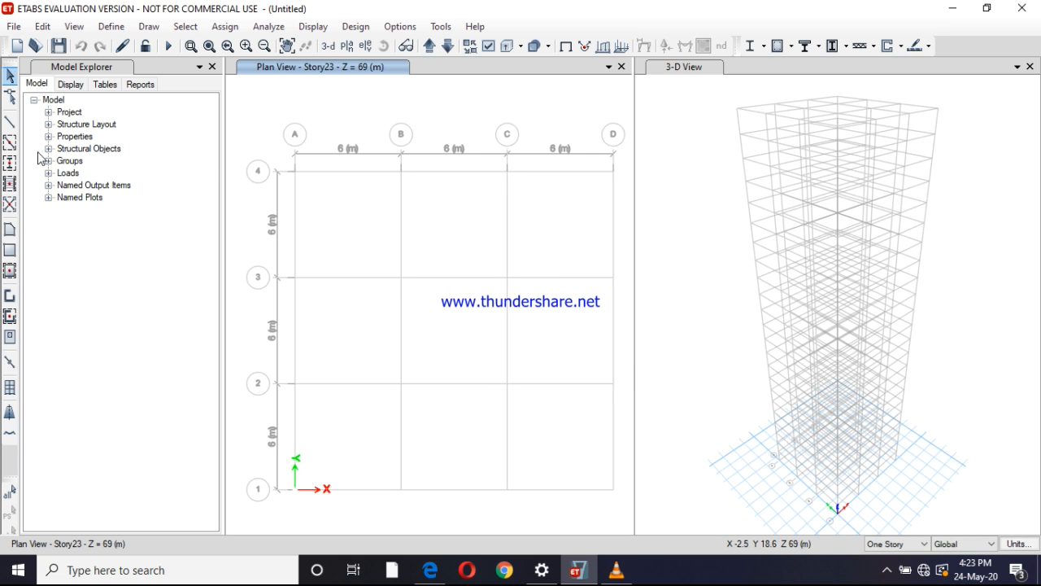
{"action": "left_click", "coordinate": [10, 165]}
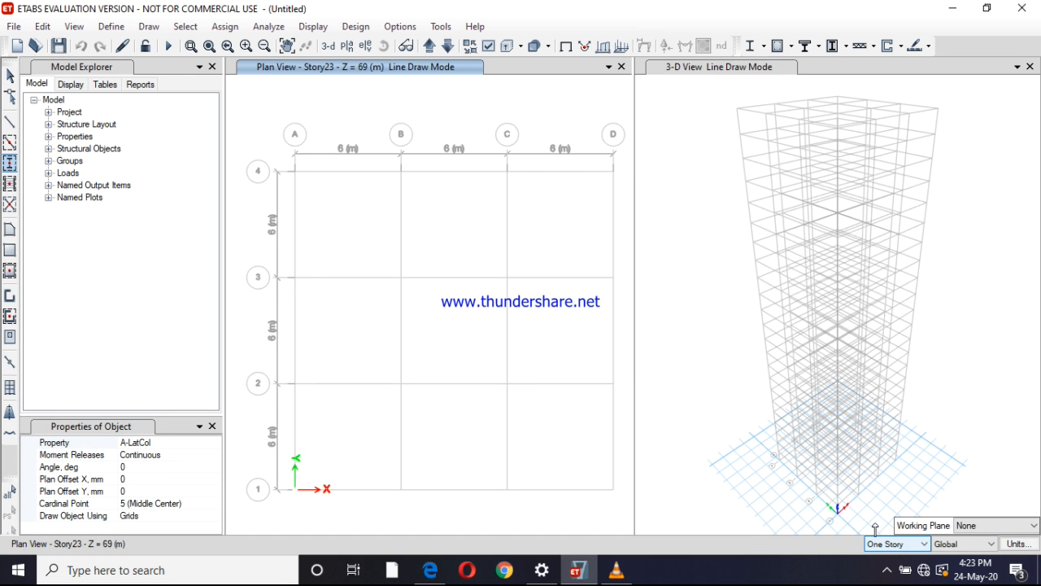
{"action": "left_click", "coordinate": [322, 104]}
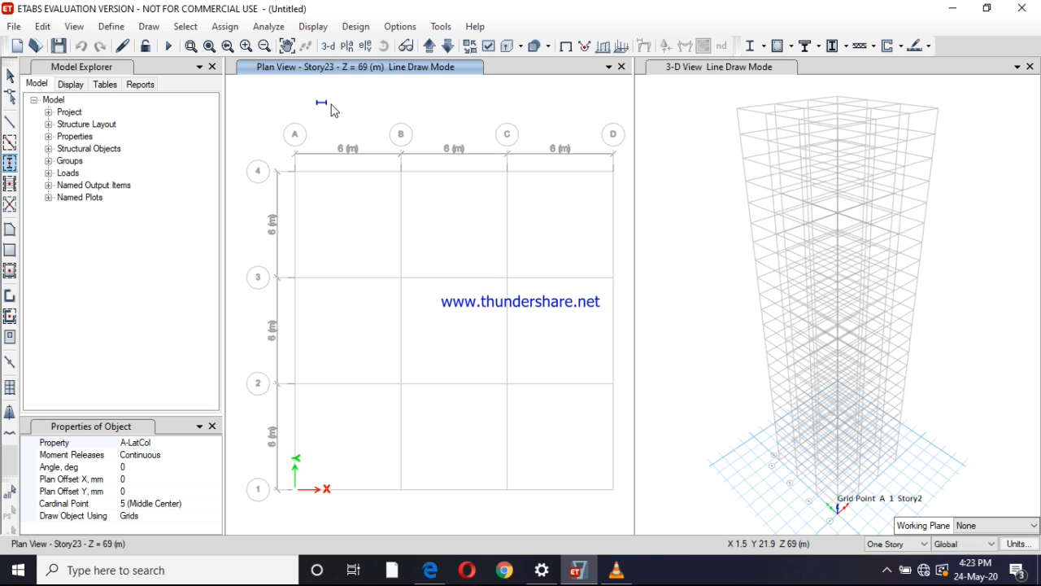
{"action": "key", "text": "Escape"}
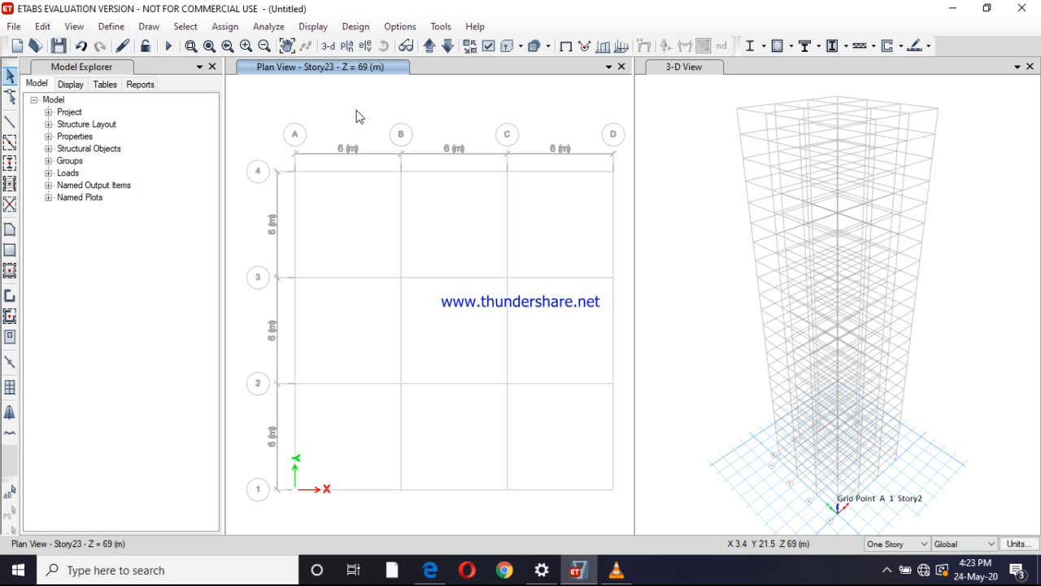
Switch the plan view to Story1 and set the drawing scope to Similar Stories
{"action": "left_click", "coordinate": [428, 45]}
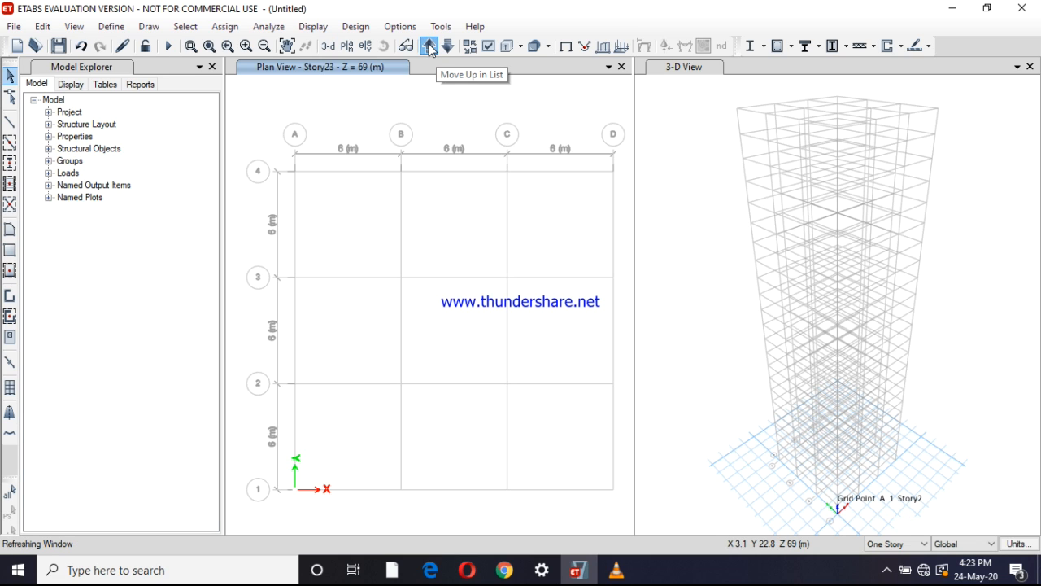
{"action": "left_click", "coordinate": [429, 45]}
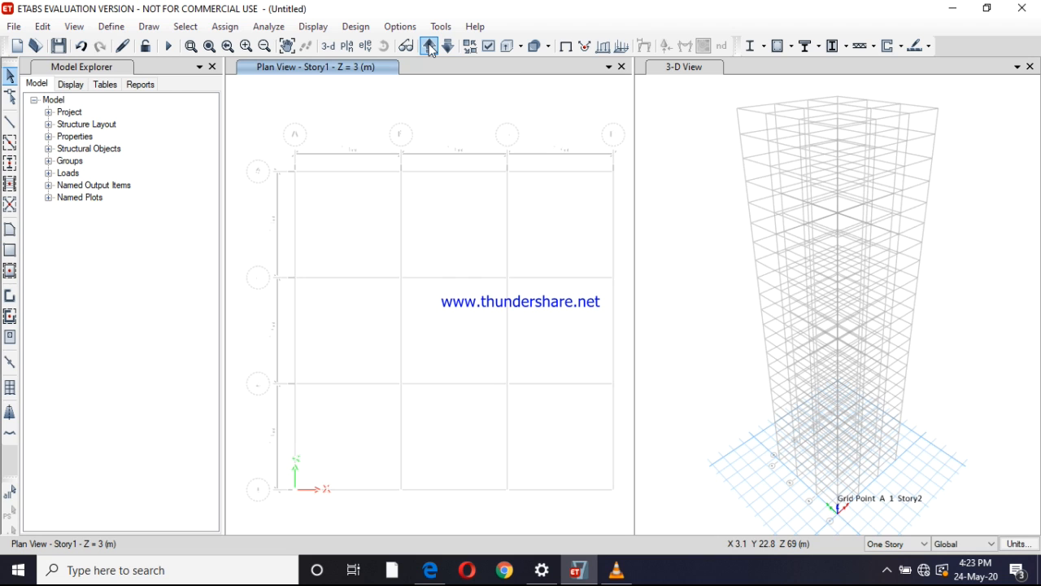
{"action": "left_click", "coordinate": [898, 543]}
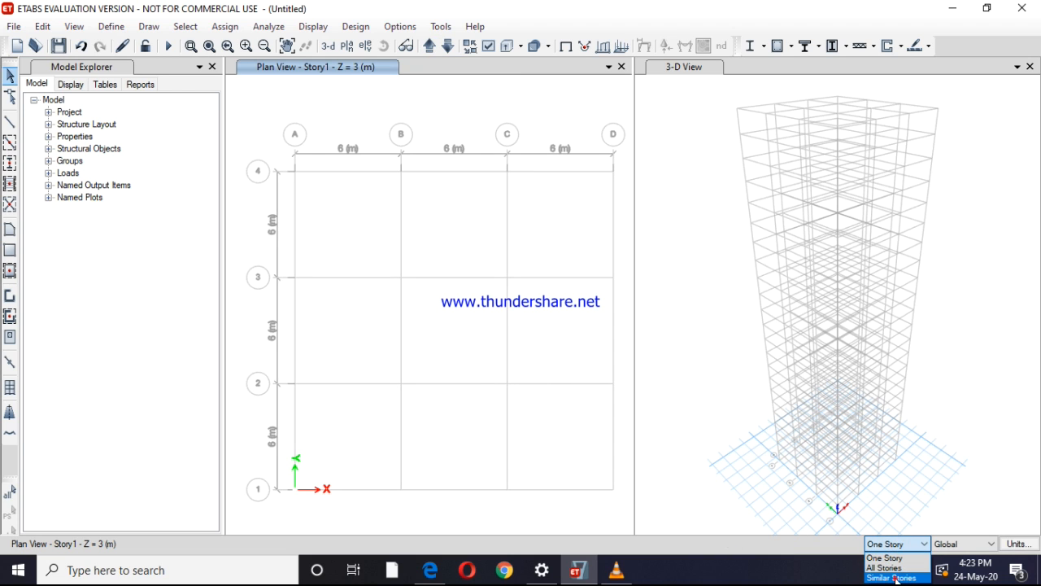
{"action": "left_click", "coordinate": [893, 578]}
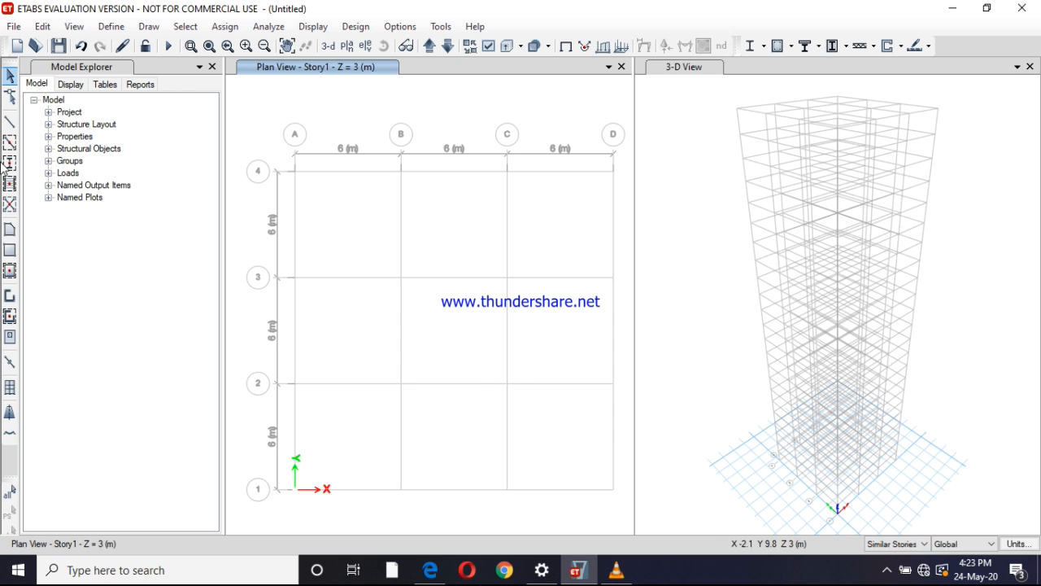
Quick-draw ATO COLUMN columns at every grid intersection of the Story1 plan, across similar stories
{"action": "left_click", "coordinate": [10, 163]}
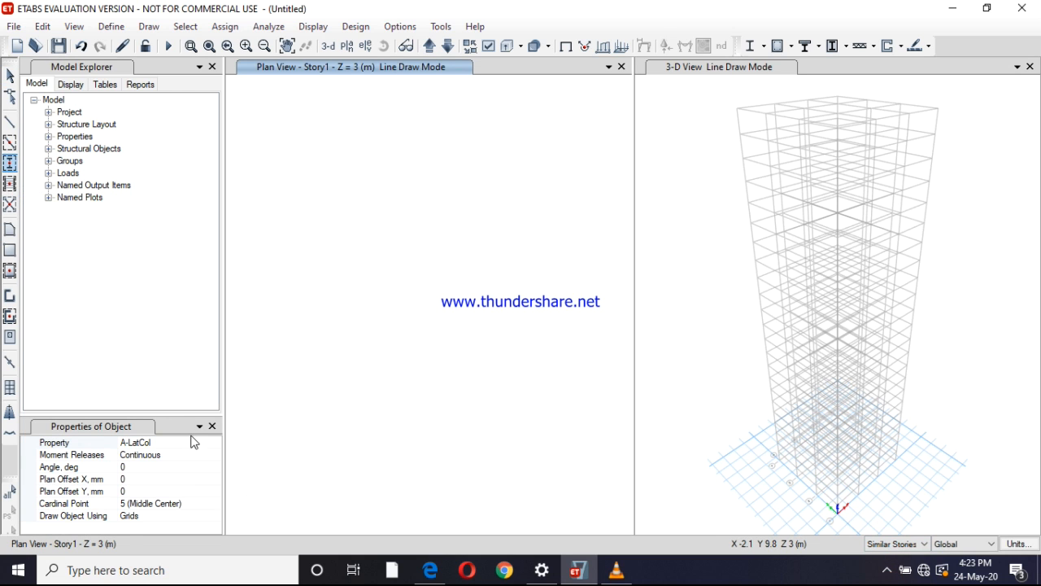
{"action": "left_click", "coordinate": [214, 443]}
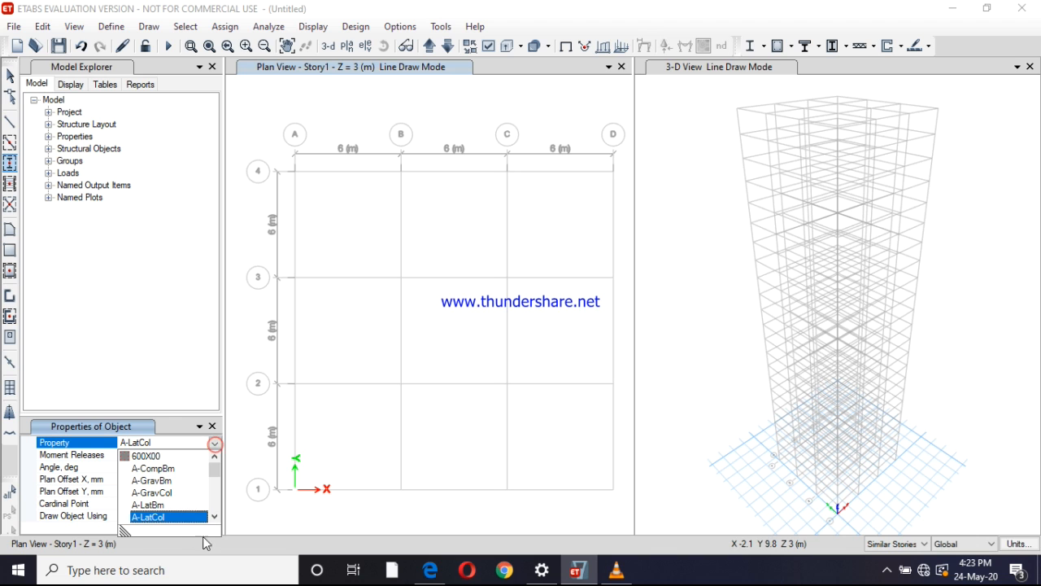
{"action": "left_click", "coordinate": [215, 517]}
{"action": "left_click", "coordinate": [215, 517]}
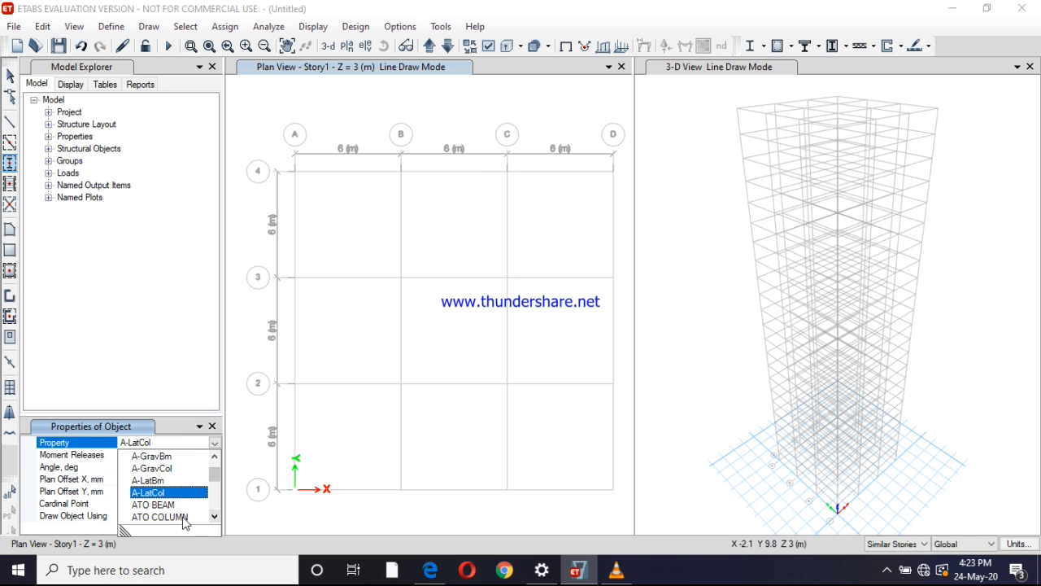
{"action": "left_click", "coordinate": [182, 517]}
{"action": "mouse_move", "coordinate": [246, 103]}
{"action": "left_mouse_down"}
{"action": "mouse_move", "coordinate": [398, 383]}
{"action": "mouse_move", "coordinate": [625, 509]}
{"action": "left_mouse_up"}
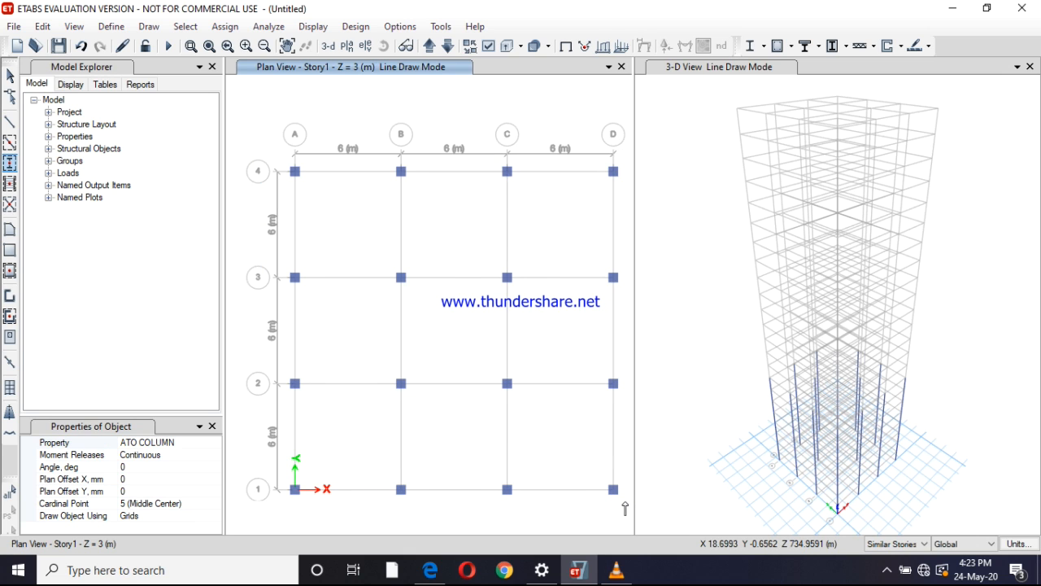
Quick-draw ATO BEAM frame beams along all grid lines of the Story1 plan
{"action": "left_click", "coordinate": [10, 142]}
{"action": "left_click", "coordinate": [213, 454]}
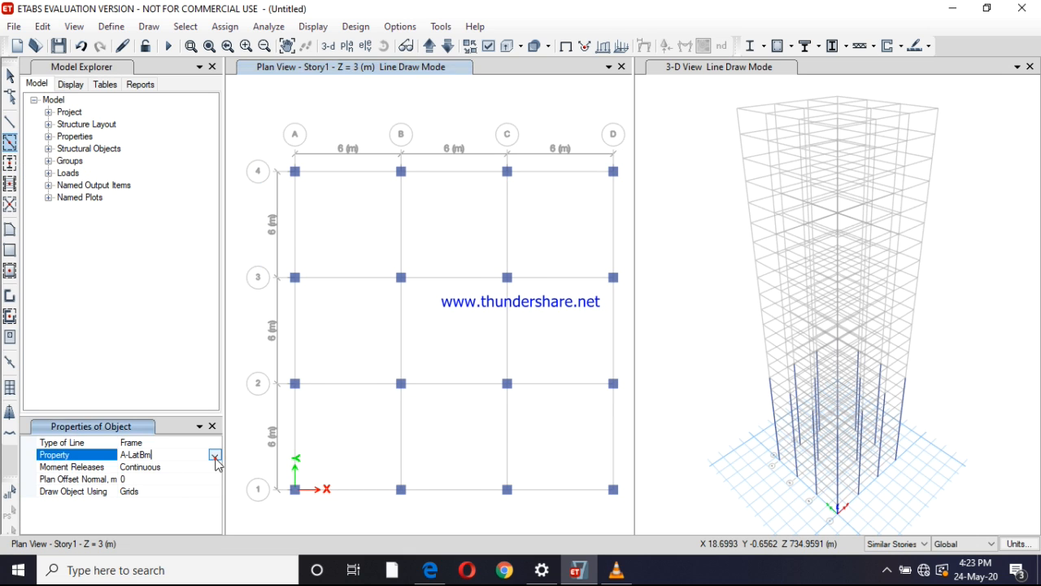
{"action": "left_click", "coordinate": [215, 458]}
{"action": "scroll", "coordinate": [181, 529], "scroll_direction": "down", "scroll_amount": 2}
{"action": "left_click", "coordinate": [176, 519]}
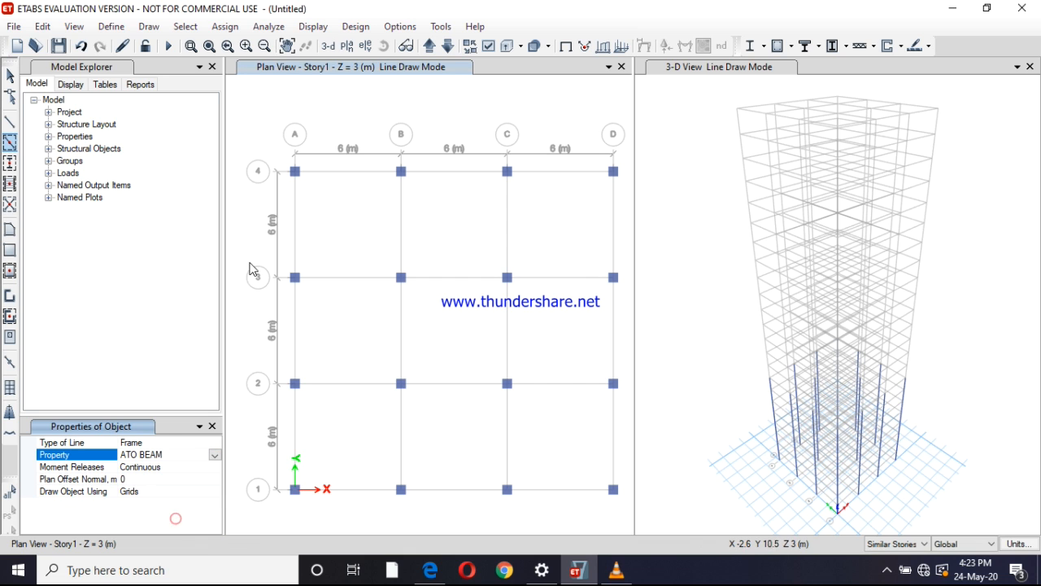
{"action": "mouse_move", "coordinate": [249, 90]}
{"action": "left_mouse_down"}
{"action": "mouse_move", "coordinate": [390, 361]}
{"action": "mouse_move", "coordinate": [618, 515]}
{"action": "left_mouse_up"}
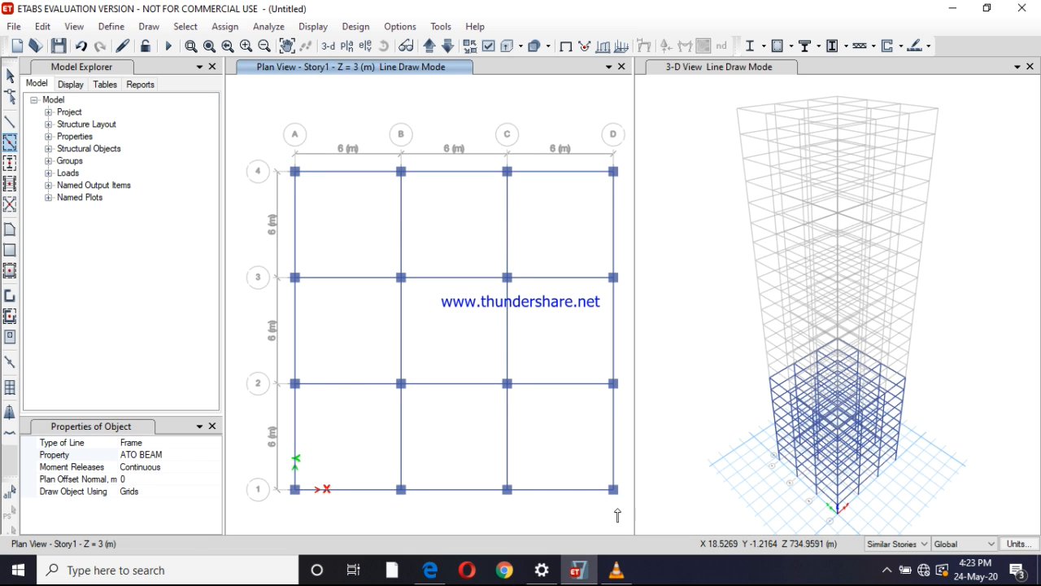
Quick-draw S150 floor slabs in all nine grid bays of the Story1 plan
{"action": "left_click", "coordinate": [10, 271]}
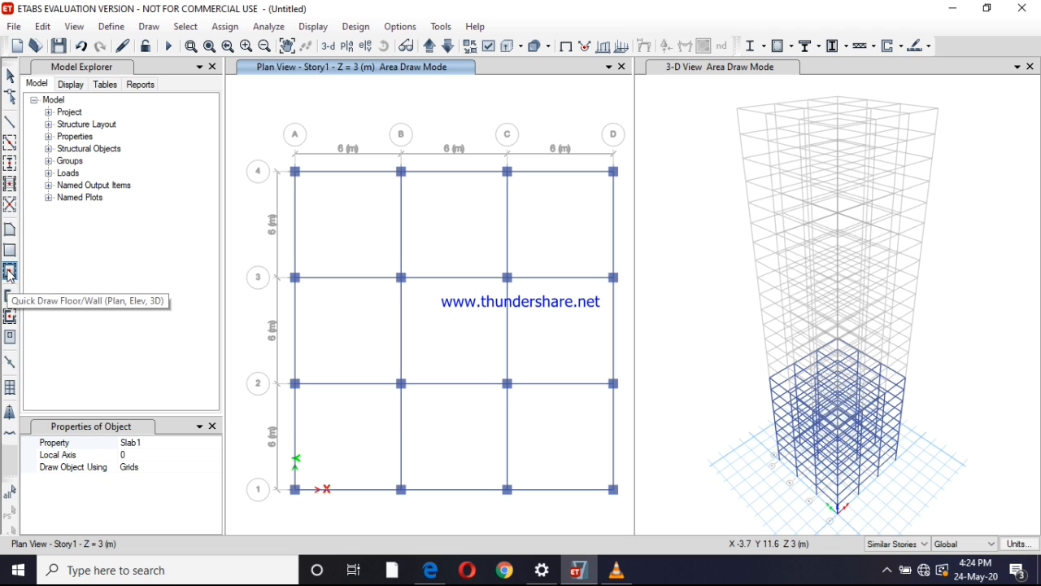
{"action": "left_click", "coordinate": [201, 444]}
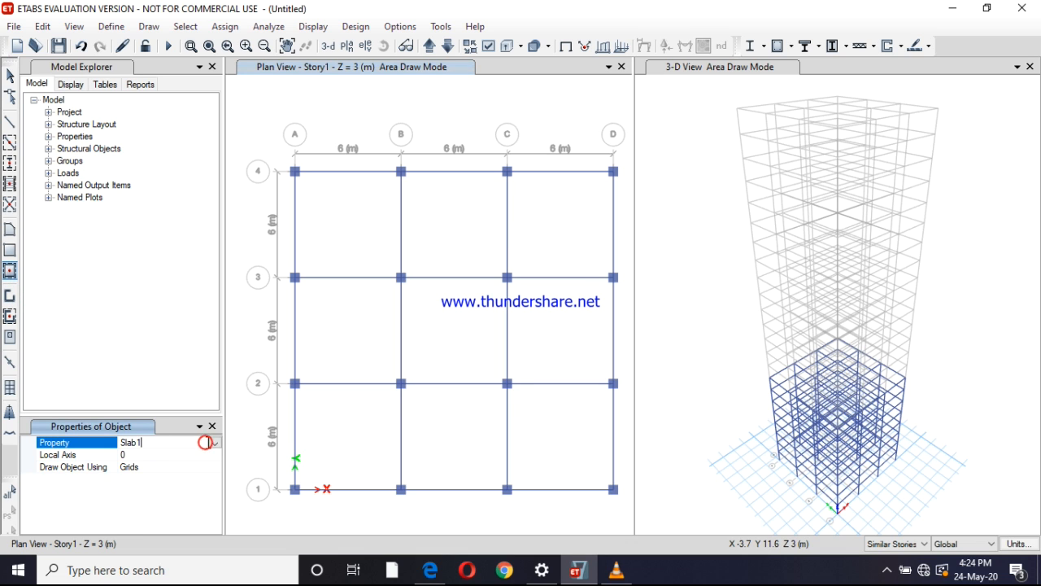
{"action": "left_click", "coordinate": [214, 444]}
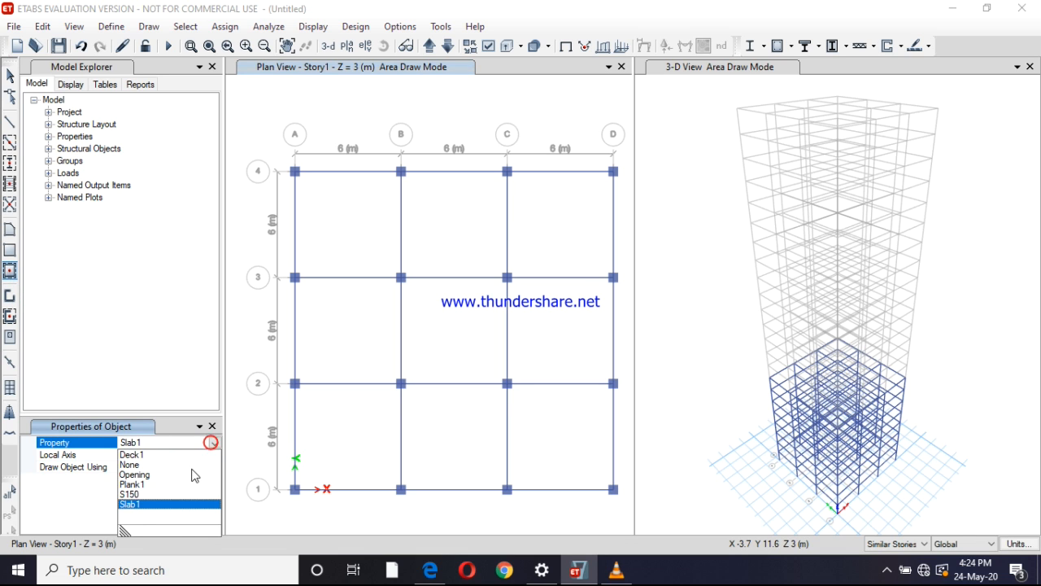
{"action": "left_click", "coordinate": [140, 495]}
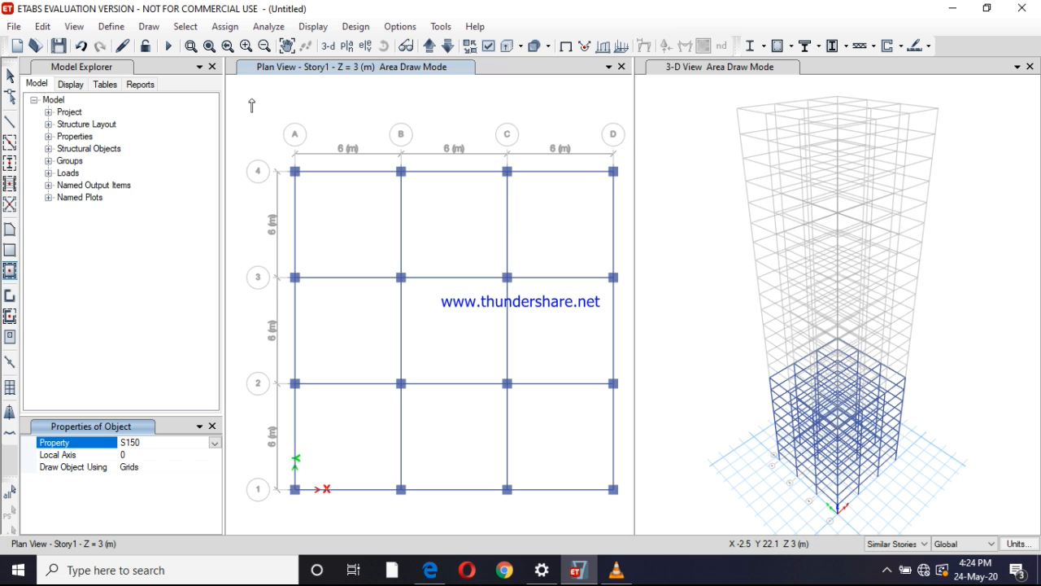
{"action": "mouse_move", "coordinate": [276, 201]}
{"action": "left_mouse_down"}
{"action": "mouse_move", "coordinate": [491, 474]}
{"action": "mouse_move", "coordinate": [619, 501]}
{"action": "mouse_move", "coordinate": [627, 516]}
{"action": "left_mouse_up"}
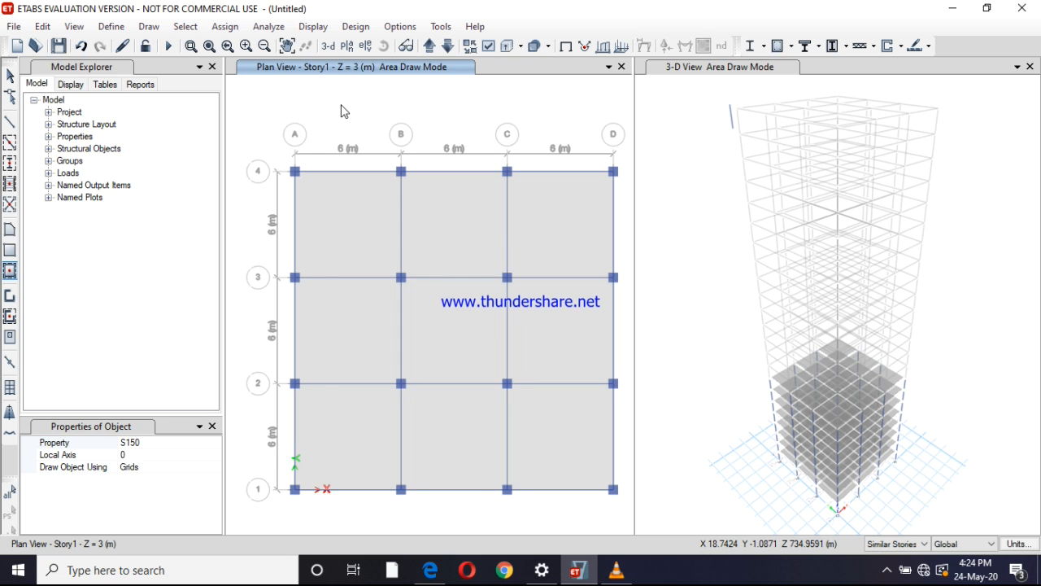
Consult the floor layout sketches in etabs.pdf and move the plan view up to Story11
{"action": "left_click", "coordinate": [428, 47]}
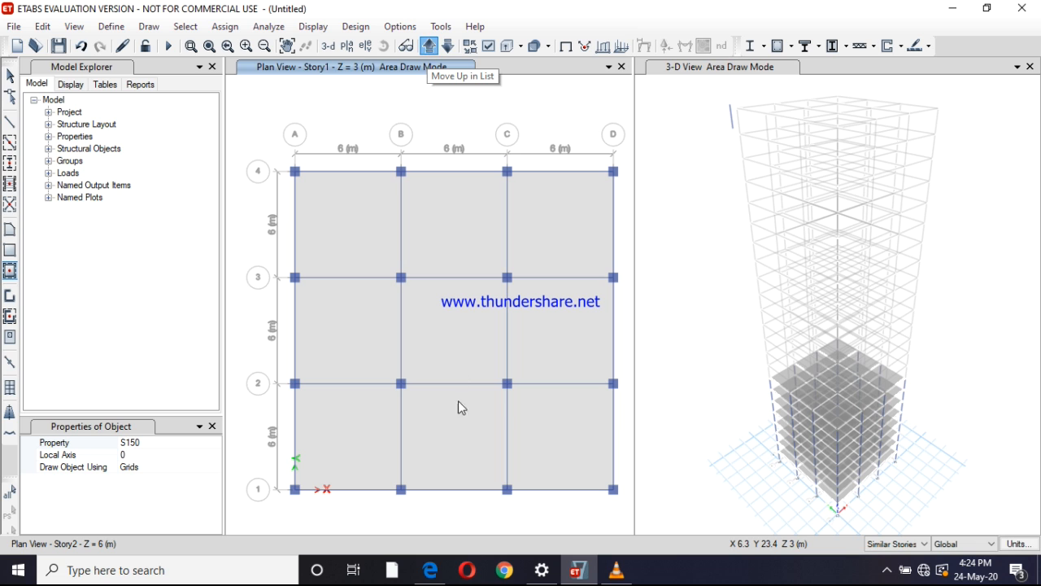
{"action": "left_click", "coordinate": [430, 570]}
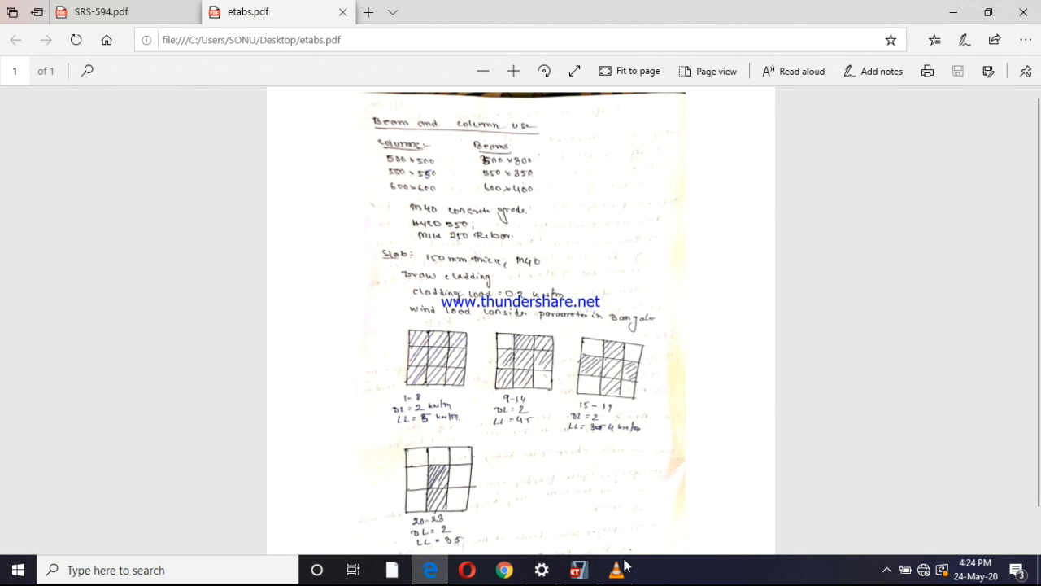
{"action": "left_click", "coordinate": [578, 569]}
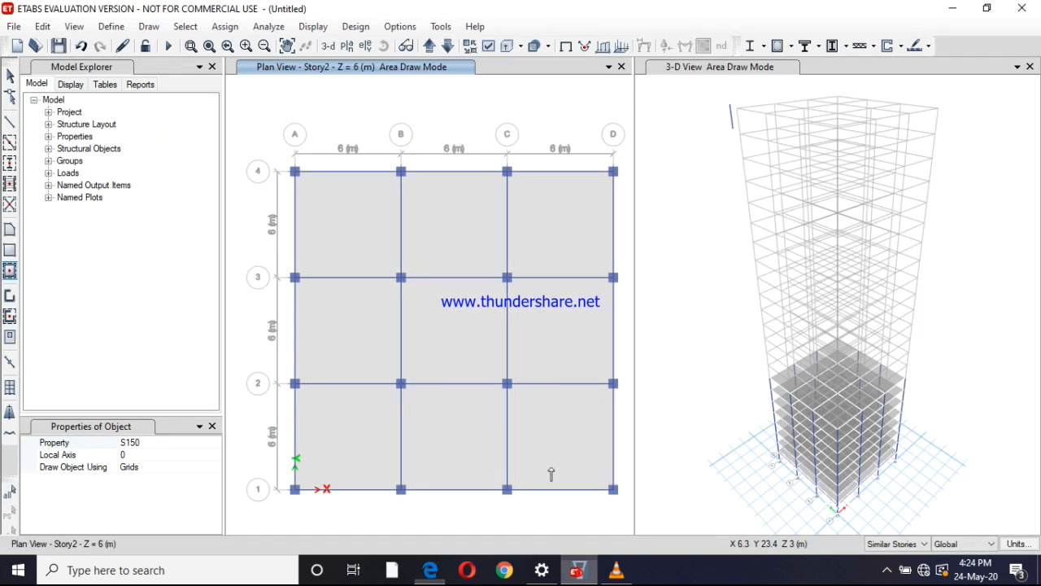
{"action": "left_click", "coordinate": [430, 47]}
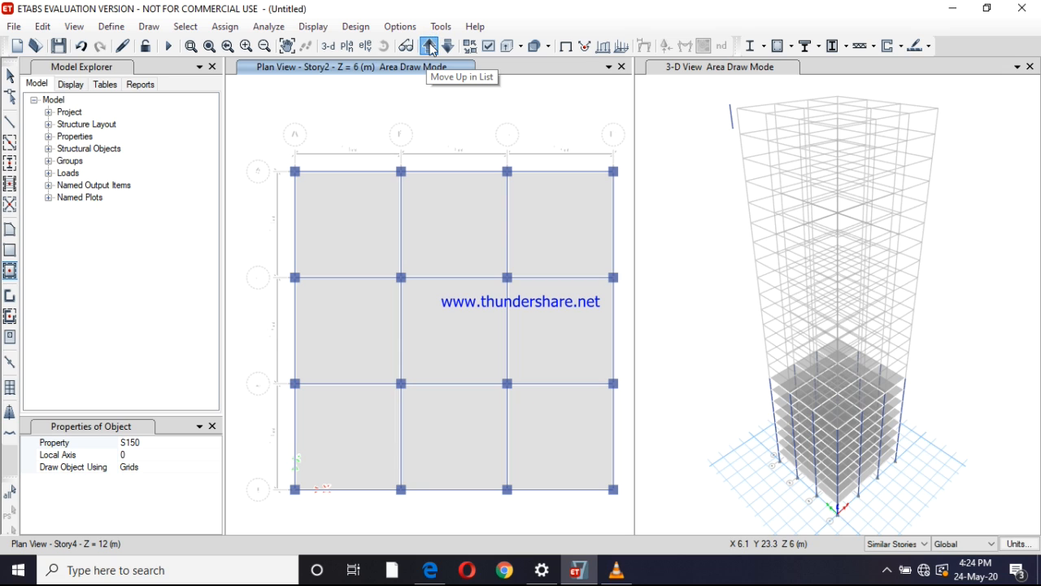
{"action": "left_click", "coordinate": [431, 47]}
{"action": "left_click", "coordinate": [429, 46]}
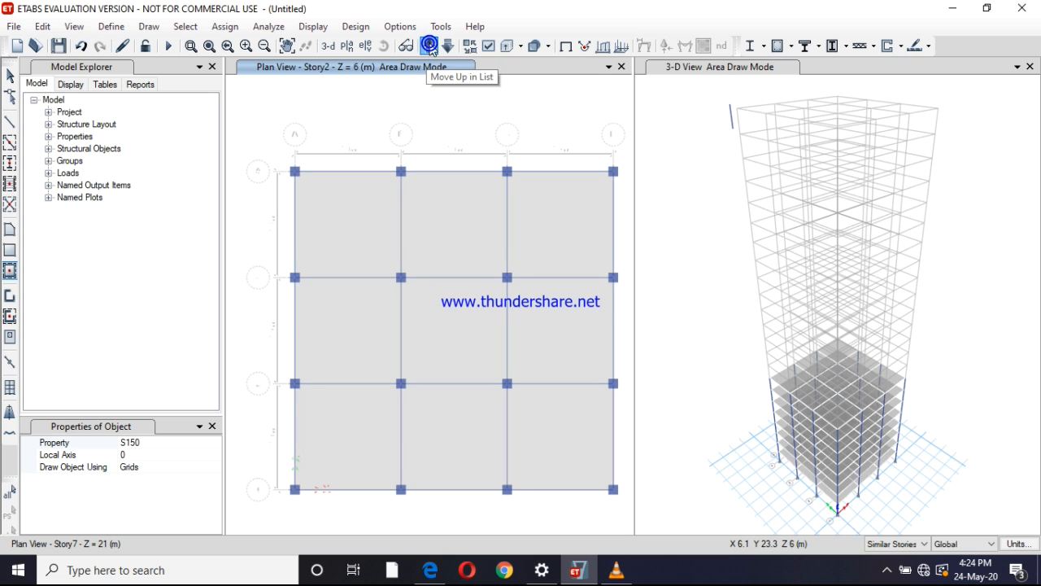
{"action": "left_click", "coordinate": [430, 46]}
{"action": "left_click", "coordinate": [429, 46]}
{"action": "left_click", "coordinate": [430, 46]}
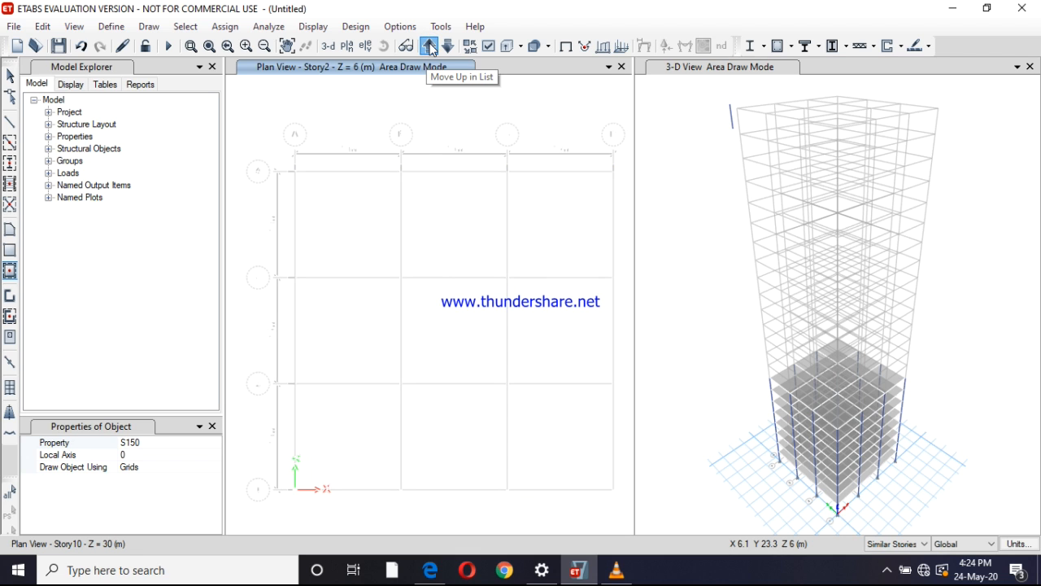
{"action": "left_click", "coordinate": [429, 46]}
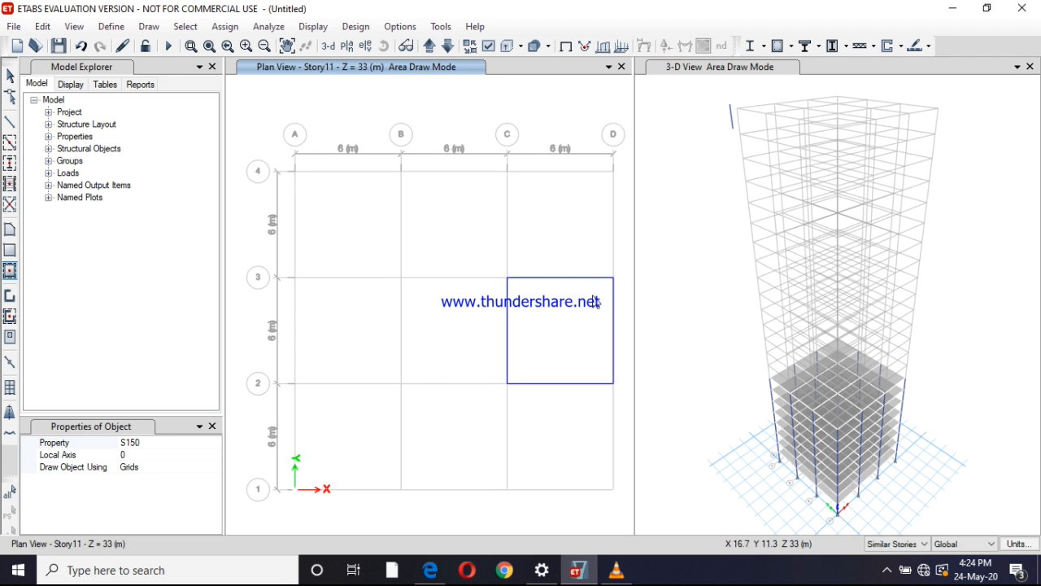
Quick-draw ATO COLUMN columns on Story11 at all grid intersections except A4 and D1
{"action": "left_click", "coordinate": [9, 165]}
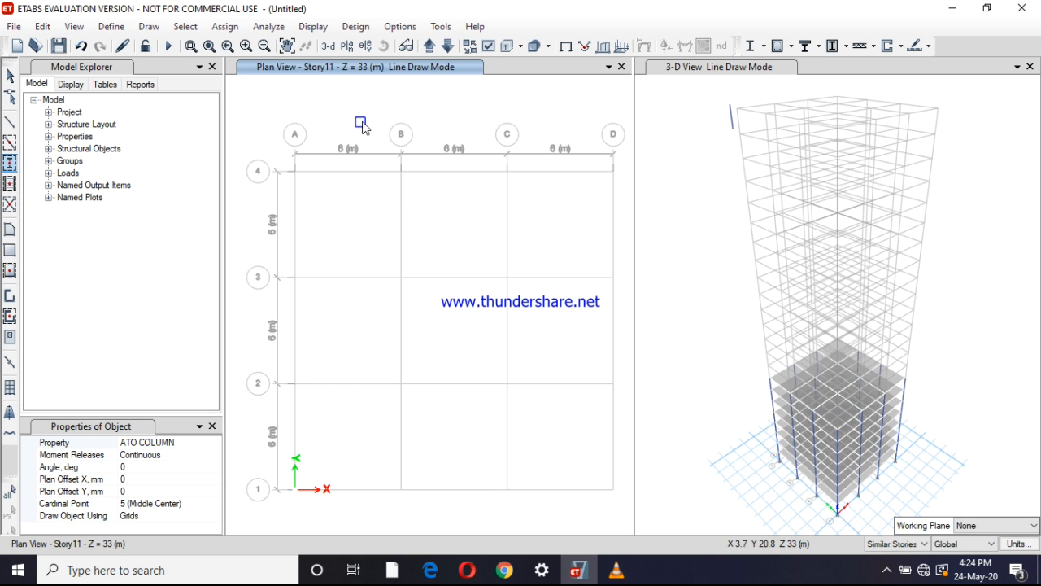
{"action": "mouse_move", "coordinate": [376, 130]}
{"action": "left_mouse_down"}
{"action": "mouse_move", "coordinate": [464, 460]}
{"action": "mouse_move", "coordinate": [551, 539]}
{"action": "left_mouse_up"}
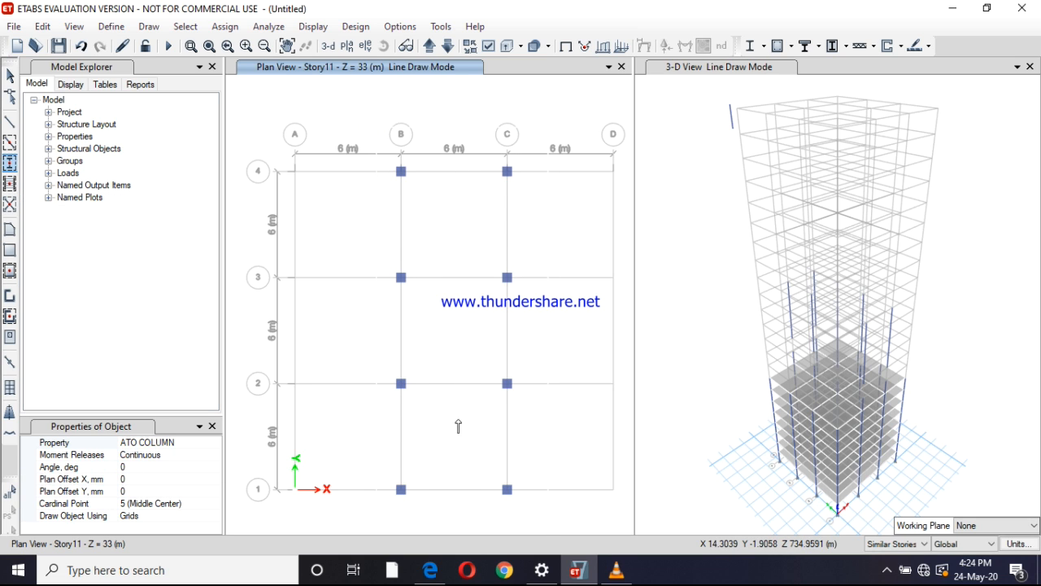
{"action": "mouse_move", "coordinate": [240, 258]}
{"action": "left_mouse_down"}
{"action": "mouse_move", "coordinate": [318, 396]}
{"action": "mouse_move", "coordinate": [629, 400]}
{"action": "left_mouse_up"}
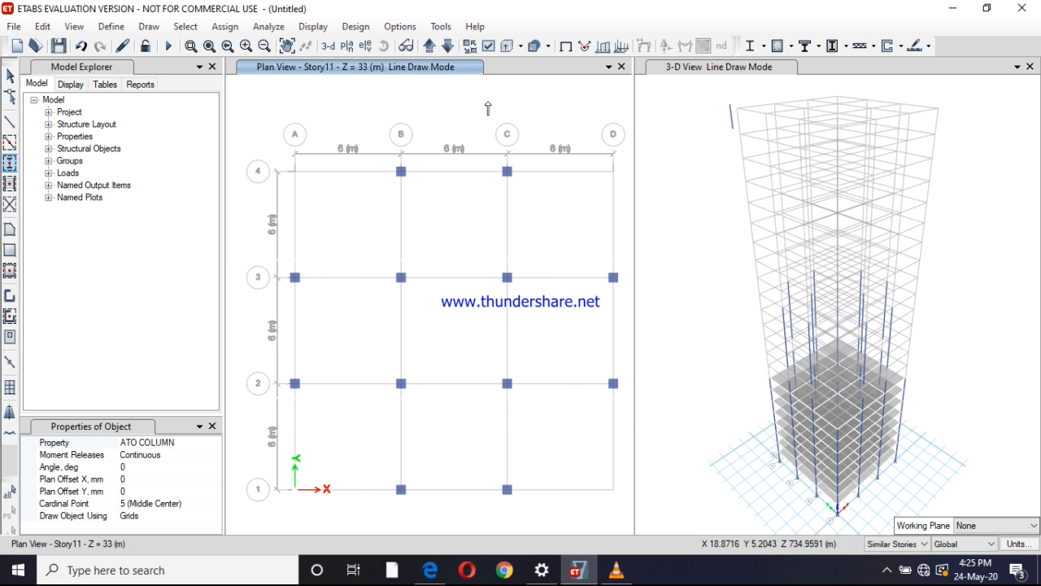
{"action": "left_click_drag", "start_coordinate": [489, 101], "coordinate": [627, 320]}
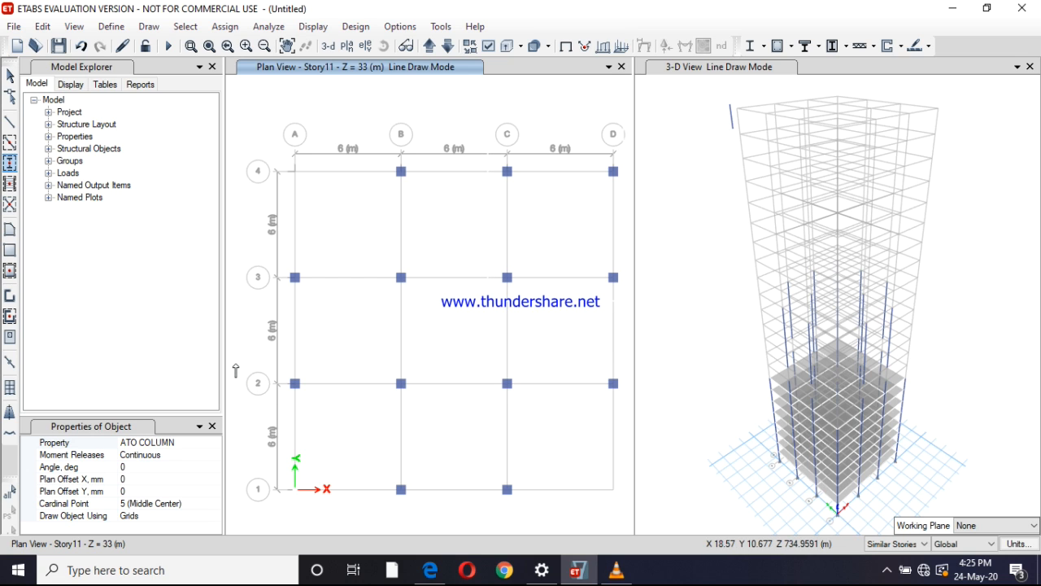
{"action": "left_click_drag", "start_coordinate": [236, 363], "coordinate": [439, 530]}
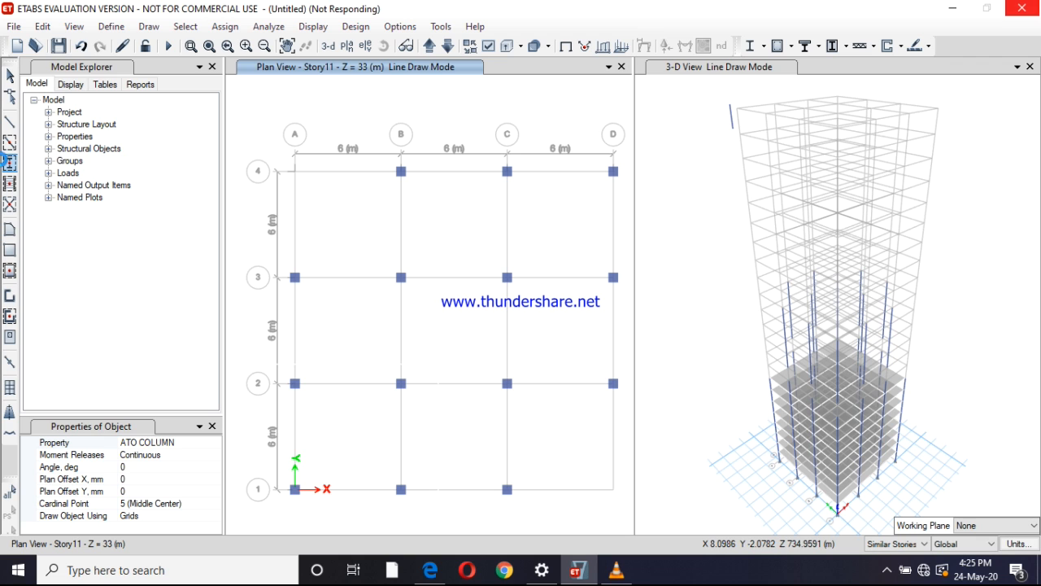
Quick-draw ATO BEAM beams on Story11 around every bay, leaving out the corner edges at A4 and D1
{"action": "left_click", "coordinate": [8, 143]}
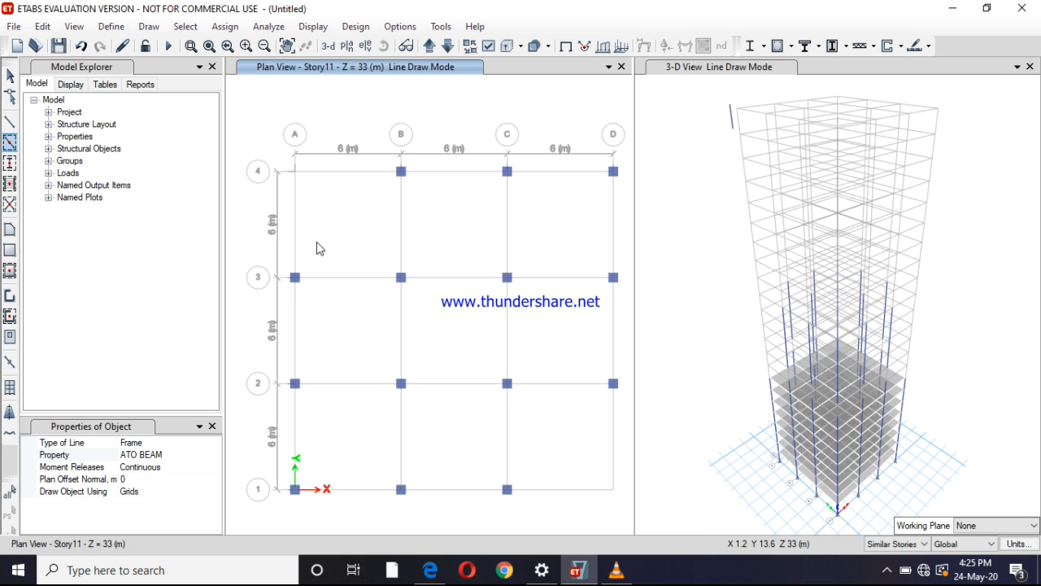
{"action": "left_click_drag", "start_coordinate": [374, 95], "coordinate": [602, 535]}
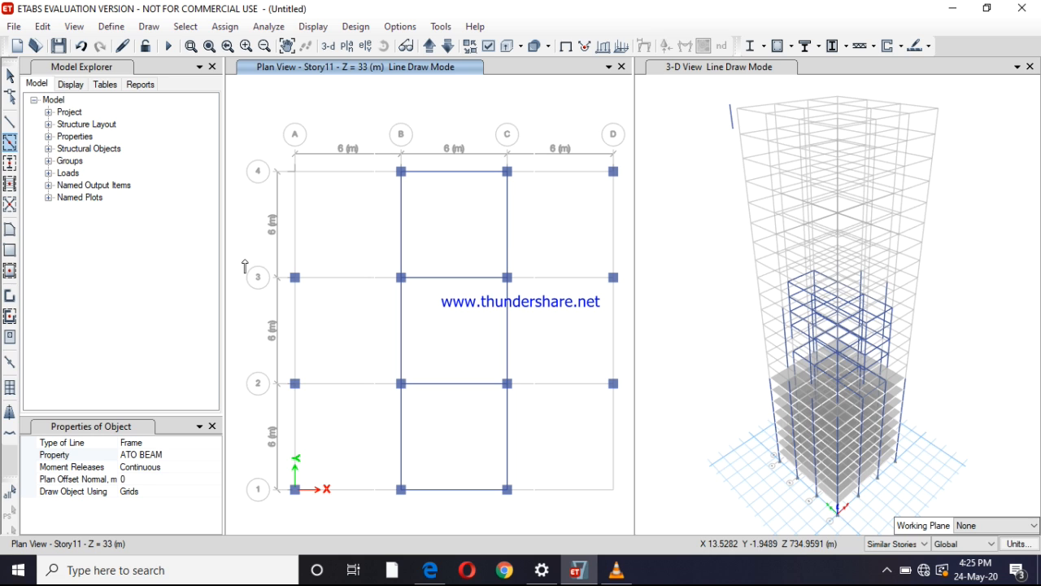
{"action": "left_click_drag", "start_coordinate": [536, 405], "coordinate": [629, 396]}
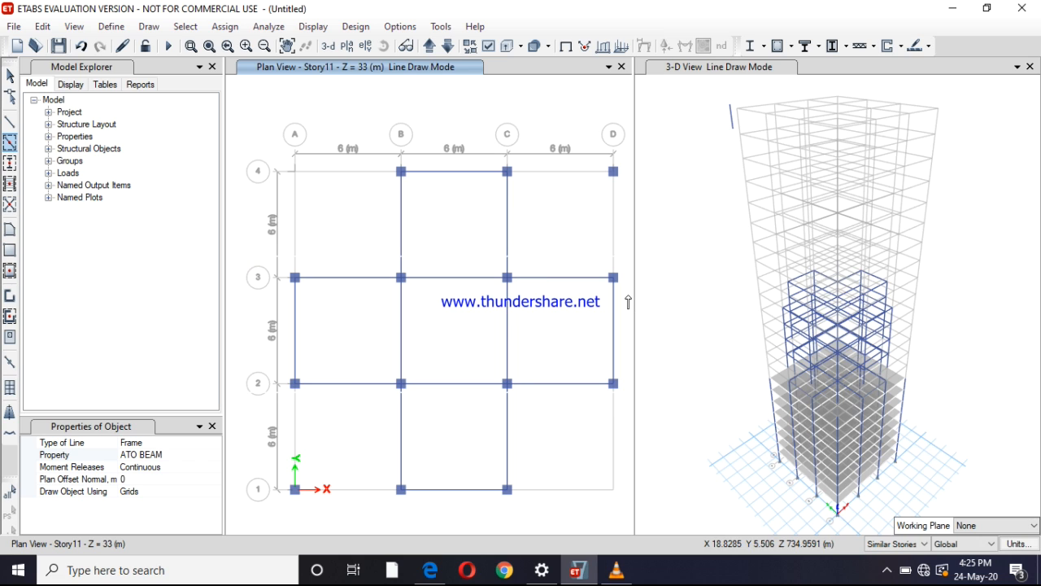
{"action": "left_click_drag", "start_coordinate": [490, 96], "coordinate": [628, 296]}
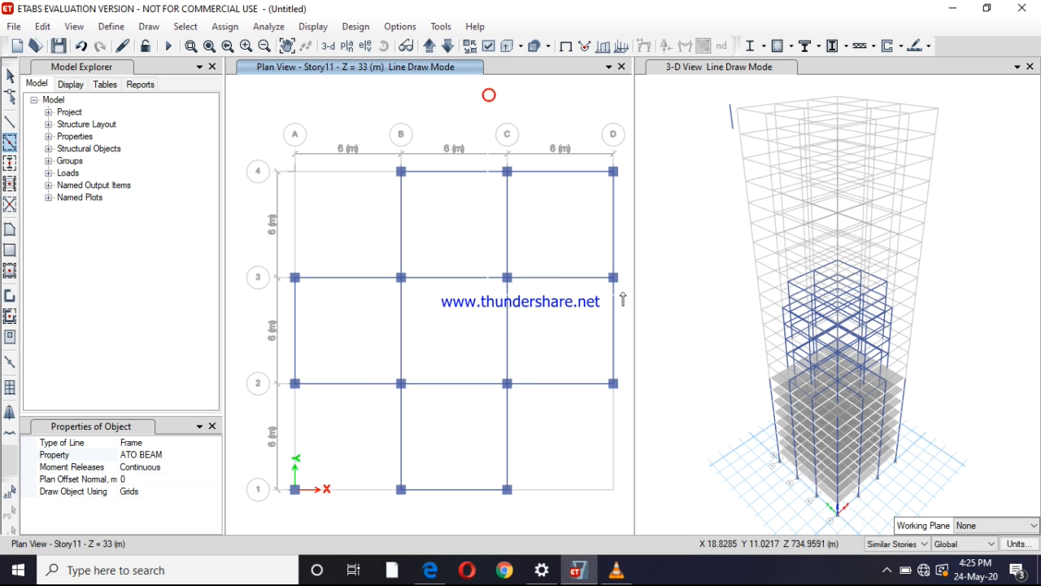
{"action": "mouse_move", "coordinate": [249, 361]}
{"action": "left_mouse_down"}
{"action": "mouse_move", "coordinate": [311, 464]}
{"action": "mouse_move", "coordinate": [407, 503]}
{"action": "mouse_move", "coordinate": [417, 522]}
{"action": "left_mouse_up"}
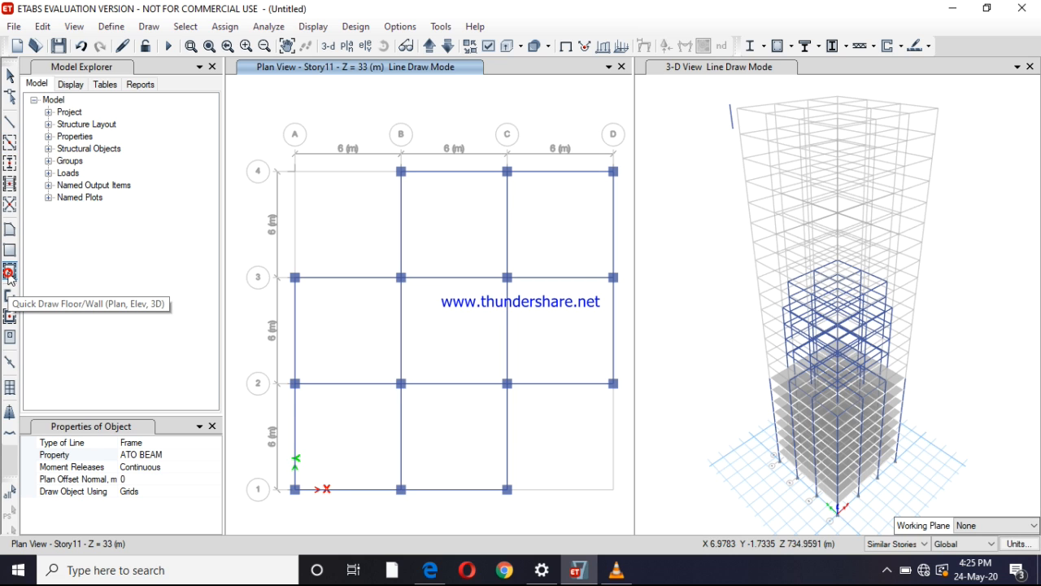
Quick-draw S150 slabs on Story11 in all bays except the corner bays at A4 and D1
{"action": "left_click", "coordinate": [10, 274]}
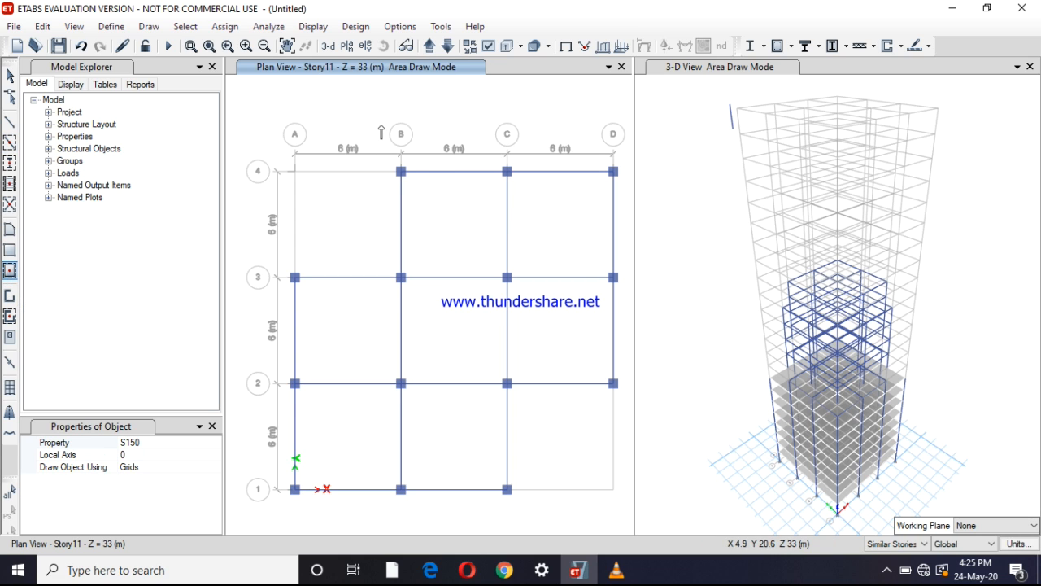
{"action": "left_click_drag", "start_coordinate": [382, 126], "coordinate": [522, 517]}
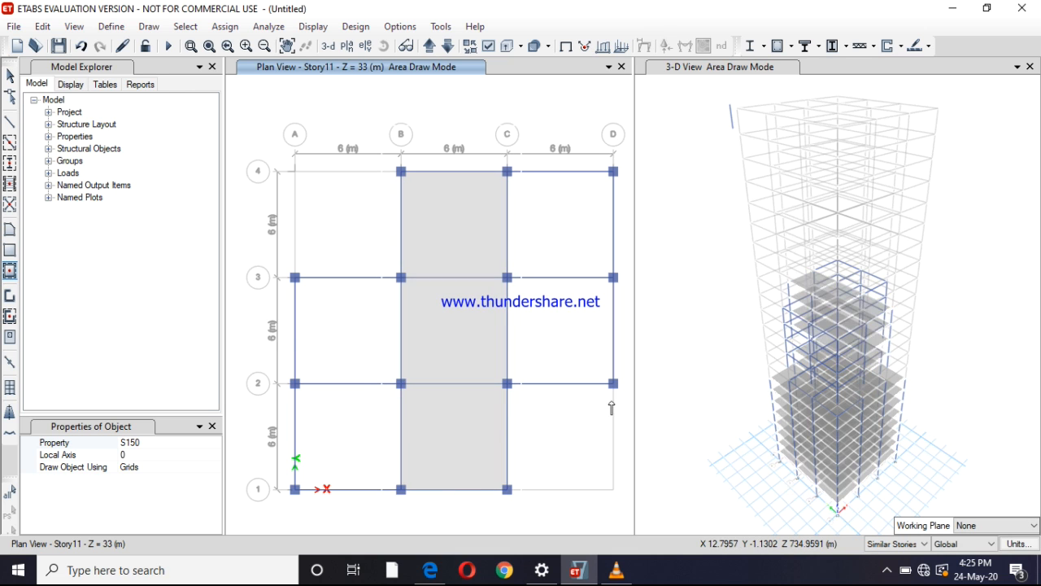
{"action": "left_click_drag", "start_coordinate": [628, 407], "coordinate": [245, 249]}
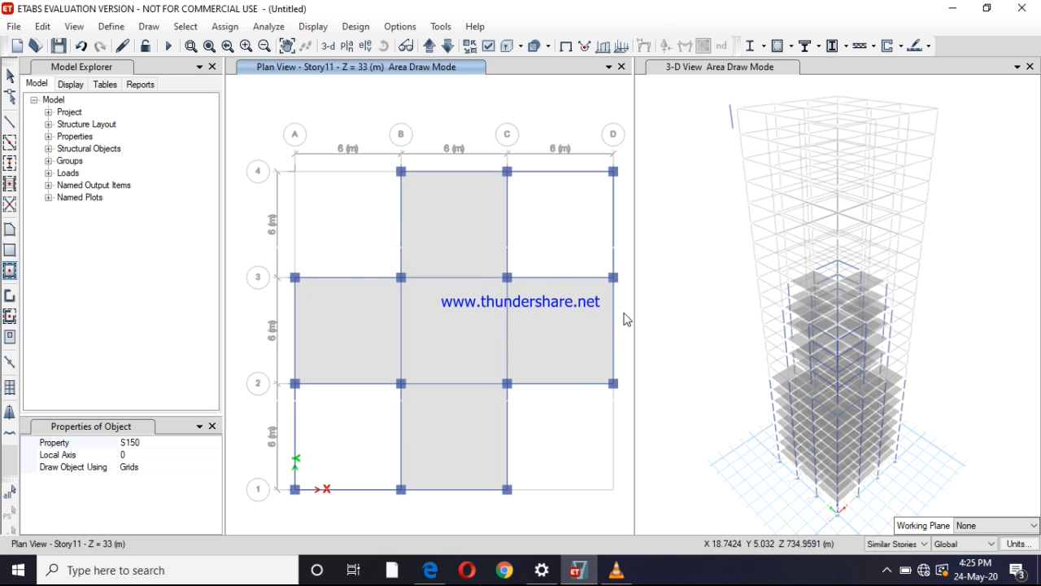
{"action": "left_click_drag", "start_coordinate": [627, 316], "coordinate": [462, 109]}
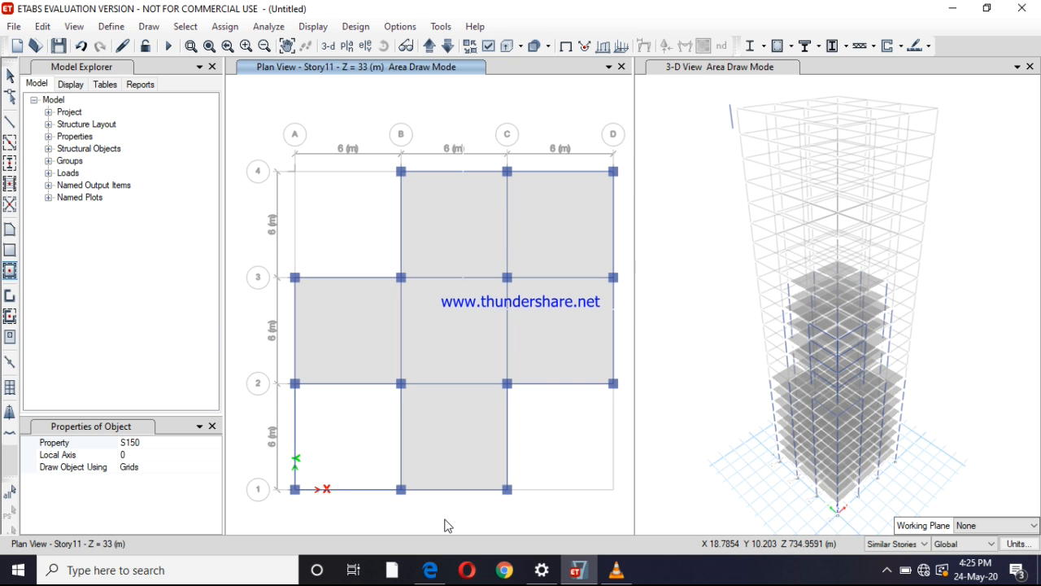
{"action": "left_click_drag", "start_coordinate": [445, 525], "coordinate": [249, 343]}
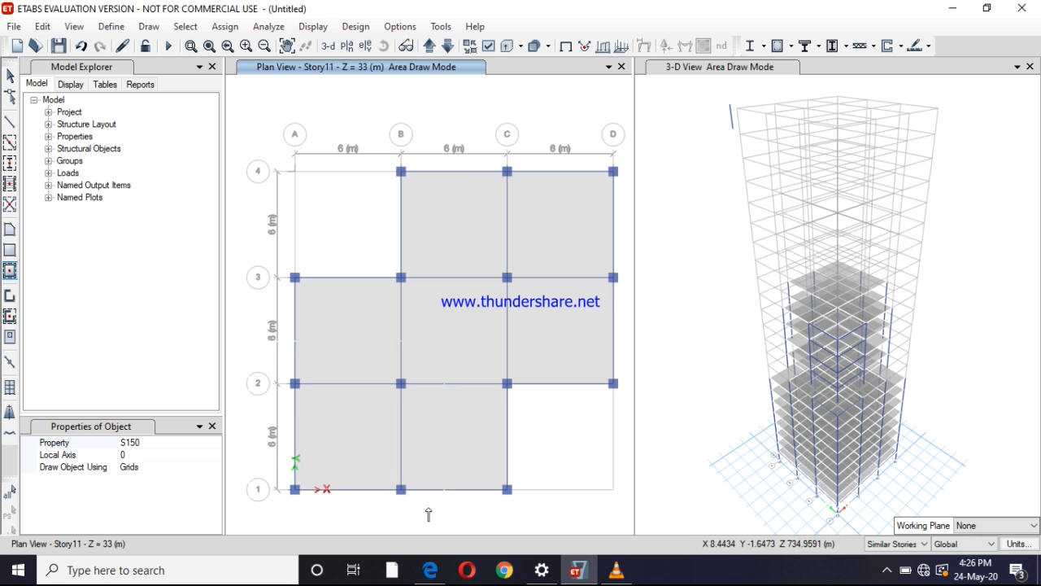
Move the plan view up to Story18 and quick-draw ATO COLUMN columns at all grid intersections except the four corners
{"action": "left_click", "coordinate": [430, 47]}
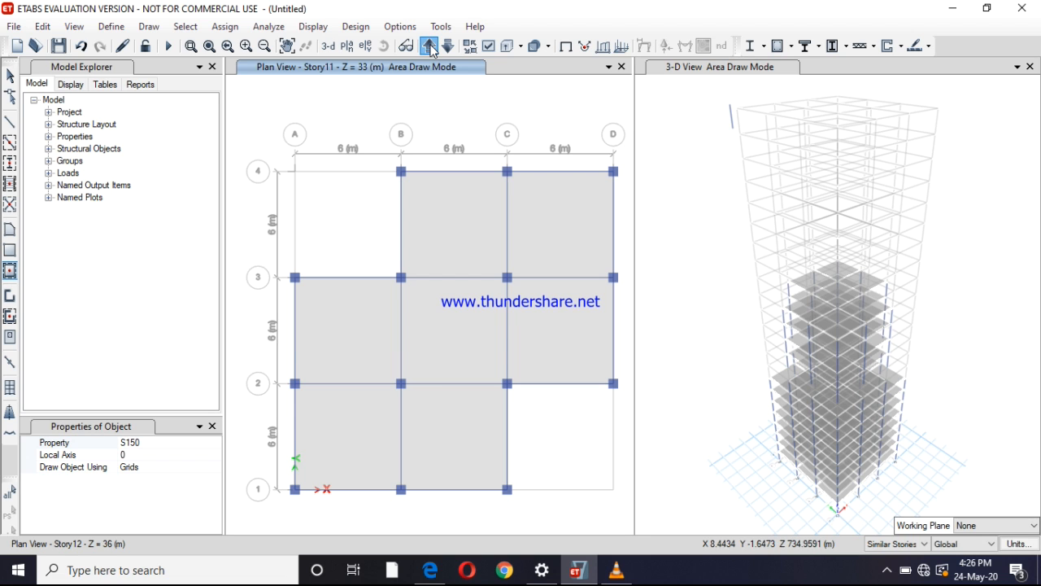
{"action": "left_click", "coordinate": [430, 47]}
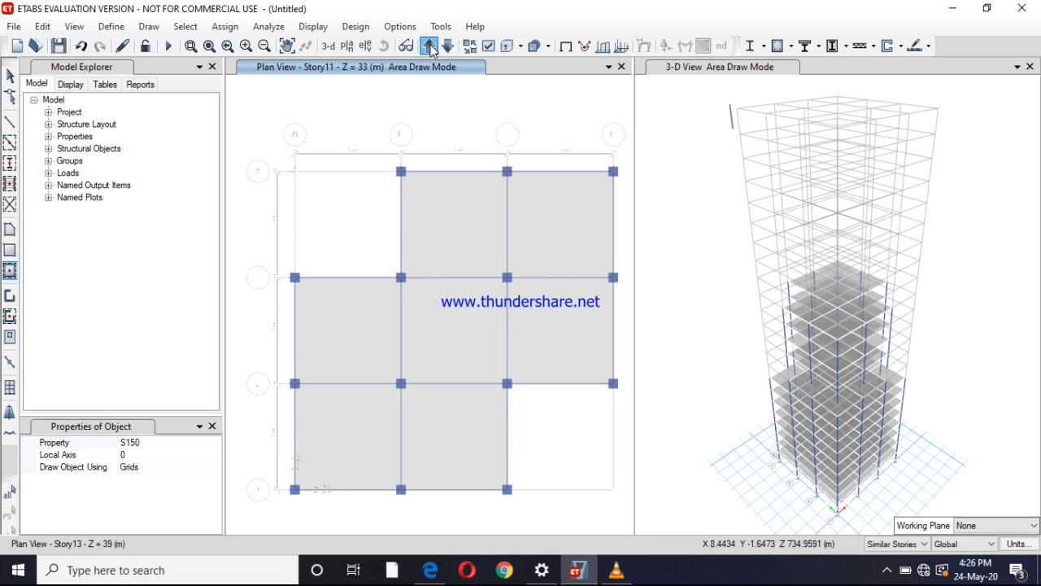
{"action": "left_click", "coordinate": [431, 47]}
{"action": "left_click", "coordinate": [431, 47]}
{"action": "left_click", "coordinate": [430, 48]}
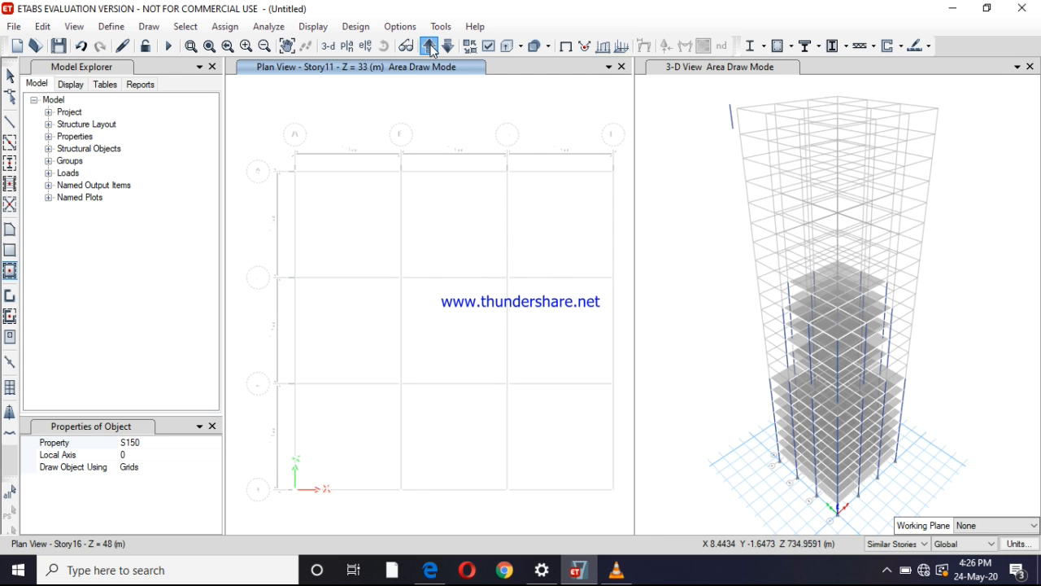
{"action": "left_click", "coordinate": [431, 47]}
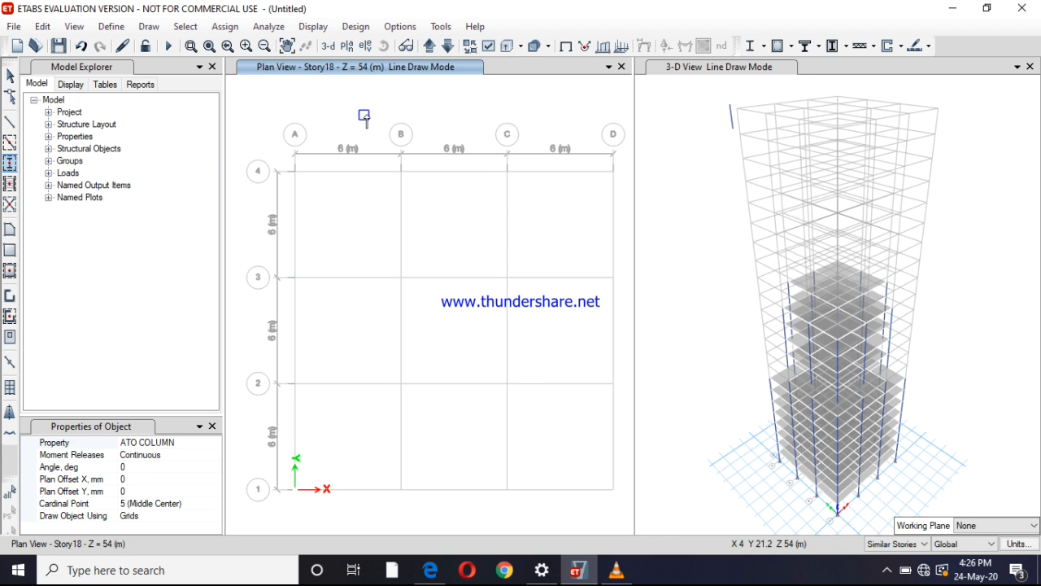
{"action": "mouse_move", "coordinate": [370, 111]}
{"action": "left_mouse_down"}
{"action": "mouse_move", "coordinate": [463, 465]}
{"action": "mouse_move", "coordinate": [520, 515]}
{"action": "mouse_move", "coordinate": [509, 494]}
{"action": "left_mouse_up"}
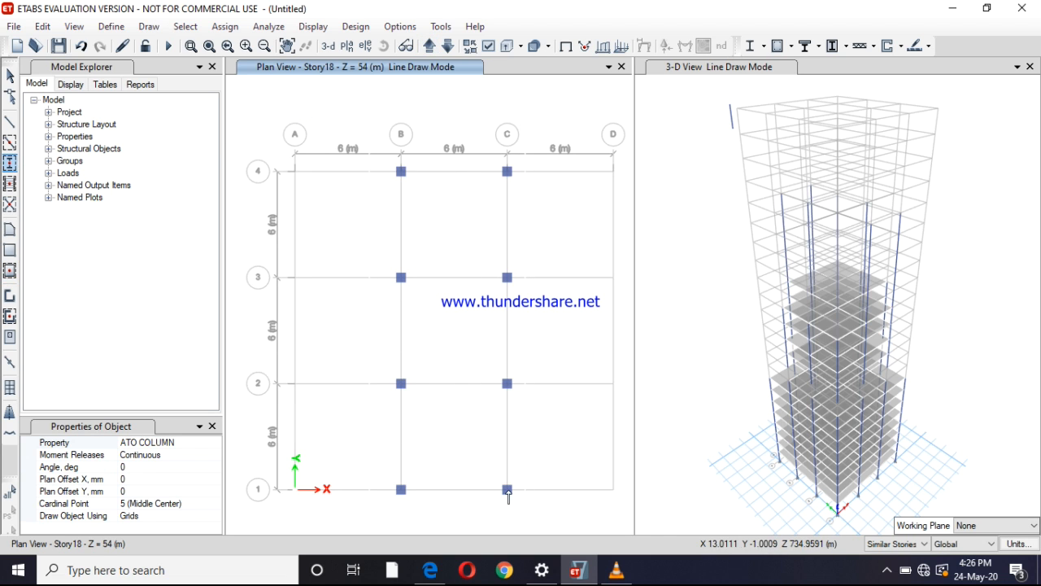
{"action": "mouse_move", "coordinate": [242, 254]}
{"action": "left_mouse_down"}
{"action": "mouse_move", "coordinate": [342, 384]}
{"action": "mouse_move", "coordinate": [589, 420]}
{"action": "mouse_move", "coordinate": [625, 407]}
{"action": "left_mouse_up"}
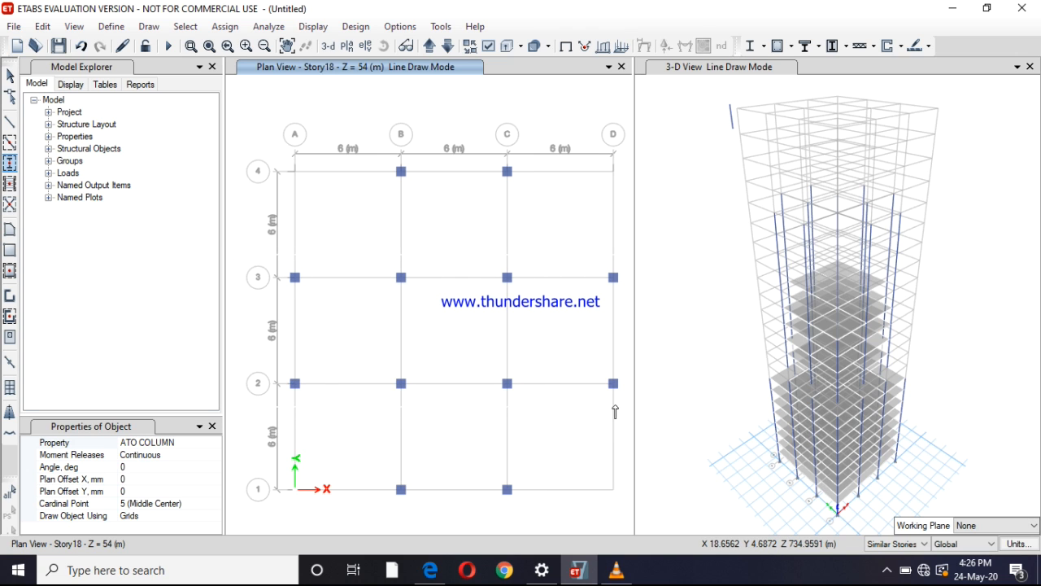
Quick-draw ATO BEAM beams on Story18 along the cross-shaped layout between grids B–C and grids 2–3
{"action": "left_click", "coordinate": [9, 143]}
{"action": "mouse_move", "coordinate": [362, 100]}
{"action": "left_mouse_down"}
{"action": "mouse_move", "coordinate": [437, 314]}
{"action": "mouse_move", "coordinate": [534, 493]}
{"action": "mouse_move", "coordinate": [537, 527]}
{"action": "left_mouse_up"}
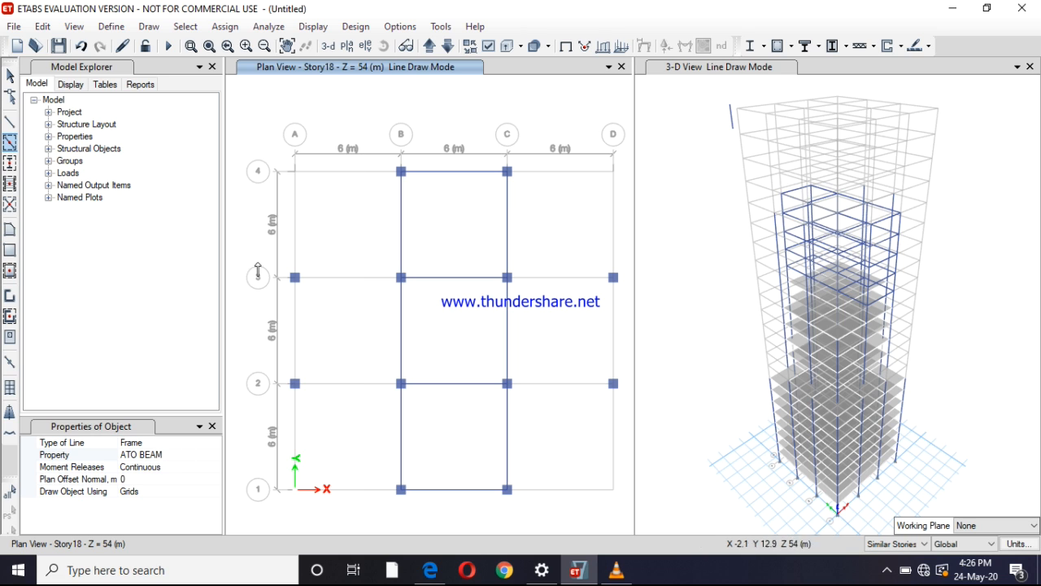
{"action": "mouse_move", "coordinate": [239, 249]}
{"action": "left_mouse_down"}
{"action": "mouse_move", "coordinate": [341, 400]}
{"action": "mouse_move", "coordinate": [627, 422]}
{"action": "left_mouse_up"}
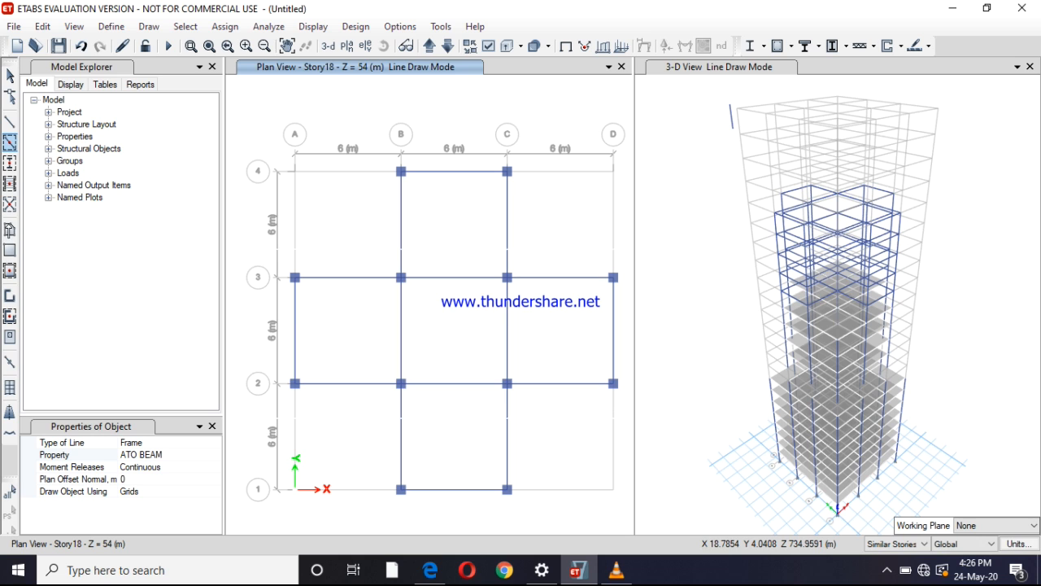
Quick-draw S150 slabs on Story18 in the five bays of the cross, leaving the four corner bays open
{"action": "left_click", "coordinate": [10, 271]}
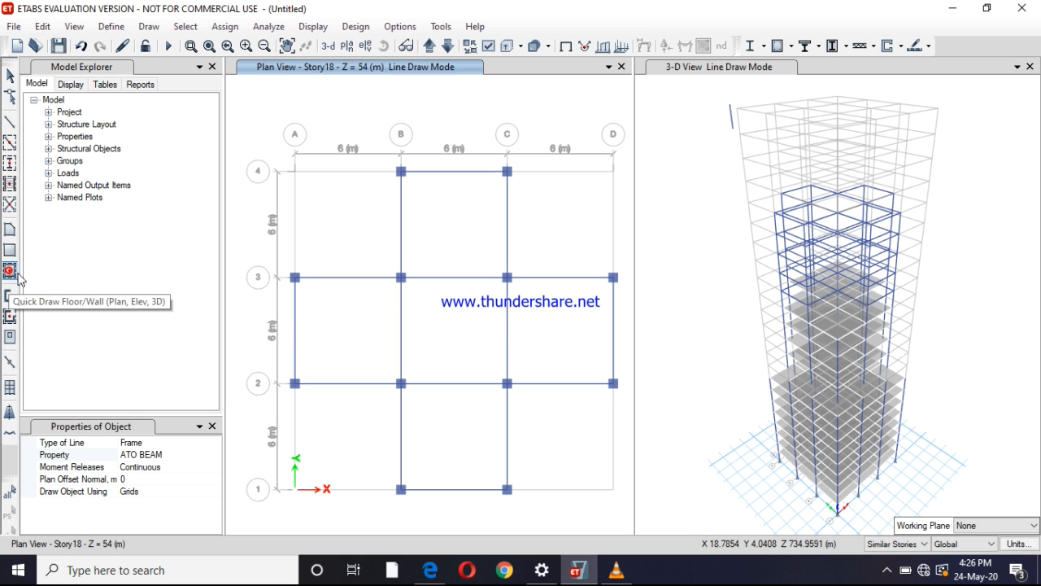
{"action": "mouse_move", "coordinate": [373, 104]}
{"action": "left_mouse_down"}
{"action": "mouse_move", "coordinate": [478, 416]}
{"action": "mouse_move", "coordinate": [530, 523]}
{"action": "left_mouse_up"}
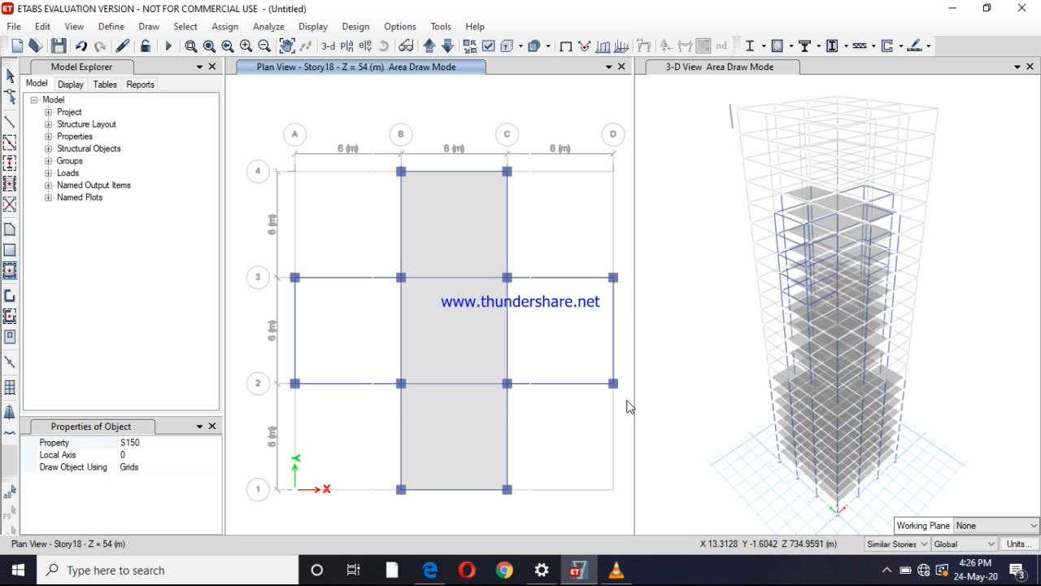
{"action": "left_click_drag", "start_coordinate": [246, 253], "coordinate": [624, 411]}
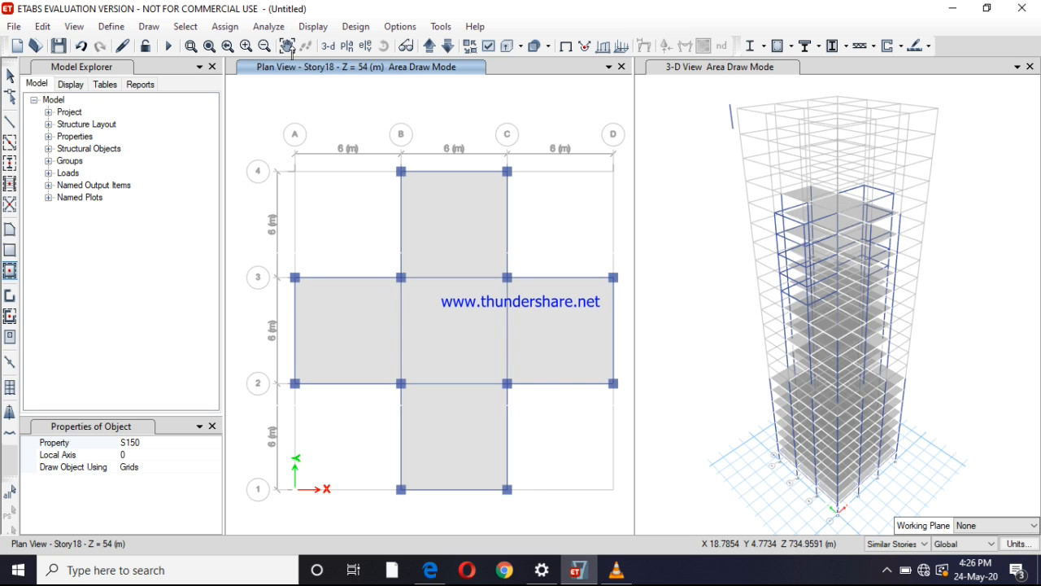
Switch the plan view to Story23 and quick-draw ATO COLUMN columns on grids B and C at grids 1, 2 and 3
{"action": "left_click", "coordinate": [430, 46]}
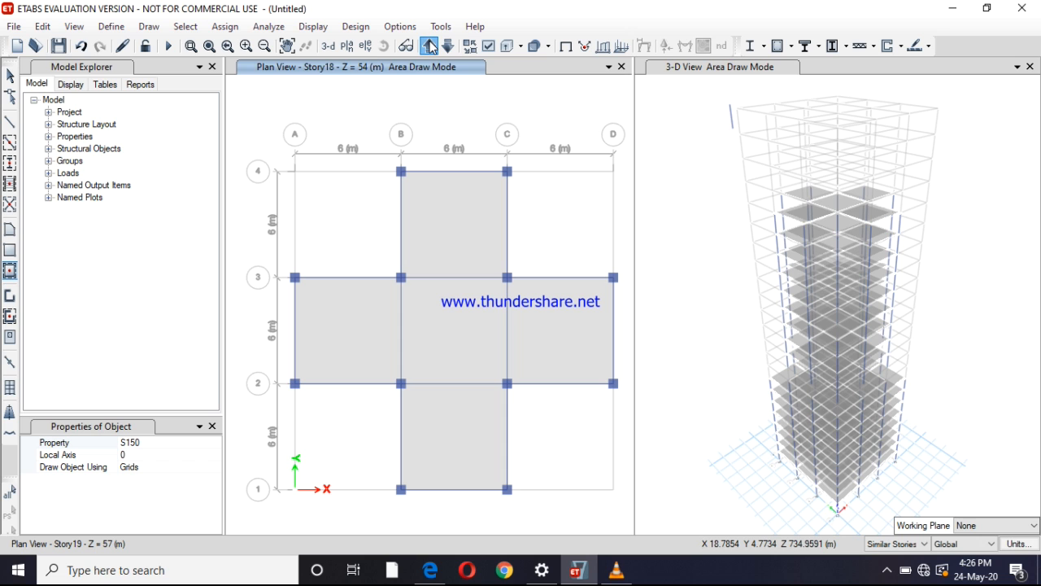
{"action": "left_click", "coordinate": [429, 46]}
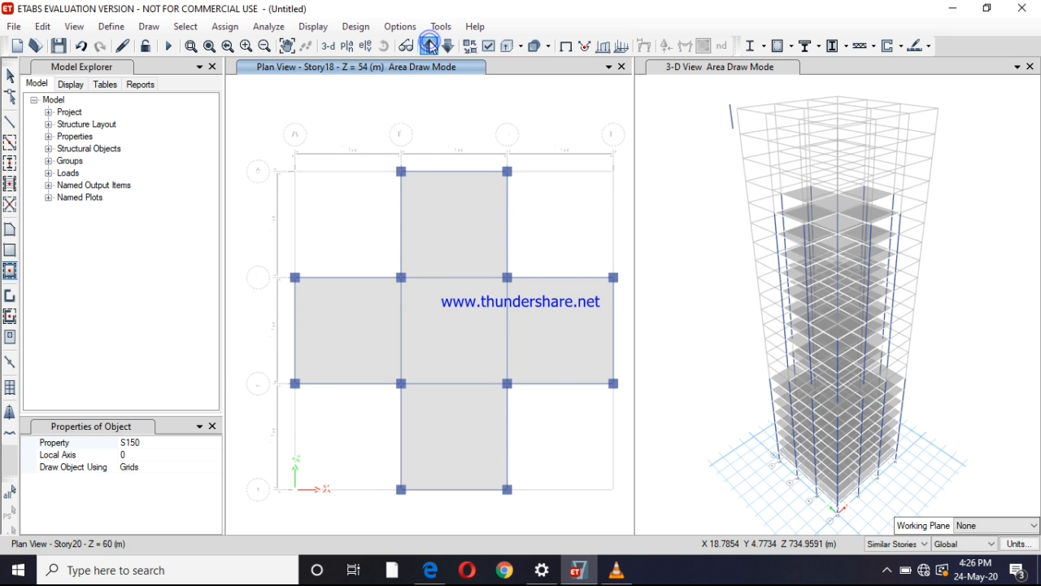
{"action": "left_click", "coordinate": [430, 46]}
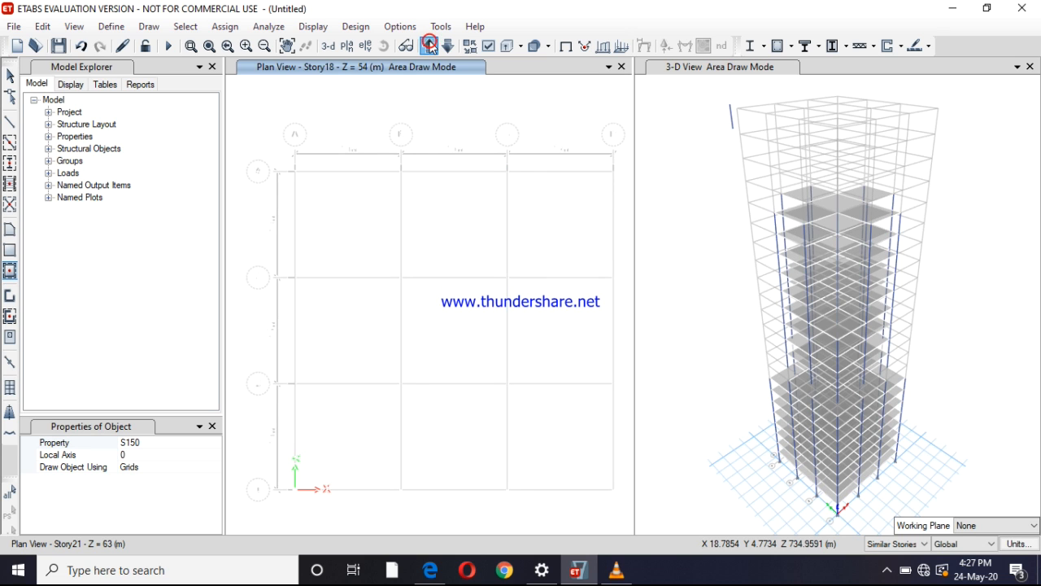
{"action": "left_click", "coordinate": [430, 42]}
{"action": "left_click", "coordinate": [430, 47]}
{"action": "left_click", "coordinate": [447, 47]}
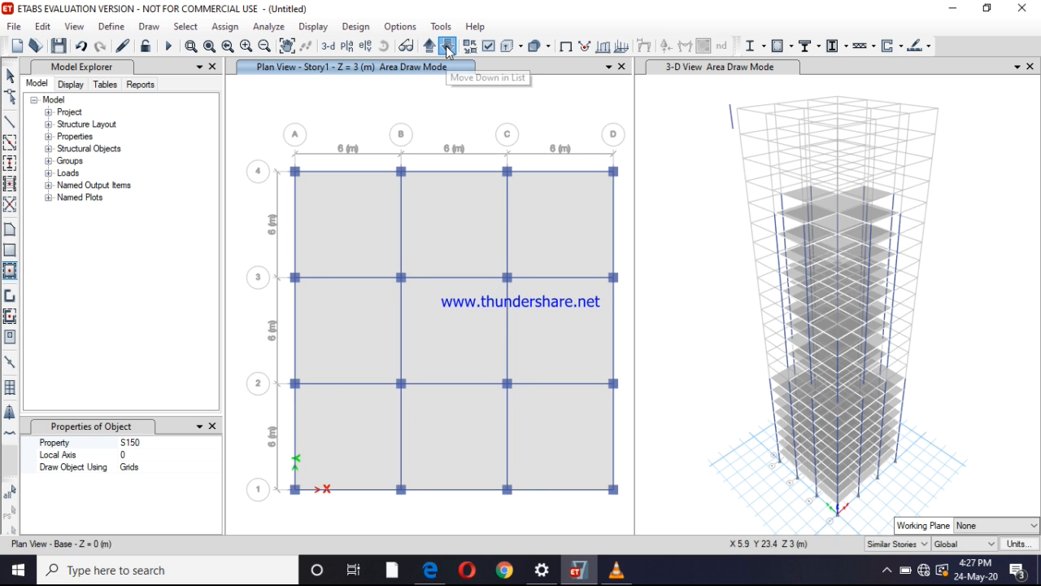
{"action": "left_click", "coordinate": [447, 47]}
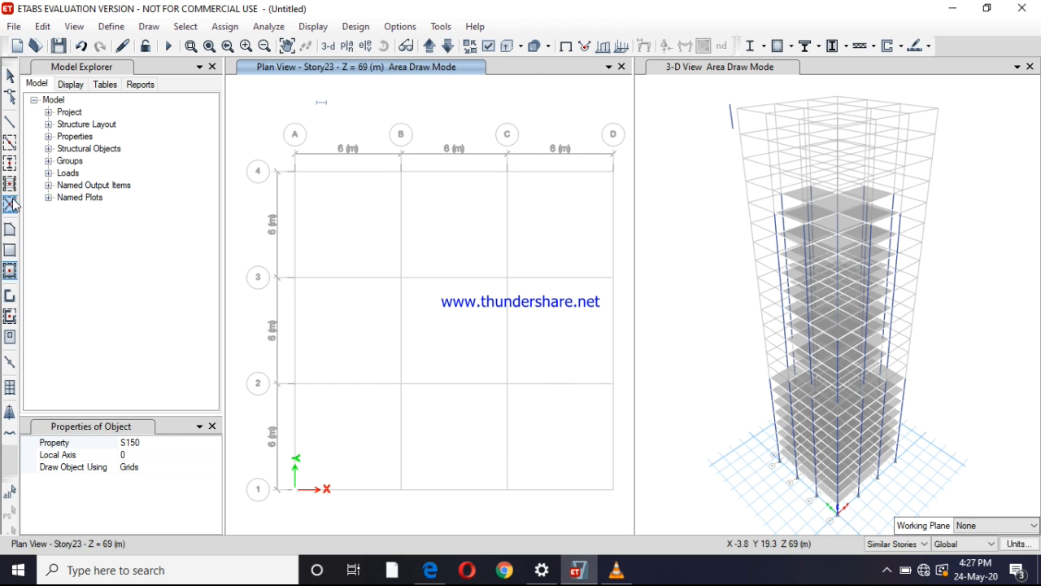
{"action": "left_click", "coordinate": [10, 163]}
{"action": "left_click_drag", "start_coordinate": [394, 255], "coordinate": [539, 535]}
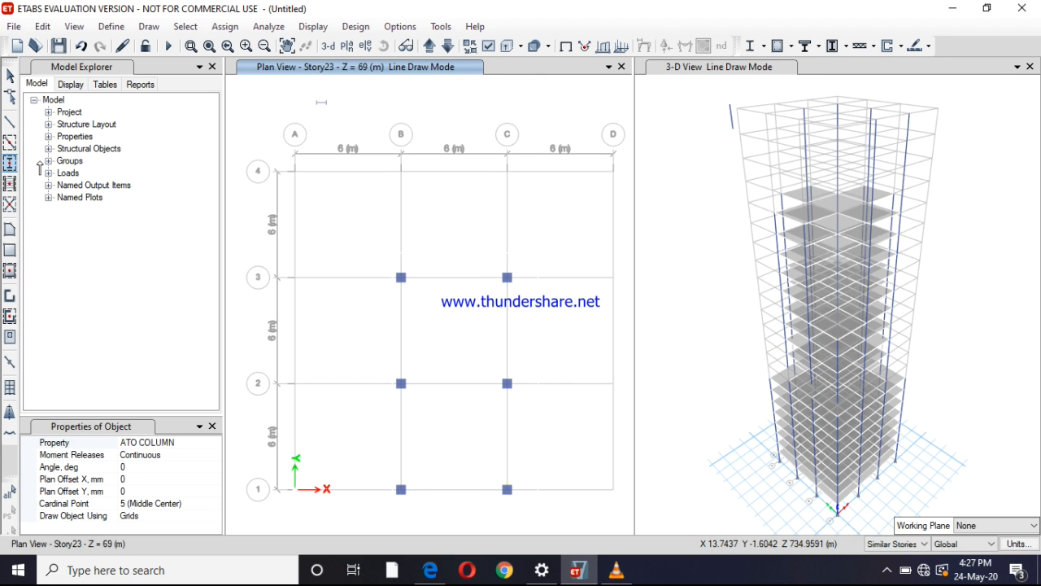
Quick-draw ATO BEAM beams and S150 slabs on Story23 for the two bays between grids B–C and grids 1–3
{"action": "left_click", "coordinate": [9, 143]}
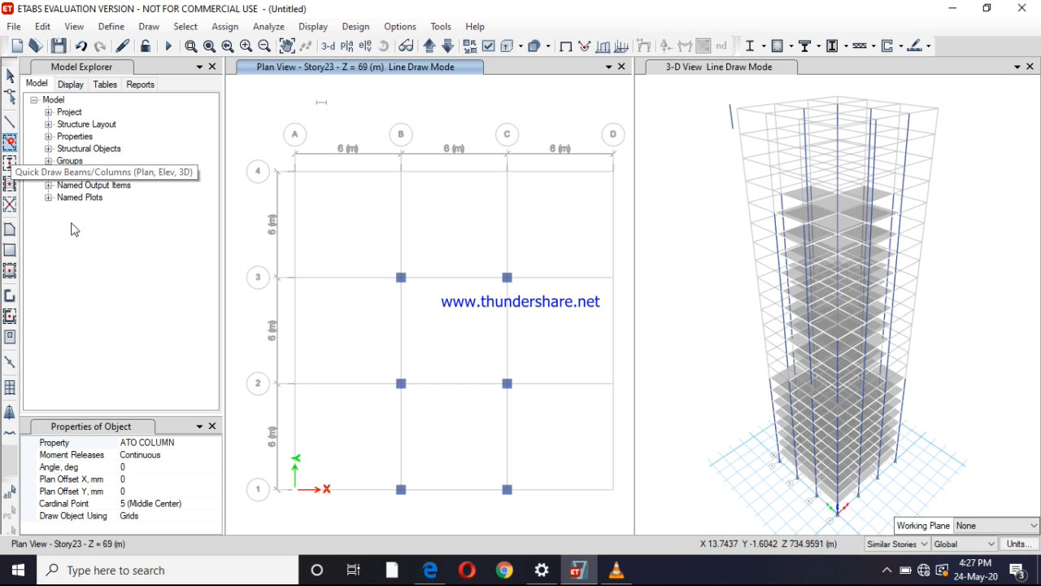
{"action": "mouse_move", "coordinate": [388, 240]}
{"action": "left_mouse_down"}
{"action": "mouse_move", "coordinate": [465, 387]}
{"action": "mouse_move", "coordinate": [563, 532]}
{"action": "left_mouse_up"}
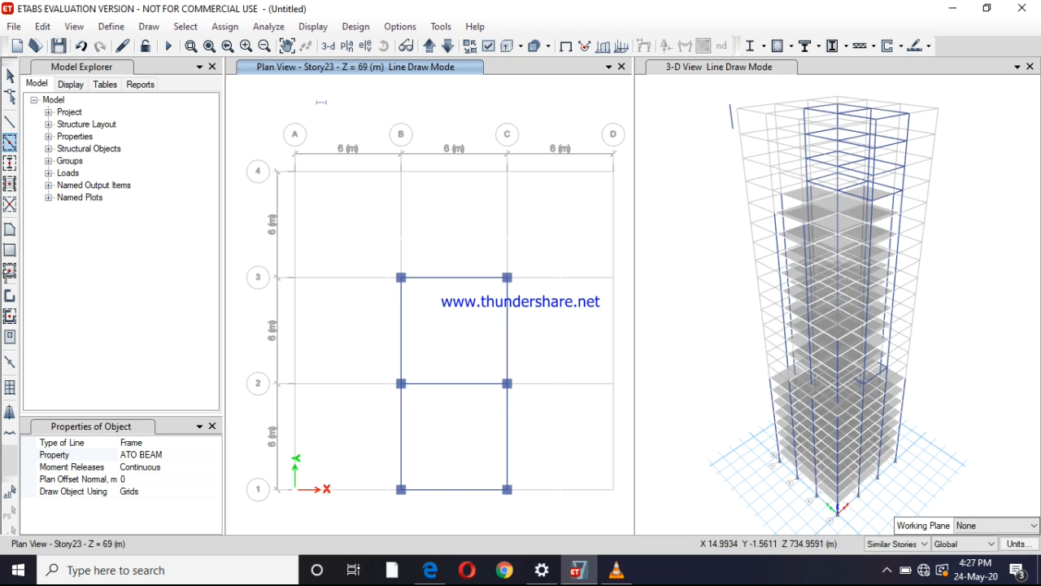
{"action": "left_click", "coordinate": [8, 275]}
{"action": "mouse_move", "coordinate": [367, 245]}
{"action": "left_mouse_down"}
{"action": "mouse_move", "coordinate": [418, 358]}
{"action": "mouse_move", "coordinate": [562, 534]}
{"action": "mouse_move", "coordinate": [564, 522]}
{"action": "left_mouse_up"}
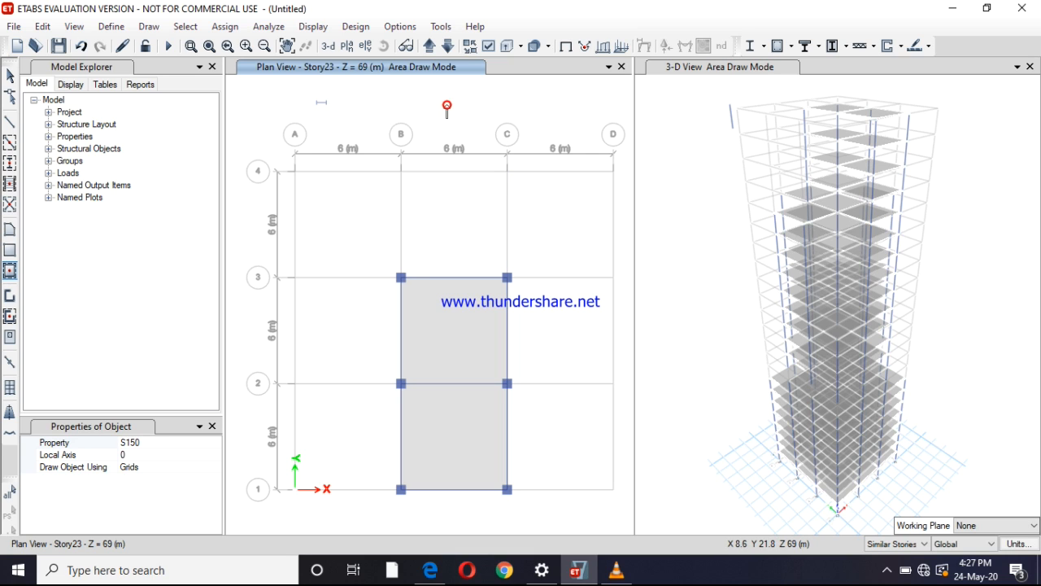
Show the Base plan view, leave the slab drawing mode and set the story scope to One Story
{"action": "left_click", "coordinate": [429, 47]}
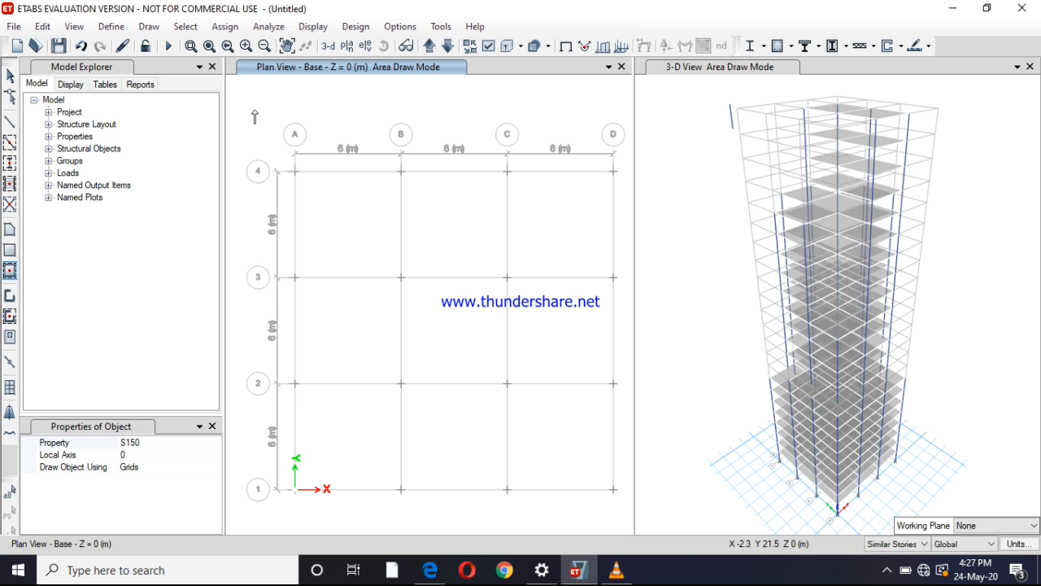
{"action": "key", "text": "Escape"}
{"action": "left_click_drag", "start_coordinate": [258, 119], "coordinate": [317, 302]}
{"action": "left_click_drag", "start_coordinate": [569, 474], "coordinate": [272, 122]}
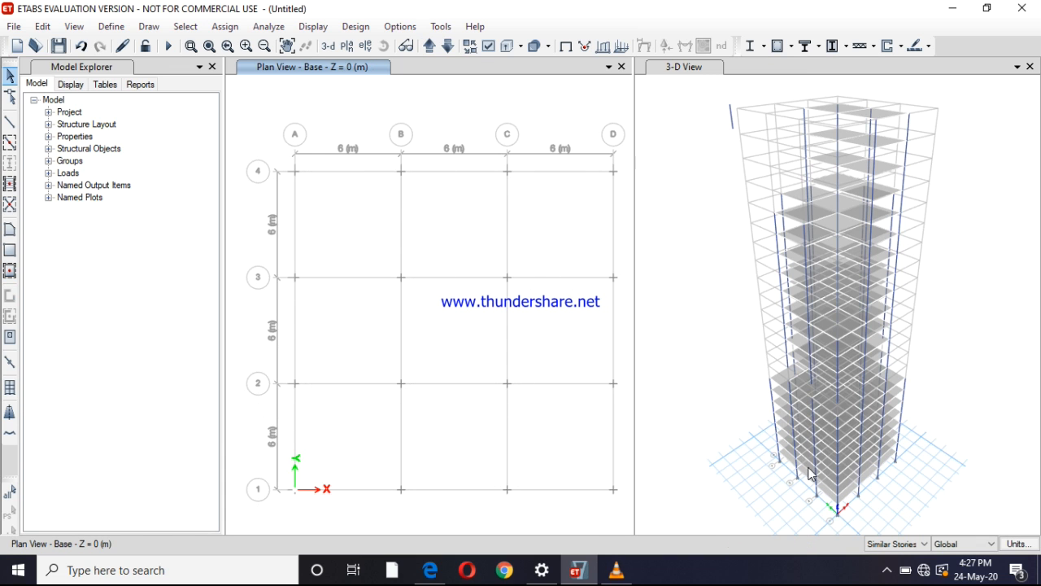
{"action": "left_click", "coordinate": [895, 544]}
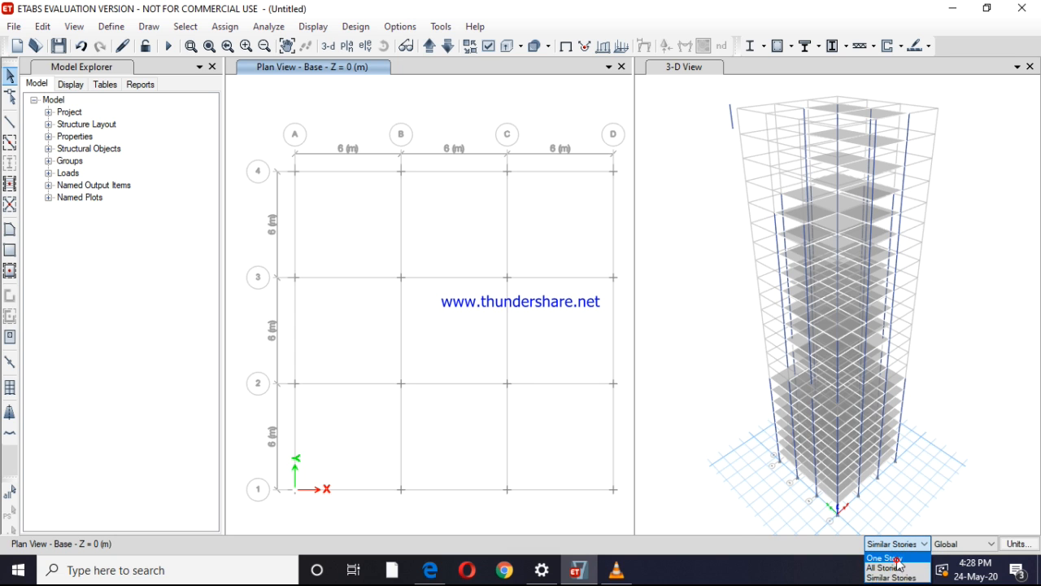
{"action": "left_click", "coordinate": [896, 558]}
Select all joints on the Base plan and assign fixed restraints in all X, Y and Z translations and rotations
{"action": "left_click_drag", "start_coordinate": [257, 101], "coordinate": [627, 520]}
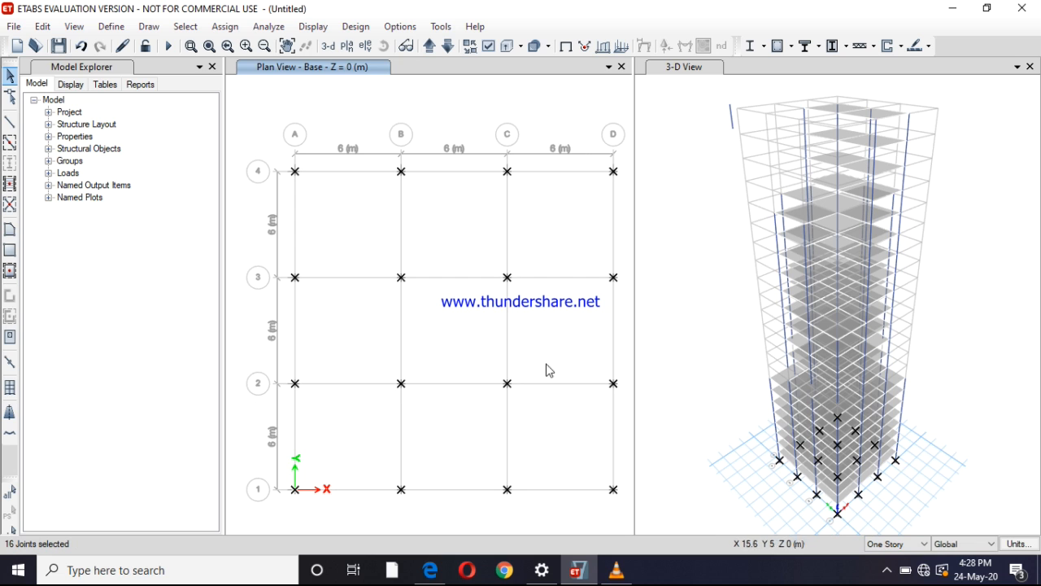
{"action": "left_click", "coordinate": [237, 28]}
{"action": "mouse_move", "coordinate": [352, 50]}
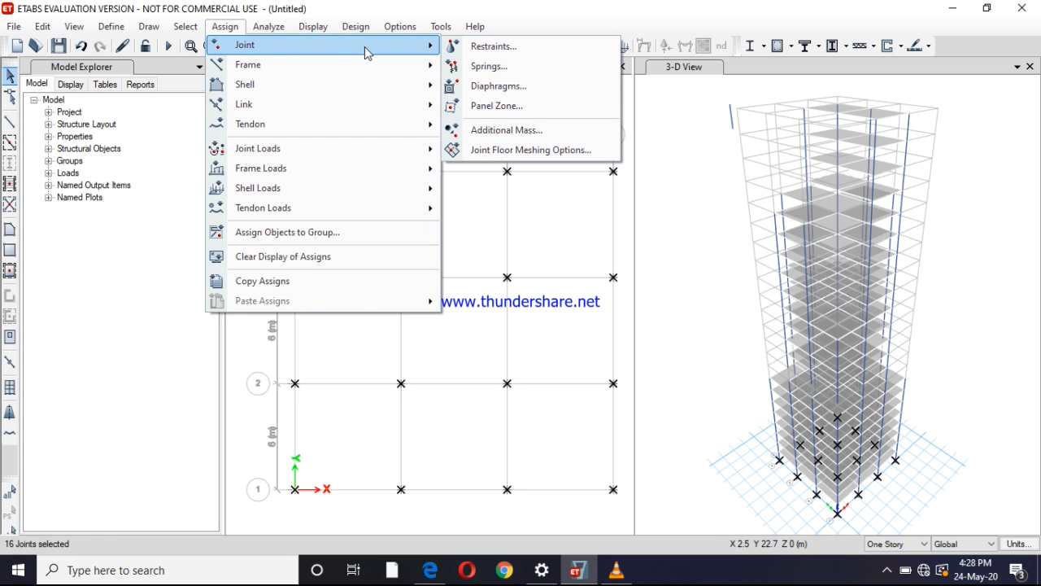
{"action": "left_click", "coordinate": [493, 47]}
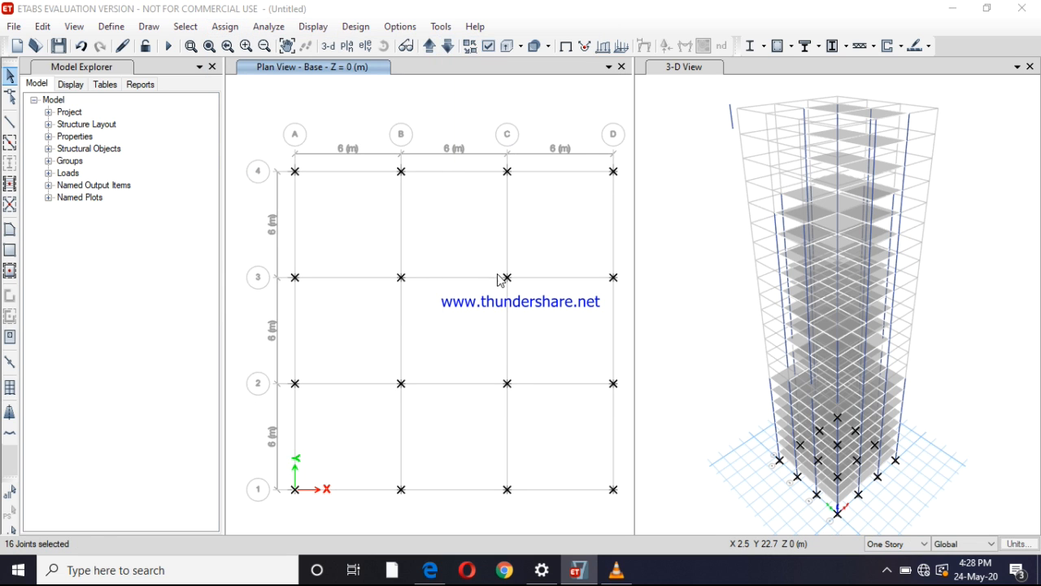
{"action": "left_click", "coordinate": [464, 335]}
{"action": "left_click", "coordinate": [583, 375]}
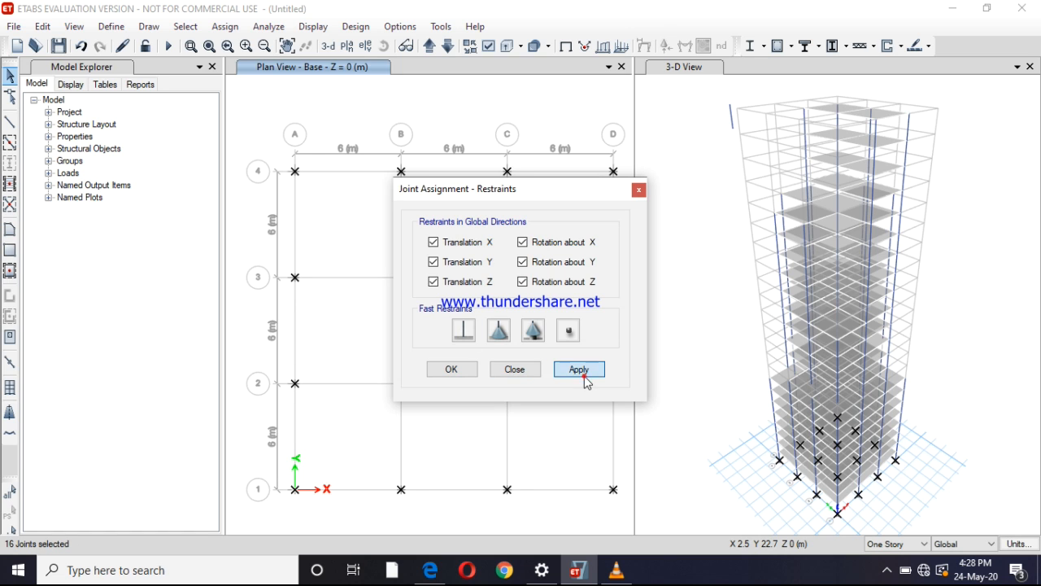
{"action": "left_click", "coordinate": [453, 370]}
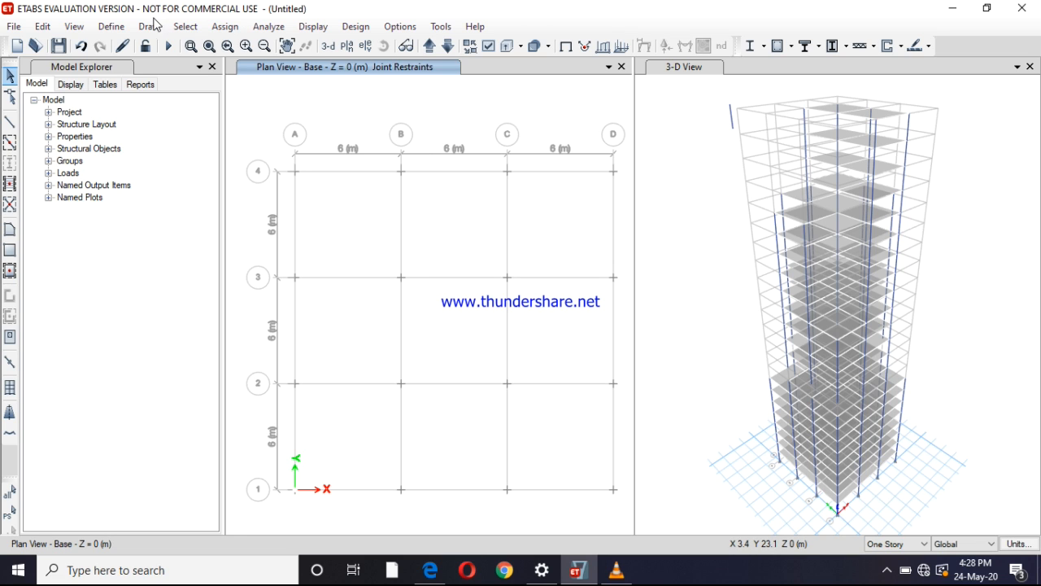
Review the load patterns defined in the model and close the list without changes
{"action": "left_click", "coordinate": [189, 46]}
{"action": "left_click", "coordinate": [112, 26]}
{"action": "mouse_move", "coordinate": [74, 26]}
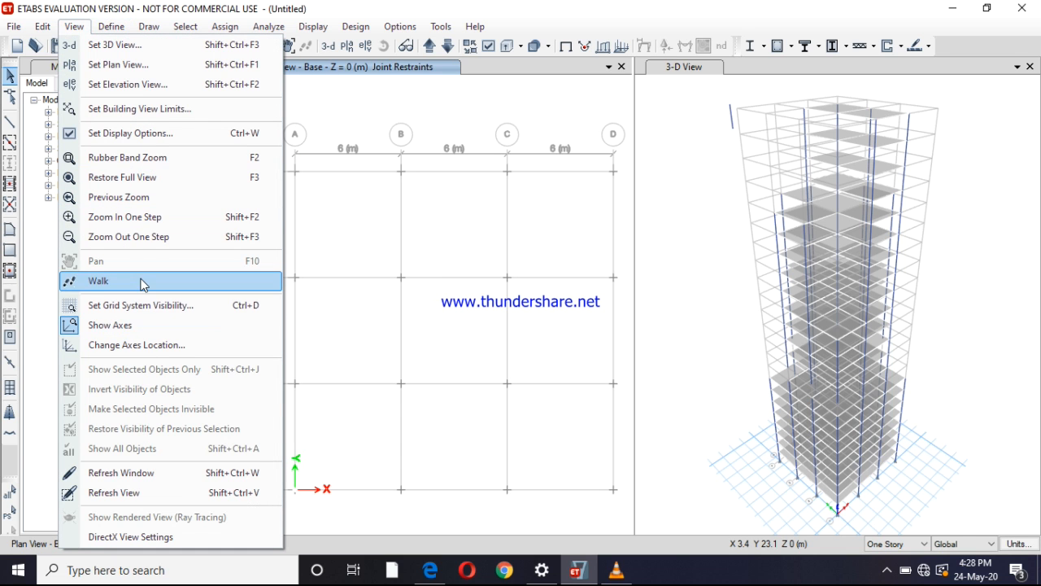
{"action": "left_click", "coordinate": [119, 31]}
{"action": "left_click", "coordinate": [120, 29]}
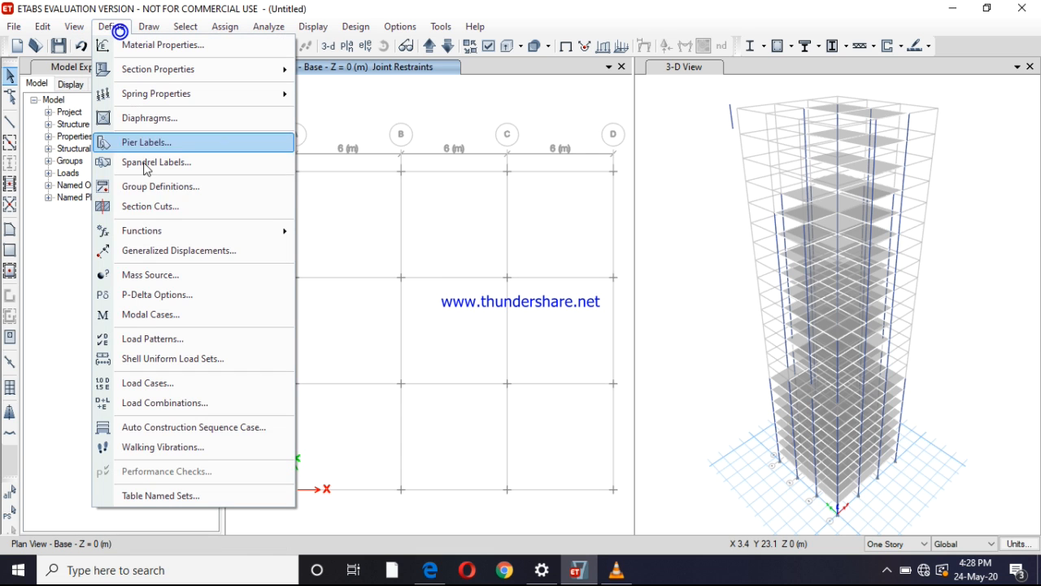
{"action": "left_click", "coordinate": [182, 347]}
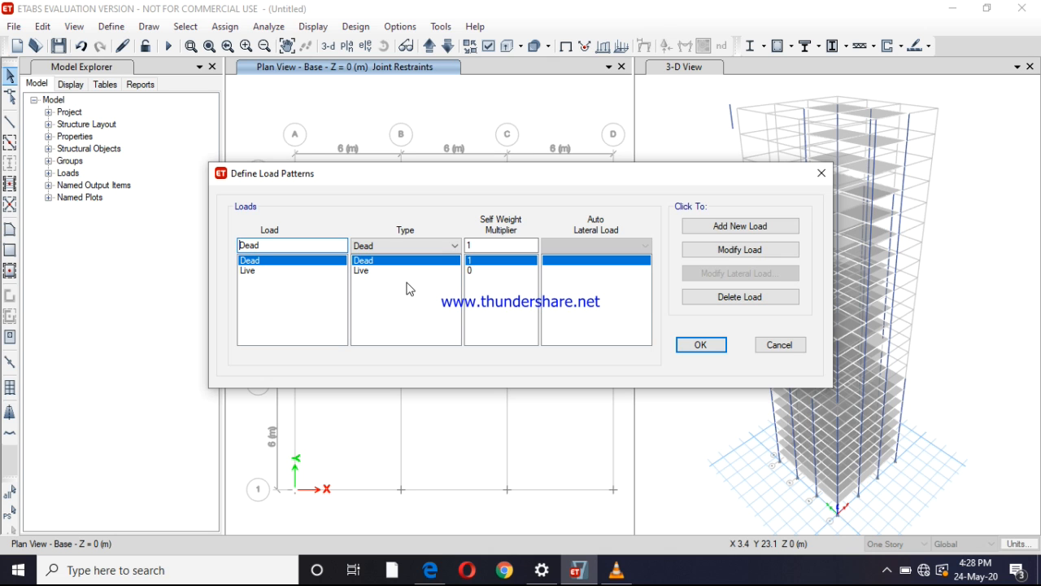
{"action": "left_click", "coordinate": [773, 346]}
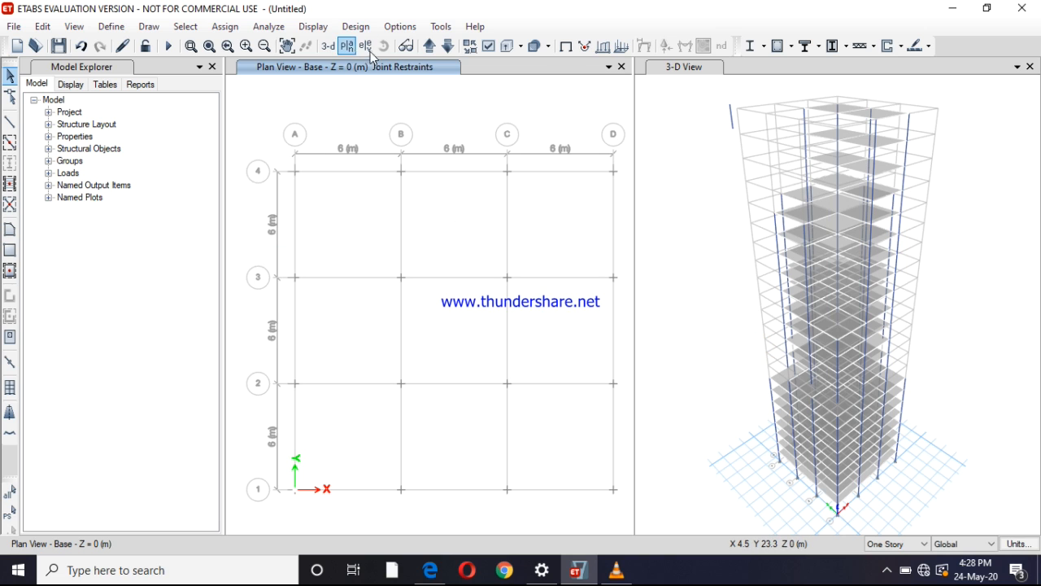
Show the Story1 plan view and set the story scope to All Stories
{"action": "left_click", "coordinate": [428, 47]}
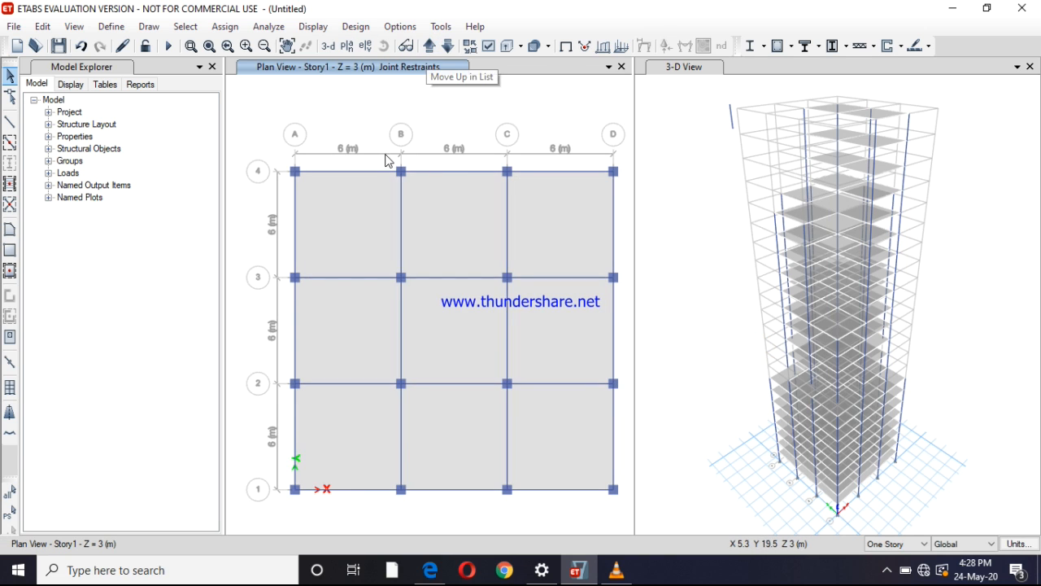
{"action": "left_click", "coordinate": [360, 226]}
{"action": "left_click", "coordinate": [360, 225]}
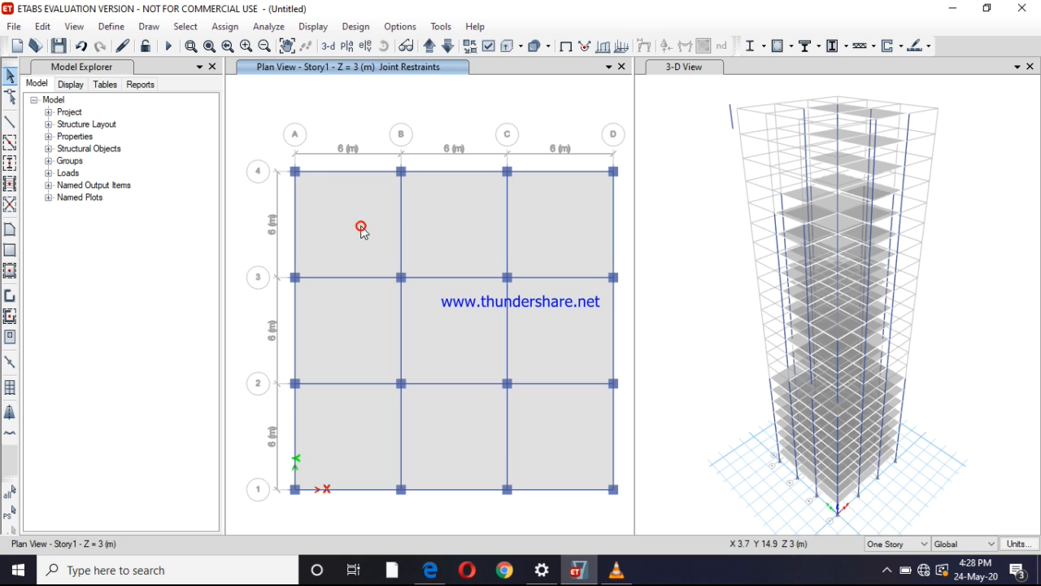
{"action": "left_click", "coordinate": [877, 543]}
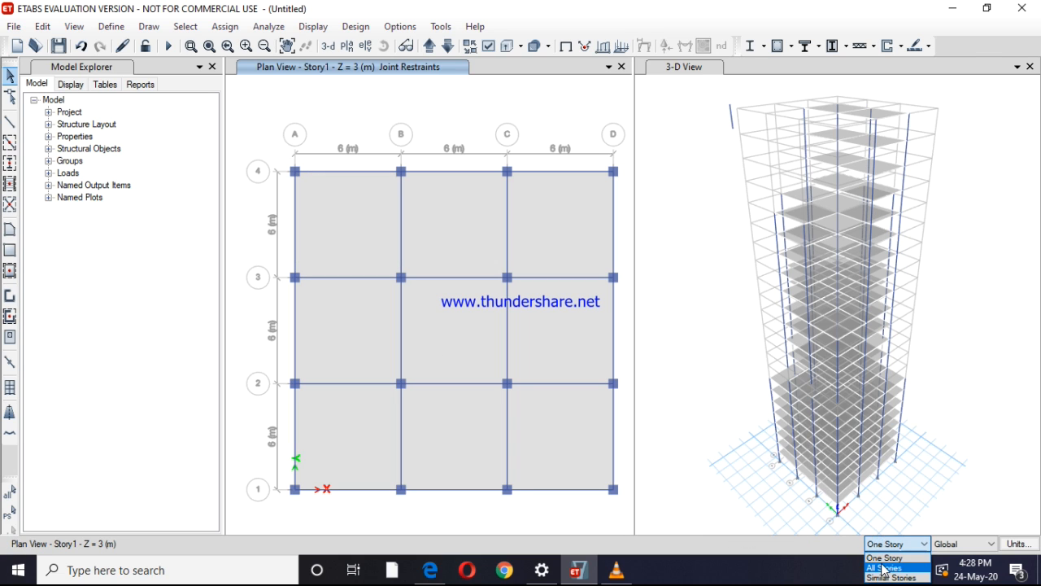
{"action": "left_click", "coordinate": [883, 568]}
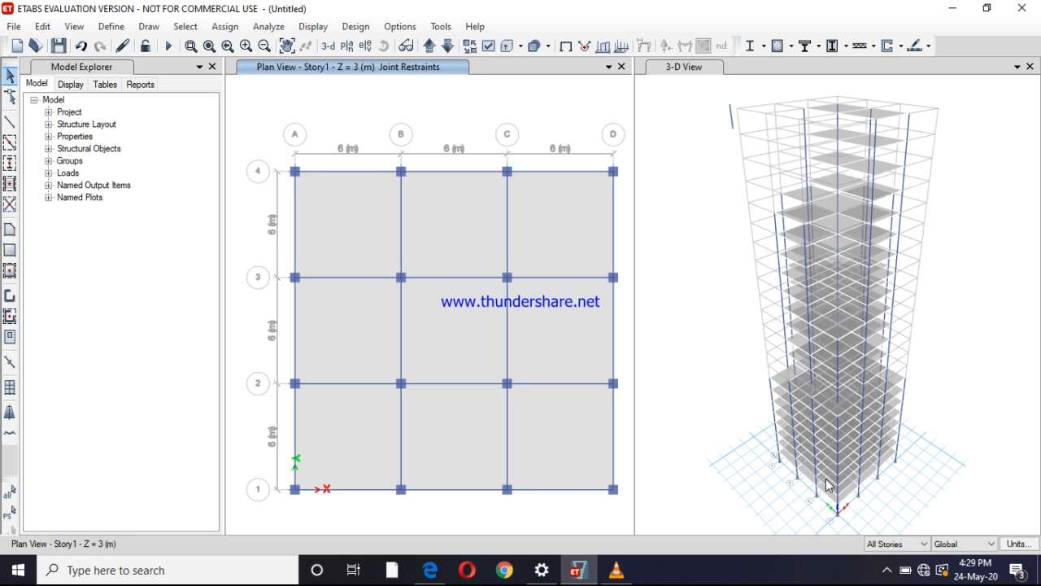
Select all nine slab bays across all stories and assign a uniform gravity shell load of 2 kN/m² in the Dead pattern
{"action": "left_click", "coordinate": [347, 237]}
{"action": "left_click", "coordinate": [356, 333]}
{"action": "left_click", "coordinate": [346, 429]}
{"action": "left_click", "coordinate": [437, 440]}
{"action": "left_click", "coordinate": [441, 327]}
{"action": "left_click", "coordinate": [459, 233]}
{"action": "left_click", "coordinate": [558, 237]}
{"action": "left_click", "coordinate": [559, 353]}
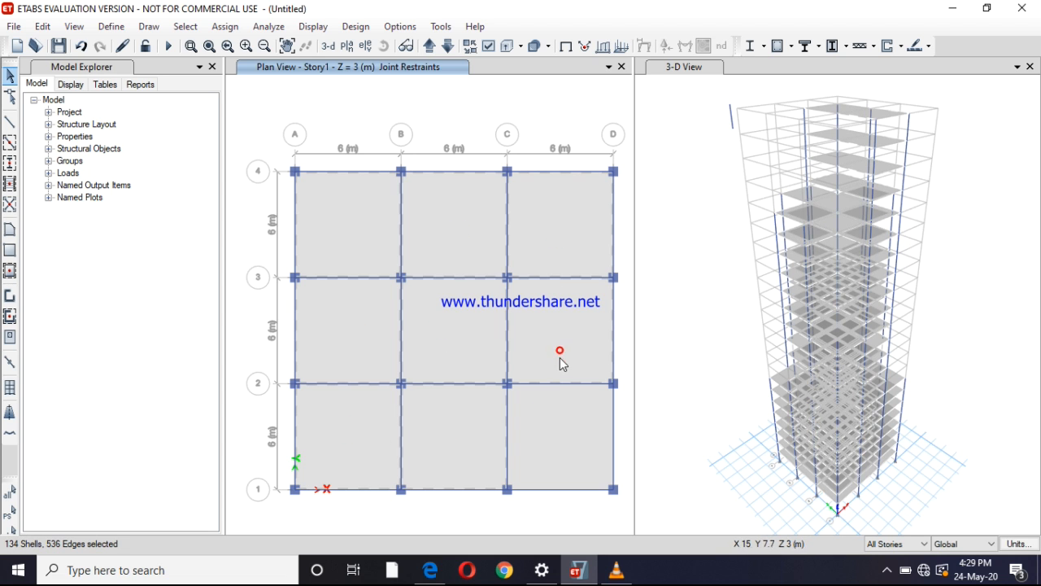
{"action": "left_click", "coordinate": [551, 438]}
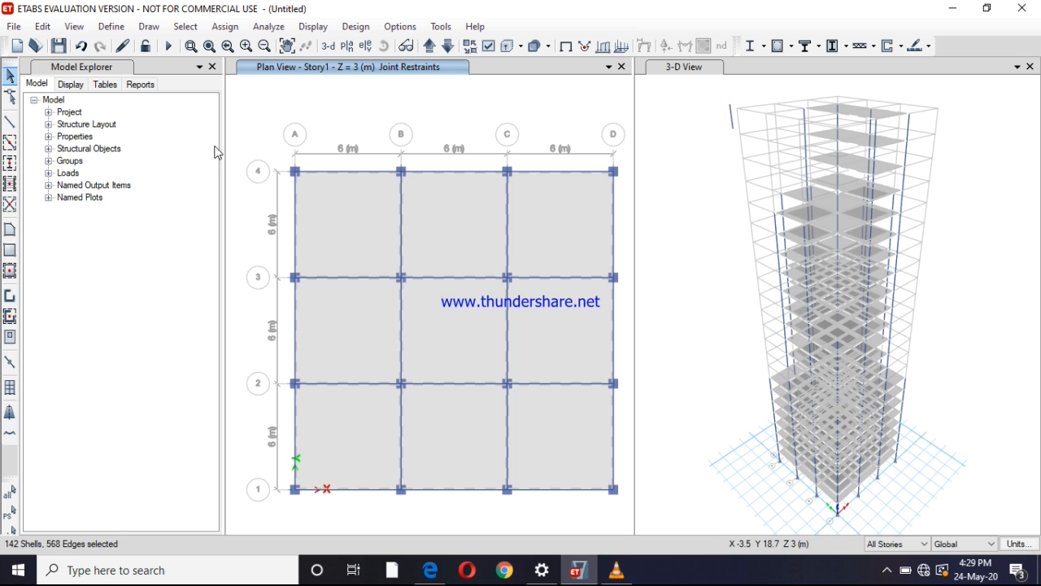
{"action": "left_click", "coordinate": [225, 27]}
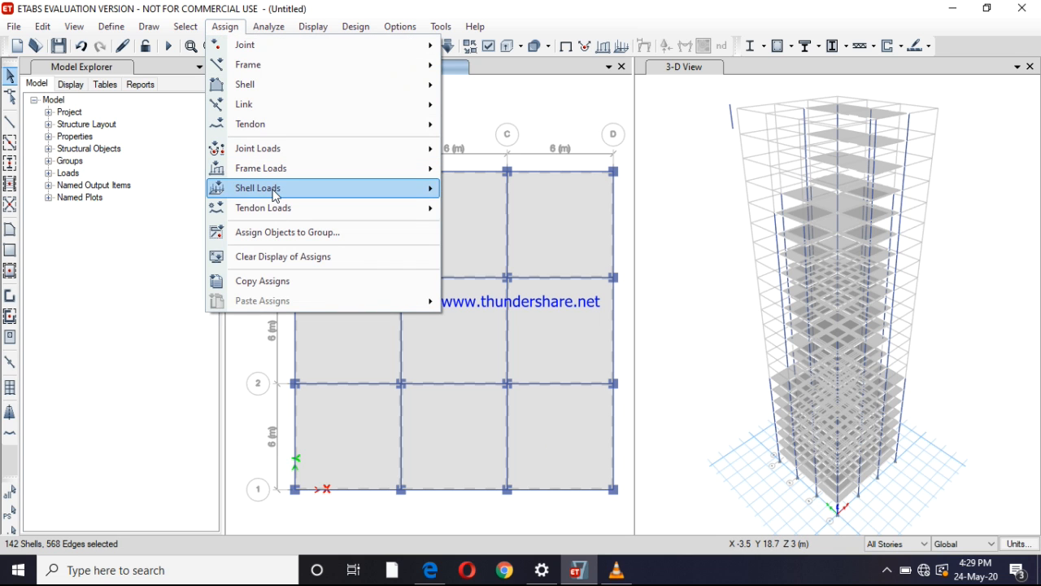
{"action": "mouse_move", "coordinate": [328, 195]}
{"action": "left_click", "coordinate": [491, 213]}
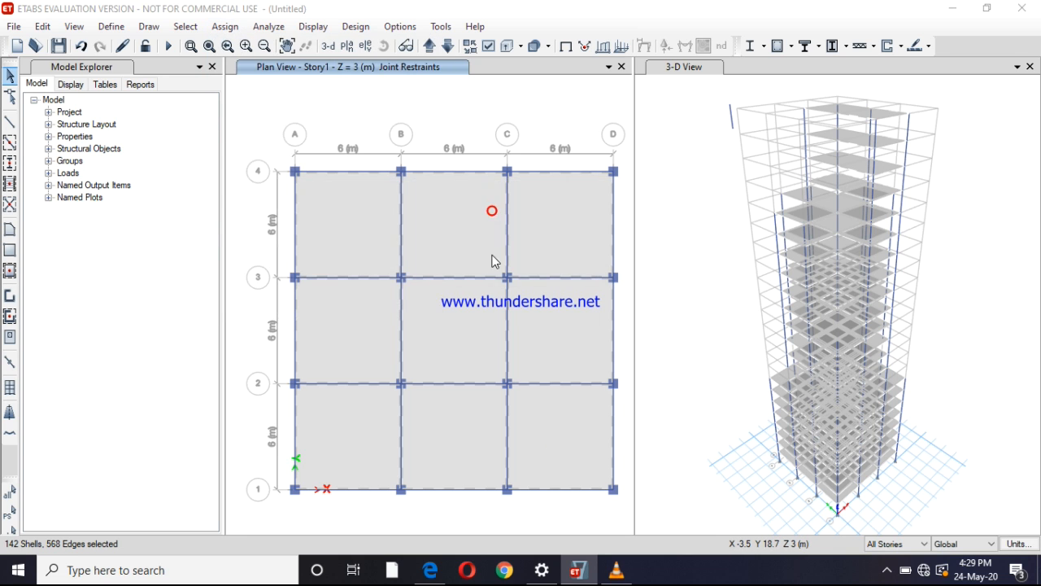
{"action": "double_click", "coordinate": [451, 288]}
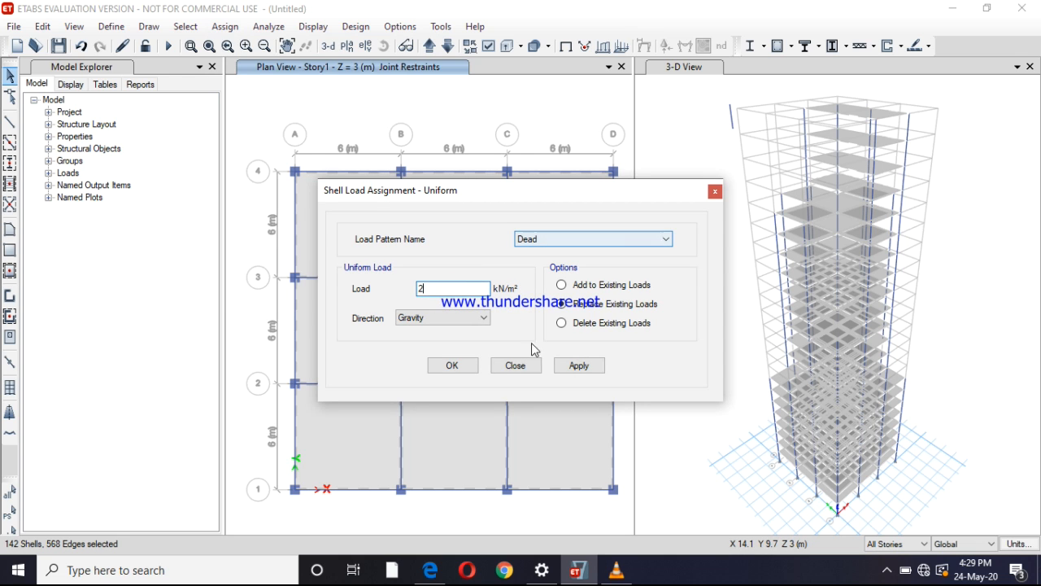
{"action": "left_click", "coordinate": [578, 365]}
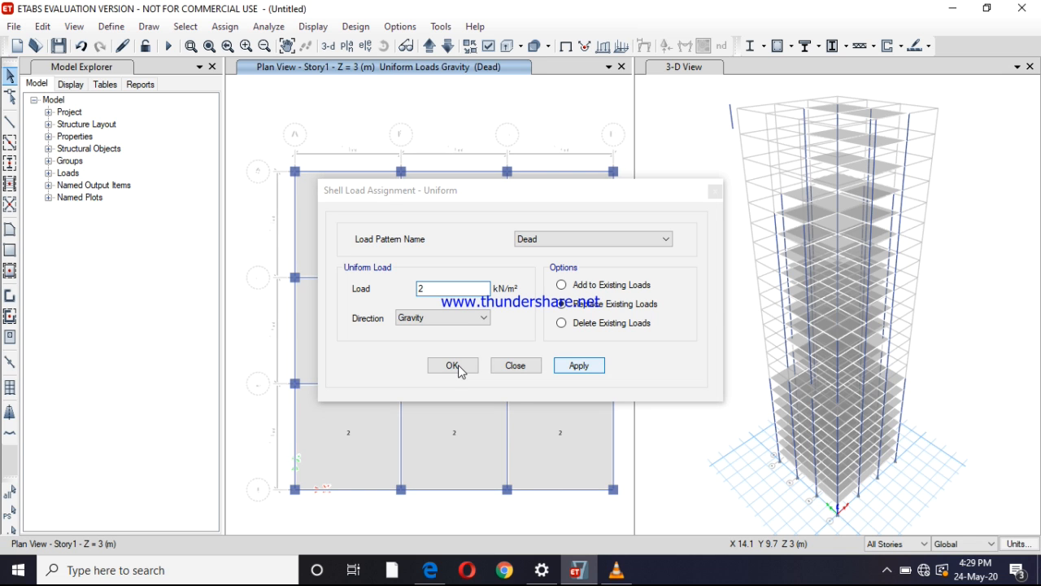
{"action": "left_click", "coordinate": [458, 366]}
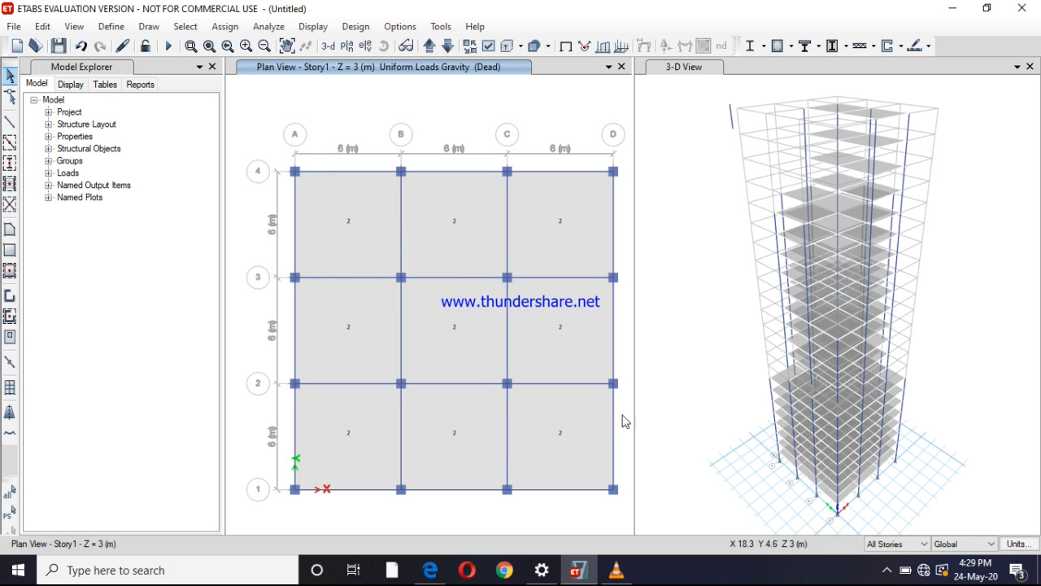
Set the story scope to Similar Stories and select all nine slab bays on the Story1 plan
{"action": "left_click", "coordinate": [899, 543]}
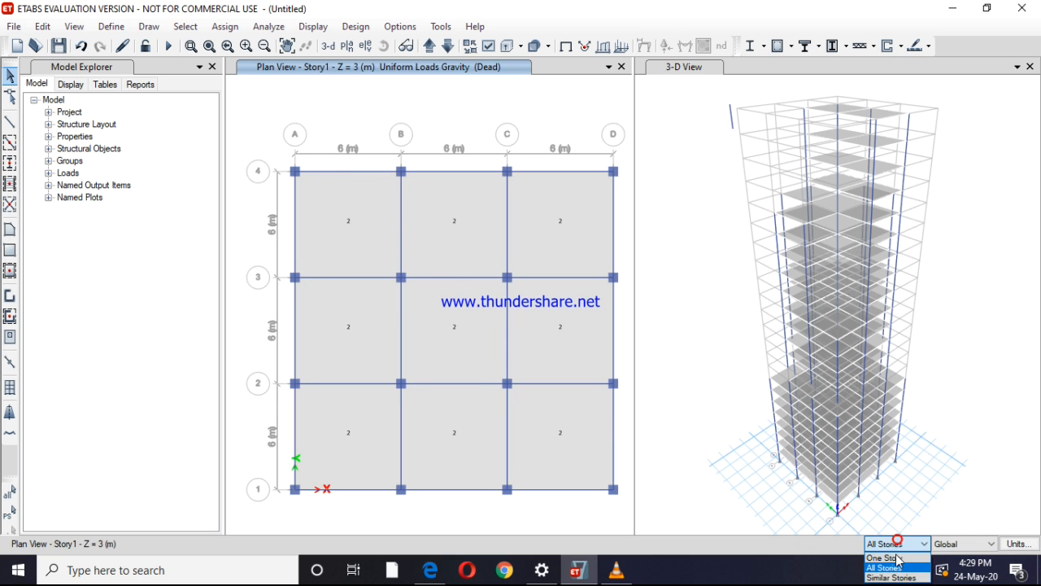
{"action": "left_click", "coordinate": [892, 574]}
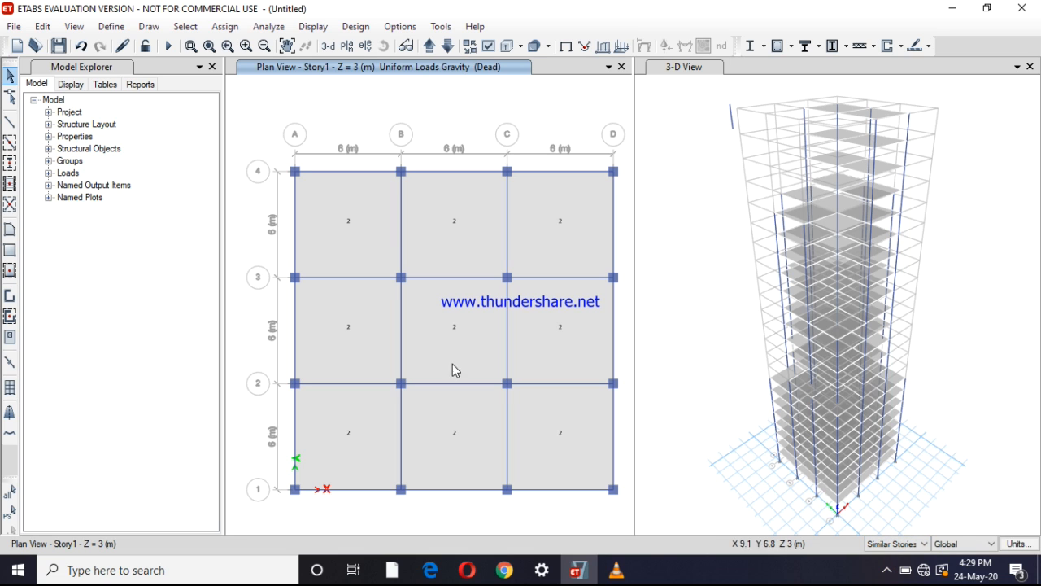
{"action": "left_click", "coordinate": [367, 242]}
{"action": "left_click", "coordinate": [447, 247]}
{"action": "left_click", "coordinate": [559, 243]}
{"action": "left_click", "coordinate": [579, 351]}
{"action": "left_click", "coordinate": [450, 340]}
{"action": "left_click", "coordinate": [373, 330]}
{"action": "left_click", "coordinate": [358, 411]}
{"action": "left_click", "coordinate": [560, 429]}
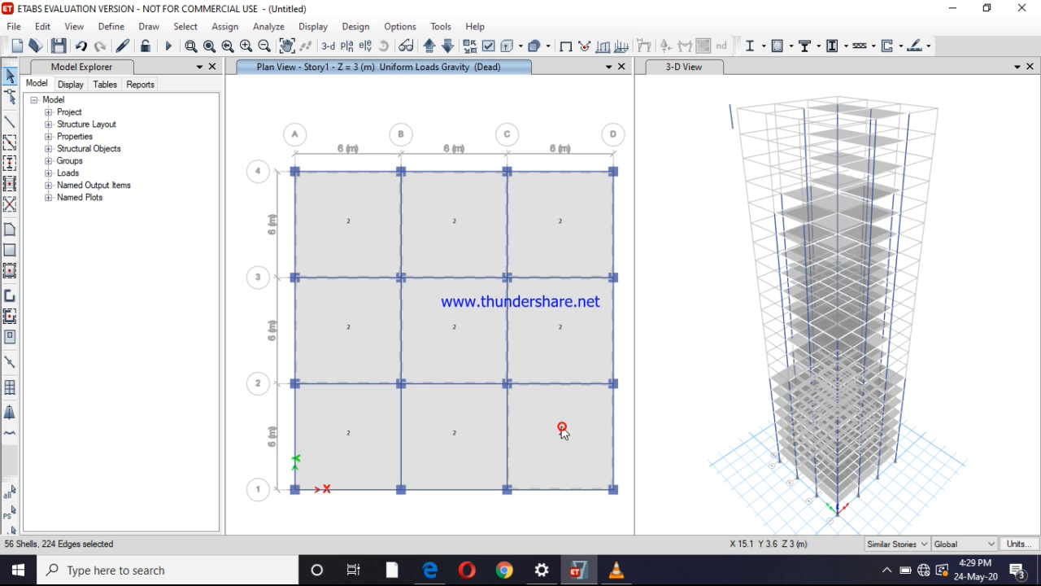
{"action": "left_click", "coordinate": [459, 445]}
{"action": "left_click", "coordinate": [345, 453]}
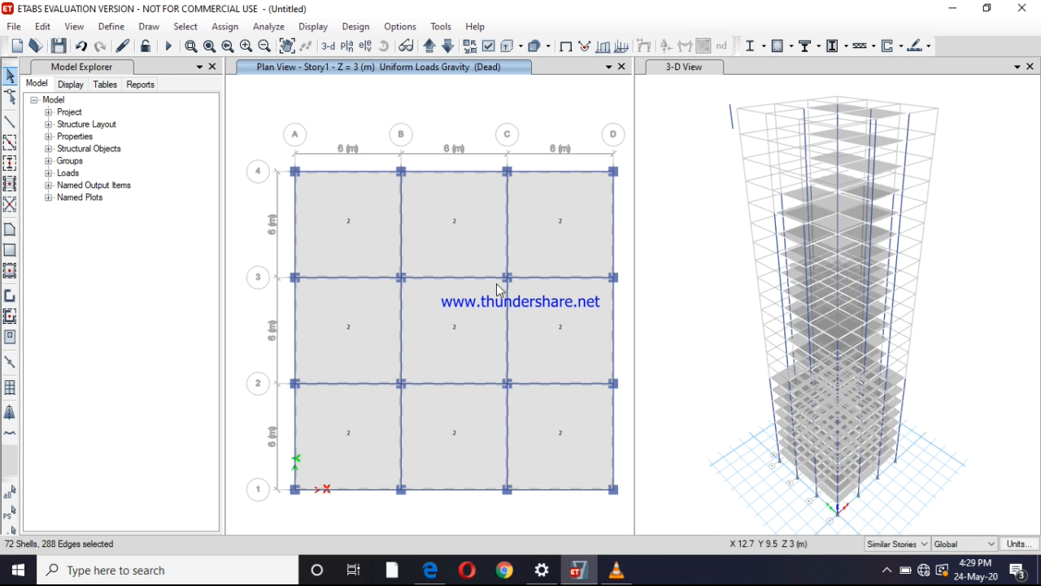
Check the live load in etabs.pdf and assign the selected slabs a uniform gravity shell load of 5 kN/m² in the Live pattern
{"action": "left_click", "coordinate": [219, 26]}
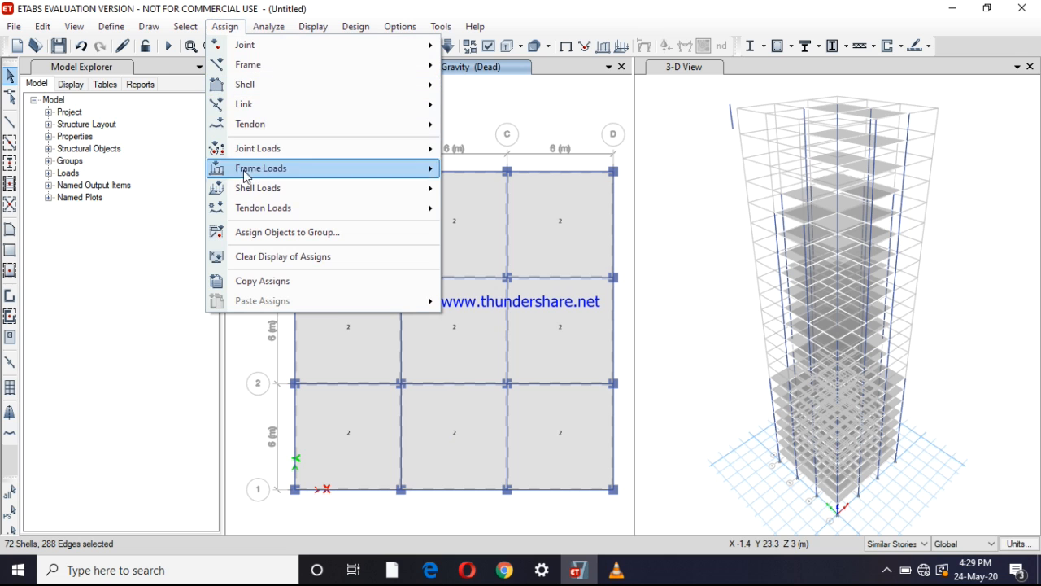
{"action": "mouse_move", "coordinate": [330, 189]}
{"action": "left_click", "coordinate": [476, 212]}
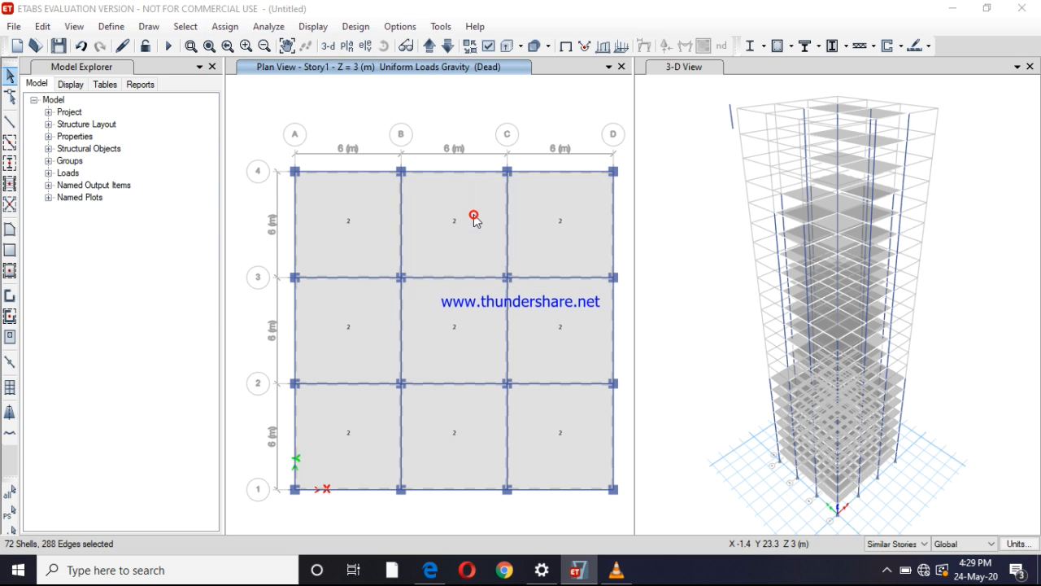
{"action": "left_click", "coordinate": [576, 239]}
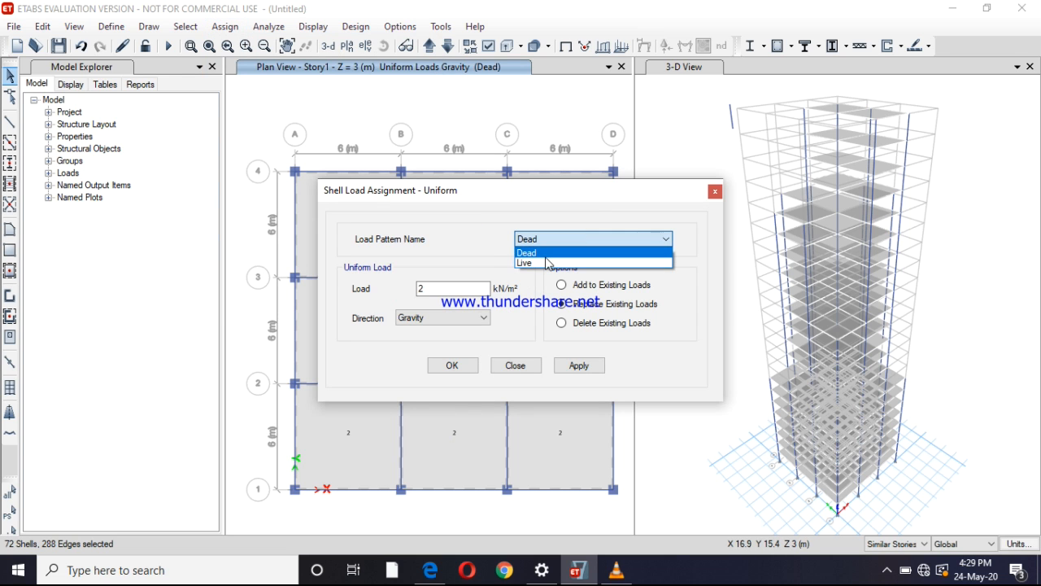
{"action": "left_click", "coordinate": [545, 262]}
{"action": "left_click", "coordinate": [446, 289]}
{"action": "left_click_drag", "start_coordinate": [428, 287], "coordinate": [407, 289]}
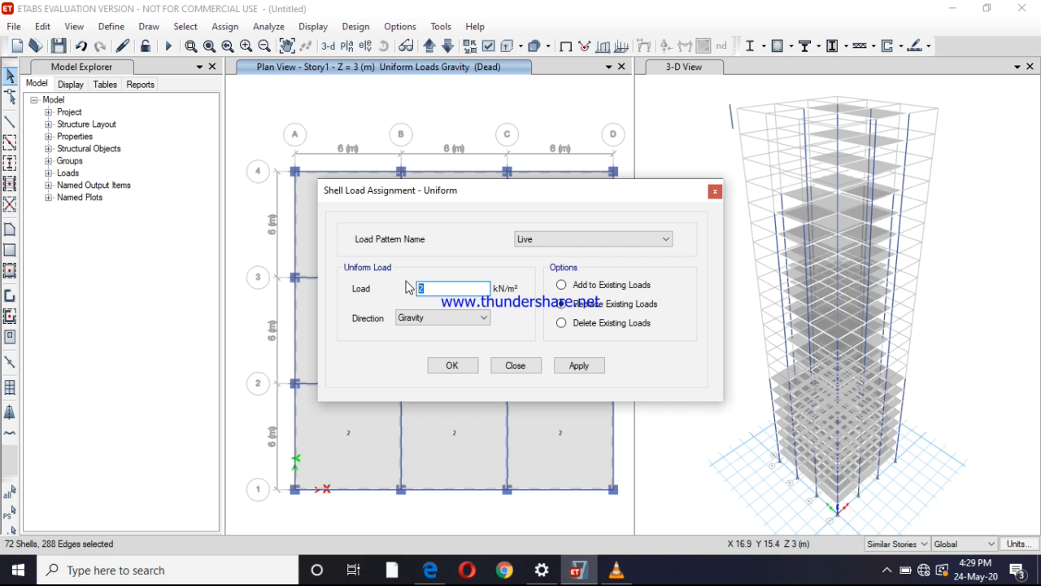
{"action": "left_click", "coordinate": [430, 569]}
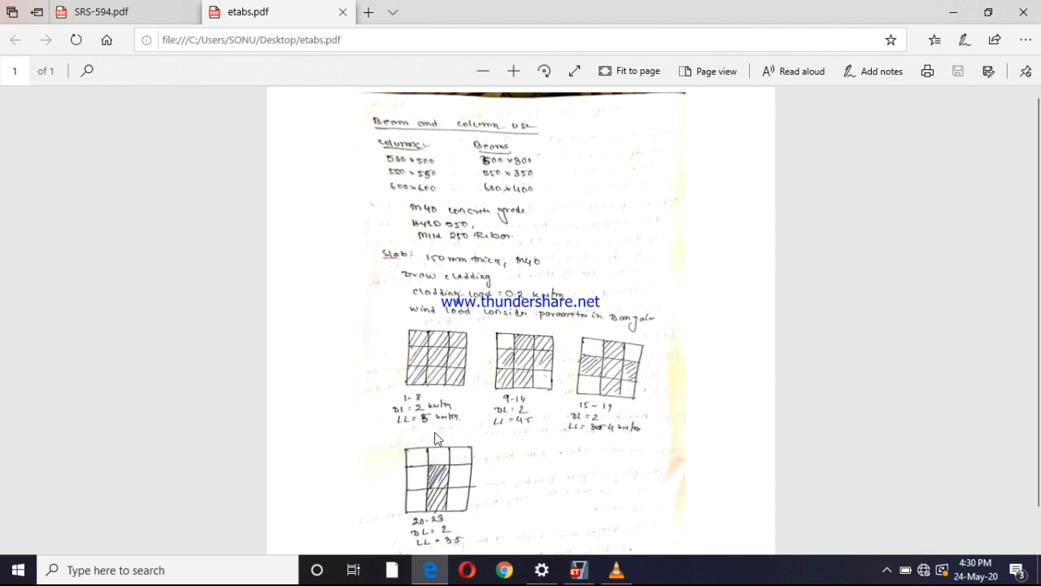
{"action": "left_click", "coordinate": [578, 569]}
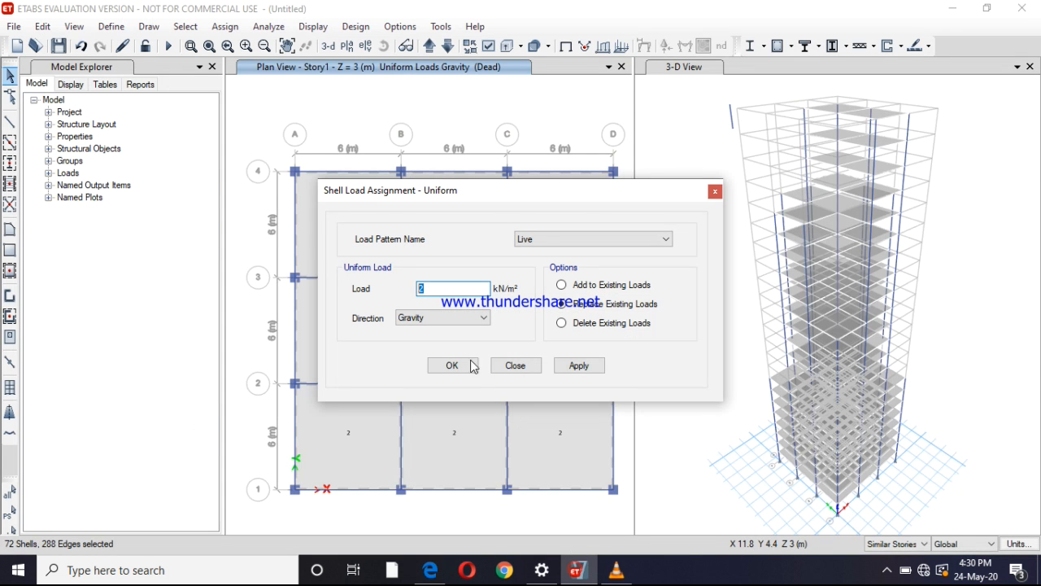
{"action": "type", "text": "5"}
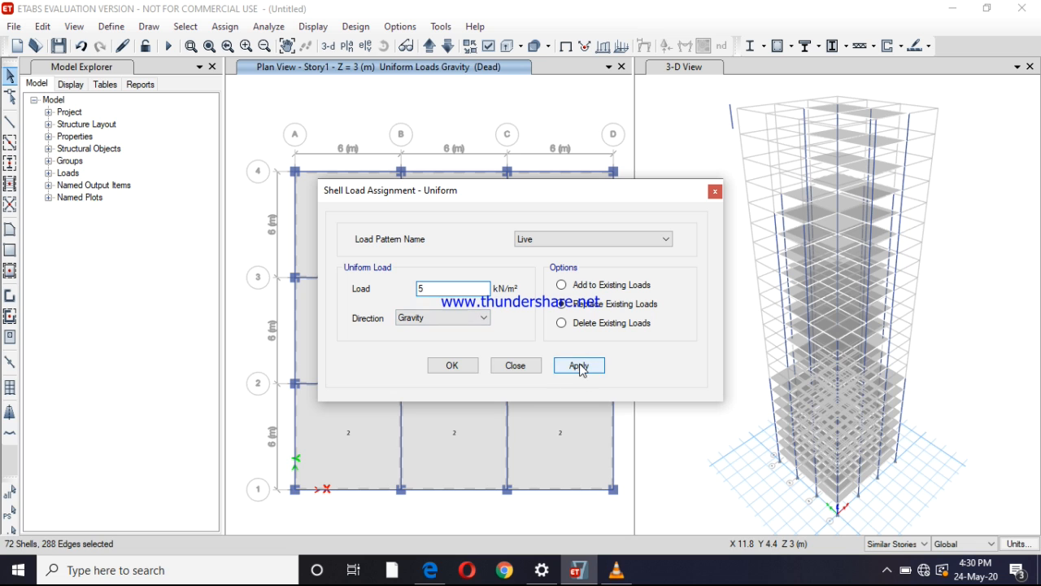
{"action": "left_click", "coordinate": [580, 367]}
{"action": "left_click", "coordinate": [458, 365]}
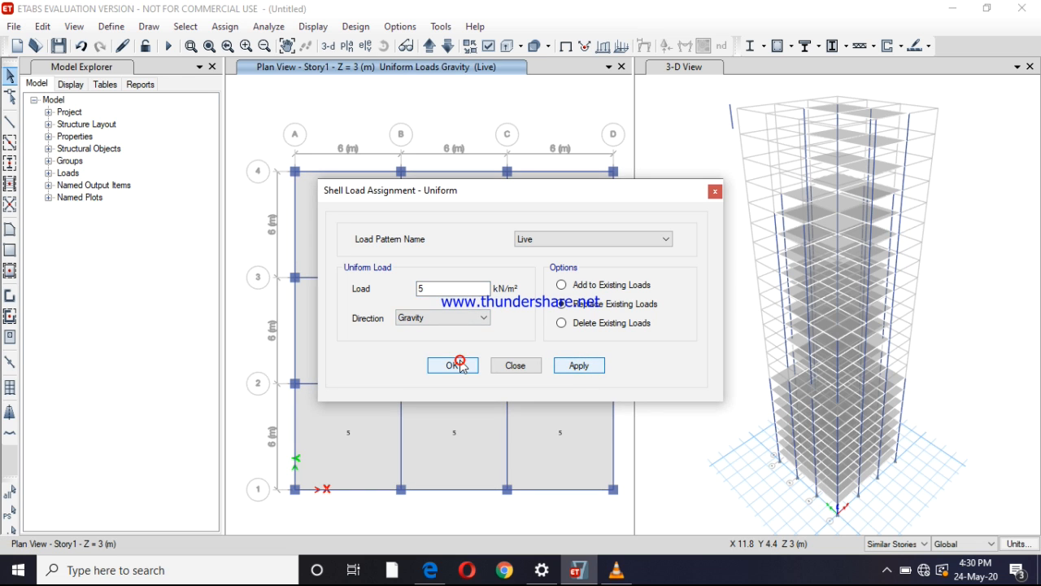
Move the plan view up through the stories and show the Story12 plan
{"action": "left_click", "coordinate": [430, 46]}
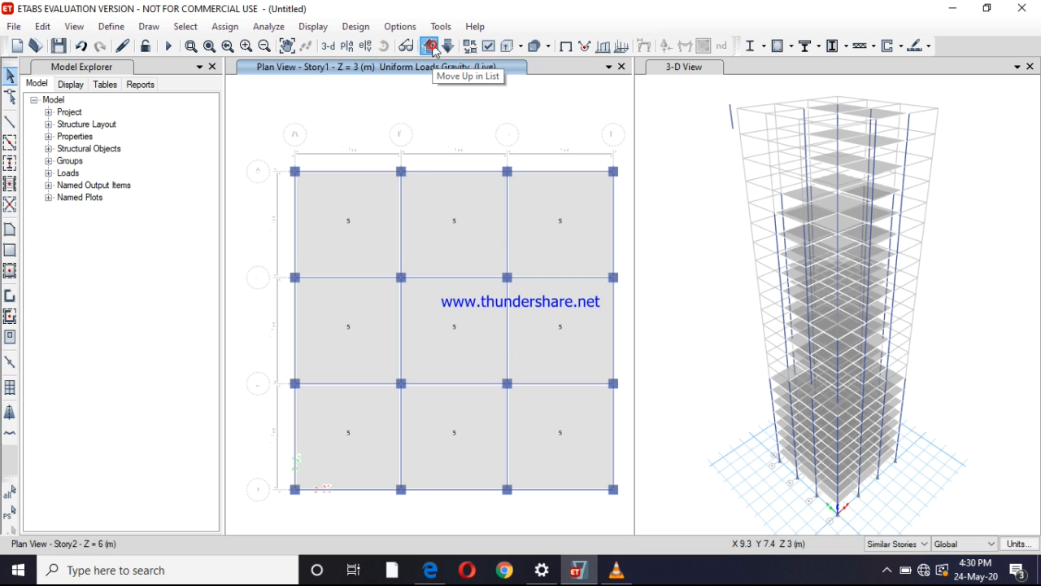
{"action": "left_click", "coordinate": [430, 47]}
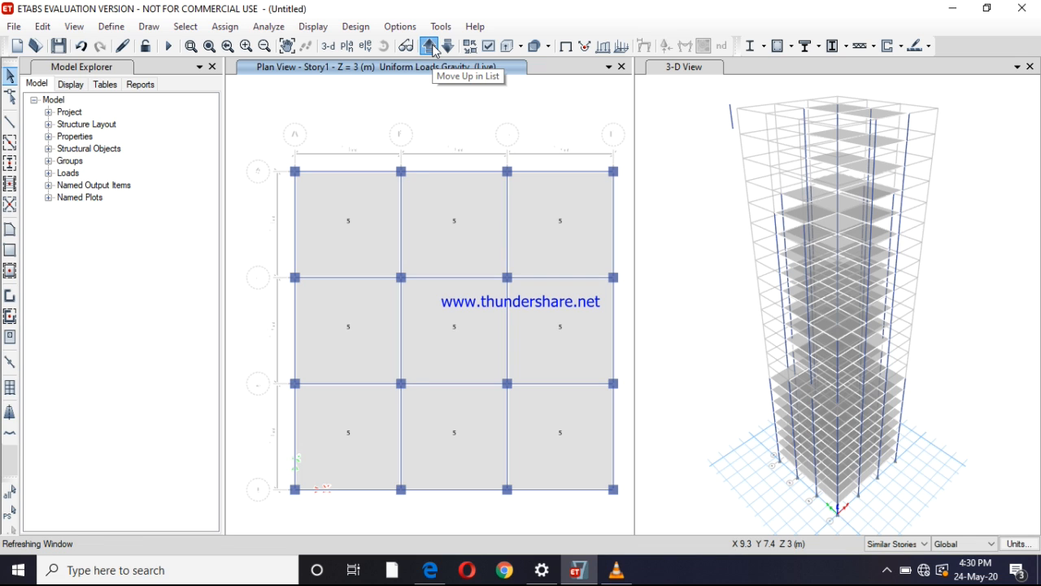
{"action": "left_click", "coordinate": [430, 47]}
{"action": "left_click", "coordinate": [433, 47]}
{"action": "left_click", "coordinate": [429, 46]}
{"action": "left_click", "coordinate": [430, 47]}
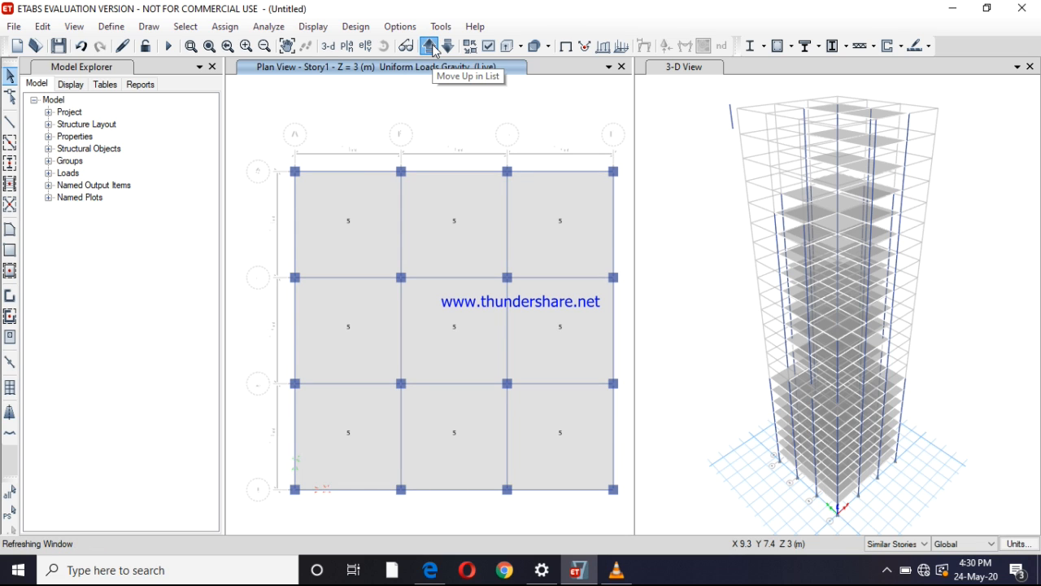
{"action": "left_click", "coordinate": [430, 46]}
{"action": "left_click", "coordinate": [433, 46]}
{"action": "left_click", "coordinate": [432, 46]}
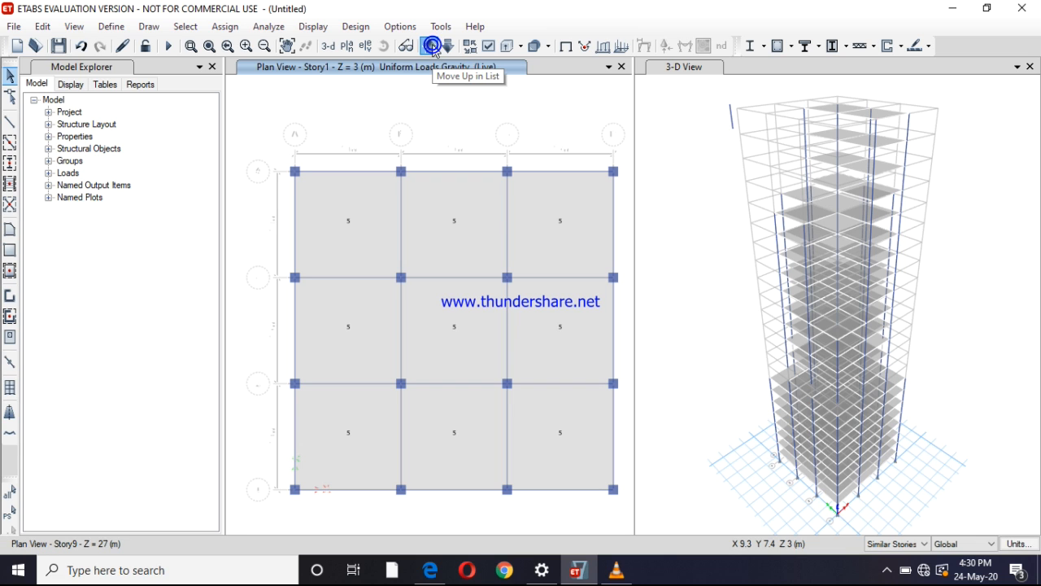
{"action": "left_click", "coordinate": [433, 46]}
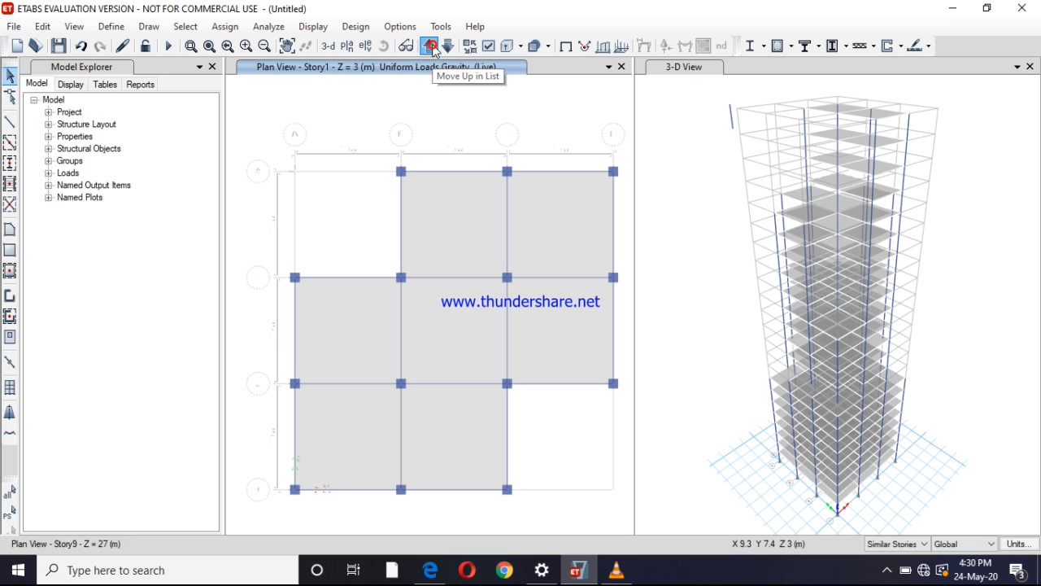
{"action": "left_click", "coordinate": [431, 47]}
{"action": "left_click", "coordinate": [431, 47]}
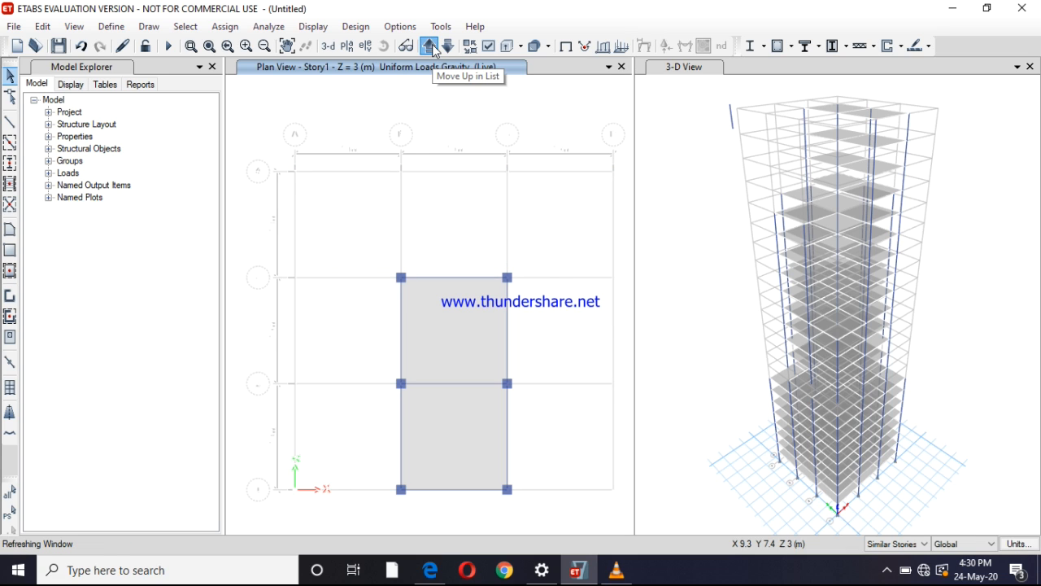
{"action": "left_click", "coordinate": [433, 46]}
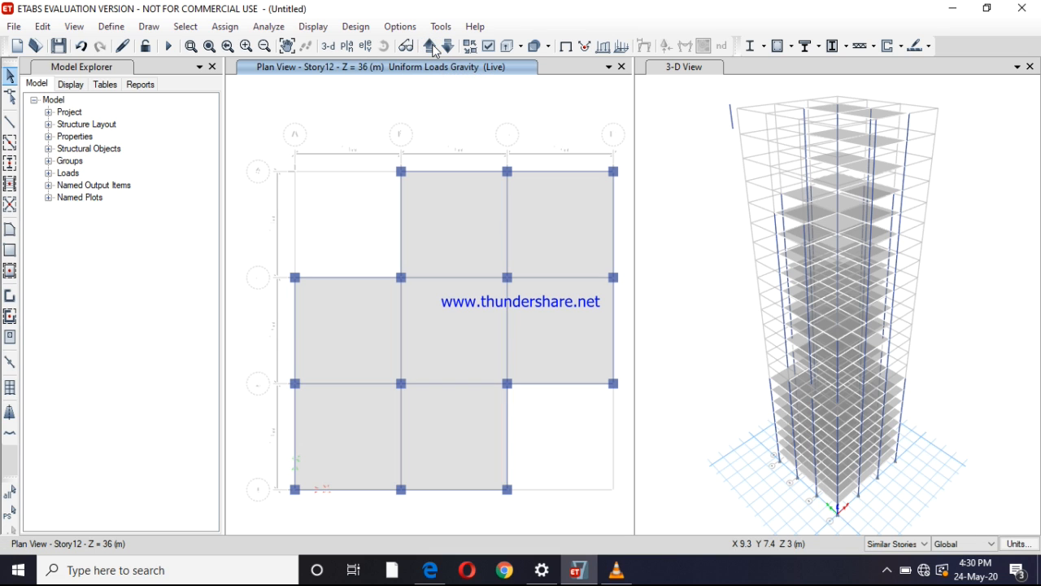
Select all seven slab bays on the Story12 plan across its similar stories
{"action": "left_click", "coordinate": [447, 248]}
{"action": "left_click", "coordinate": [573, 240]}
{"action": "left_click", "coordinate": [554, 340]}
{"action": "left_click", "coordinate": [480, 334]}
{"action": "left_click", "coordinate": [351, 324]}
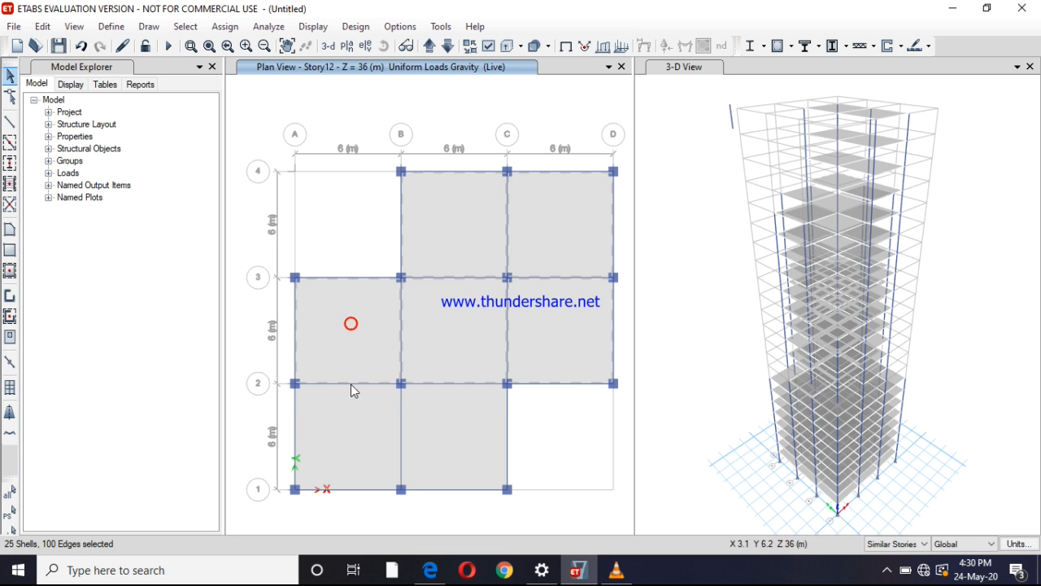
{"action": "left_click", "coordinate": [349, 414]}
{"action": "left_click", "coordinate": [428, 418]}
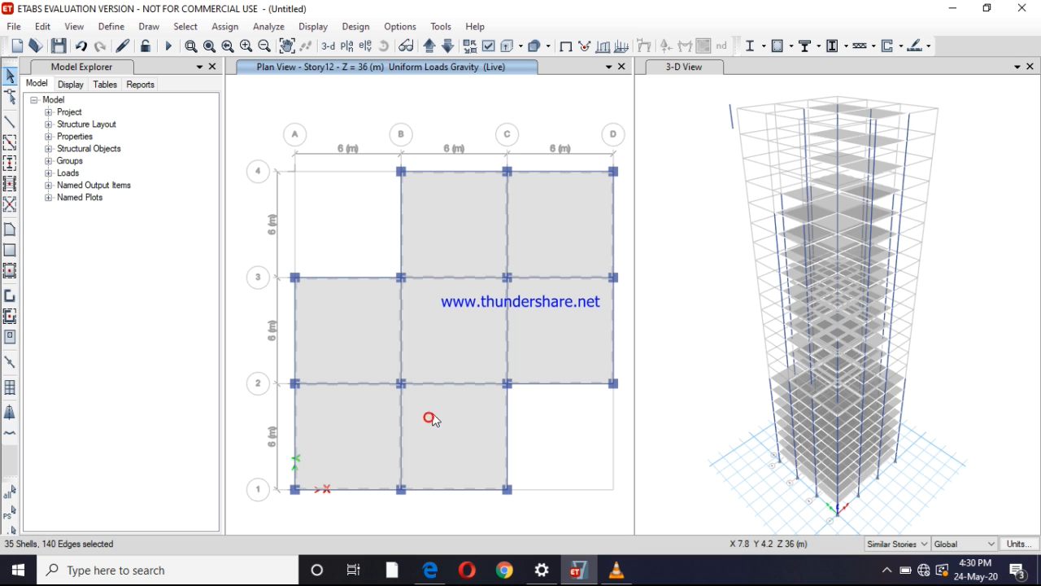
Check the live load in etabs.pdf and assign the selected slabs a uniform gravity shell load of 4.5 kN/m² in the Live pattern
{"action": "left_click", "coordinate": [224, 26]}
{"action": "mouse_move", "coordinate": [324, 197]}
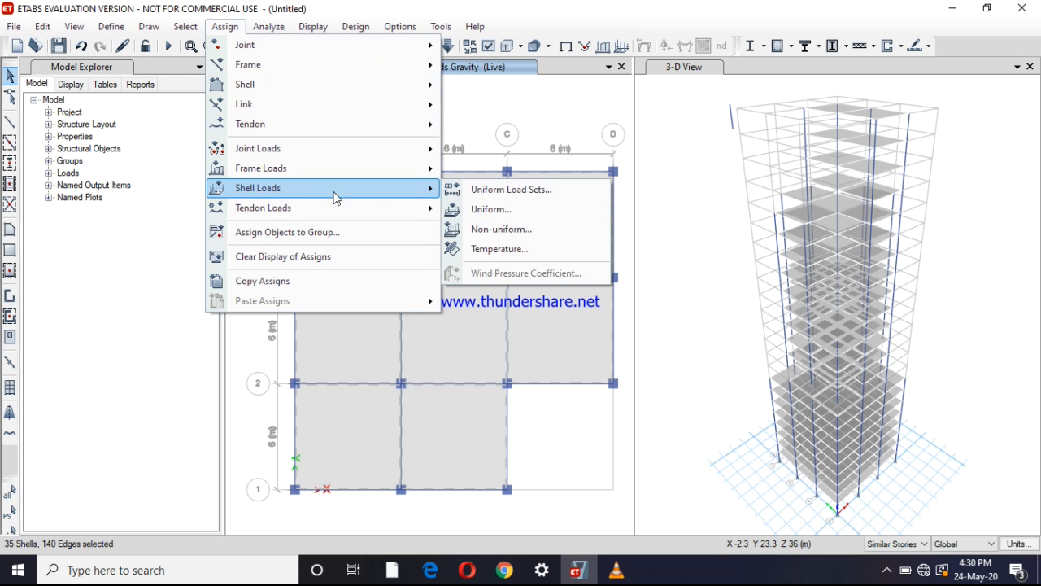
{"action": "left_click", "coordinate": [480, 211]}
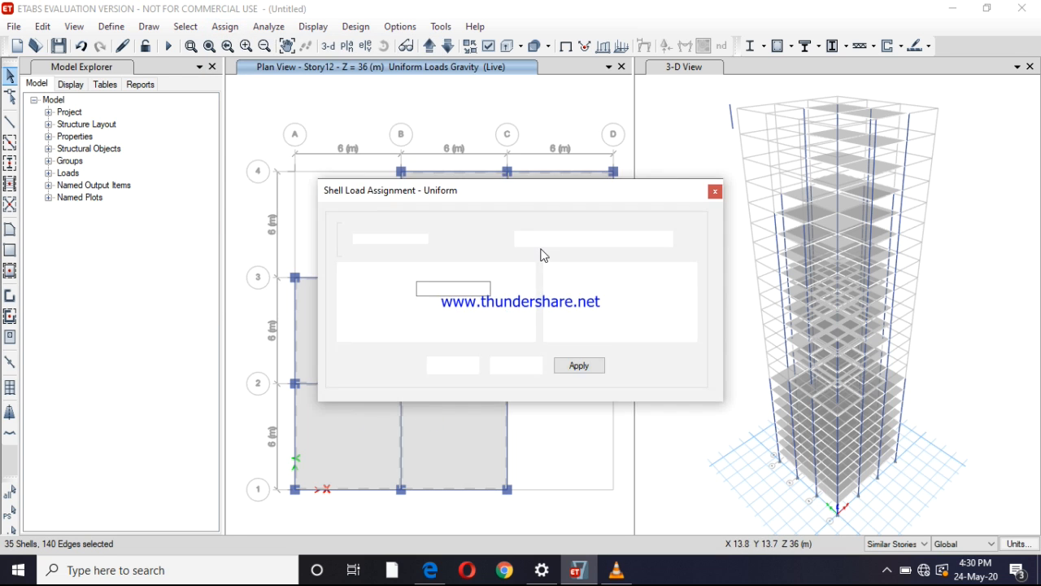
{"action": "double_click", "coordinate": [440, 287]}
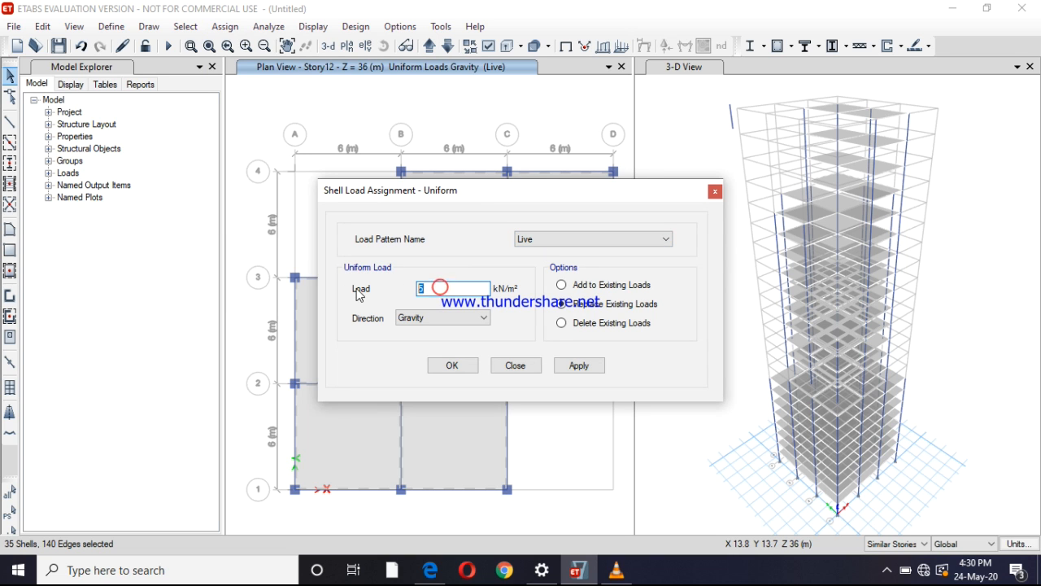
{"action": "left_click", "coordinate": [430, 569]}
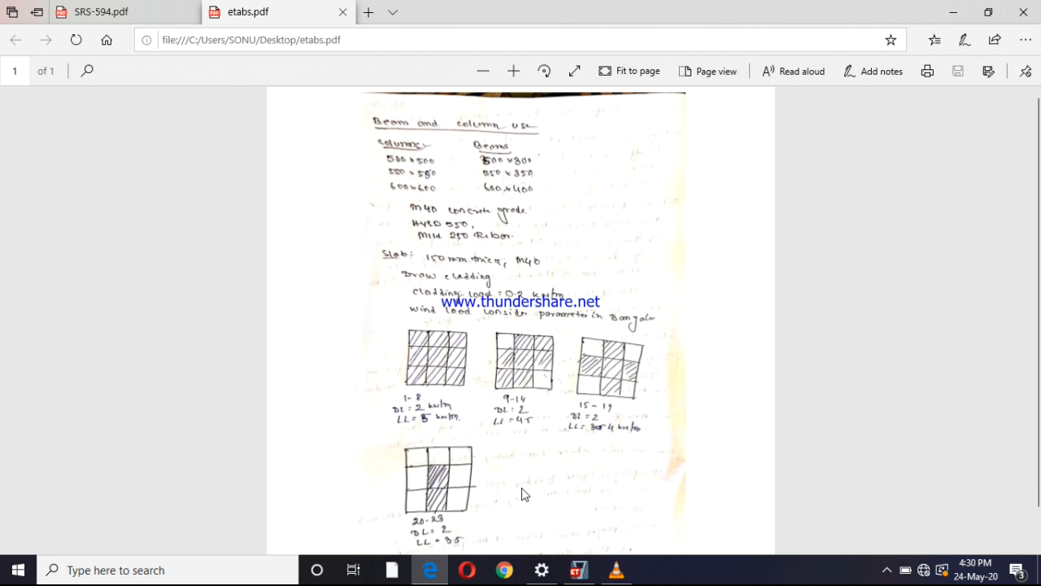
{"action": "left_click", "coordinate": [578, 569]}
{"action": "type", "text": "4.5"}
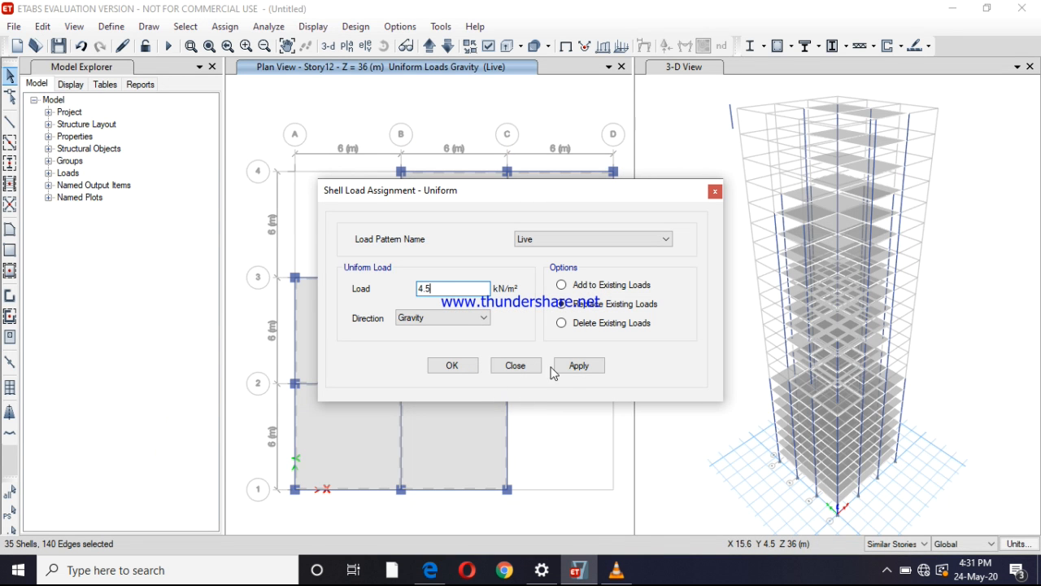
{"action": "left_click", "coordinate": [576, 368]}
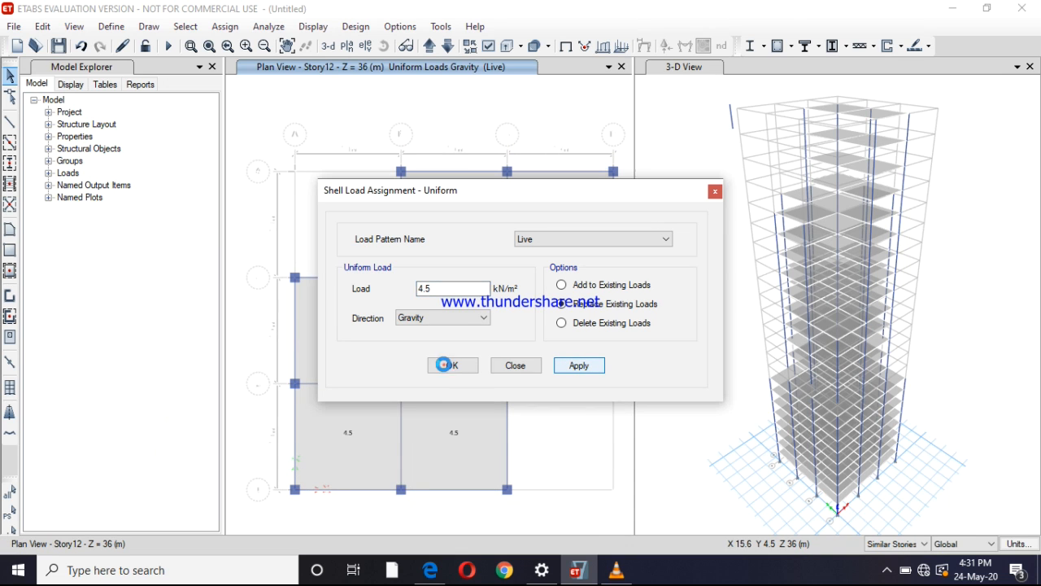
{"action": "left_click", "coordinate": [446, 367]}
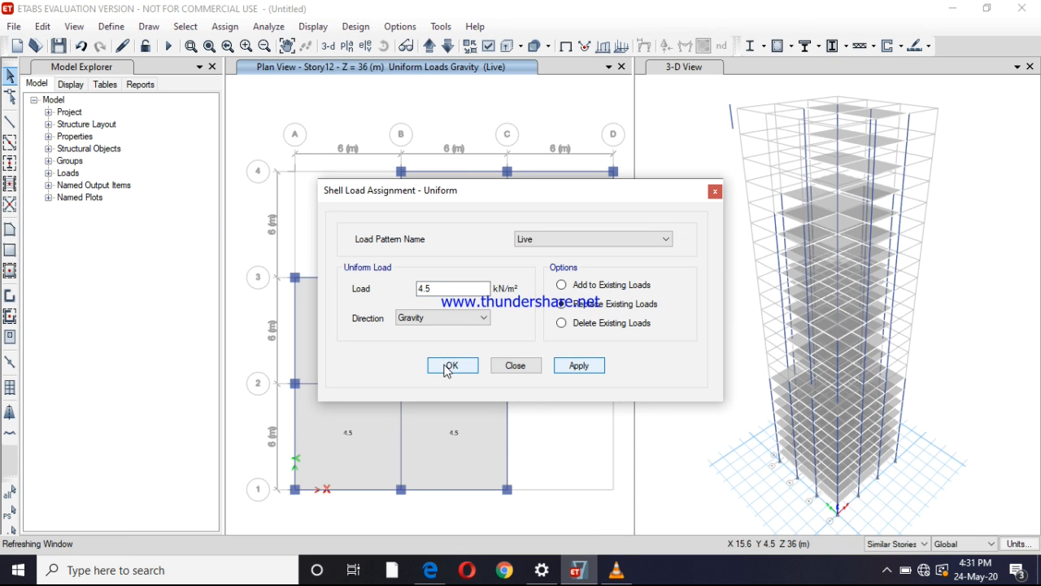
Show the Story17 plan and select all five slab bays of its cross-shaped floor
{"action": "left_click", "coordinate": [428, 47]}
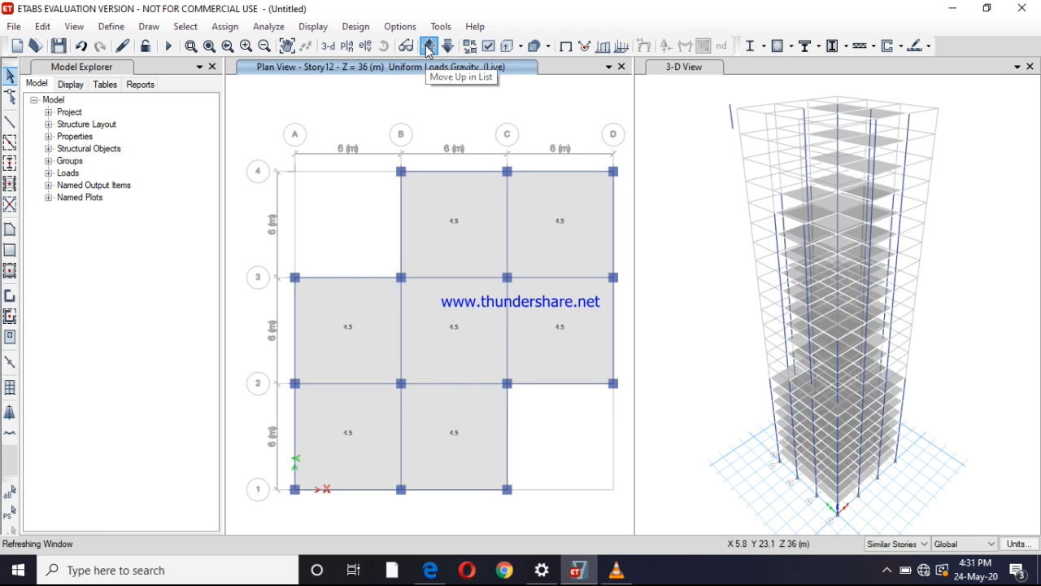
{"action": "left_click", "coordinate": [429, 47]}
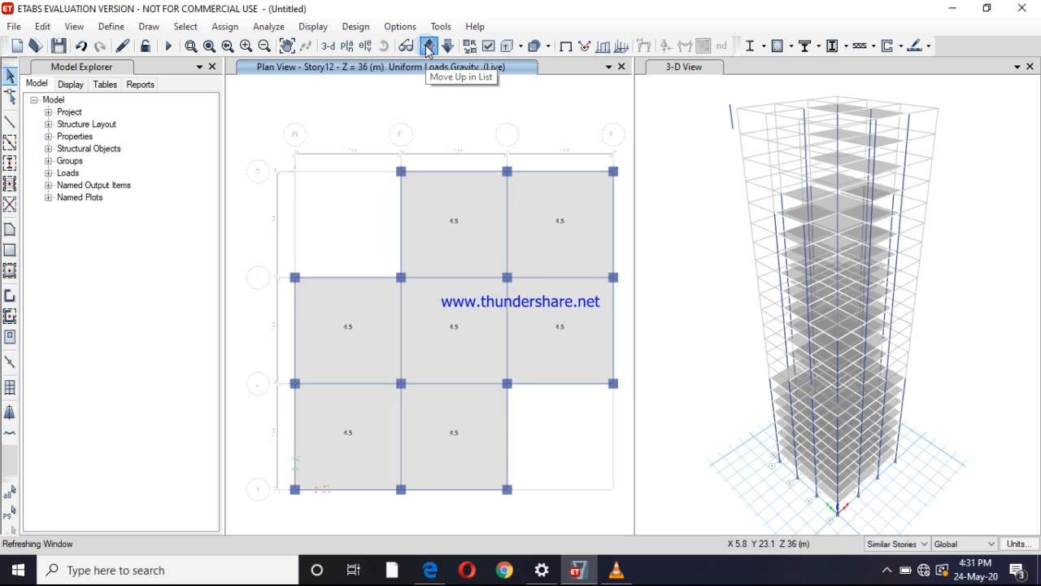
{"action": "left_click", "coordinate": [429, 47]}
{"action": "left_click", "coordinate": [429, 47]}
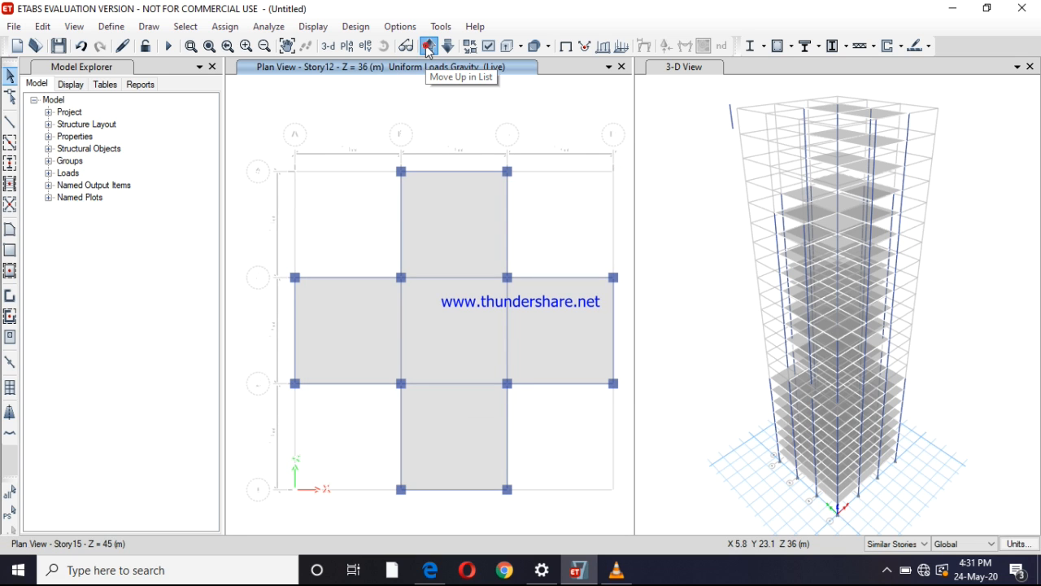
{"action": "left_click", "coordinate": [428, 47]}
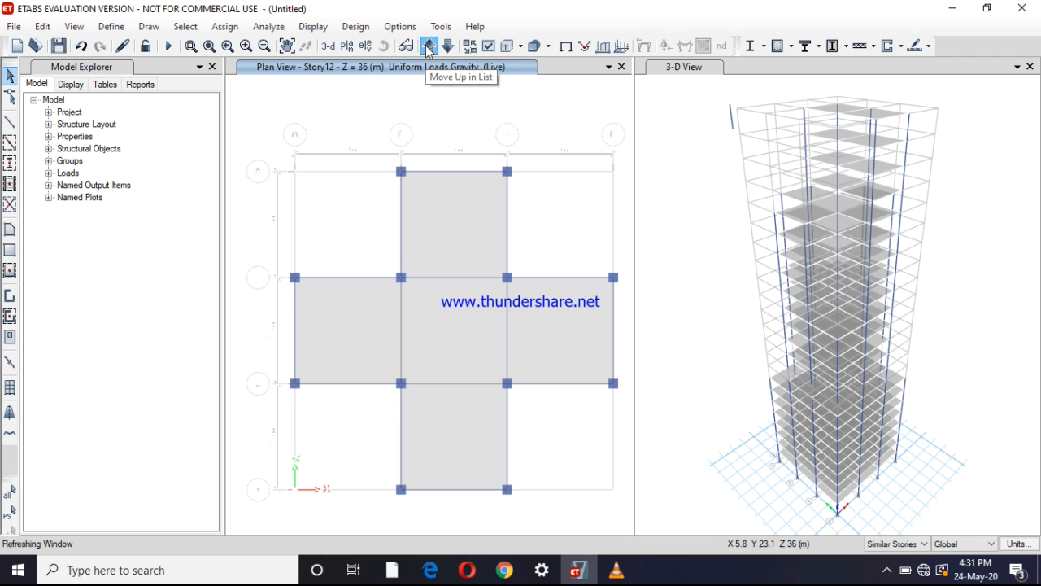
{"action": "left_click", "coordinate": [428, 47]}
{"action": "left_click", "coordinate": [428, 47]}
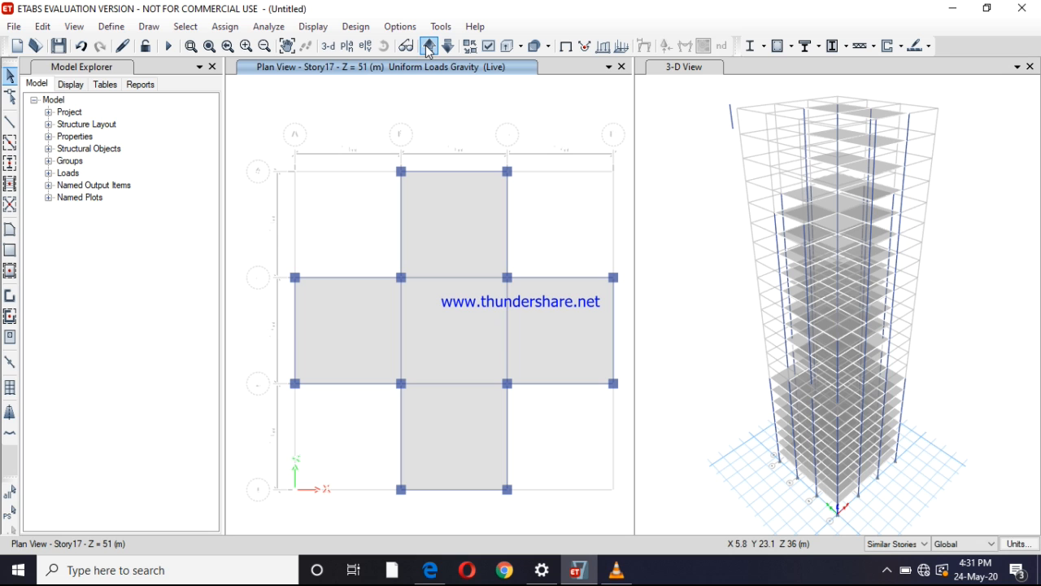
{"action": "left_click", "coordinate": [459, 210]}
{"action": "left_click", "coordinate": [463, 317]}
{"action": "left_click", "coordinate": [355, 340]}
{"action": "left_click", "coordinate": [536, 329]}
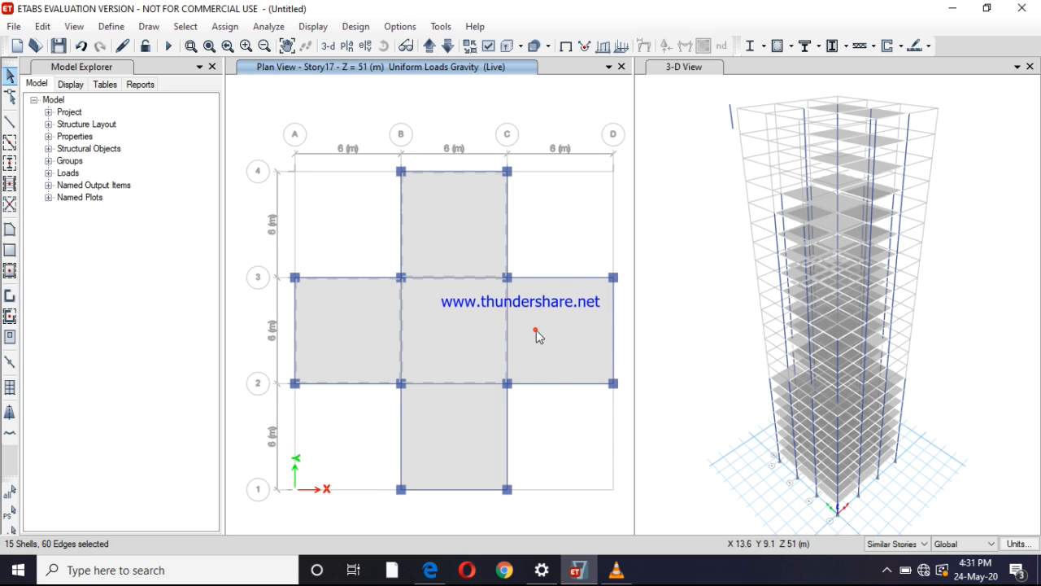
{"action": "left_click", "coordinate": [460, 427]}
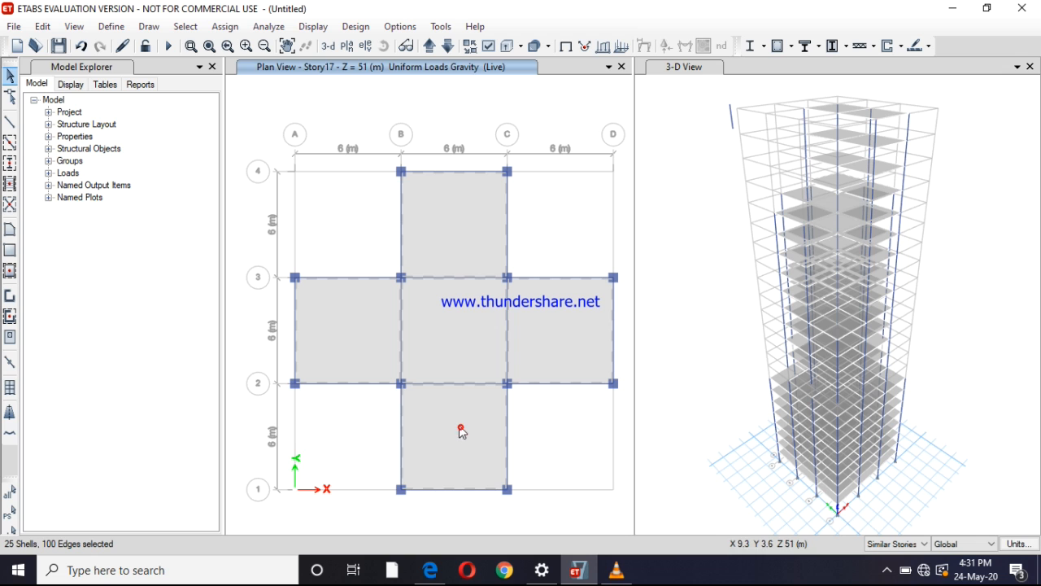
Assign the selected cross-shaped floor slabs a uniform gravity shell load of 4 kN/m² in the Live pattern
{"action": "left_click", "coordinate": [223, 29]}
{"action": "mouse_move", "coordinate": [403, 199]}
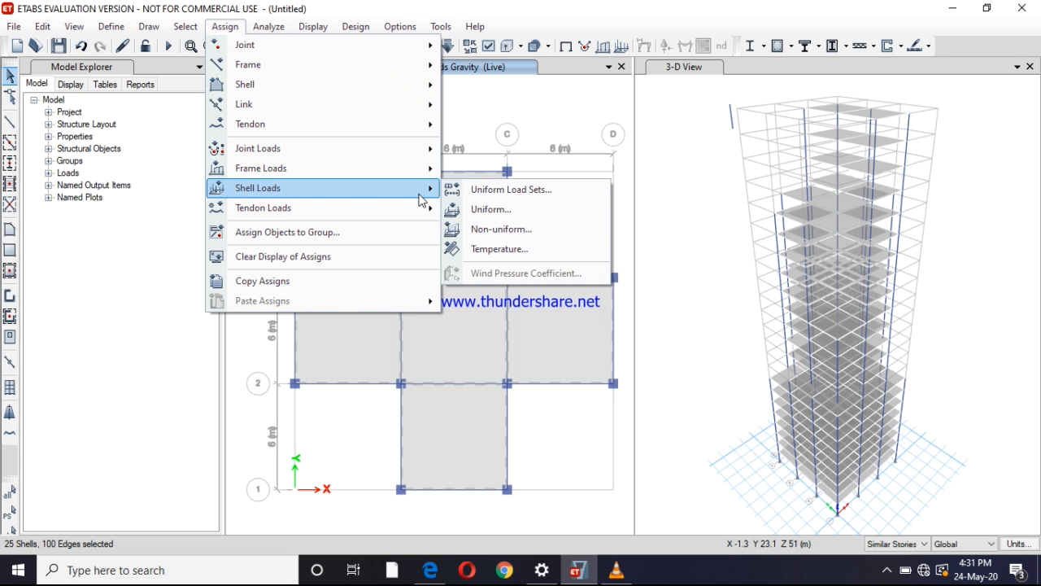
{"action": "left_click", "coordinate": [484, 211]}
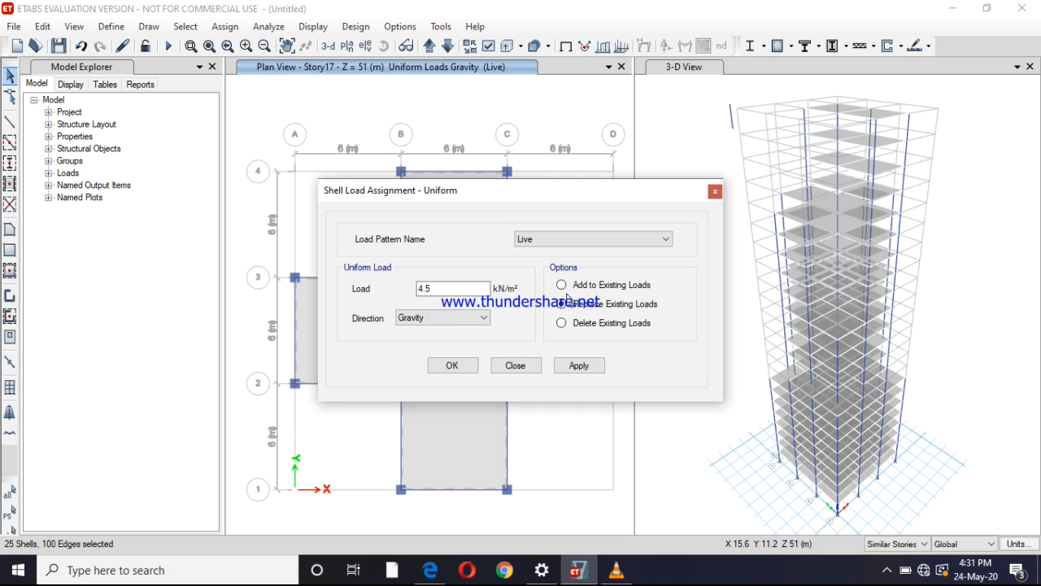
{"action": "left_click_drag", "start_coordinate": [449, 292], "coordinate": [365, 294]}
{"action": "type", "text": "4"}
{"action": "left_click", "coordinate": [572, 366]}
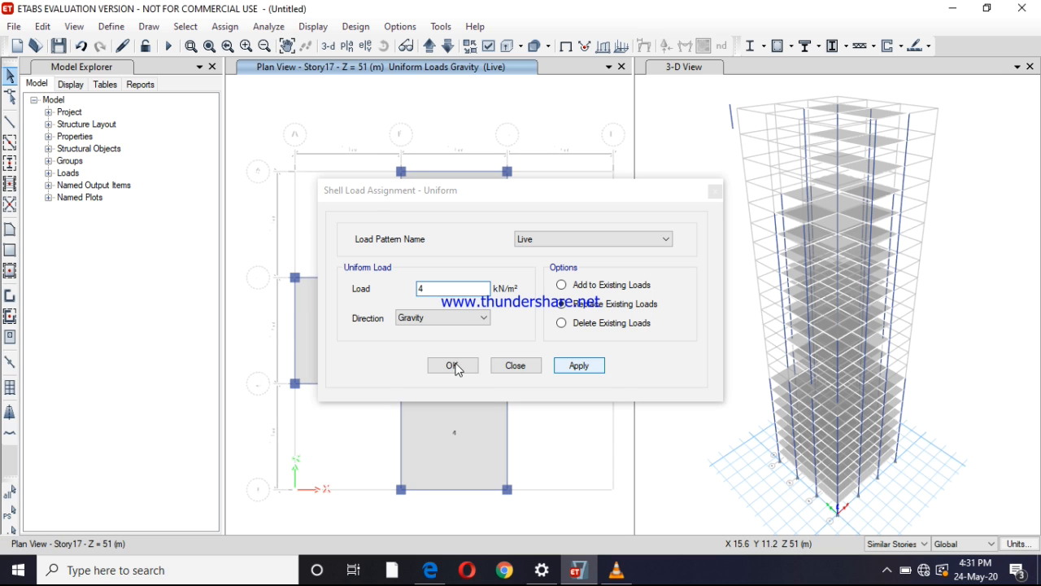
{"action": "left_click", "coordinate": [454, 367]}
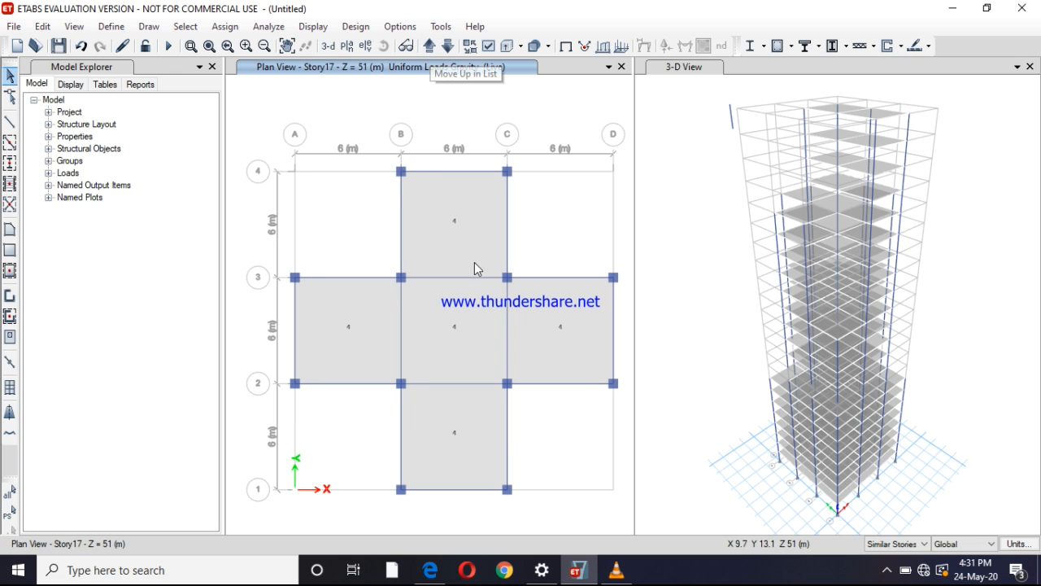
Show the Story21 plan and select both slab bays between grid lines B and C
{"action": "left_click", "coordinate": [432, 45]}
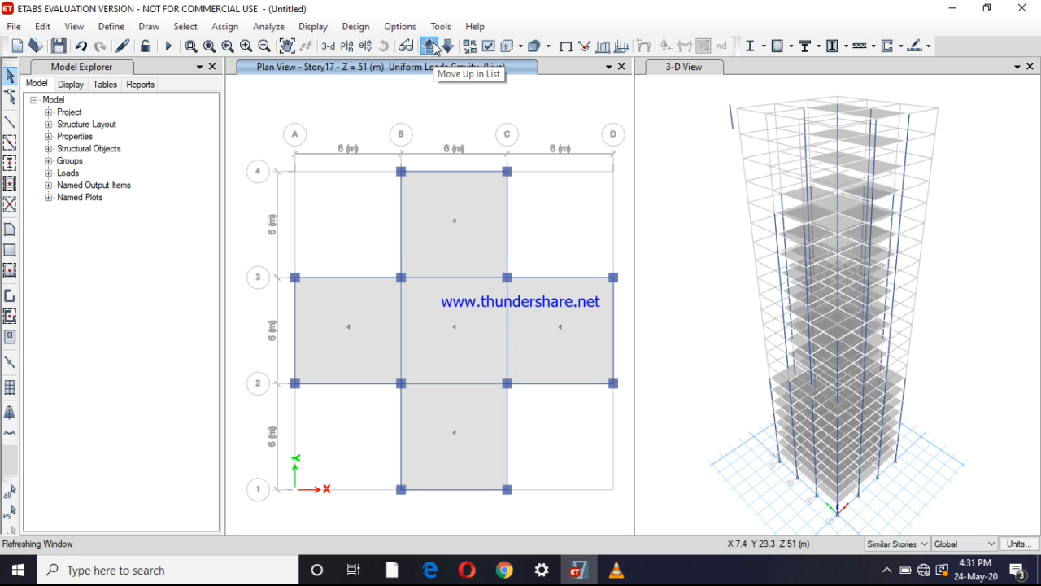
{"action": "left_click", "coordinate": [432, 46]}
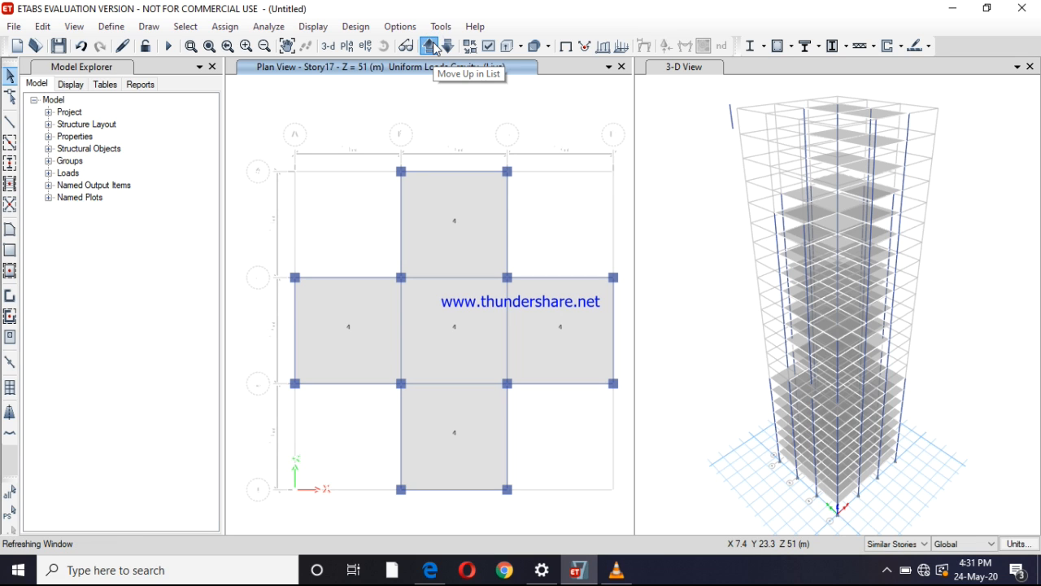
{"action": "left_click", "coordinate": [432, 45]}
{"action": "left_click", "coordinate": [432, 45]}
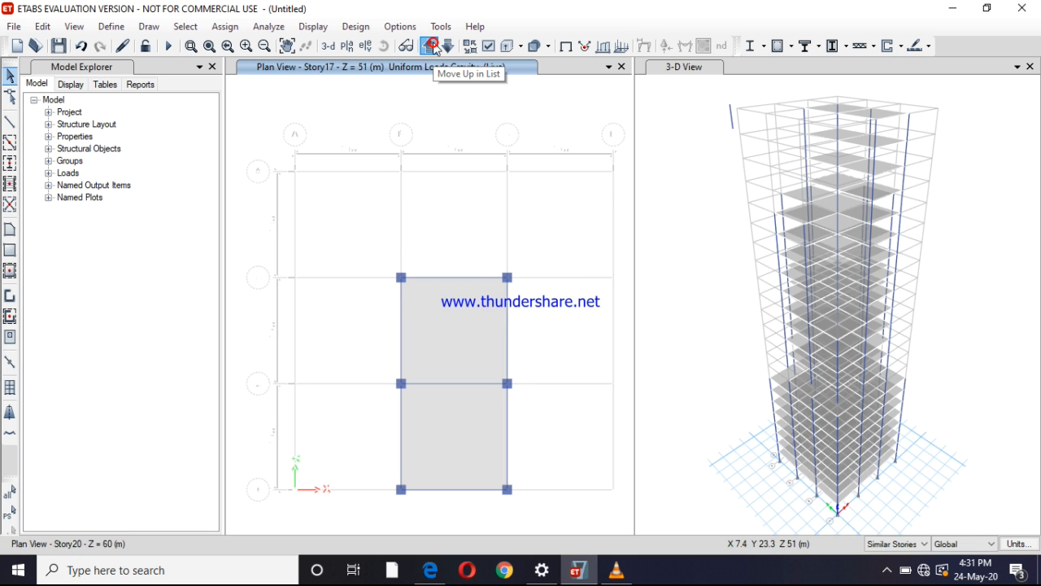
{"action": "left_click", "coordinate": [434, 45]}
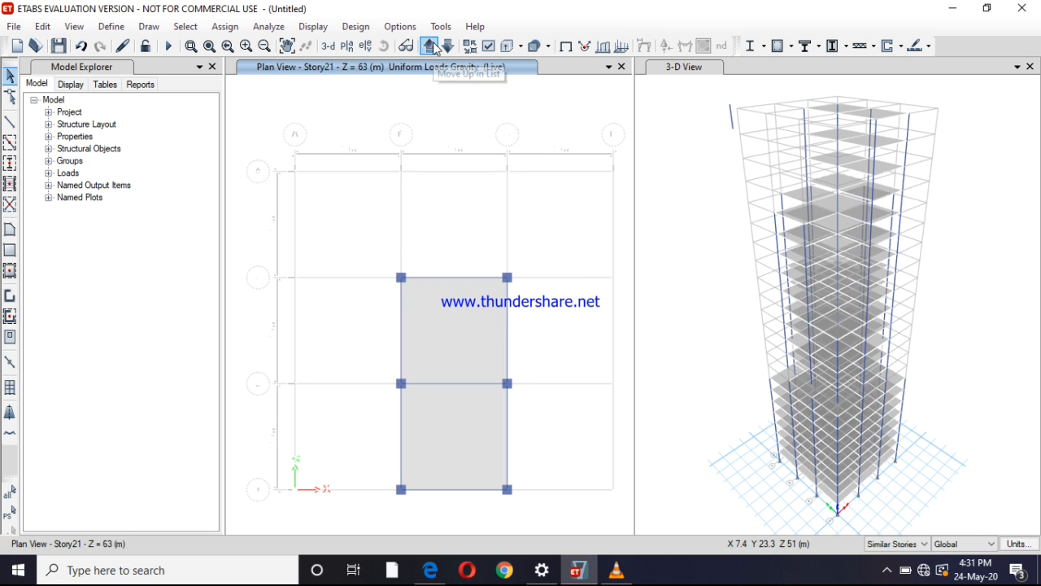
{"action": "left_click", "coordinate": [457, 348]}
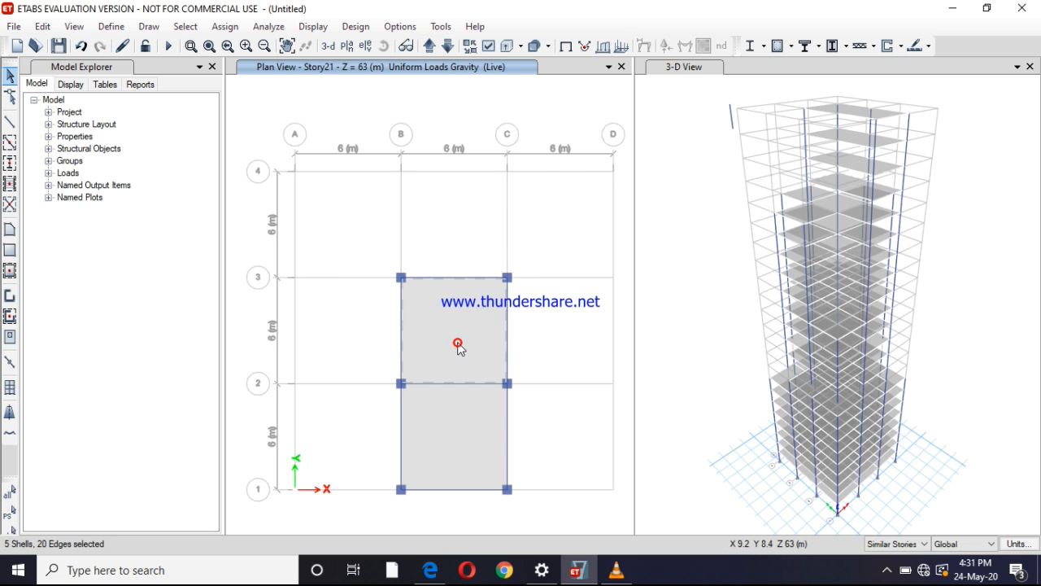
{"action": "left_click", "coordinate": [440, 436]}
Assign the two selected slab bays a uniform gravity shell load of 3.5 kN/m² in the Live pattern
{"action": "left_click", "coordinate": [242, 31]}
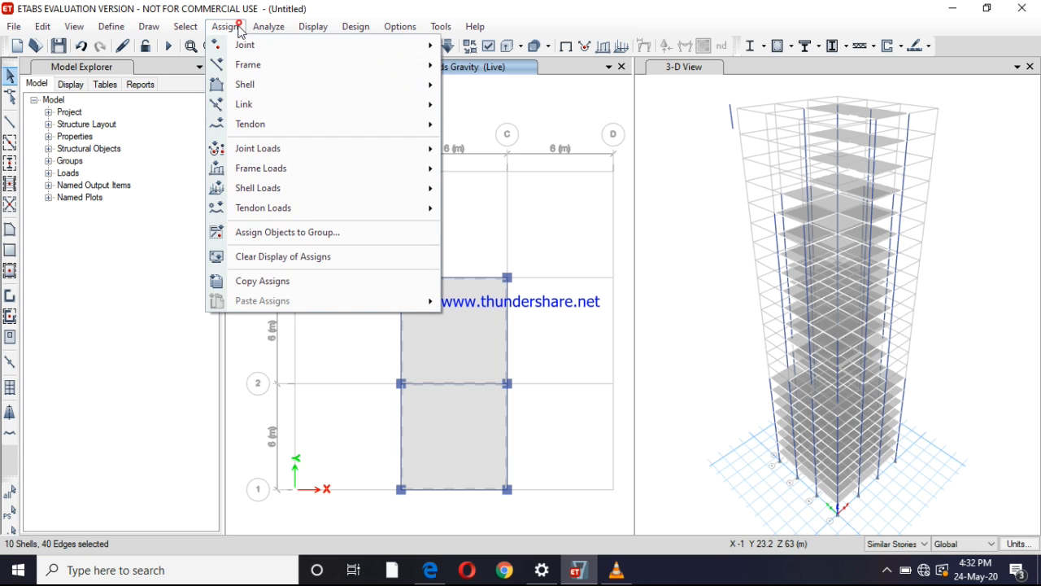
{"action": "mouse_move", "coordinate": [333, 202]}
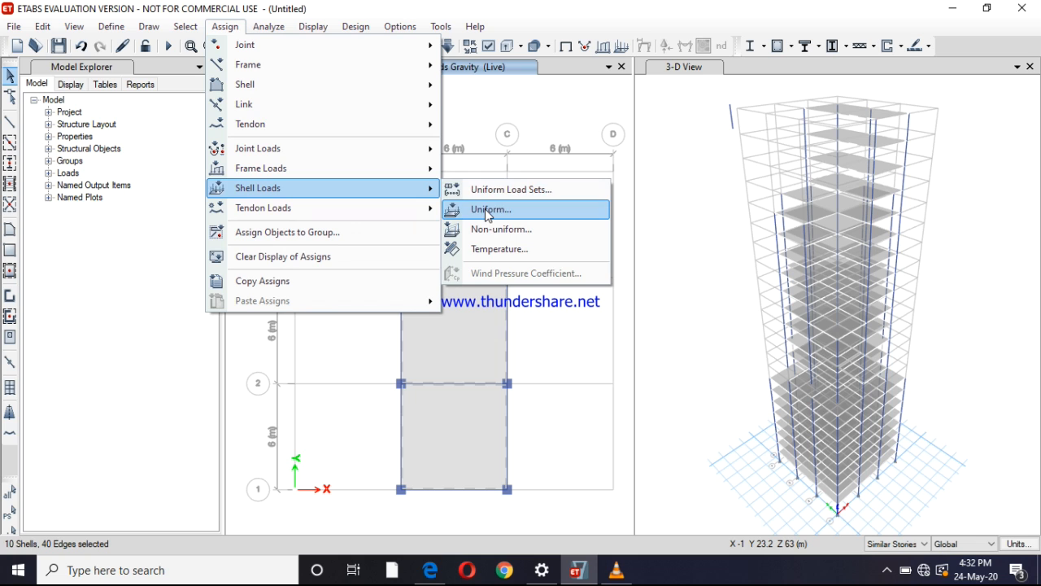
{"action": "left_click", "coordinate": [488, 210]}
{"action": "double_click", "coordinate": [435, 293]}
{"action": "type", "text": "3.5"}
{"action": "left_click", "coordinate": [578, 365]}
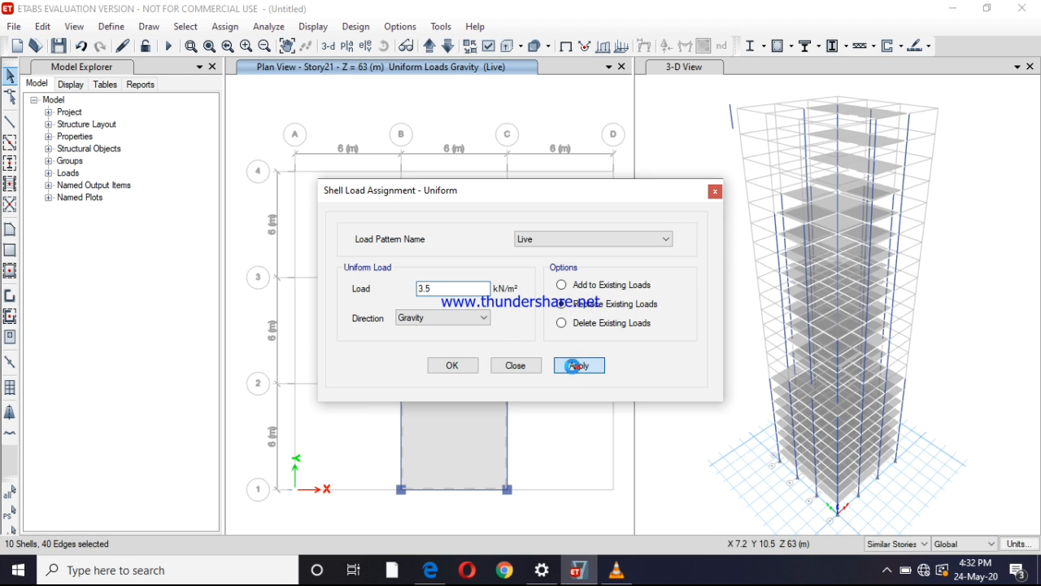
{"action": "left_click", "coordinate": [451, 368]}
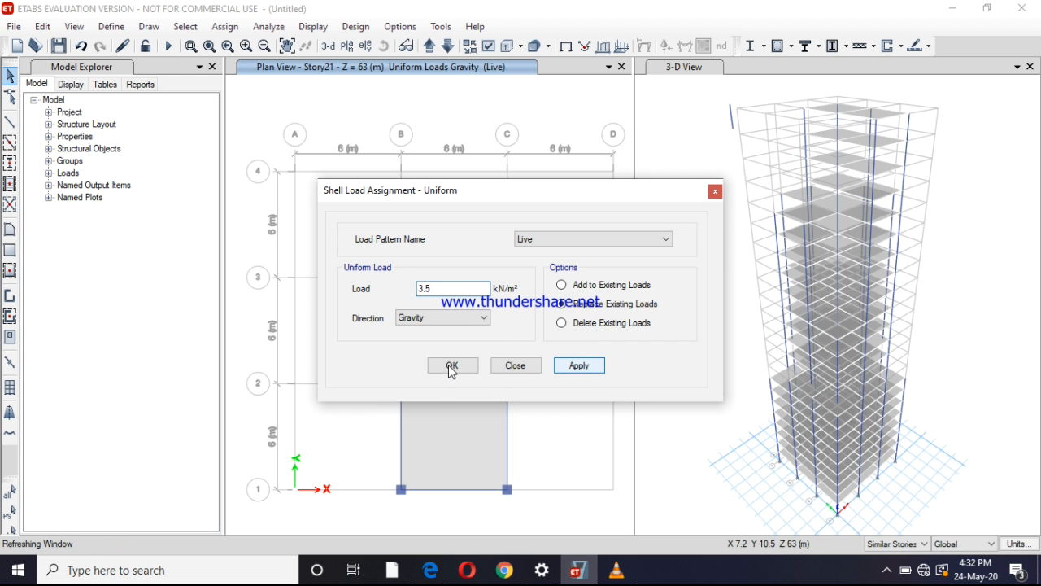
{"action": "left_click", "coordinate": [452, 368]}
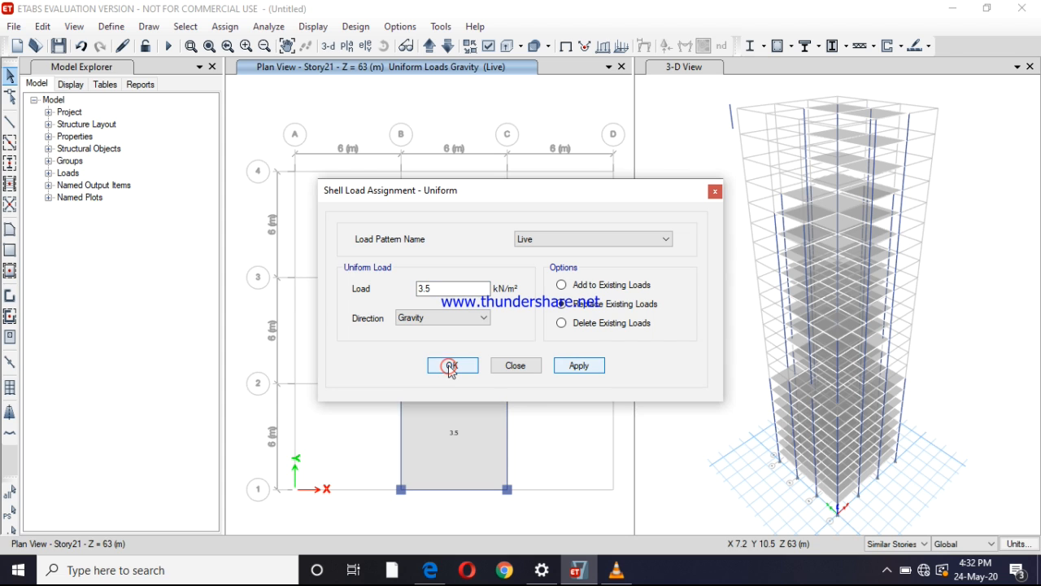
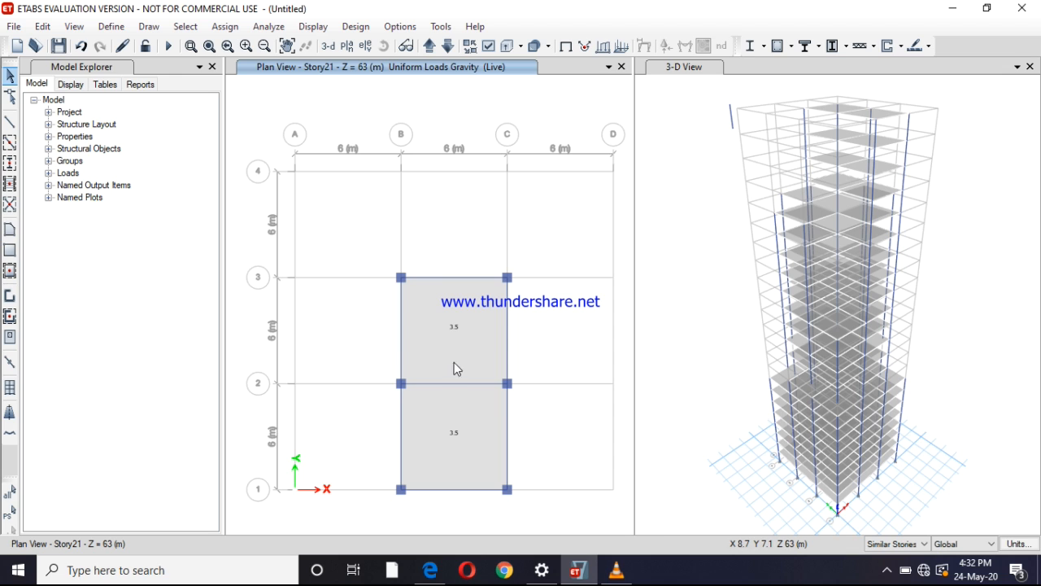
Show the Story1 plan and select all twelve perimeter beams along grid lines 1, 4, A and D
{"action": "left_click", "coordinate": [429, 46]}
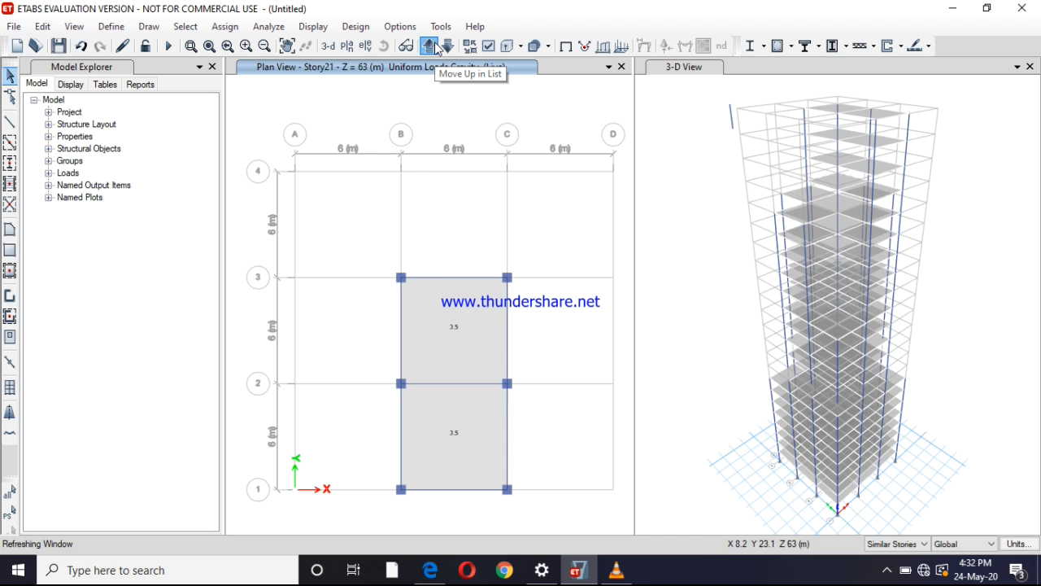
{"action": "left_click", "coordinate": [429, 46]}
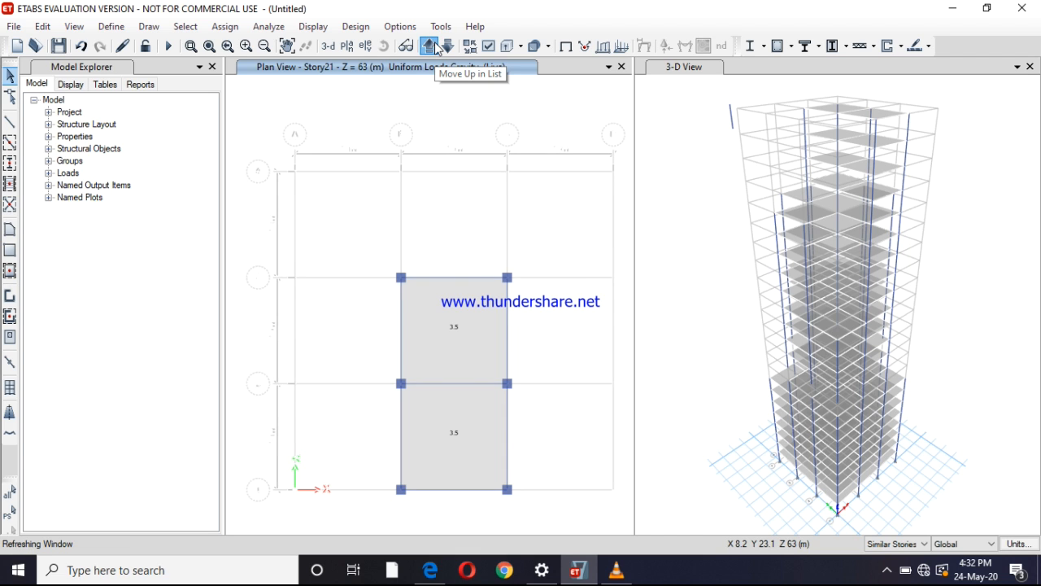
{"action": "left_click", "coordinate": [435, 48]}
{"action": "left_click", "coordinate": [436, 48]}
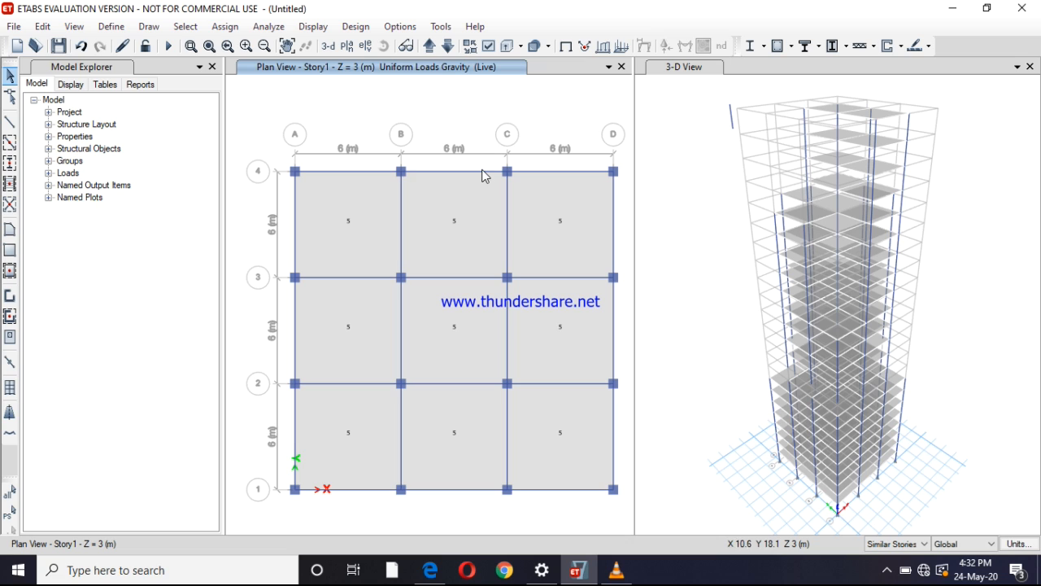
{"action": "left_click", "coordinate": [366, 170]}
{"action": "left_click", "coordinate": [366, 171]}
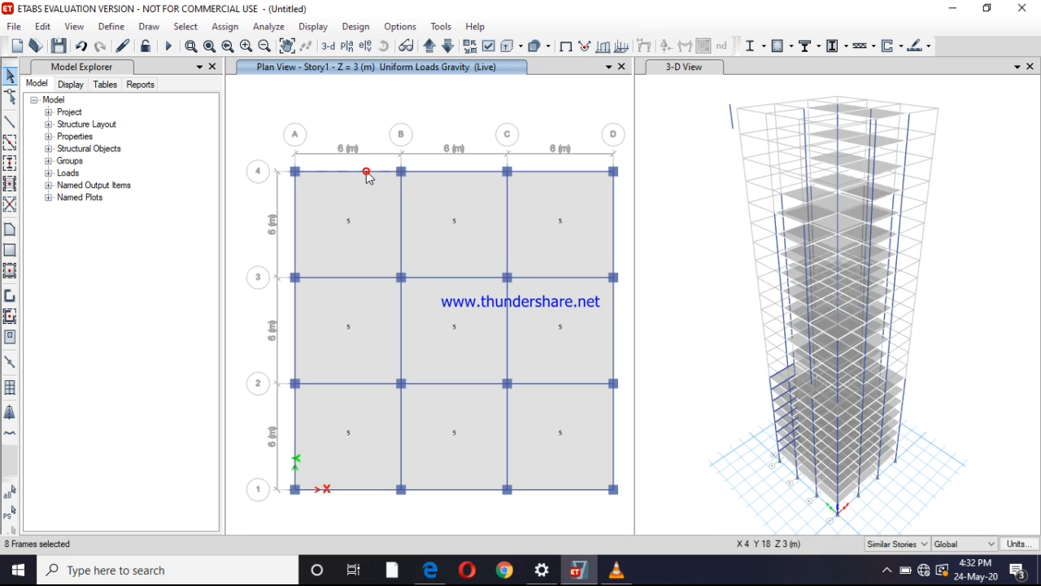
{"action": "left_click", "coordinate": [476, 171]}
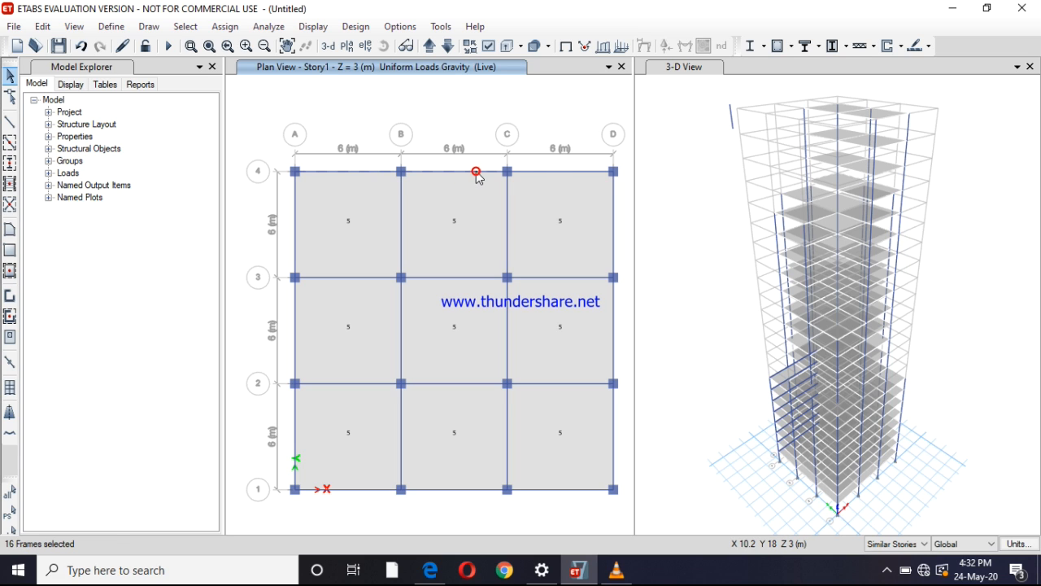
{"action": "left_click", "coordinate": [547, 171]}
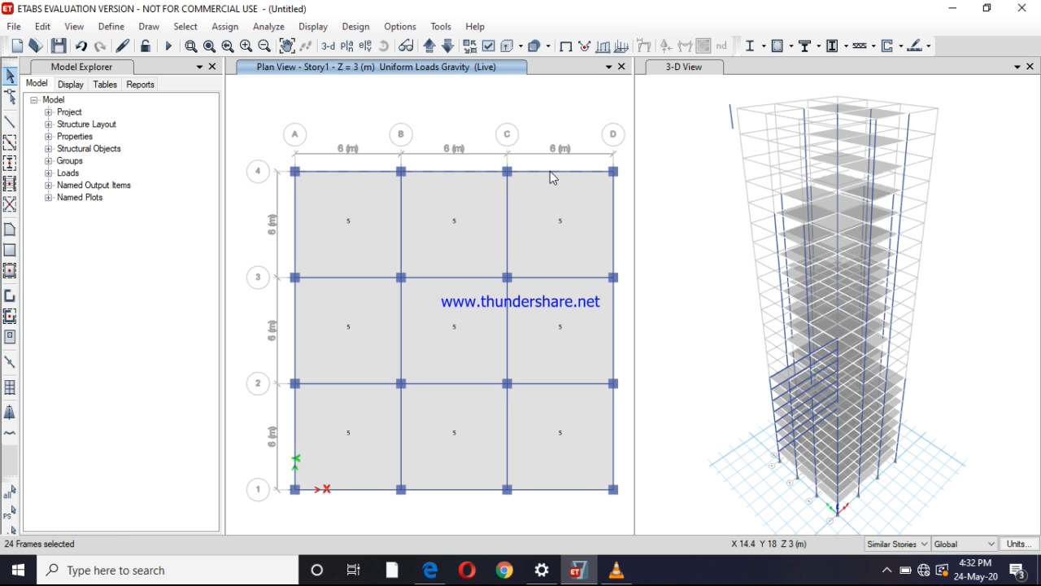
{"action": "left_click", "coordinate": [614, 187]}
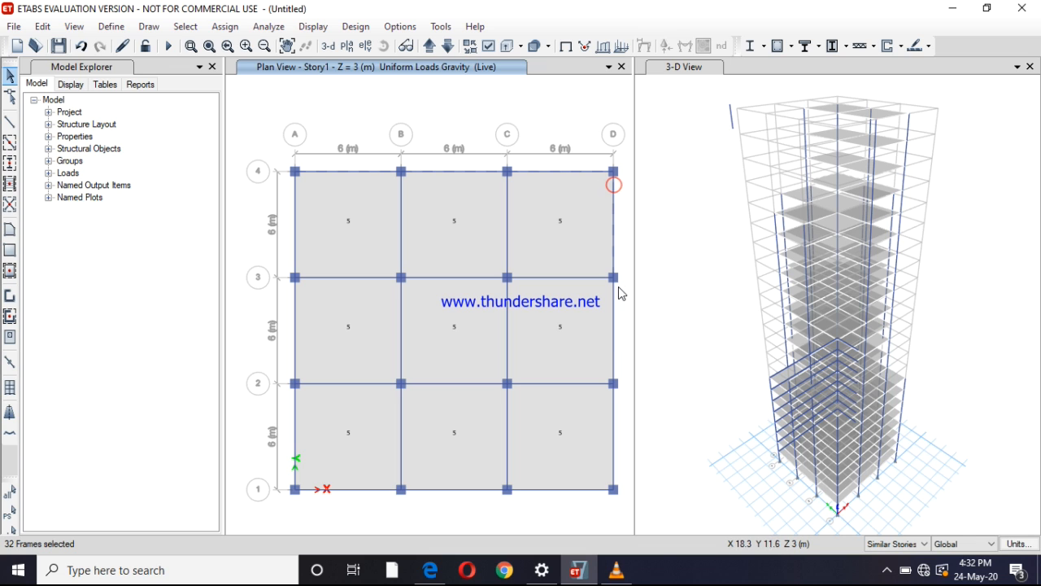
{"action": "left_click", "coordinate": [615, 318]}
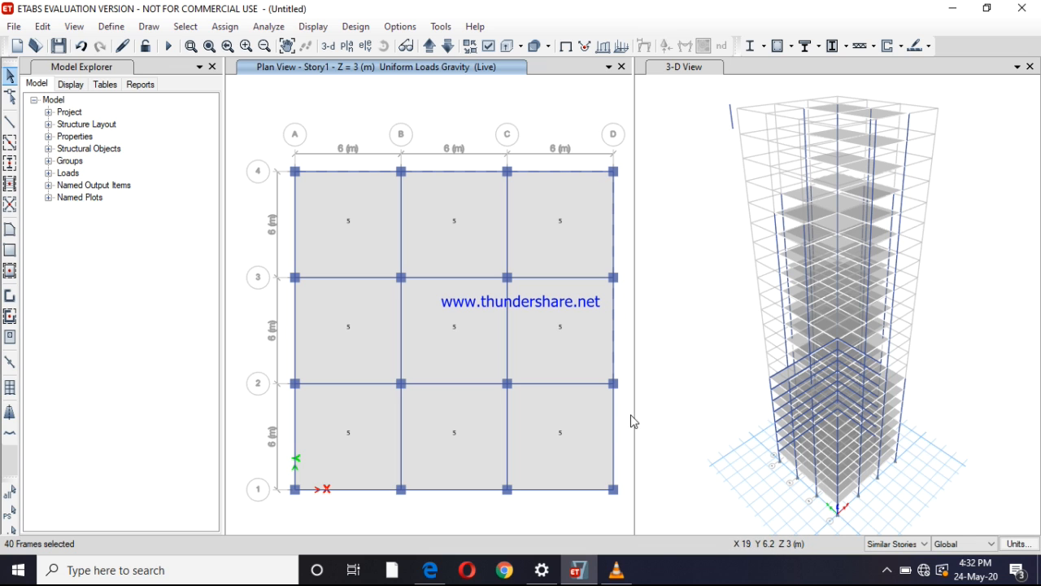
{"action": "left_click", "coordinate": [615, 445]}
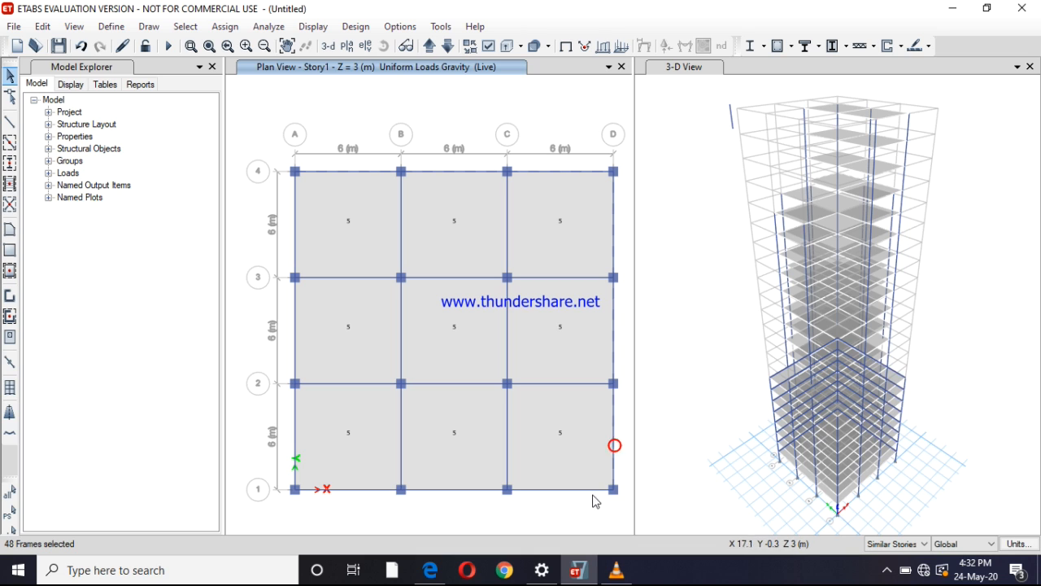
{"action": "left_click", "coordinate": [584, 491]}
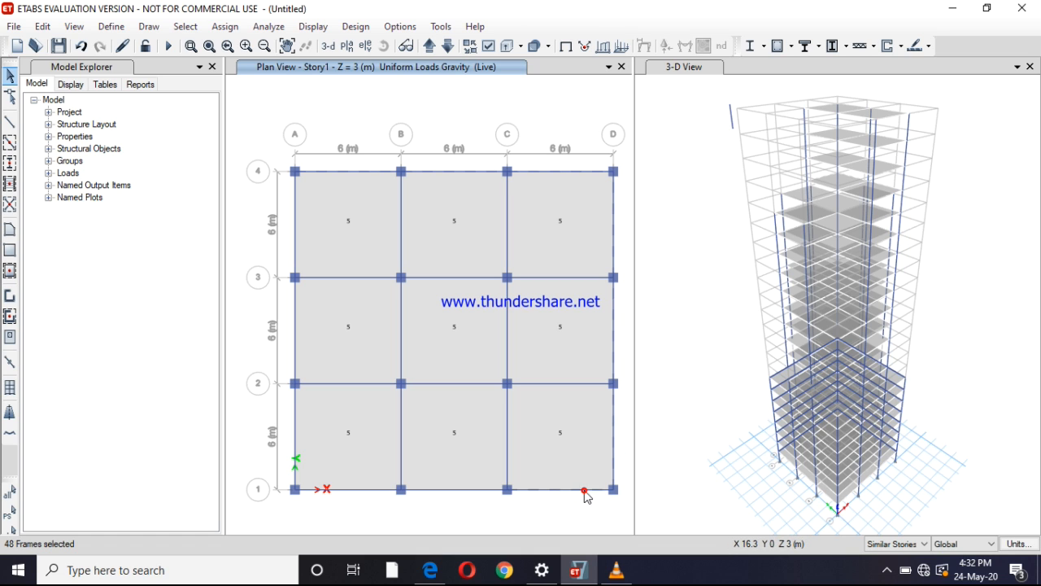
{"action": "left_click", "coordinate": [476, 491]}
{"action": "left_click", "coordinate": [379, 491]}
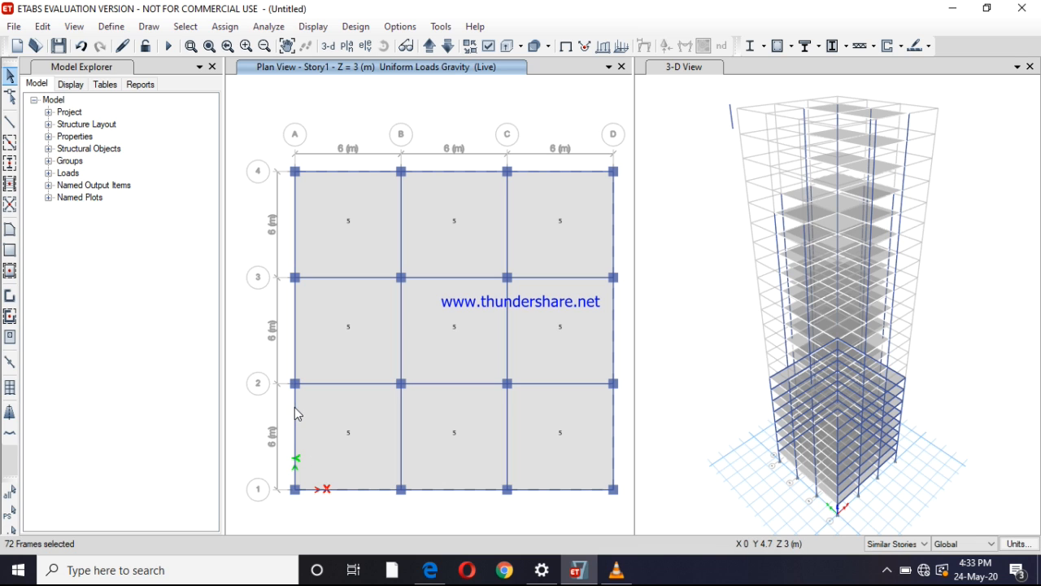
{"action": "left_click", "coordinate": [295, 407]}
{"action": "left_click", "coordinate": [295, 325]}
{"action": "left_click", "coordinate": [295, 241]}
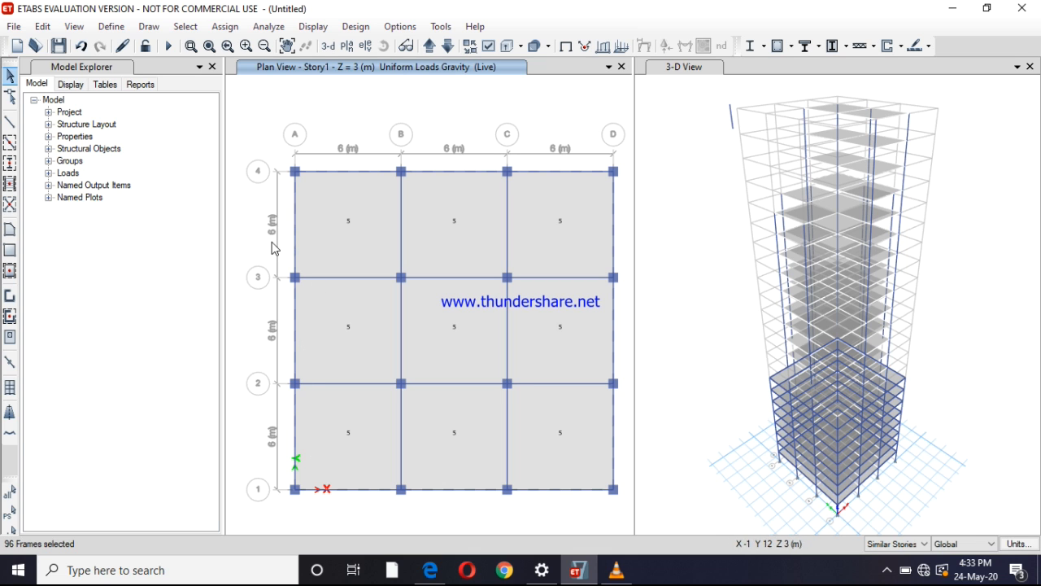
Assign the selected perimeter beams a uniform distributed gravity frame load of 0.2 kN/m in the Dead pattern, replacing existing loads
{"action": "left_click", "coordinate": [222, 32]}
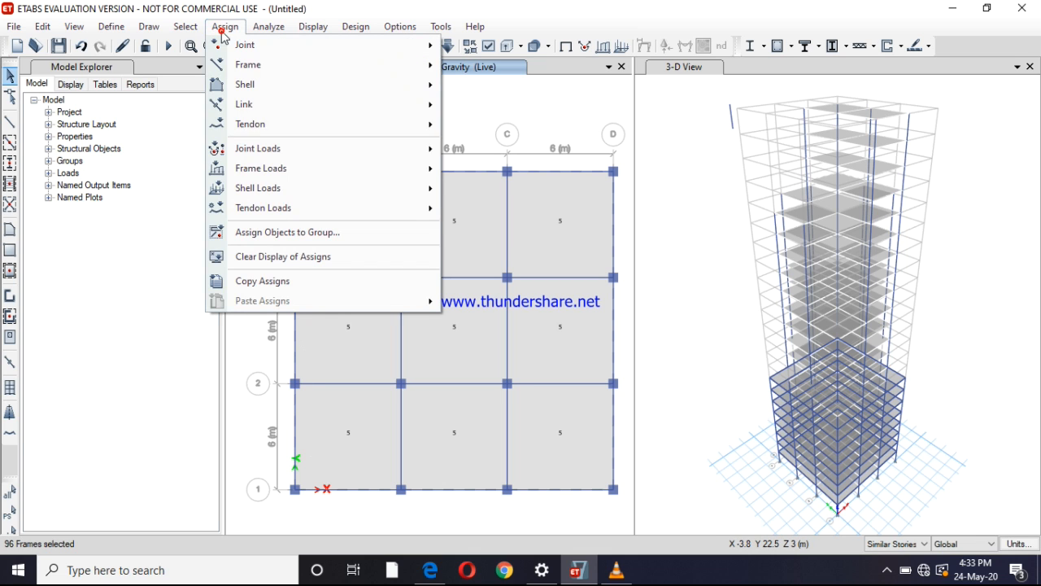
{"action": "mouse_move", "coordinate": [347, 172]}
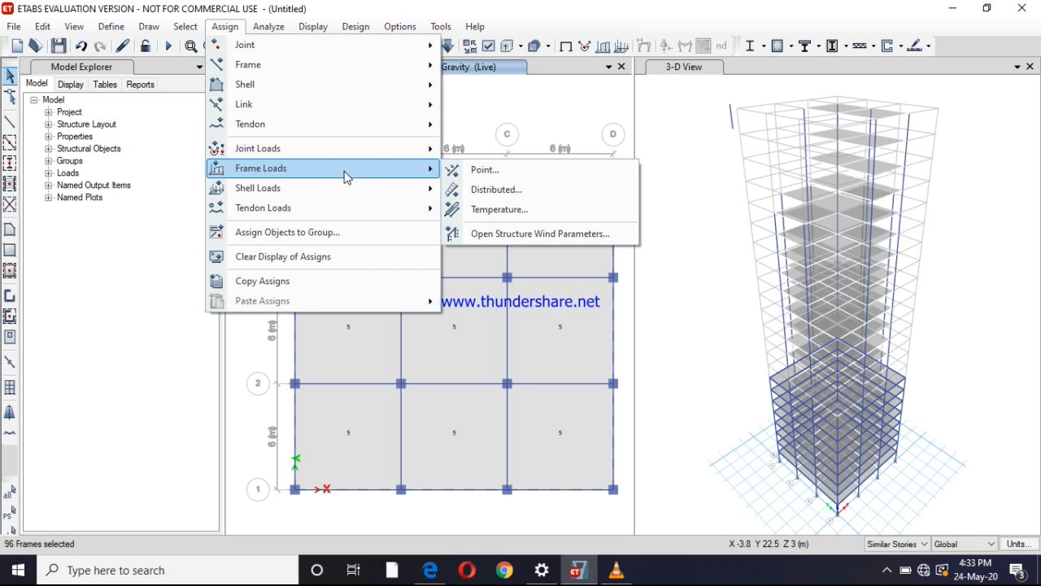
{"action": "left_click", "coordinate": [480, 189]}
{"action": "double_click", "coordinate": [384, 407]}
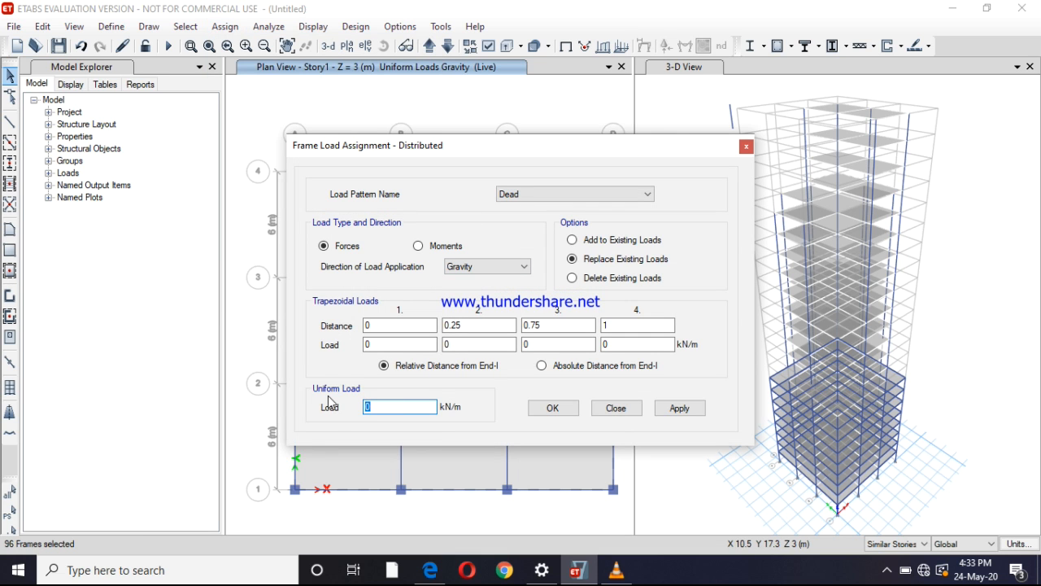
{"action": "type", "text": "0.2"}
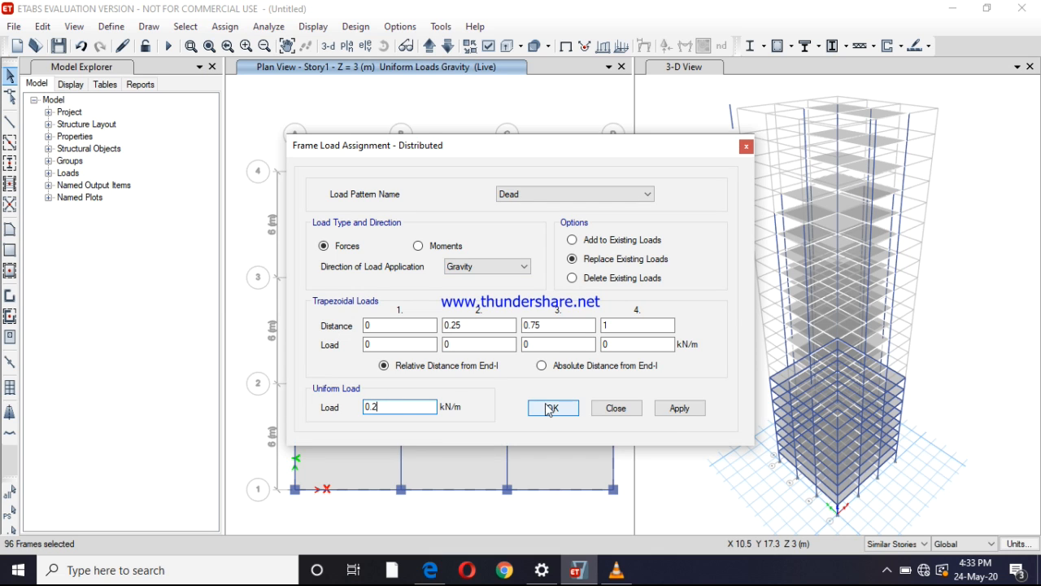
{"action": "left_click", "coordinate": [680, 408]}
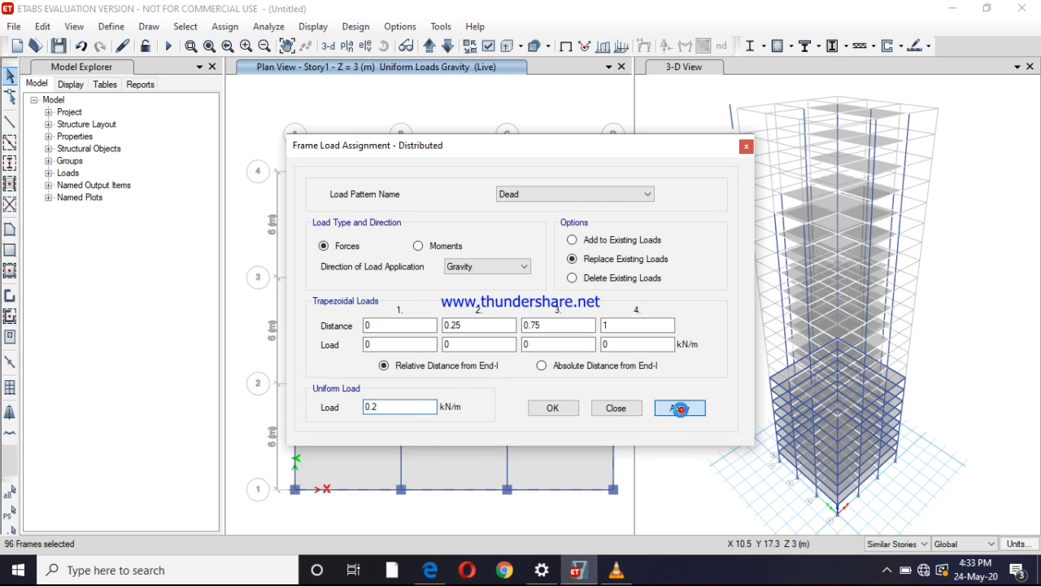
{"action": "left_click", "coordinate": [553, 408]}
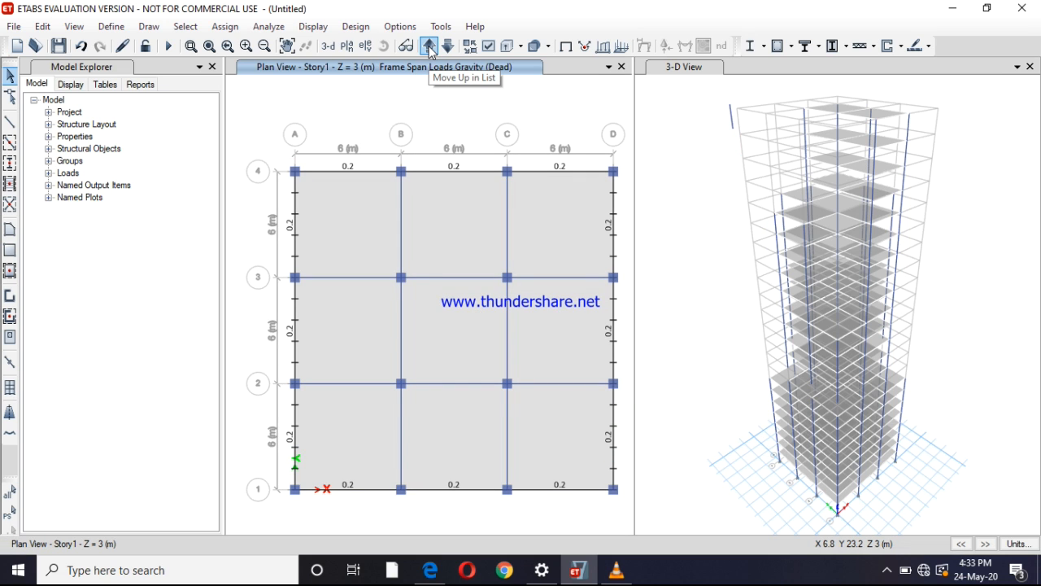
Show the Story12 plan, where the floor lacks the two opposite corner bays
{"action": "left_click", "coordinate": [429, 46]}
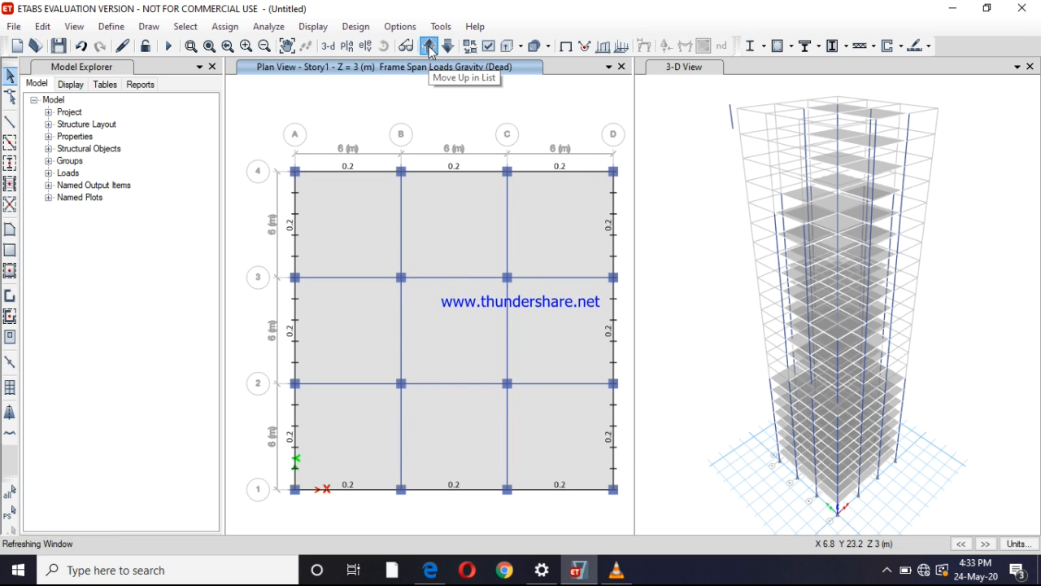
{"action": "left_click", "coordinate": [429, 46]}
{"action": "left_click", "coordinate": [429, 45]}
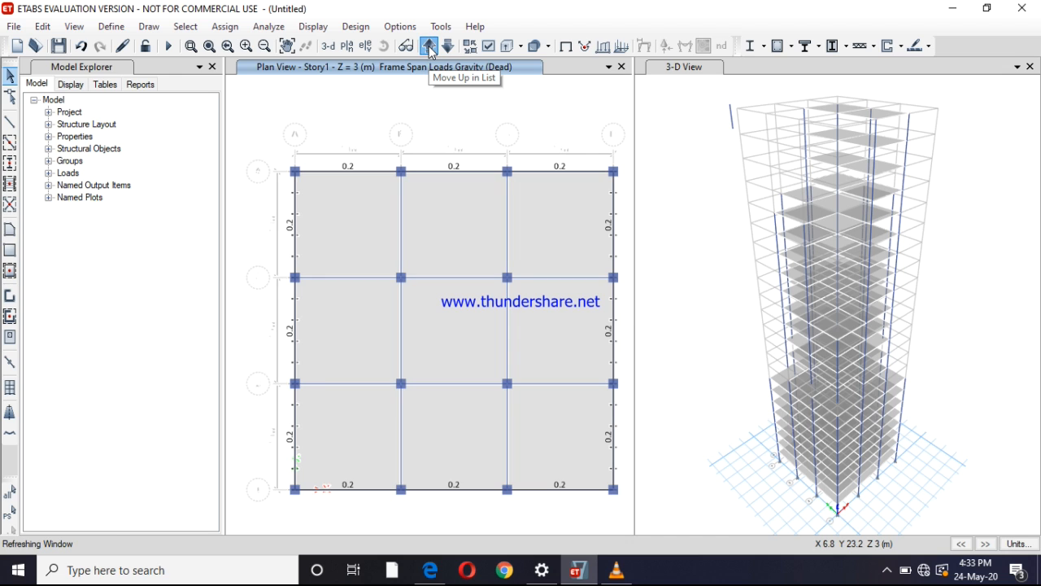
{"action": "left_click", "coordinate": [428, 46]}
{"action": "left_click", "coordinate": [428, 45]}
{"action": "left_click", "coordinate": [429, 46]}
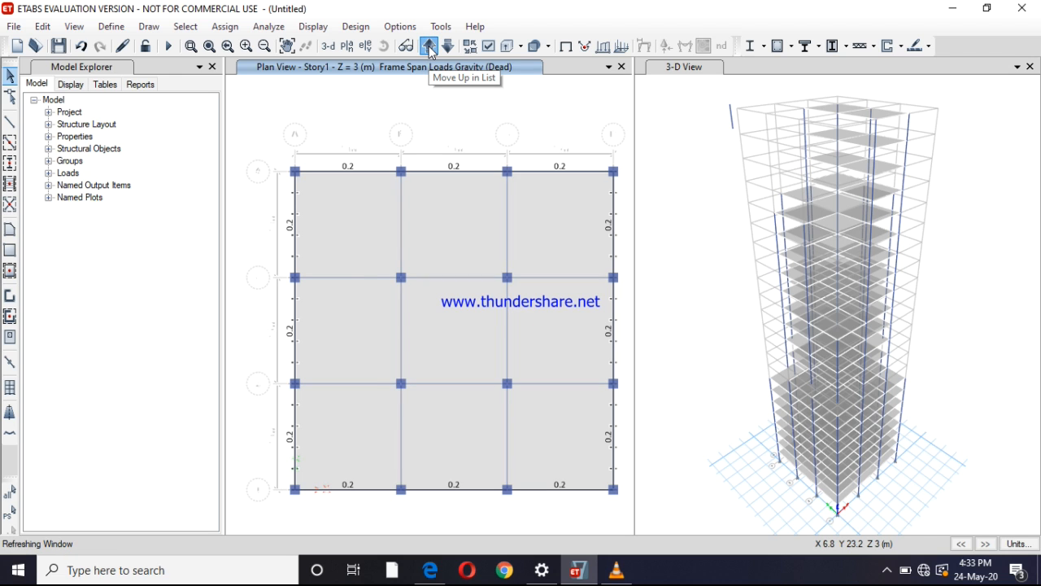
{"action": "left_click", "coordinate": [428, 46]}
{"action": "left_click", "coordinate": [429, 45]}
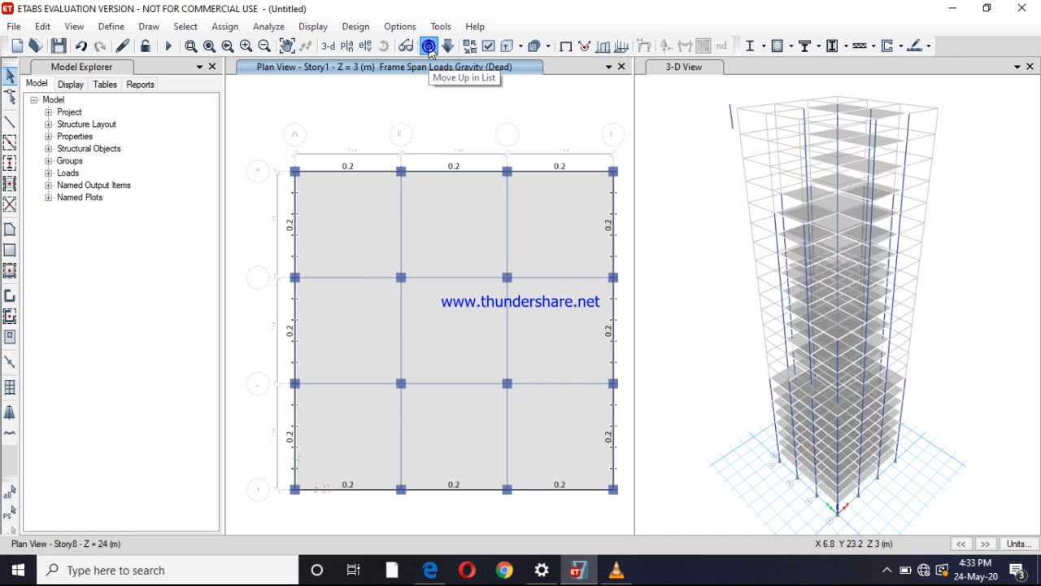
{"action": "left_click", "coordinate": [429, 46]}
{"action": "left_click", "coordinate": [428, 46]}
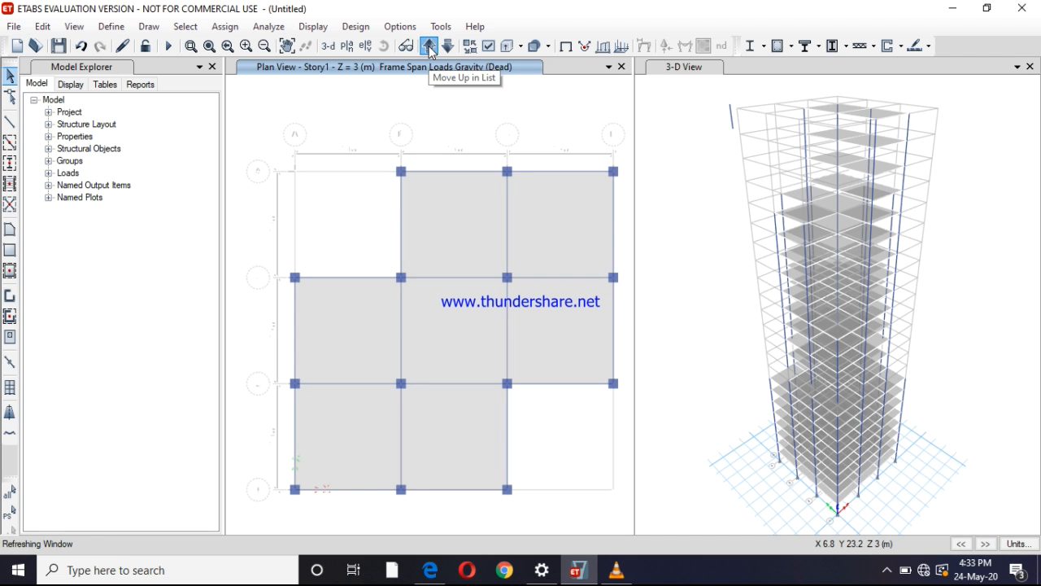
{"action": "left_click", "coordinate": [429, 45]}
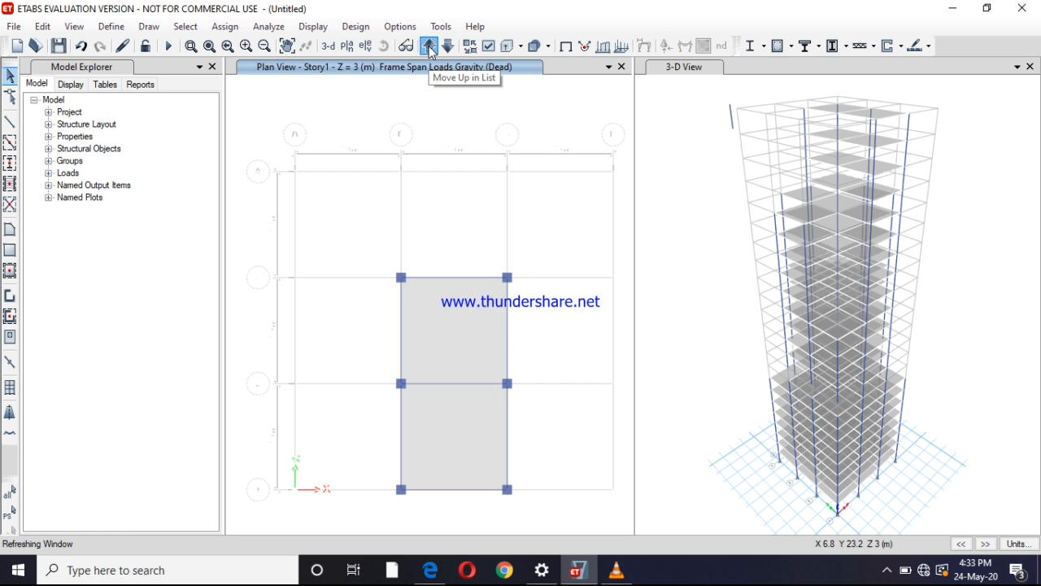
{"action": "left_click", "coordinate": [429, 45]}
{"action": "left_click", "coordinate": [428, 46]}
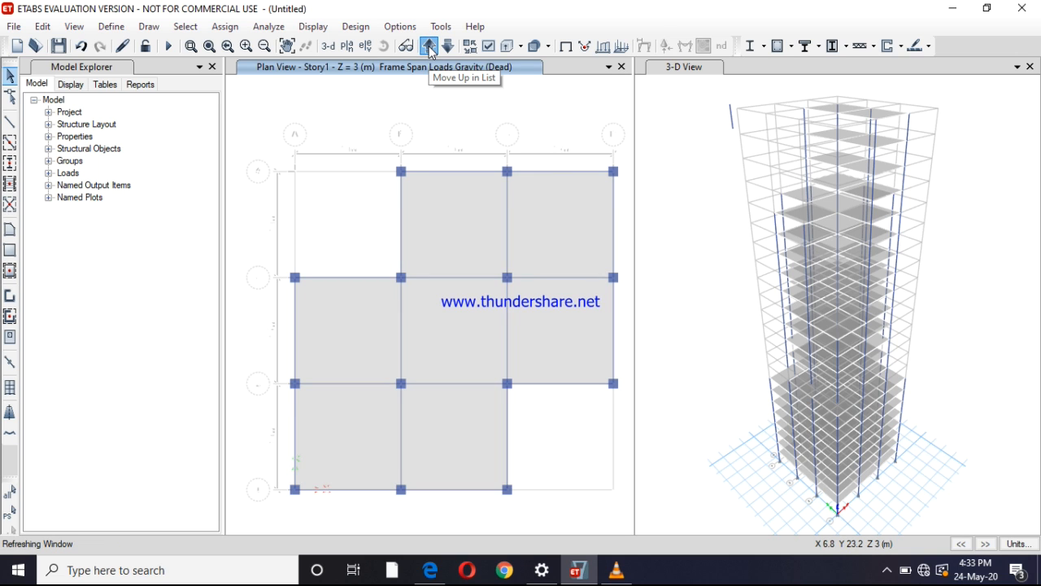
{"action": "left_click", "coordinate": [428, 46]}
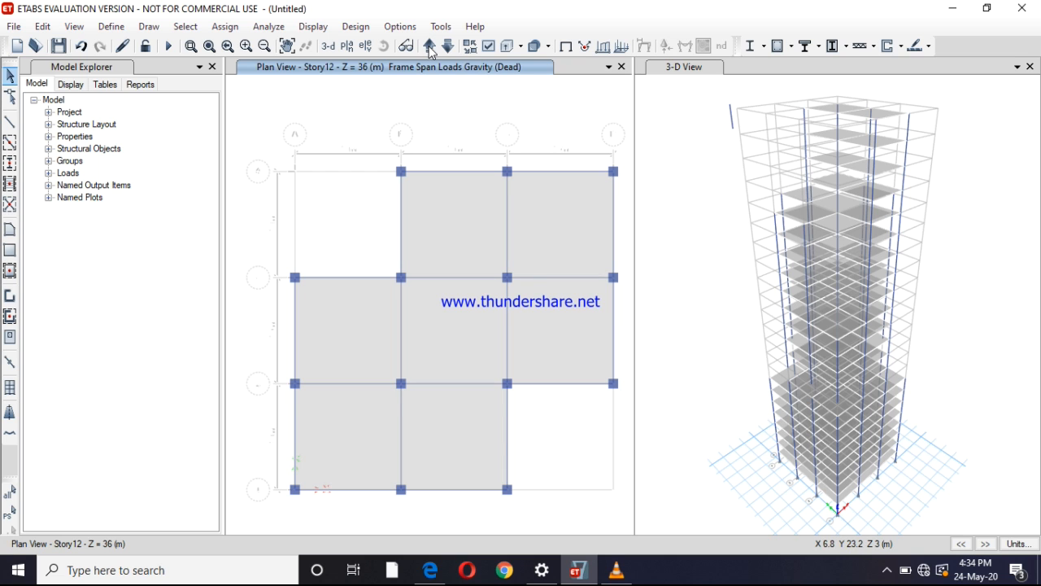
Select the twelve beams around the stepped outer edge of the Story12 floor, including those bordering the two missing corner bays
{"action": "left_click", "coordinate": [476, 170]}
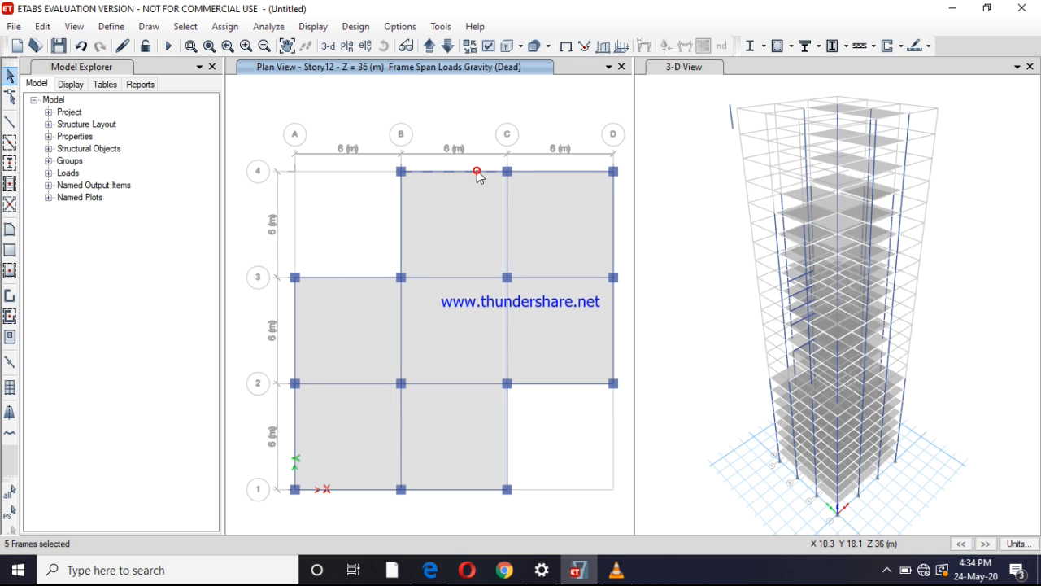
{"action": "left_click", "coordinate": [546, 169]}
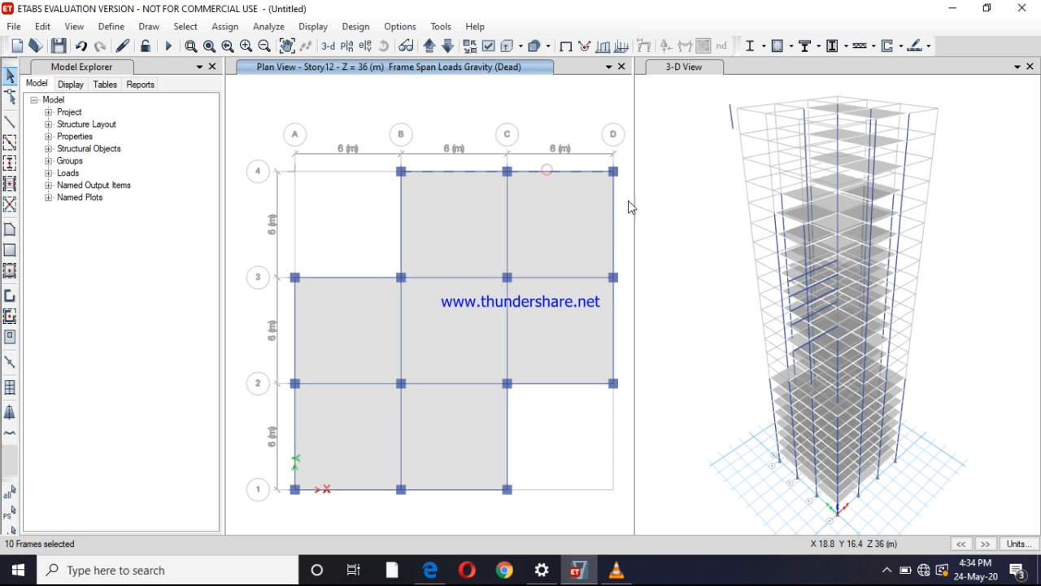
{"action": "left_click", "coordinate": [615, 239]}
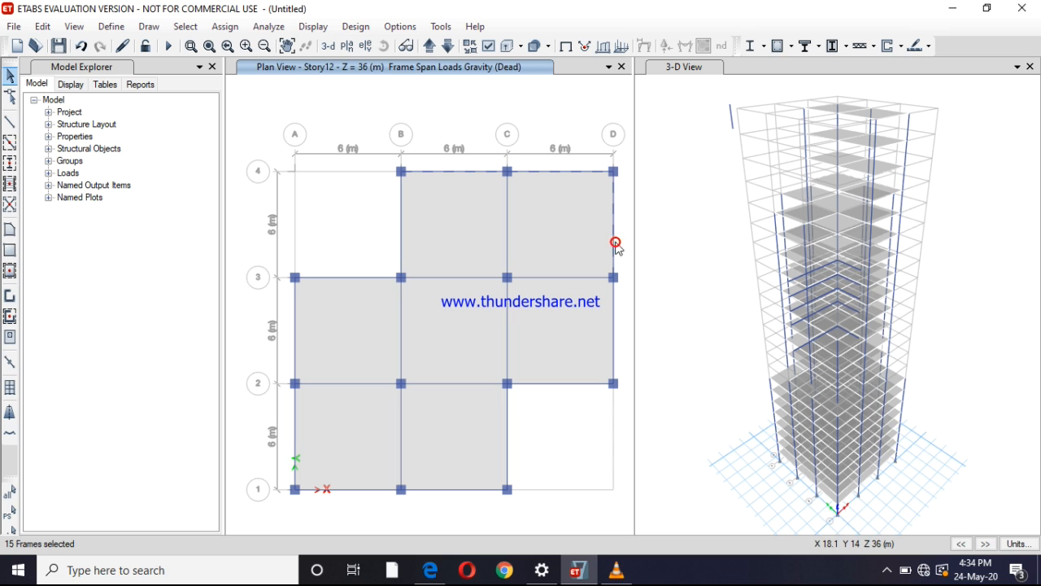
{"action": "left_click", "coordinate": [616, 345]}
{"action": "left_click", "coordinate": [572, 384]}
{"action": "left_click", "coordinate": [509, 424]}
{"action": "left_click", "coordinate": [437, 490]}
{"action": "left_click", "coordinate": [368, 492]}
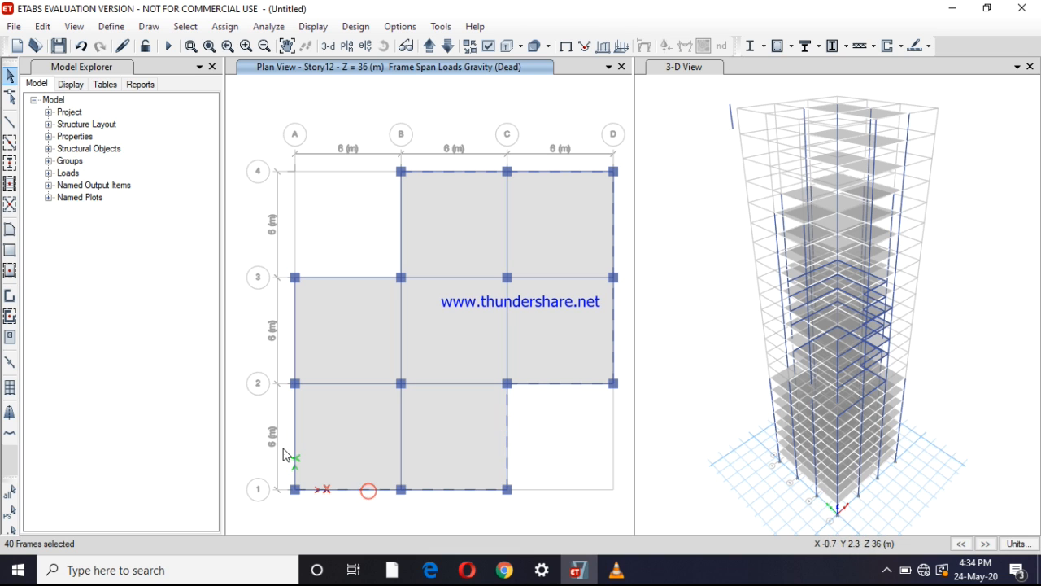
{"action": "left_click", "coordinate": [292, 421]}
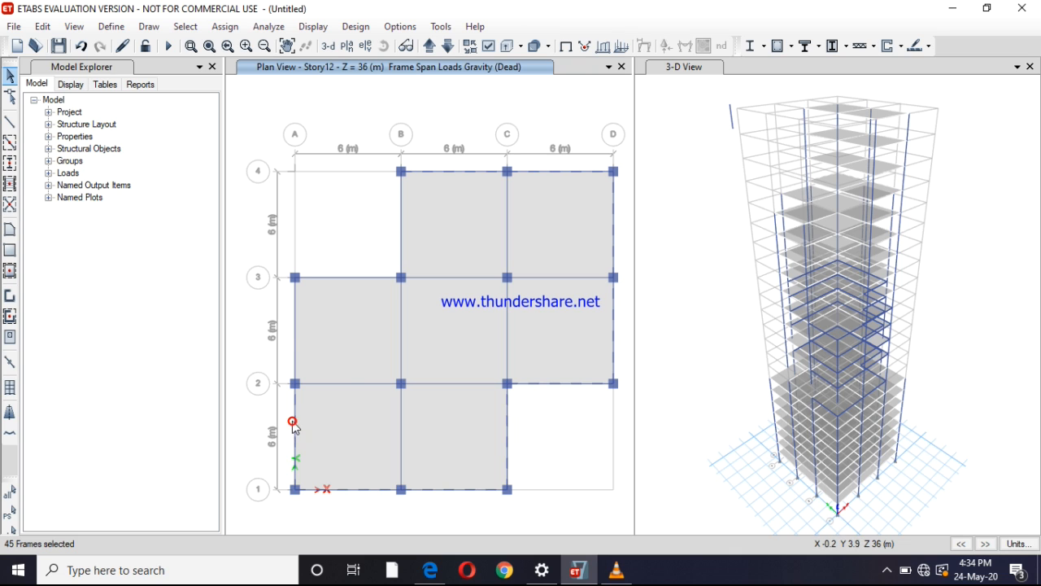
{"action": "left_click", "coordinate": [293, 318]}
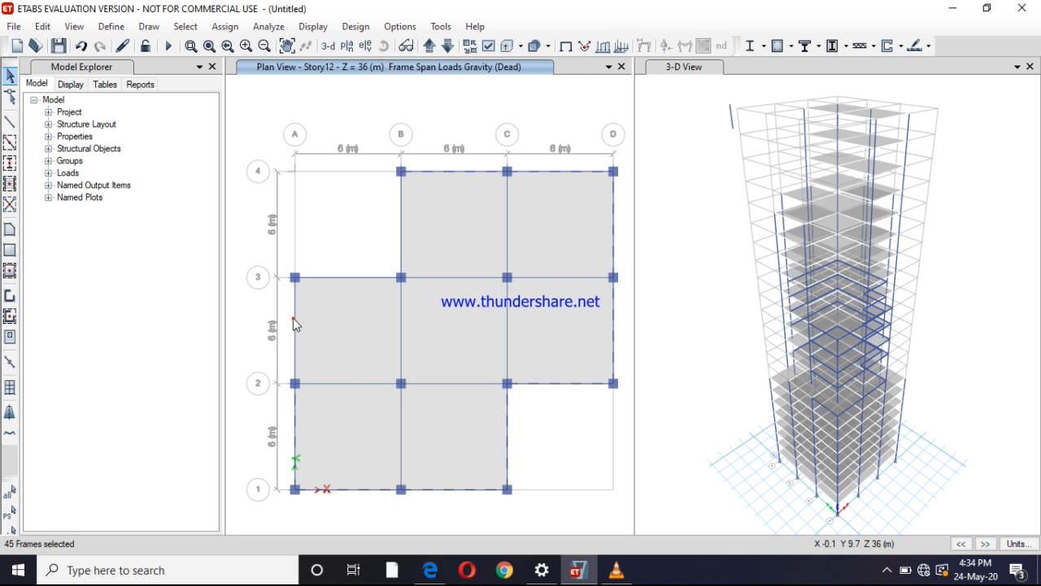
{"action": "left_click", "coordinate": [322, 277]}
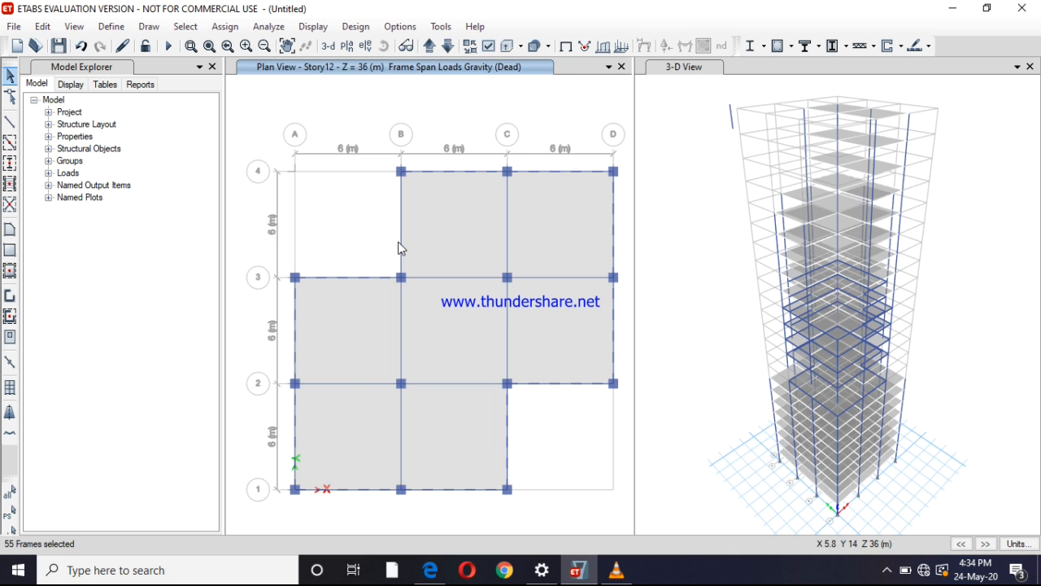
{"action": "left_click", "coordinate": [399, 243]}
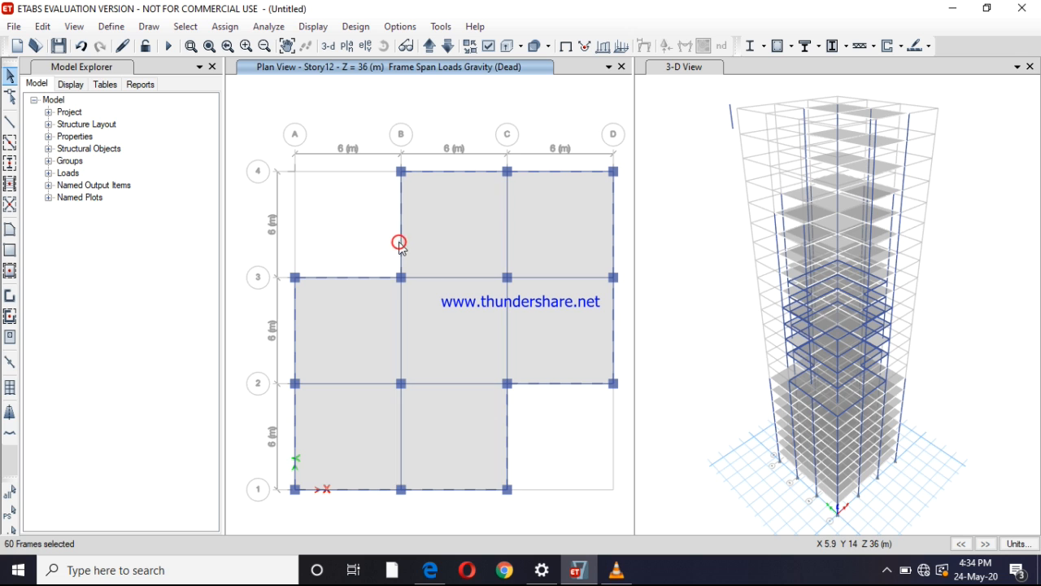
Assign the selected Story12 perimeter beams a uniform distributed gravity load of 0.2 kN/m in the Dead pattern, replacing existing loads
{"action": "left_click", "coordinate": [225, 27]}
{"action": "mouse_move", "coordinate": [349, 168]}
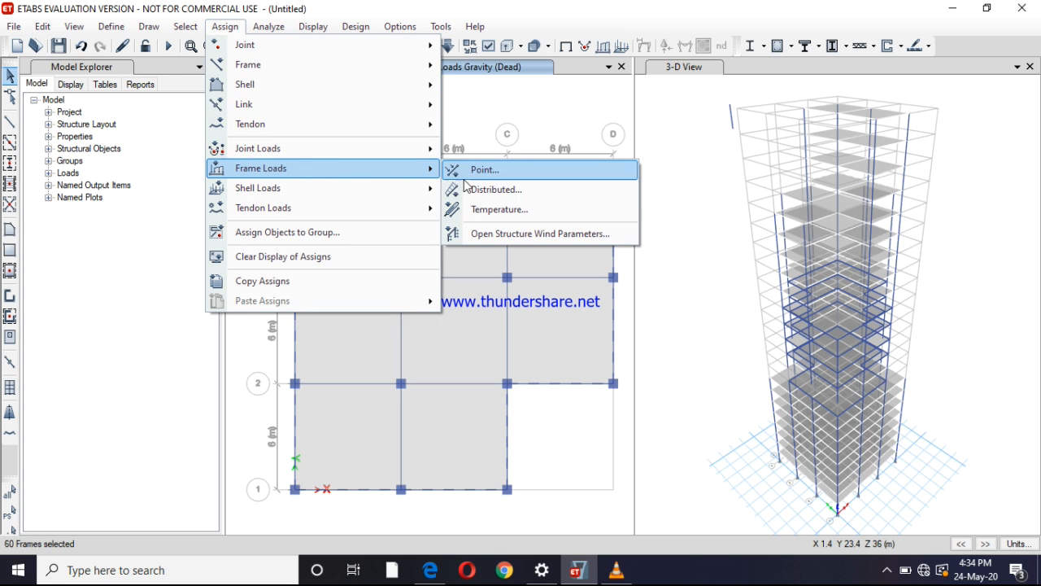
{"action": "left_click", "coordinate": [488, 189]}
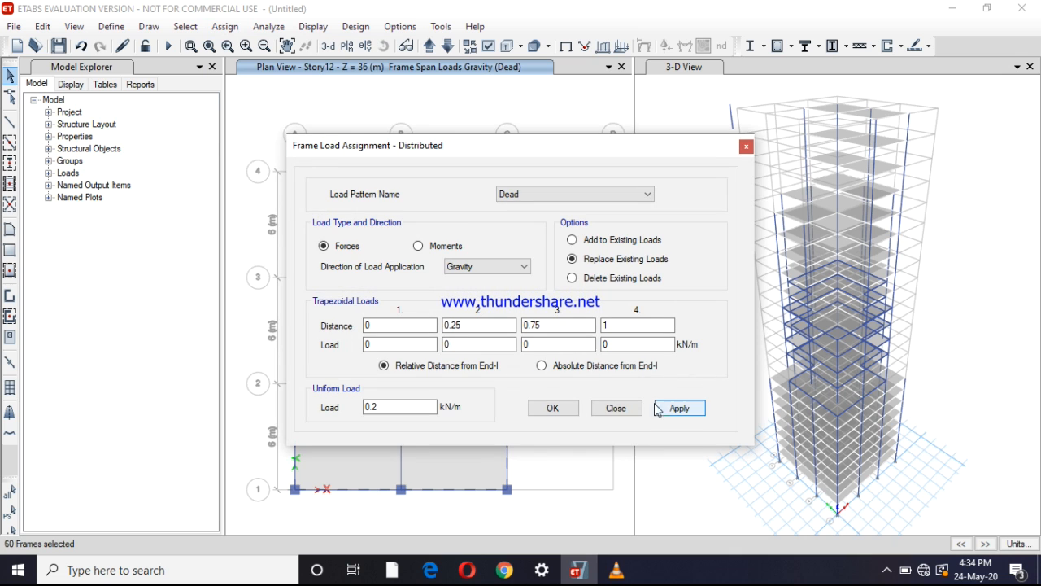
{"action": "left_click", "coordinate": [676, 408]}
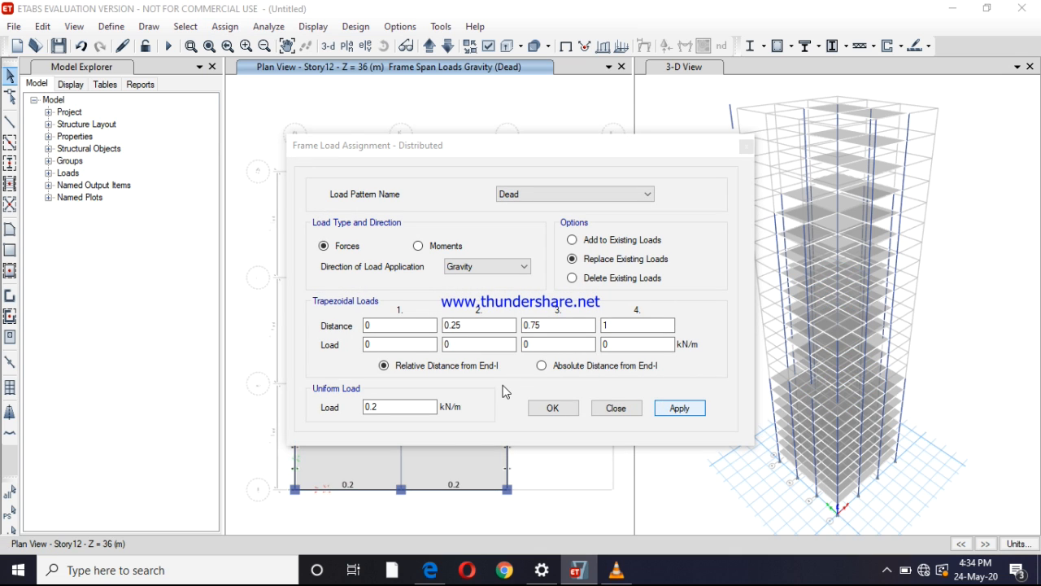
{"action": "left_click", "coordinate": [572, 409]}
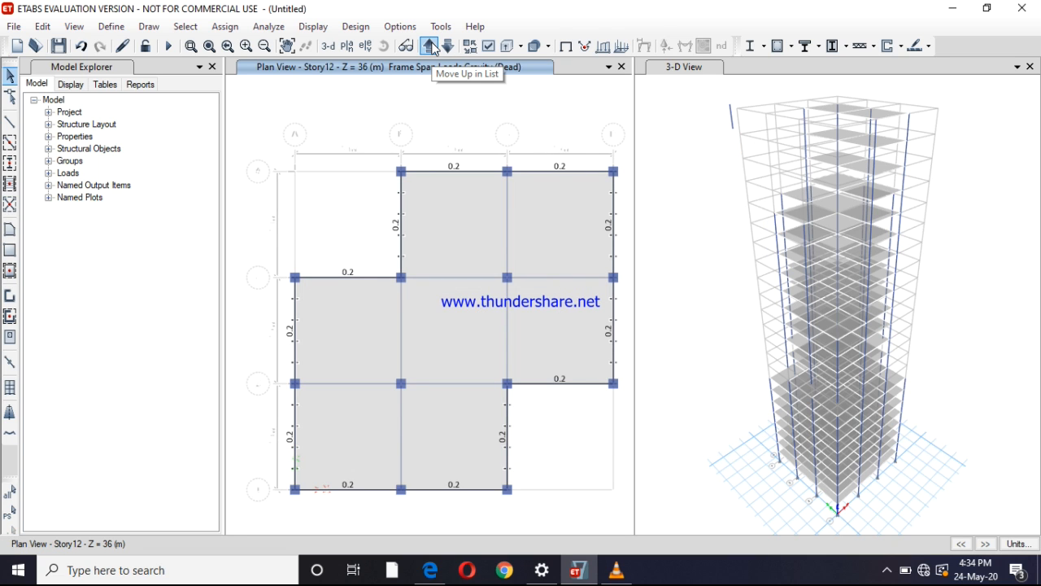
Show the plan of Story17, where the floor has a cross shape
{"action": "left_click", "coordinate": [430, 46]}
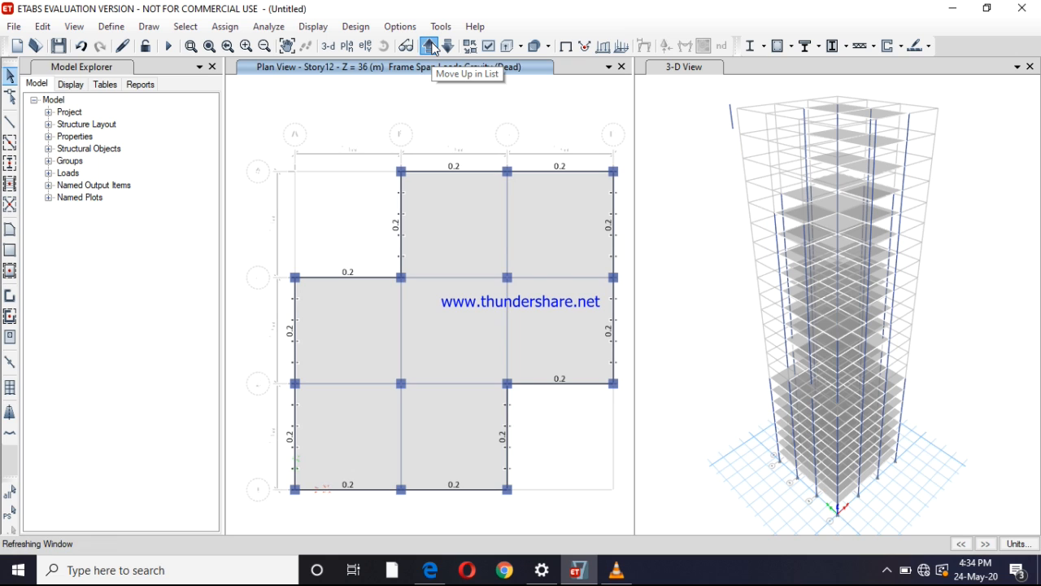
{"action": "left_click", "coordinate": [429, 47]}
{"action": "left_click", "coordinate": [431, 47]}
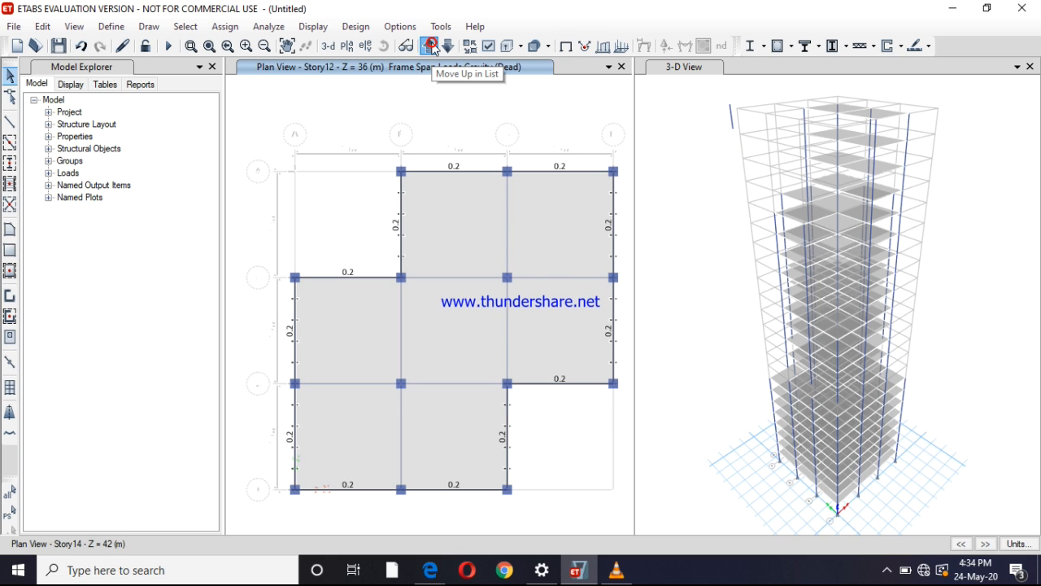
{"action": "left_click", "coordinate": [430, 46]}
{"action": "left_click", "coordinate": [429, 46]}
{"action": "left_click", "coordinate": [430, 47]}
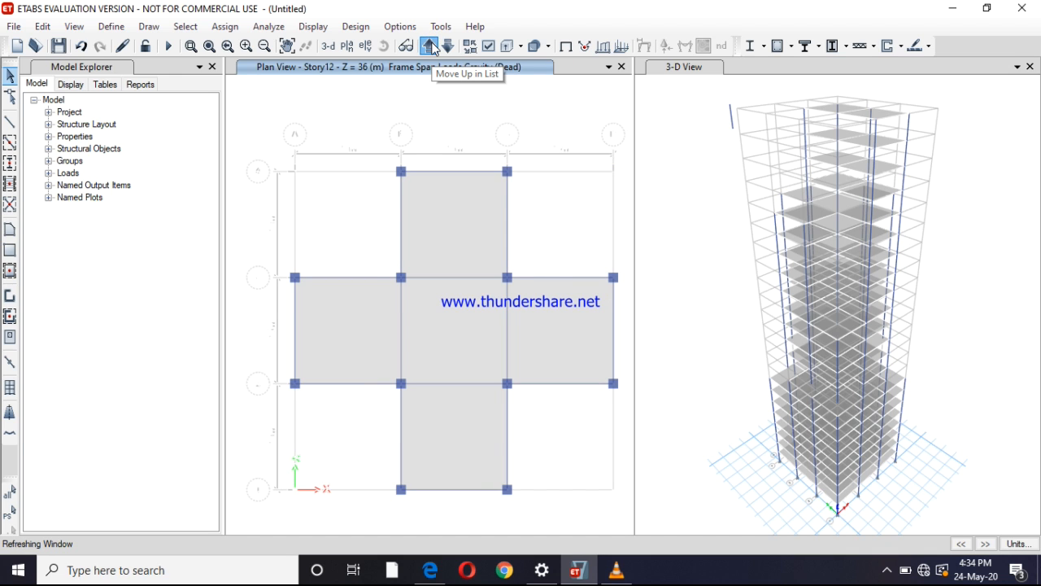
{"action": "left_click", "coordinate": [433, 49]}
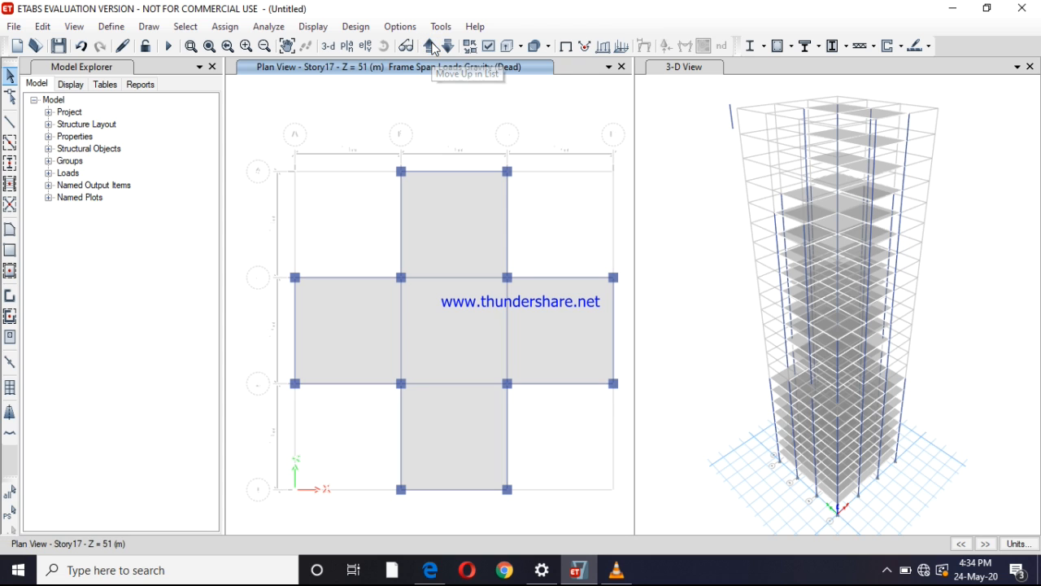
Select the twelve beams around the outer edge of the cross-shaped Story17 floor
{"action": "left_click", "coordinate": [465, 171]}
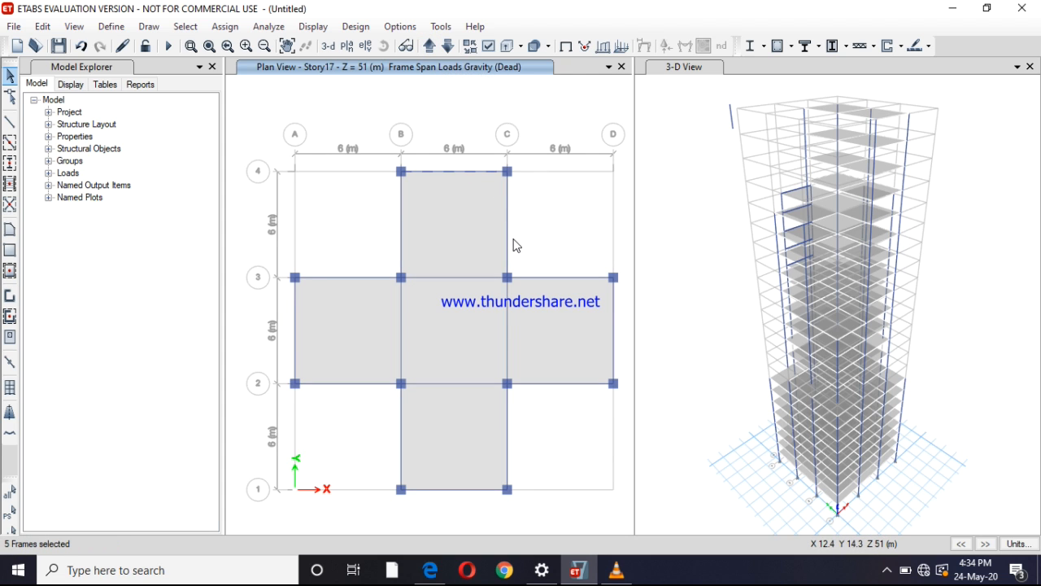
{"action": "left_click", "coordinate": [508, 246]}
{"action": "left_click", "coordinate": [548, 278]}
{"action": "left_click", "coordinate": [615, 329]}
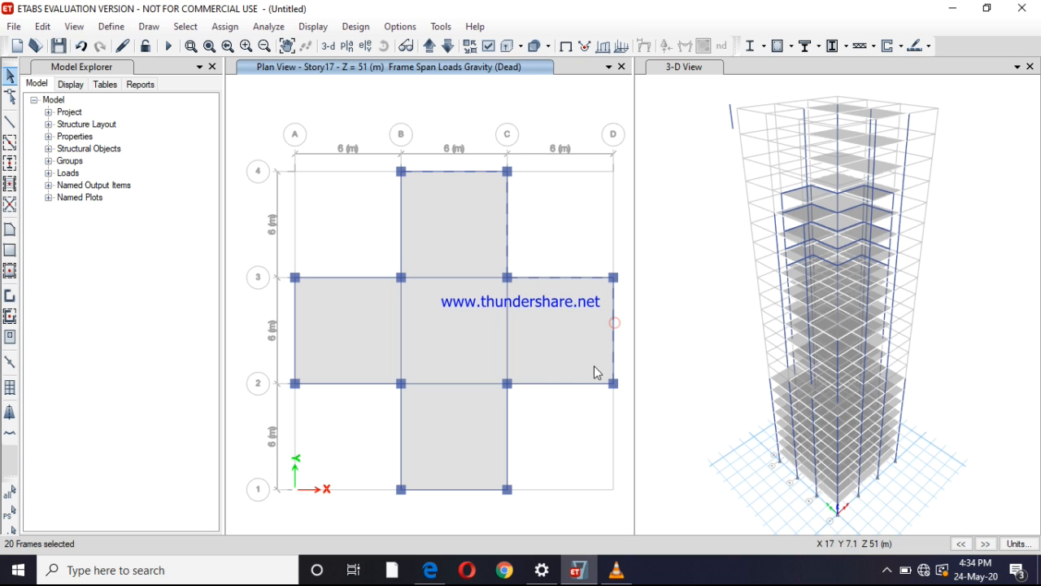
{"action": "left_click", "coordinate": [554, 383]}
{"action": "left_click", "coordinate": [509, 423]}
{"action": "left_click", "coordinate": [469, 491]}
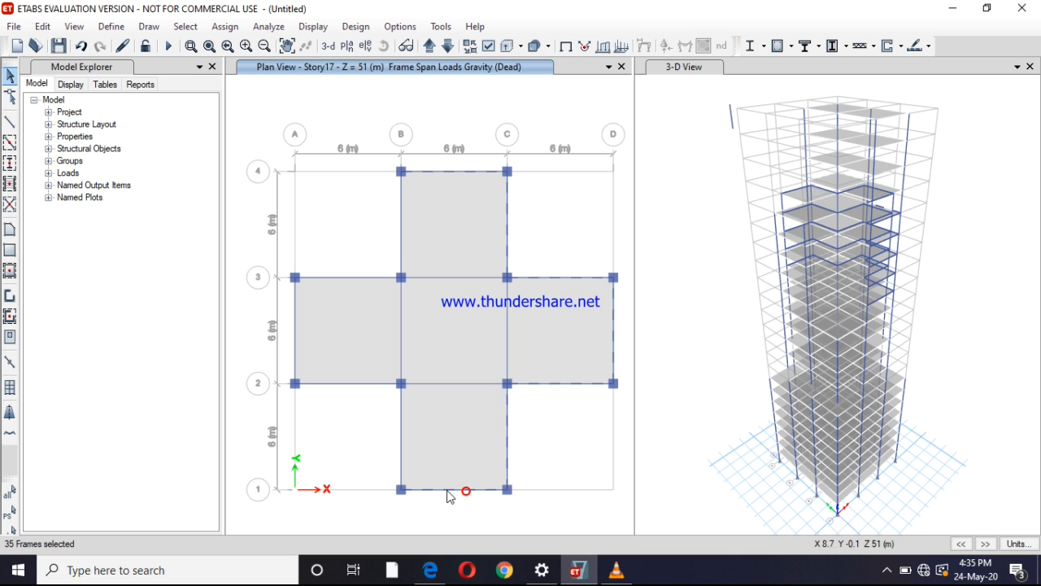
{"action": "left_click", "coordinate": [401, 436]}
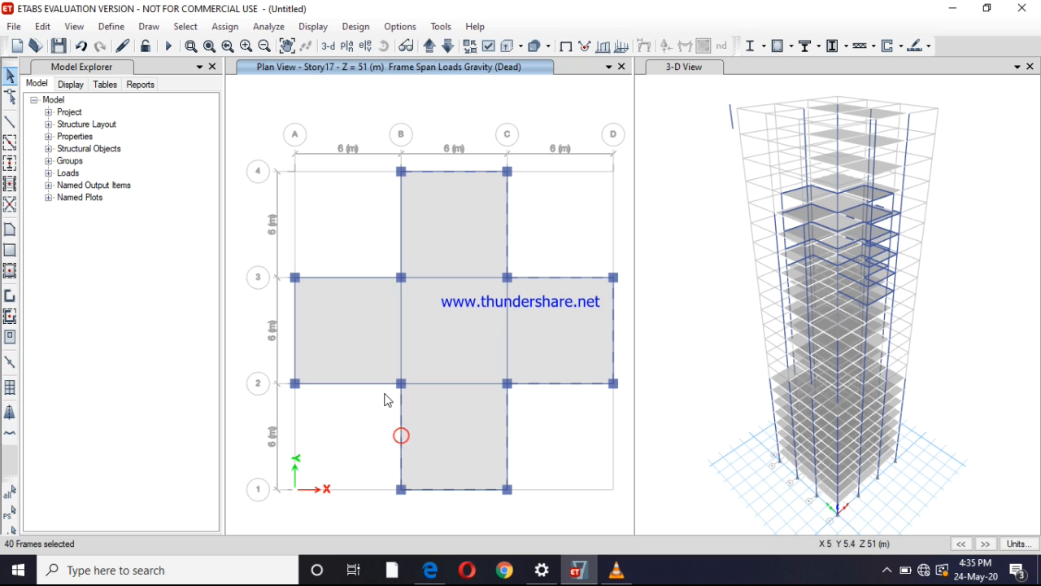
{"action": "left_click", "coordinate": [384, 384]}
{"action": "left_click", "coordinate": [295, 321]}
{"action": "left_click", "coordinate": [338, 276]}
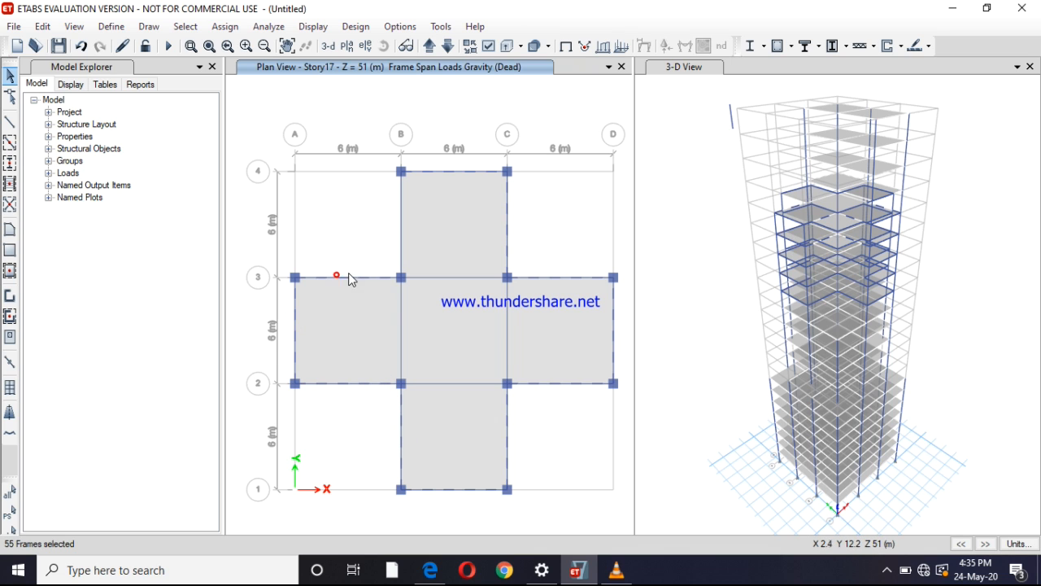
{"action": "left_click", "coordinate": [400, 235]}
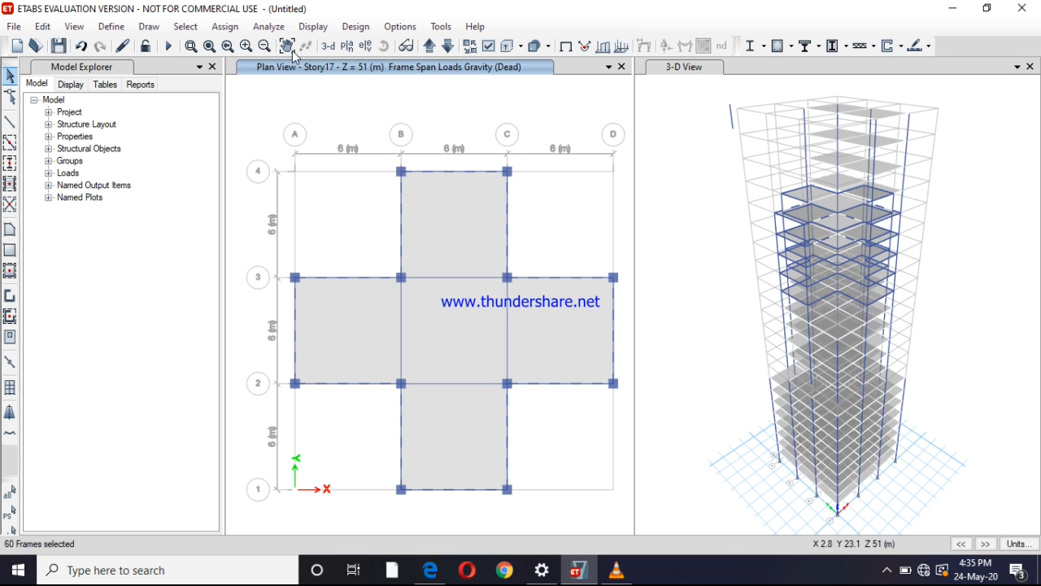
Assign the selected beams of the cross-shaped floor a uniform distributed gravity load of 0.2 kN/m in the Dead pattern, replacing existing loads
{"action": "left_click", "coordinate": [225, 26]}
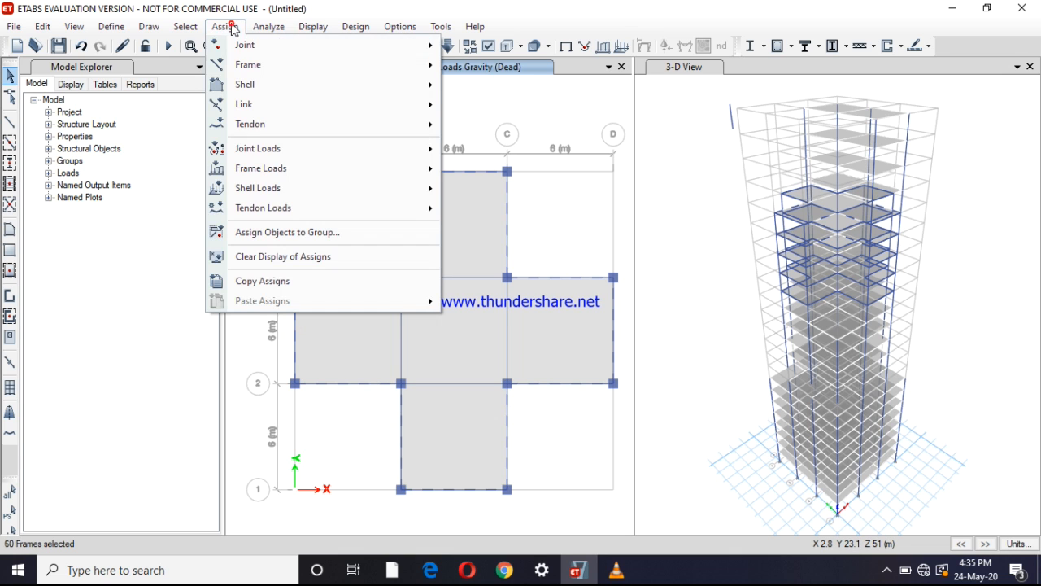
{"action": "mouse_move", "coordinate": [341, 168]}
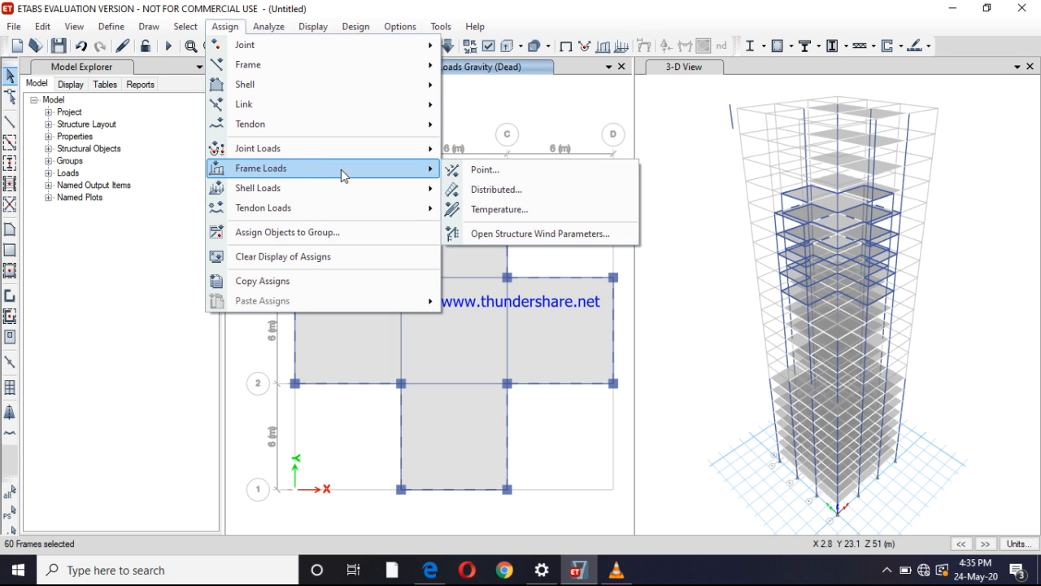
{"action": "left_click", "coordinate": [493, 195]}
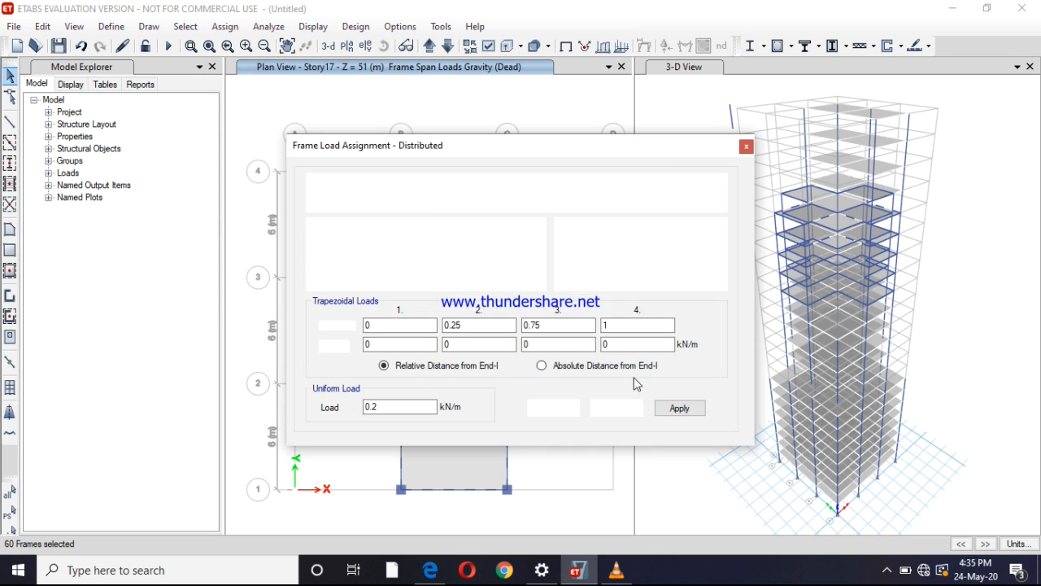
{"action": "left_click", "coordinate": [675, 409]}
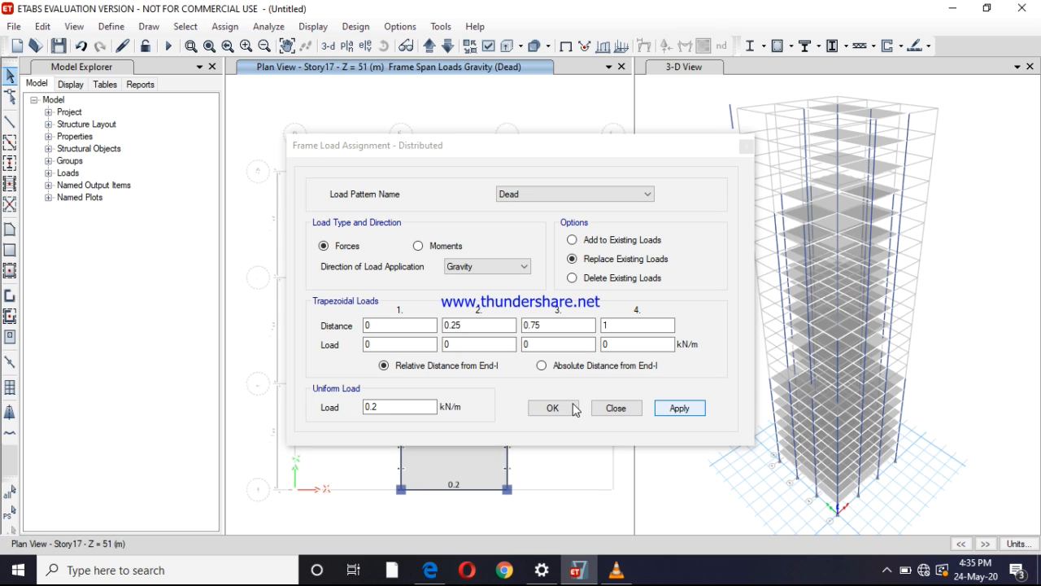
{"action": "left_click", "coordinate": [573, 407]}
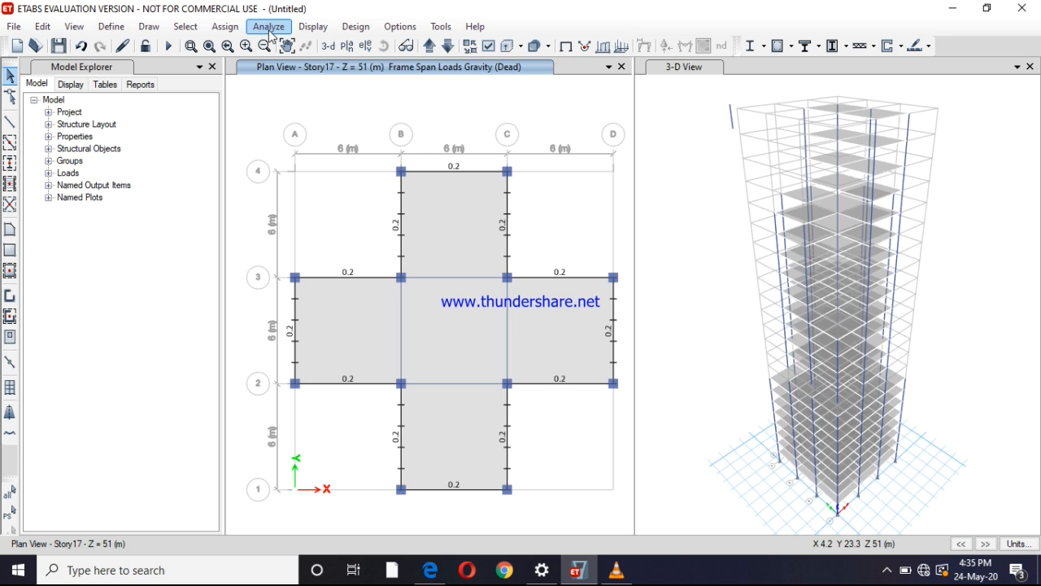
Show the Story20 plan and select the six perimeter beams along grid lines 1, 3, B and C
{"action": "left_click", "coordinate": [429, 47]}
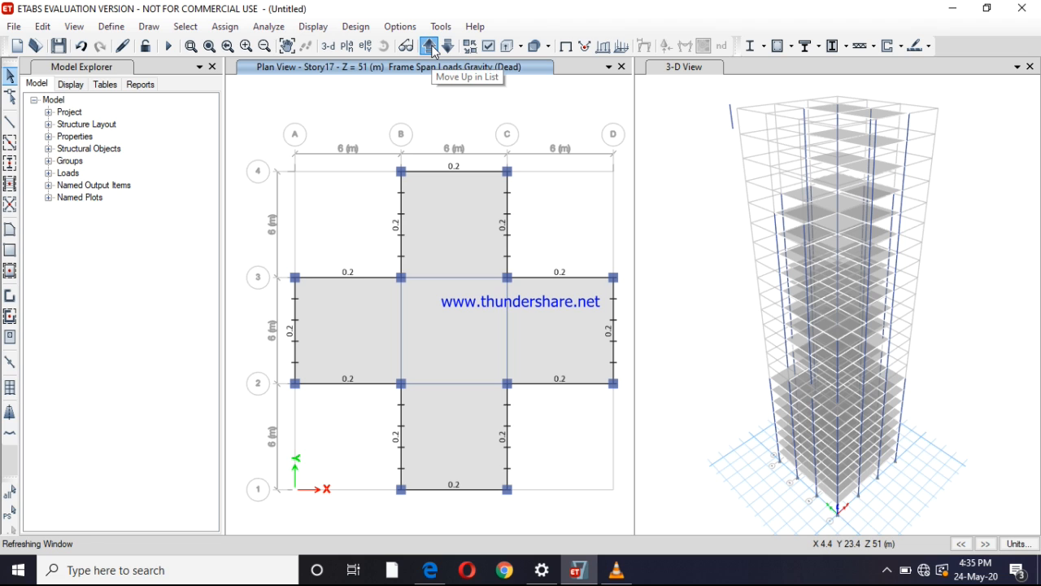
{"action": "left_click", "coordinate": [429, 47]}
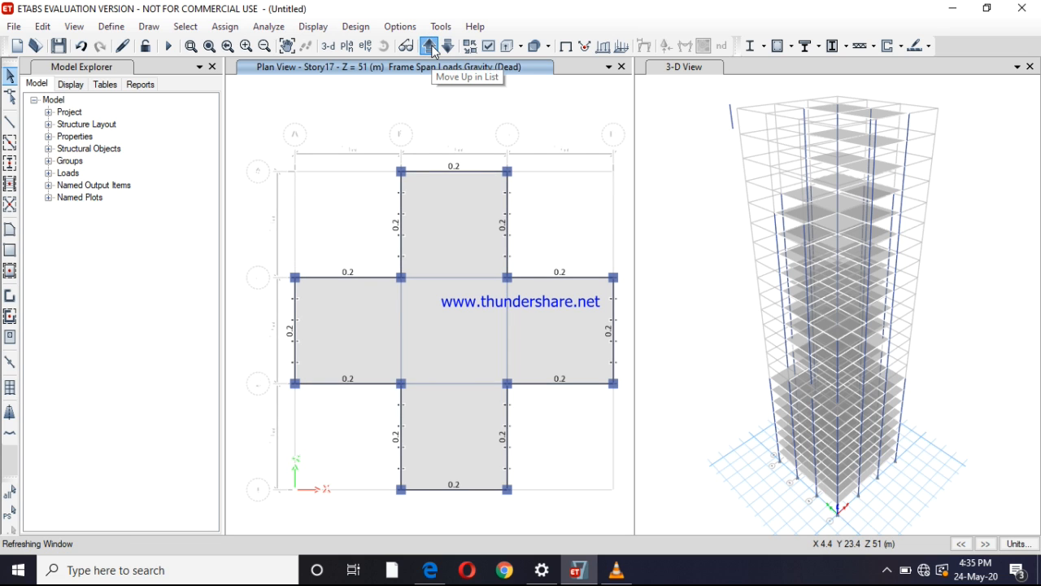
{"action": "left_click", "coordinate": [430, 47]}
{"action": "left_click", "coordinate": [456, 278]}
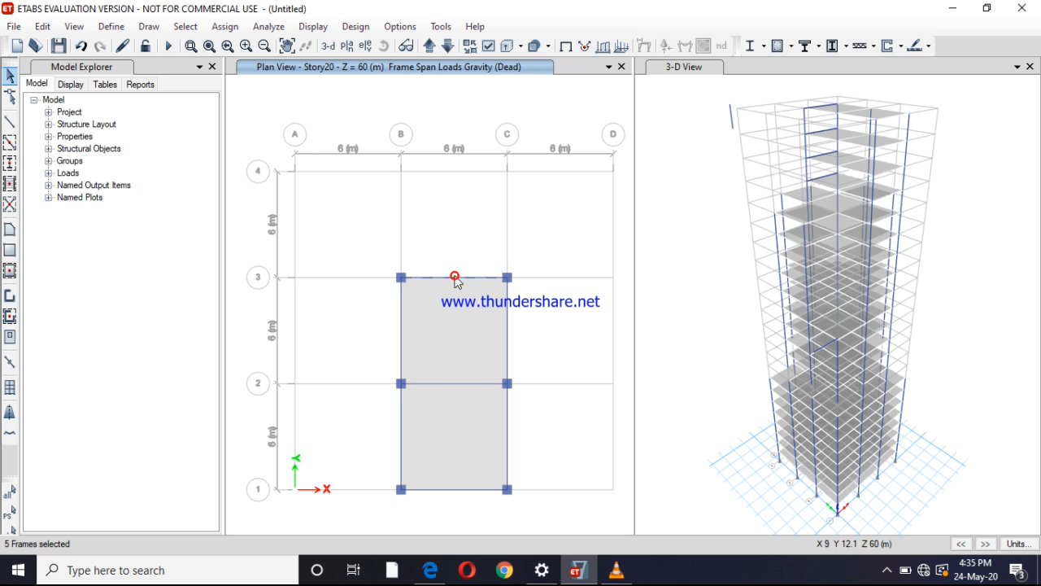
{"action": "left_click", "coordinate": [509, 318]}
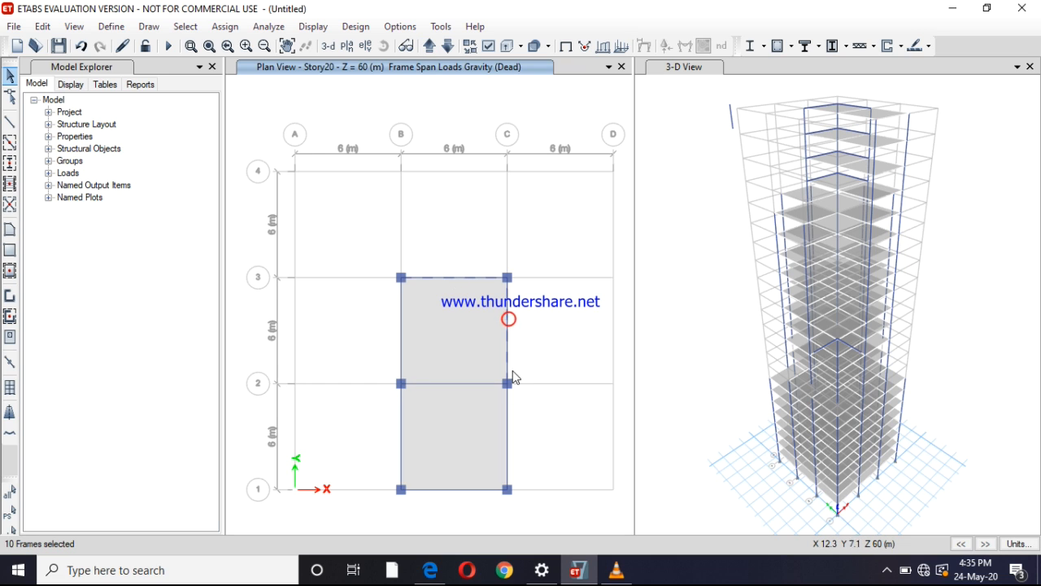
{"action": "left_click", "coordinate": [509, 429]}
{"action": "left_click", "coordinate": [475, 491]}
{"action": "left_click", "coordinate": [400, 432]}
{"action": "left_click", "coordinate": [402, 323]}
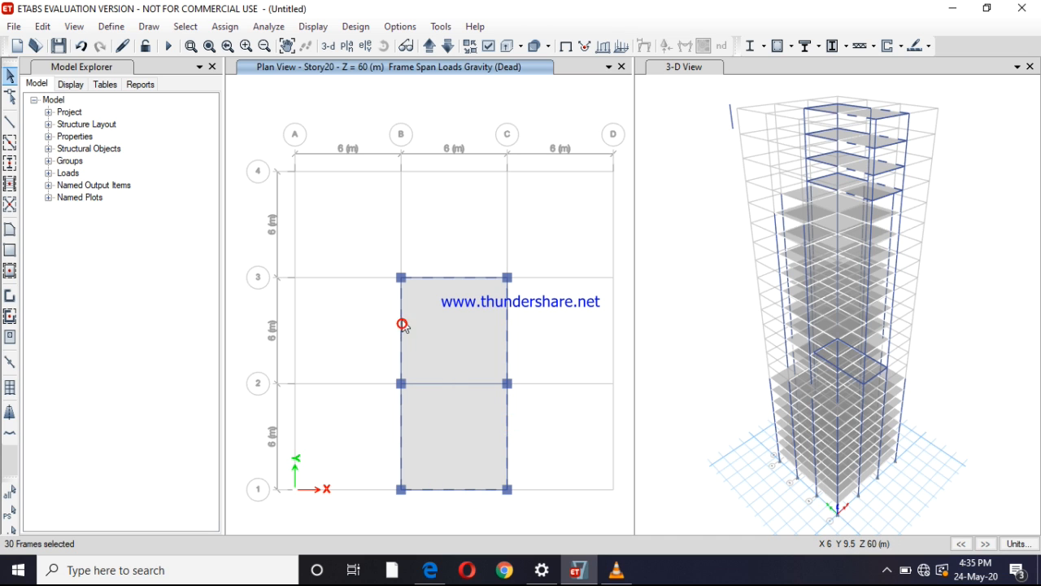
Assign the six selected Story20 perimeter beams a uniform distributed gravity load of 0.2 kN/m in the Dead pattern, replacing existing loads
{"action": "left_click", "coordinate": [226, 27]}
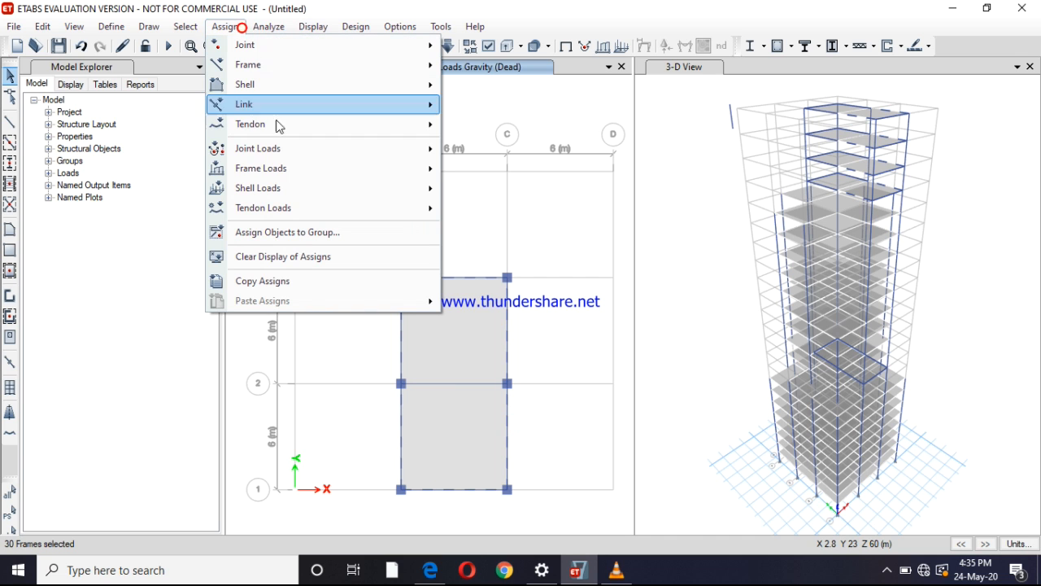
{"action": "mouse_move", "coordinate": [435, 178]}
{"action": "left_click", "coordinate": [521, 189]}
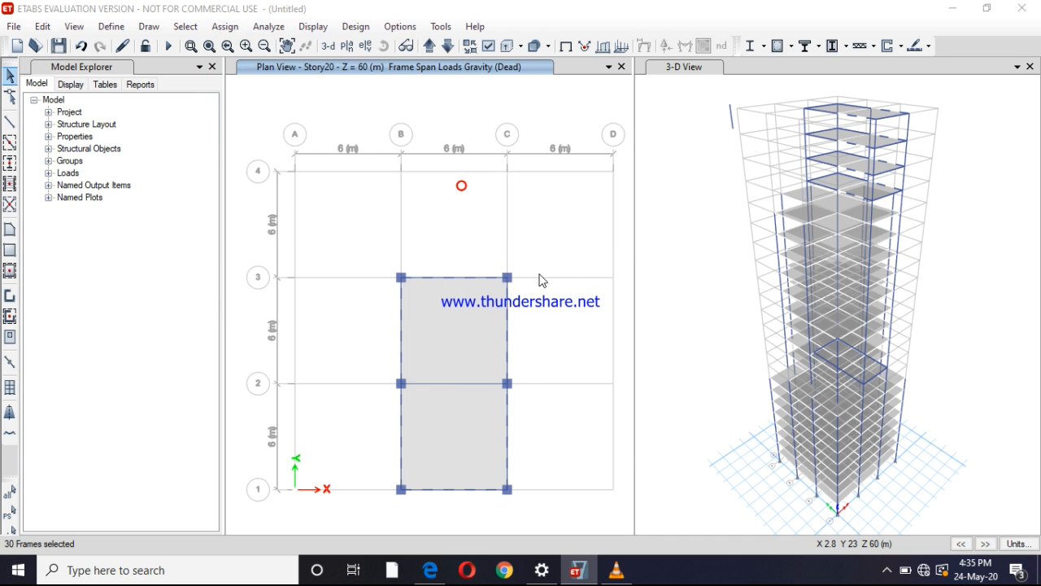
{"action": "left_click", "coordinate": [679, 408]}
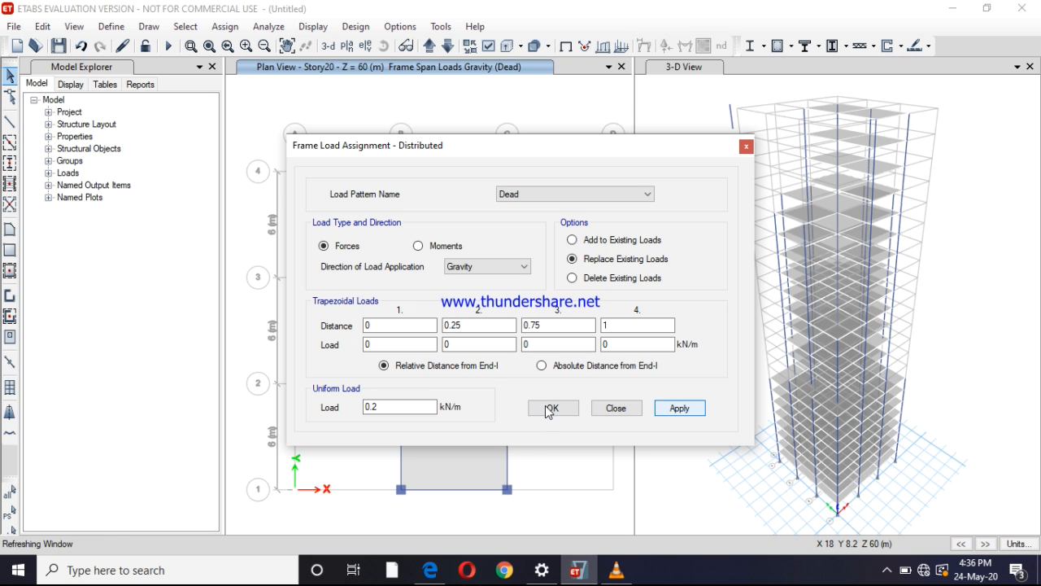
{"action": "left_click", "coordinate": [550, 410]}
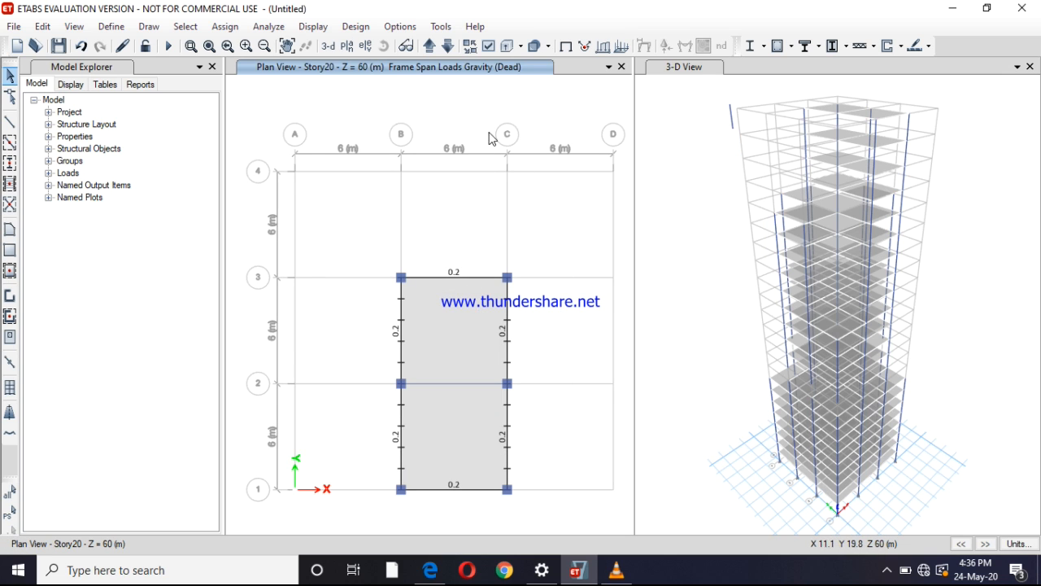
Show the top floor plan, Story23, and select its six perimeter beams along grid lines 1, 3, B and C
{"action": "left_click", "coordinate": [431, 46]}
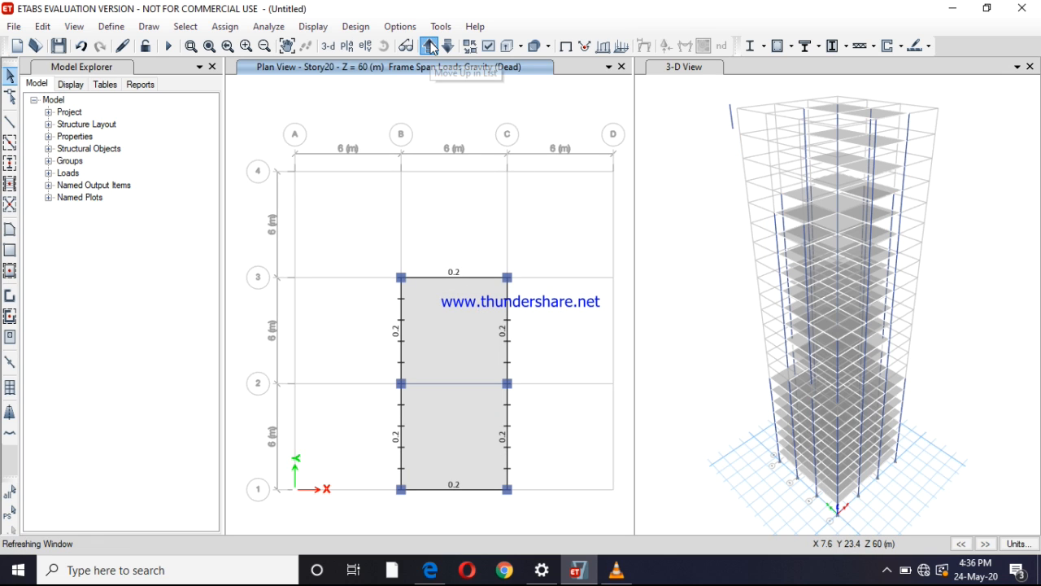
{"action": "left_click", "coordinate": [431, 46]}
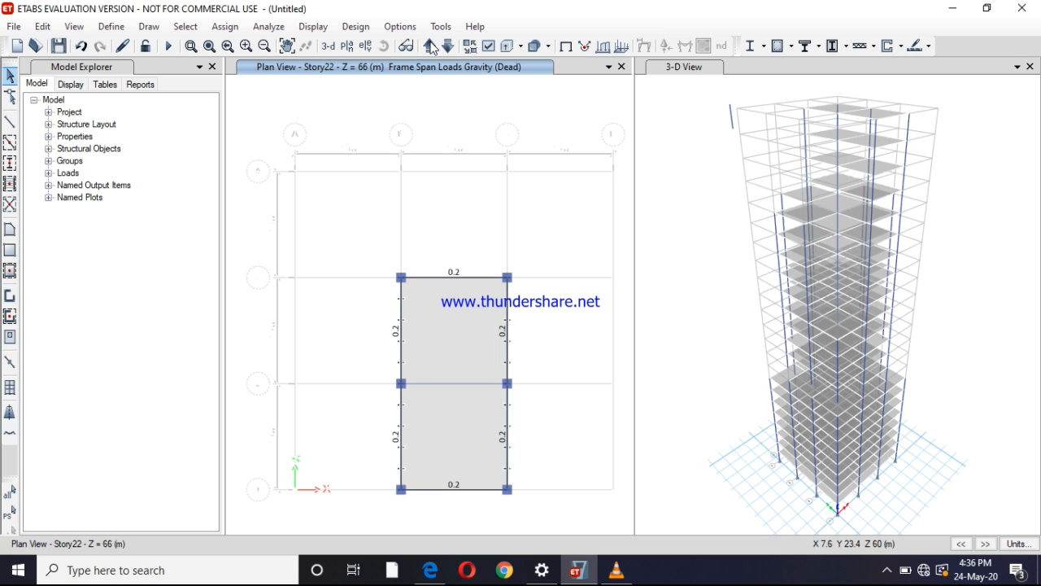
{"action": "left_click", "coordinate": [431, 48]}
{"action": "left_click", "coordinate": [446, 280]}
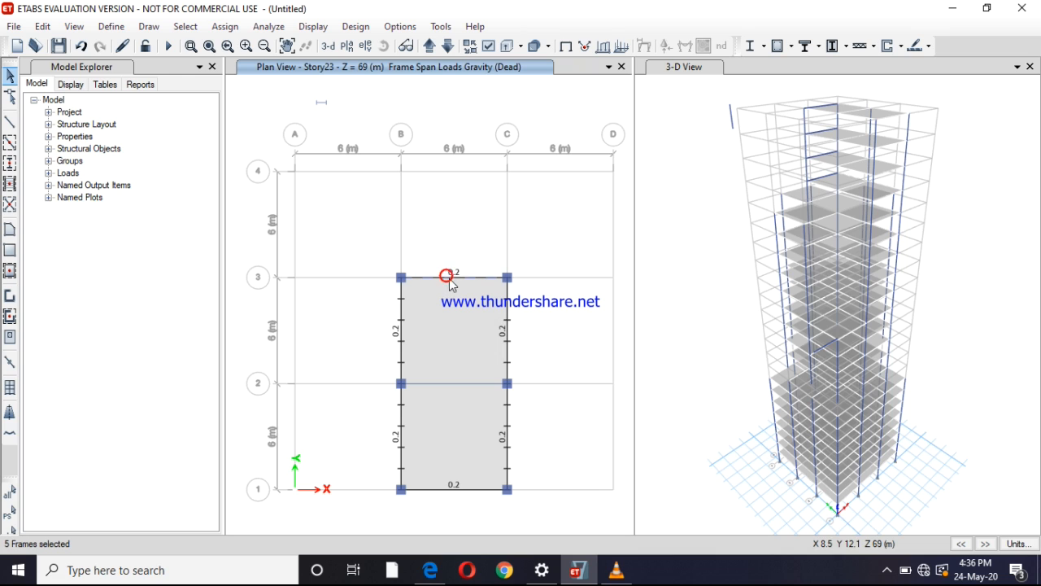
{"action": "left_click", "coordinate": [509, 330]}
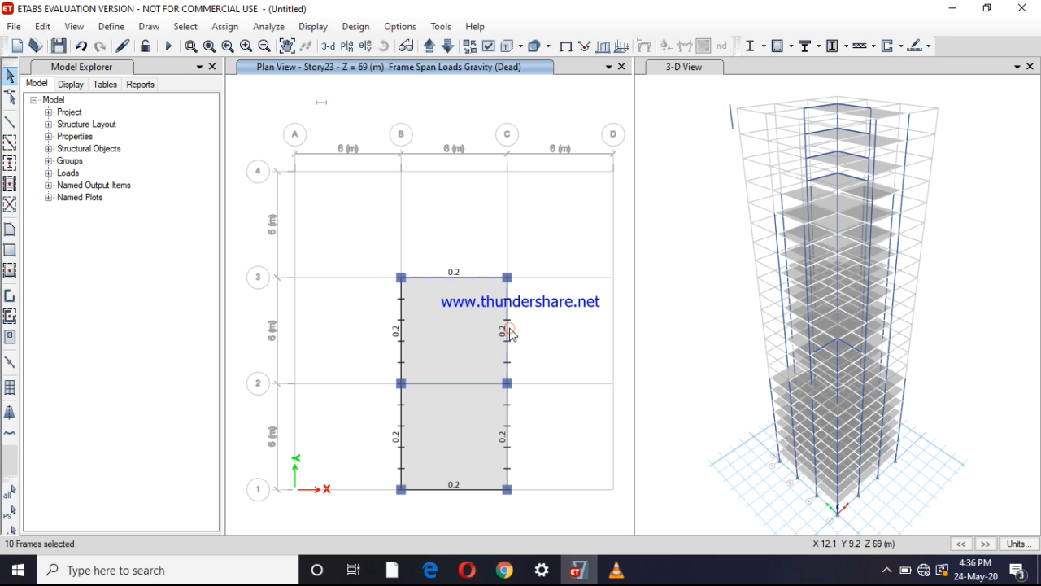
{"action": "left_click", "coordinate": [509, 421]}
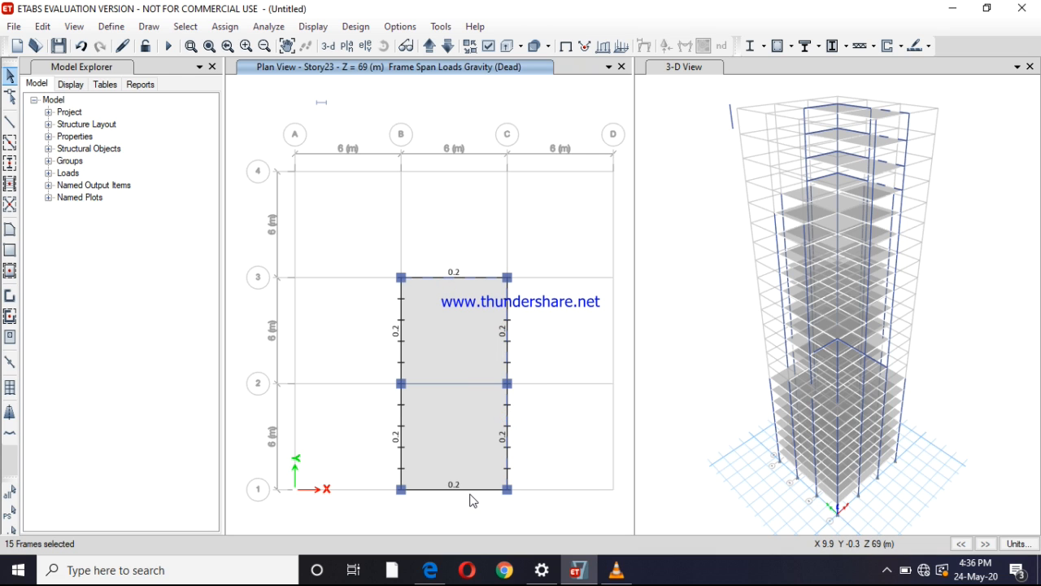
{"action": "left_click", "coordinate": [472, 489]}
{"action": "left_click", "coordinate": [400, 430]}
{"action": "left_click", "coordinate": [400, 342]}
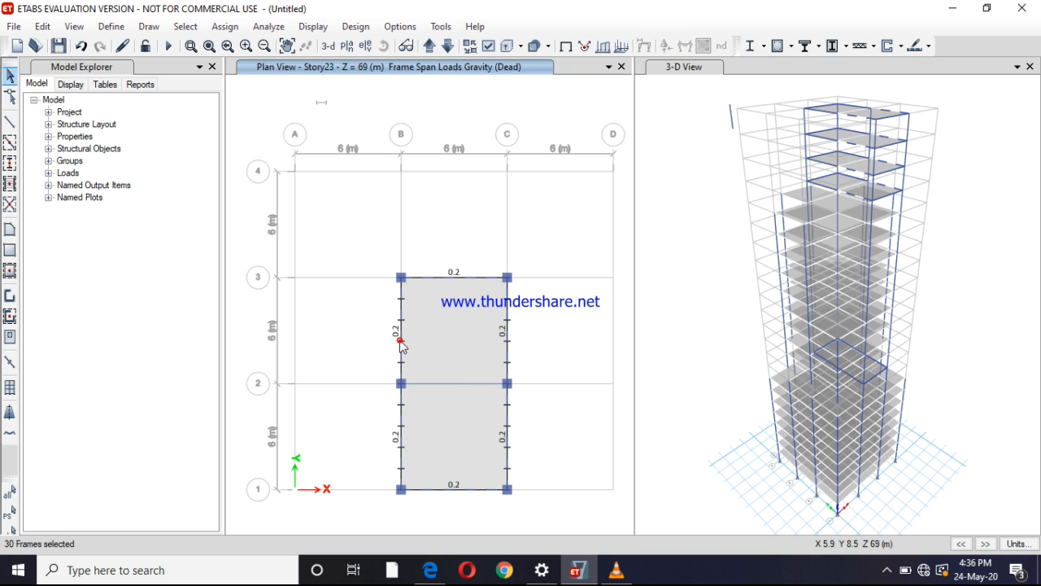
Delete the existing distributed gravity loads in the Dead pattern from the selected beams of the Story23 floor group
{"action": "left_click", "coordinate": [225, 26]}
{"action": "mouse_move", "coordinate": [349, 174]}
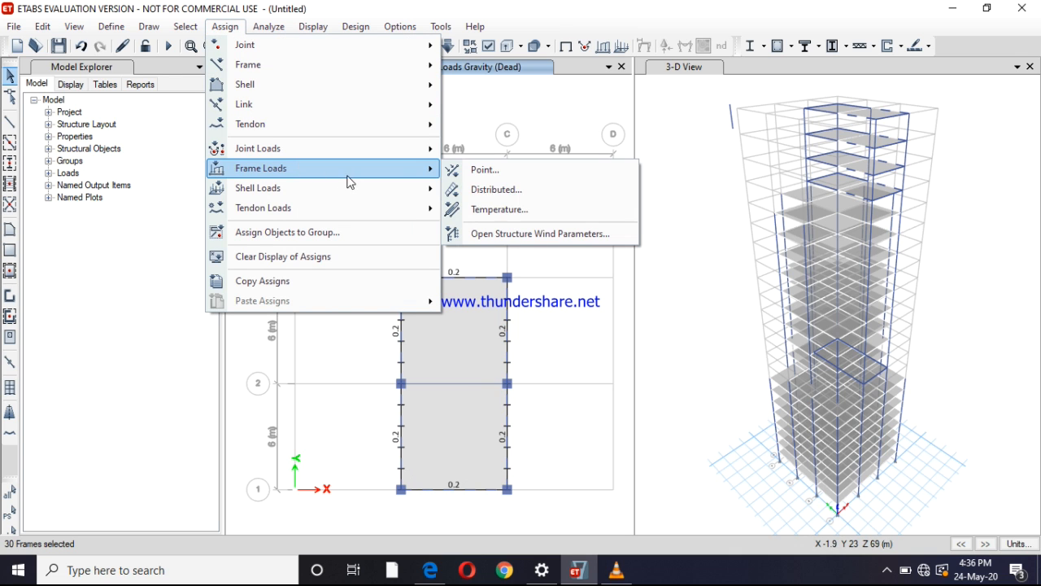
{"action": "left_click", "coordinate": [474, 191]}
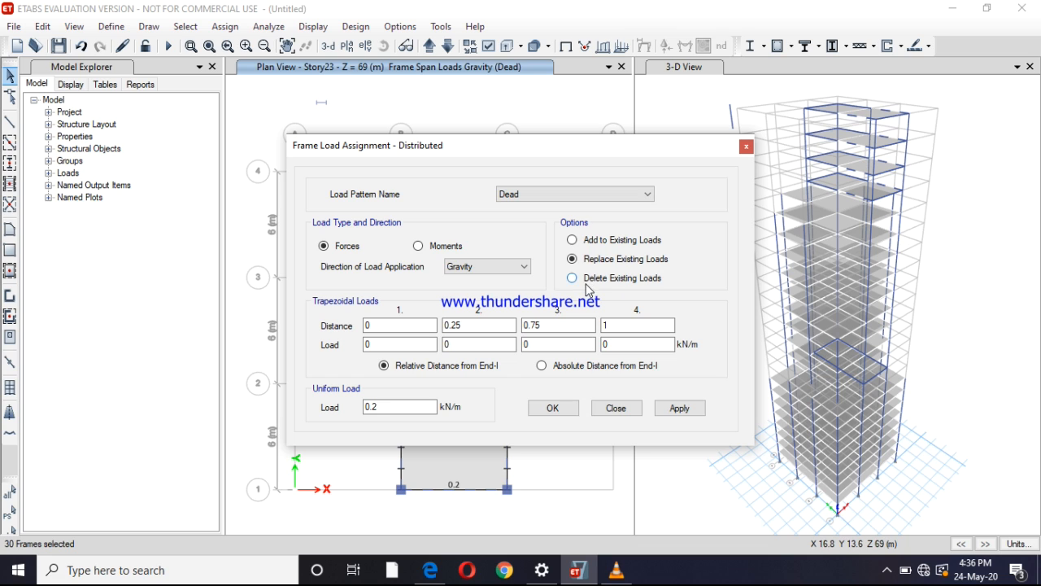
{"action": "left_click", "coordinate": [572, 278]}
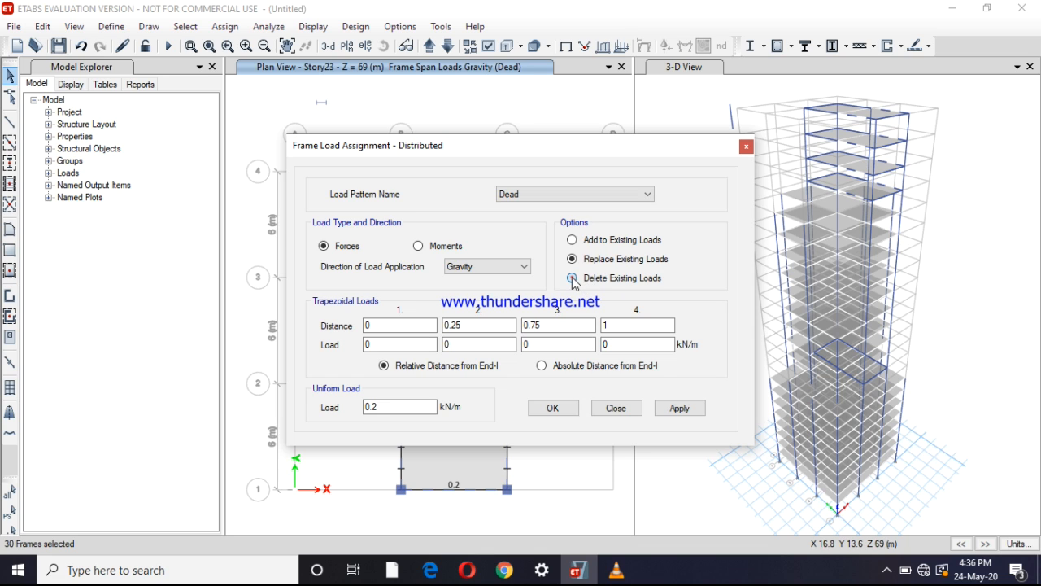
{"action": "left_click", "coordinate": [675, 408]}
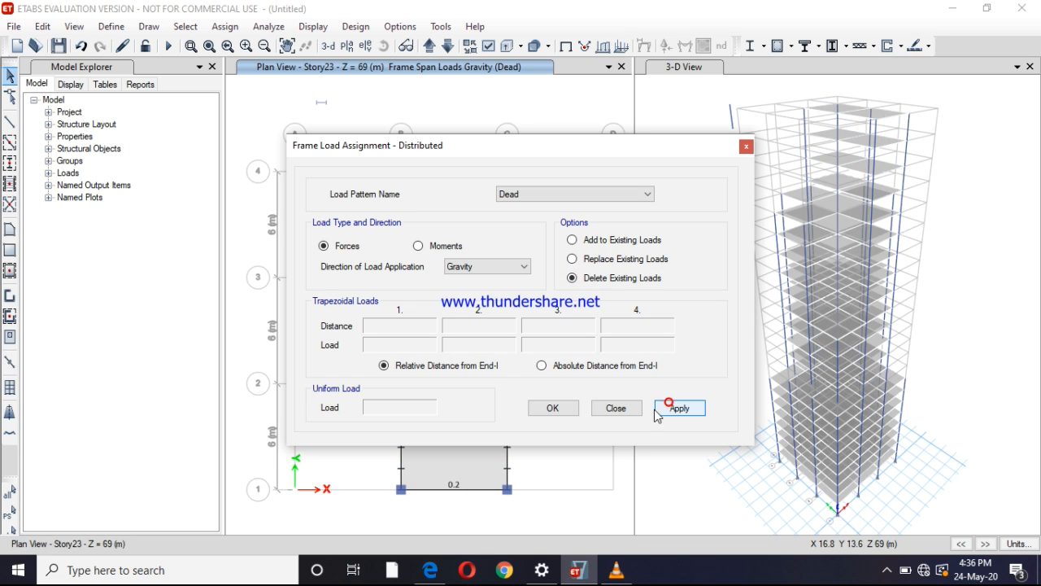
{"action": "left_click", "coordinate": [557, 409]}
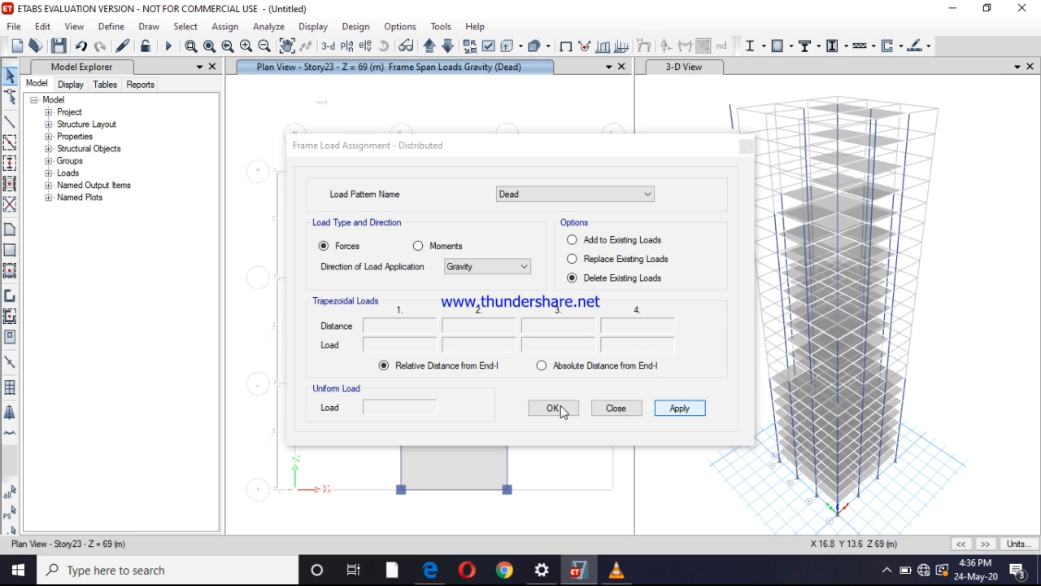
{"action": "left_click", "coordinate": [561, 408]}
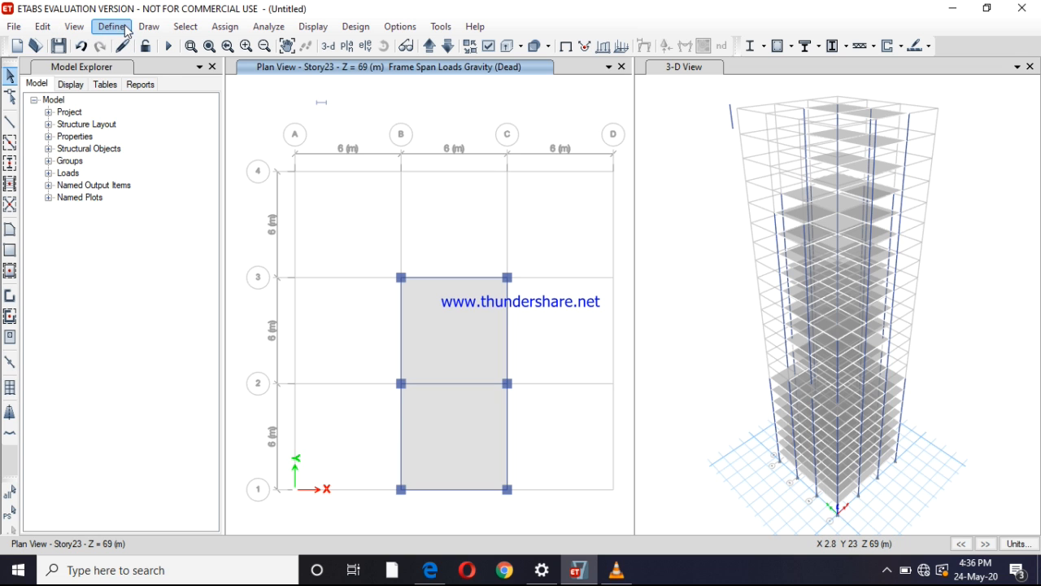
{"action": "left_click", "coordinate": [75, 28]}
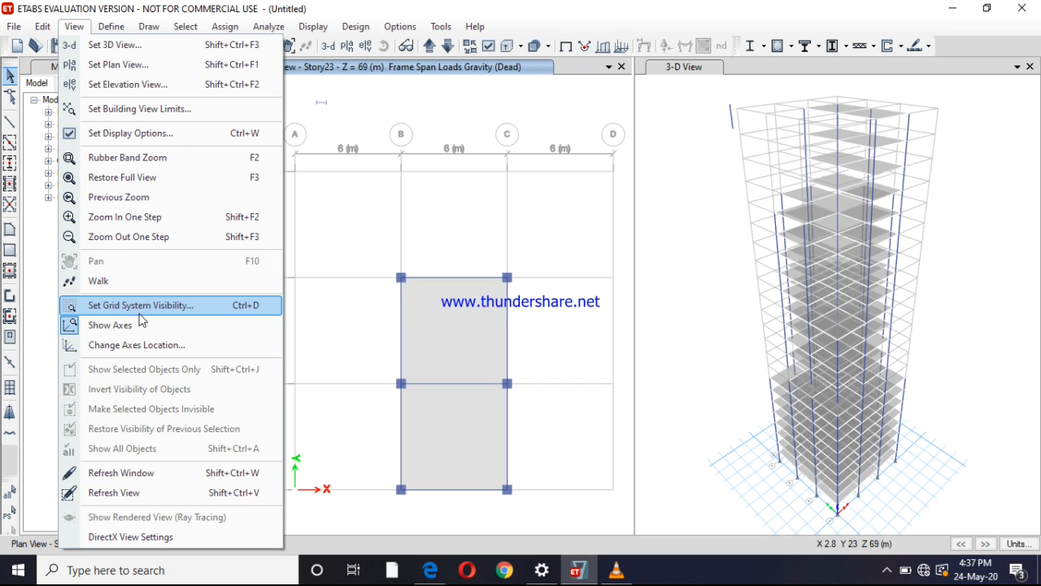
{"action": "left_click", "coordinate": [137, 26]}
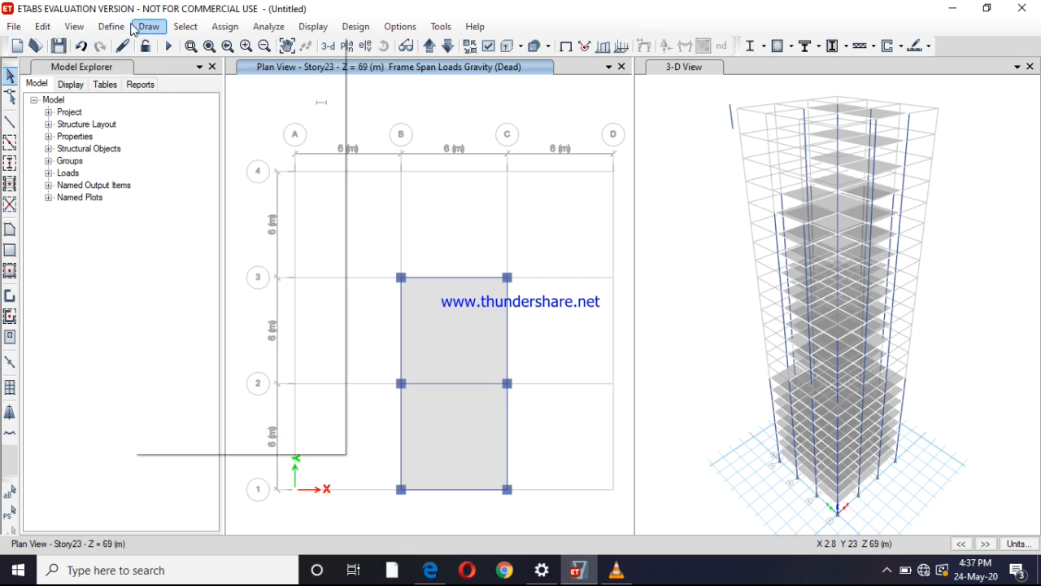
{"action": "left_click", "coordinate": [43, 27]}
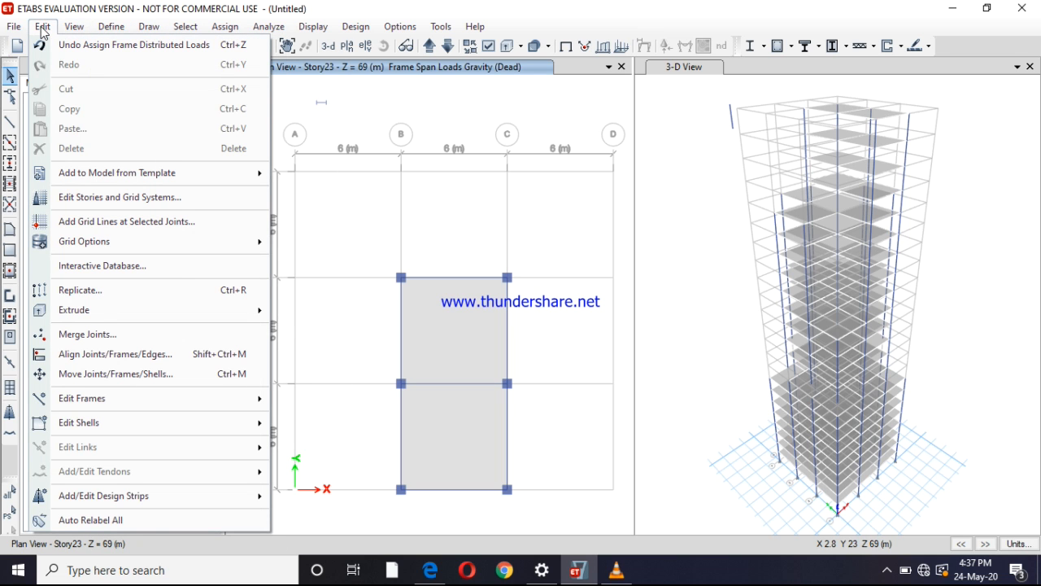
{"action": "left_click", "coordinate": [42, 28]}
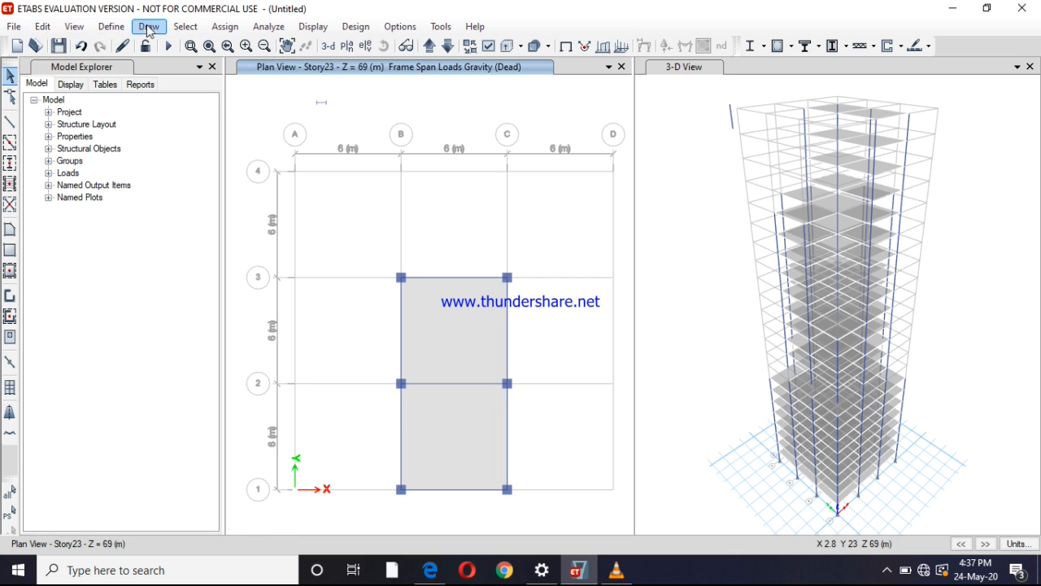
{"action": "left_click", "coordinate": [187, 28]}
{"action": "left_click", "coordinate": [187, 30]}
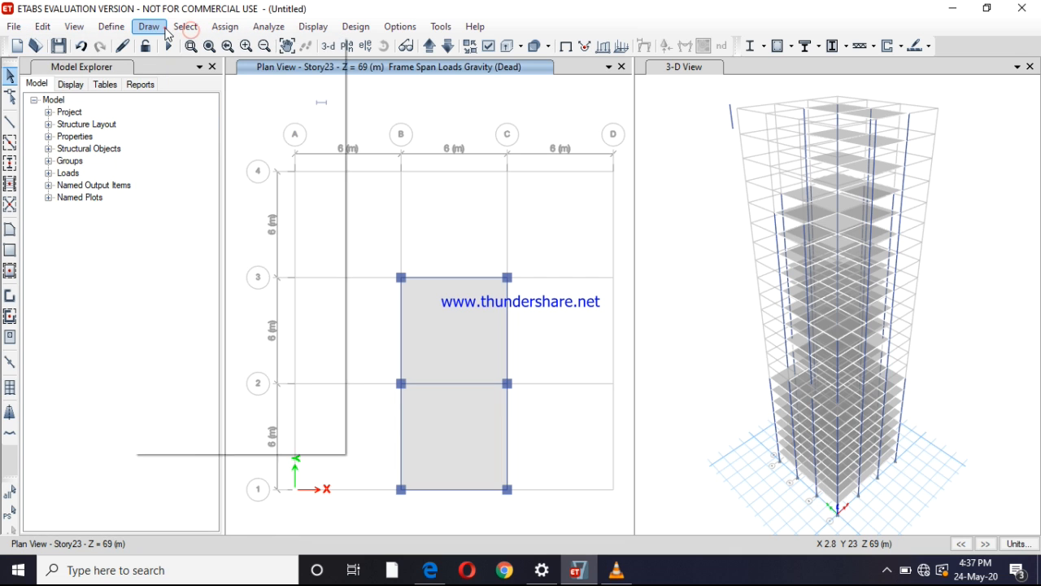
{"action": "left_click", "coordinate": [164, 27]}
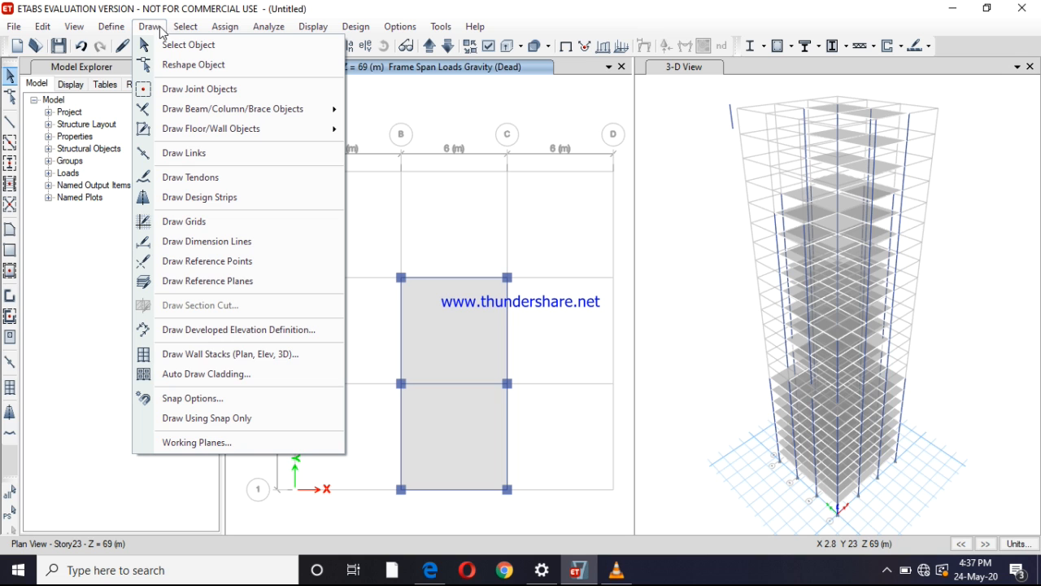
{"action": "left_click", "coordinate": [203, 376]}
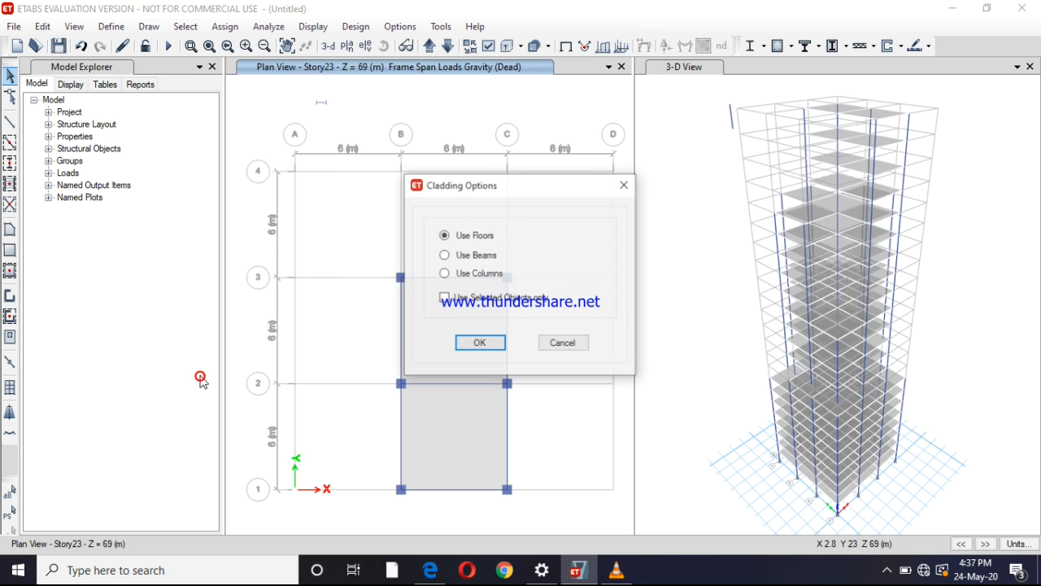
{"action": "left_click", "coordinate": [572, 343]}
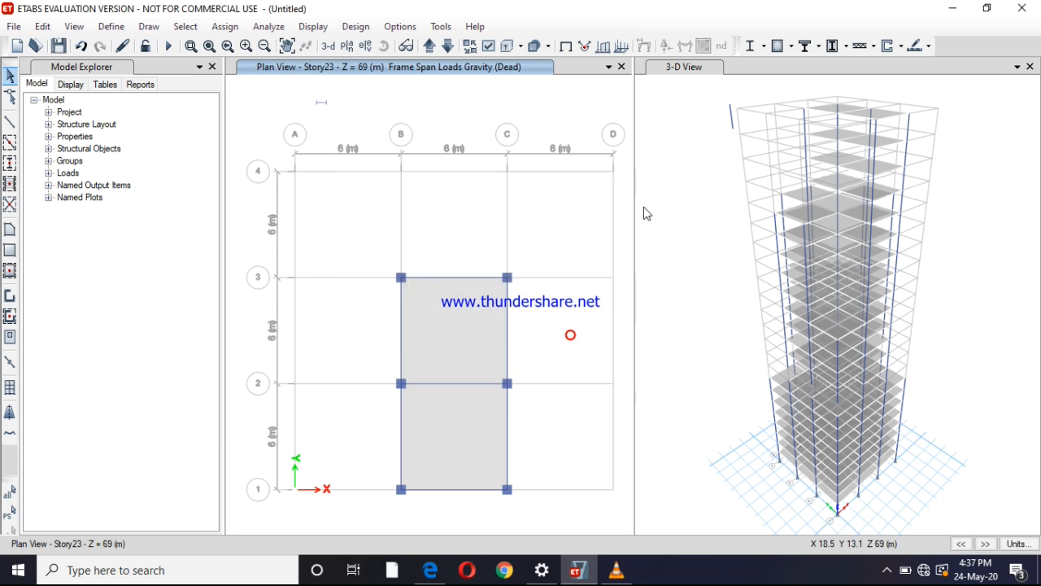
Automatically draw cladding around the whole building in the 3-D view, using the floors as the basis
{"action": "left_click", "coordinate": [680, 70]}
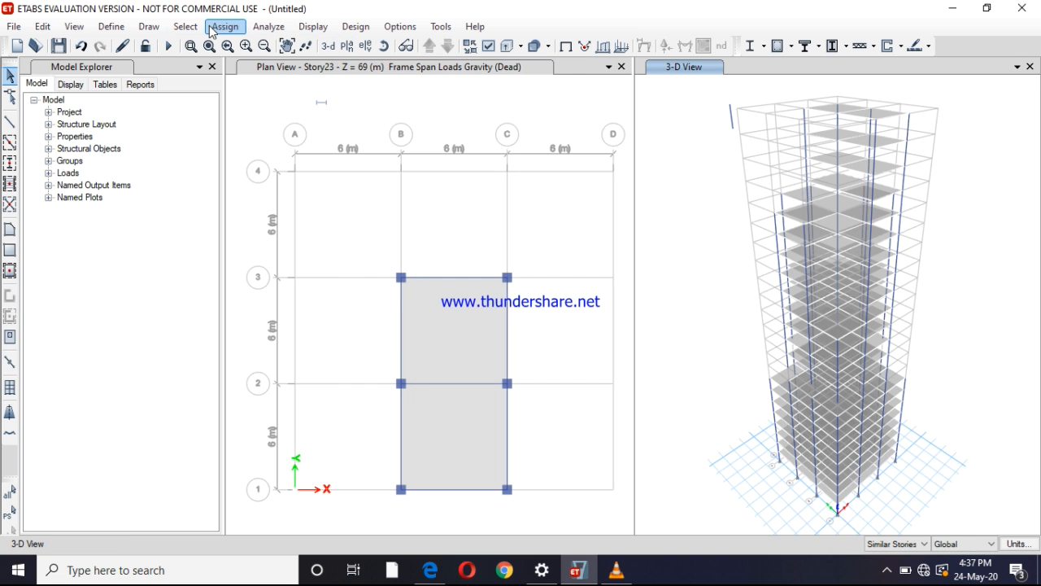
{"action": "left_click", "coordinate": [153, 27]}
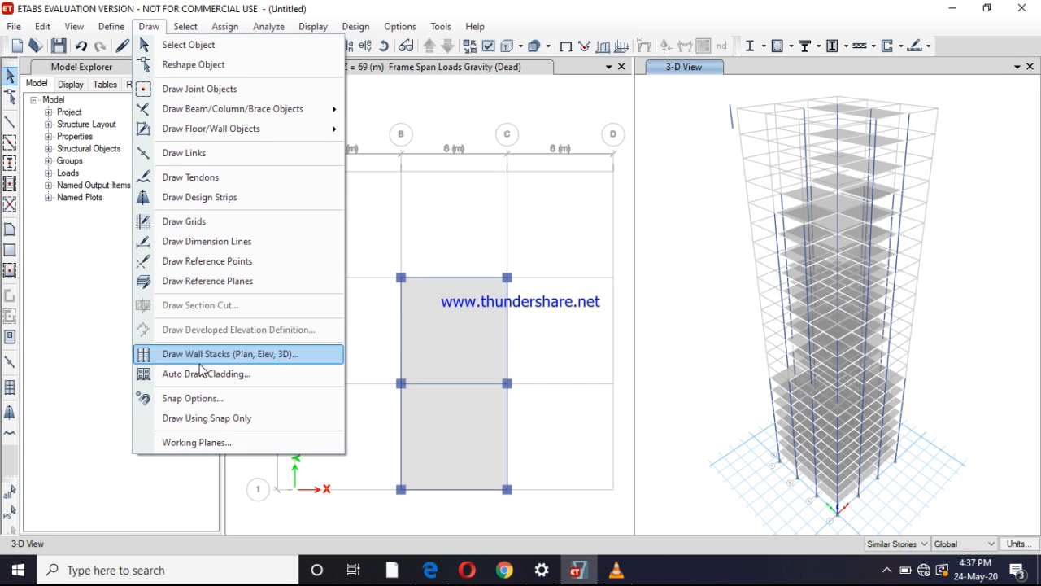
{"action": "left_click", "coordinate": [261, 376]}
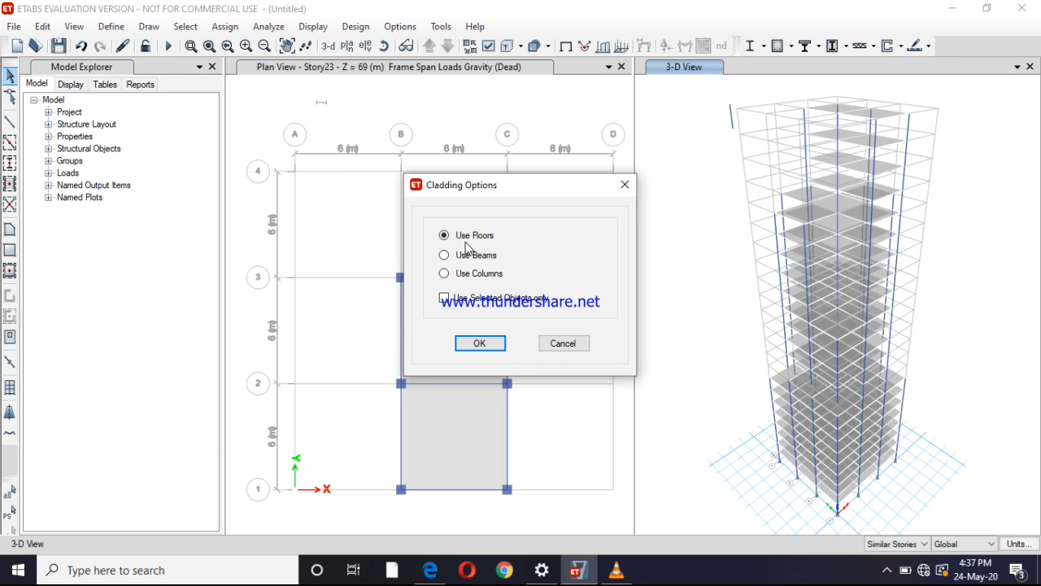
{"action": "left_click", "coordinate": [480, 342]}
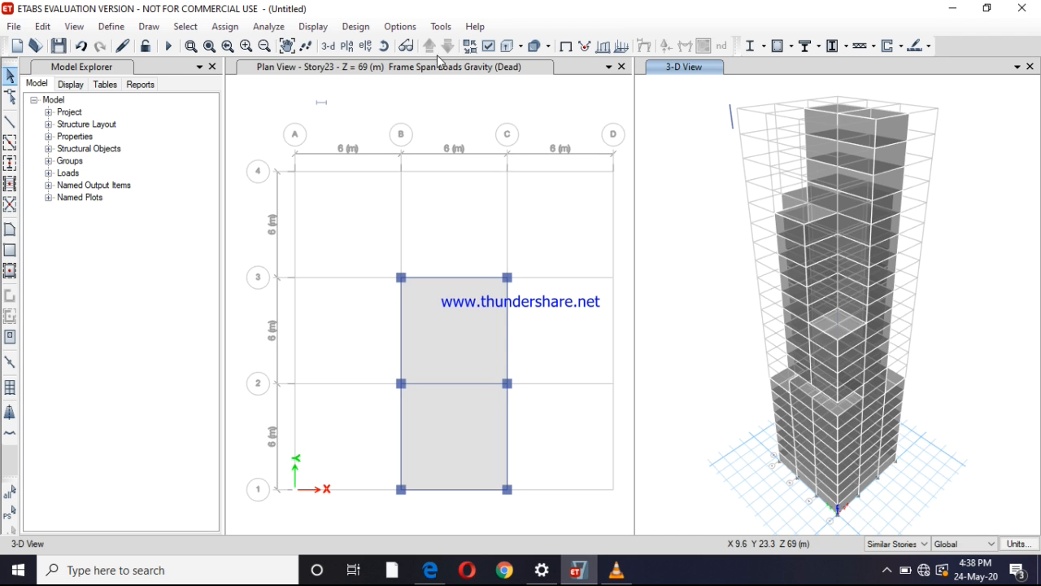
Switch the plan view from the top floor to the Story1 floor plan
{"action": "left_click", "coordinate": [412, 93]}
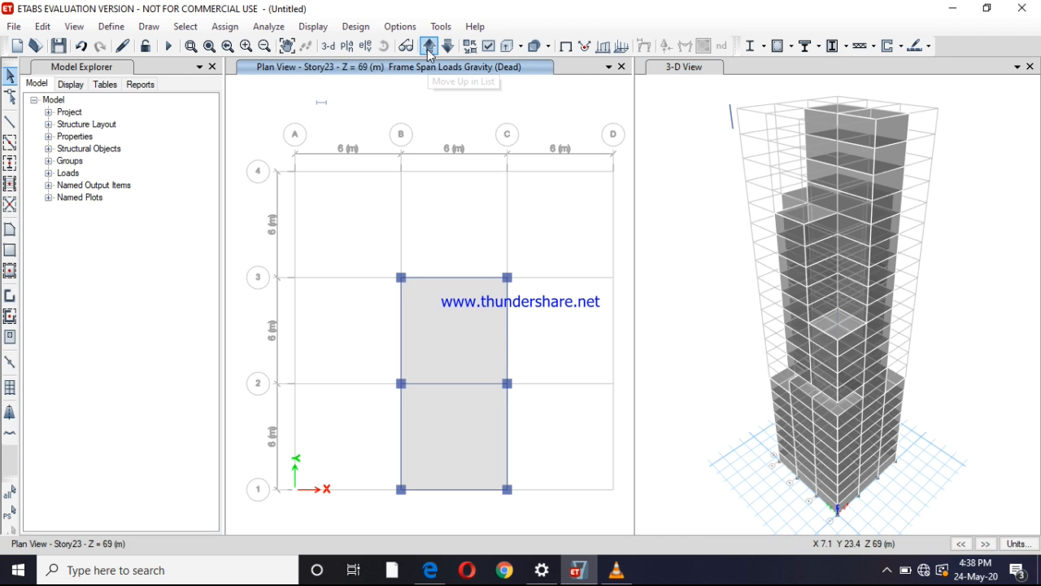
{"action": "left_click", "coordinate": [429, 48]}
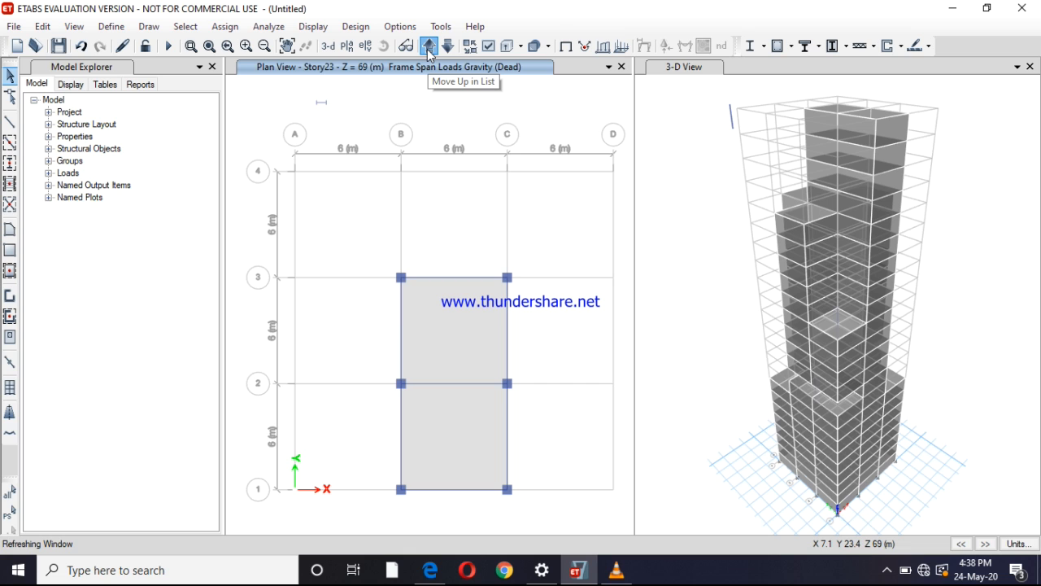
{"action": "left_click", "coordinate": [429, 47]}
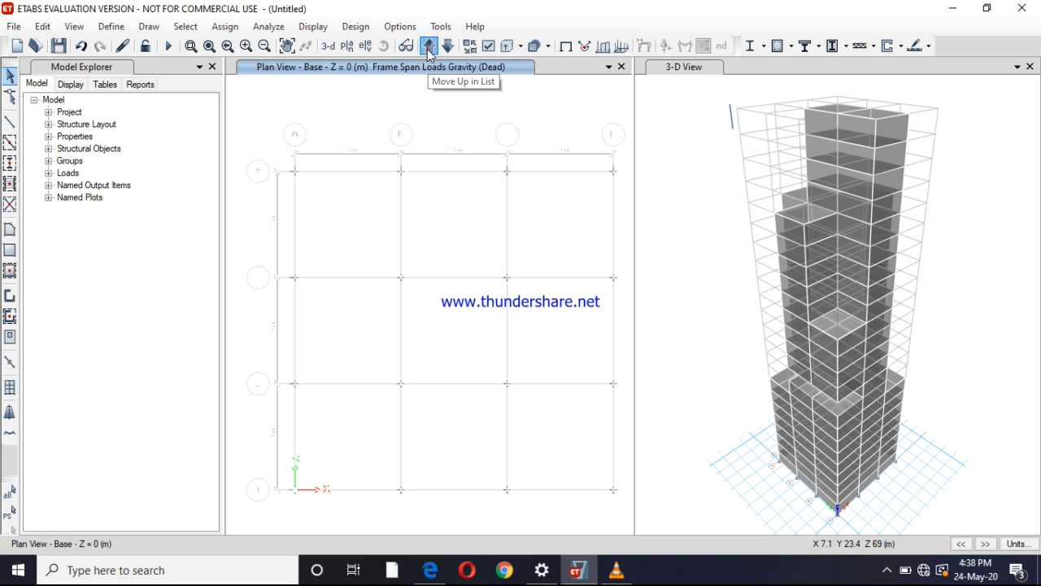
{"action": "left_click", "coordinate": [429, 48]}
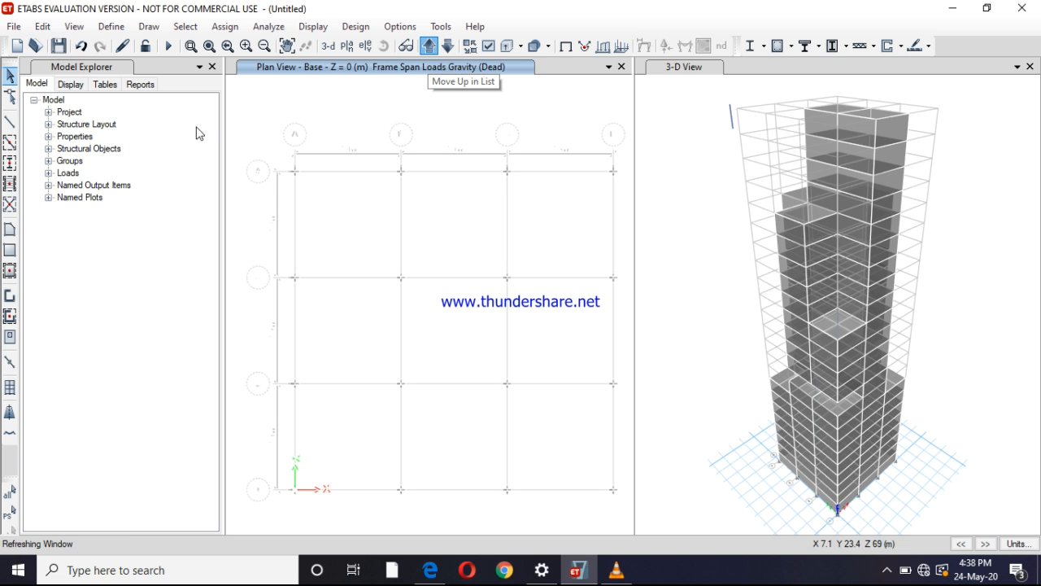
Add a load pattern named WIND with type Wind and the Indian IS875:1987 auto lateral load
{"action": "left_click", "coordinate": [111, 26]}
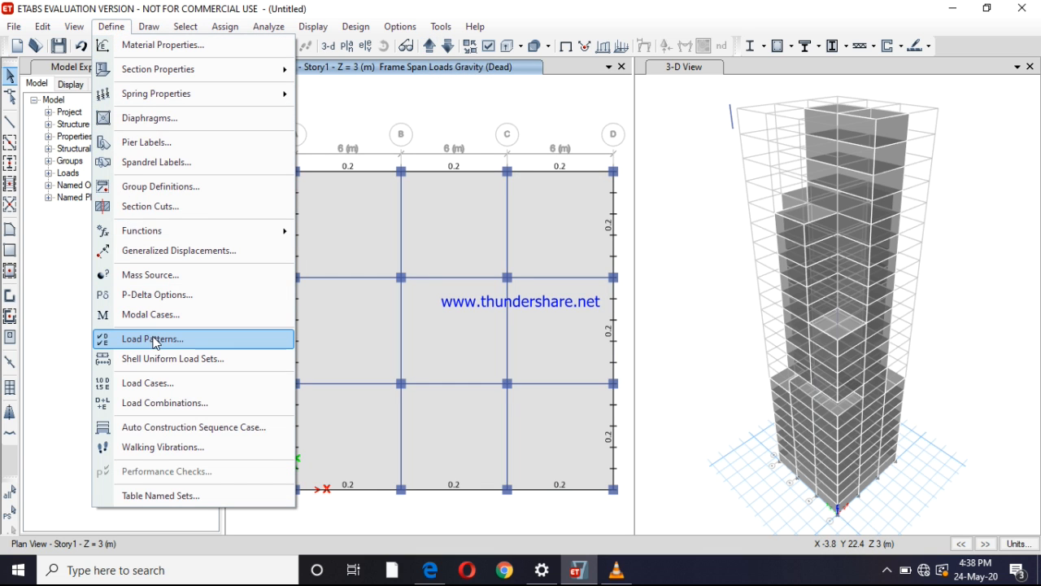
{"action": "left_click", "coordinate": [201, 340]}
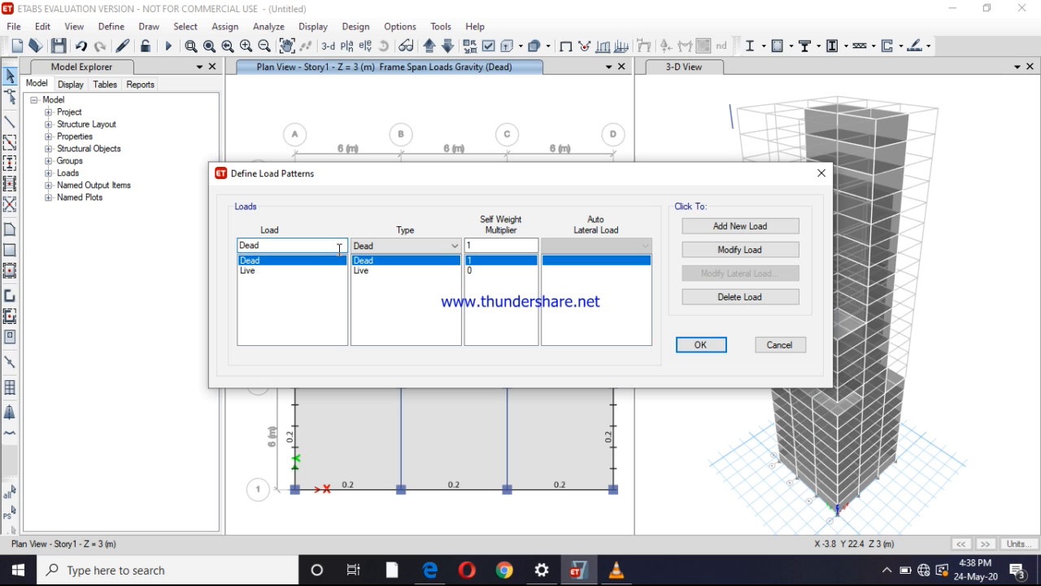
{"action": "double_click", "coordinate": [281, 241]}
{"action": "type", "text": "WIND"}
{"action": "left_click", "coordinate": [439, 245]}
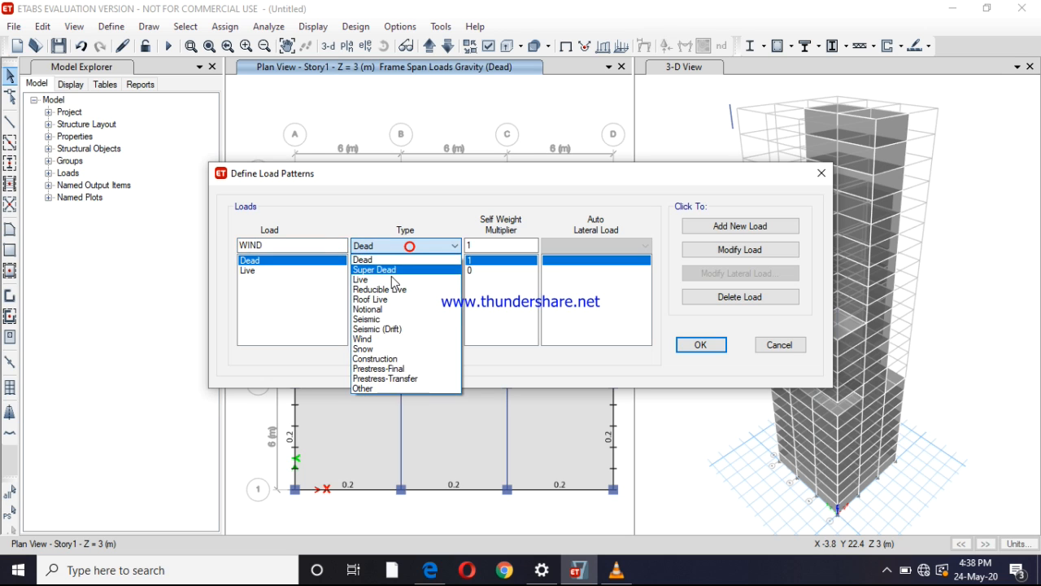
{"action": "left_click", "coordinate": [366, 339]}
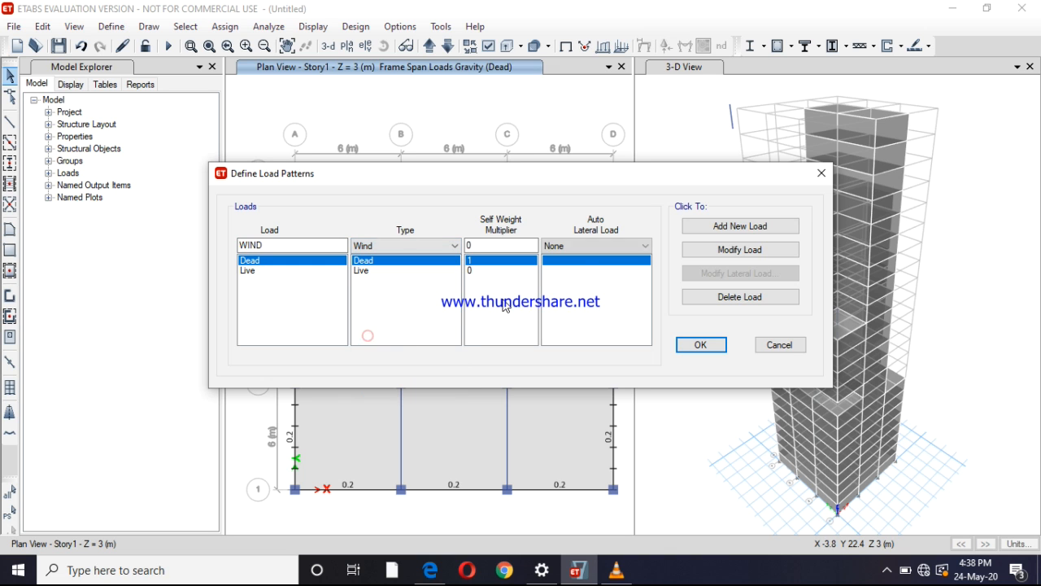
{"action": "left_click", "coordinate": [590, 248]}
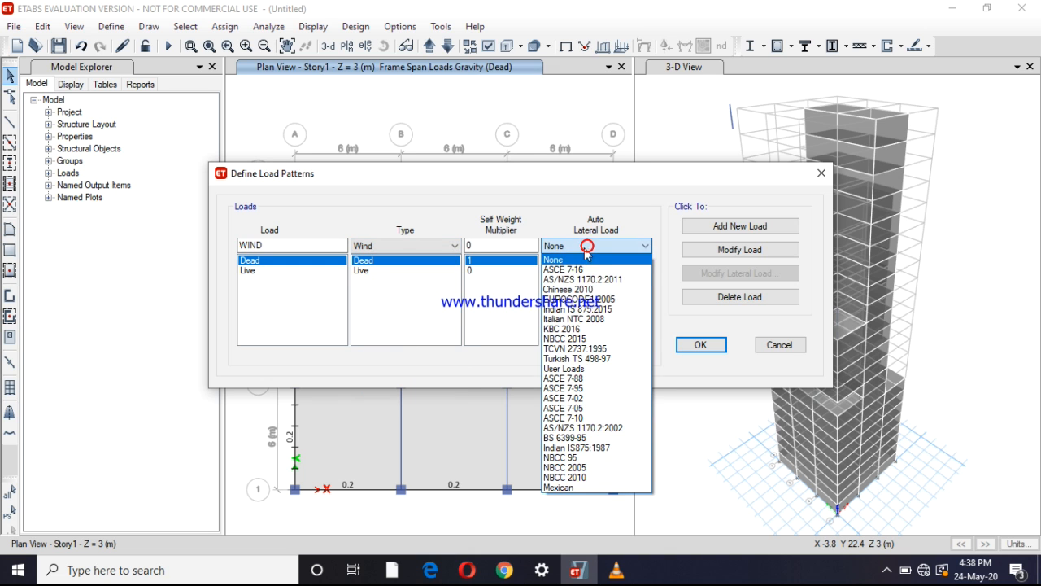
{"action": "left_click", "coordinate": [598, 448]}
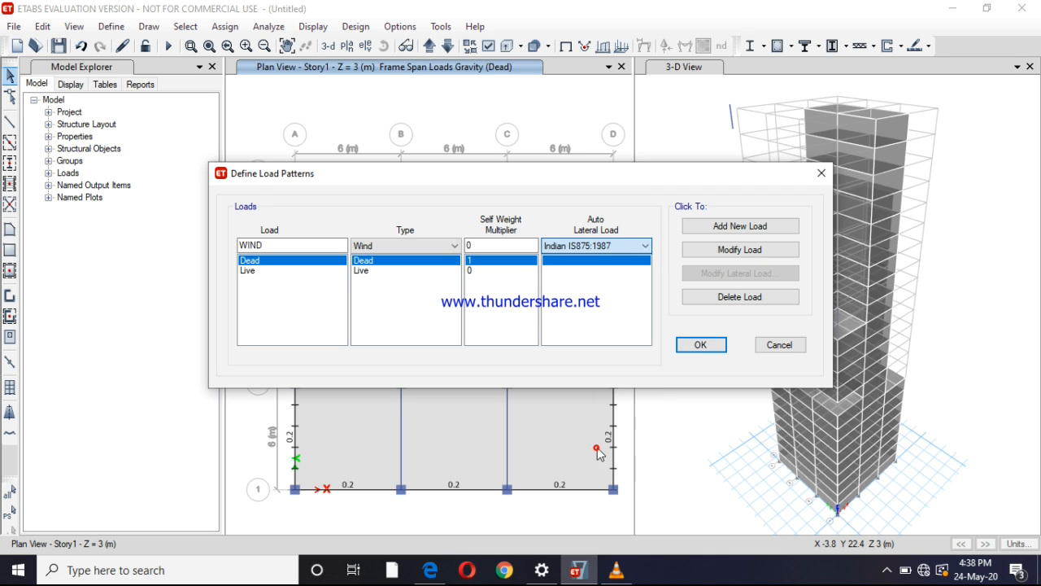
{"action": "left_click", "coordinate": [726, 231]}
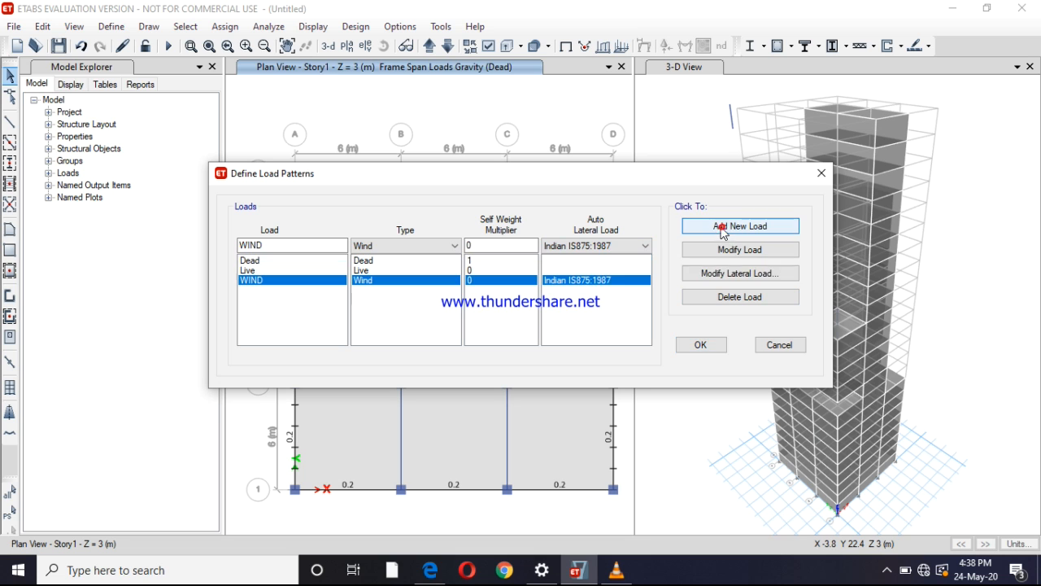
Set the WIND pattern's lateral load to wind speed 33 m/s, terrain category 3 and structure class B, and accept the load patterns
{"action": "left_click", "coordinate": [744, 274]}
{"action": "double_click", "coordinate": [716, 177]}
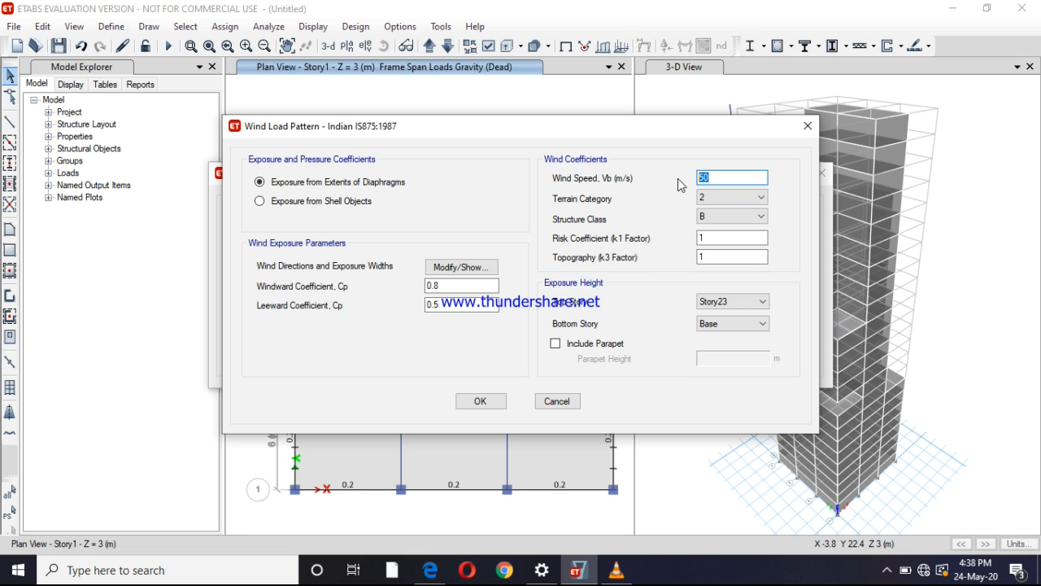
{"action": "type", "text": "33"}
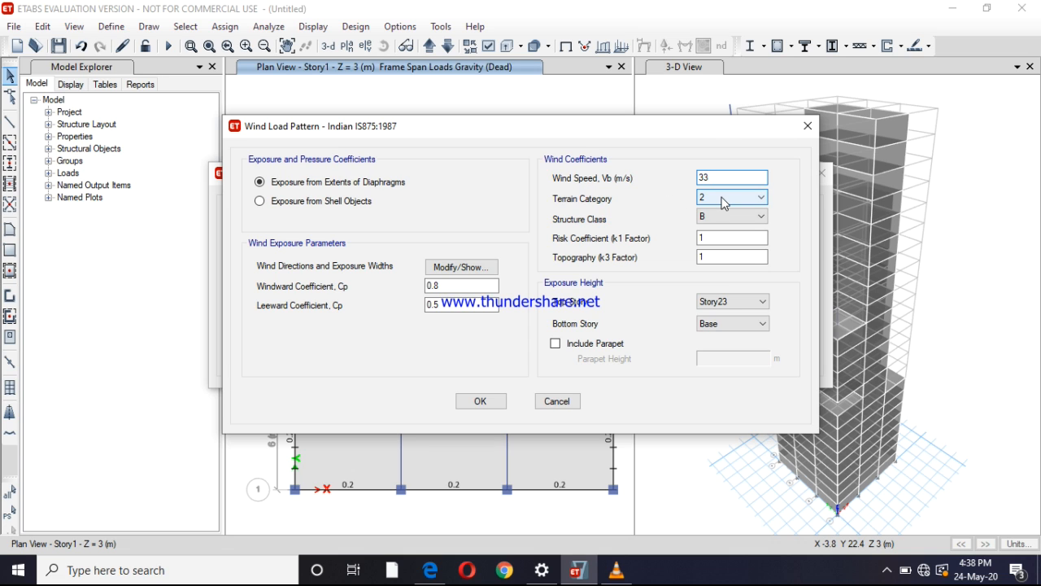
{"action": "left_click", "coordinate": [722, 199]}
{"action": "left_click", "coordinate": [713, 234]}
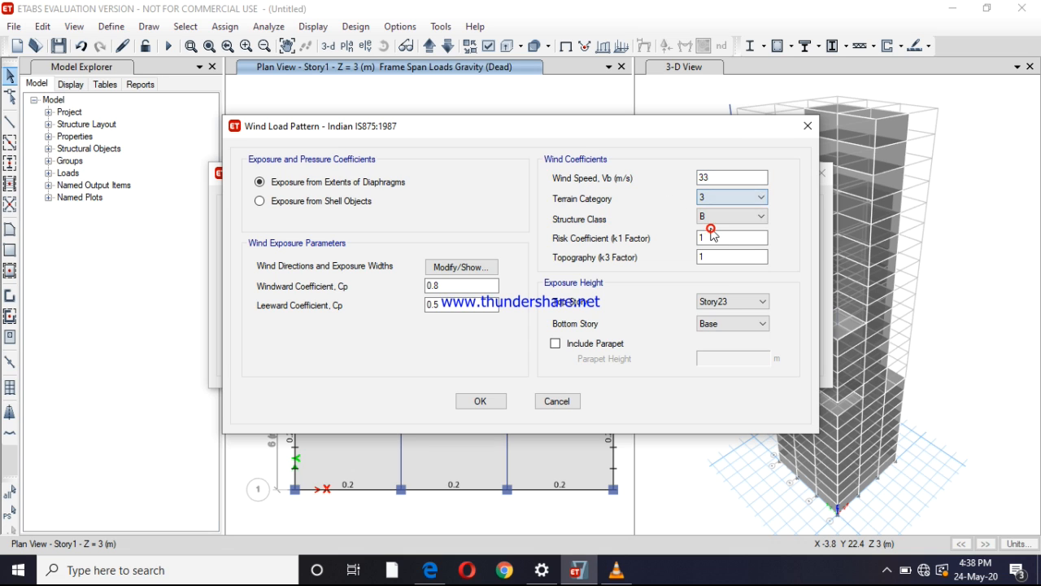
{"action": "left_click", "coordinate": [712, 217]}
{"action": "left_click", "coordinate": [712, 215]}
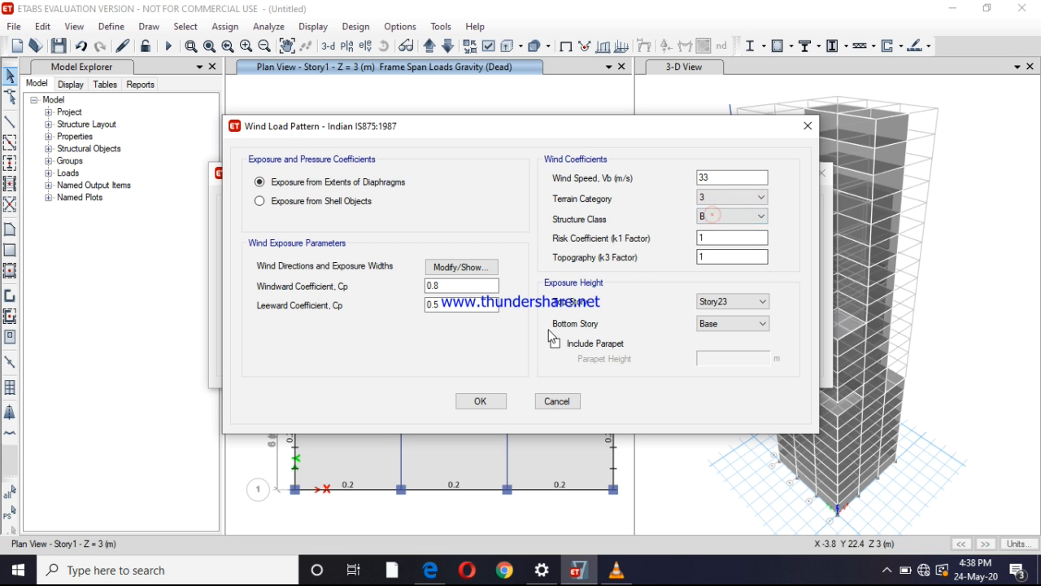
{"action": "left_click", "coordinate": [489, 400]}
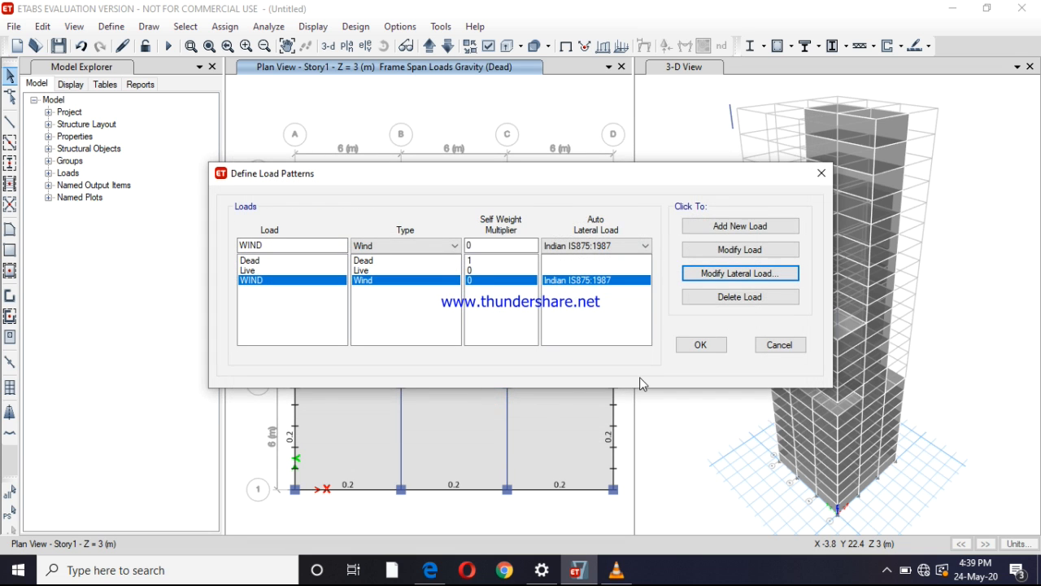
{"action": "left_click", "coordinate": [699, 345]}
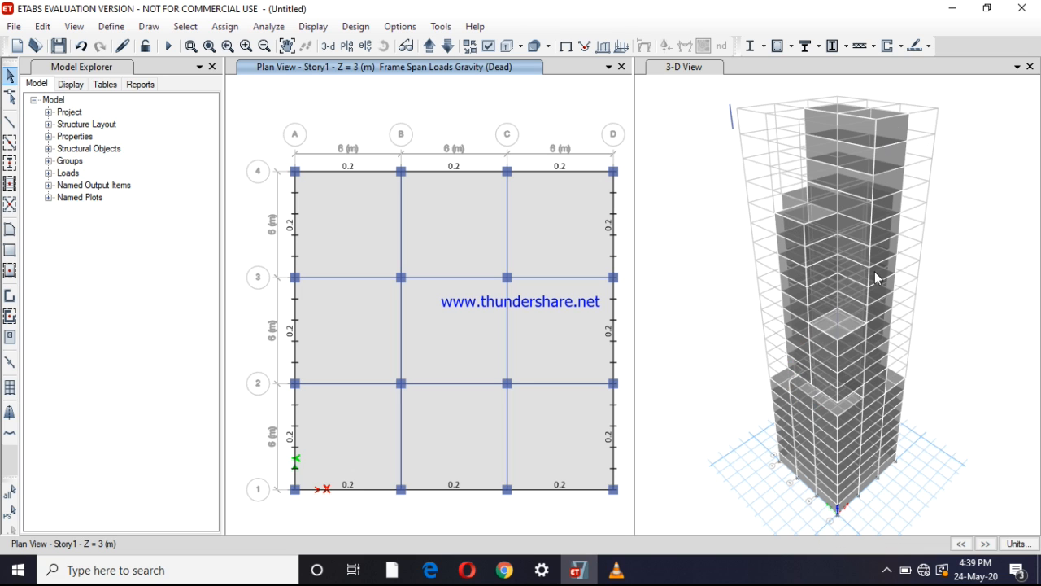
Replace the Story1 plan with the elevation at grid line A and display the undeformed shape without the load assignments
{"action": "left_click", "coordinate": [366, 51]}
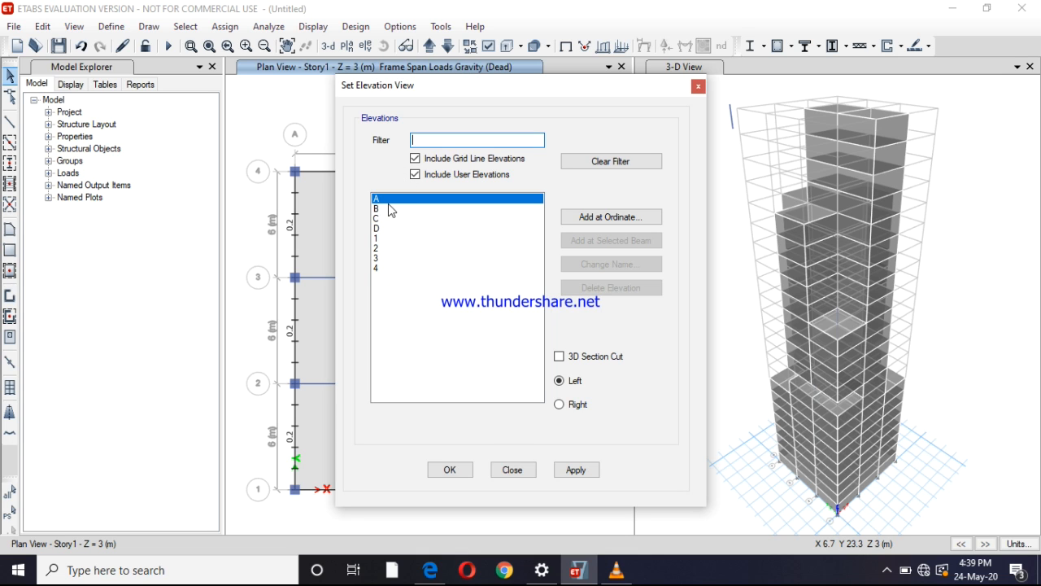
{"action": "left_click", "coordinate": [576, 469]}
{"action": "left_click", "coordinate": [450, 469]}
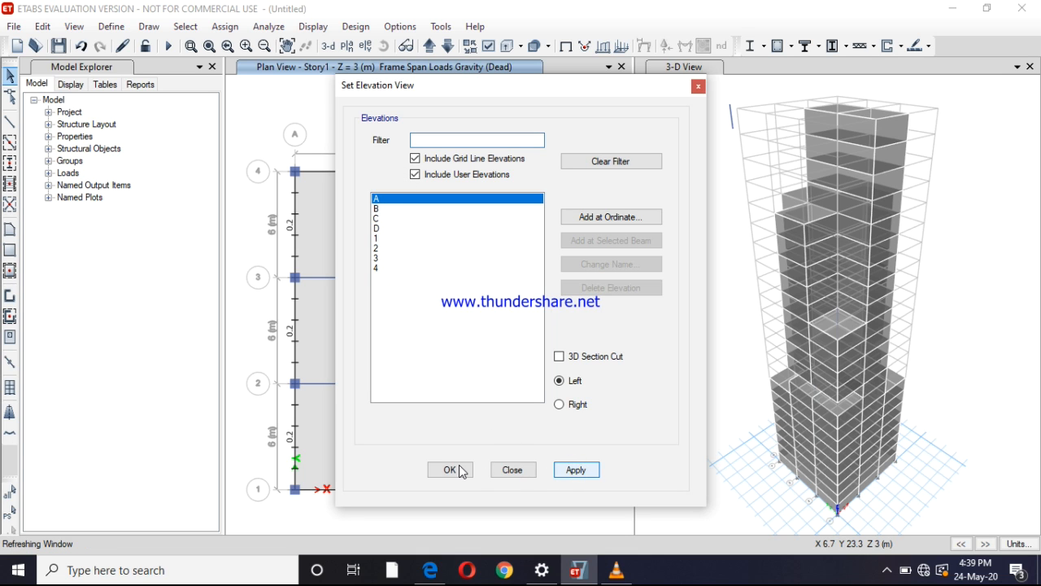
{"action": "left_click", "coordinate": [460, 469]}
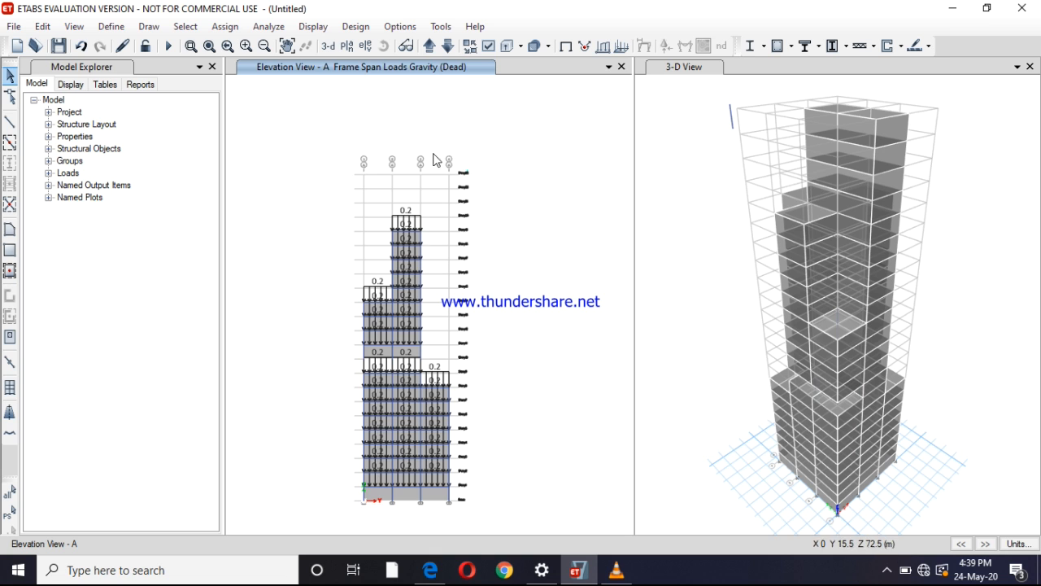
{"action": "left_click", "coordinate": [320, 30]}
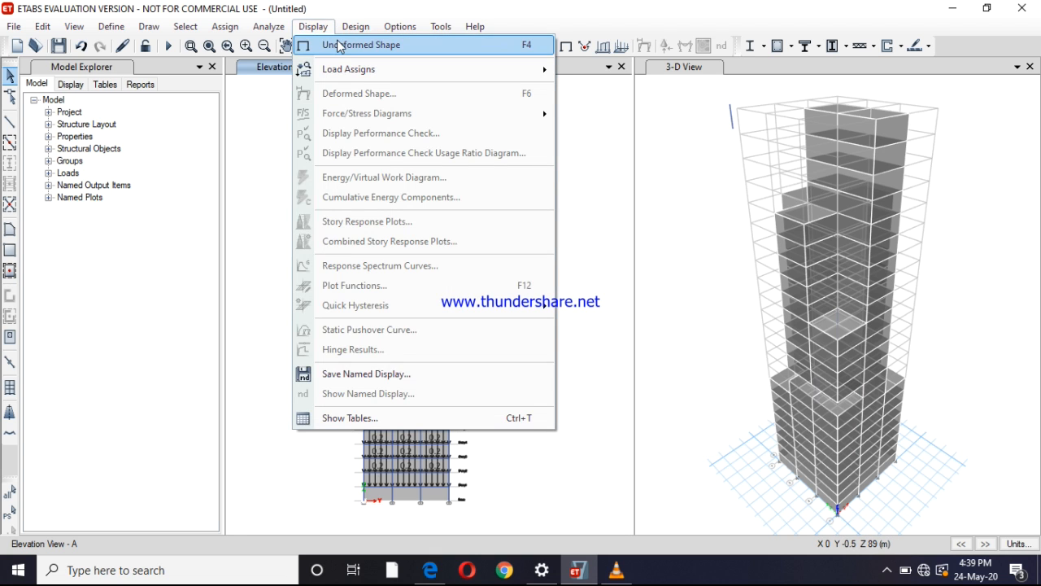
{"action": "left_click", "coordinate": [340, 45]}
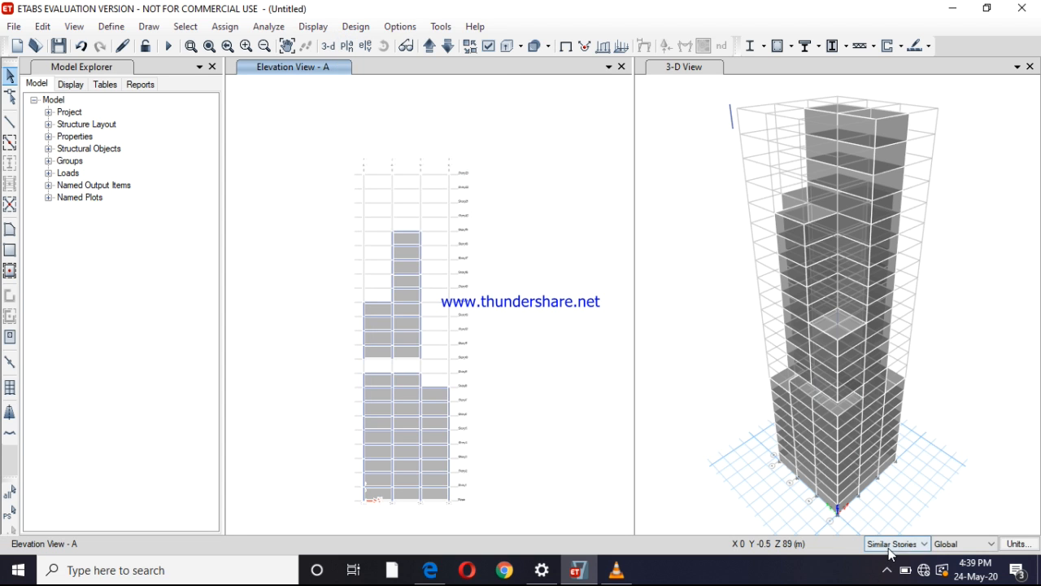
Set the story scope to All Stories and select the cladding shells in the middle bay of elevation A
{"action": "left_click", "coordinate": [895, 544]}
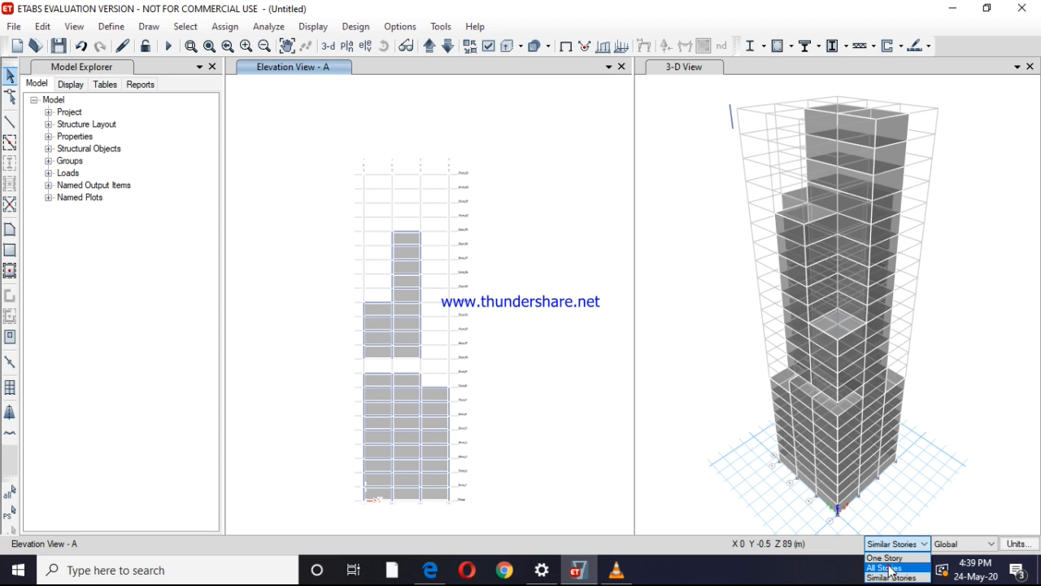
{"action": "left_click", "coordinate": [889, 568]}
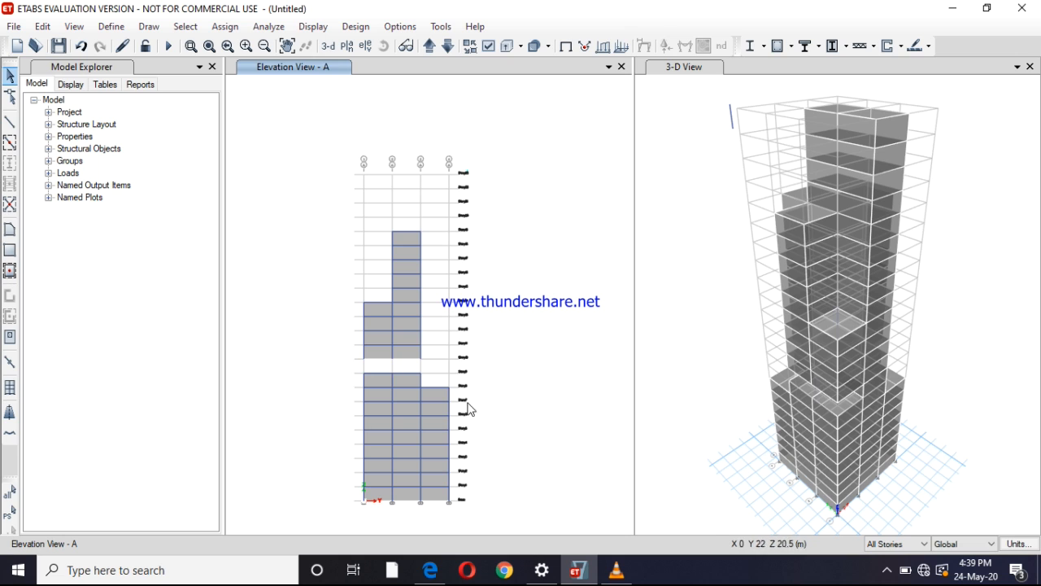
{"action": "left_click", "coordinate": [402, 379]}
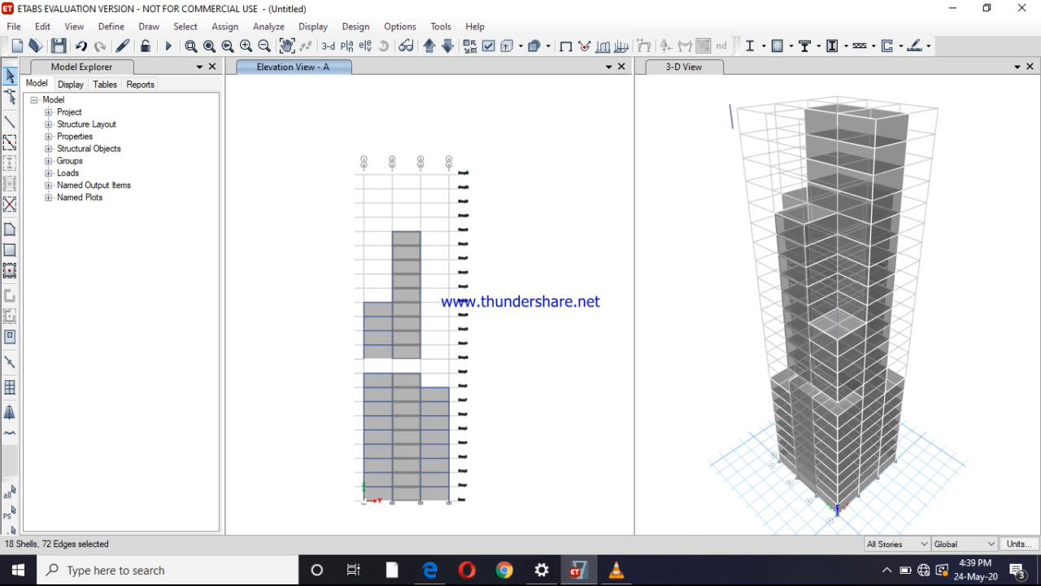
{"action": "left_click", "coordinate": [887, 570]}
{"action": "left_click", "coordinate": [917, 539]}
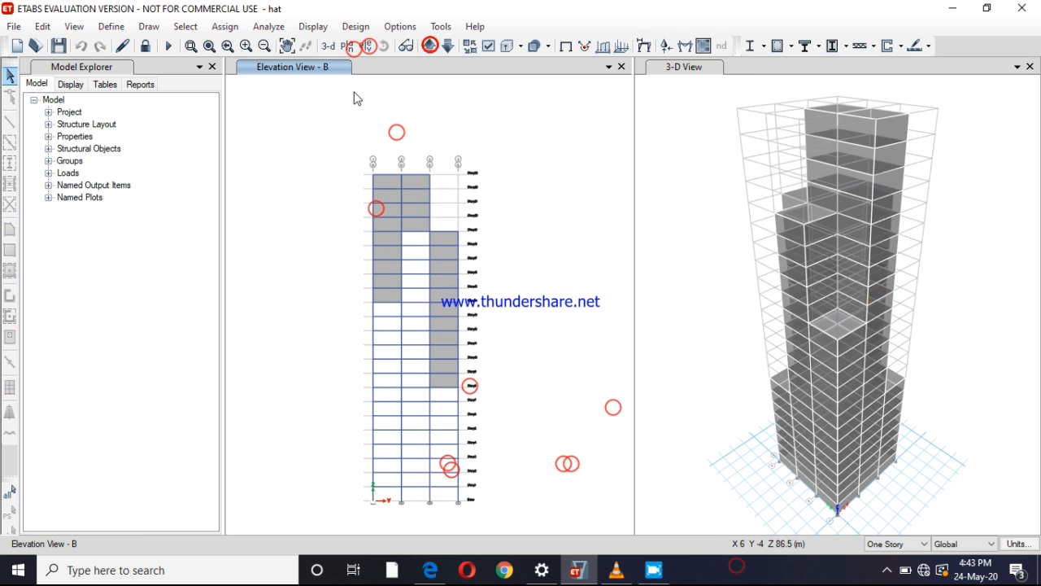
Review the wind load pattern's IS875:1987 lateral load settings, leaving them and the load patterns without changes
{"action": "left_click", "coordinate": [110, 26]}
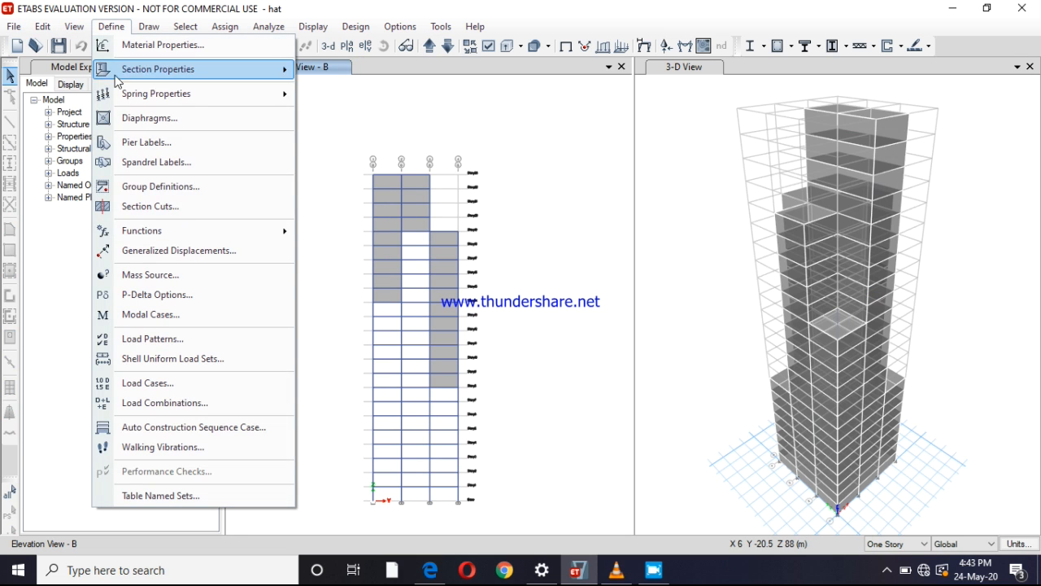
{"action": "left_click", "coordinate": [160, 339]}
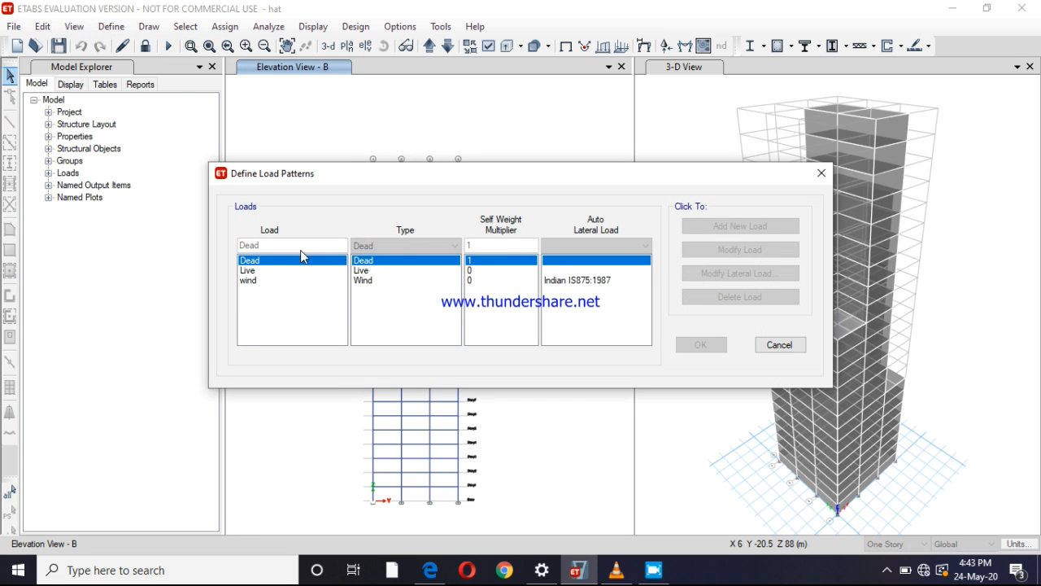
{"action": "left_click", "coordinate": [287, 281]}
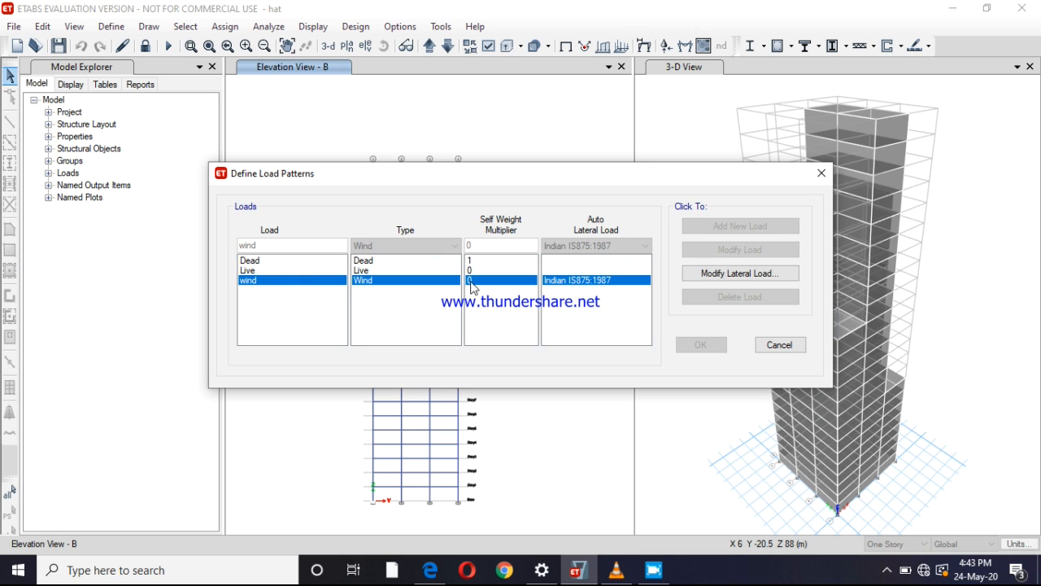
{"action": "left_click", "coordinate": [715, 275]}
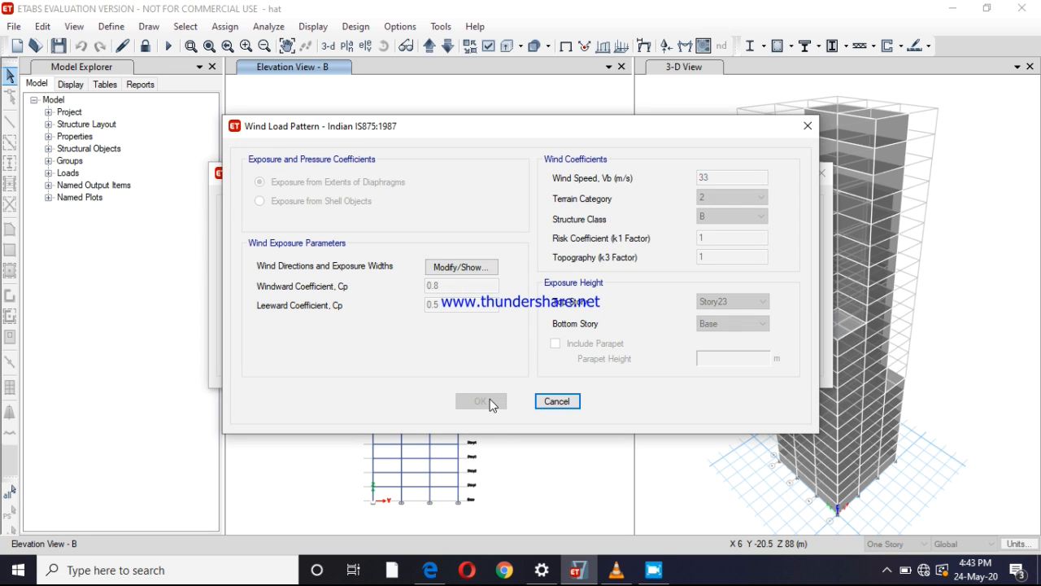
{"action": "left_click", "coordinate": [808, 126]}
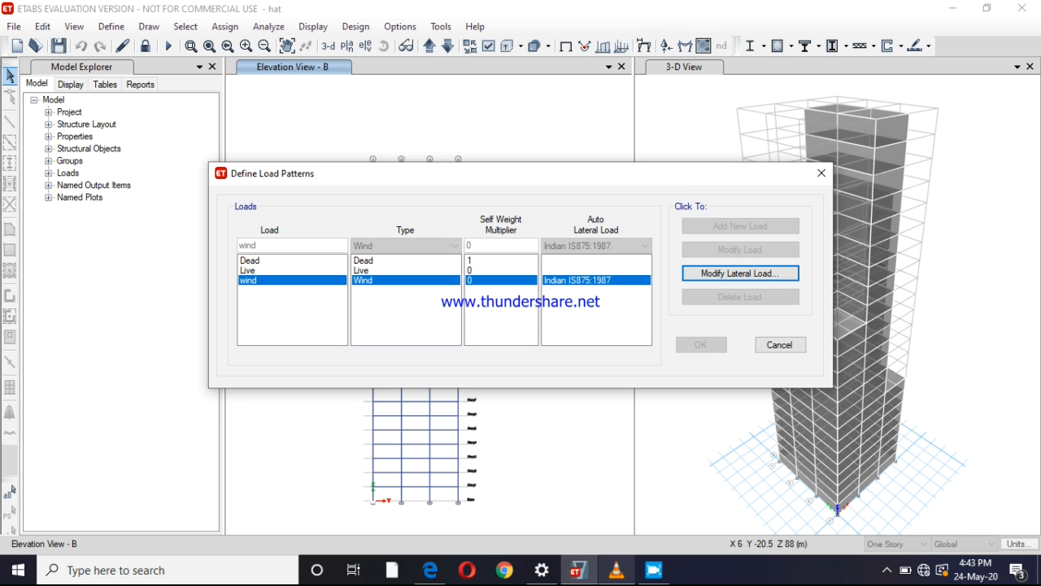
{"action": "left_click", "coordinate": [655, 570]}
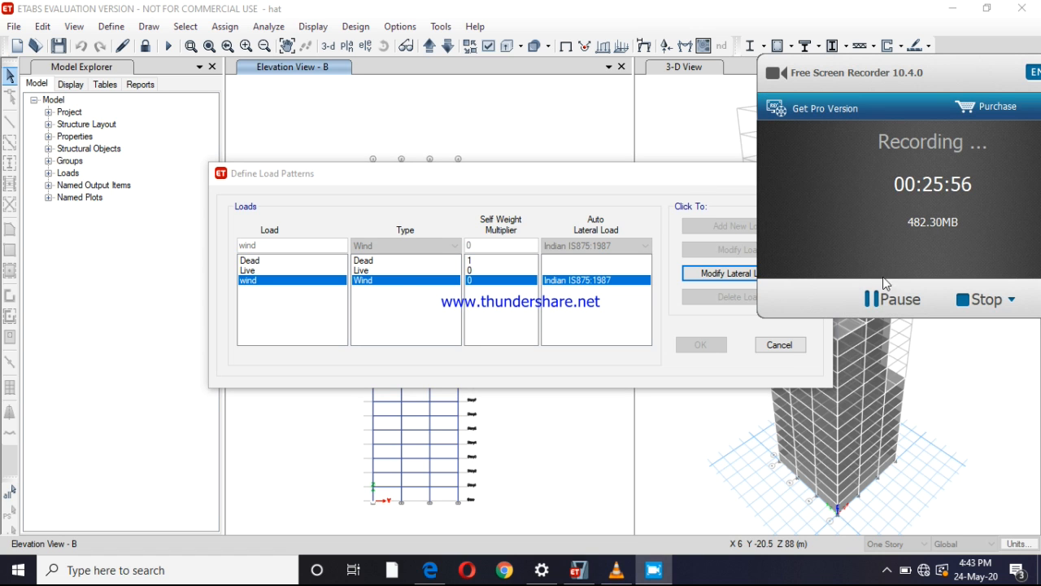
{"action": "left_click", "coordinate": [780, 345]}
{"action": "left_click", "coordinate": [740, 325]}
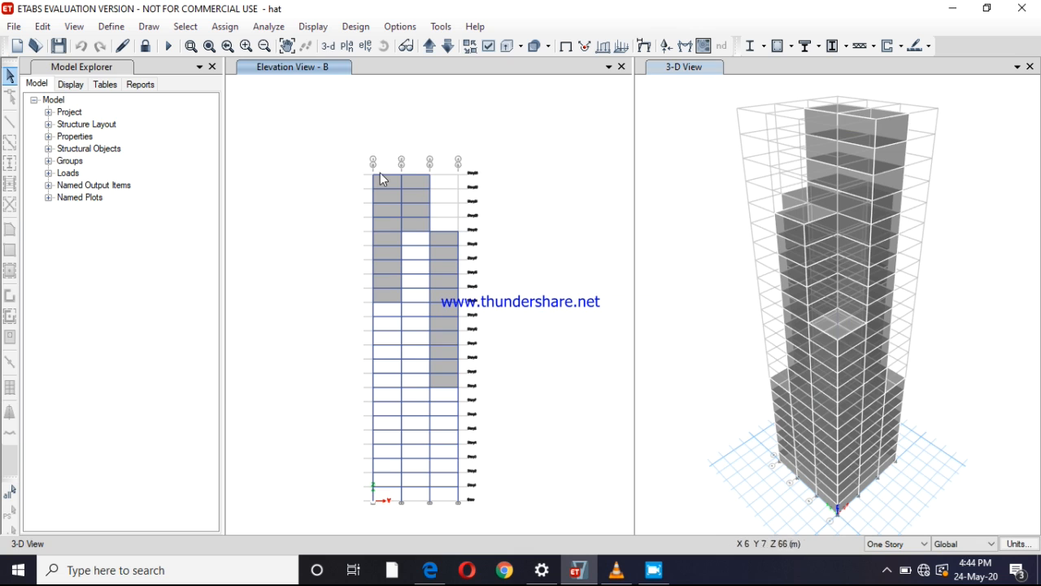
Show the grid line A elevation in place of the 3-D view and compare it with elevation B
{"action": "left_click", "coordinate": [366, 46]}
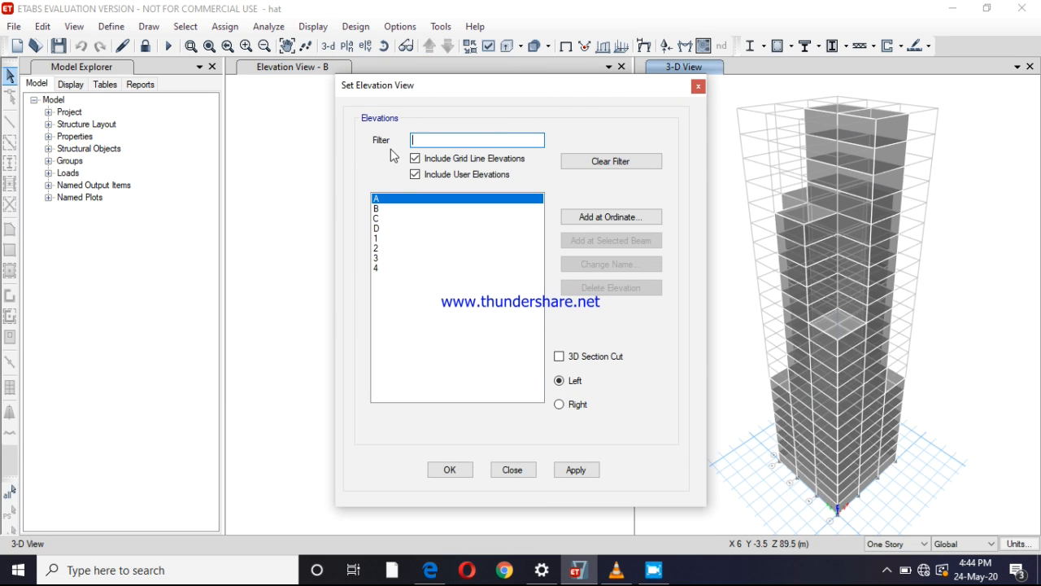
{"action": "left_click", "coordinate": [572, 478]}
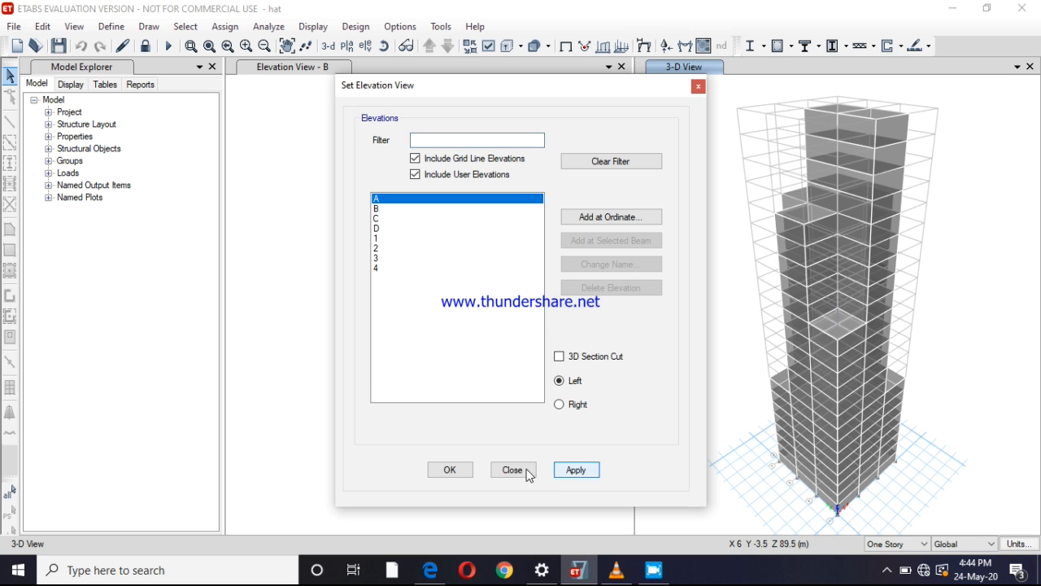
{"action": "left_click", "coordinate": [446, 468]}
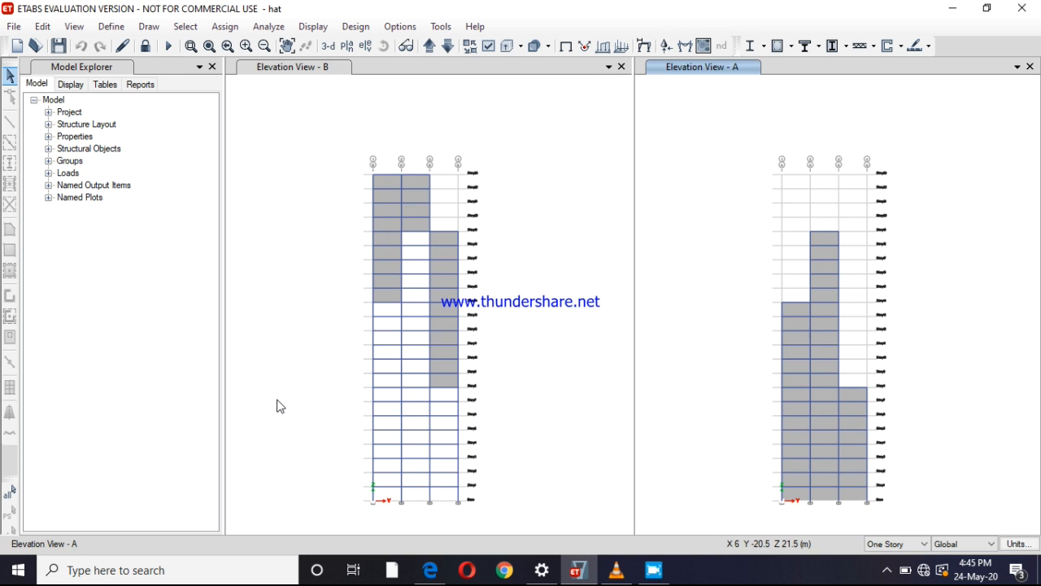
{"action": "left_click", "coordinate": [323, 69]}
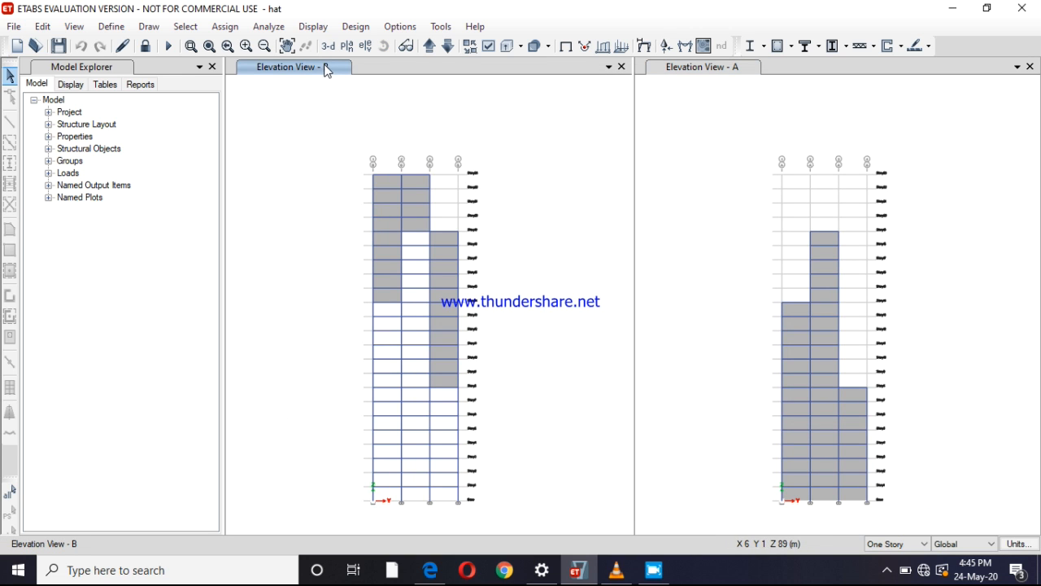
{"action": "left_click", "coordinate": [675, 70]}
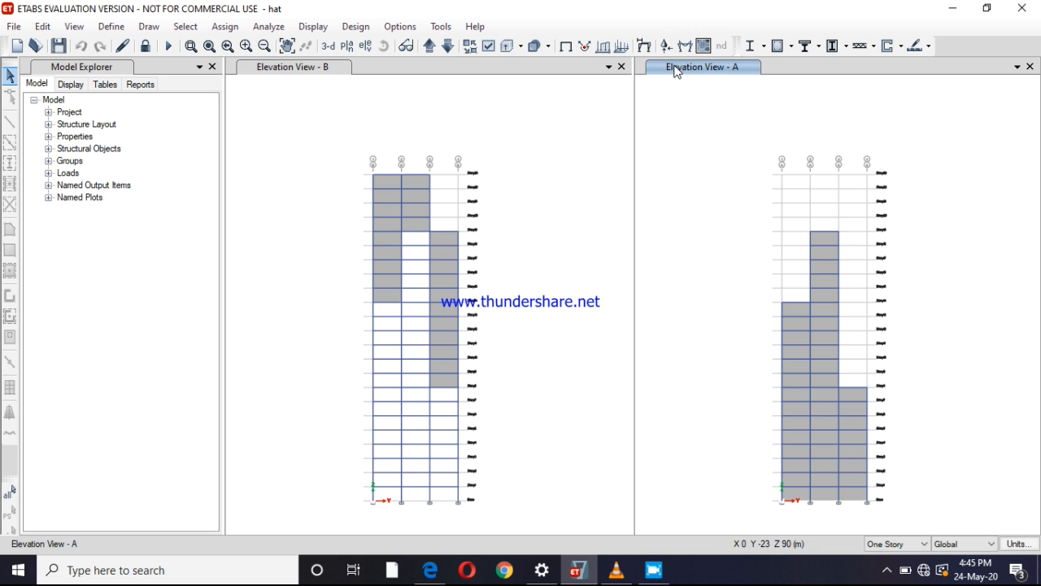
{"action": "left_click", "coordinate": [316, 70]}
Set the story scope to All Stories and select the cladding shells in all three bays of elevation B
{"action": "left_click", "coordinate": [385, 249]}
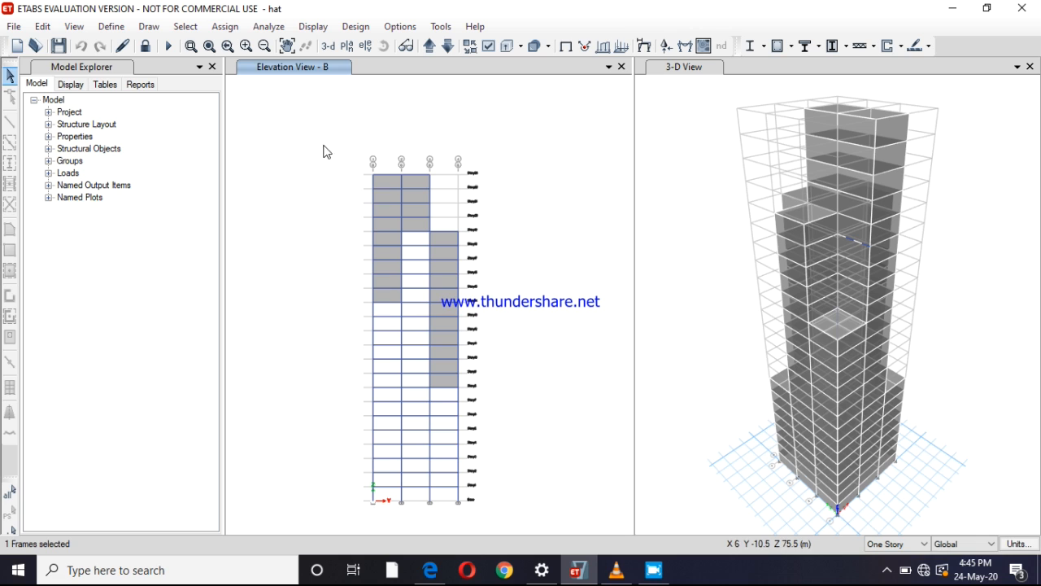
{"action": "left_click", "coordinate": [869, 547]}
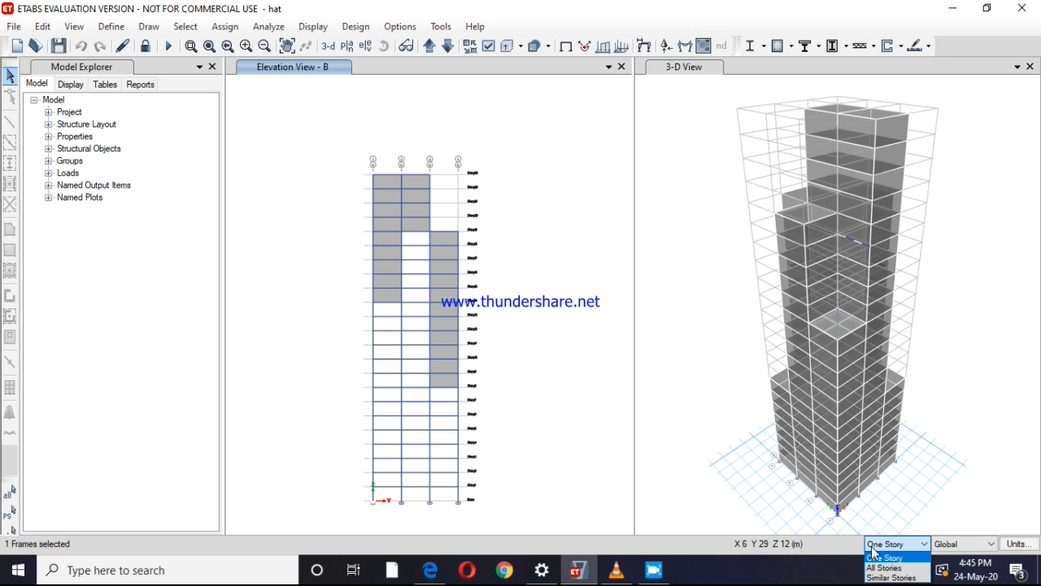
{"action": "left_click", "coordinate": [885, 568]}
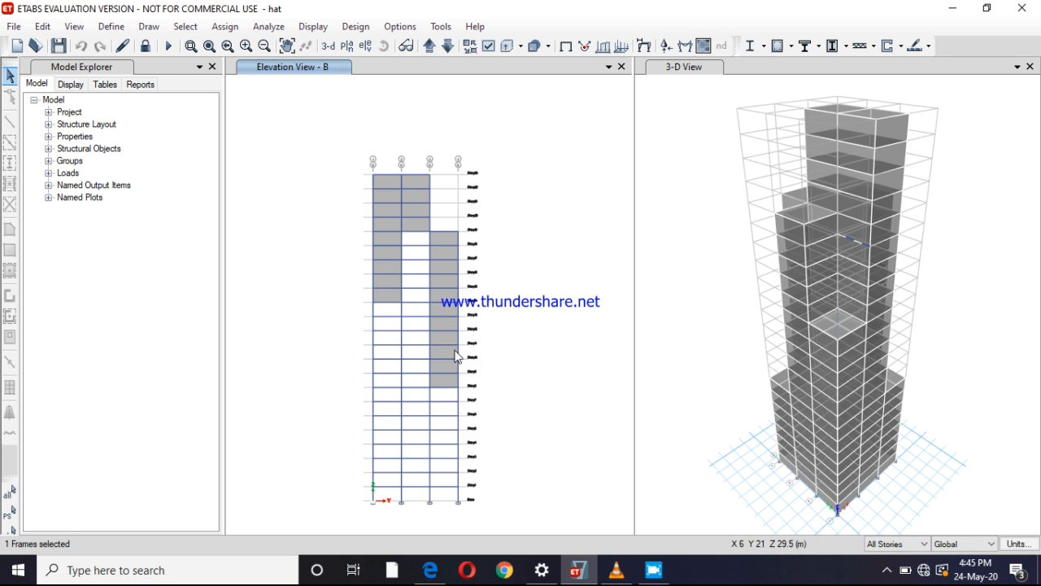
{"action": "left_click", "coordinate": [383, 265]}
{"action": "left_click", "coordinate": [412, 226]}
{"action": "left_click", "coordinate": [445, 254]}
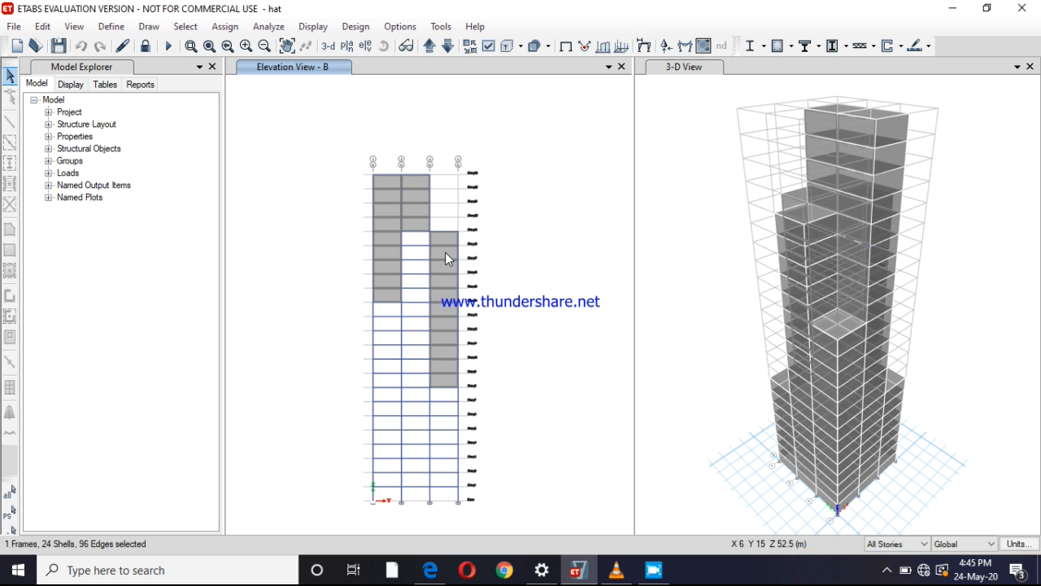
{"action": "left_click", "coordinate": [225, 26]}
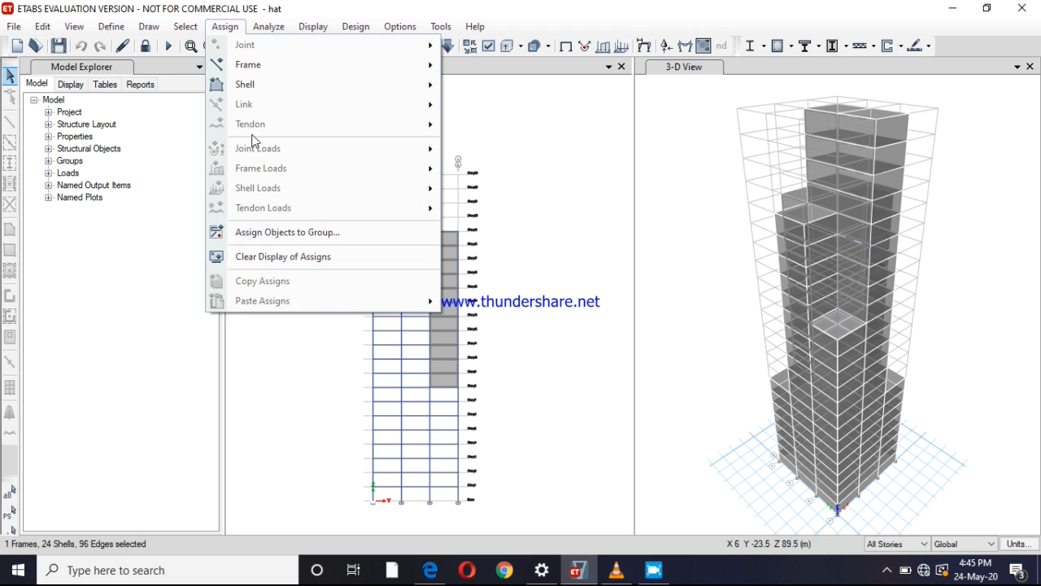
{"action": "left_click", "coordinate": [500, 111]}
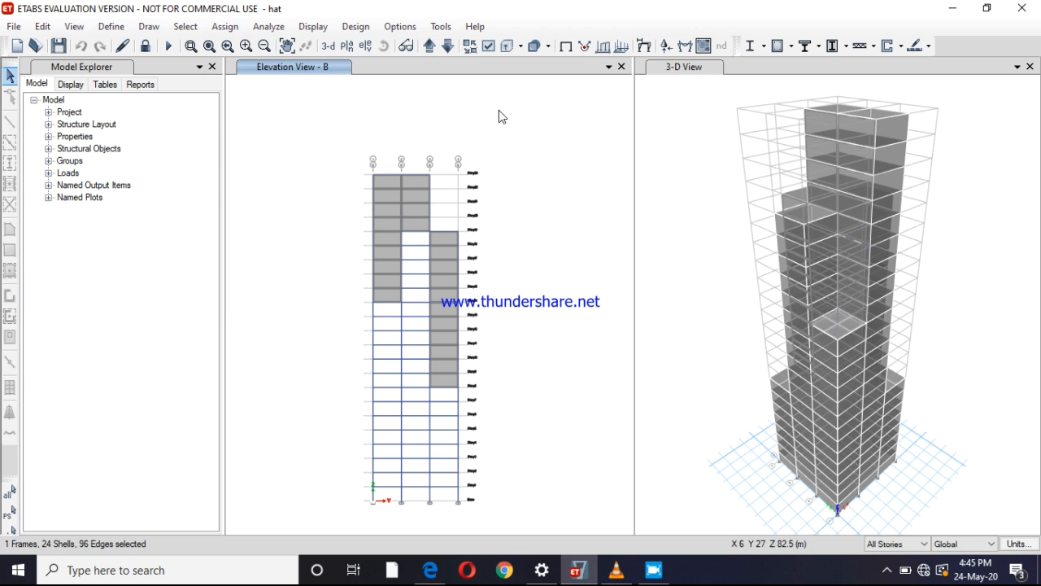
{"action": "left_click", "coordinate": [655, 566]}
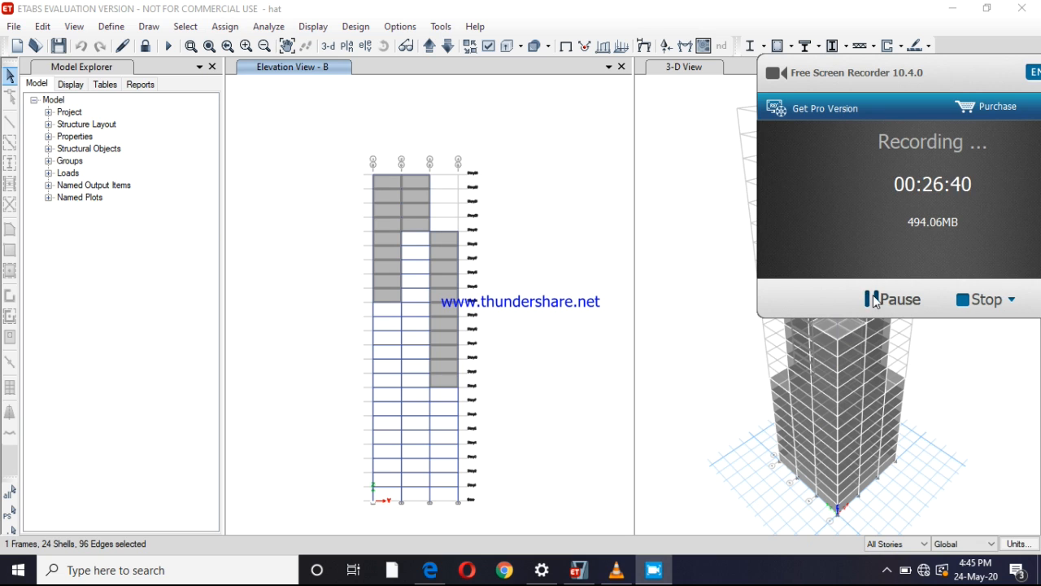
{"action": "left_click", "coordinate": [875, 298]}
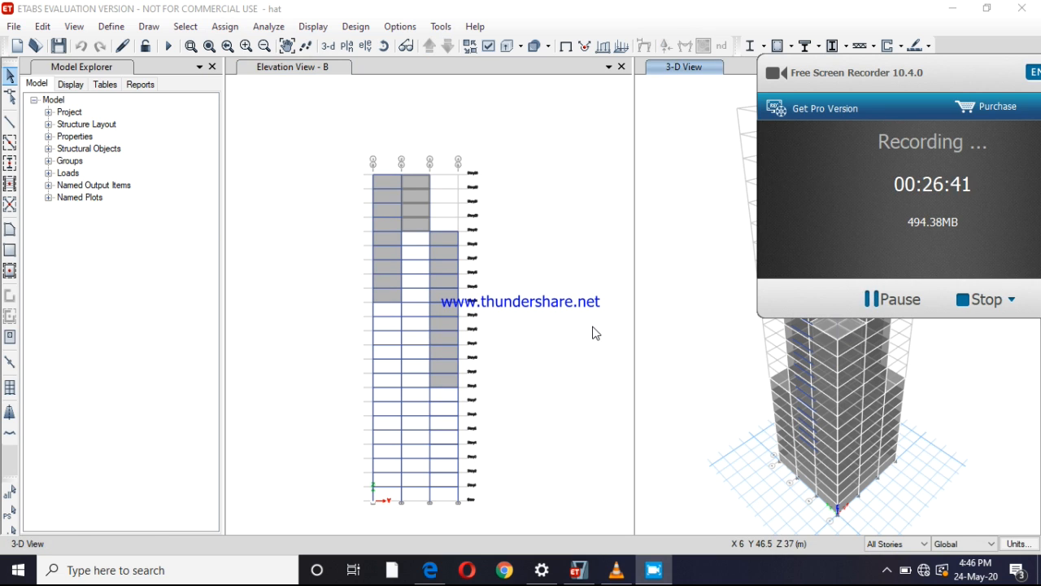
{"action": "left_click", "coordinate": [594, 333]}
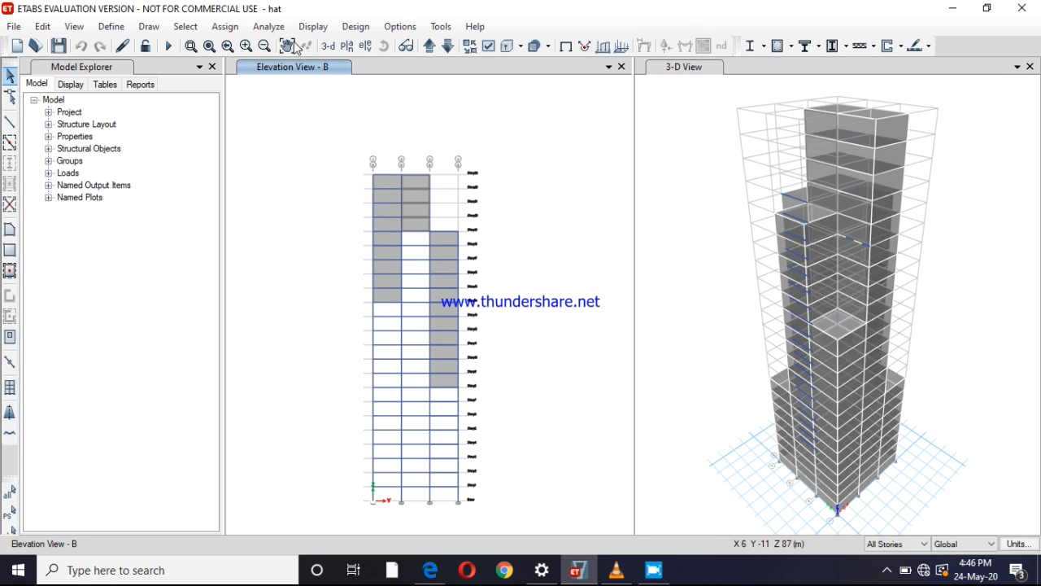
Switch the elevation view from grid line B to grid line A
{"action": "left_click", "coordinate": [365, 45]}
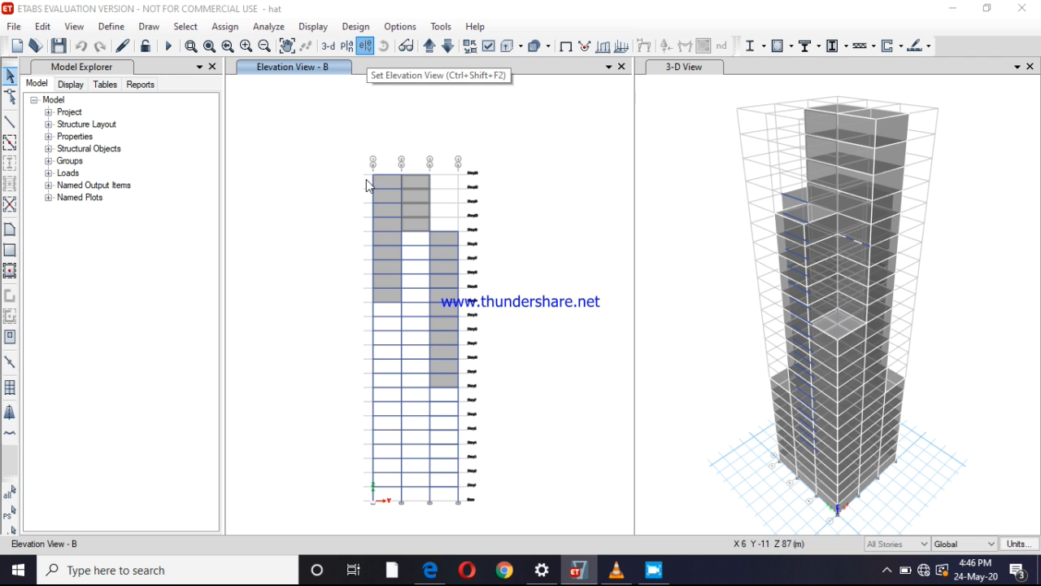
{"action": "left_click", "coordinate": [574, 472]}
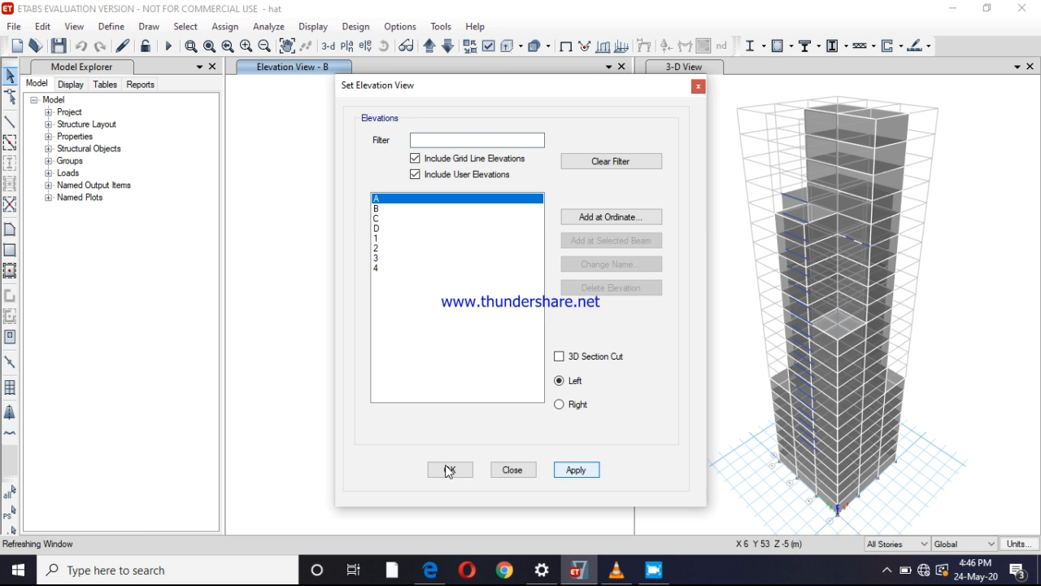
{"action": "left_click", "coordinate": [448, 470]}
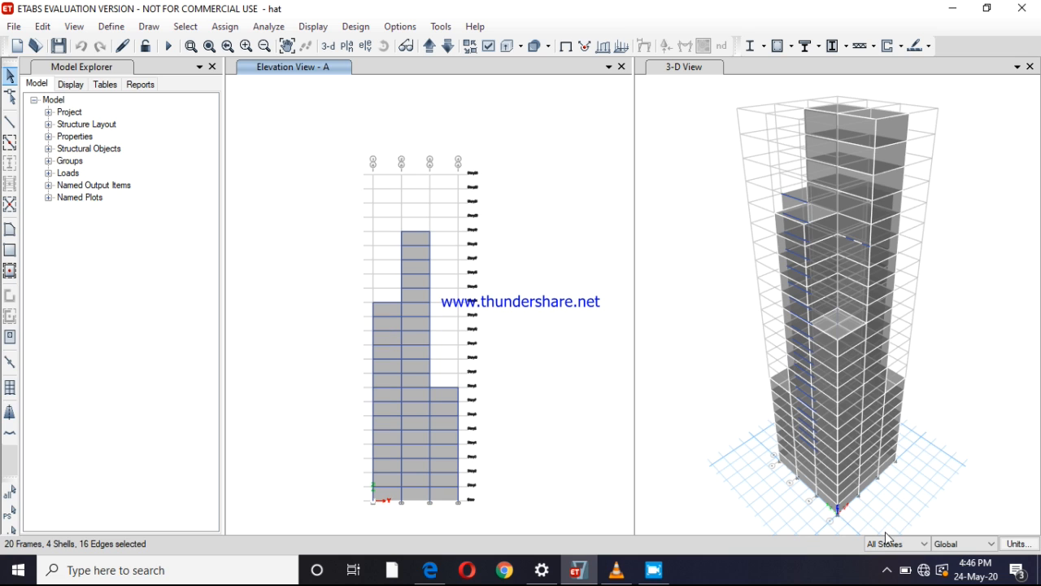
Select the cladding shells on all stories in the three bays of elevation A
{"action": "left_click", "coordinate": [387, 435]}
{"action": "left_click", "coordinate": [408, 433]}
{"action": "left_click", "coordinate": [443, 438]}
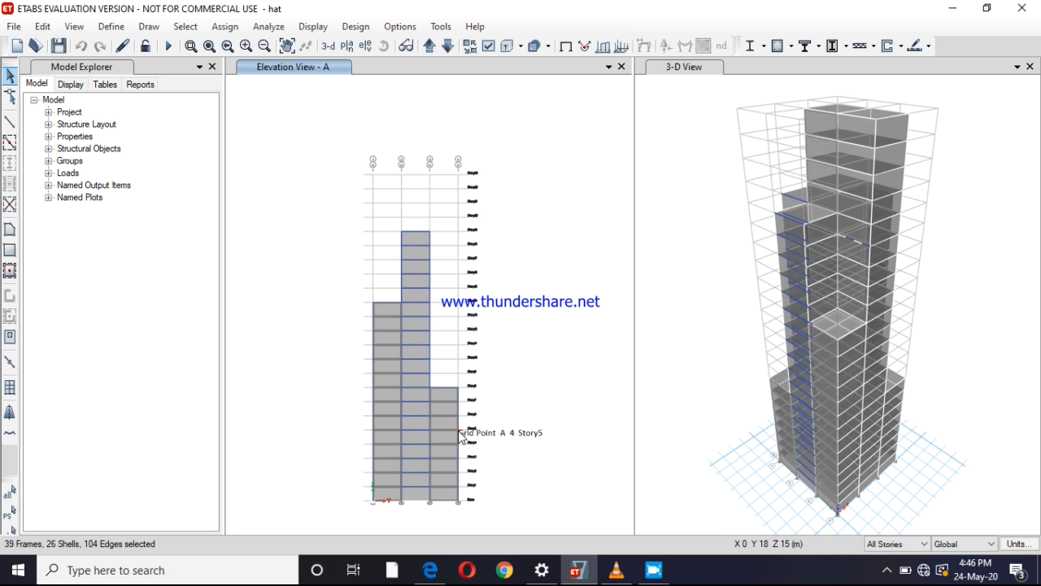
{"action": "left_click", "coordinate": [448, 420]}
{"action": "left_click", "coordinate": [449, 420]}
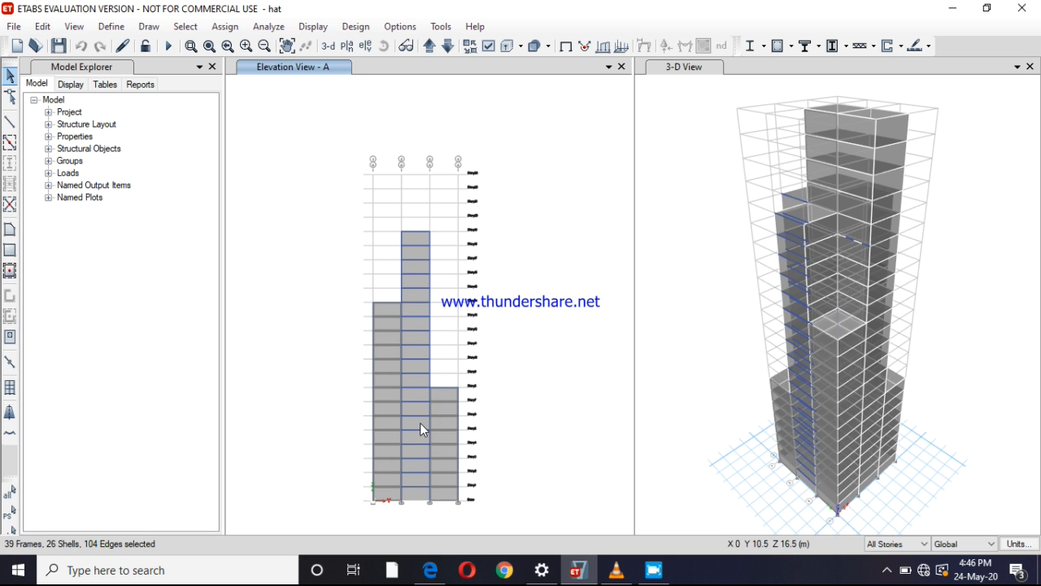
{"action": "left_click", "coordinate": [417, 423]}
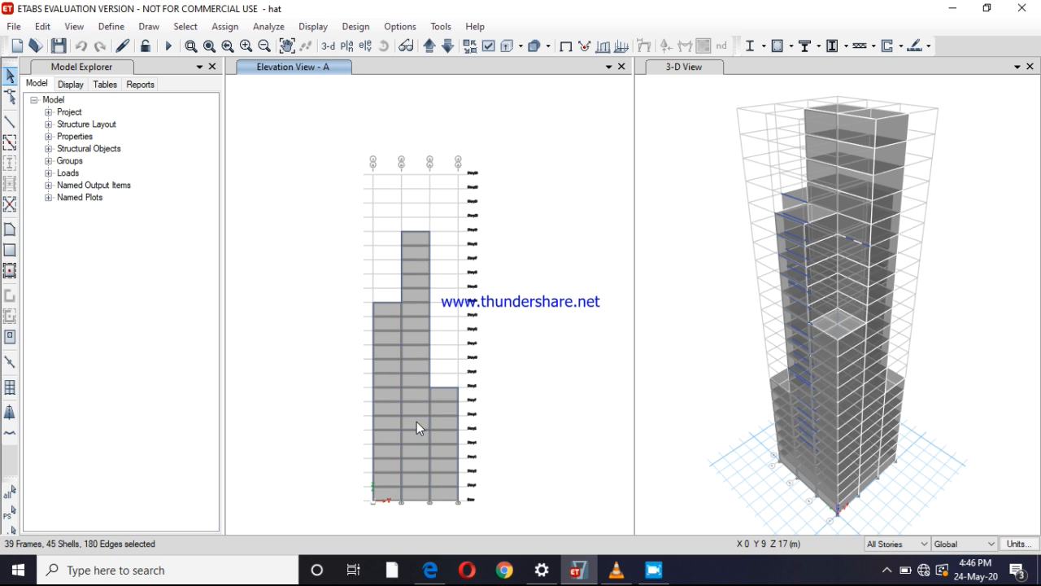
Assign a windward wind pressure coefficient Cp of 0.8 for the wind load pattern to the selected cladding shells, replacing existing loads
{"action": "left_click", "coordinate": [235, 33]}
{"action": "mouse_move", "coordinate": [301, 194]}
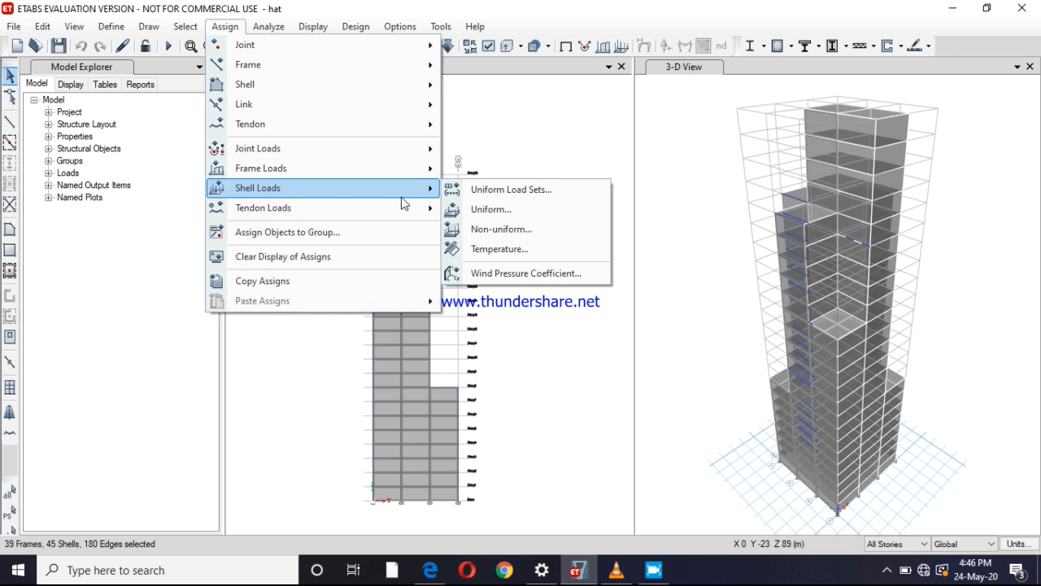
{"action": "left_click", "coordinate": [486, 273]}
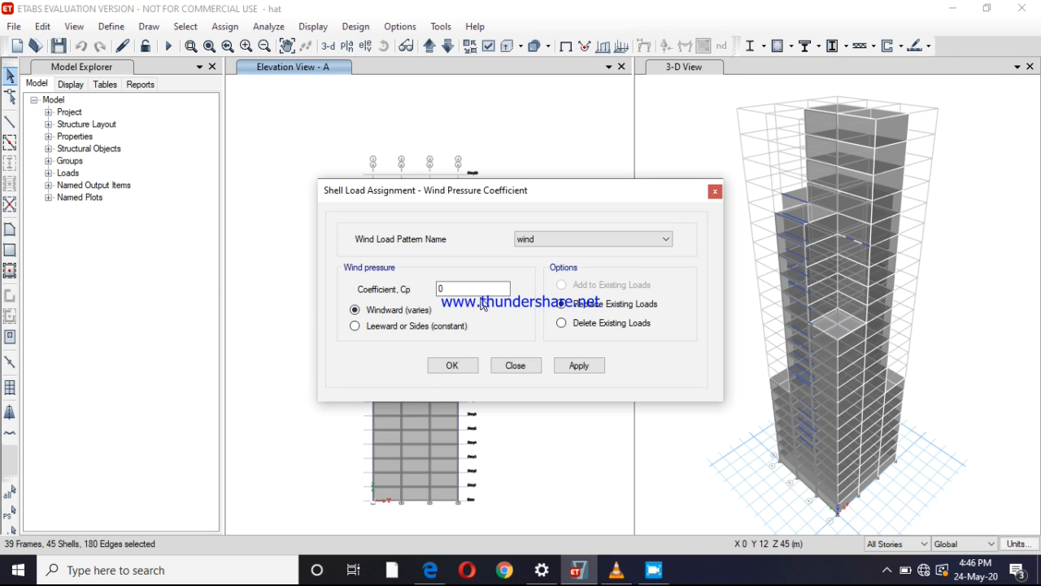
{"action": "double_click", "coordinate": [480, 289]}
{"action": "left_click", "coordinate": [579, 366]}
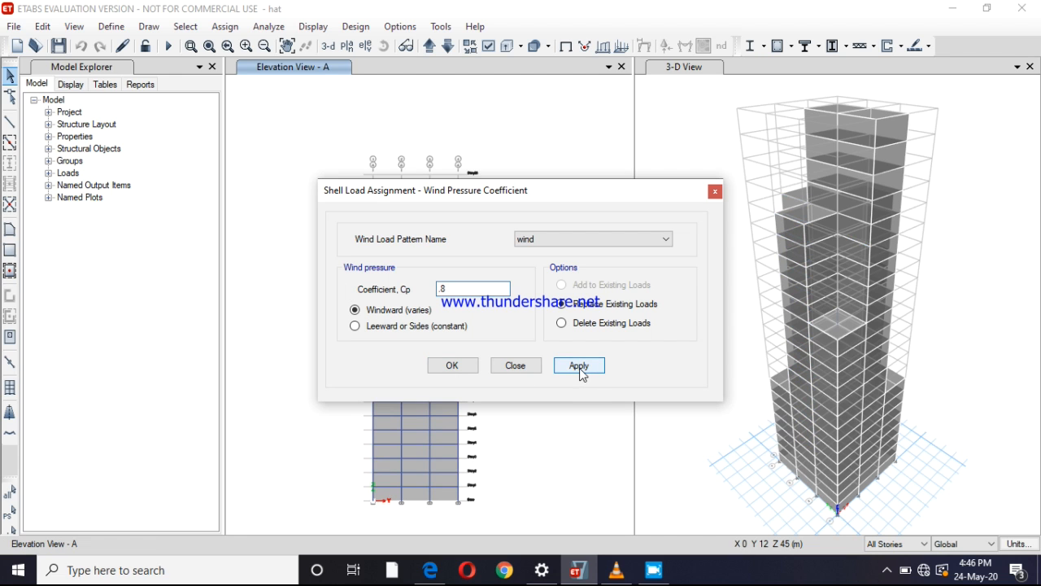
{"action": "left_click", "coordinate": [470, 370]}
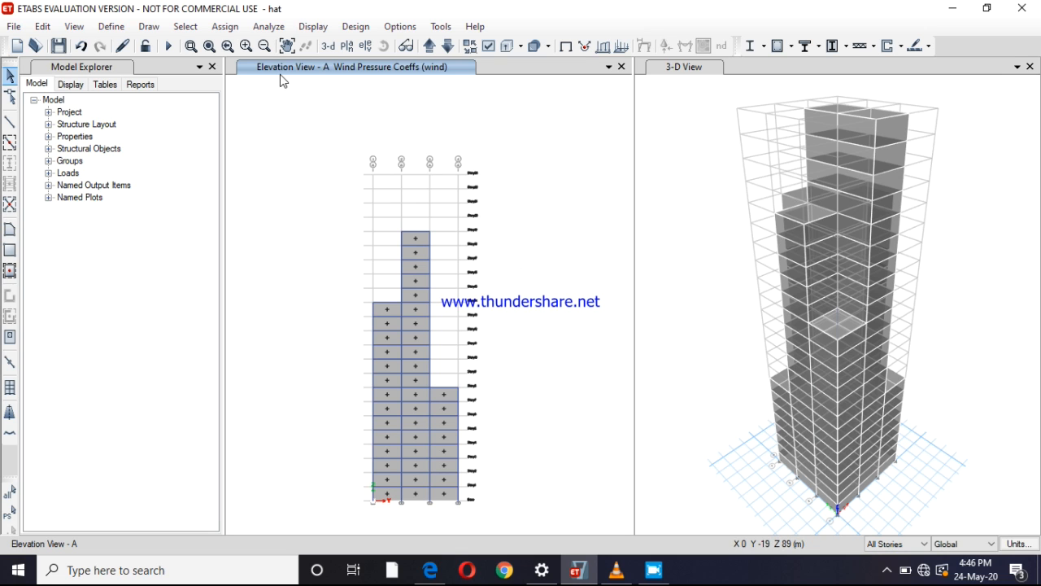
Show the grid line B elevation followed by the grid line D elevation to check their wind pressure coefficients
{"action": "left_click", "coordinate": [366, 46]}
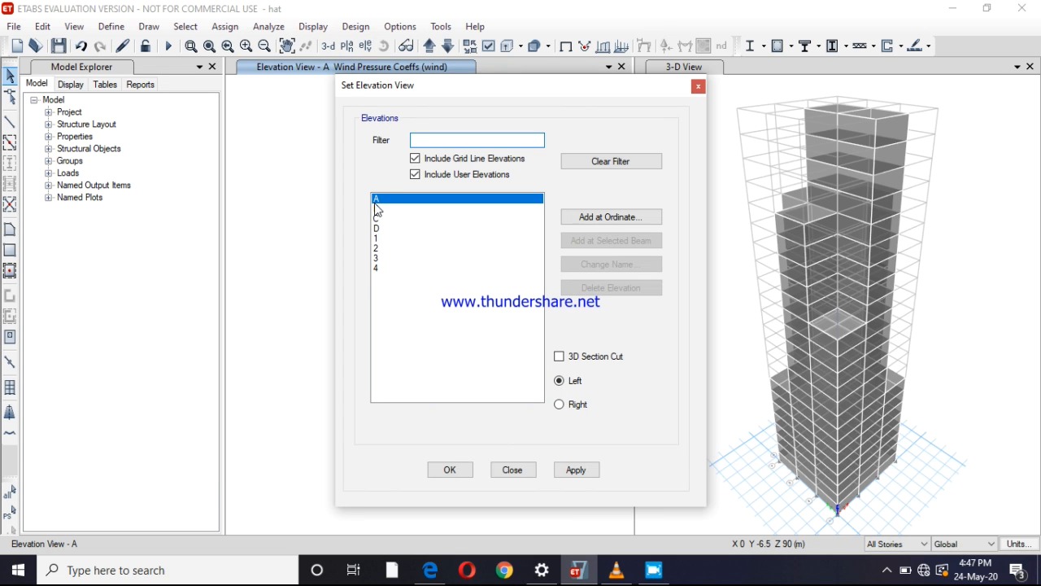
{"action": "left_click", "coordinate": [382, 209]}
{"action": "left_click", "coordinate": [570, 472]}
{"action": "left_click", "coordinate": [450, 471]}
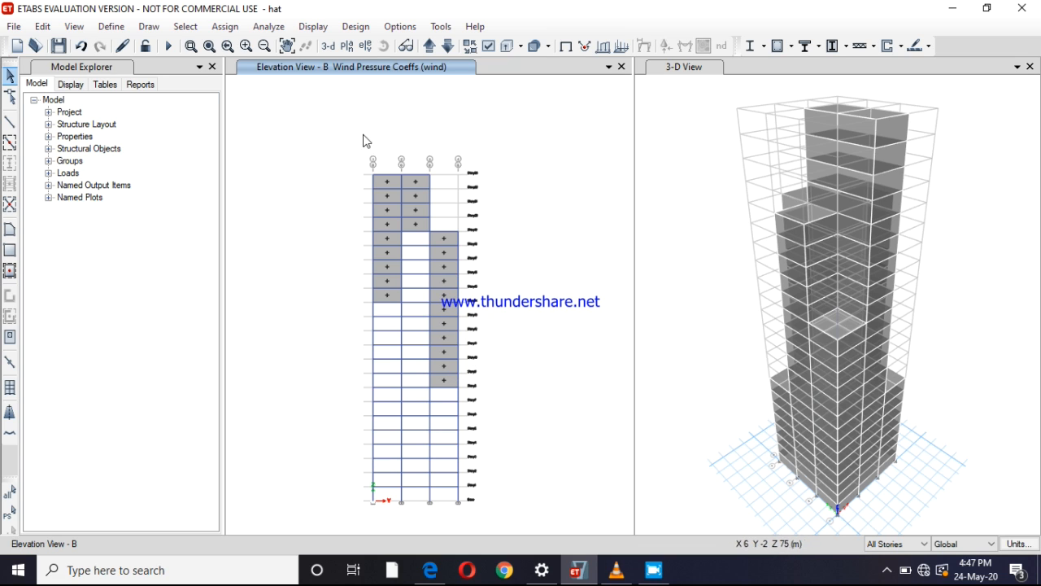
{"action": "left_click", "coordinate": [365, 50]}
{"action": "left_click", "coordinate": [377, 231]}
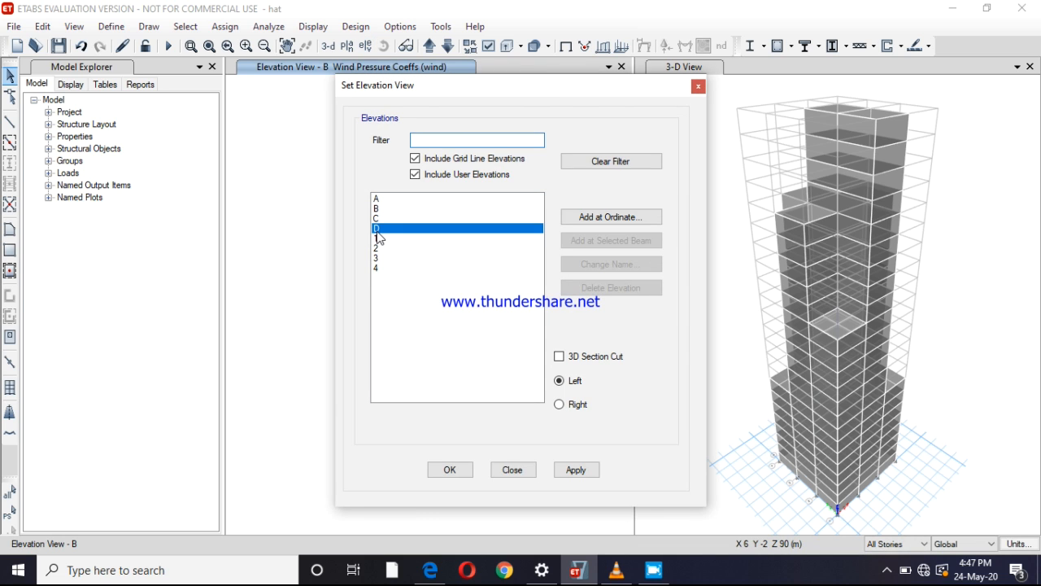
{"action": "left_click", "coordinate": [573, 470]}
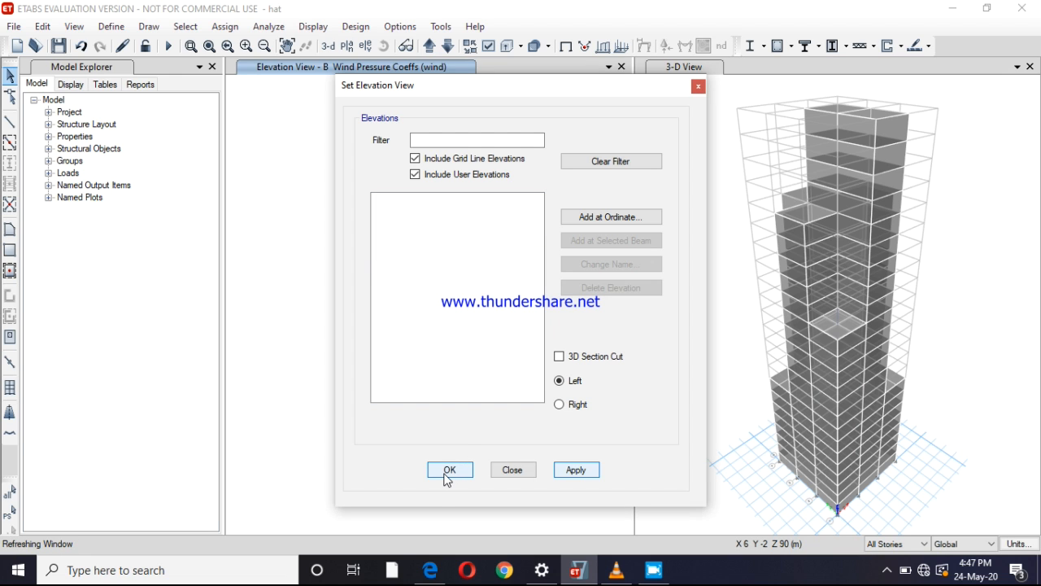
{"action": "left_click", "coordinate": [448, 472]}
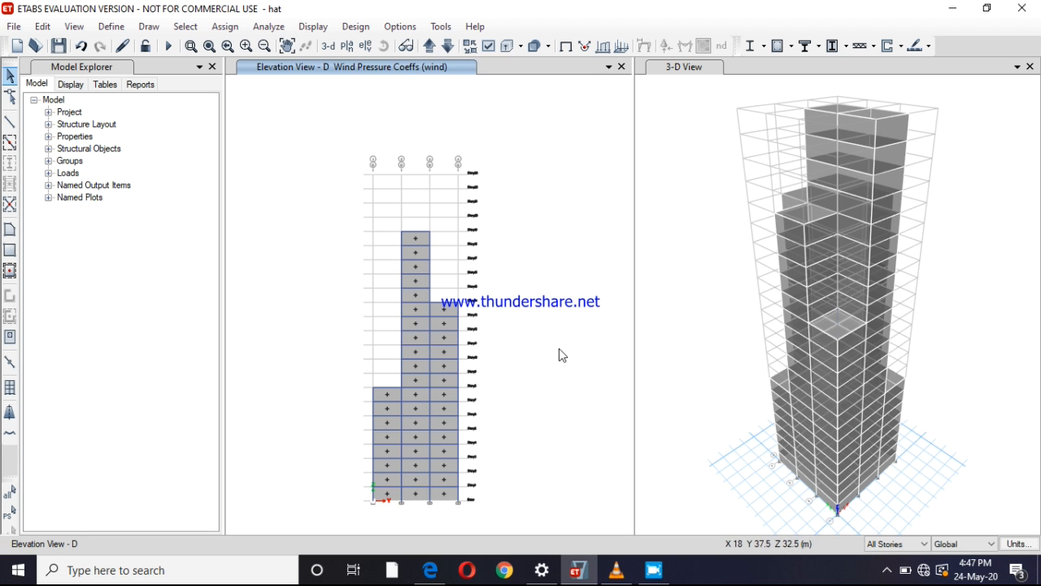
{"action": "left_click", "coordinate": [654, 570]}
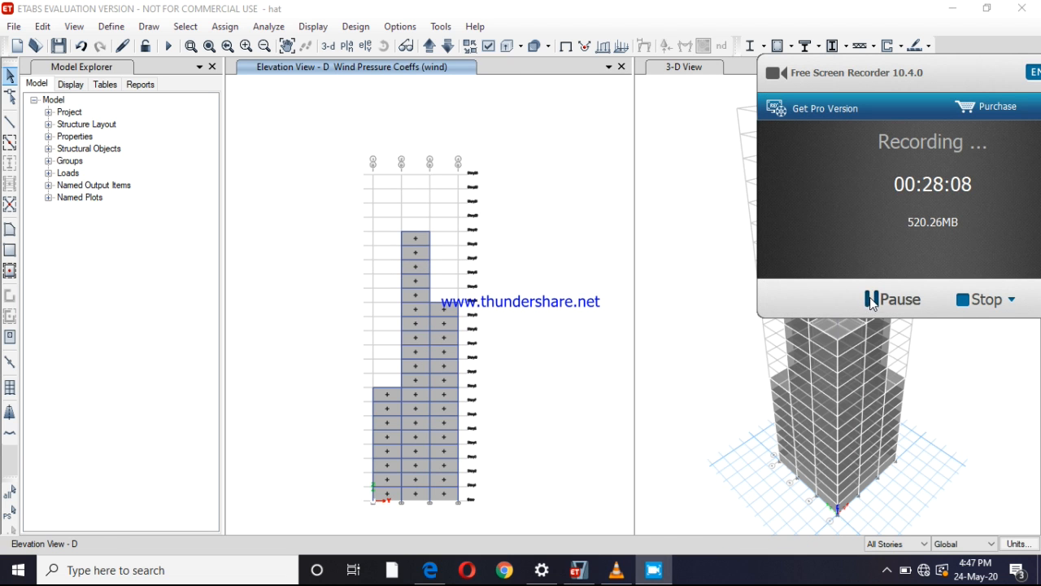
{"action": "left_click", "coordinate": [871, 299]}
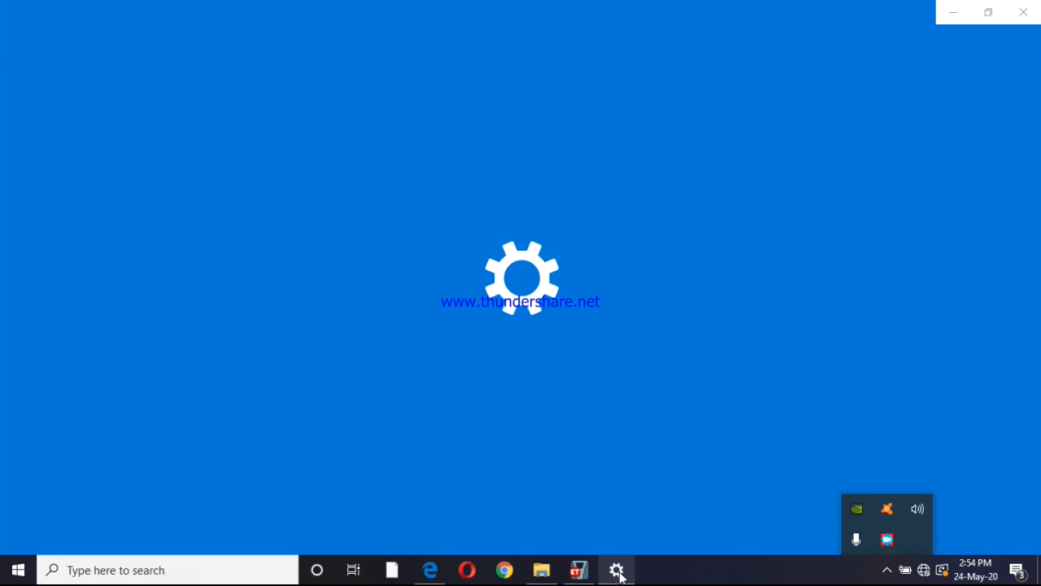
Switch to the ETABS assignment model and move the plan view up from Story16 to Story21
{"action": "left_click", "coordinate": [577, 570]}
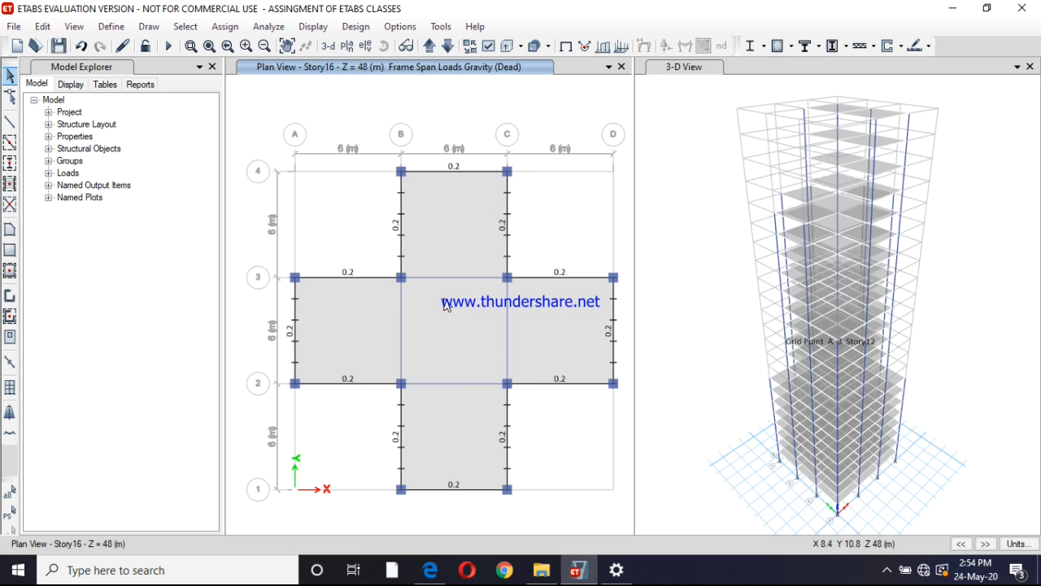
{"action": "left_click", "coordinate": [429, 47]}
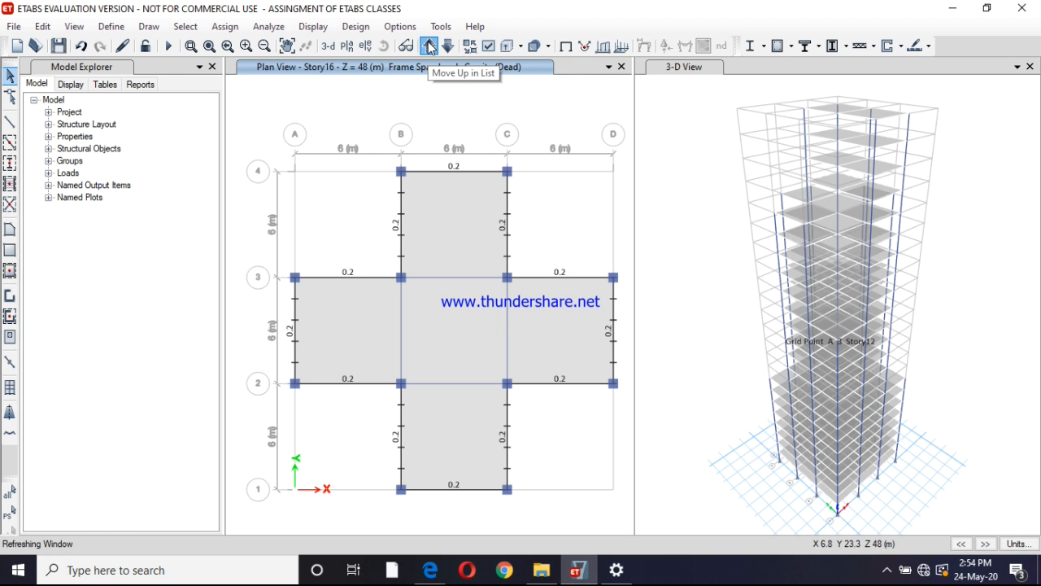
{"action": "left_click", "coordinate": [430, 47]}
{"action": "left_click", "coordinate": [430, 47]}
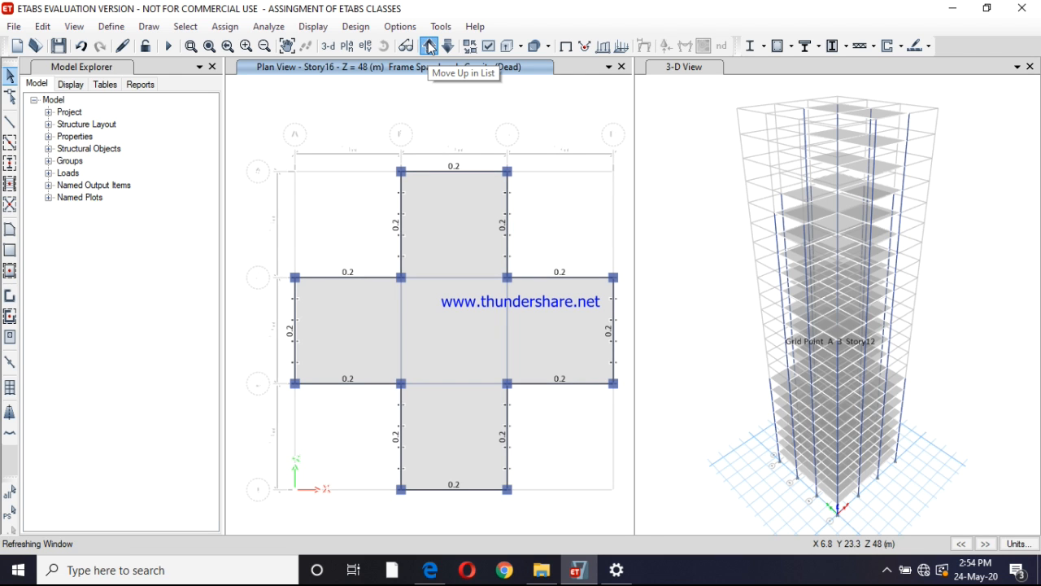
{"action": "left_click", "coordinate": [430, 47]}
{"action": "left_click", "coordinate": [430, 47]}
{"action": "left_click", "coordinate": [430, 47]}
{"action": "left_click", "coordinate": [430, 47]}
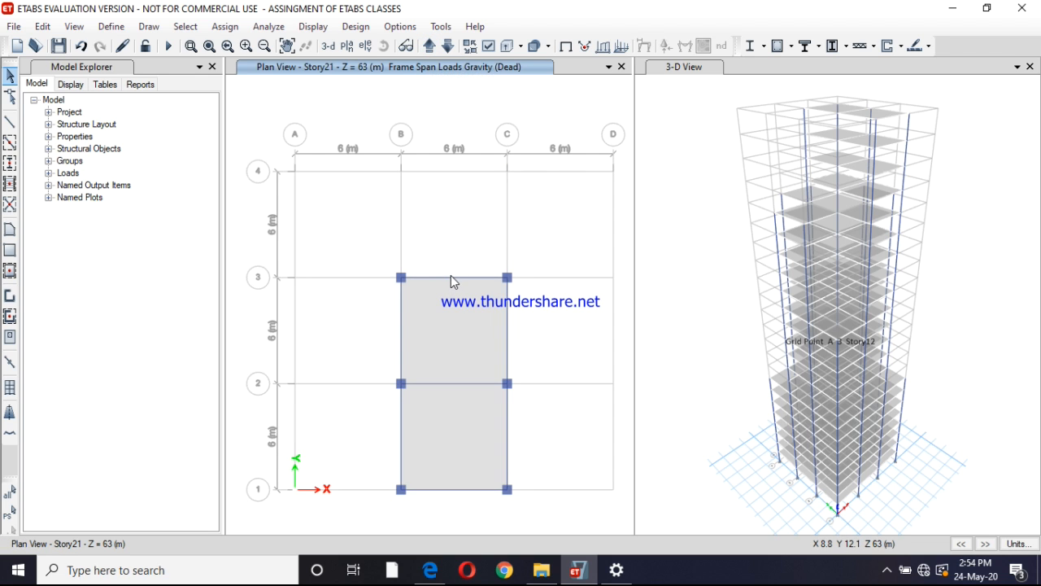
Select the six perimeter beams around the two slab bays between grids B–C and 1–3 on Story21
{"action": "left_click", "coordinate": [452, 276]}
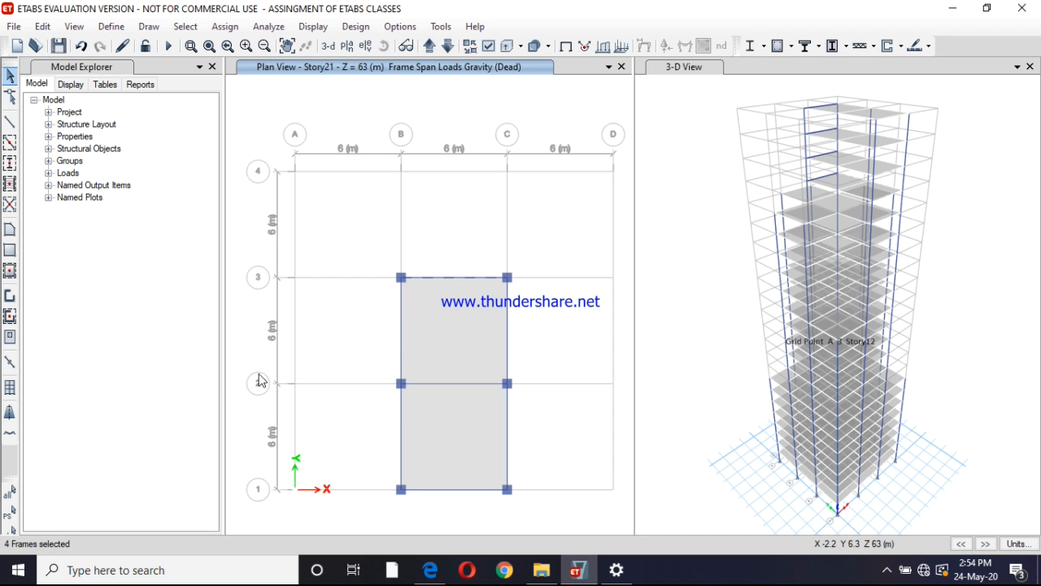
{"action": "left_click", "coordinate": [398, 340]}
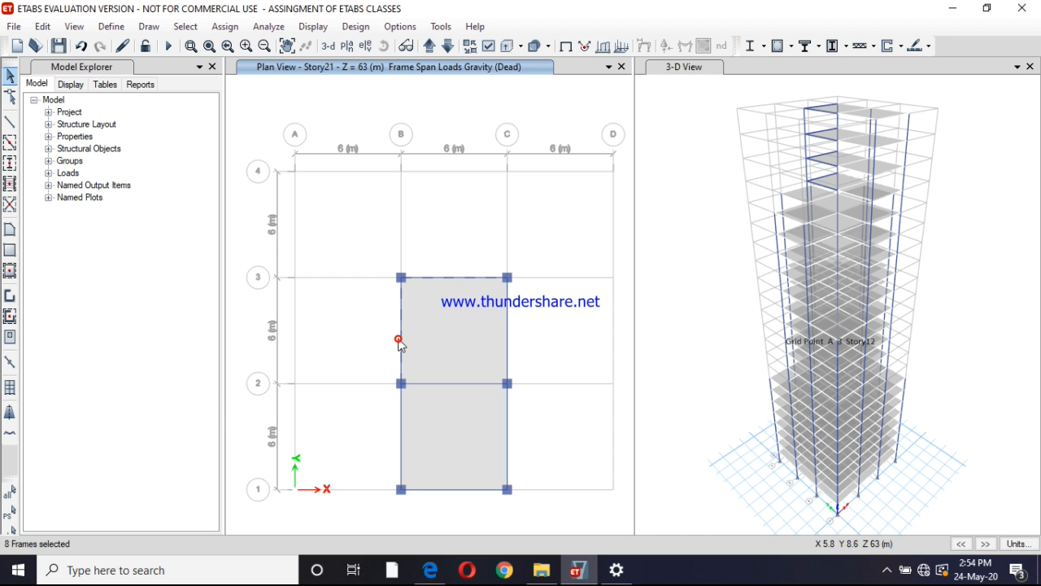
{"action": "left_click", "coordinate": [398, 442]}
{"action": "left_click", "coordinate": [399, 437]}
{"action": "left_click", "coordinate": [450, 490]}
{"action": "left_click", "coordinate": [510, 415]}
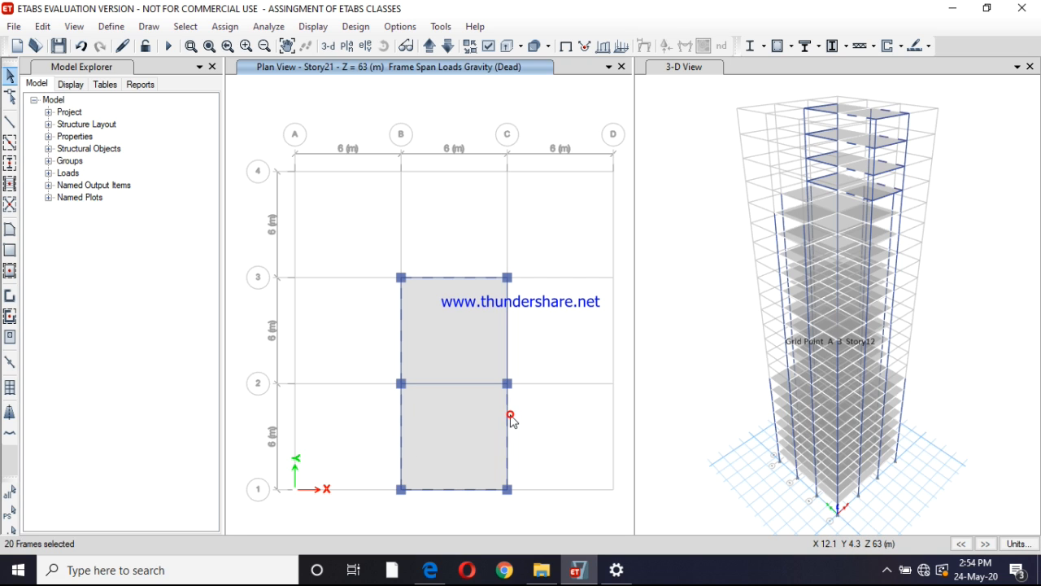
{"action": "left_click", "coordinate": [507, 312]}
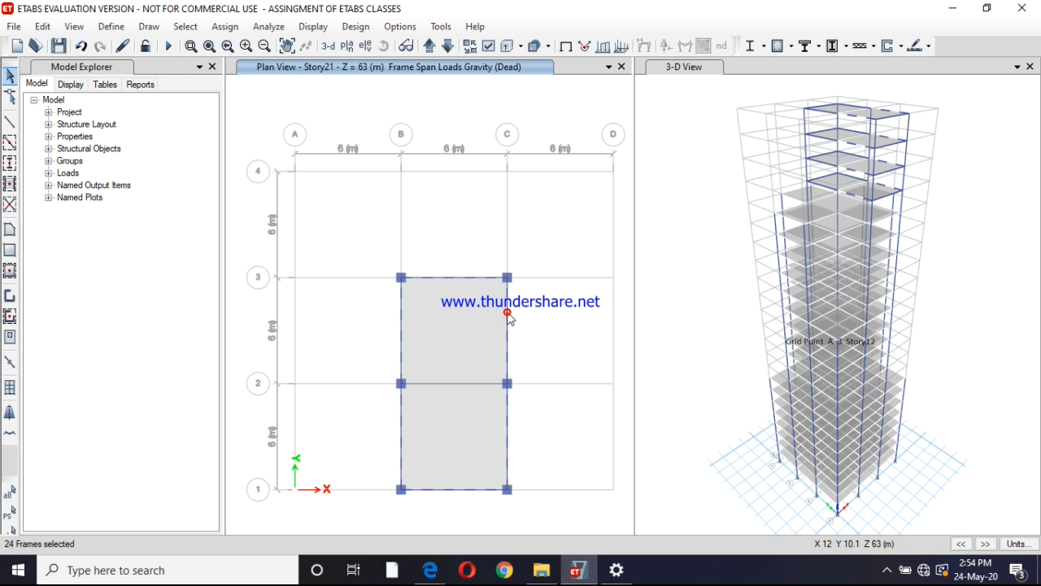
Assign a uniform distributed Dead load of 0.2 kN/m in the Gravity direction to the selected beams, replacing existing loads
{"action": "left_click", "coordinate": [225, 26]}
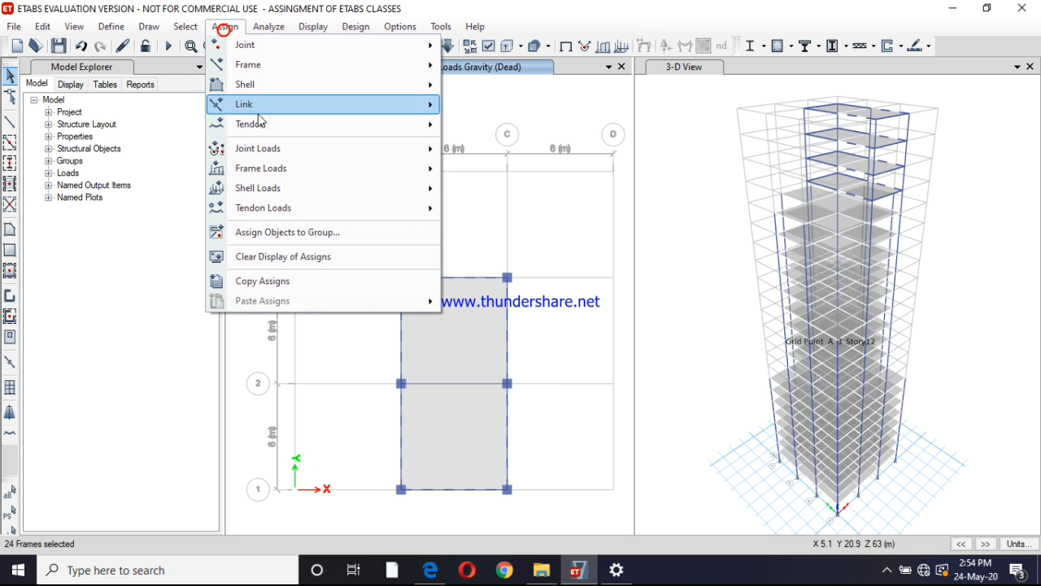
{"action": "mouse_move", "coordinate": [411, 171]}
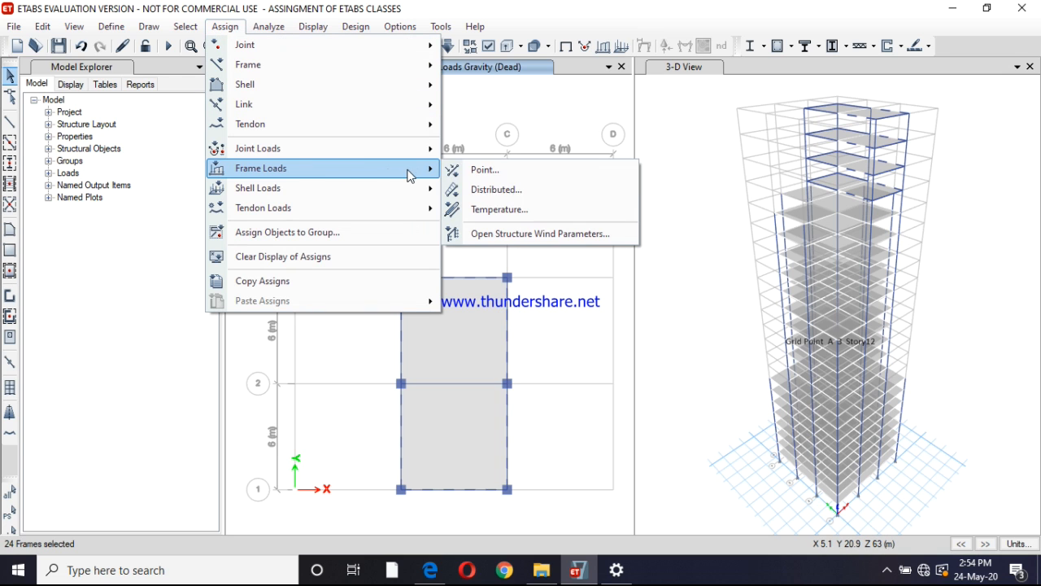
{"action": "left_click", "coordinate": [488, 190]}
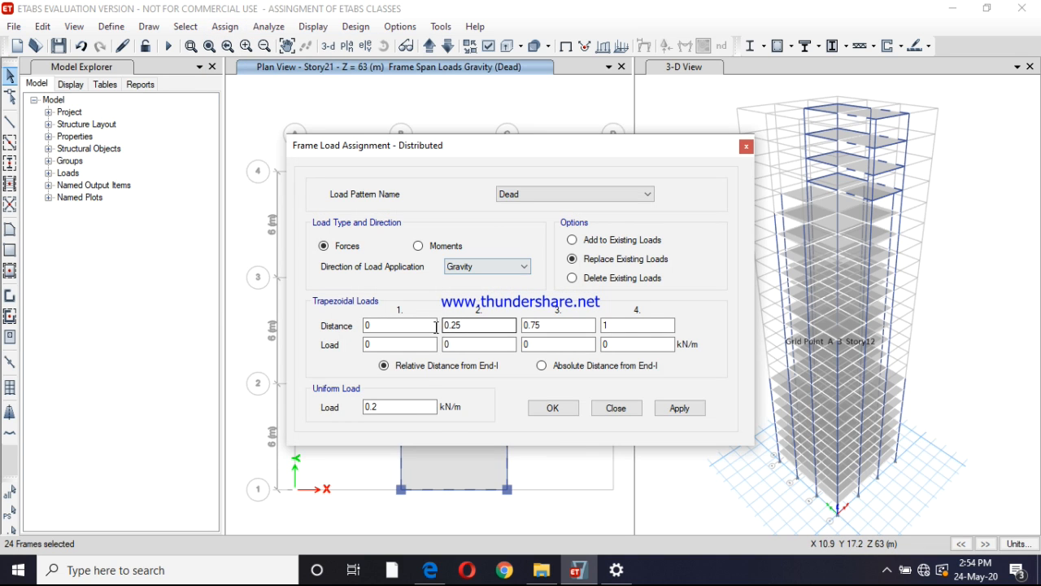
{"action": "left_click", "coordinate": [679, 408]}
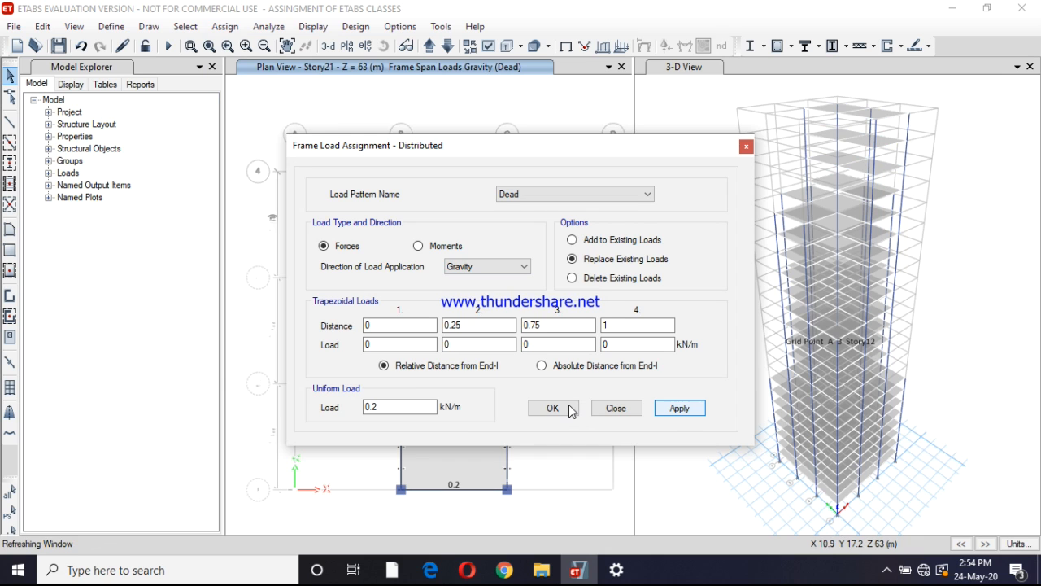
{"action": "left_click", "coordinate": [572, 411]}
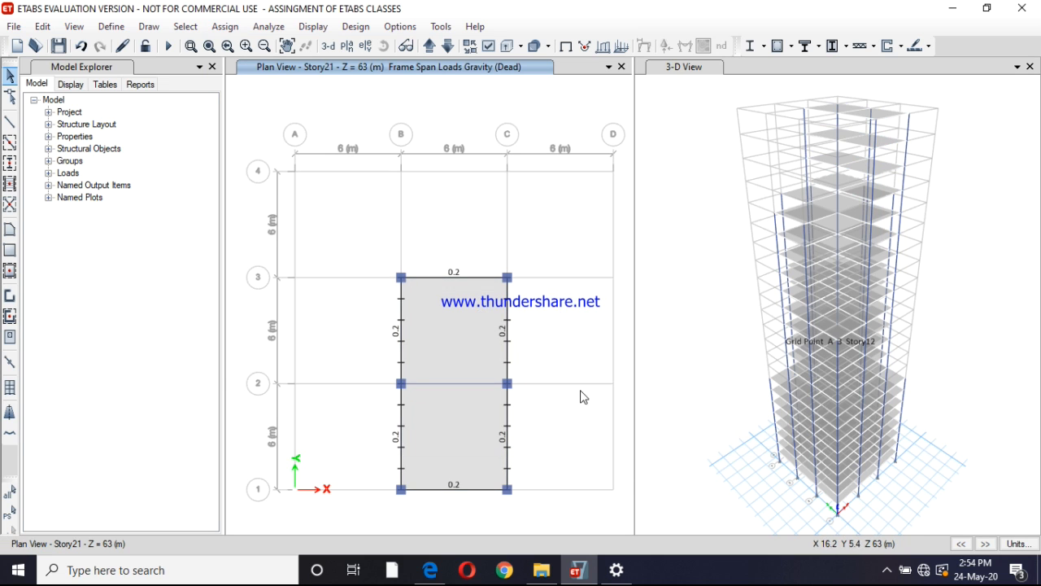
Move the plan view up to Story23 and select the six perimeter beams between grids B–C and 1–3
{"action": "left_click", "coordinate": [434, 45]}
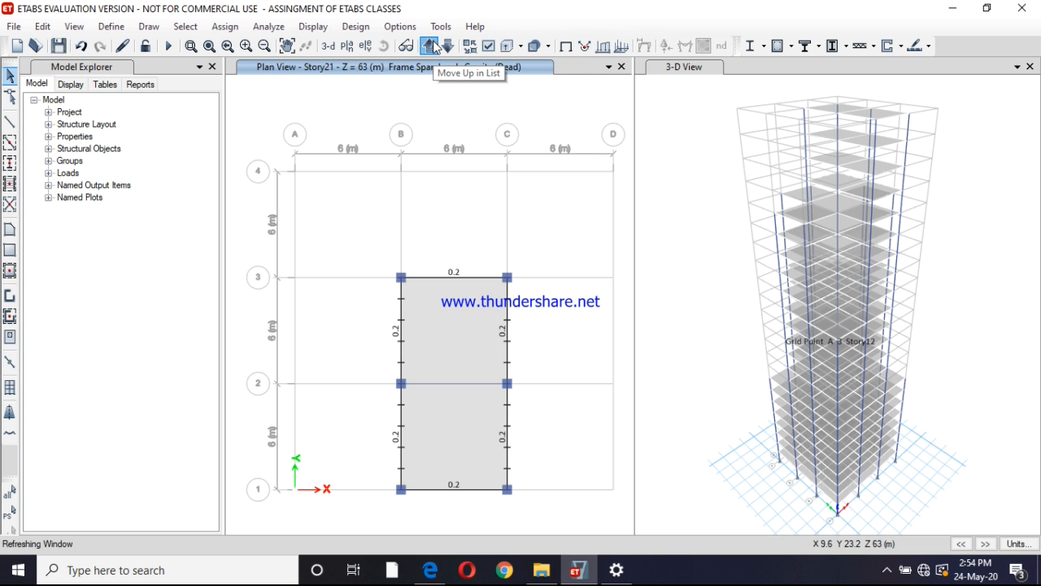
{"action": "left_click", "coordinate": [433, 42]}
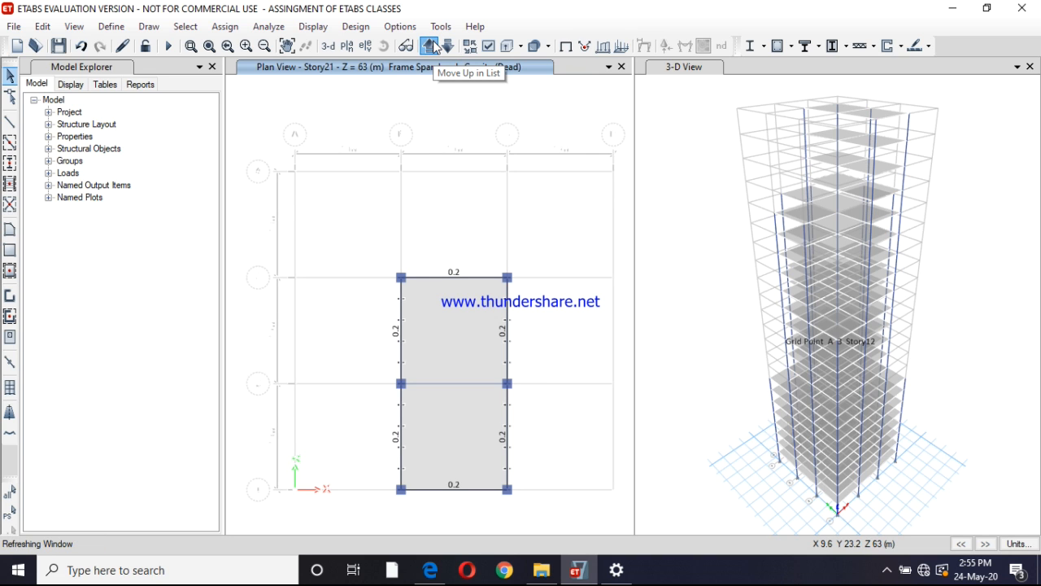
{"action": "left_click", "coordinate": [434, 46]}
{"action": "left_click", "coordinate": [434, 47]}
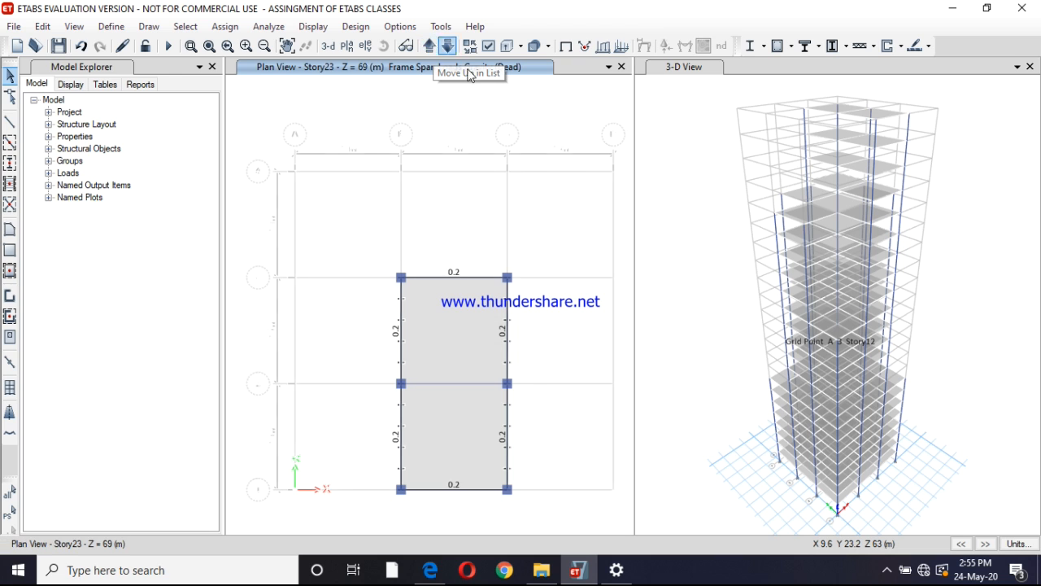
{"action": "left_click", "coordinate": [470, 279]}
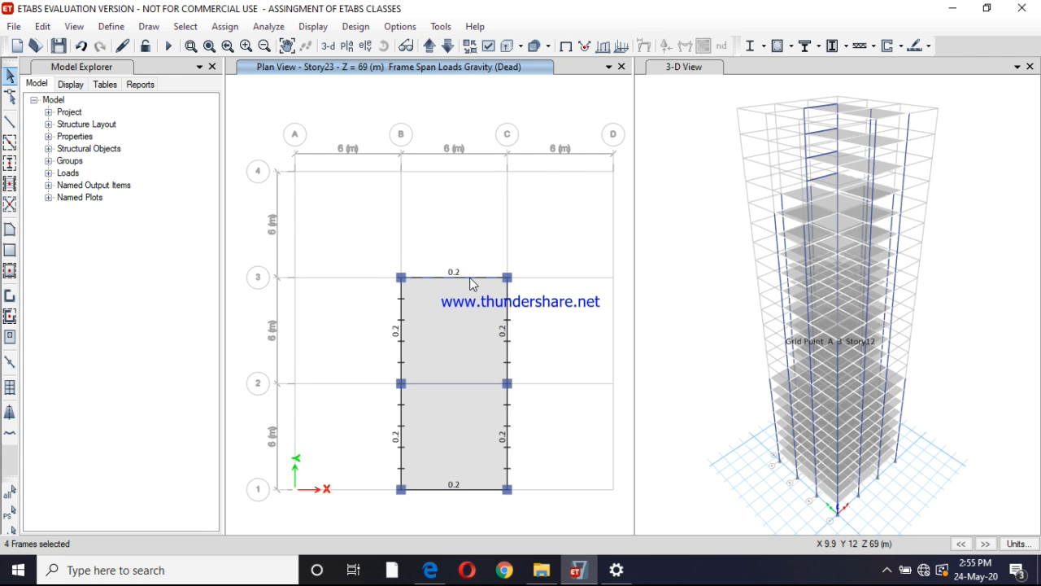
{"action": "left_click", "coordinate": [511, 319]}
{"action": "left_click", "coordinate": [509, 332]}
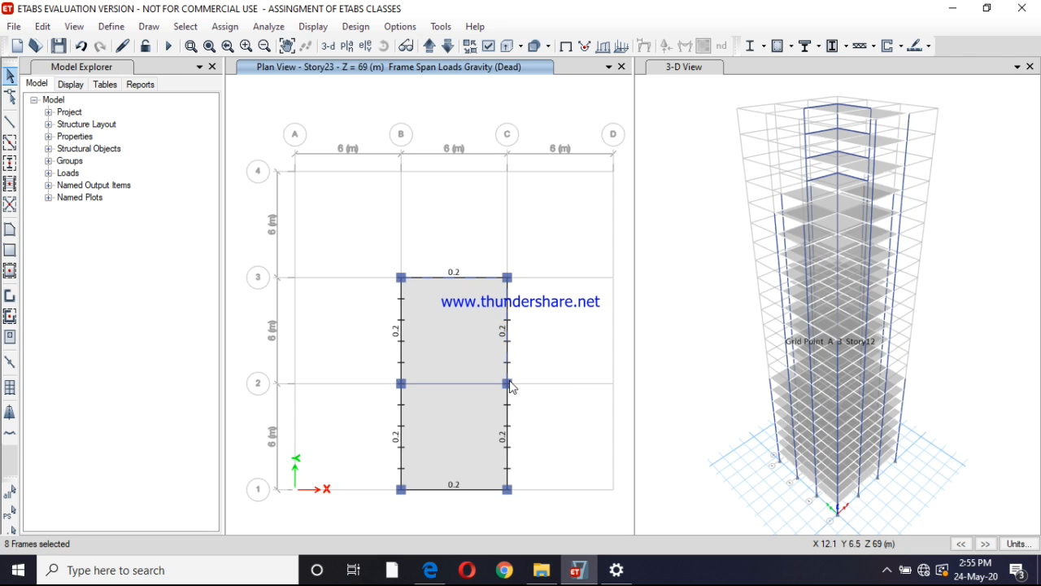
{"action": "left_click", "coordinate": [510, 416]}
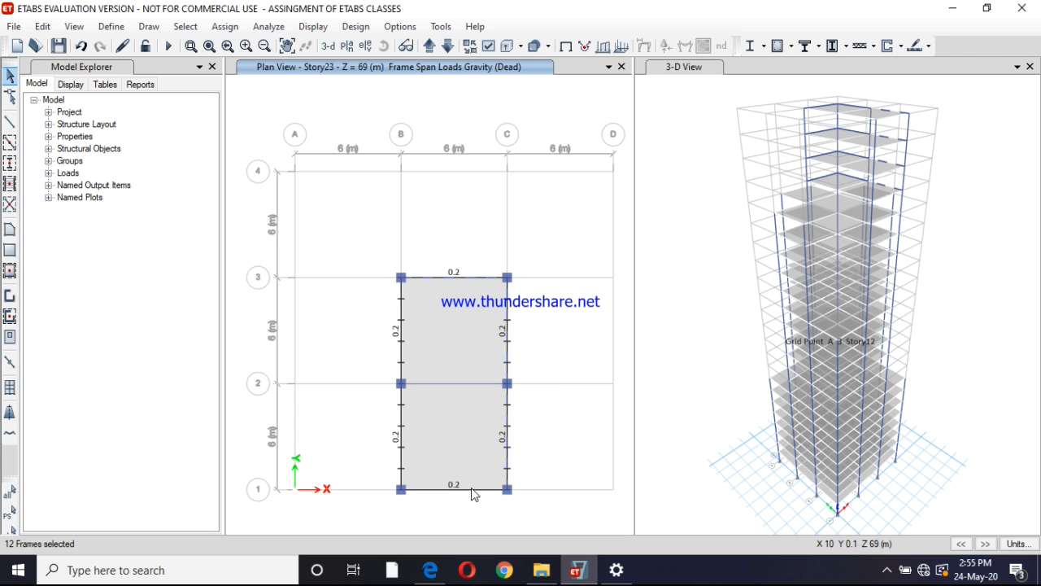
{"action": "left_click", "coordinate": [470, 489]}
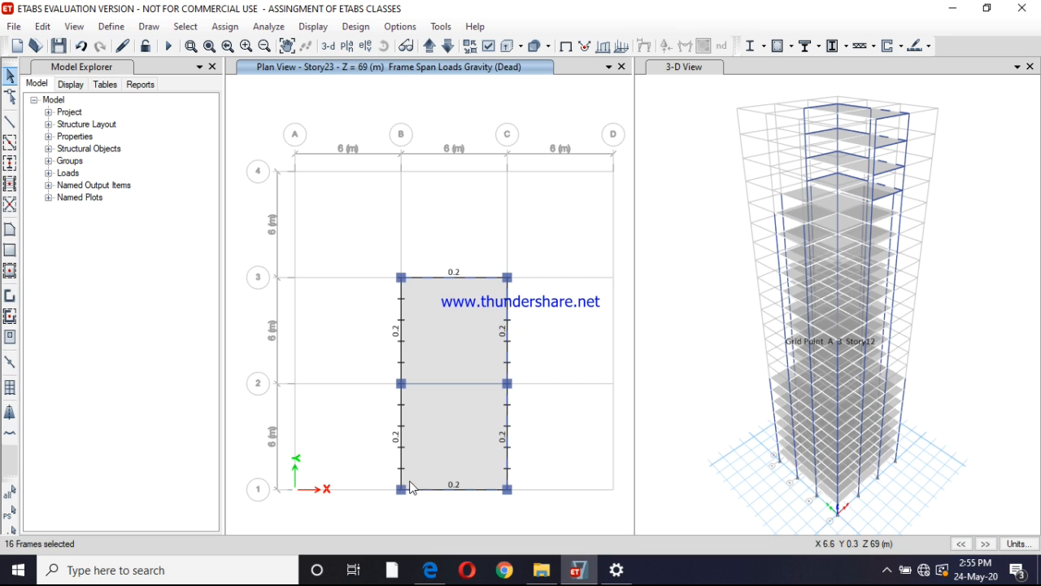
{"action": "left_click", "coordinate": [397, 439]}
{"action": "left_click", "coordinate": [398, 332]}
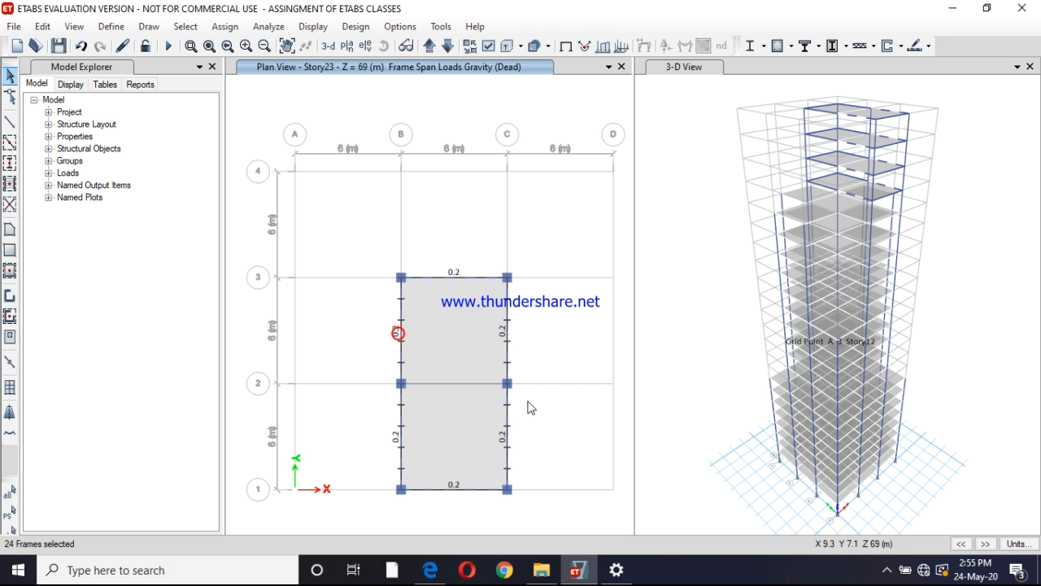
Activate the 3-D view and change the story scope from Similar Stories to One Story
{"action": "left_click", "coordinate": [702, 356]}
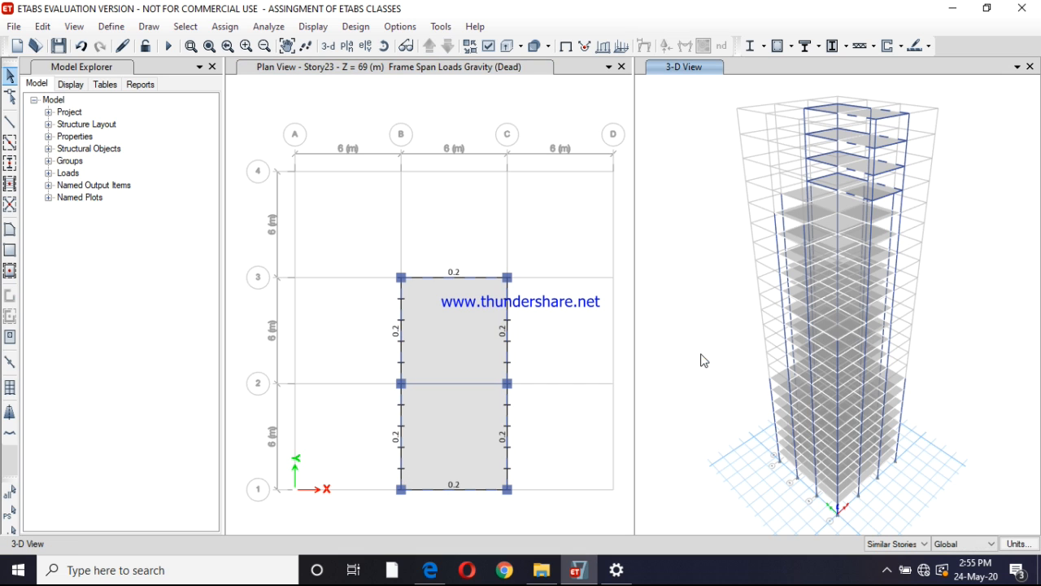
{"action": "left_click", "coordinate": [917, 544]}
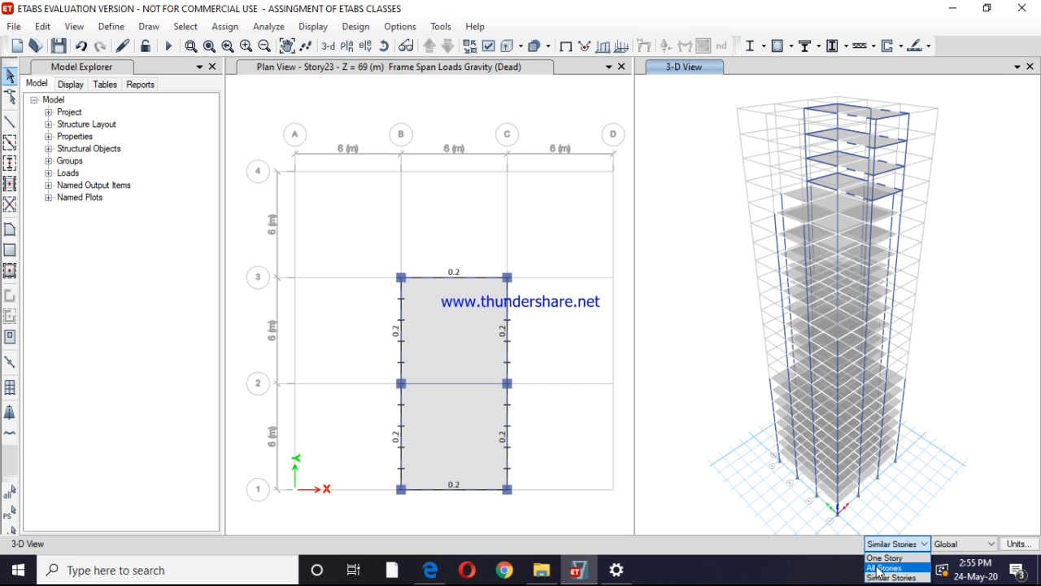
{"action": "left_click", "coordinate": [878, 559]}
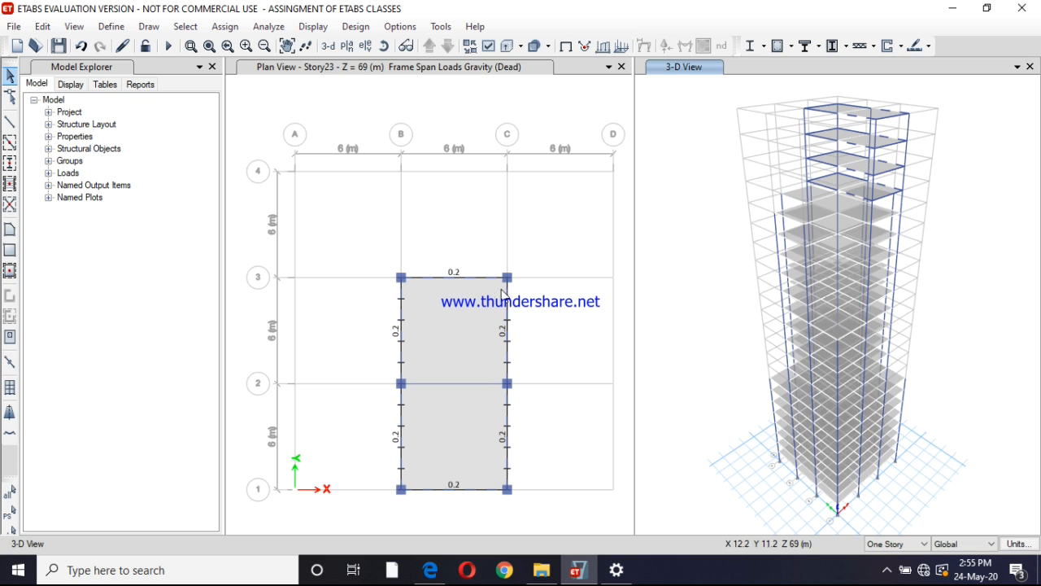
Clear the beam selection and display the undeformed shape in the Story23 plan to hide the frame load labels
{"action": "left_click", "coordinate": [481, 292]}
{"action": "left_click", "coordinate": [483, 277]}
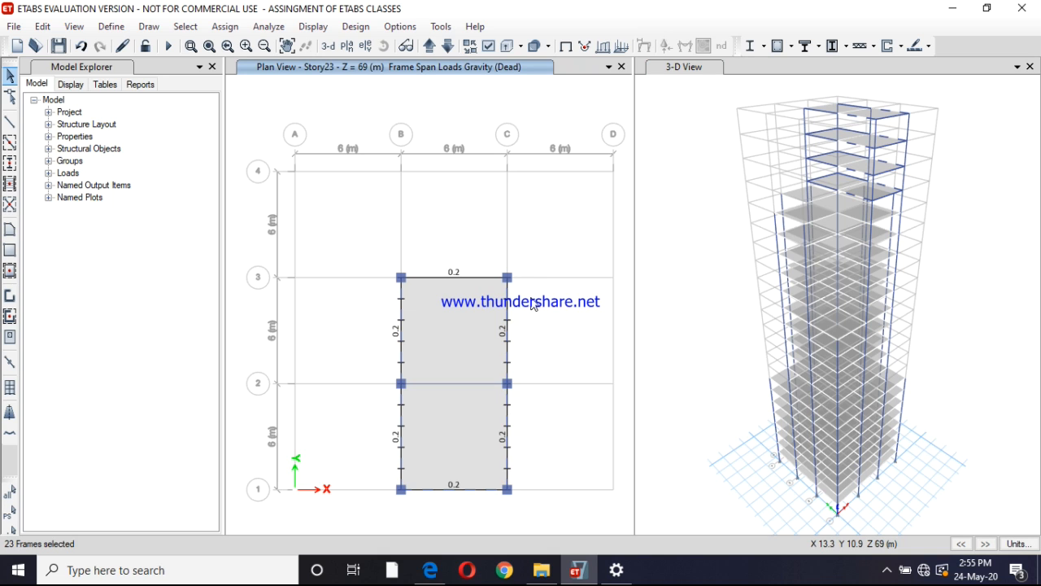
{"action": "left_click", "coordinate": [386, 110]}
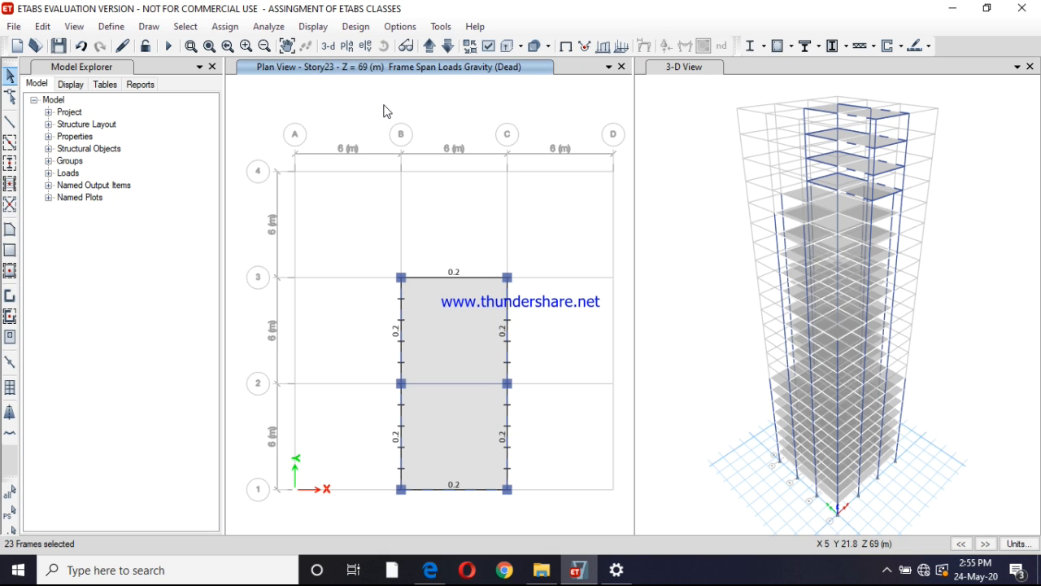
{"action": "key", "text": "Escape"}
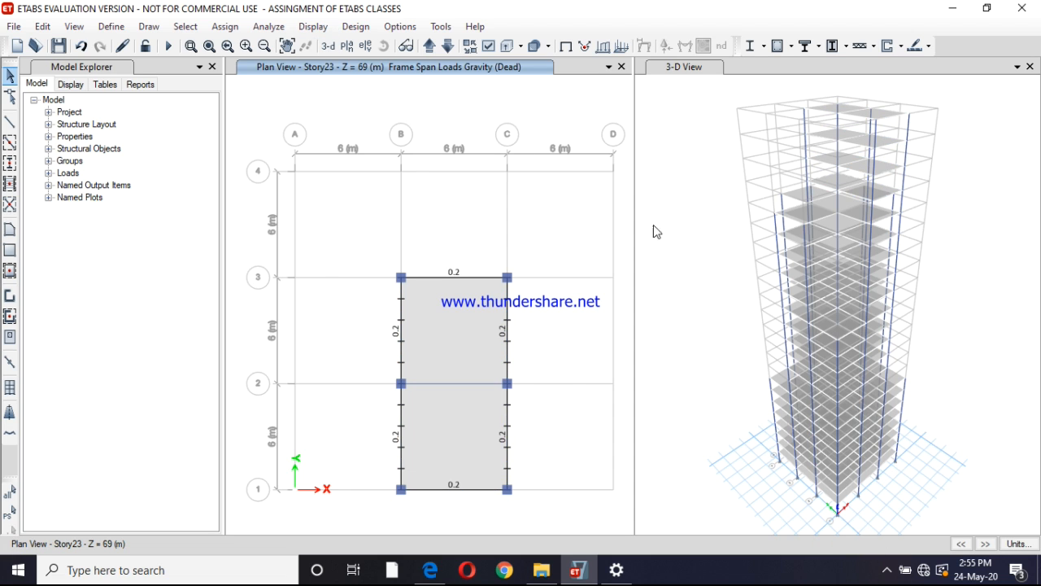
{"action": "left_click", "coordinate": [322, 31]}
{"action": "left_click", "coordinate": [334, 46]}
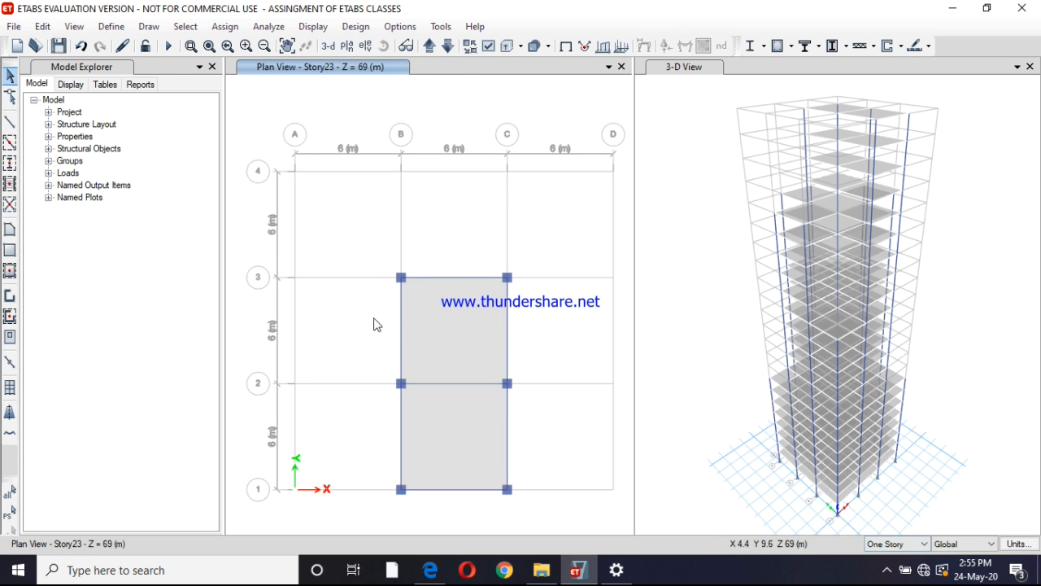
Select the six perimeter beams around the two slab bays between grids B–C and 1–3 on Story23 only
{"action": "left_click", "coordinate": [465, 276]}
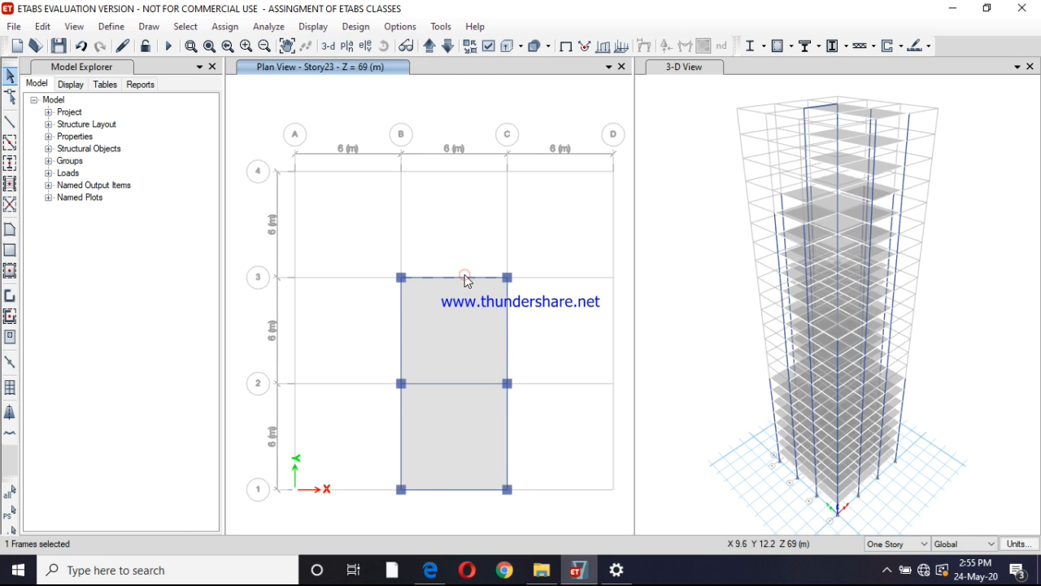
{"action": "left_click", "coordinate": [509, 334]}
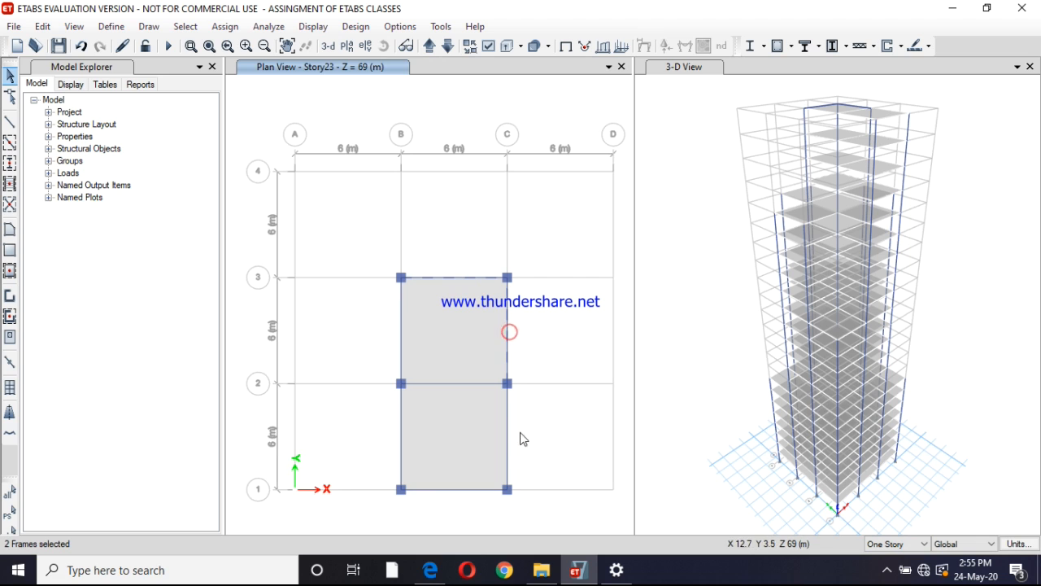
{"action": "left_click", "coordinate": [508, 453]}
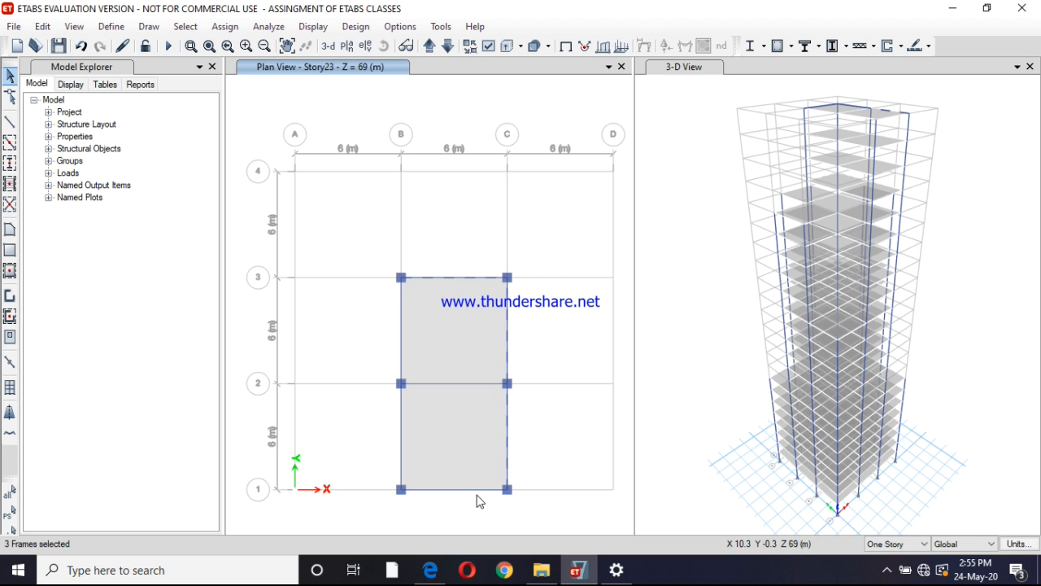
{"action": "left_click", "coordinate": [398, 444]}
{"action": "left_click", "coordinate": [400, 424]}
{"action": "left_click", "coordinate": [400, 335]}
Delete the existing distributed Dead loads from the selected Story23 perimeter beams
{"action": "left_click", "coordinate": [217, 28]}
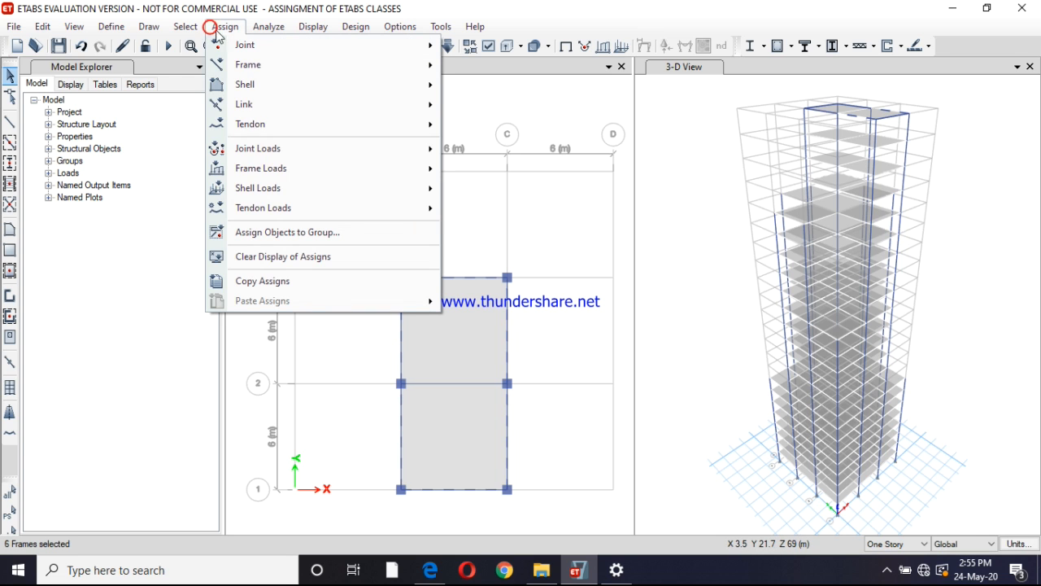
{"action": "mouse_move", "coordinate": [316, 169]}
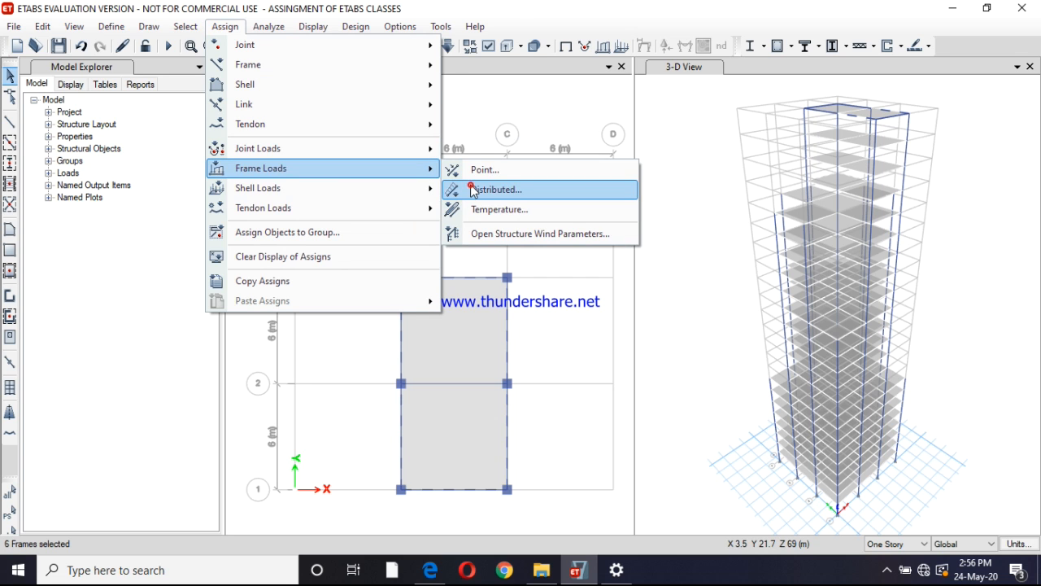
{"action": "left_click", "coordinate": [465, 189]}
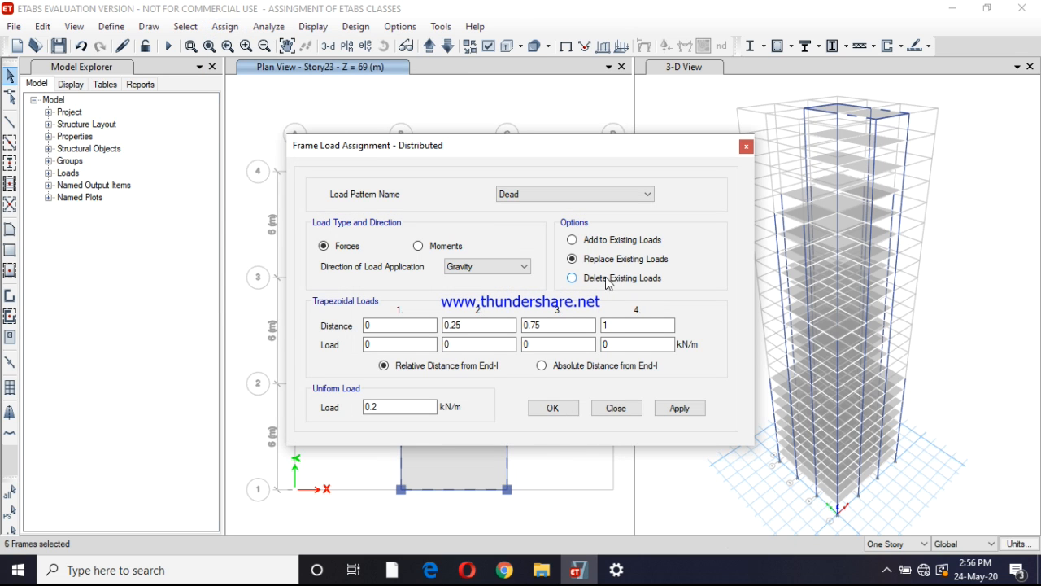
{"action": "left_click", "coordinate": [575, 278]}
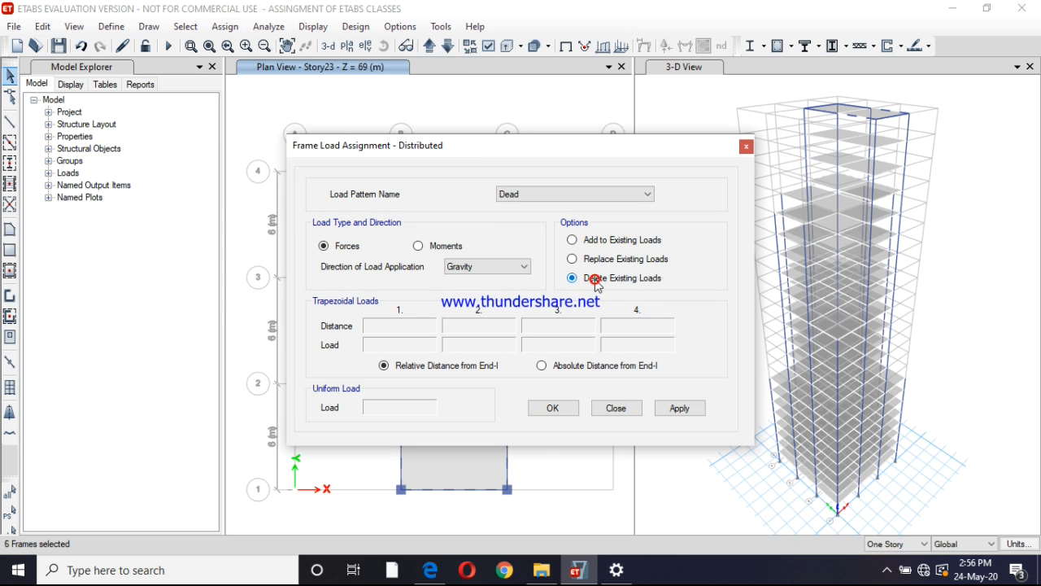
{"action": "left_click", "coordinate": [678, 409]}
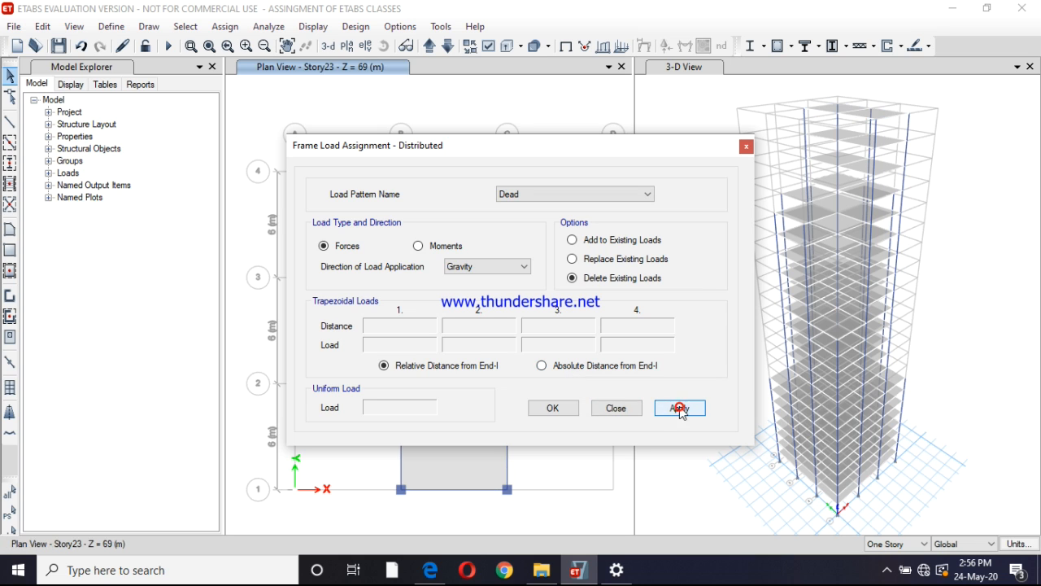
{"action": "left_click", "coordinate": [554, 409]}
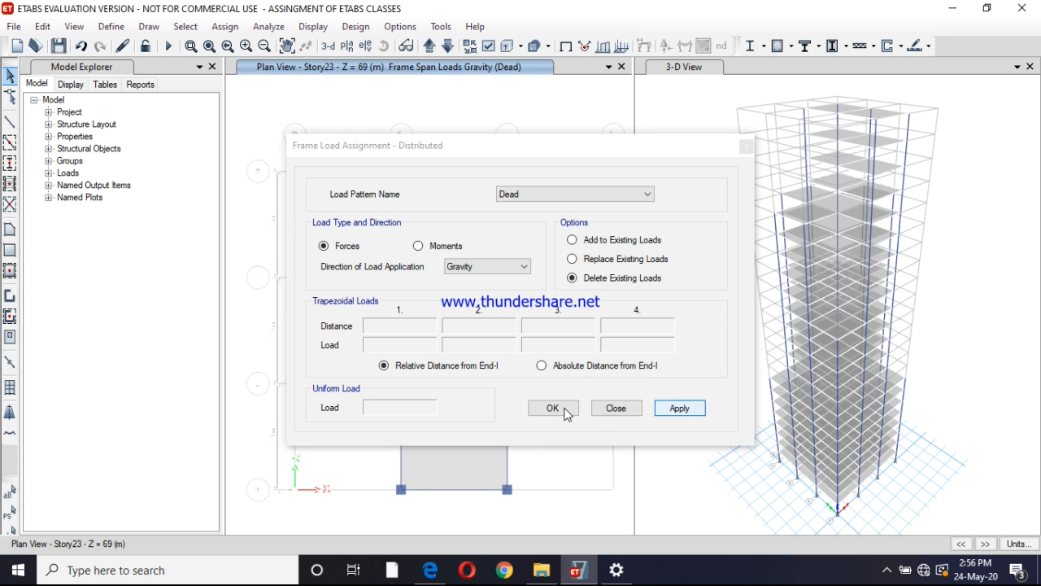
{"action": "left_click", "coordinate": [567, 413]}
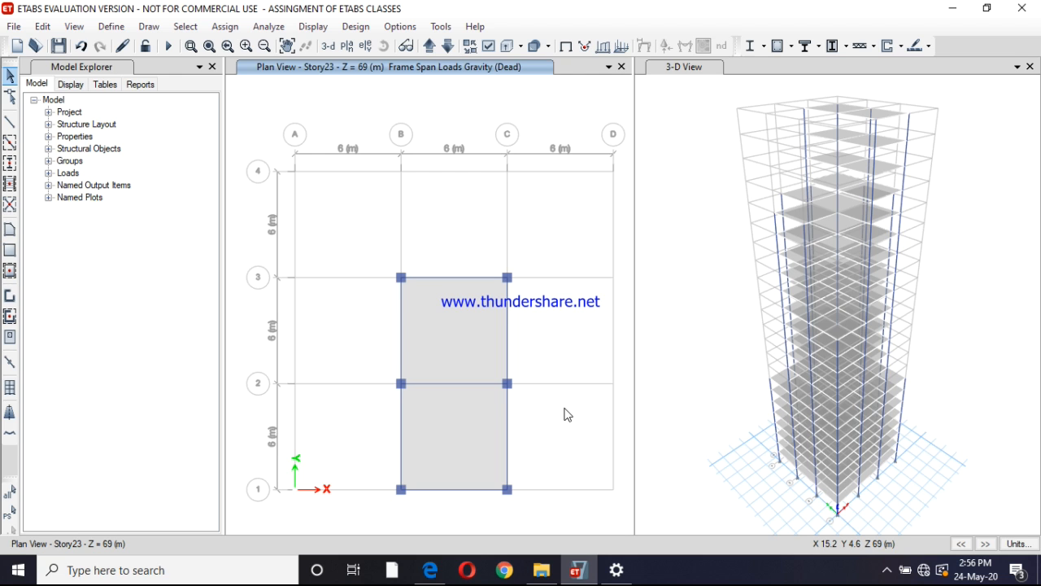
{"action": "left_click", "coordinate": [429, 45]}
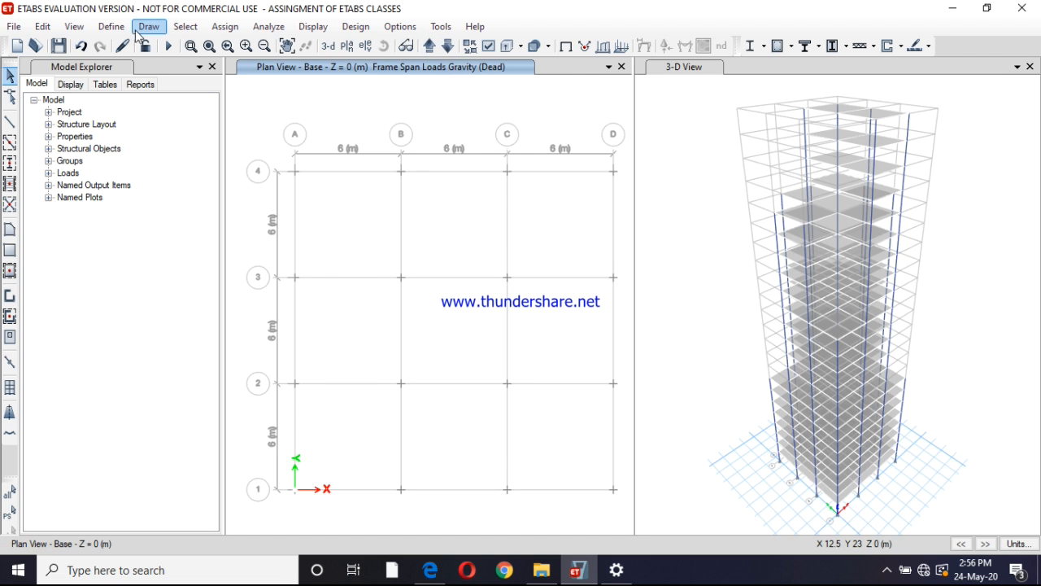
{"action": "left_click", "coordinate": [147, 29]}
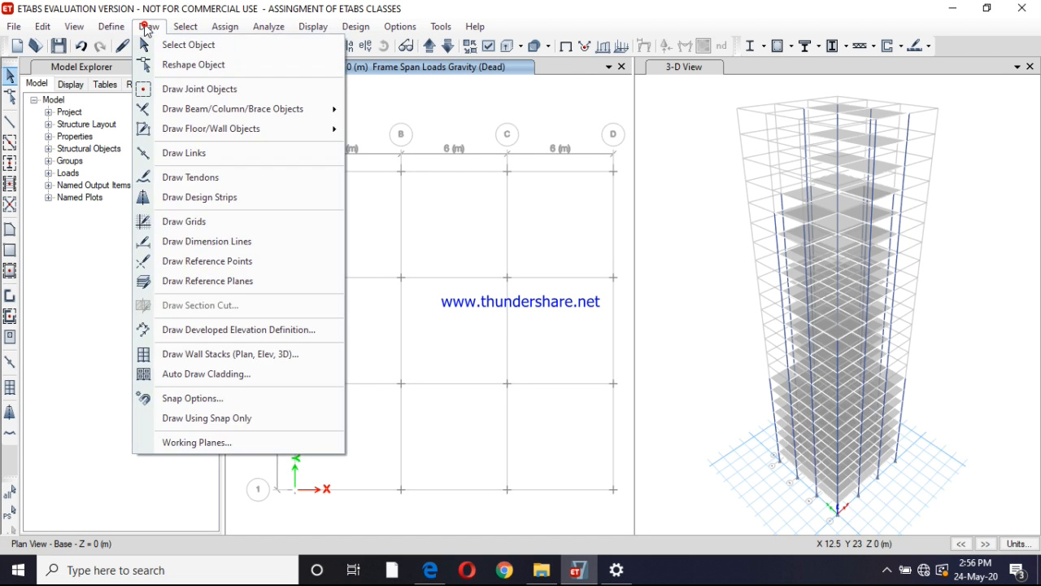
{"action": "left_click", "coordinate": [193, 374]}
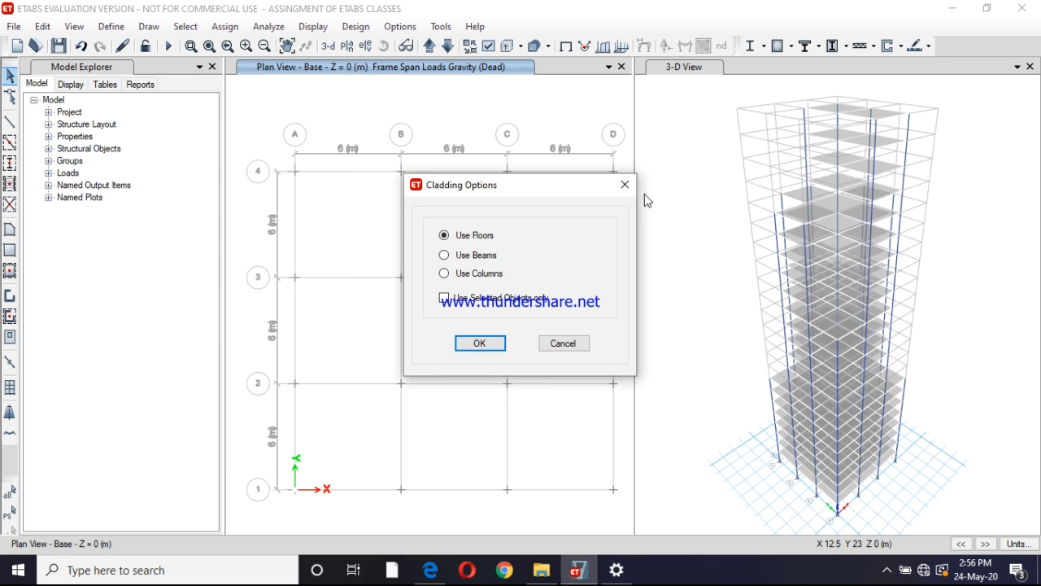
{"action": "left_click", "coordinate": [625, 185]}
With the 3-D view active, auto draw cladding around the whole building using the Use Floors option
{"action": "left_click", "coordinate": [681, 65]}
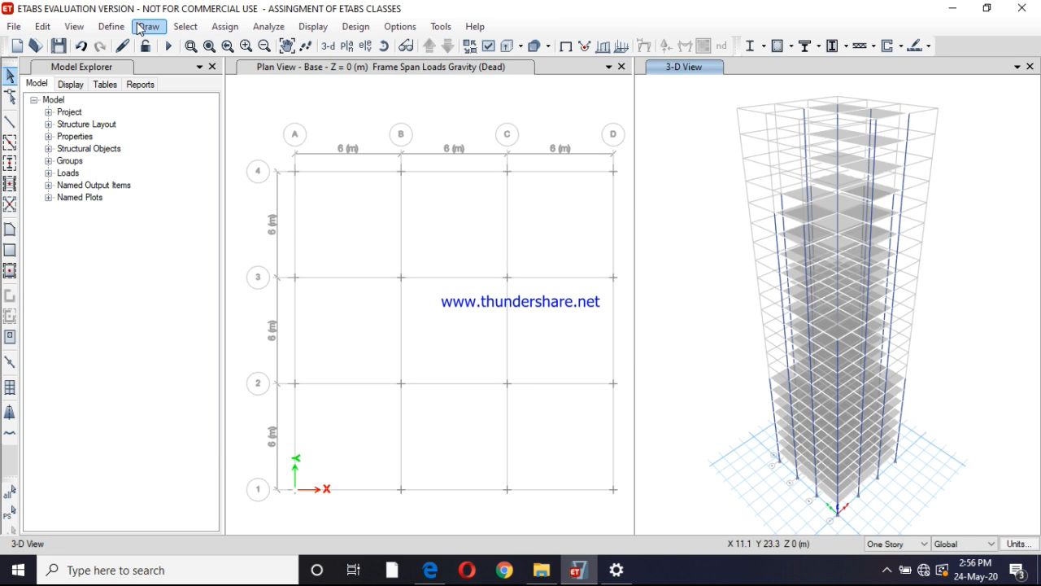
{"action": "left_click", "coordinate": [146, 27]}
{"action": "left_click", "coordinate": [191, 382]}
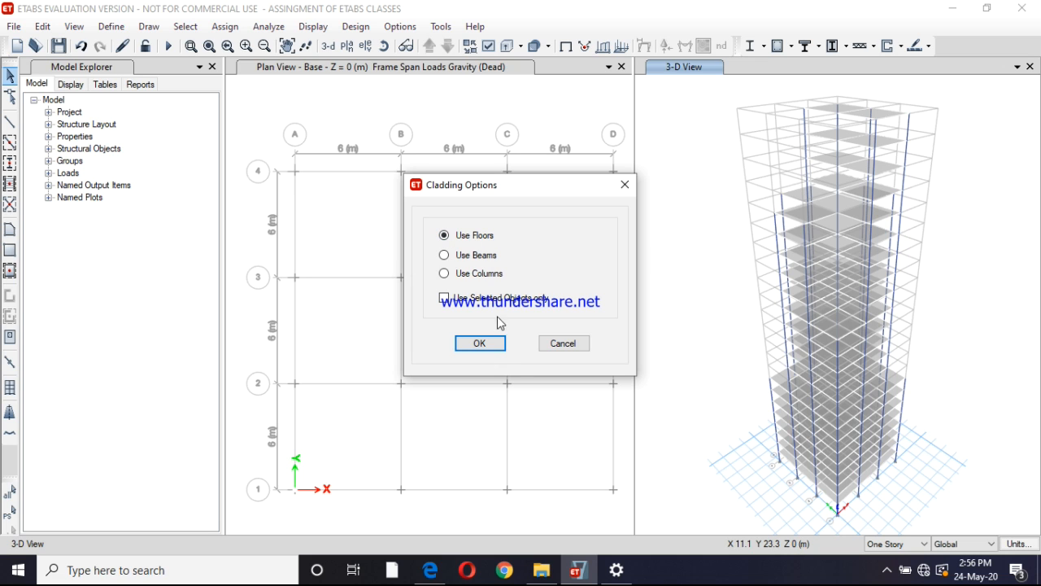
{"action": "left_click", "coordinate": [483, 343]}
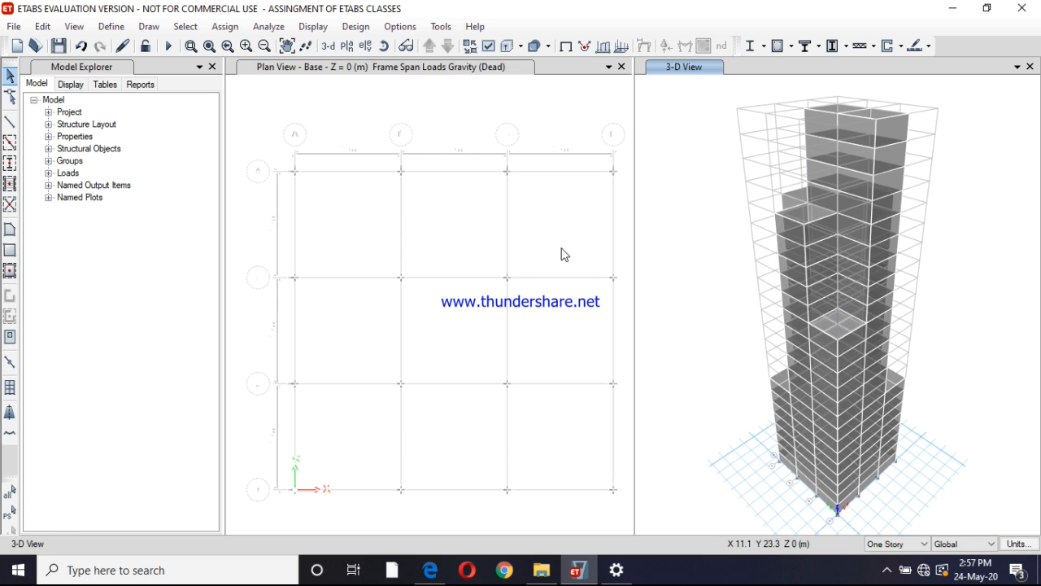
Show the Story1 plan with the undeformed shape and set the story scope to All Stories
{"action": "left_click", "coordinate": [423, 102]}
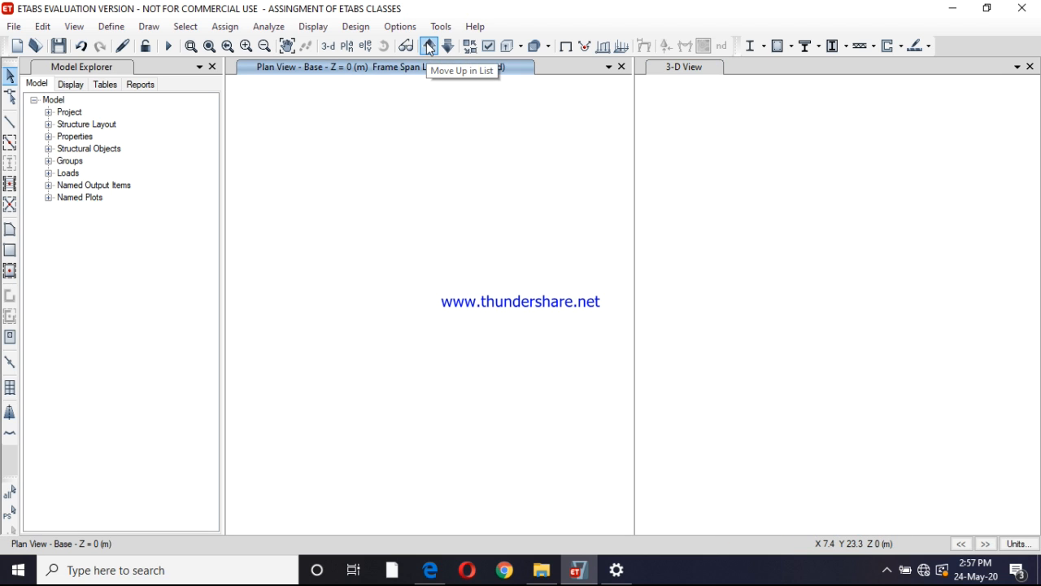
{"action": "left_click", "coordinate": [429, 47]}
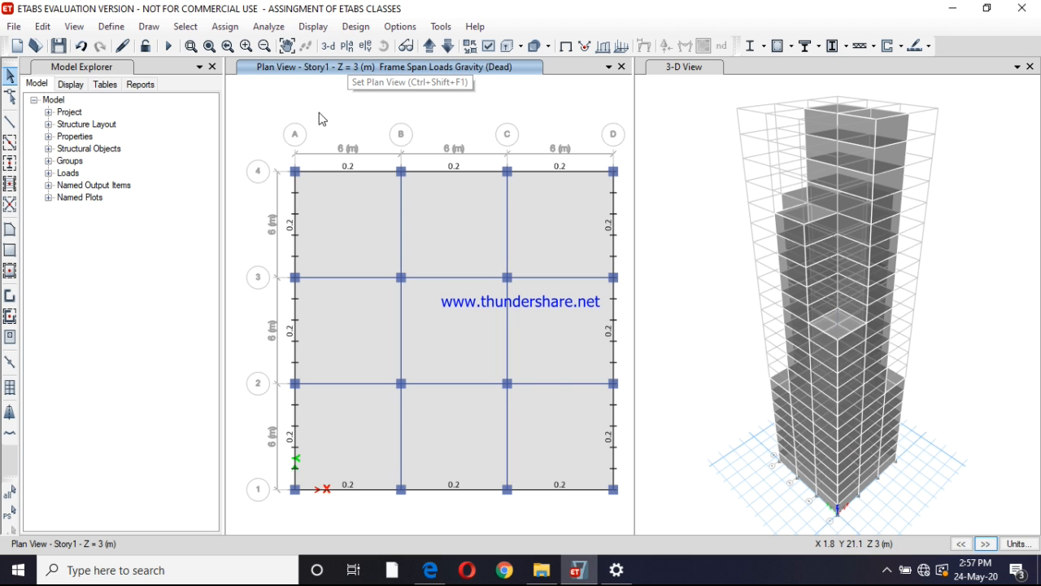
{"action": "left_click", "coordinate": [313, 26]}
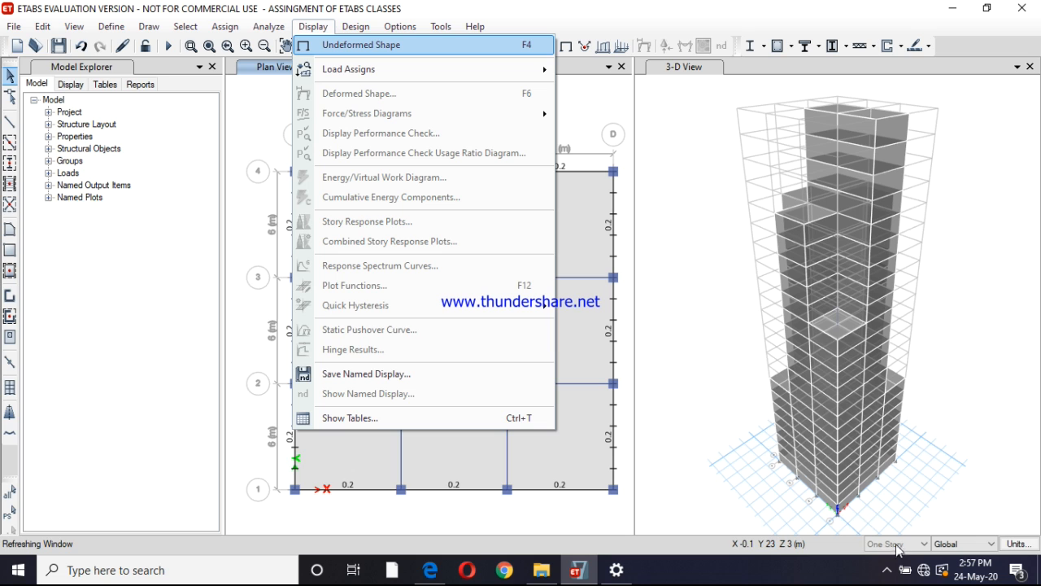
{"action": "left_click", "coordinate": [434, 47]}
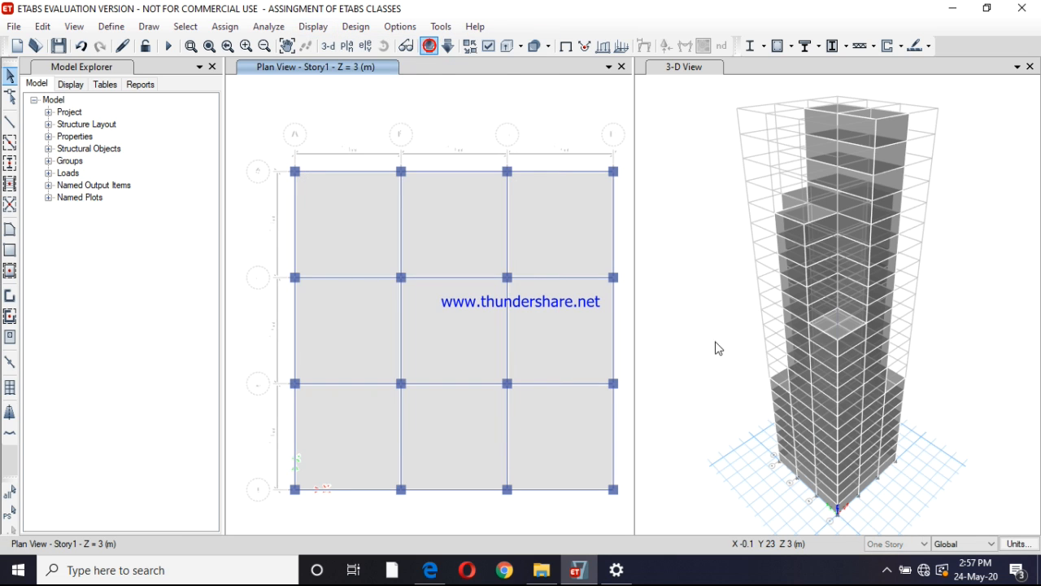
{"action": "left_click", "coordinate": [923, 544]}
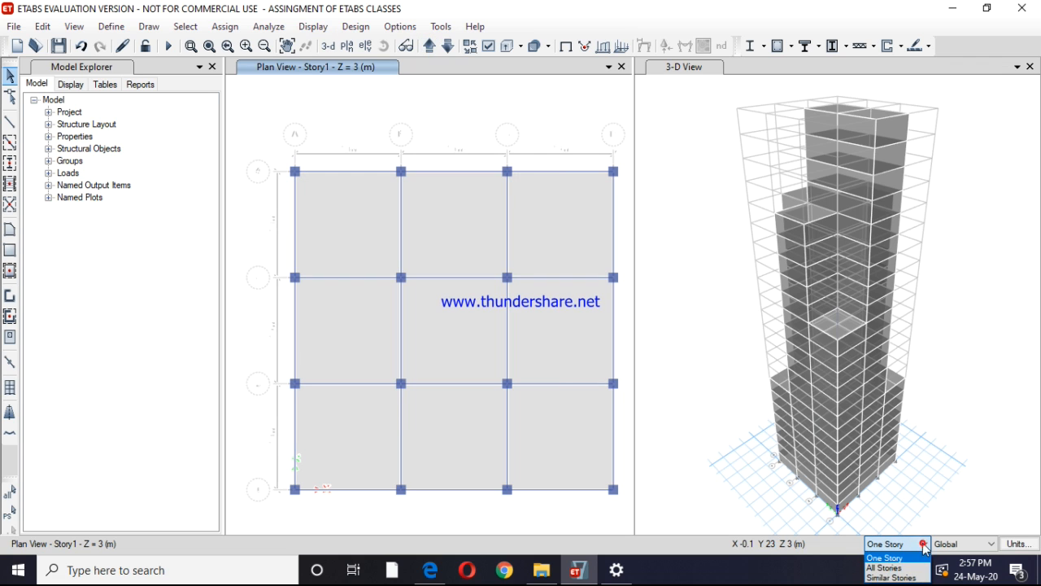
{"action": "left_click", "coordinate": [885, 567]}
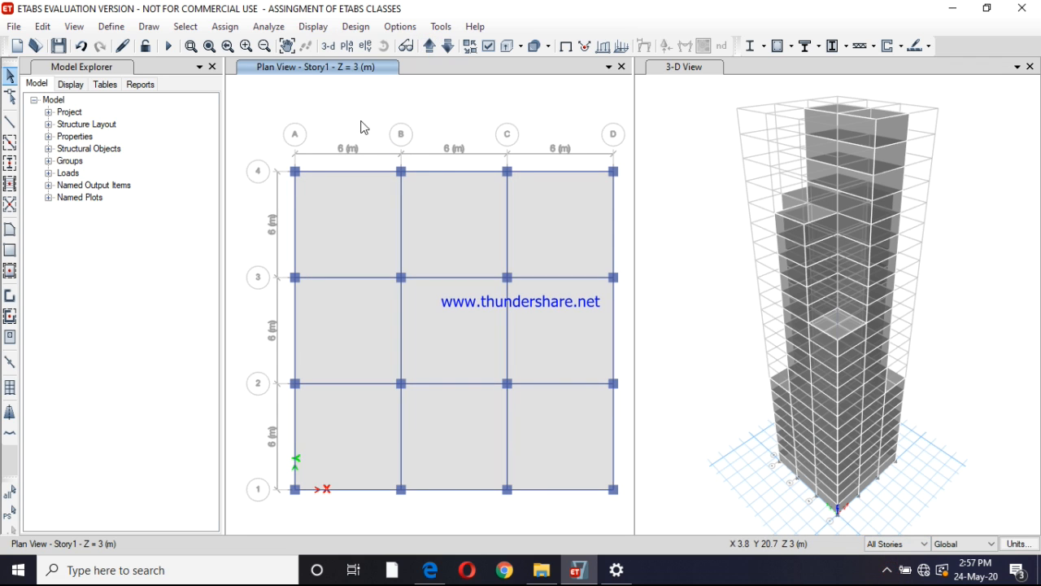
Switch the plan window to the elevation view along grid line A
{"action": "left_click", "coordinate": [364, 47]}
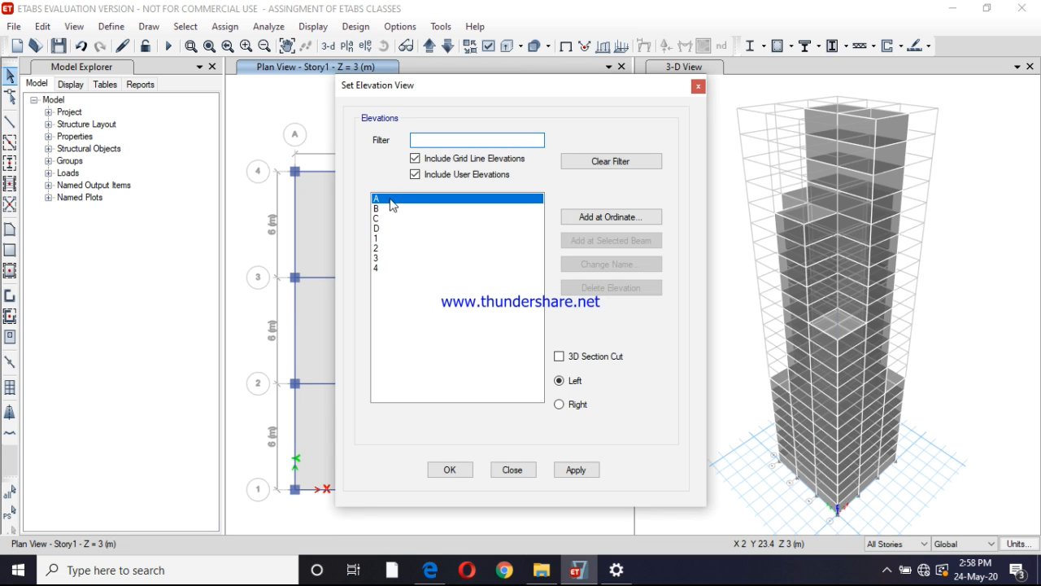
{"action": "left_click", "coordinate": [381, 202]}
{"action": "left_click", "coordinate": [576, 471]}
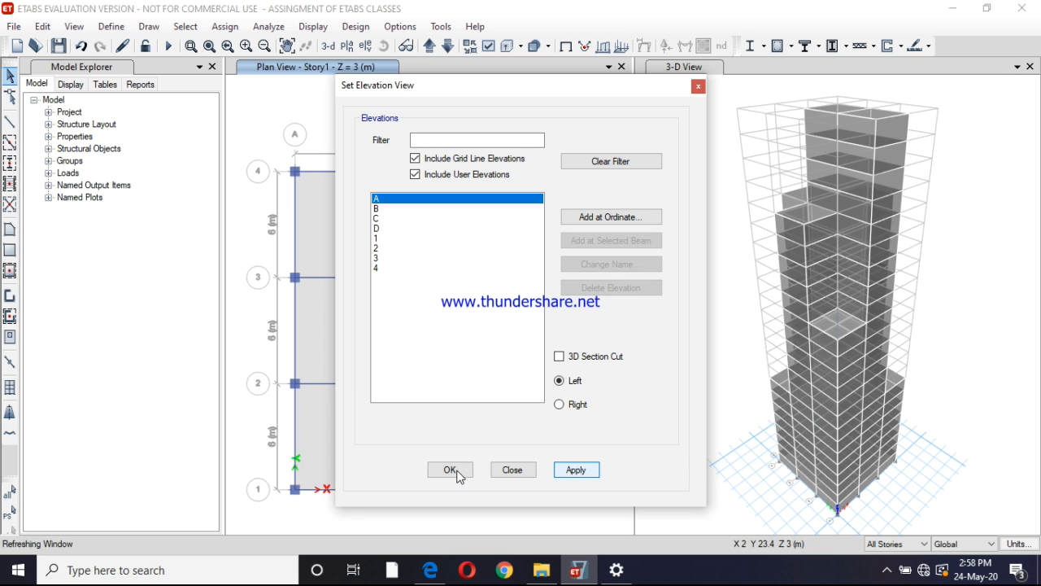
{"action": "left_click", "coordinate": [456, 472]}
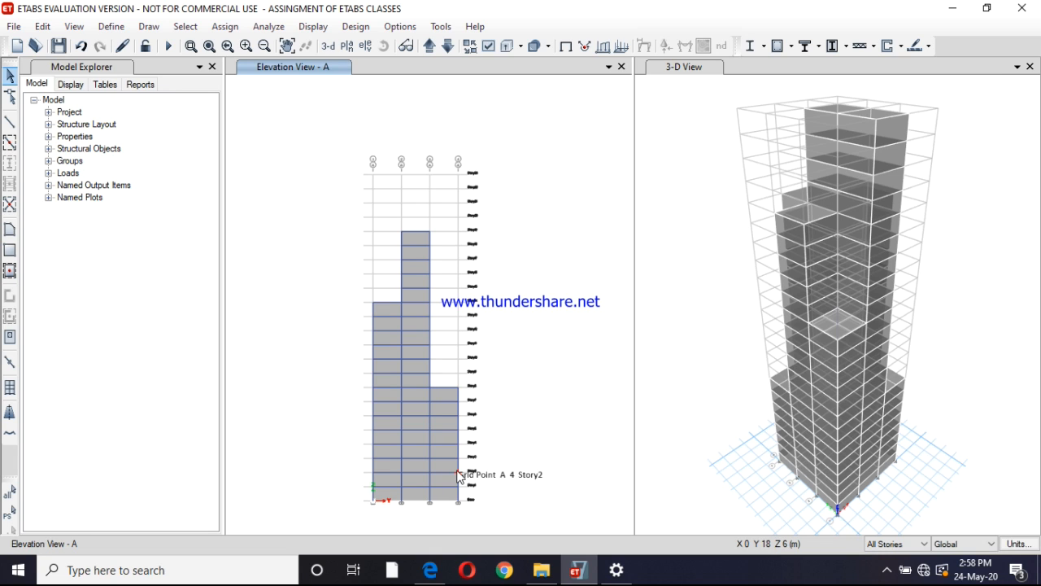
Select the cladding panels in all three bays of elevation A across all stories
{"action": "left_click", "coordinate": [448, 480]}
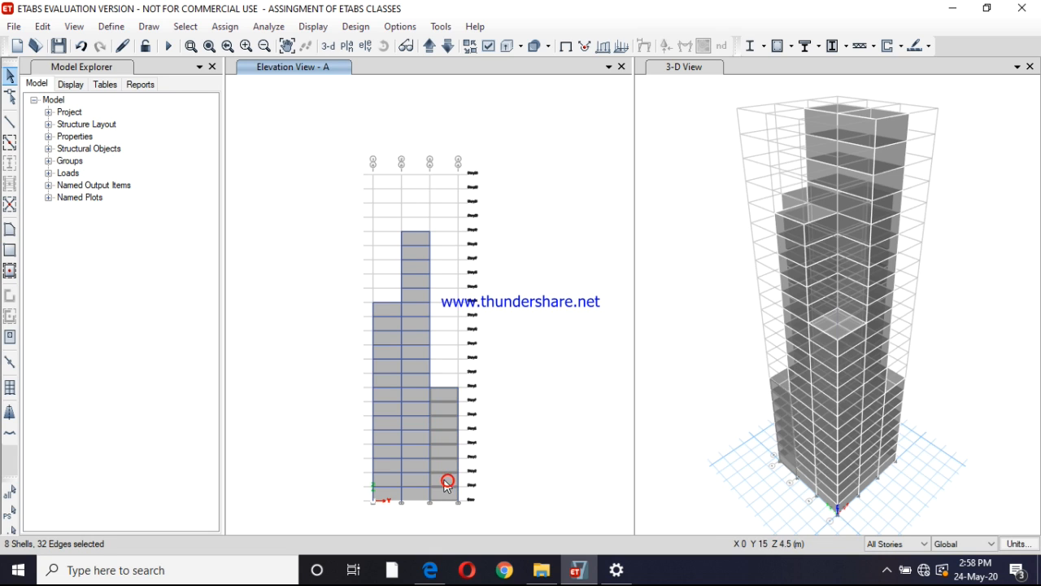
{"action": "left_click", "coordinate": [418, 470]}
{"action": "left_click", "coordinate": [383, 471]}
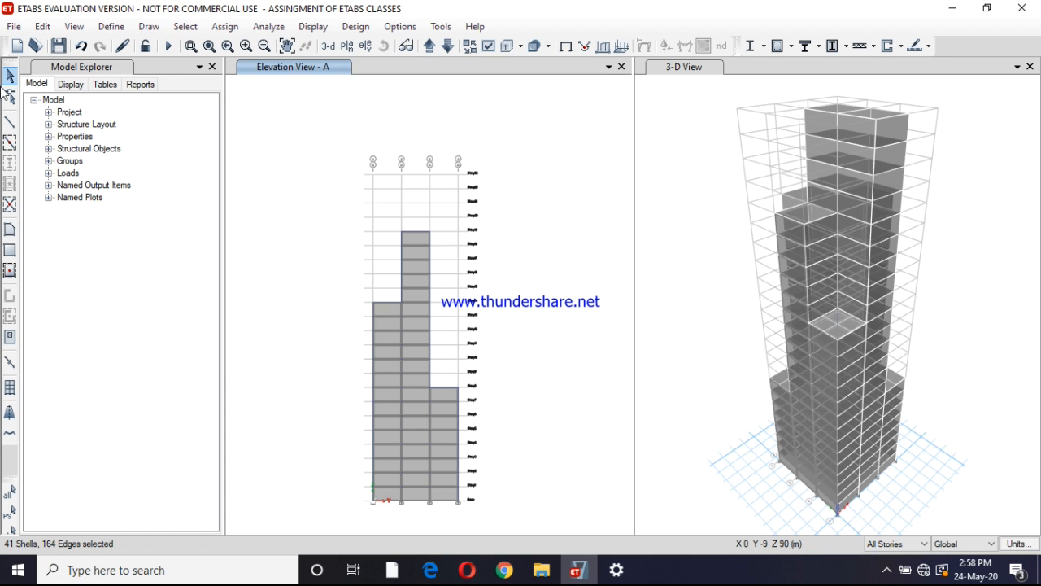
{"action": "left_click", "coordinate": [112, 27]}
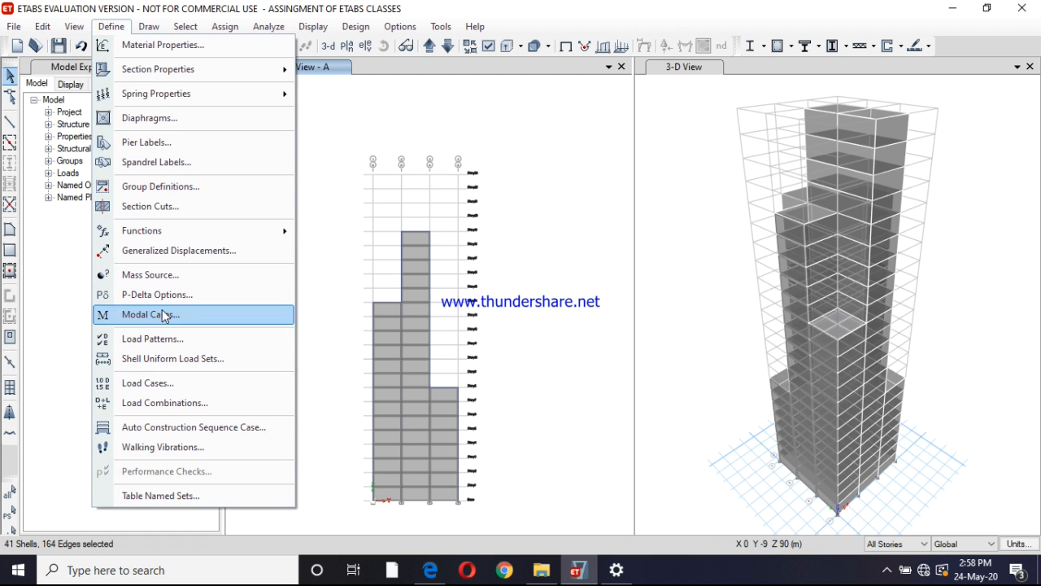
{"action": "left_click", "coordinate": [171, 341]}
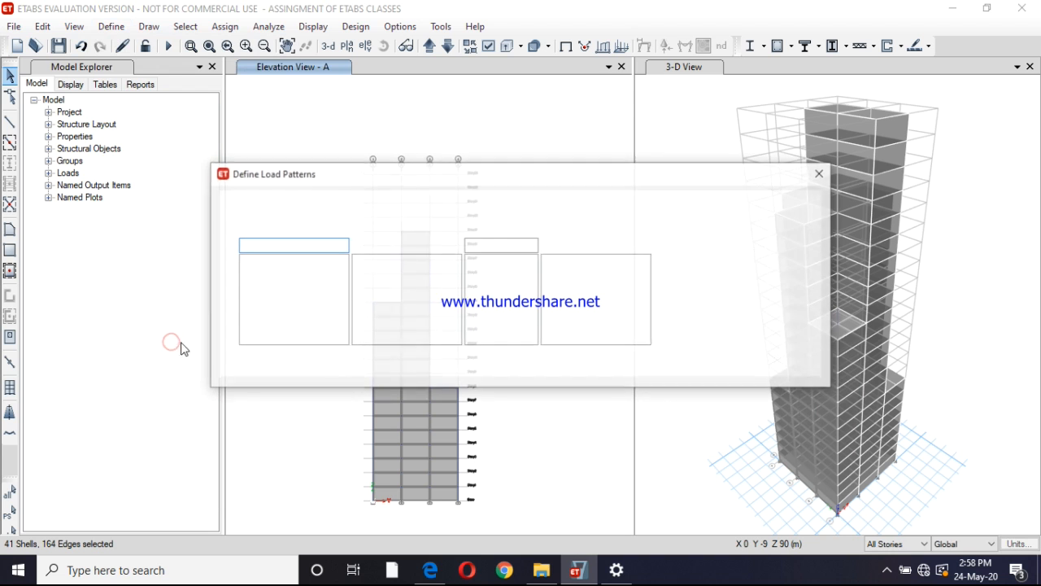
{"action": "left_click", "coordinate": [819, 172]}
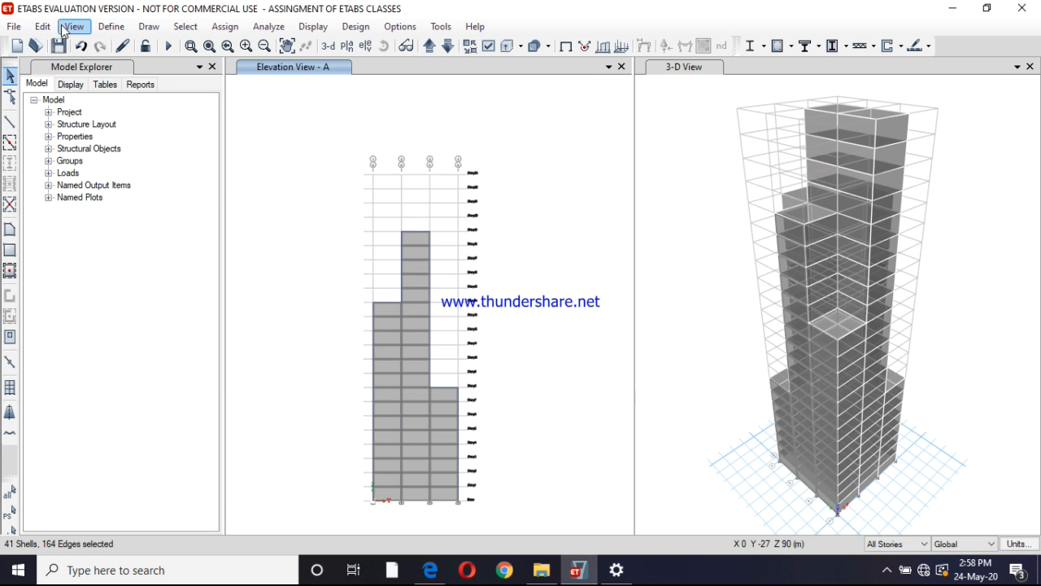
{"action": "left_click", "coordinate": [111, 26]}
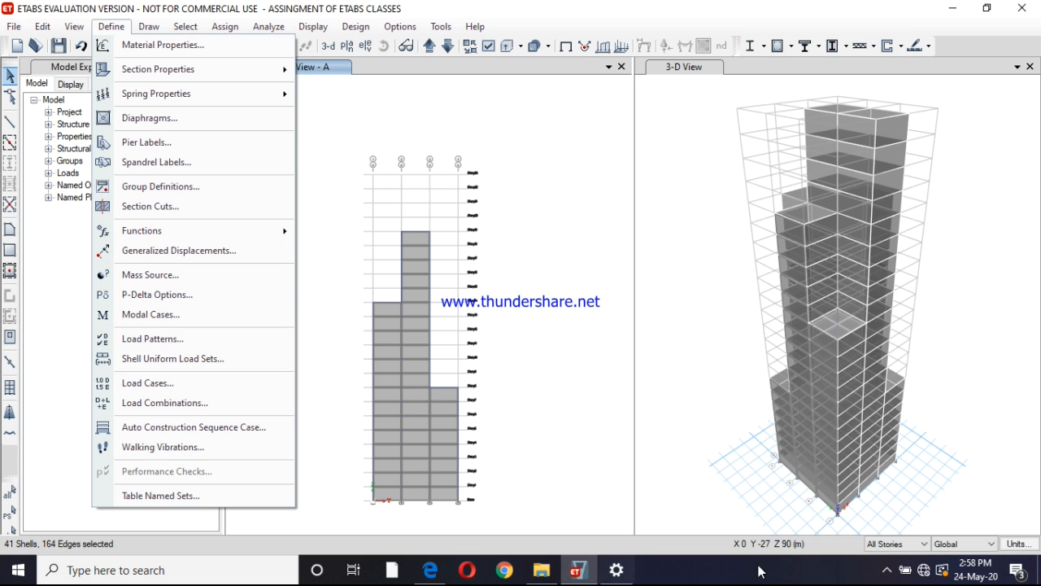
{"action": "left_click", "coordinate": [885, 571]}
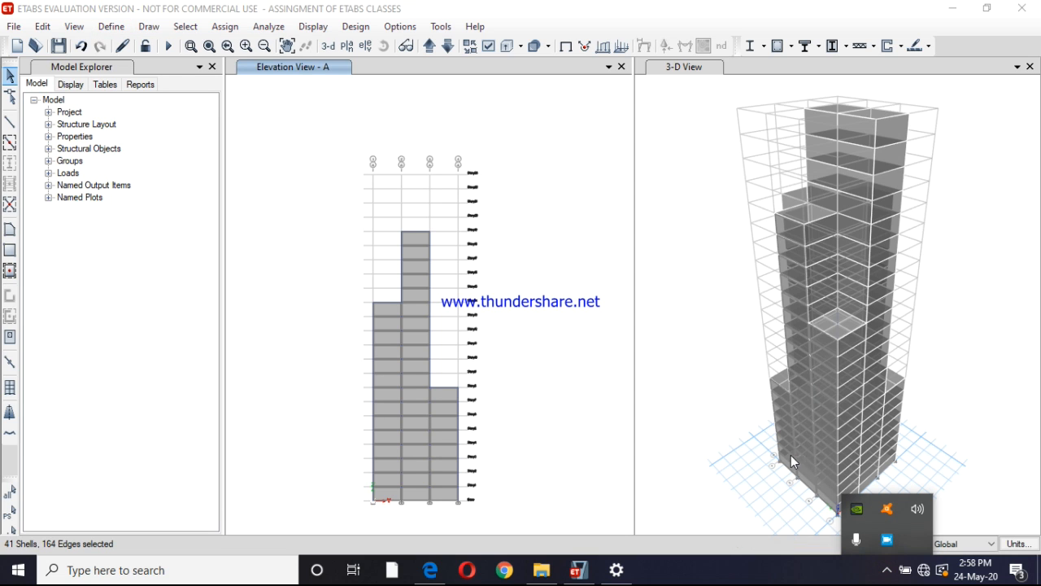
{"action": "left_click", "coordinate": [882, 541]}
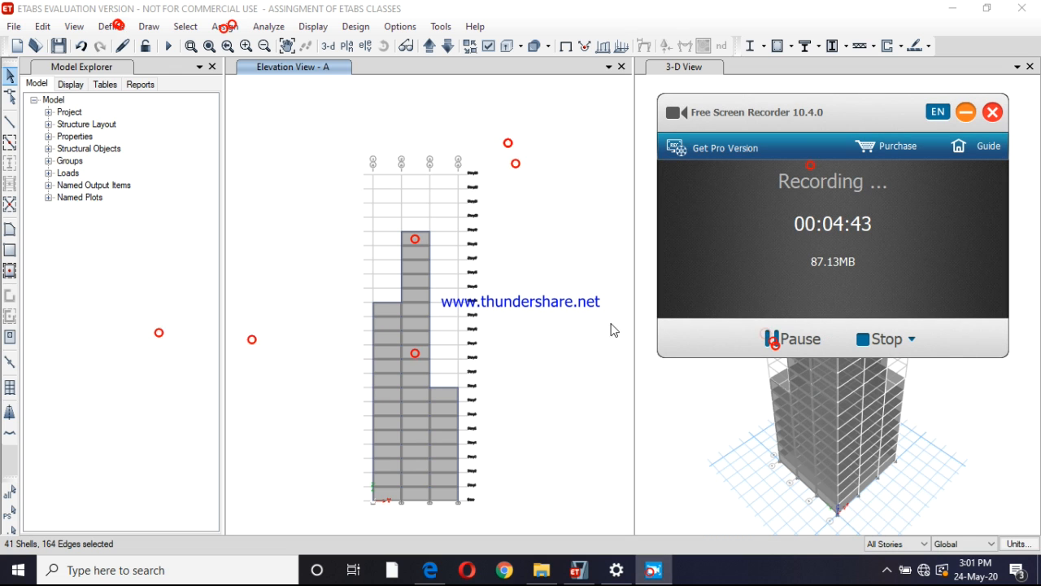
{"action": "left_click", "coordinate": [312, 154]}
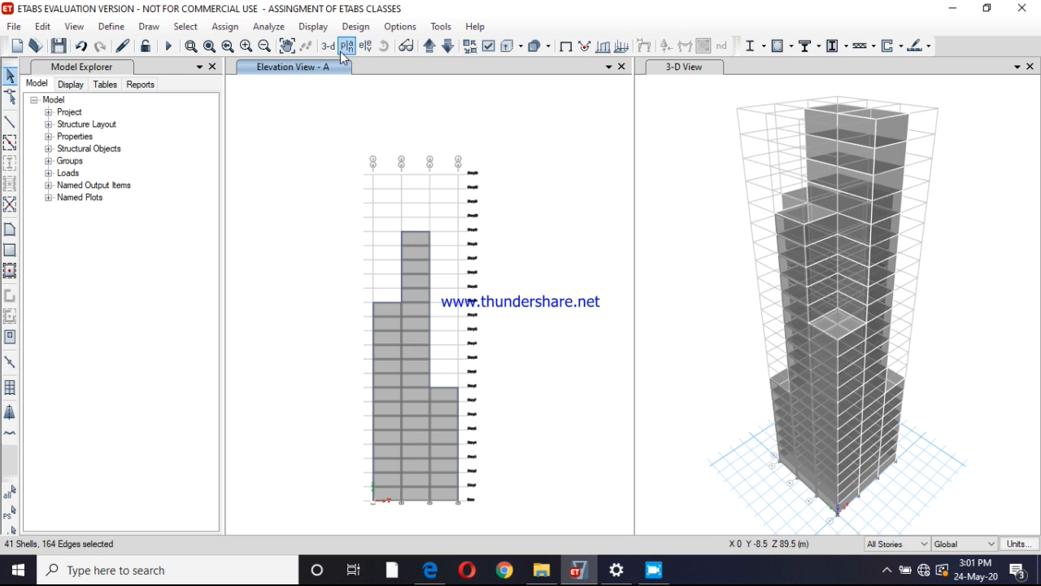
Show the Story1 plan and return the window to the elevation along grid line A
{"action": "left_click", "coordinate": [365, 46]}
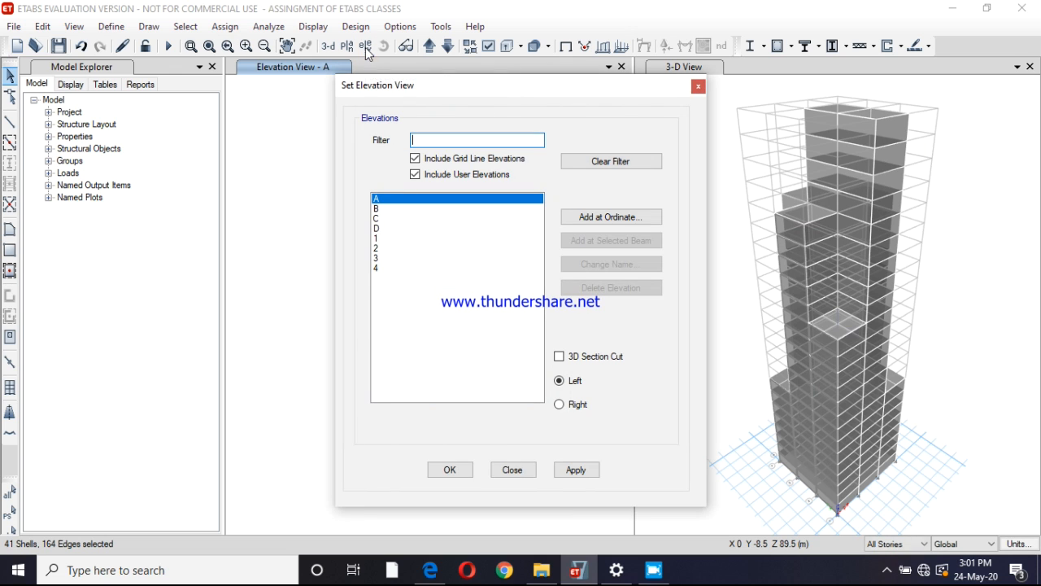
{"action": "left_click", "coordinate": [347, 46]}
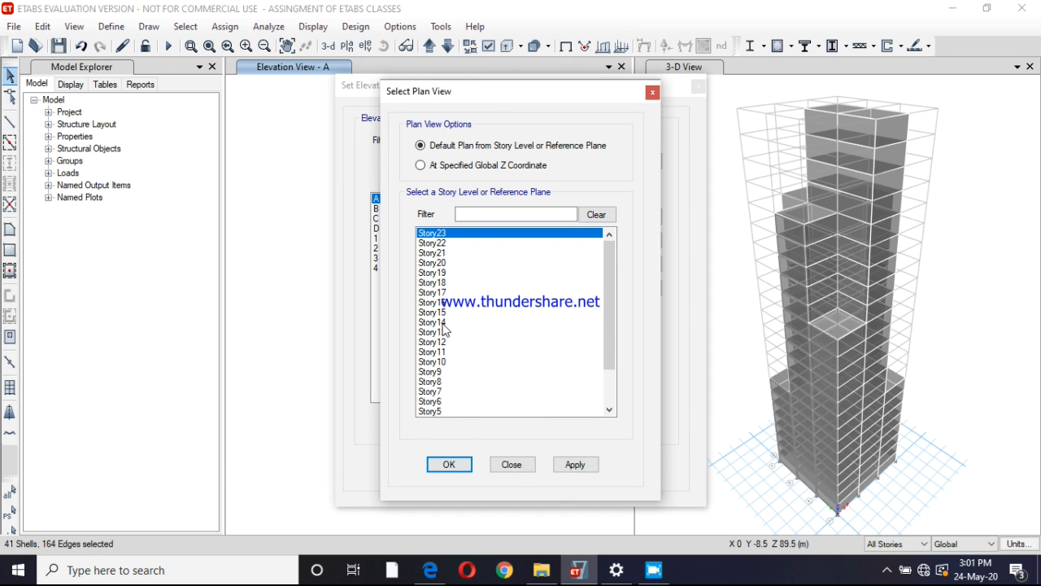
{"action": "left_click", "coordinate": [610, 400]}
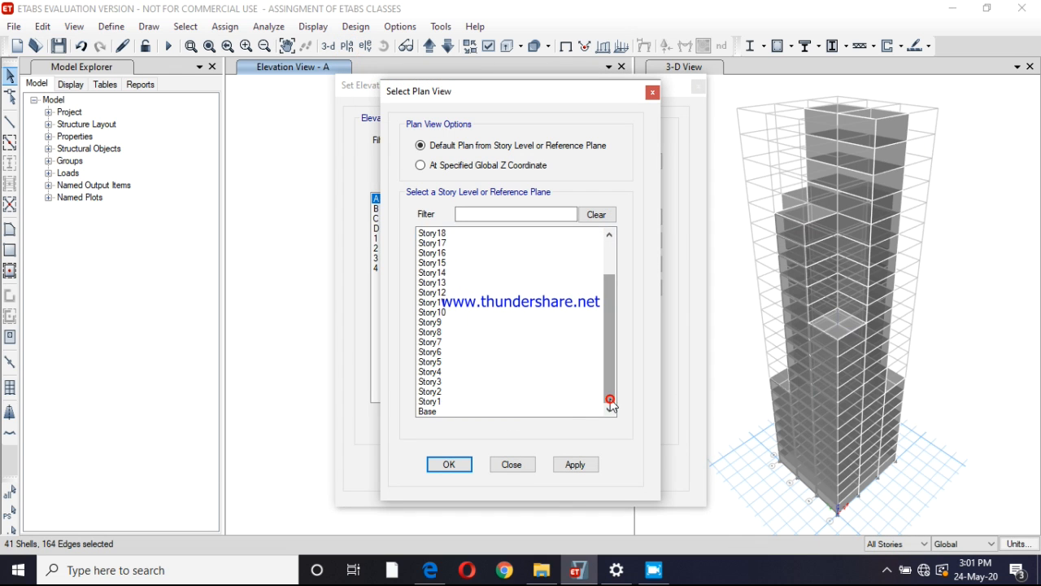
{"action": "left_click", "coordinate": [466, 401]}
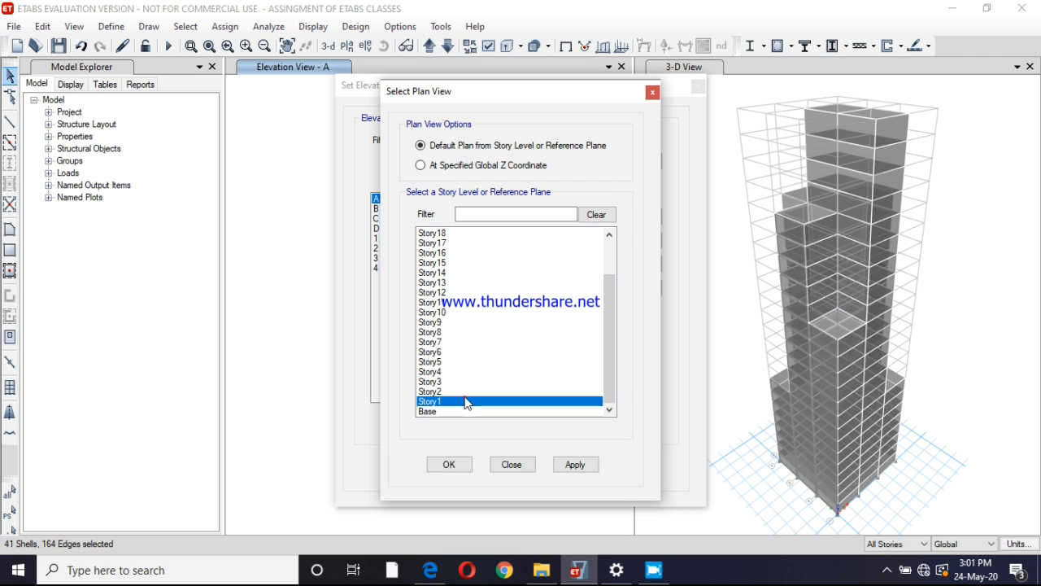
{"action": "left_click", "coordinate": [574, 465]}
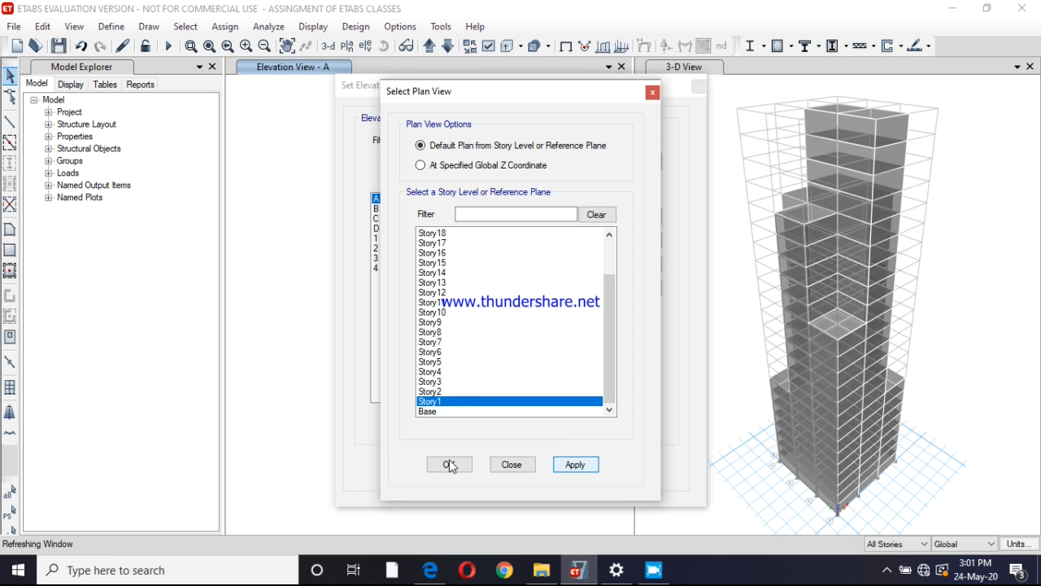
{"action": "left_click", "coordinate": [450, 464]}
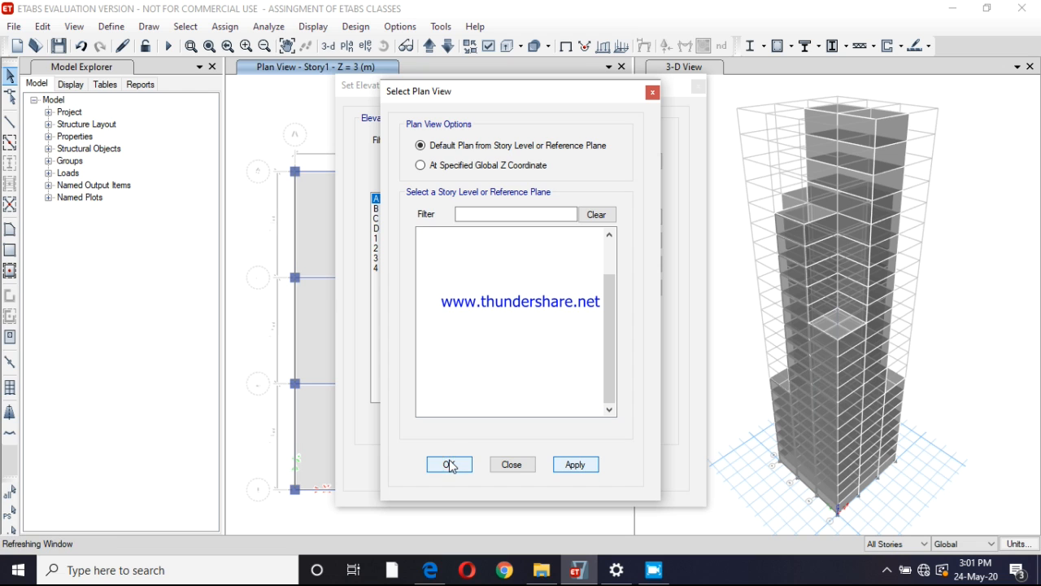
{"action": "left_click", "coordinate": [448, 464]}
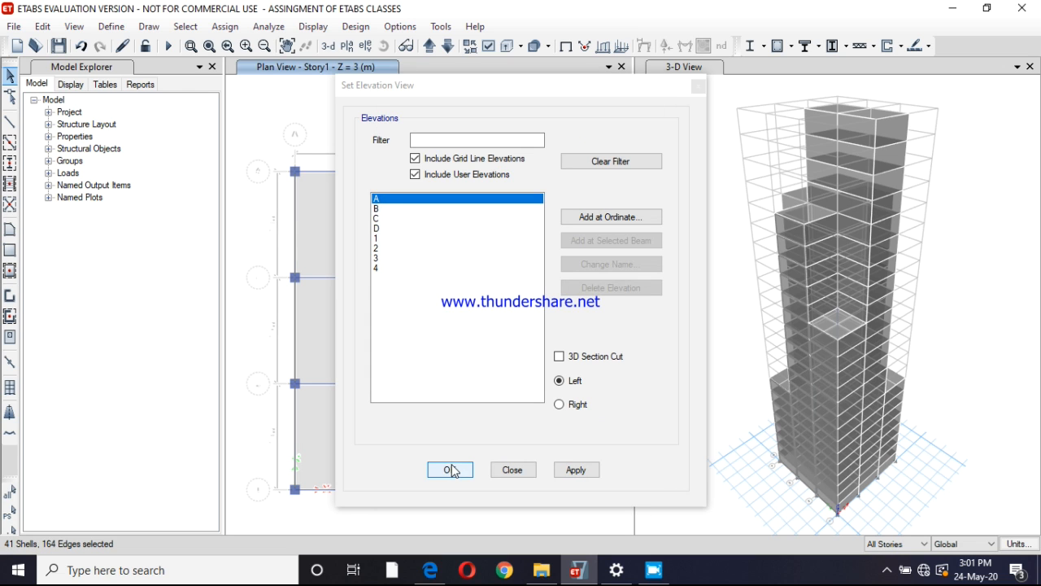
{"action": "left_click", "coordinate": [450, 471]}
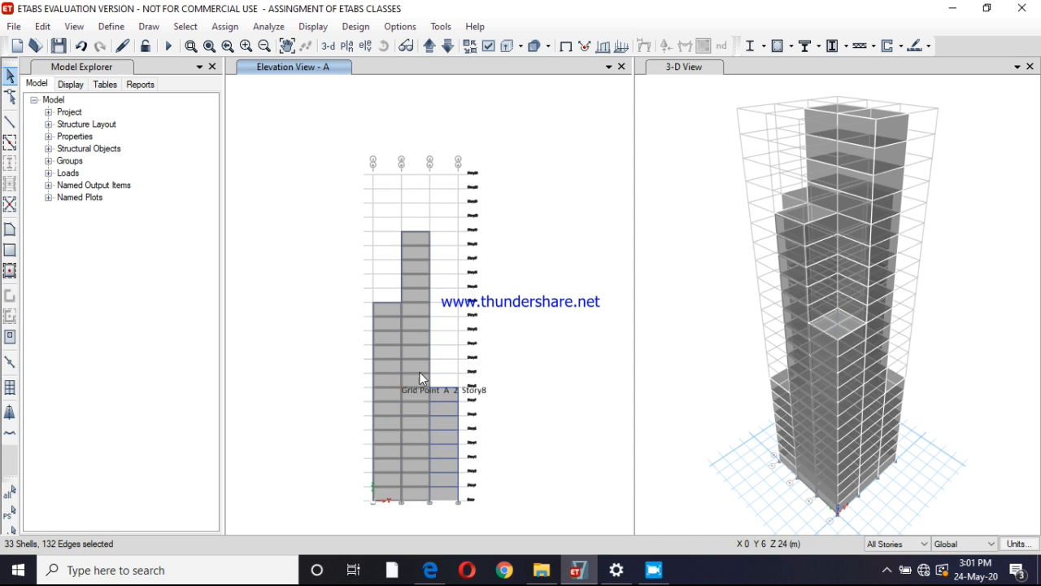
Switch the elevation window to the plan view of Story1
{"action": "left_click", "coordinate": [346, 47]}
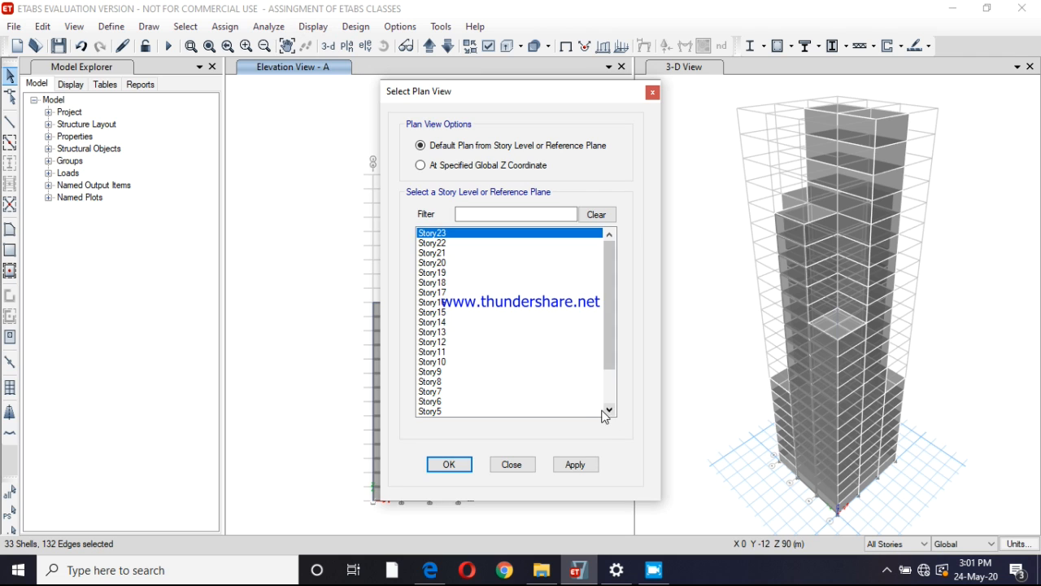
{"action": "left_click", "coordinate": [609, 409]}
{"action": "left_click", "coordinate": [609, 409]}
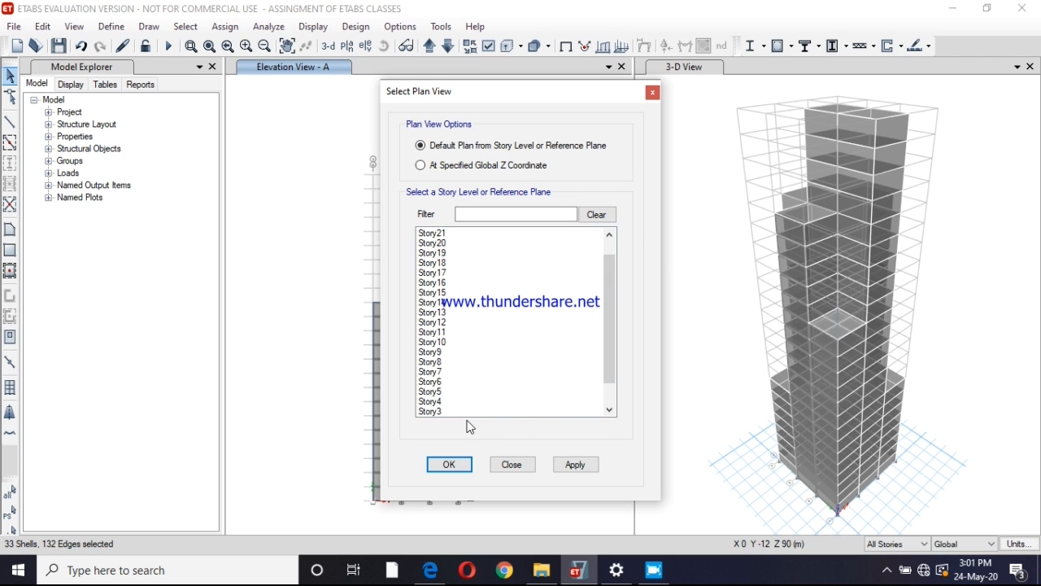
{"action": "left_click", "coordinate": [609, 409]}
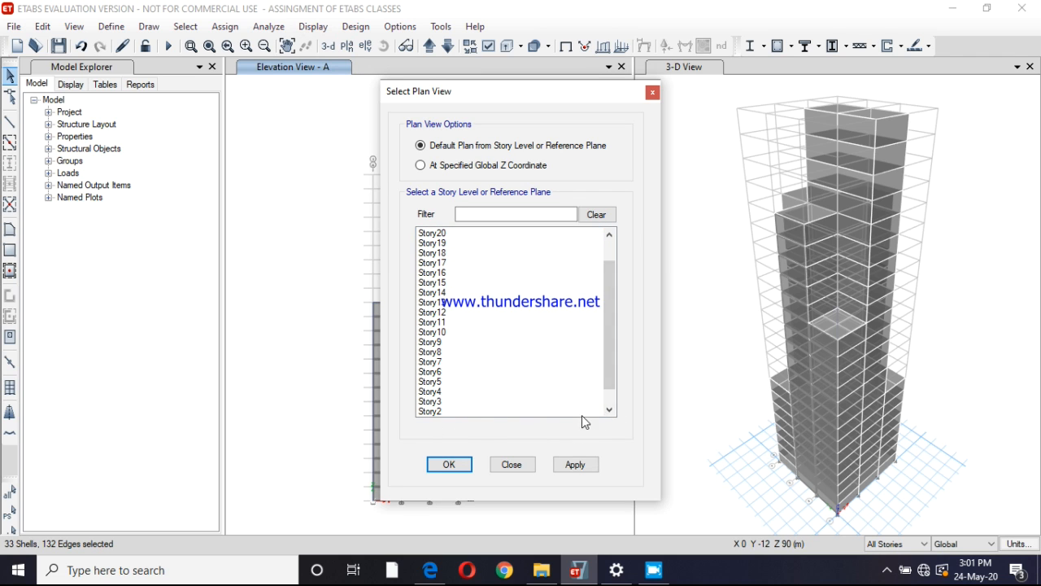
{"action": "left_click", "coordinate": [610, 409]}
{"action": "left_click", "coordinate": [463, 412]}
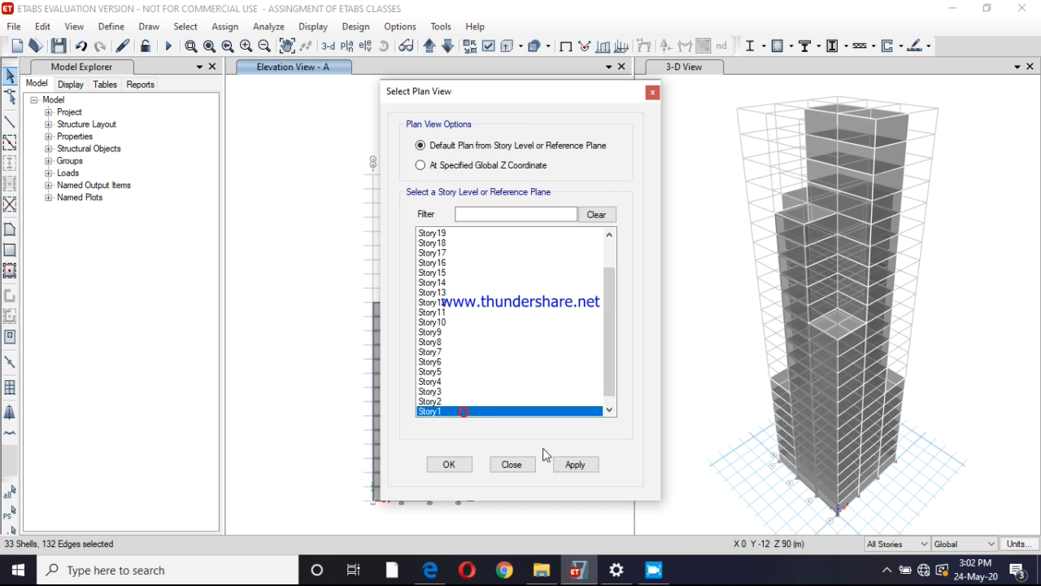
{"action": "left_click", "coordinate": [575, 466]}
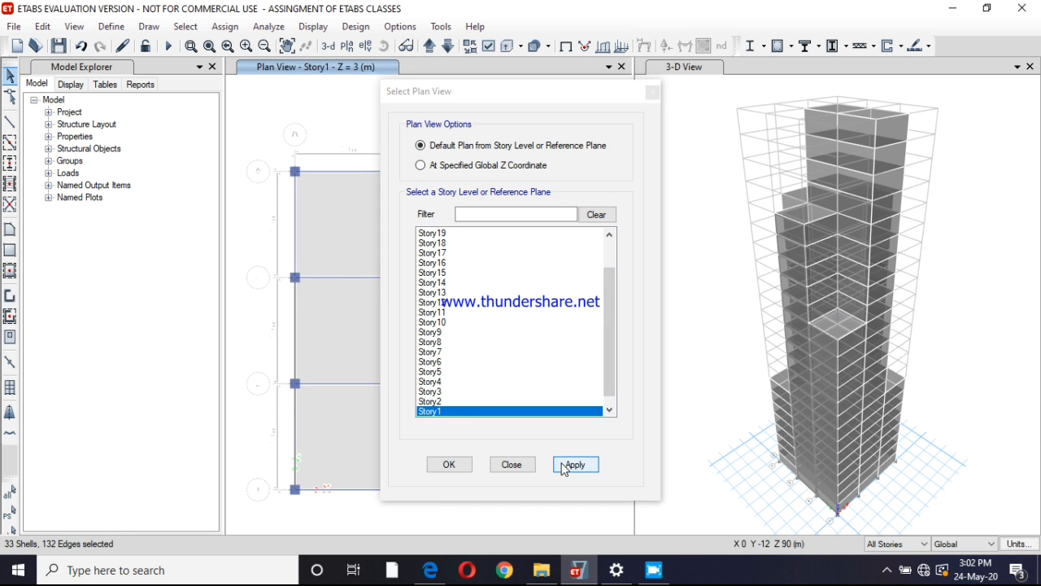
{"action": "left_click", "coordinate": [457, 466]}
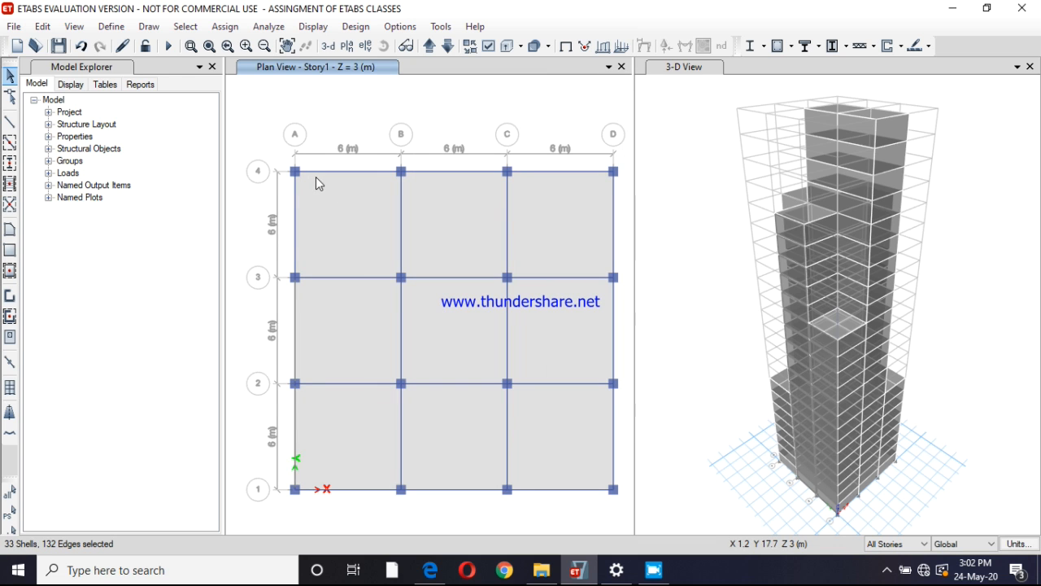
Add a load pattern named wind of type Wind with the Indian IS875:1987 auto lateral load
{"action": "left_click", "coordinate": [114, 27]}
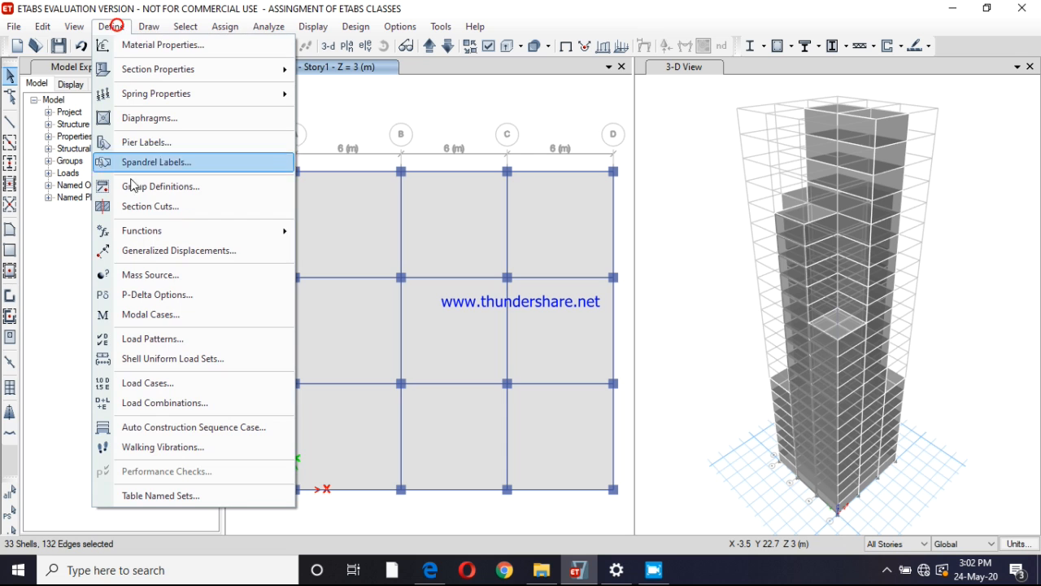
{"action": "left_click", "coordinate": [158, 345]}
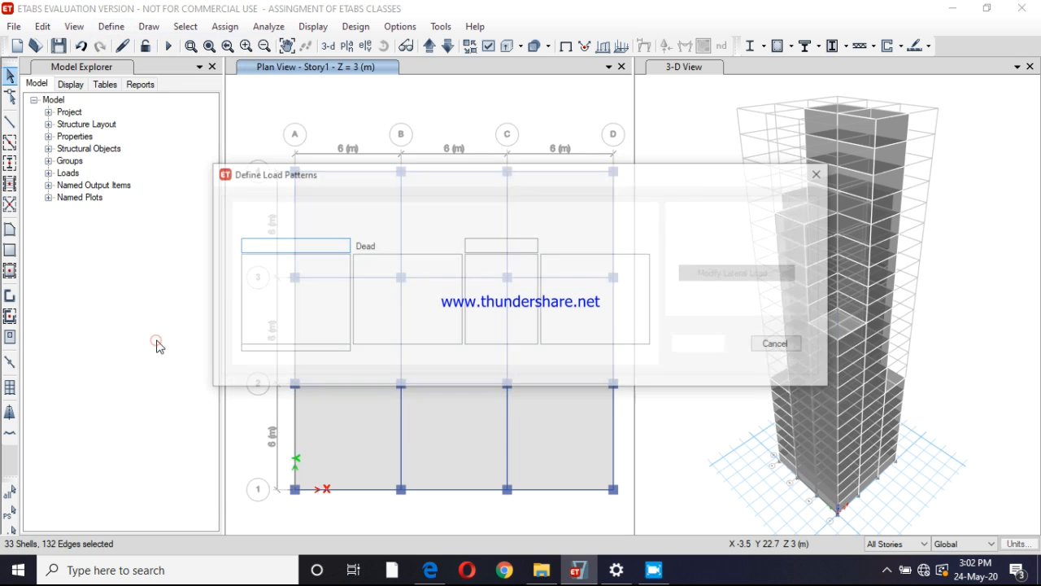
{"action": "double_click", "coordinate": [285, 246]}
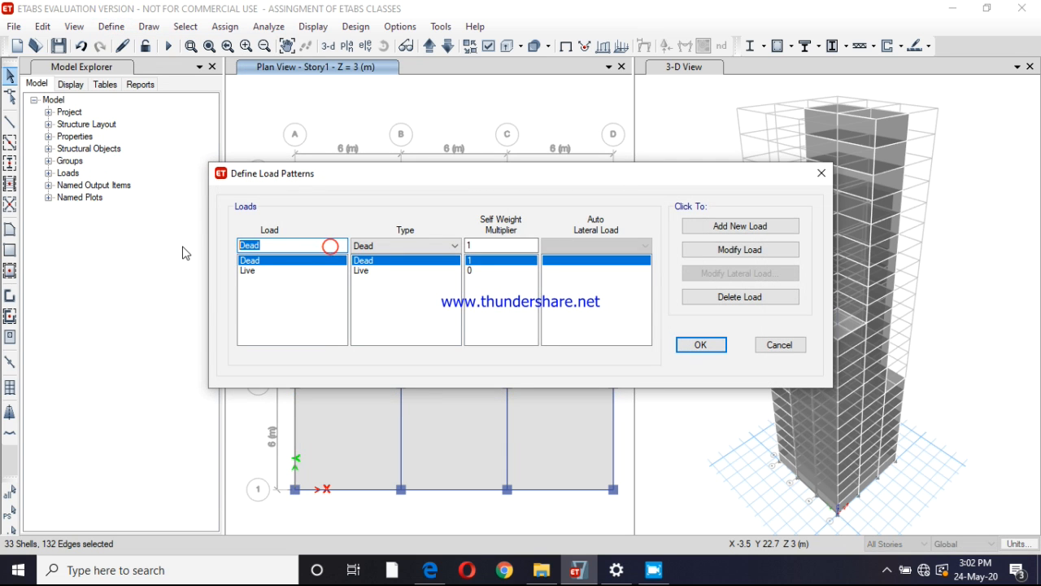
{"action": "type", "text": "wind"}
{"action": "left_click", "coordinate": [374, 245]}
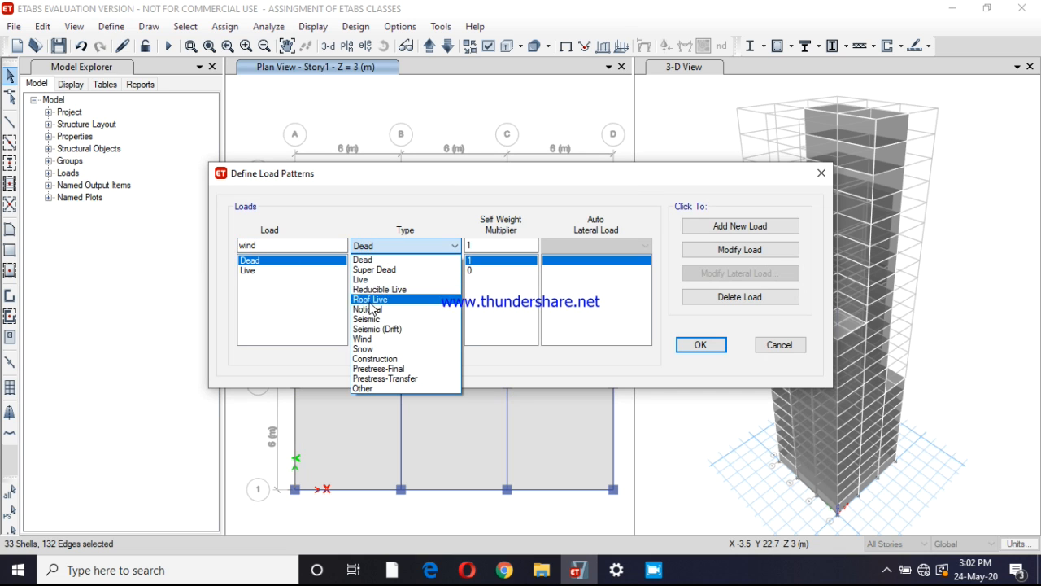
{"action": "left_click", "coordinate": [368, 338]}
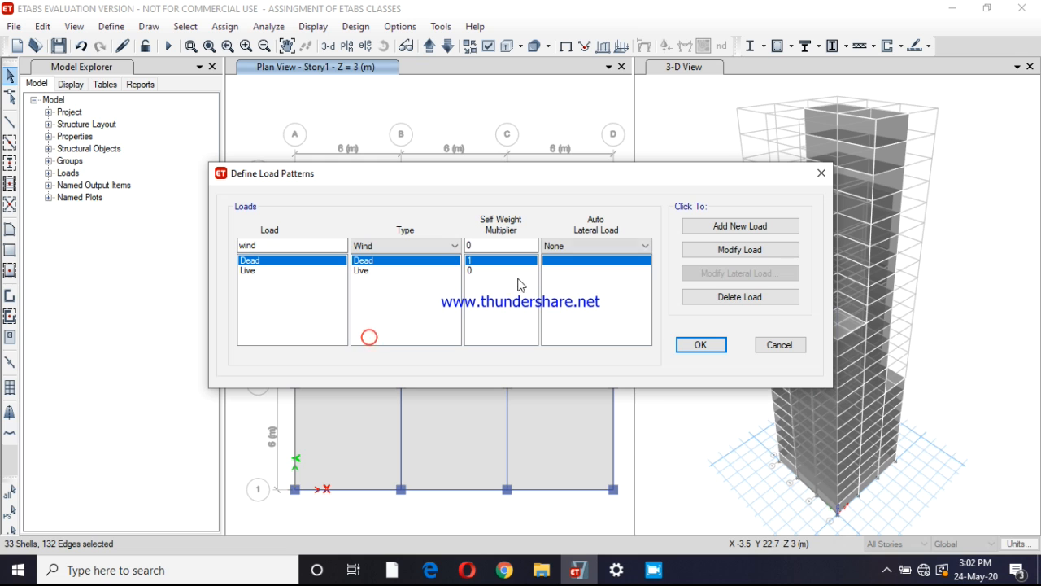
{"action": "left_click", "coordinate": [568, 246]}
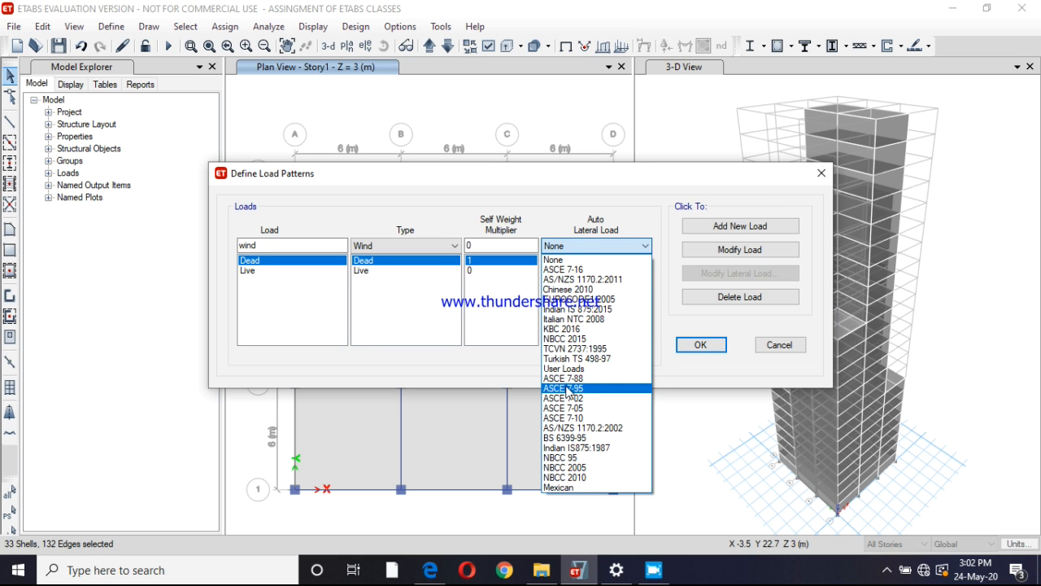
{"action": "left_click", "coordinate": [575, 449]}
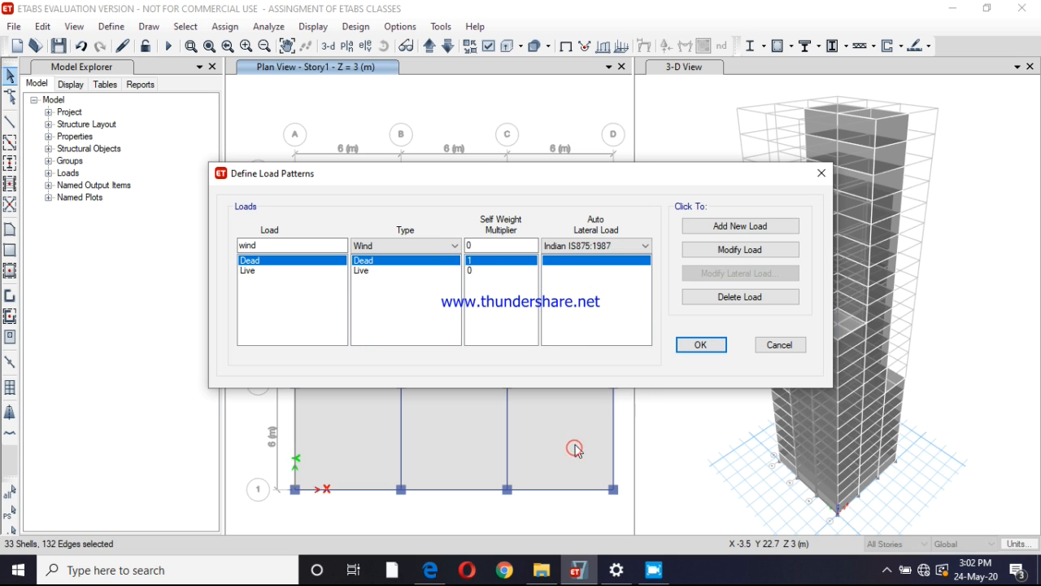
{"action": "left_click", "coordinate": [710, 228]}
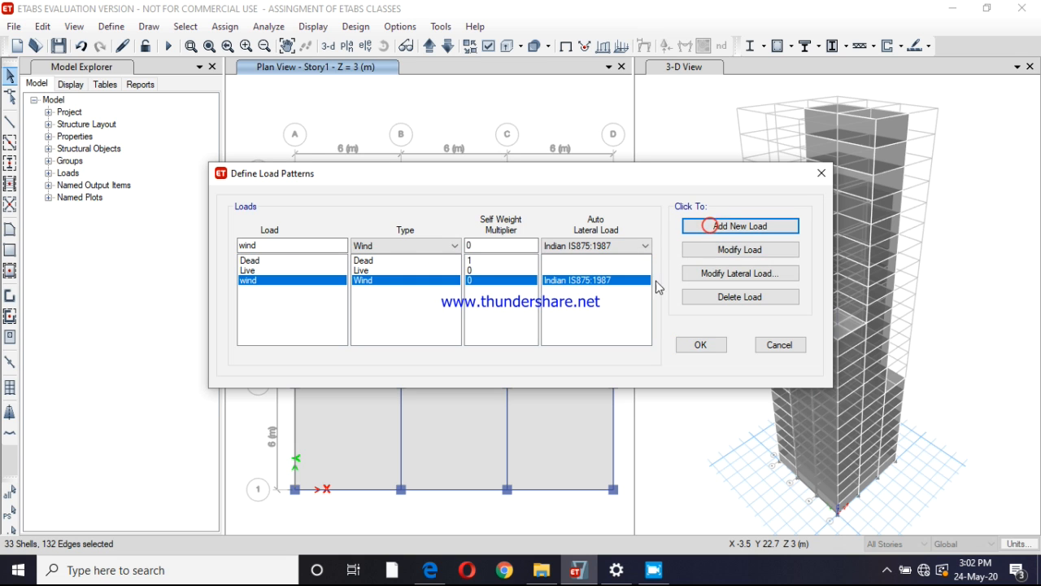
Set the wind pattern's lateral load to wind speed 33 m/s, terrain category 3 and structure class C, and accept the load patterns
{"action": "left_click", "coordinate": [730, 275]}
{"action": "left_click", "coordinate": [717, 178]}
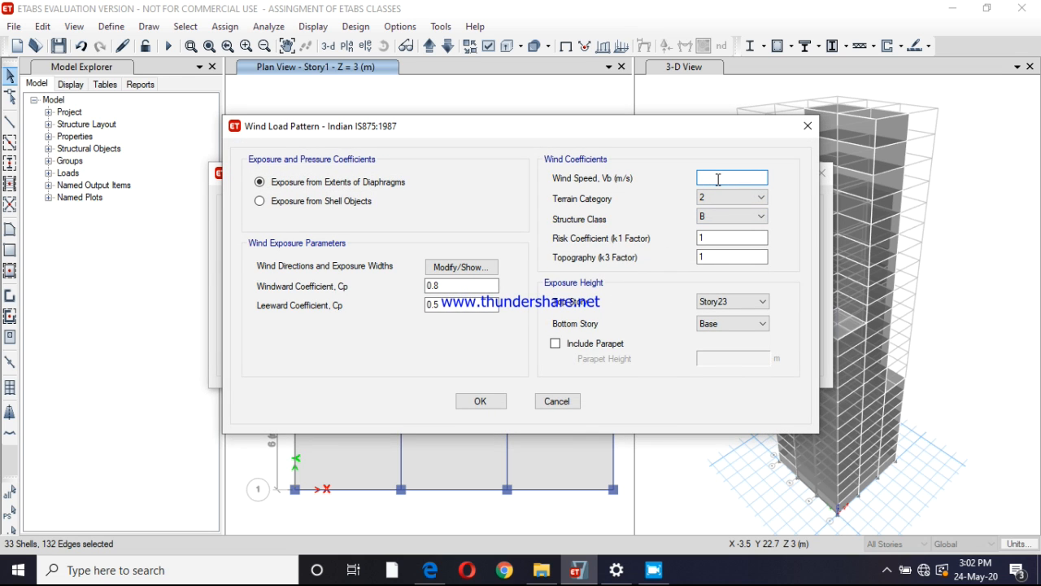
{"action": "type", "text": "33"}
{"action": "left_click", "coordinate": [722, 198]}
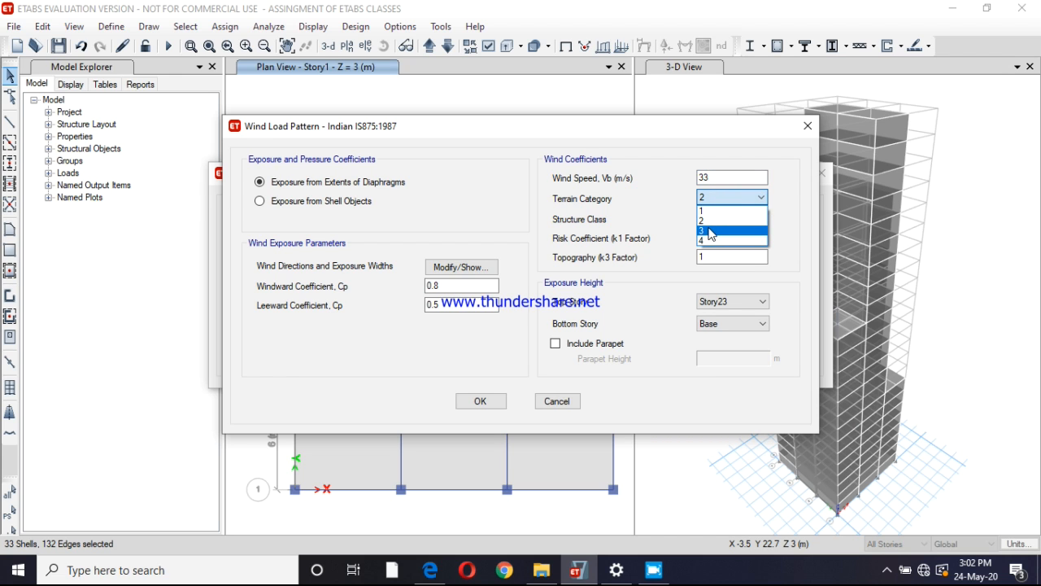
{"action": "left_click", "coordinate": [710, 232]}
{"action": "left_click", "coordinate": [710, 216]}
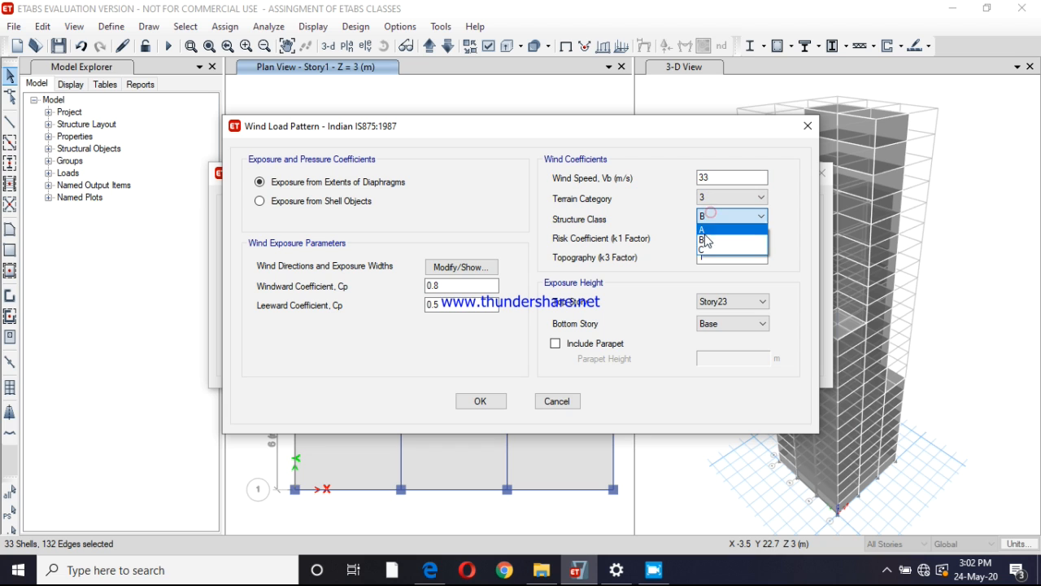
{"action": "left_click", "coordinate": [703, 251]}
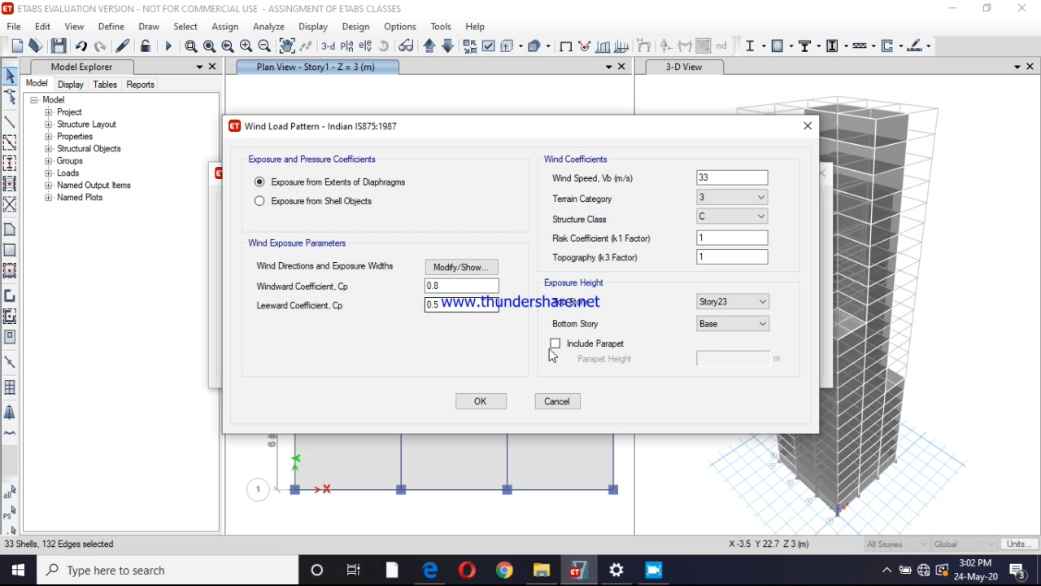
{"action": "left_click", "coordinate": [480, 401]}
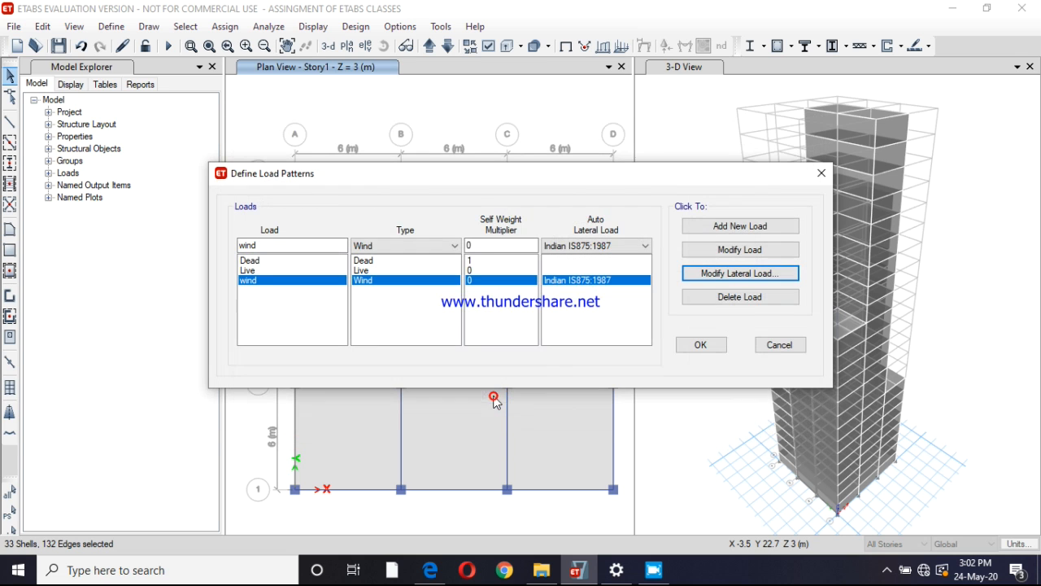
{"action": "left_click", "coordinate": [683, 345]}
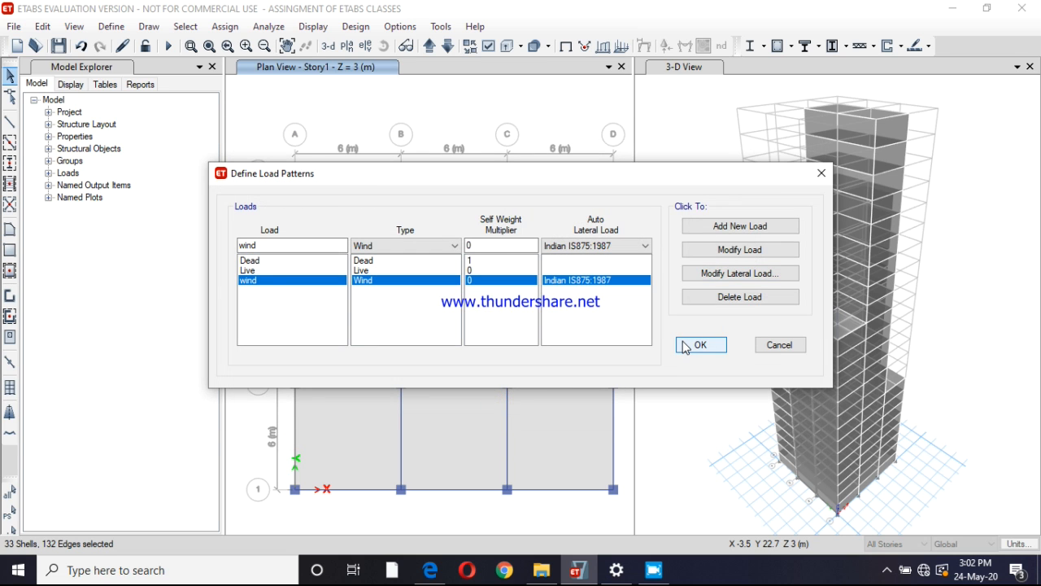
Accept the defined load patterns
{"action": "left_click", "coordinate": [689, 345]}
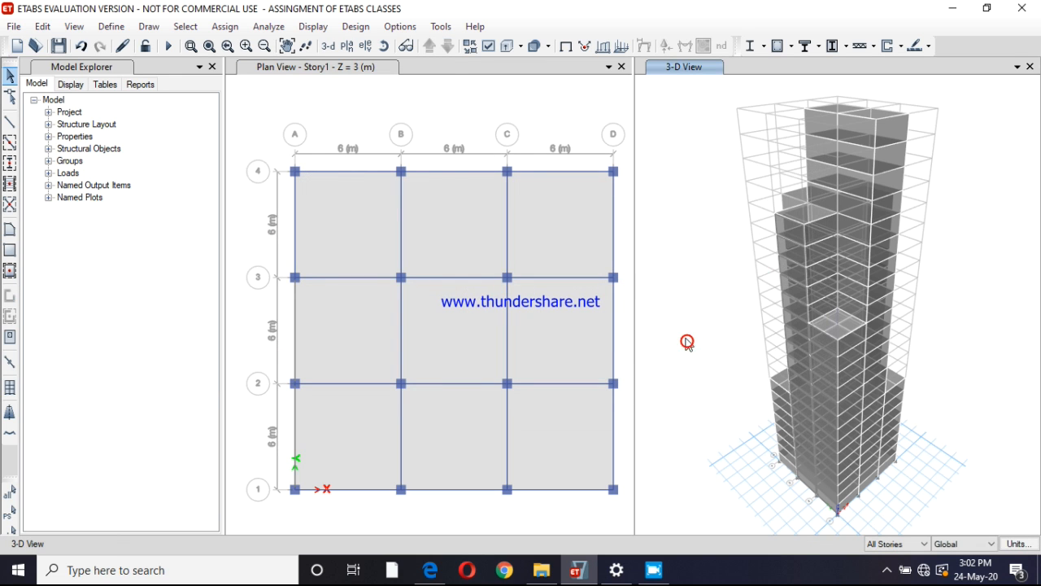
{"action": "left_click", "coordinate": [366, 45]}
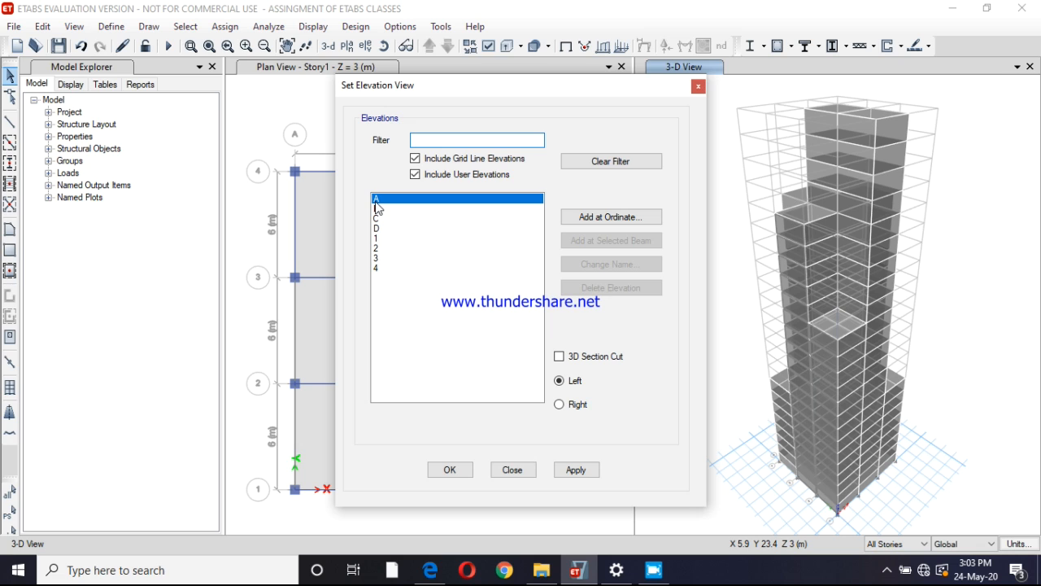
{"action": "left_click", "coordinate": [376, 200]}
{"action": "left_click", "coordinate": [577, 470]}
{"action": "left_click", "coordinate": [463, 471]}
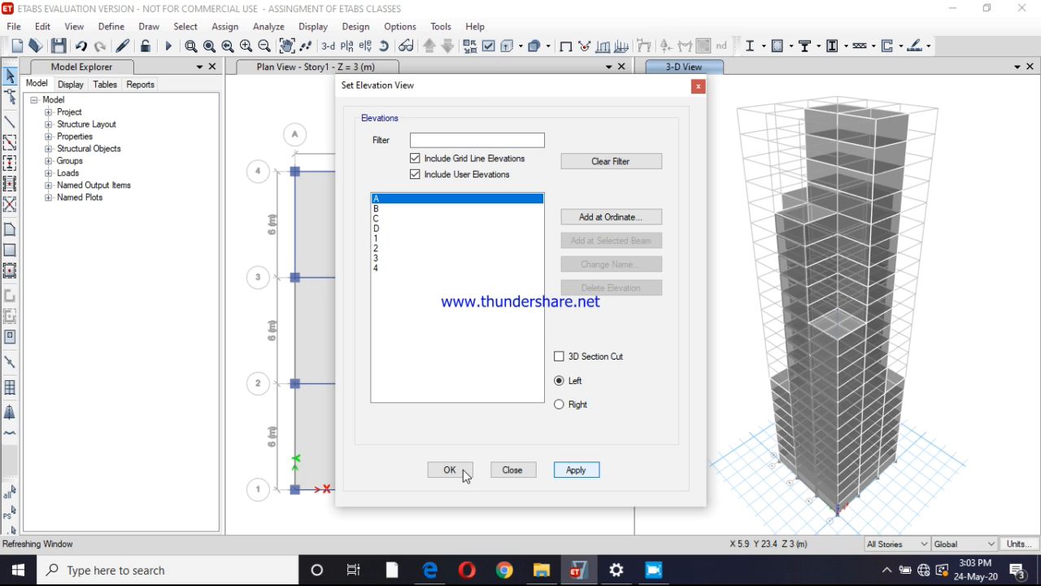
{"action": "left_click", "coordinate": [463, 469]}
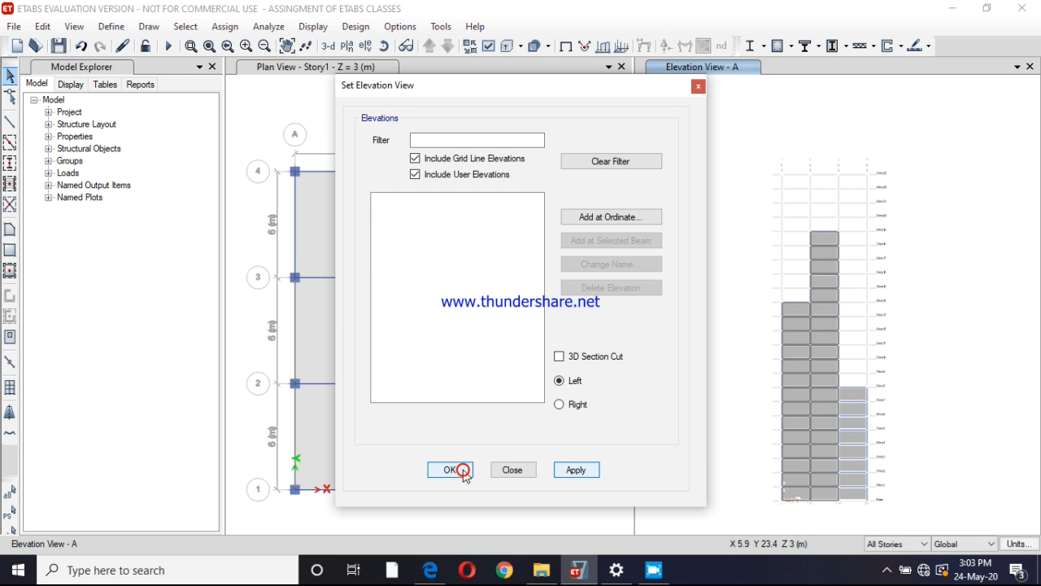
{"action": "left_click", "coordinate": [465, 471]}
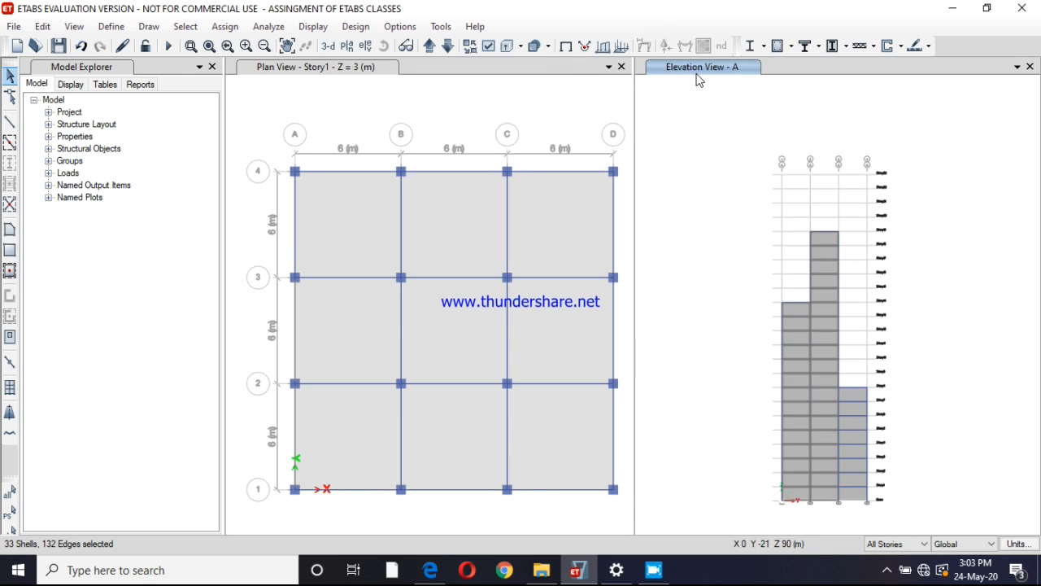
{"action": "left_click", "coordinate": [698, 70]}
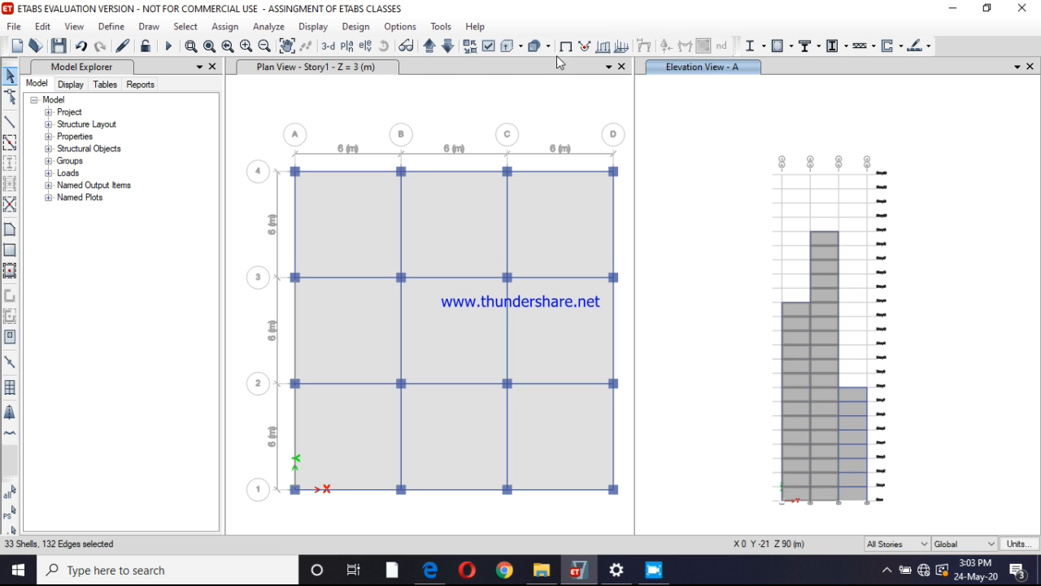
{"action": "left_click", "coordinate": [329, 46]}
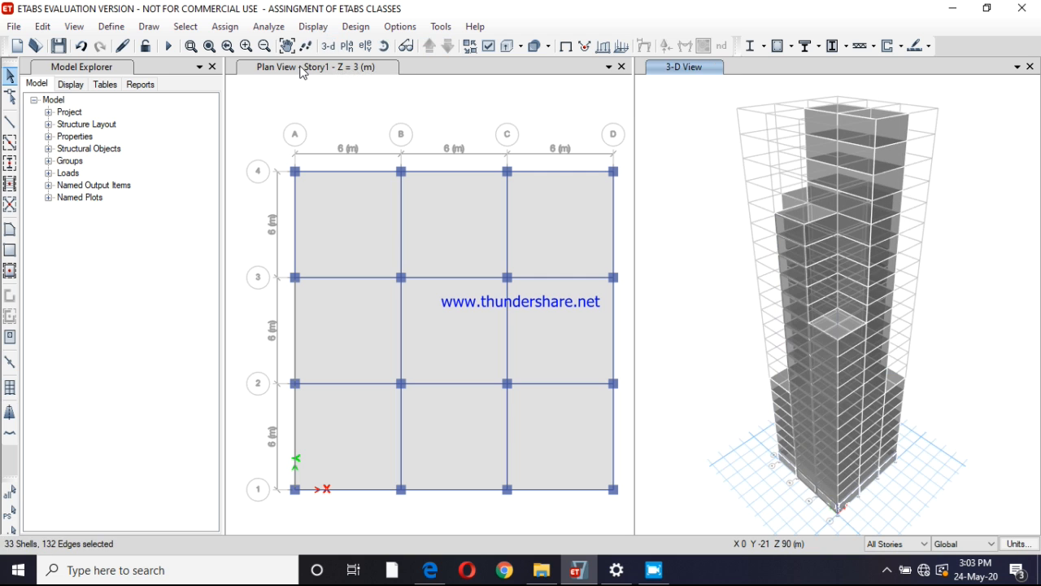
Switch the Story1 plan window to the elevation along grid line A
{"action": "left_click", "coordinate": [302, 70]}
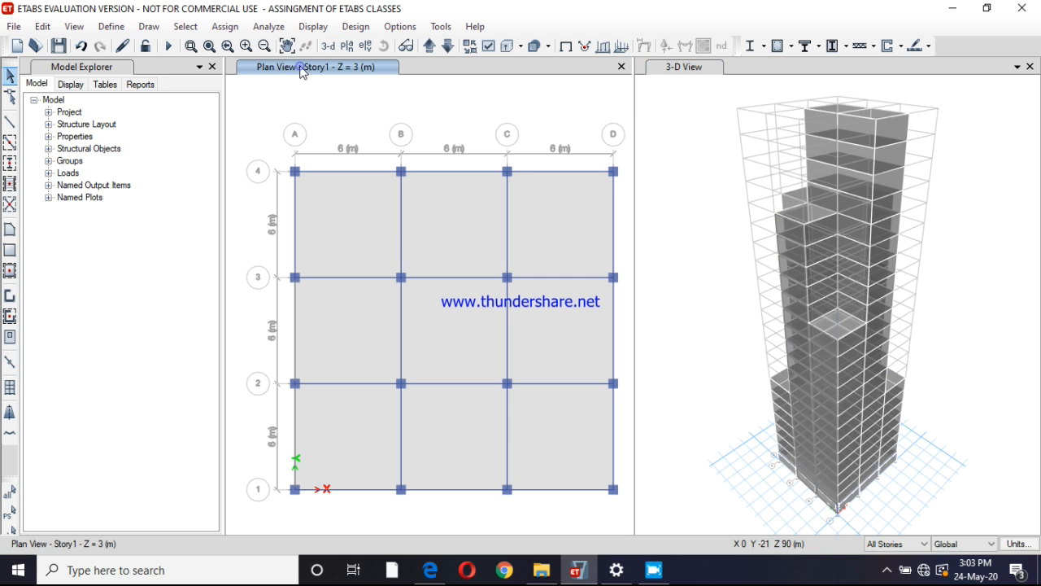
{"action": "left_click", "coordinate": [225, 26]}
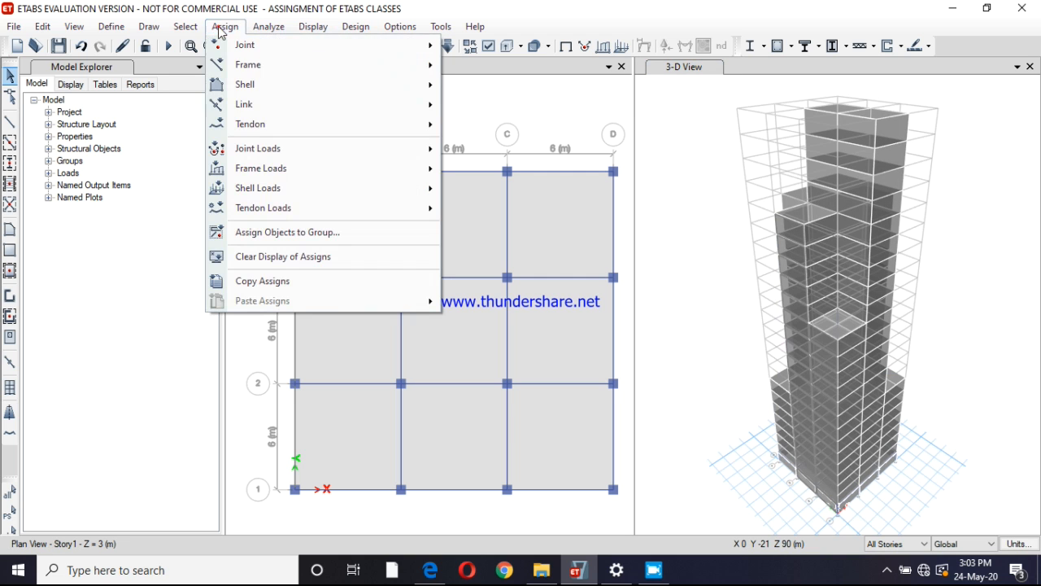
{"action": "left_click", "coordinate": [535, 87]}
{"action": "left_click", "coordinate": [360, 46]}
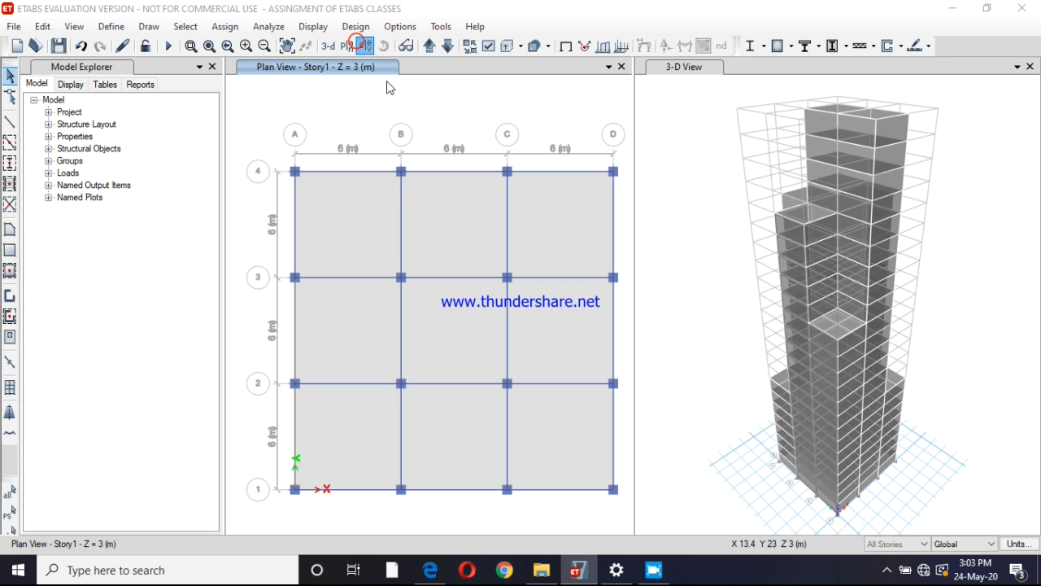
{"action": "left_click", "coordinate": [576, 471]}
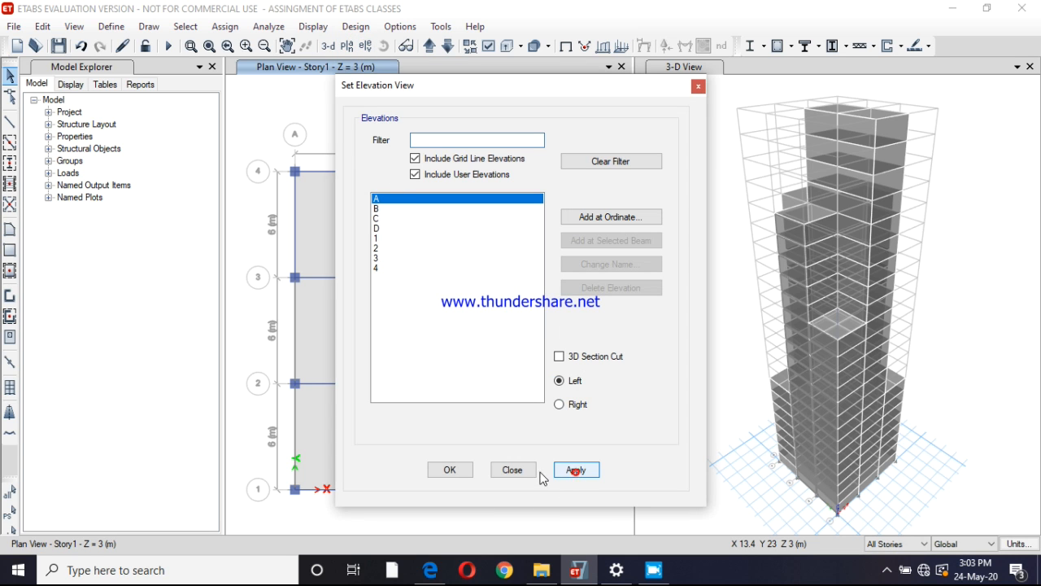
{"action": "left_click", "coordinate": [452, 470]}
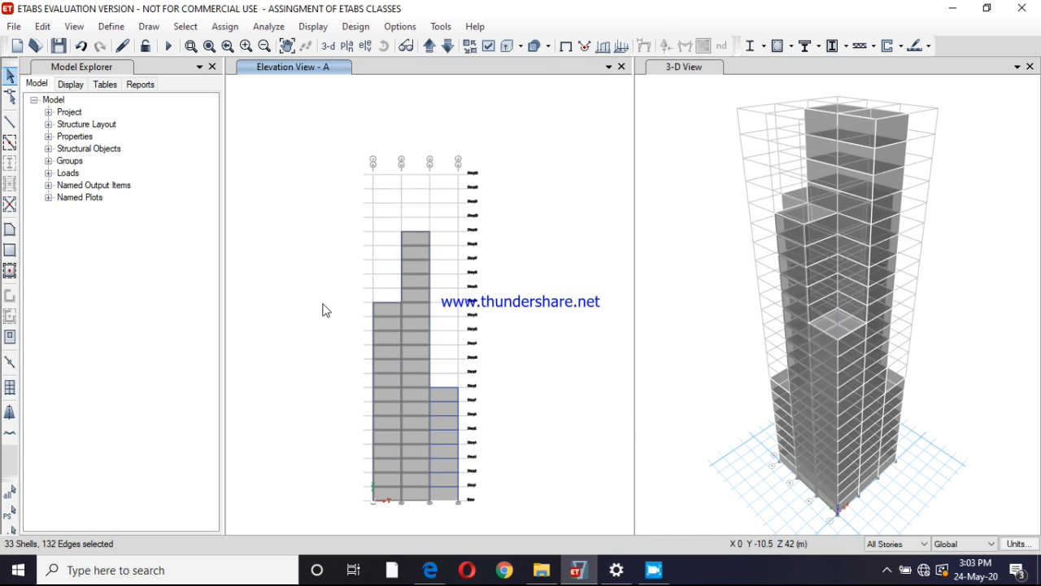
Select all cladding shells on elevation A and assign them a windward wind pressure coefficient of +0.8 for the wind pattern
{"action": "left_click", "coordinate": [382, 308]}
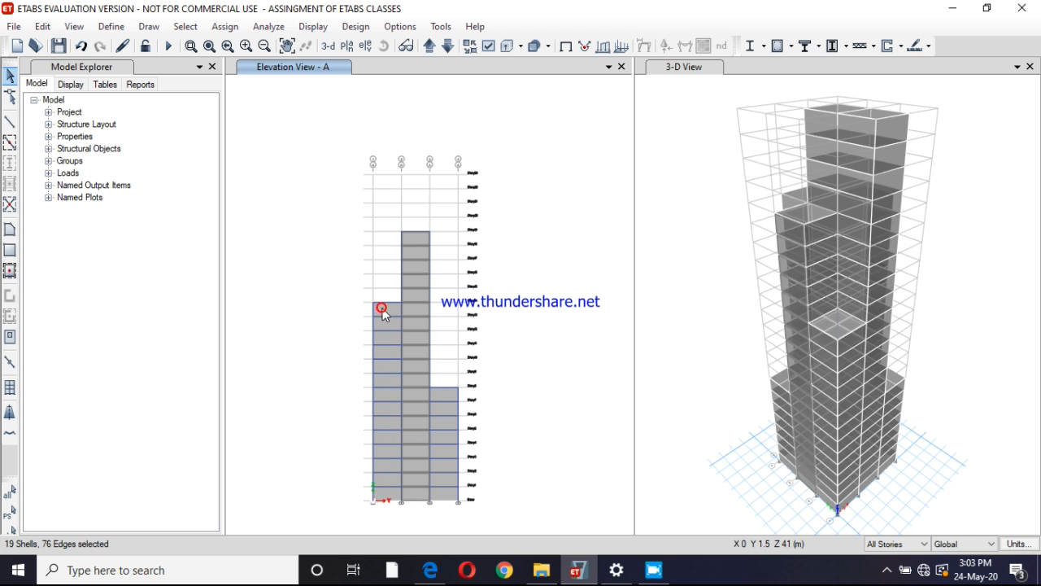
{"action": "left_click", "coordinate": [386, 309]}
{"action": "left_click", "coordinate": [443, 396]}
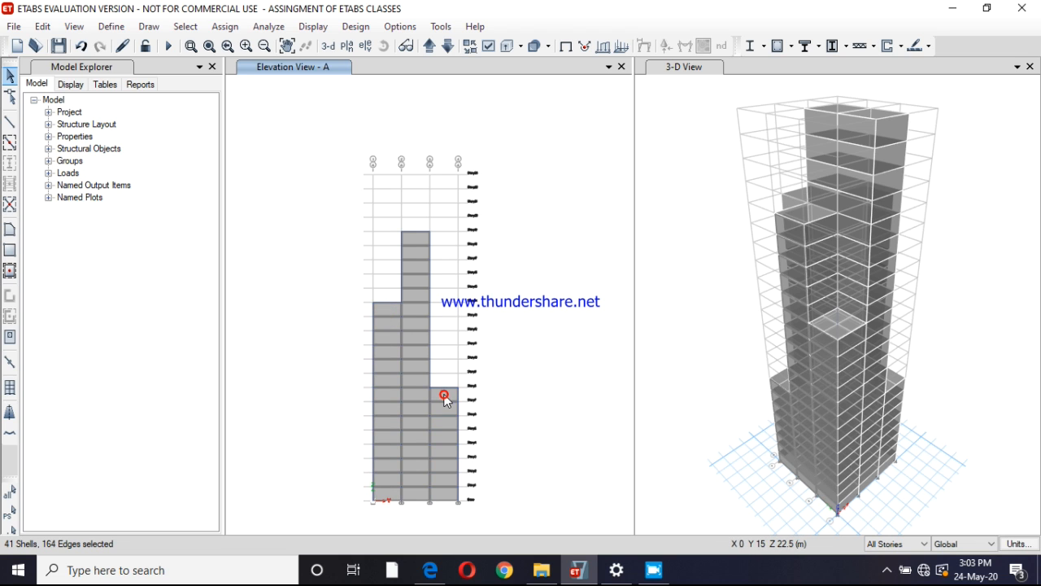
{"action": "left_click", "coordinate": [227, 27]}
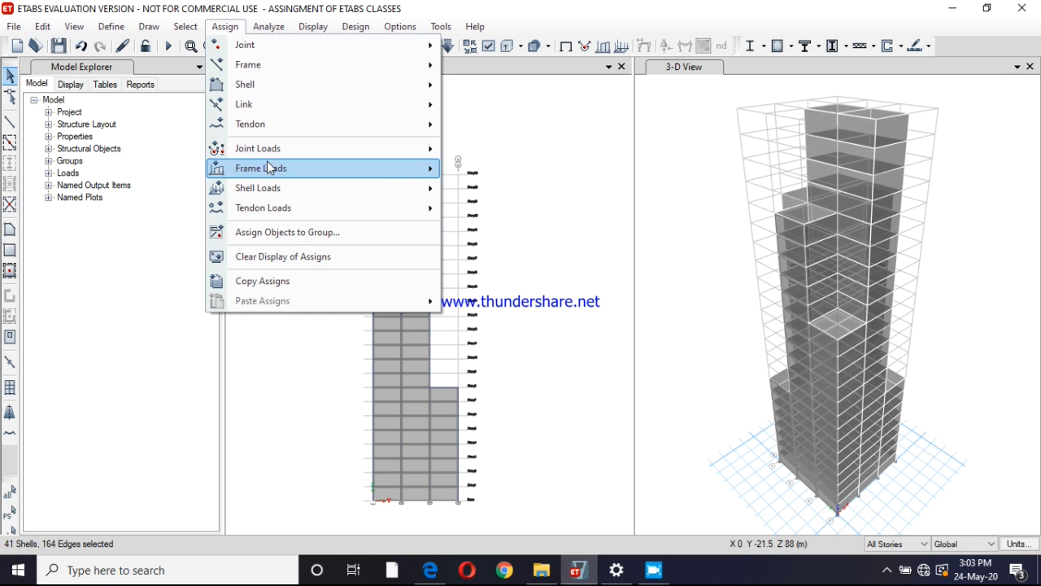
{"action": "mouse_move", "coordinate": [301, 178]}
{"action": "mouse_move", "coordinate": [331, 190]}
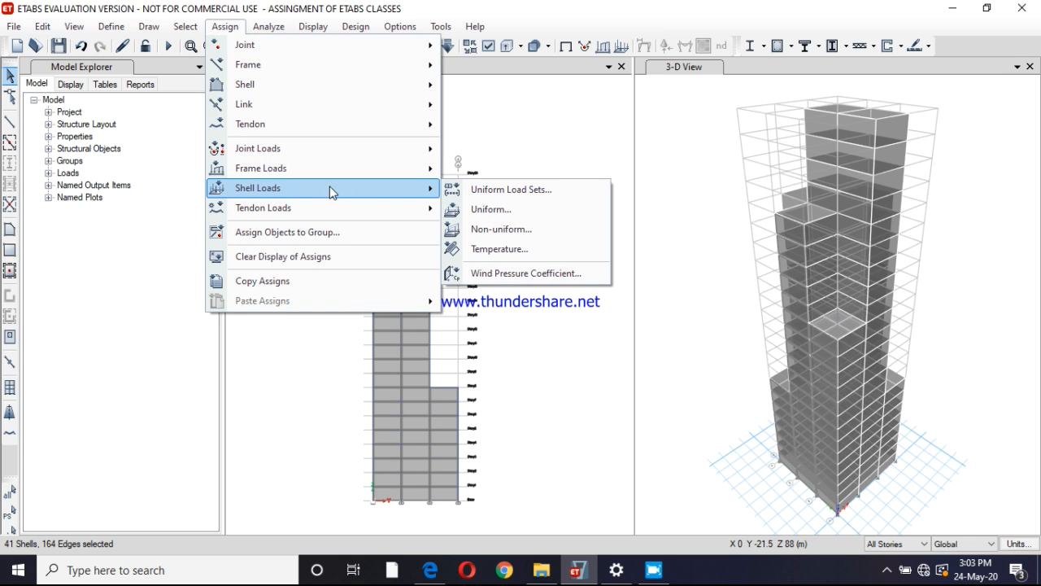
{"action": "left_click", "coordinate": [521, 274]}
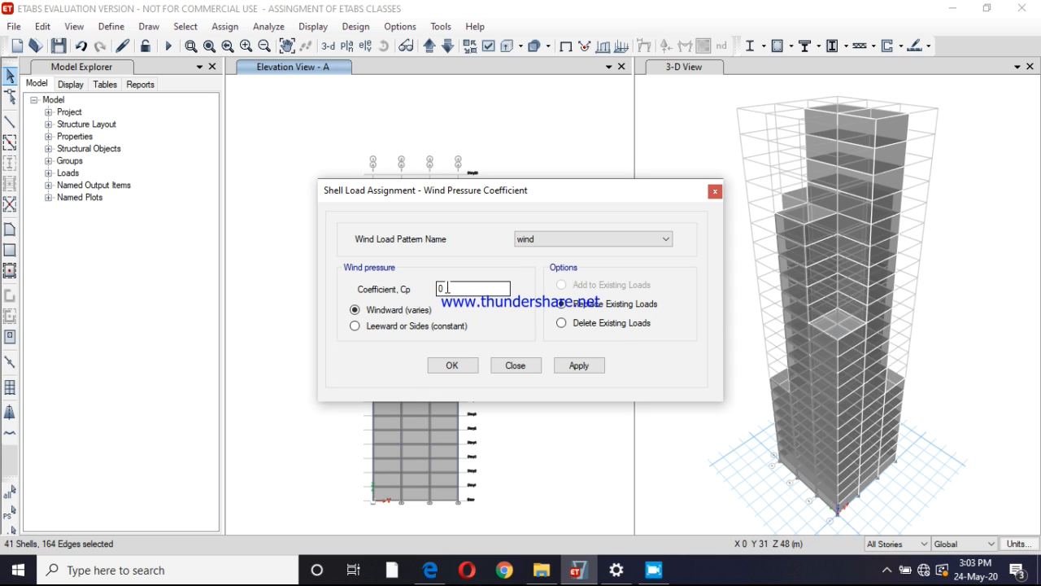
{"action": "double_click", "coordinate": [447, 288]}
{"action": "left_click", "coordinate": [568, 366]}
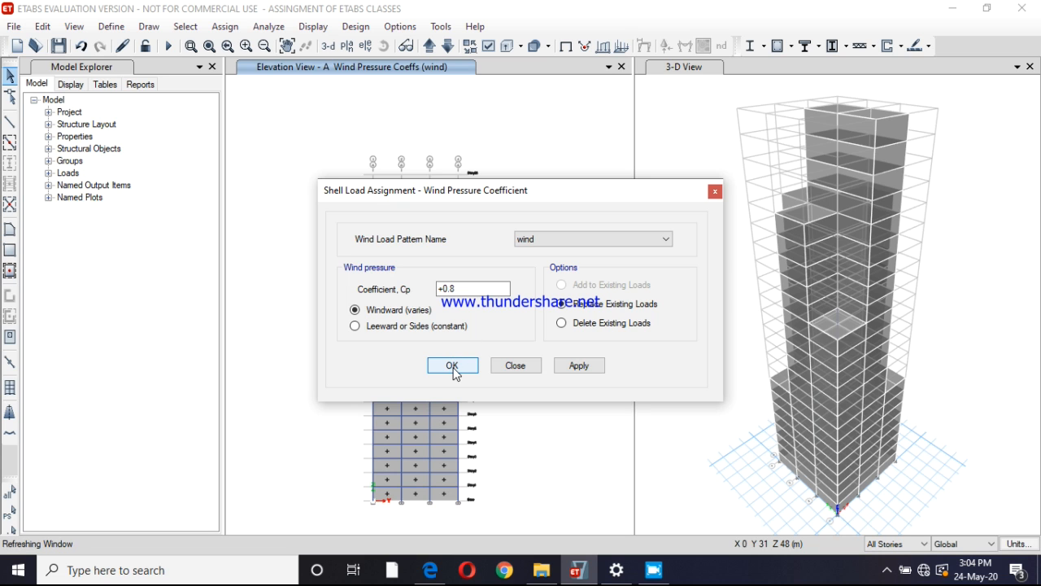
{"action": "left_click", "coordinate": [453, 367]}
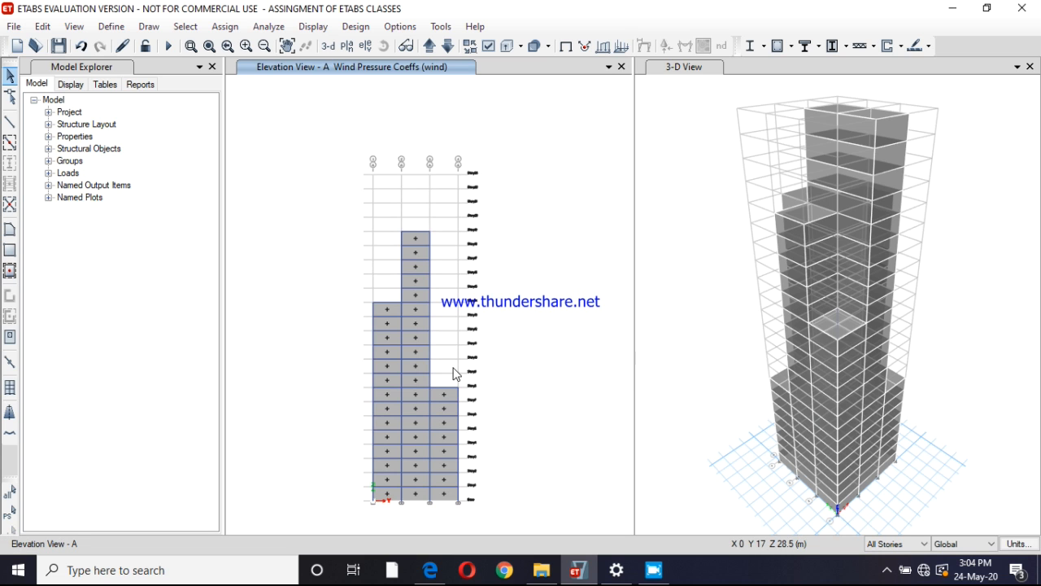
Switch the elevation window to grid line B
{"action": "left_click", "coordinate": [366, 46]}
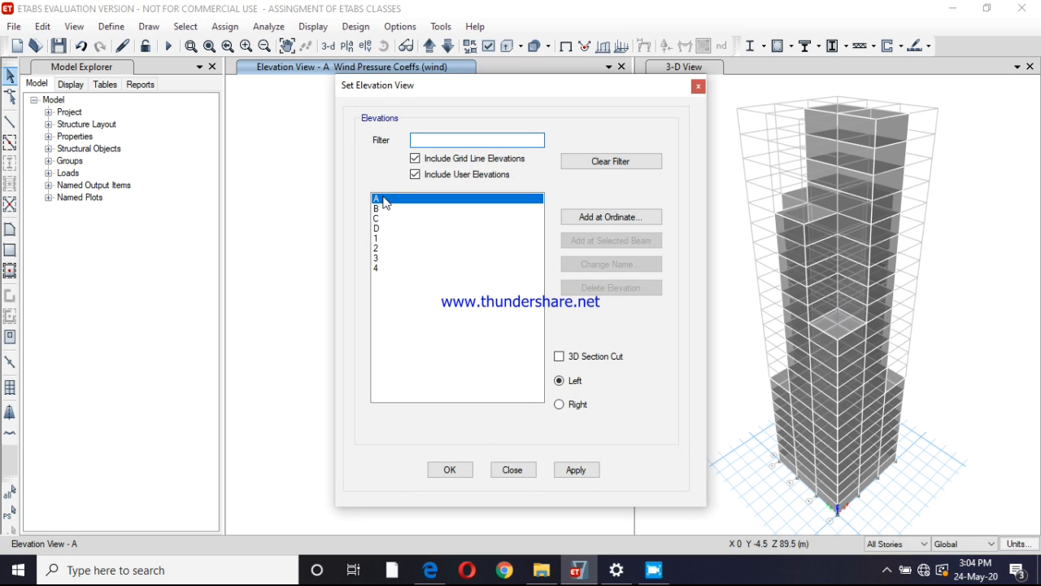
{"action": "left_click", "coordinate": [380, 210]}
{"action": "left_click", "coordinate": [583, 468]}
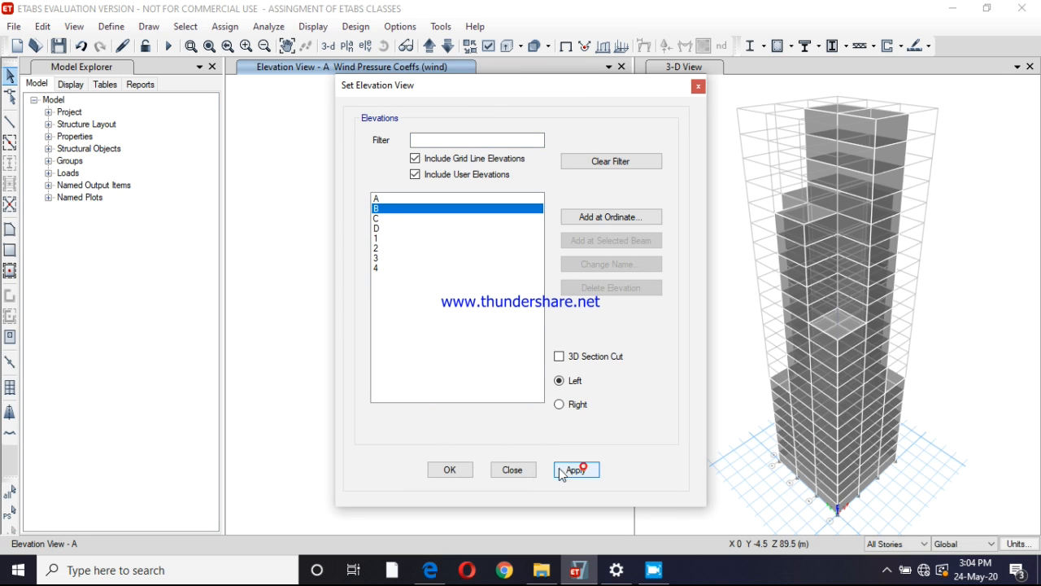
{"action": "left_click", "coordinate": [457, 470]}
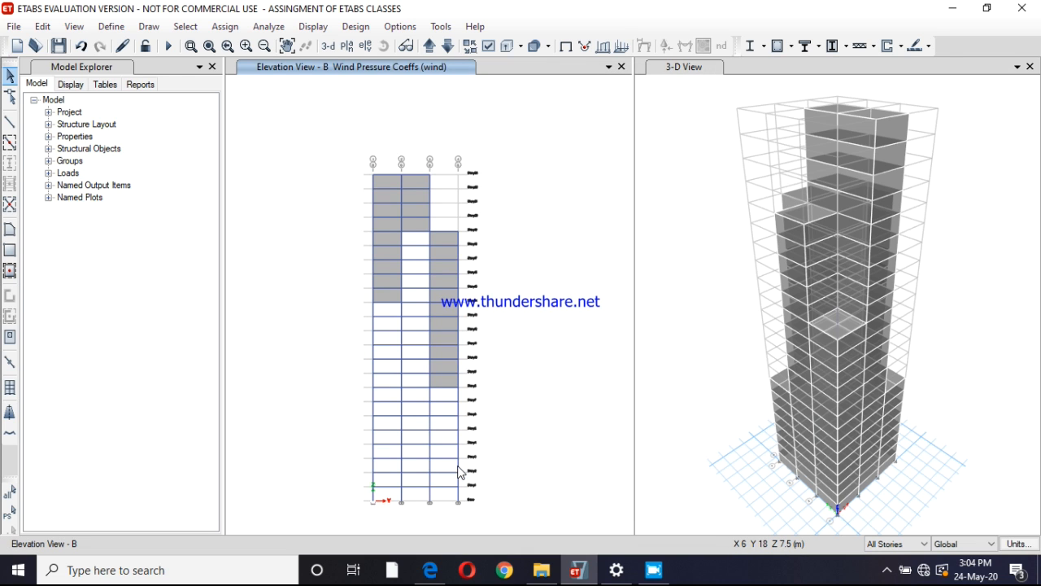
Select the three cladding groups on elevation B and assign them a windward wind pressure coefficient of 0.8 for the wind pattern
{"action": "left_click", "coordinate": [383, 294]}
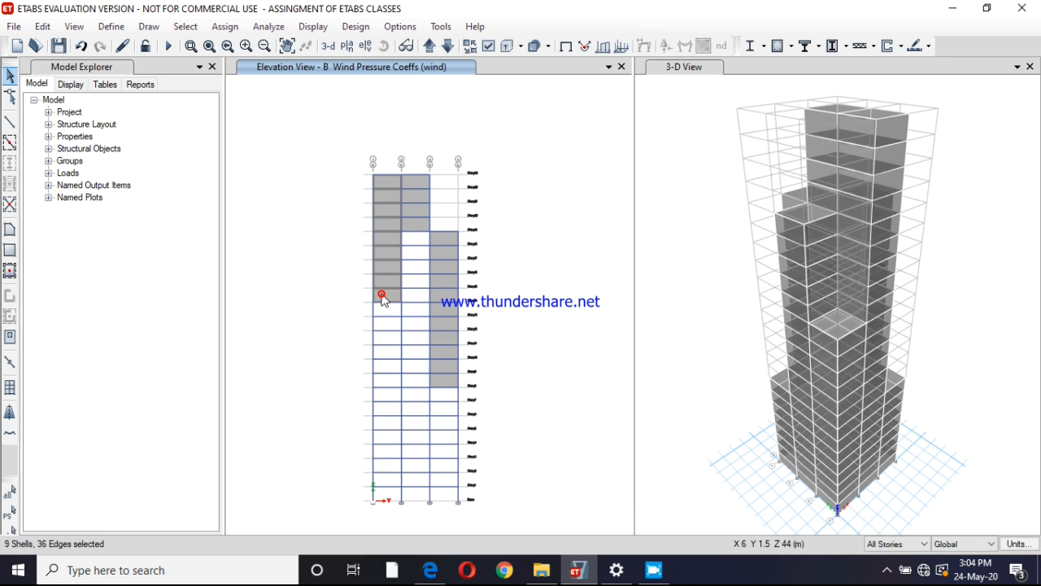
{"action": "left_click", "coordinate": [410, 227]}
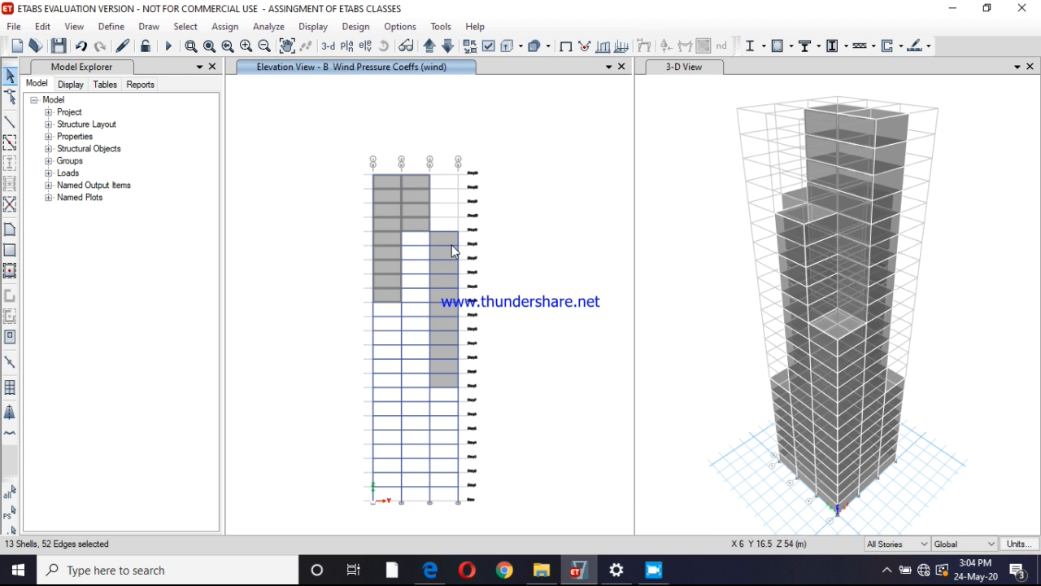
{"action": "left_click", "coordinate": [447, 243]}
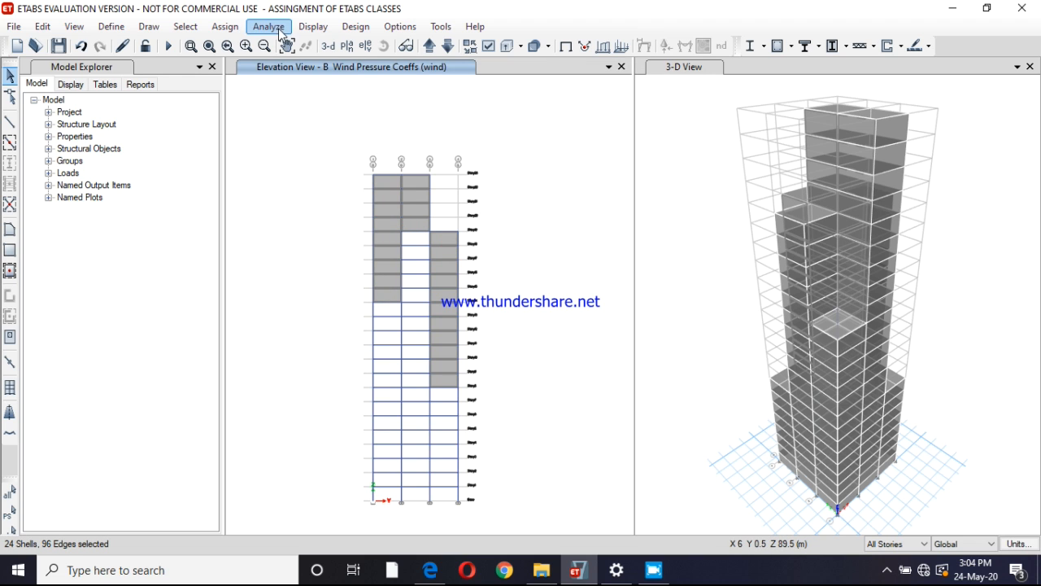
{"action": "left_click", "coordinate": [226, 27]}
{"action": "mouse_move", "coordinate": [314, 188]}
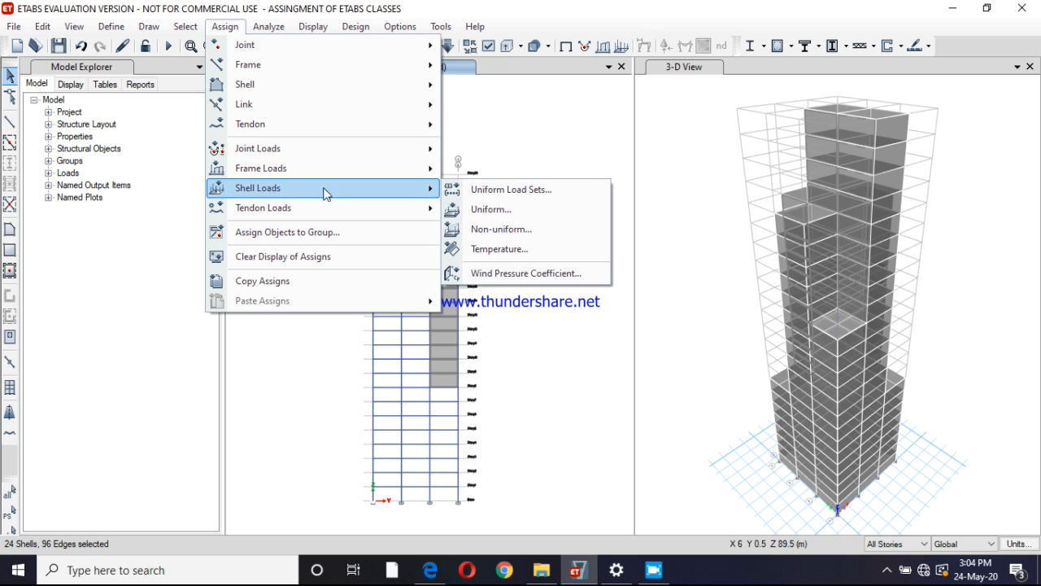
{"action": "left_click", "coordinate": [495, 275]}
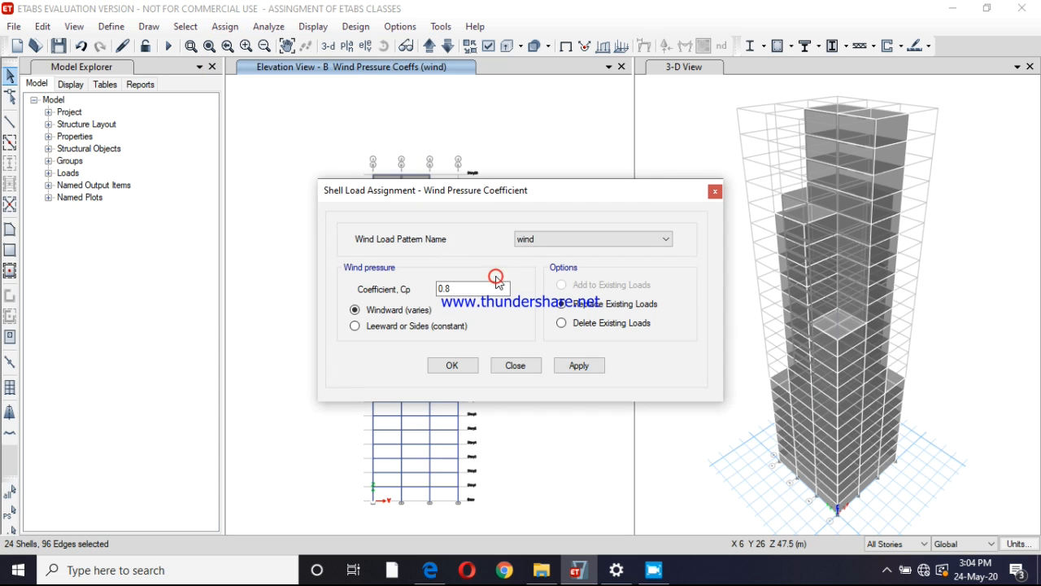
{"action": "left_click", "coordinate": [462, 287]}
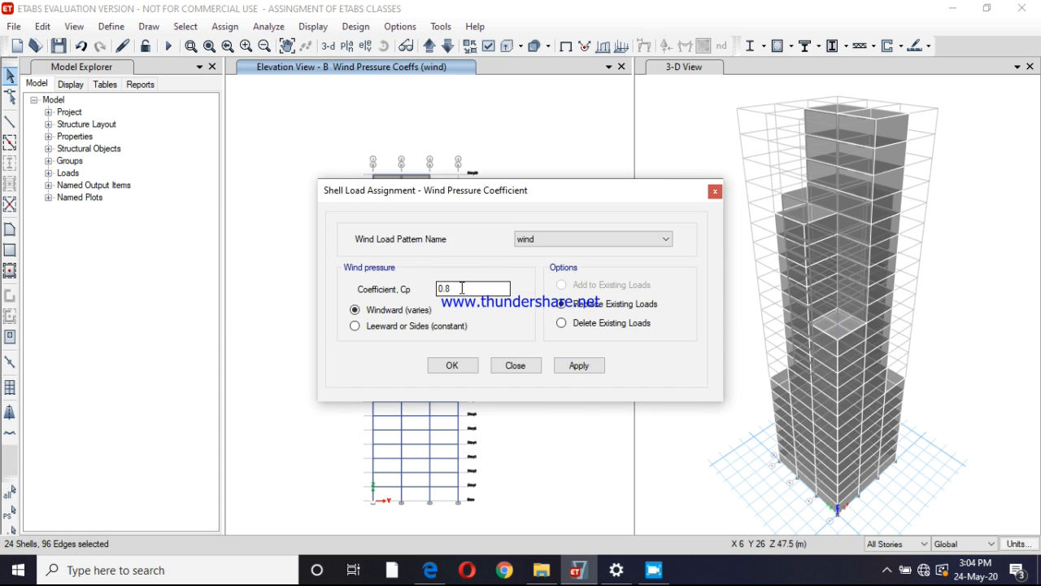
{"action": "left_click", "coordinate": [582, 370]}
{"action": "left_click", "coordinate": [453, 366]}
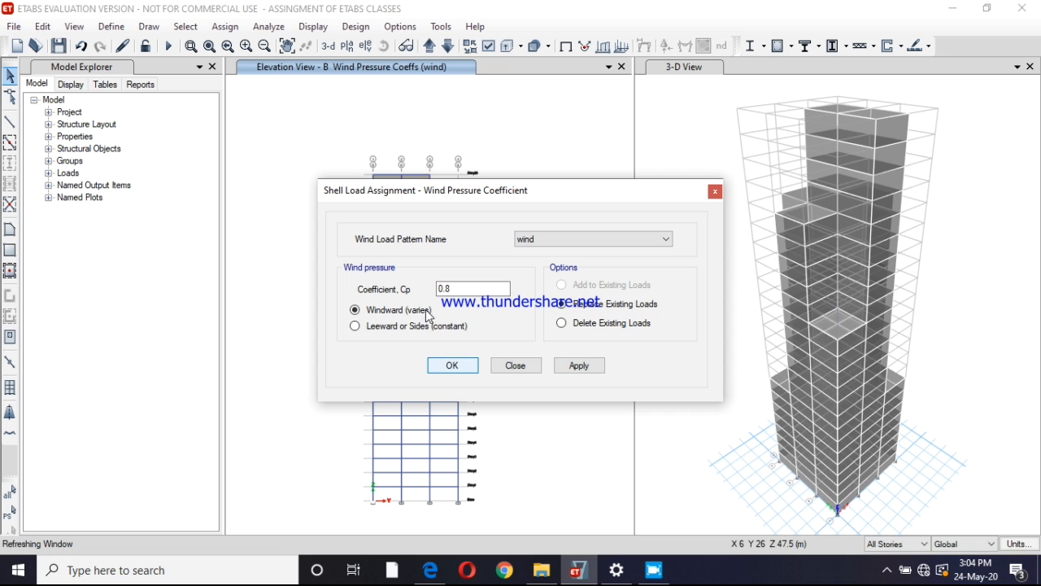
{"action": "left_click", "coordinate": [454, 365]}
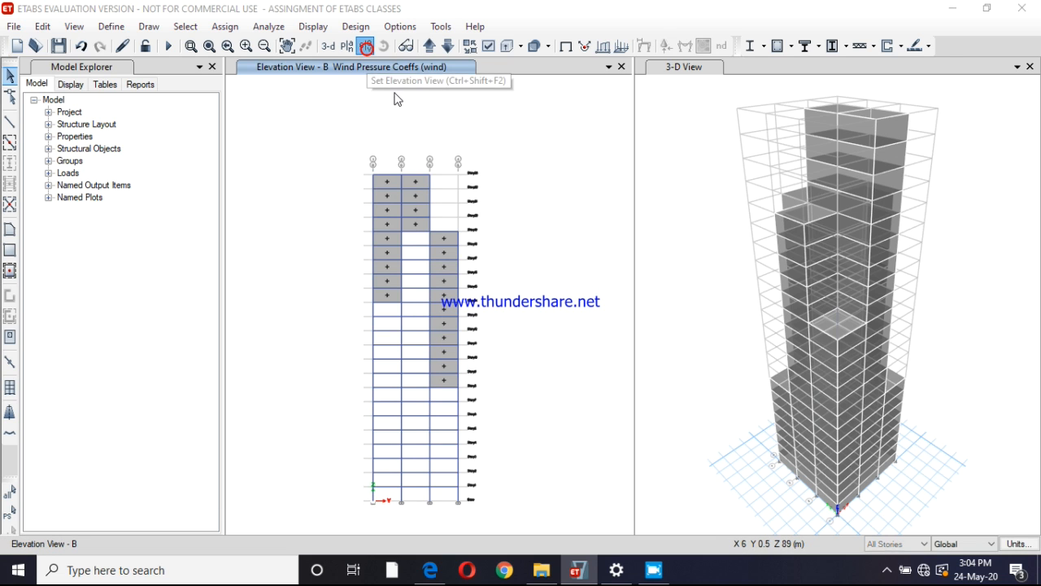
Switch the elevation window to grid line D
{"action": "left_click", "coordinate": [366, 45]}
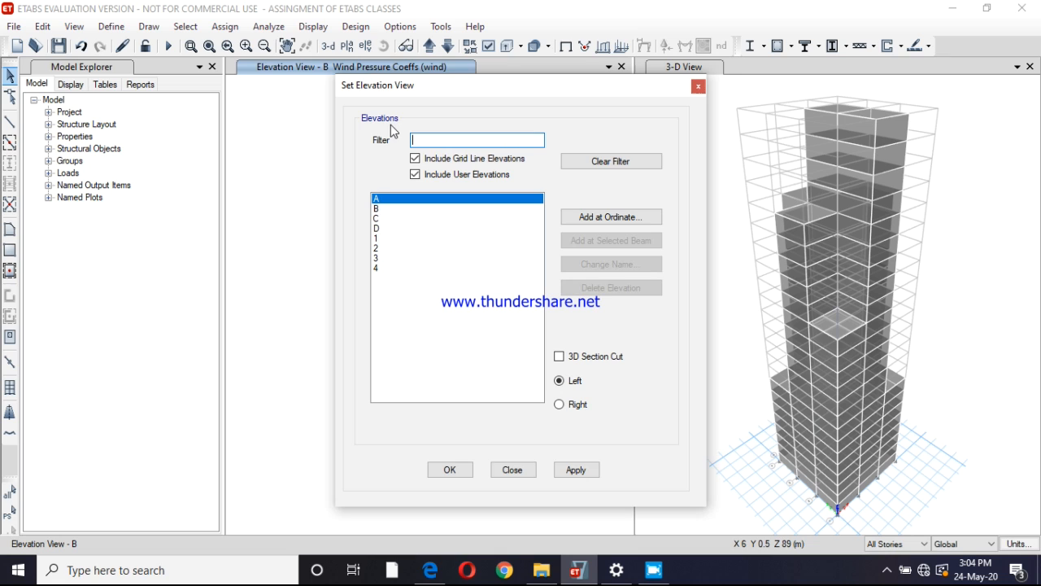
{"action": "left_click", "coordinate": [378, 229]}
{"action": "left_click", "coordinate": [576, 470]}
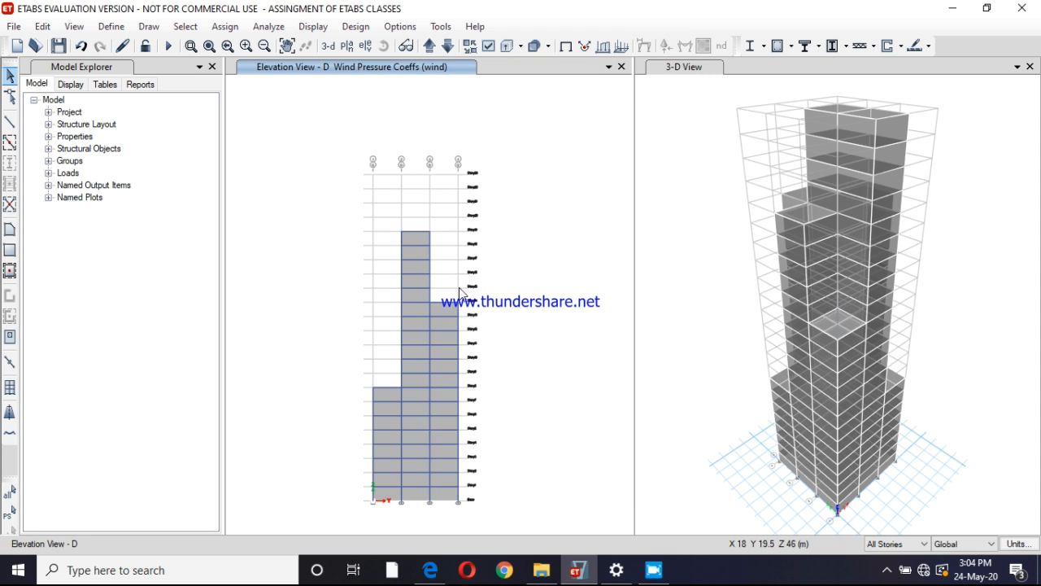
Select all cladding shells on elevation D and open their wind pressure coefficient for editing
{"action": "left_click", "coordinate": [418, 322]}
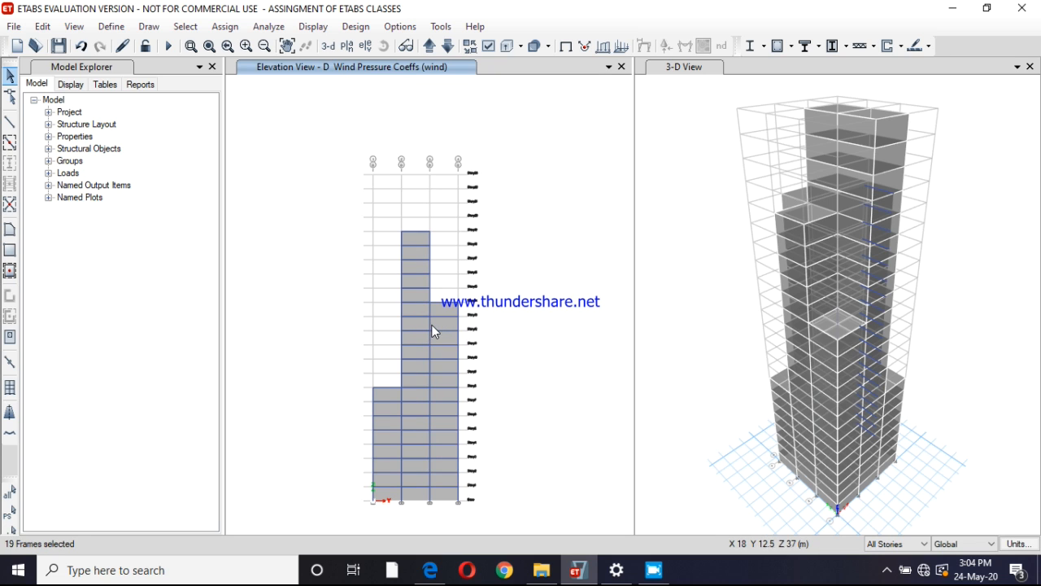
{"action": "left_click", "coordinate": [441, 325]}
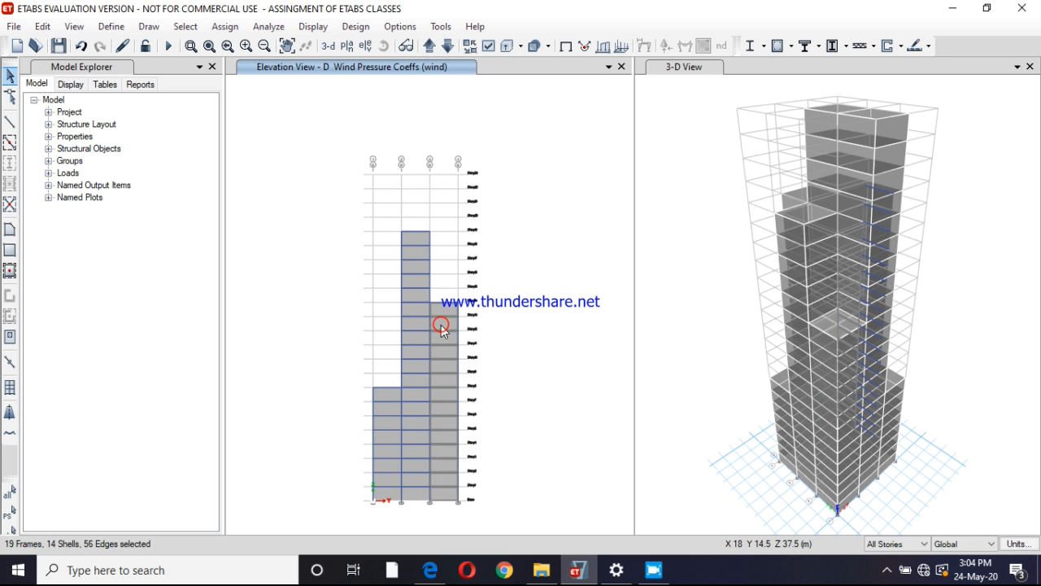
{"action": "left_click", "coordinate": [416, 326]}
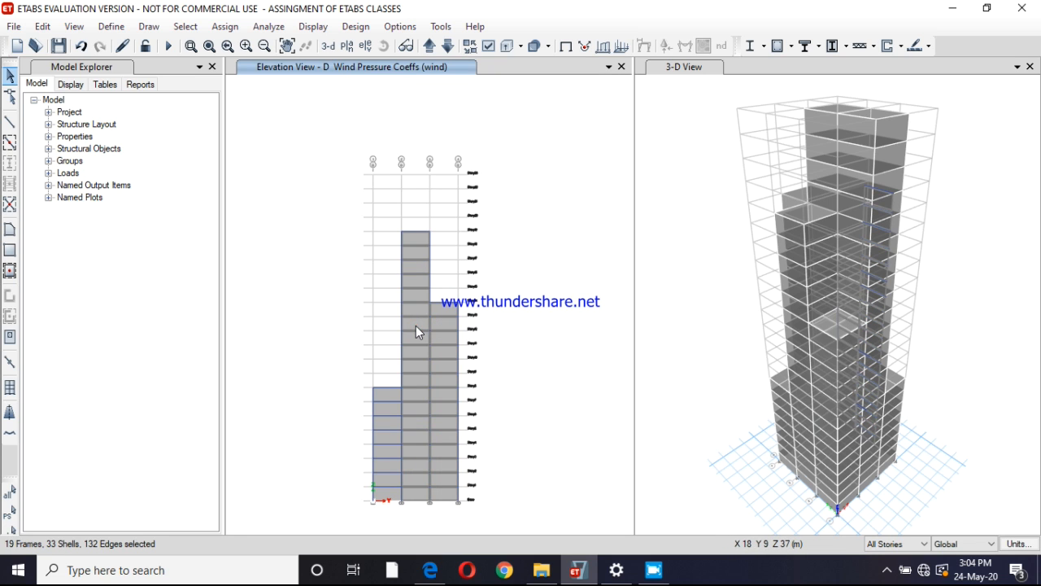
{"action": "left_click", "coordinate": [391, 390]}
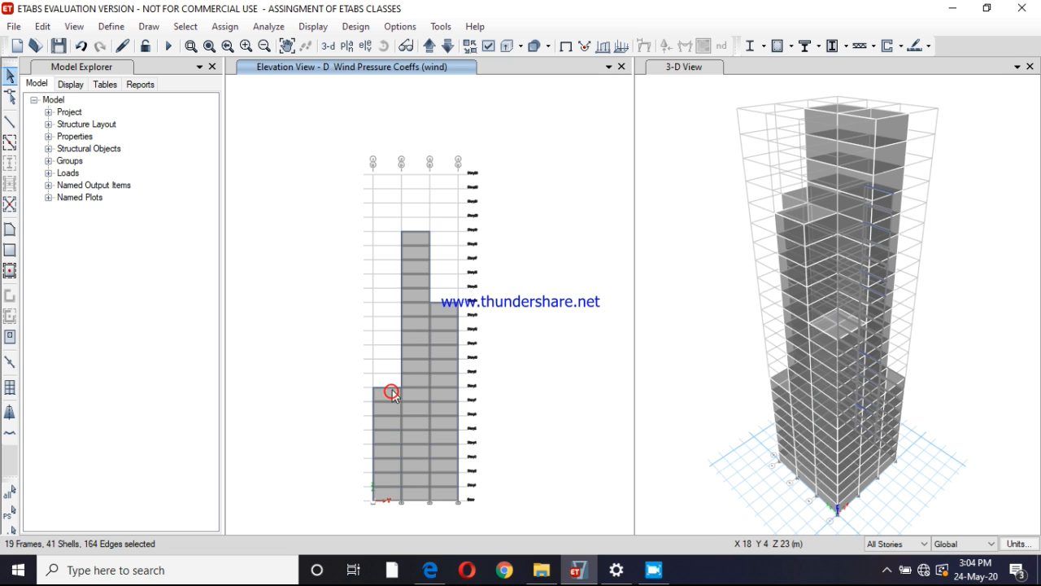
{"action": "left_click", "coordinate": [225, 26]}
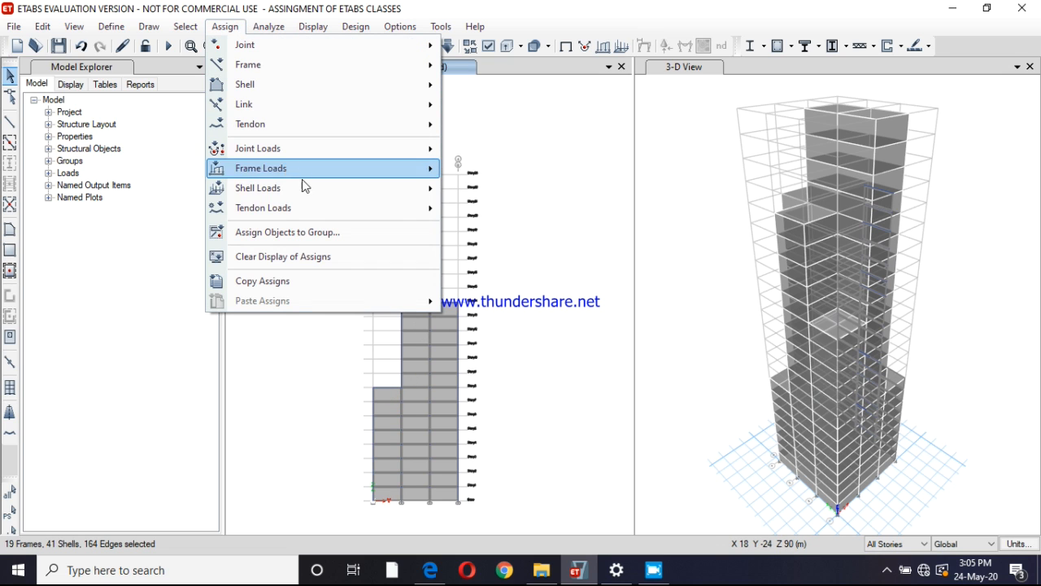
{"action": "mouse_move", "coordinate": [431, 189]}
{"action": "left_click", "coordinate": [495, 271]}
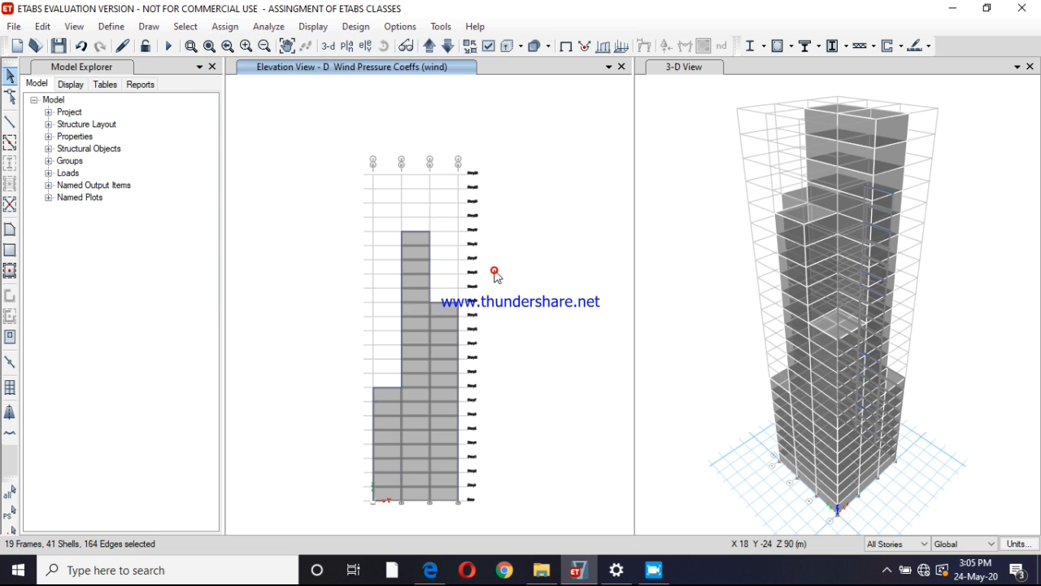
{"action": "left_click_drag", "start_coordinate": [467, 288], "coordinate": [429, 298]}
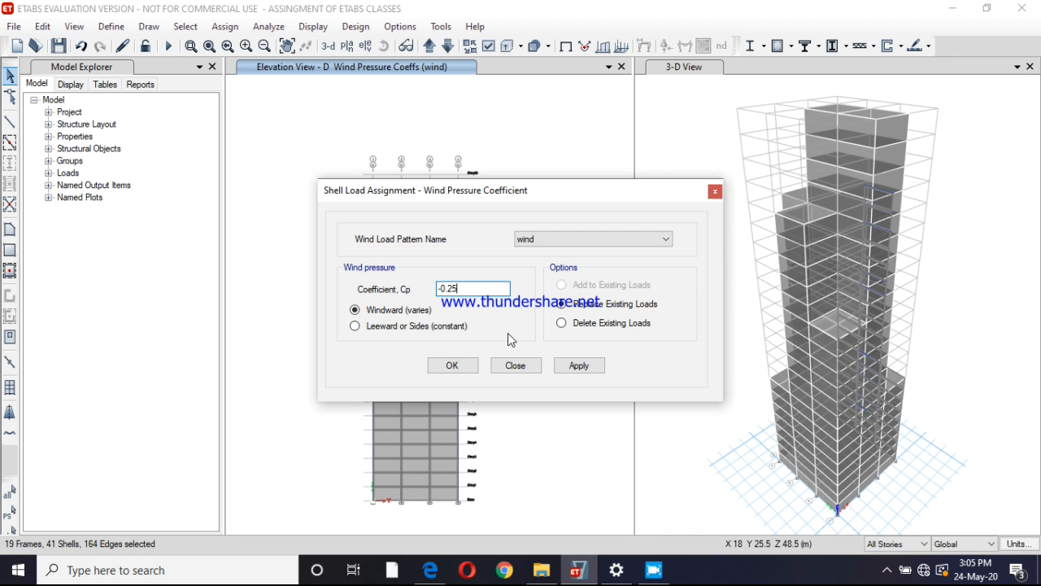
Assign the windward wind pressure coefficient of -0.25 for the wind pattern to the selected cladding on elevation D
{"action": "left_click", "coordinate": [591, 366]}
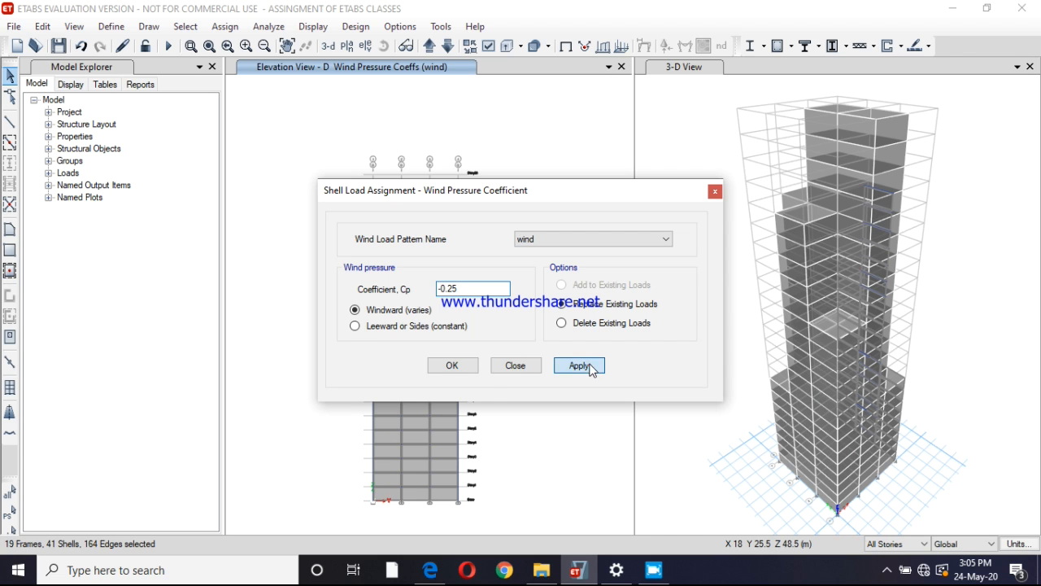
{"action": "left_click", "coordinate": [453, 365]}
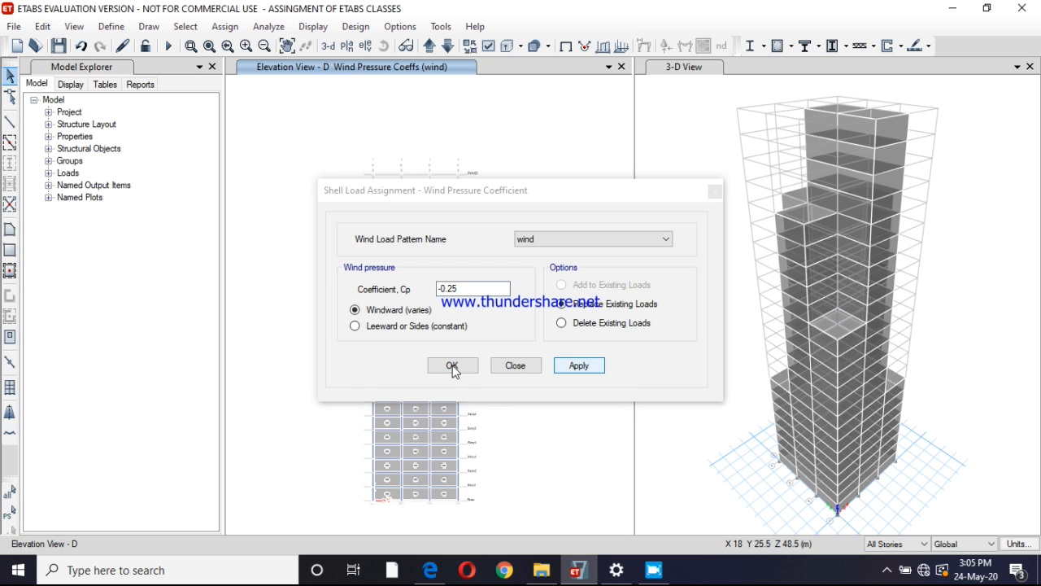
{"action": "left_click", "coordinate": [515, 366]}
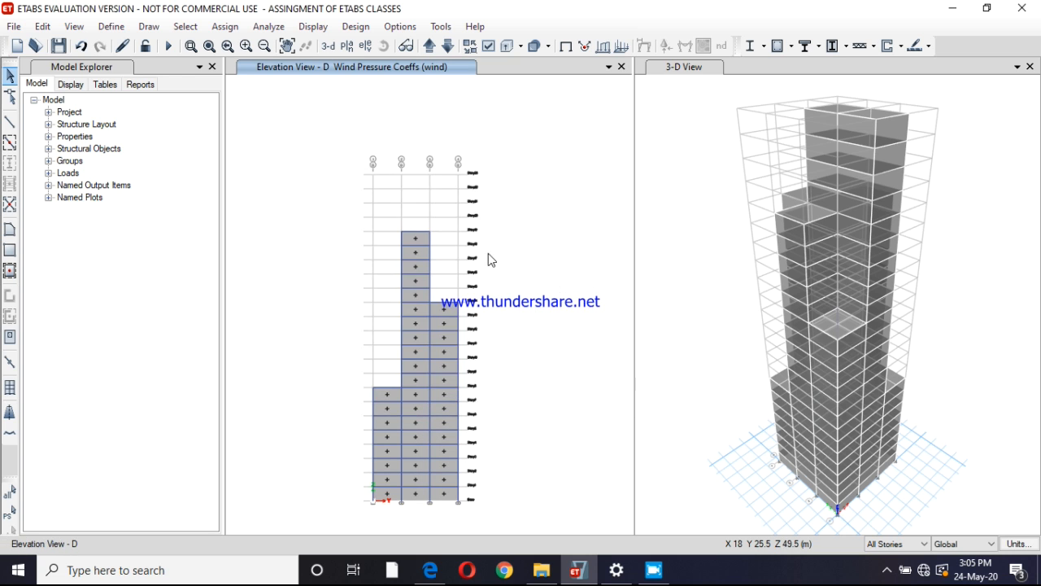
Switch the elevation window to grid line C
{"action": "left_click", "coordinate": [366, 47]}
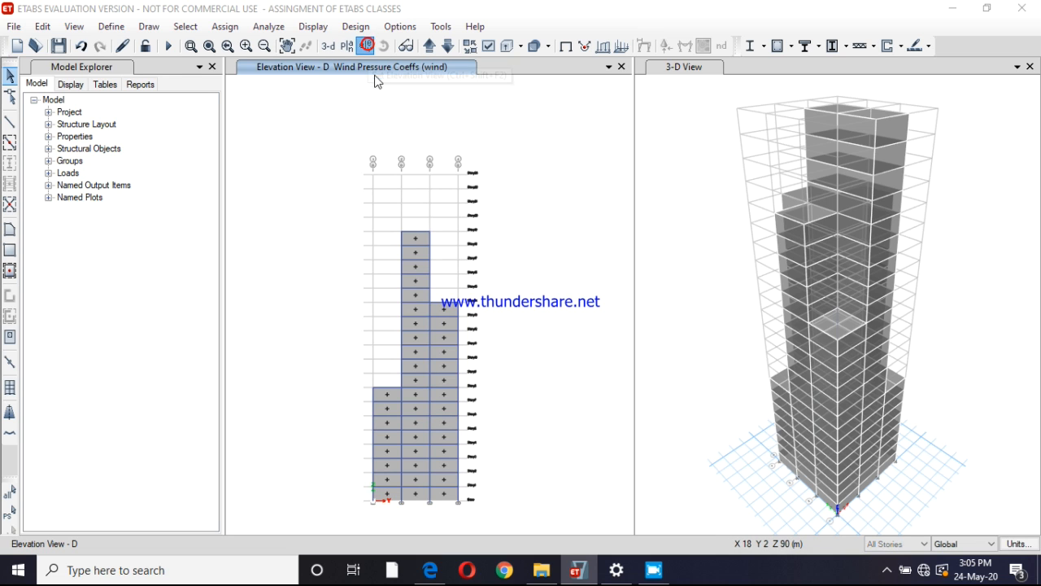
{"action": "left_click", "coordinate": [379, 219]}
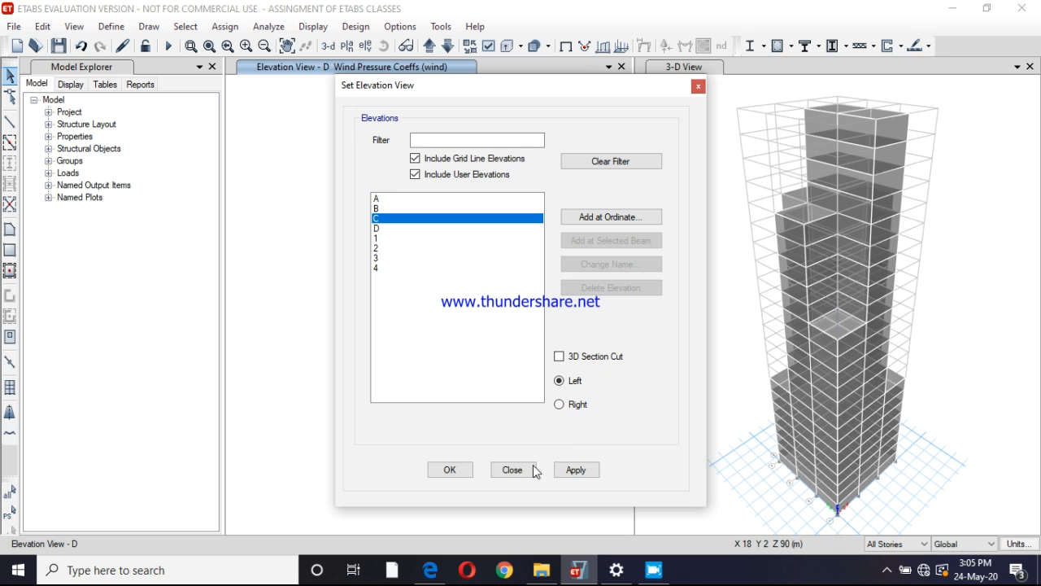
{"action": "left_click", "coordinate": [446, 470]}
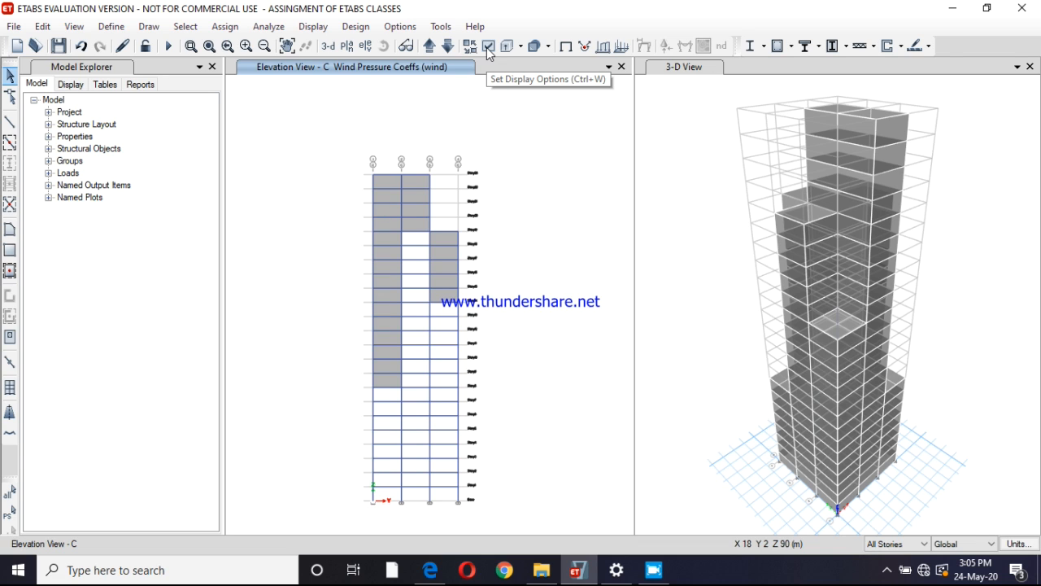
Select all cladding shells on elevation C and assign them a windward wind pressure coefficient of -0.25 for the wind pattern
{"action": "left_click", "coordinate": [444, 238]}
{"action": "left_click", "coordinate": [409, 228]}
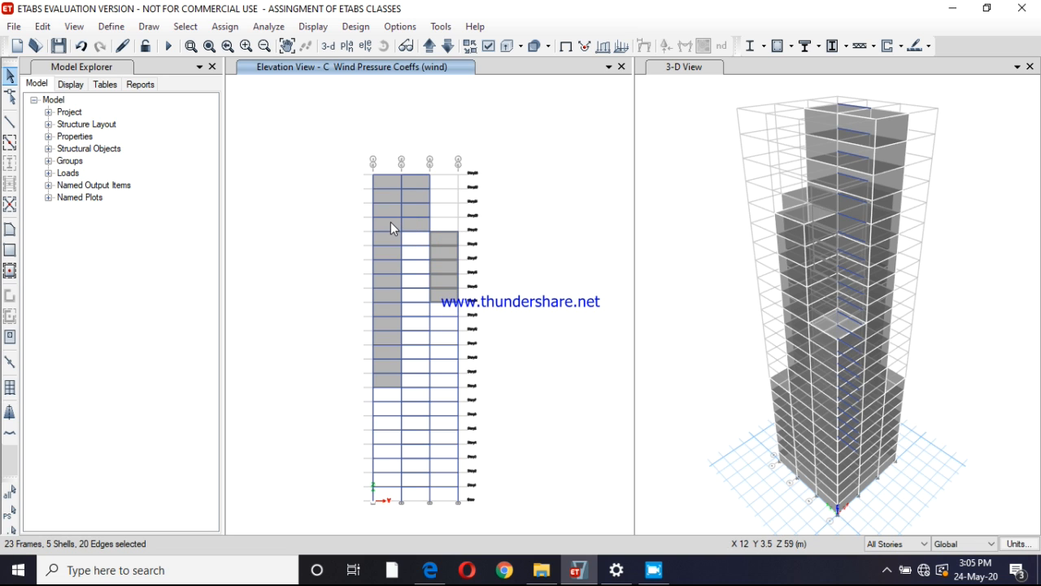
{"action": "left_click", "coordinate": [390, 222]}
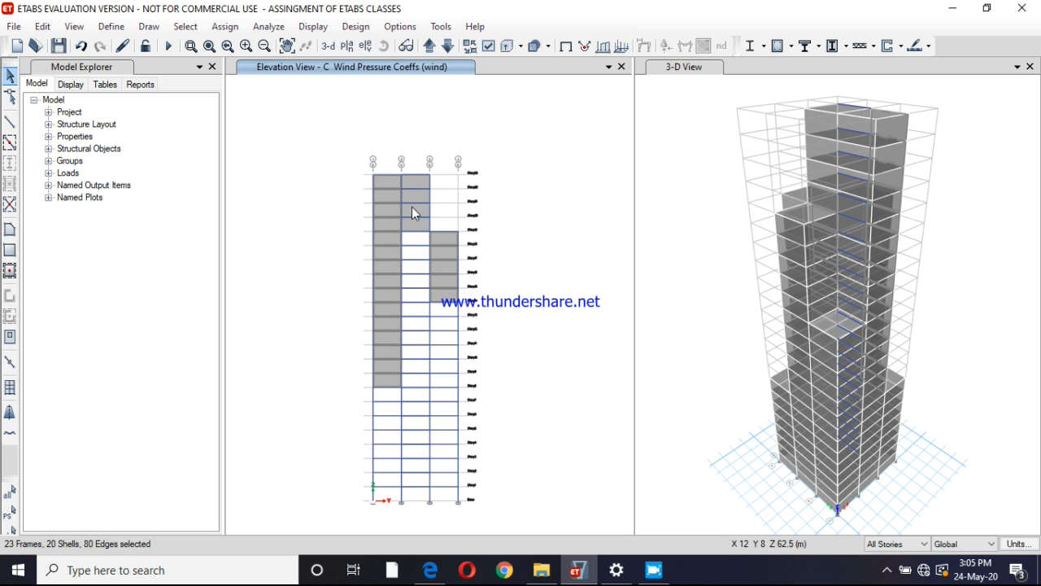
{"action": "left_click", "coordinate": [412, 207]}
{"action": "left_click", "coordinate": [412, 207]}
{"action": "left_click", "coordinate": [412, 206]}
{"action": "left_click", "coordinate": [412, 207]}
{"action": "left_click", "coordinate": [226, 26]}
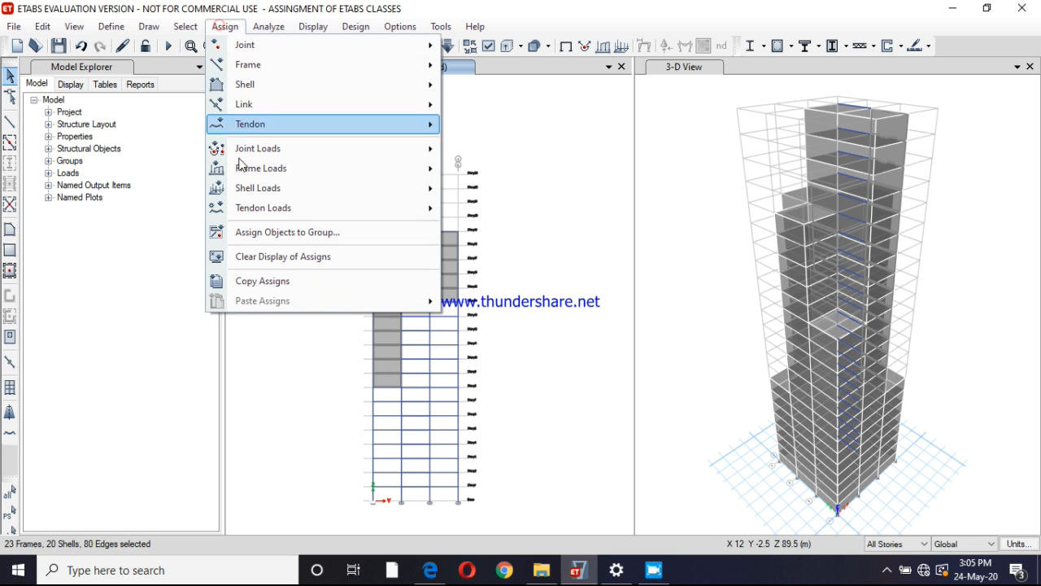
{"action": "mouse_move", "coordinate": [353, 188]}
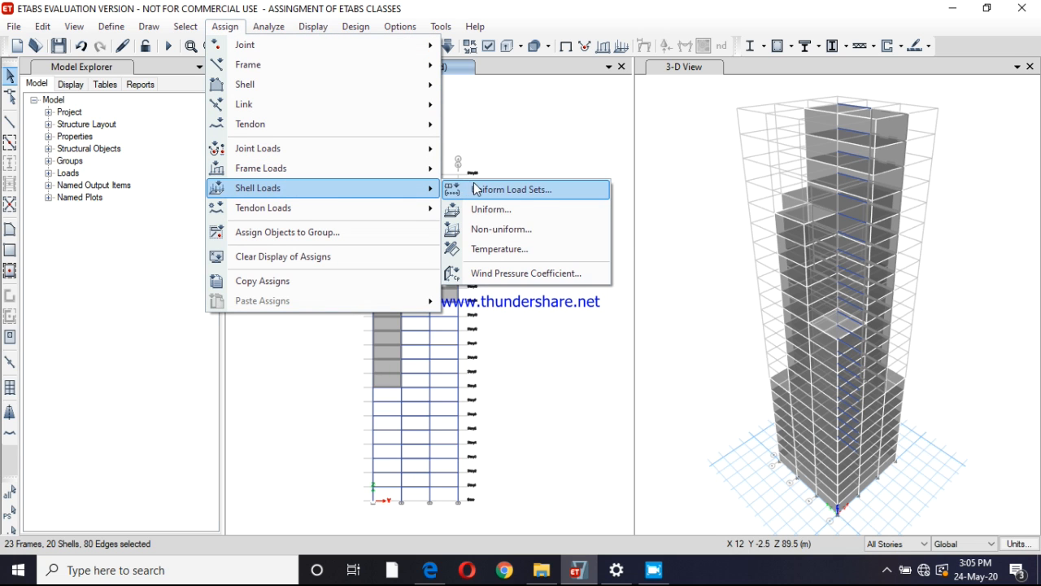
{"action": "left_click", "coordinate": [530, 277]}
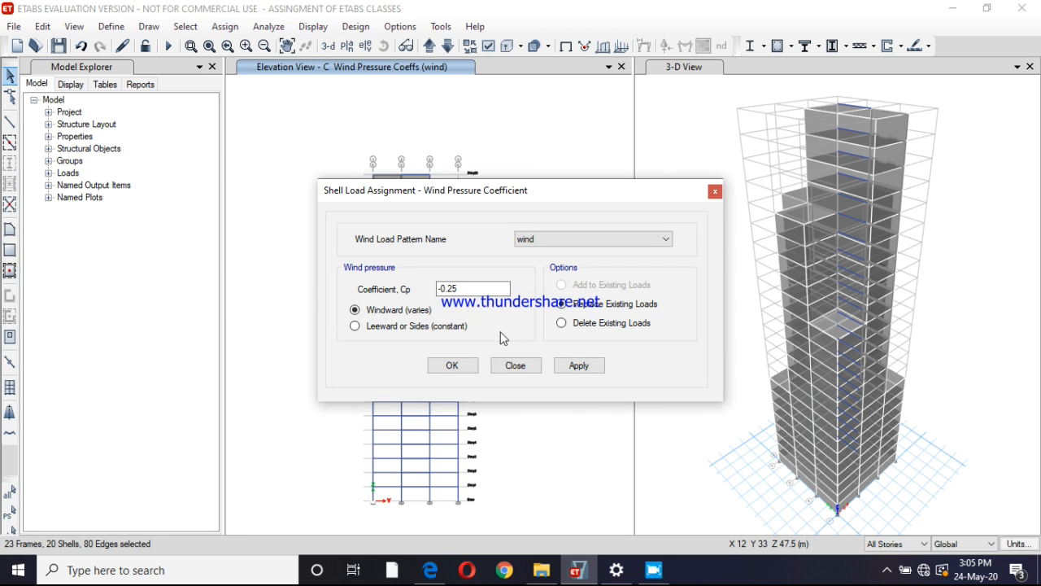
{"action": "left_click", "coordinate": [584, 366]}
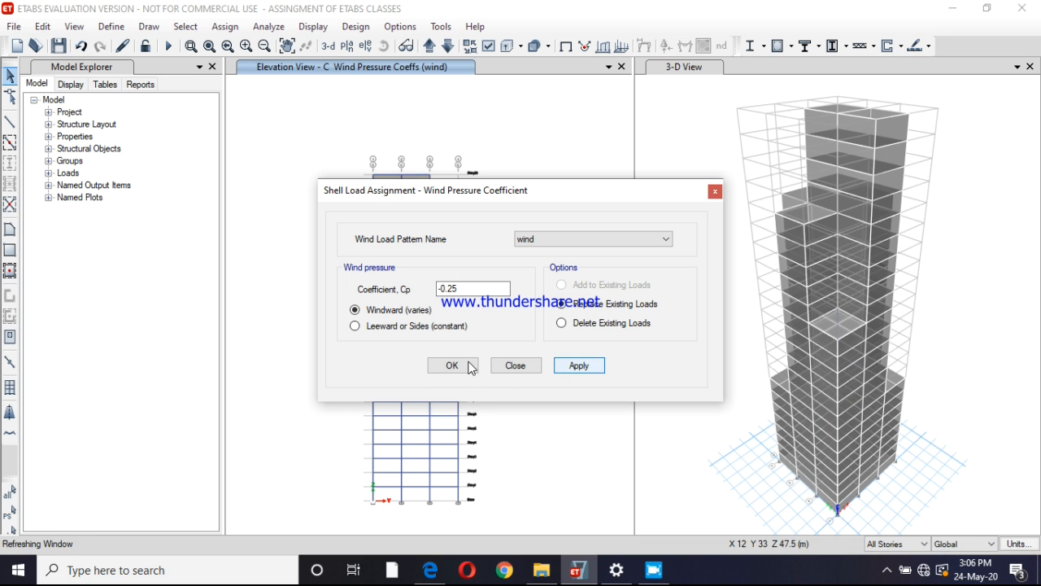
{"action": "left_click", "coordinate": [465, 366]}
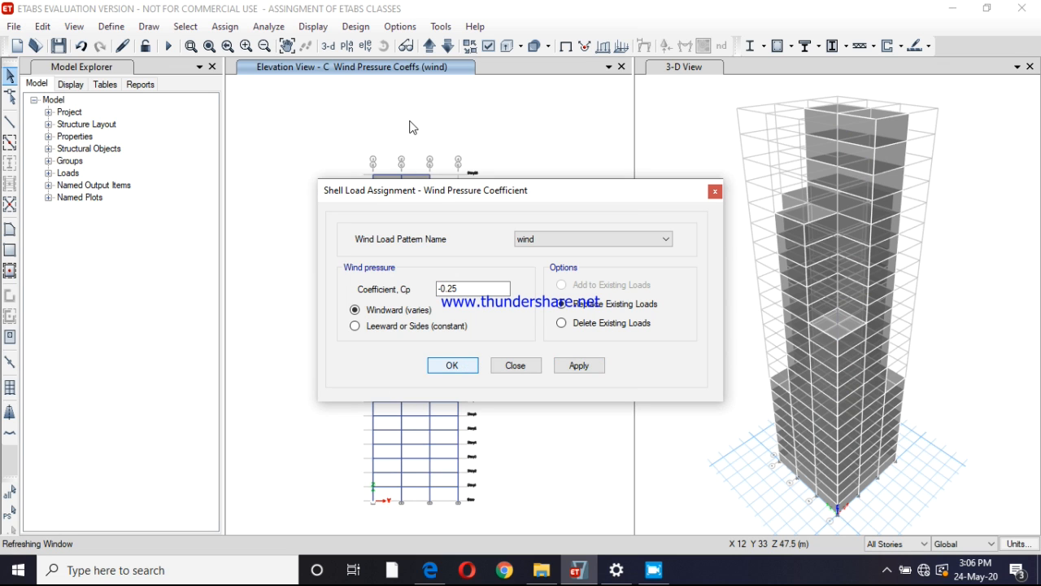
{"action": "left_click", "coordinate": [466, 365]}
Switch the elevation window to grid line 1 and select all of its cladding shells
{"action": "left_click", "coordinate": [366, 46]}
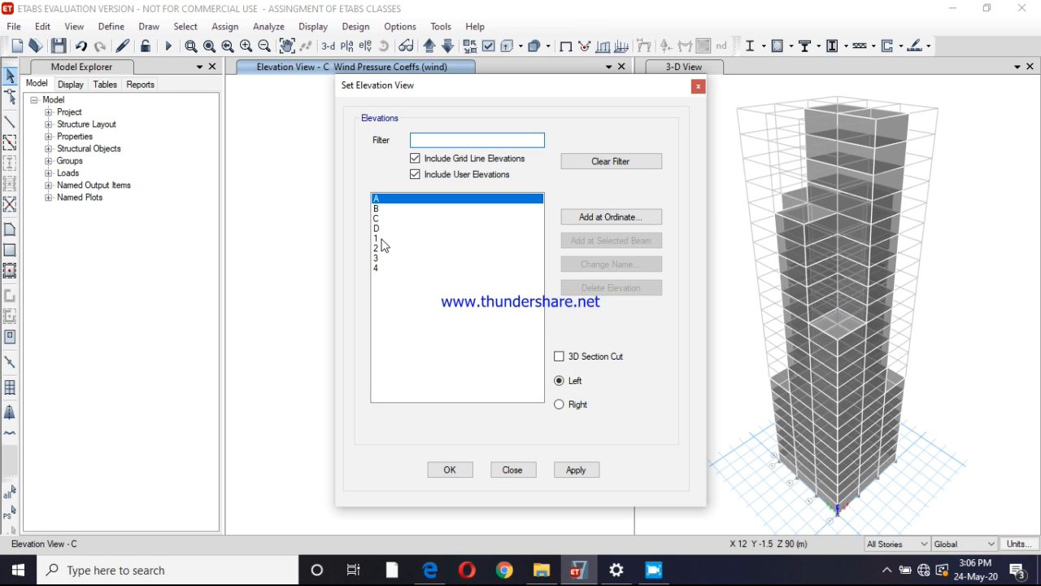
{"action": "left_click", "coordinate": [382, 240]}
{"action": "left_click", "coordinate": [563, 468]}
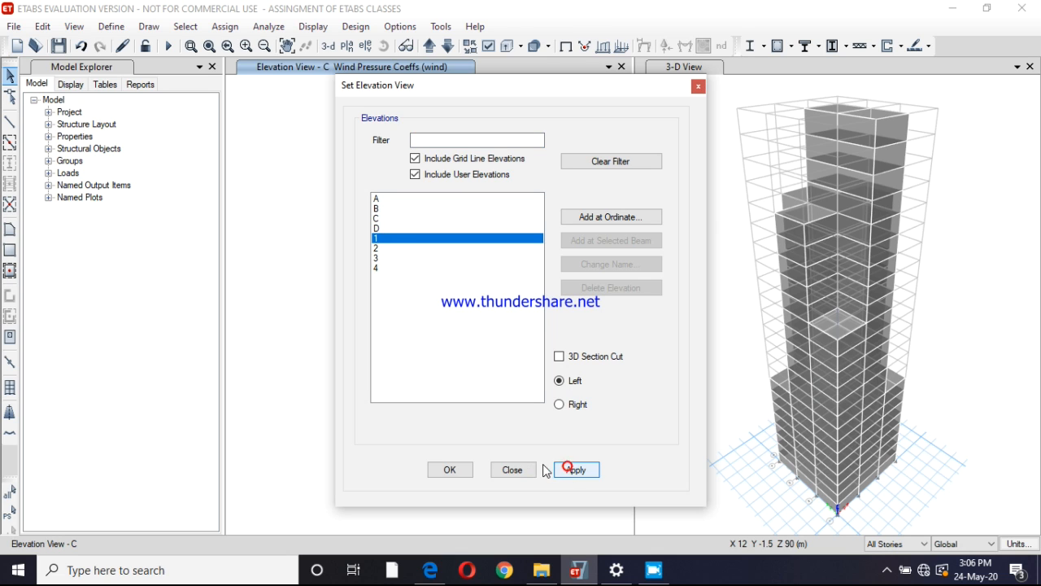
{"action": "left_click", "coordinate": [451, 470]}
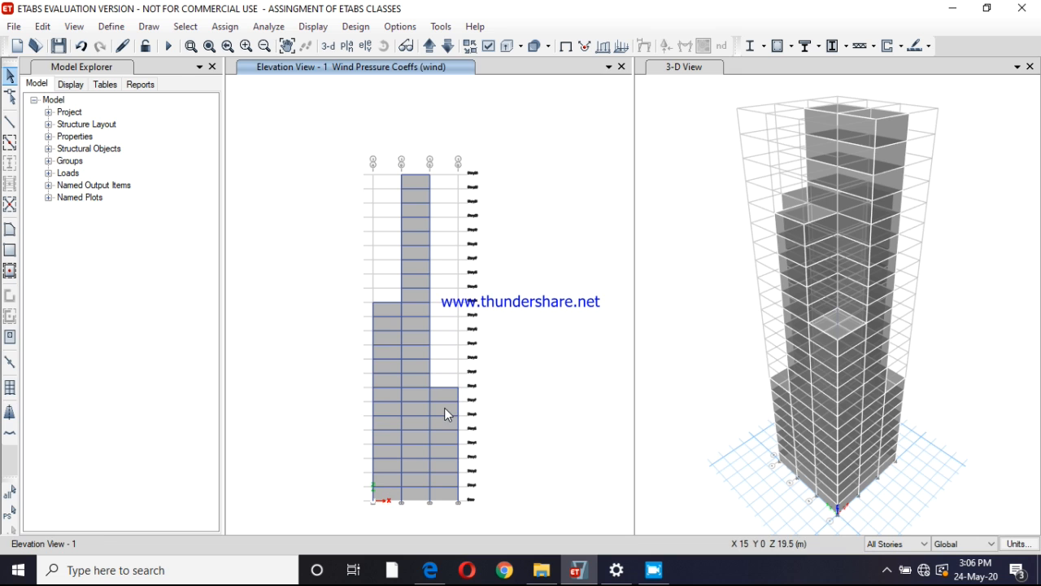
{"action": "left_click", "coordinate": [416, 406]}
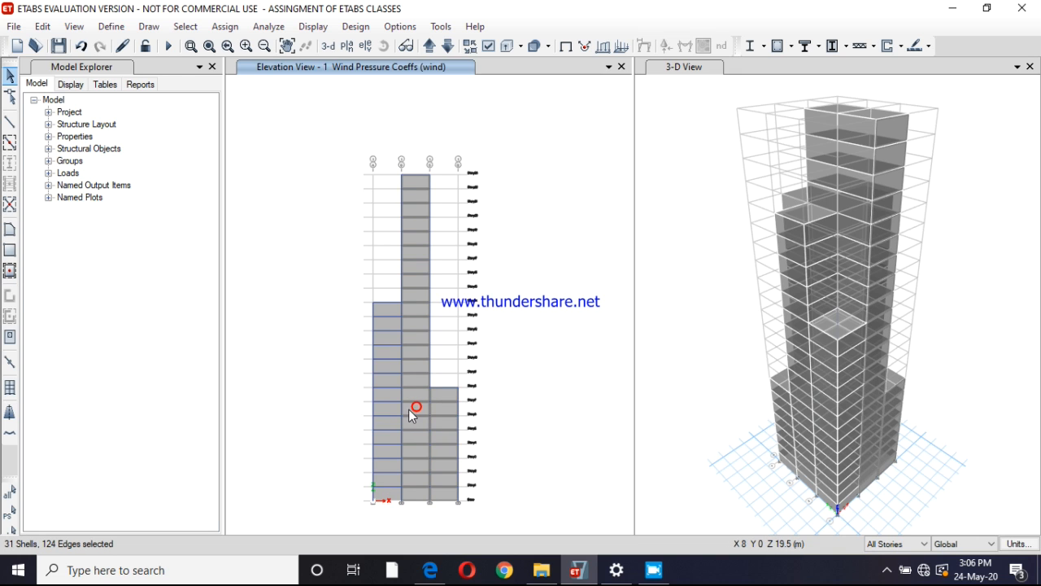
{"action": "left_click", "coordinate": [393, 407]}
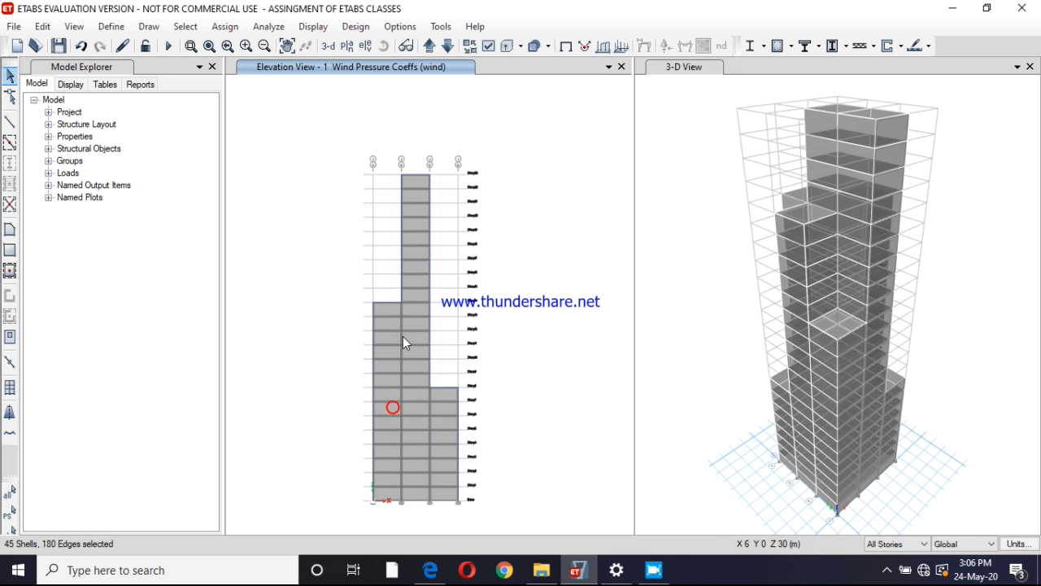
Step through elevations 2 and 3, adding all of their cladding shells to the selection
{"action": "left_click", "coordinate": [429, 47]}
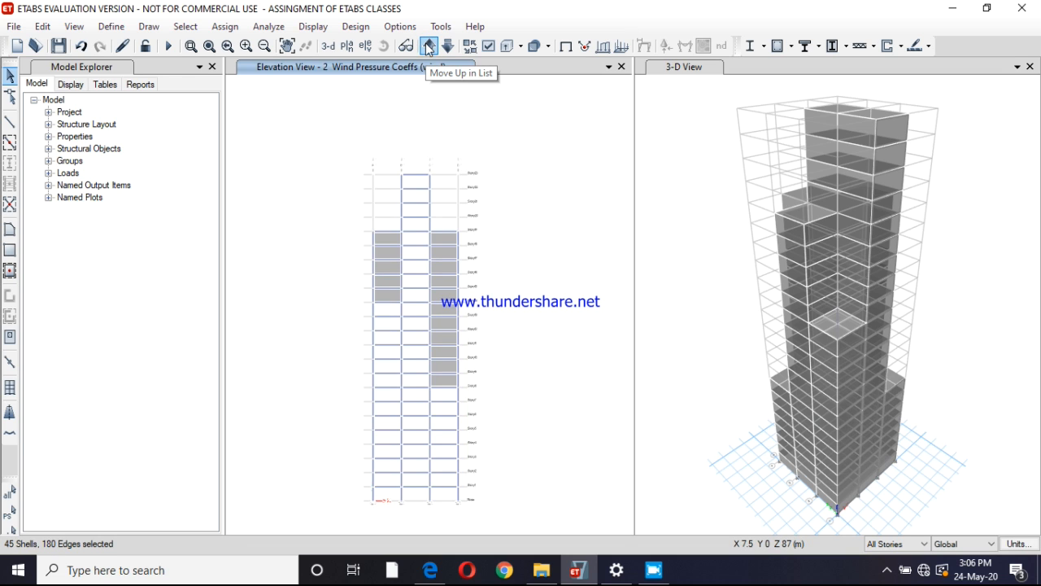
{"action": "left_click", "coordinate": [446, 250]}
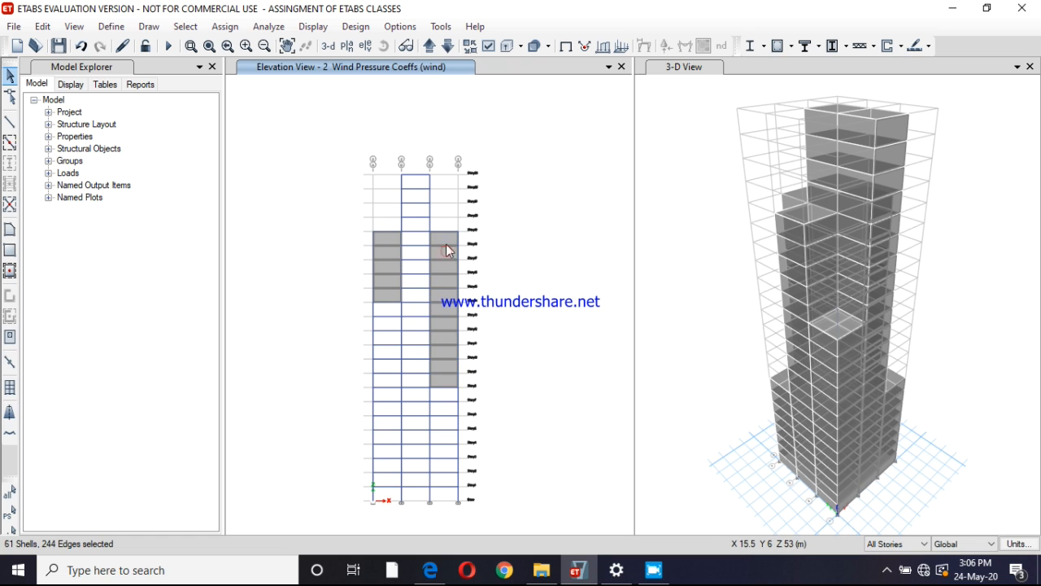
{"action": "left_click", "coordinate": [430, 48]}
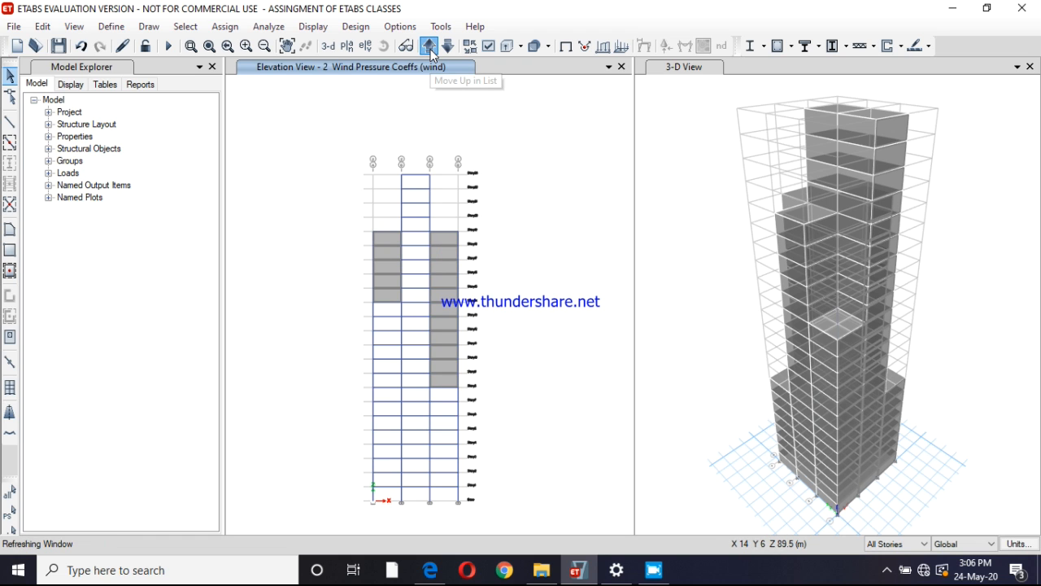
{"action": "left_click", "coordinate": [382, 236]}
{"action": "left_click", "coordinate": [417, 224]}
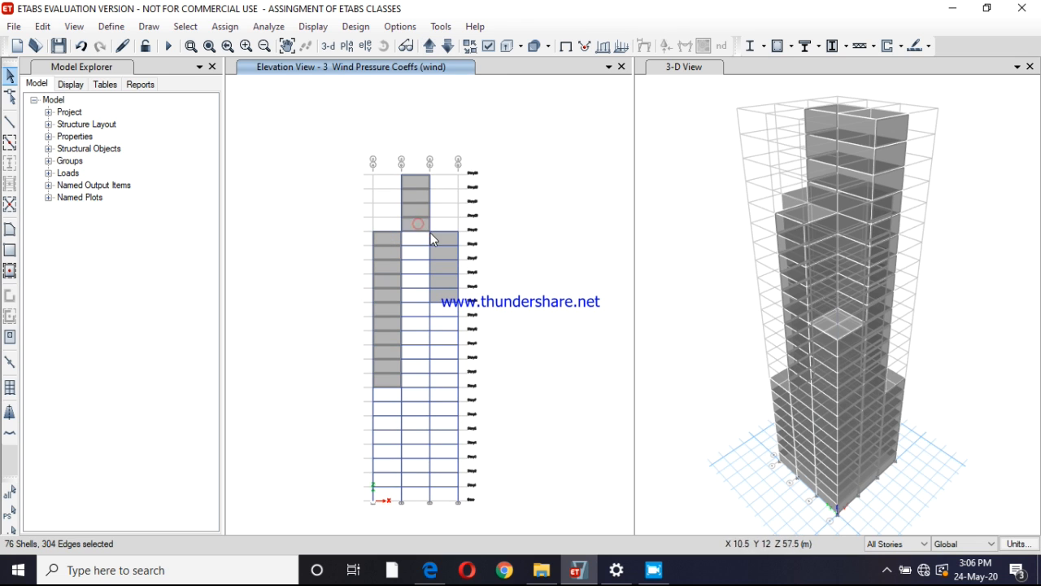
{"action": "left_click", "coordinate": [443, 237]}
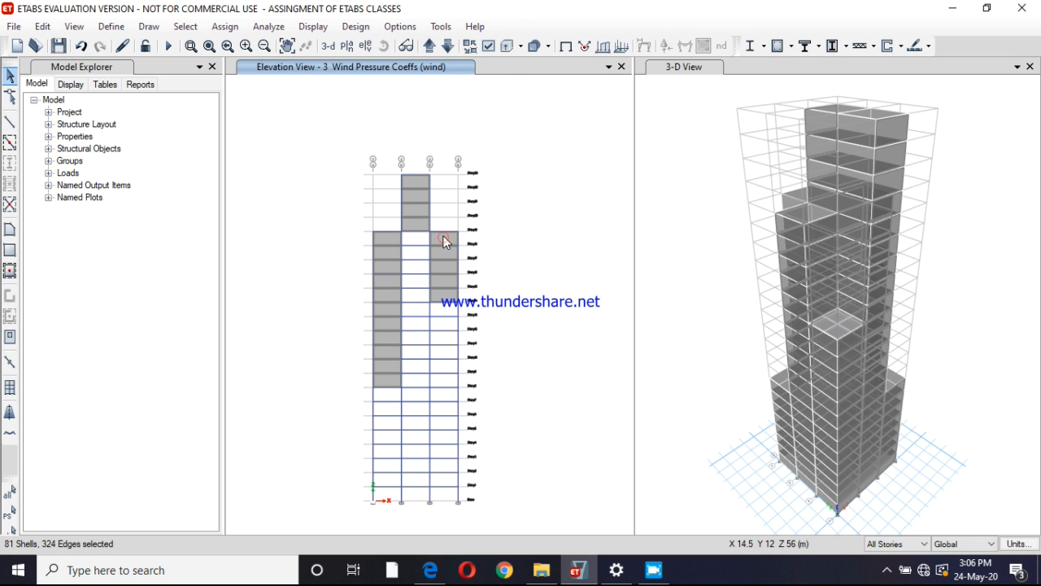
Move on to elevation 4 and add its three cladding groups to the selection
{"action": "left_click", "coordinate": [432, 46]}
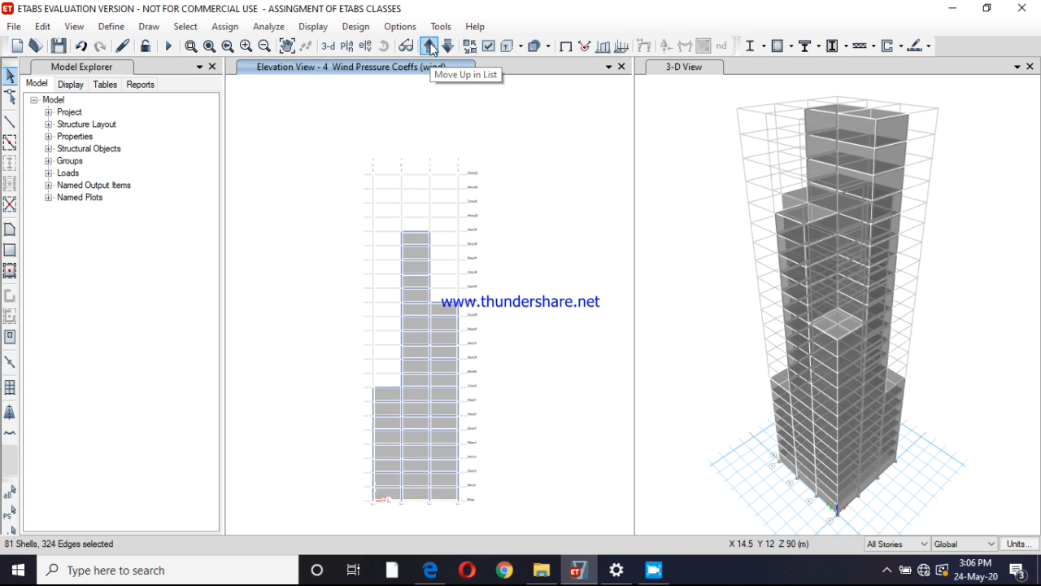
{"action": "left_click", "coordinate": [418, 238]}
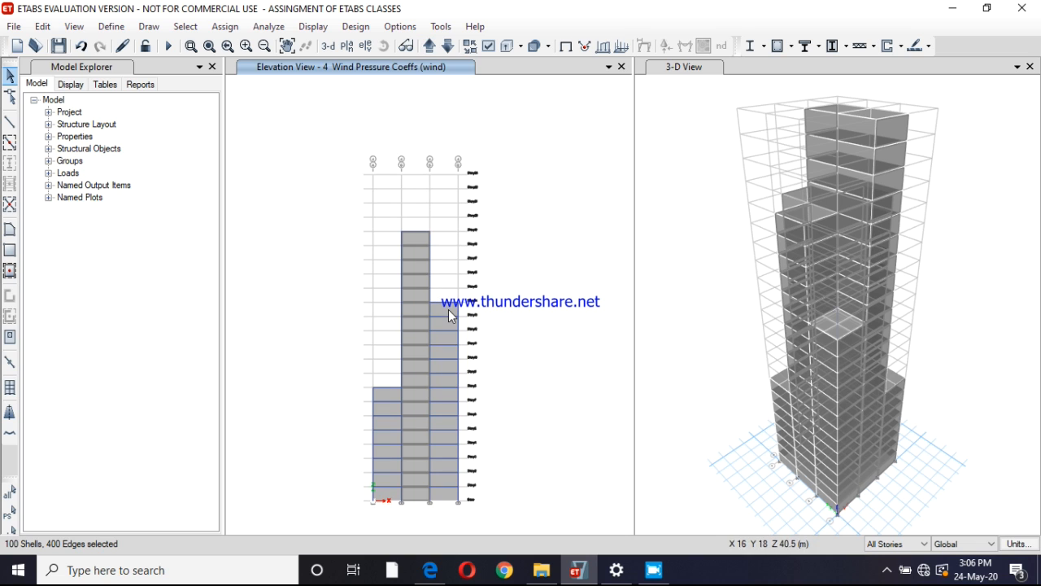
{"action": "left_click", "coordinate": [444, 323]}
{"action": "left_click", "coordinate": [381, 393]}
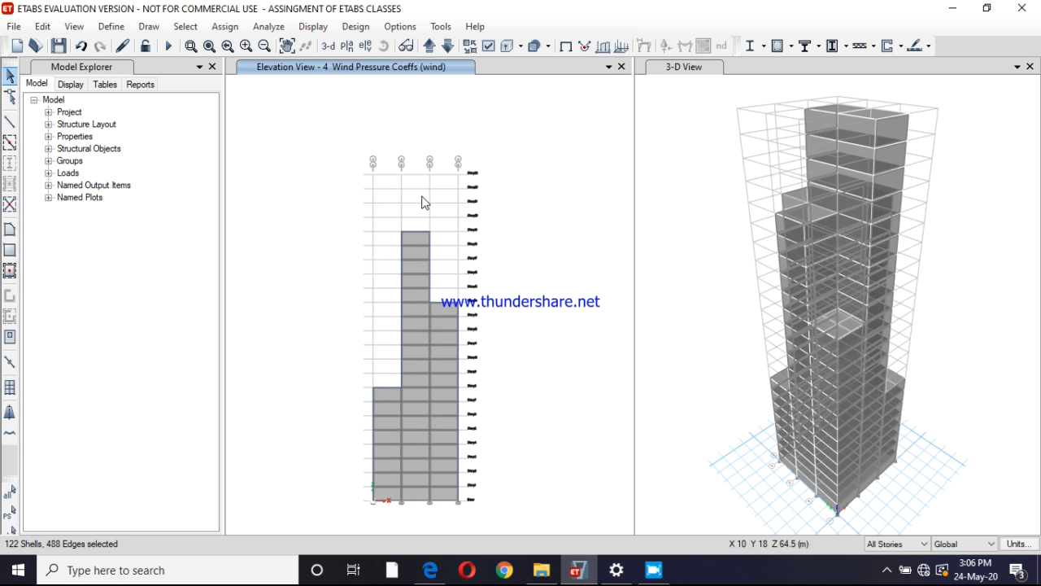
Assign a windward wind pressure coefficient of -0.8 for the wind pattern to the selected cladding on elevations 1 to 4
{"action": "left_click", "coordinate": [227, 27]}
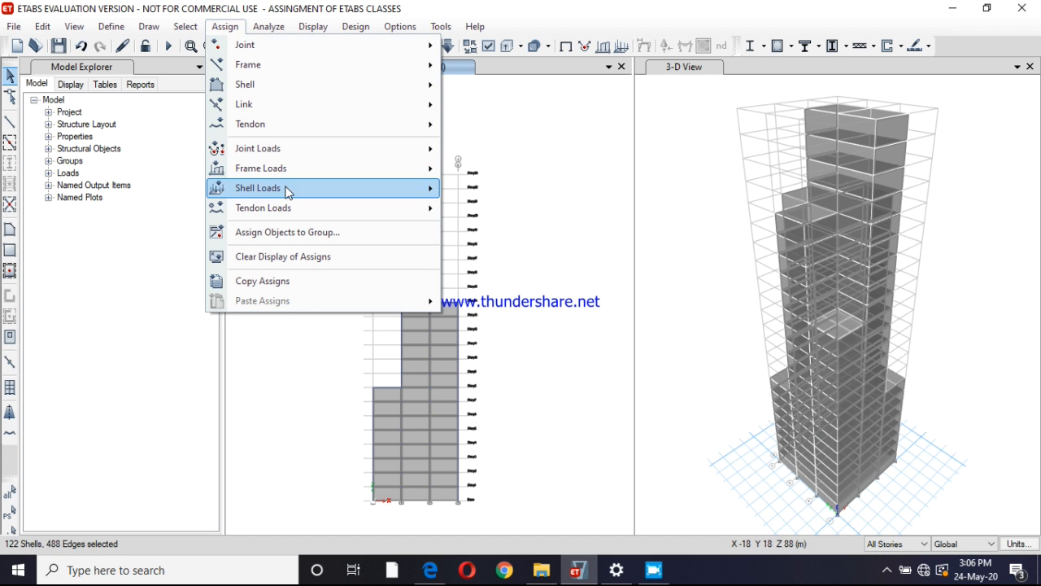
{"action": "mouse_move", "coordinate": [285, 188]}
{"action": "left_click", "coordinate": [476, 274]}
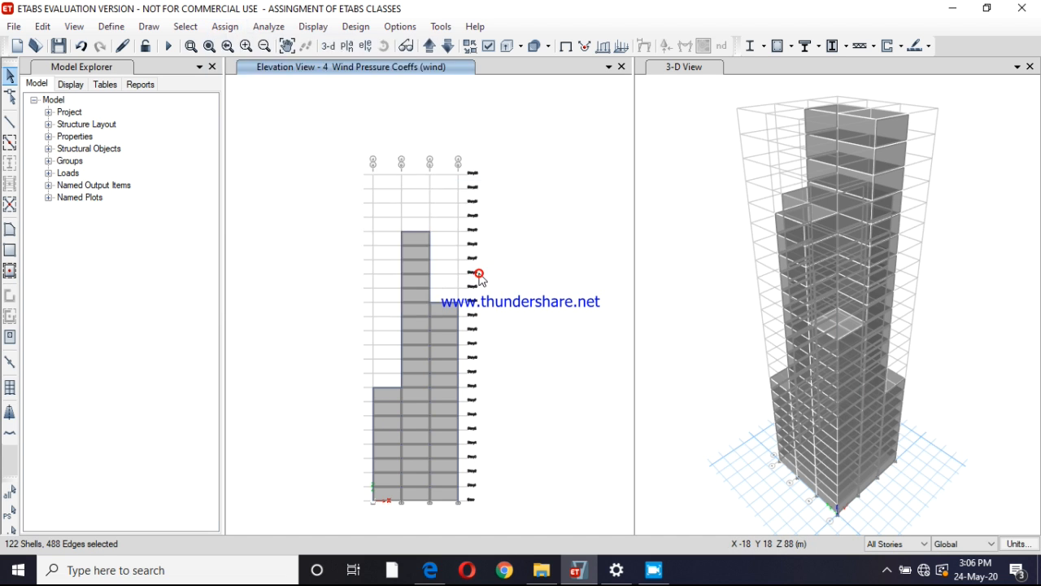
{"action": "double_click", "coordinate": [465, 288]}
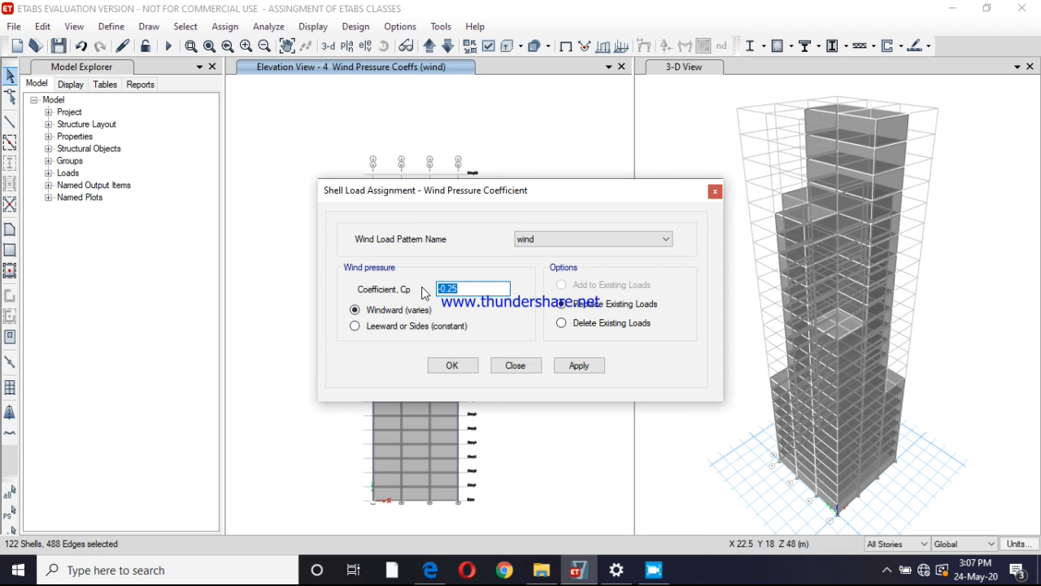
{"action": "type", "text": "-0"}
{"action": "left_click", "coordinate": [574, 367]}
{"action": "left_click", "coordinate": [456, 367]}
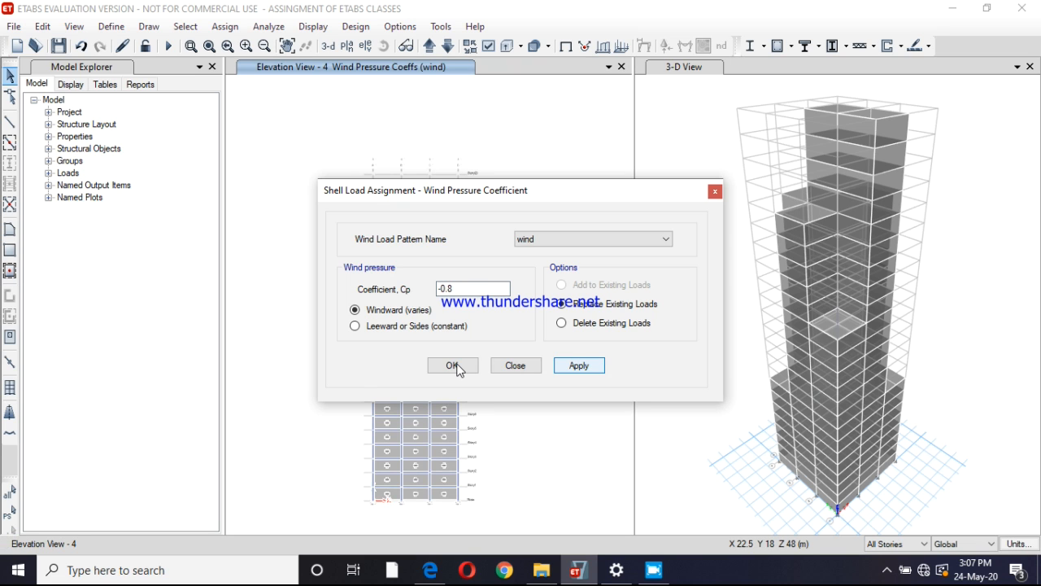
{"action": "left_click", "coordinate": [454, 367]}
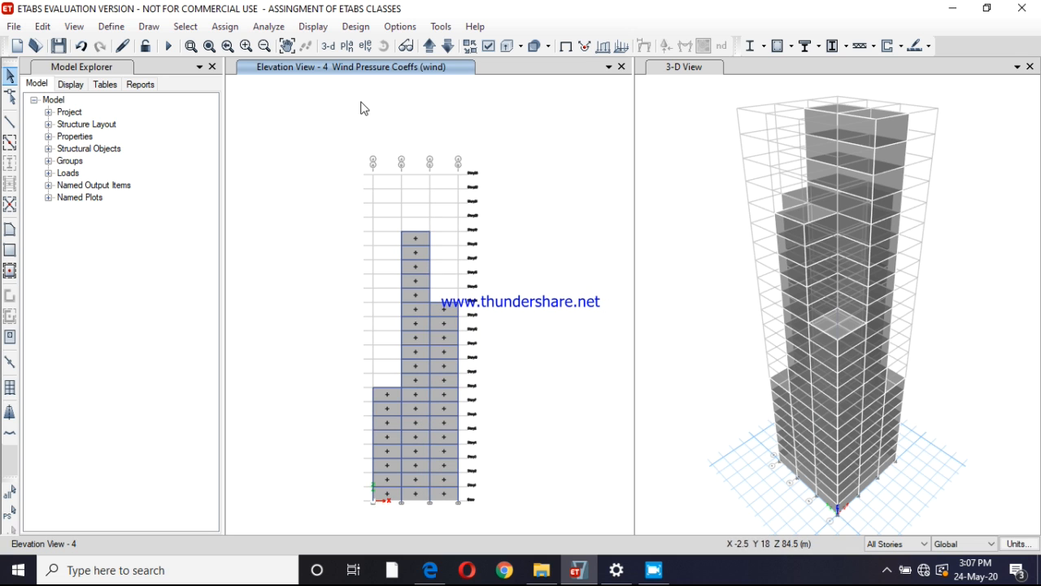
Switch the elevation window to the plan view of Story1 to check the wind pressure coefficients
{"action": "left_click", "coordinate": [347, 46]}
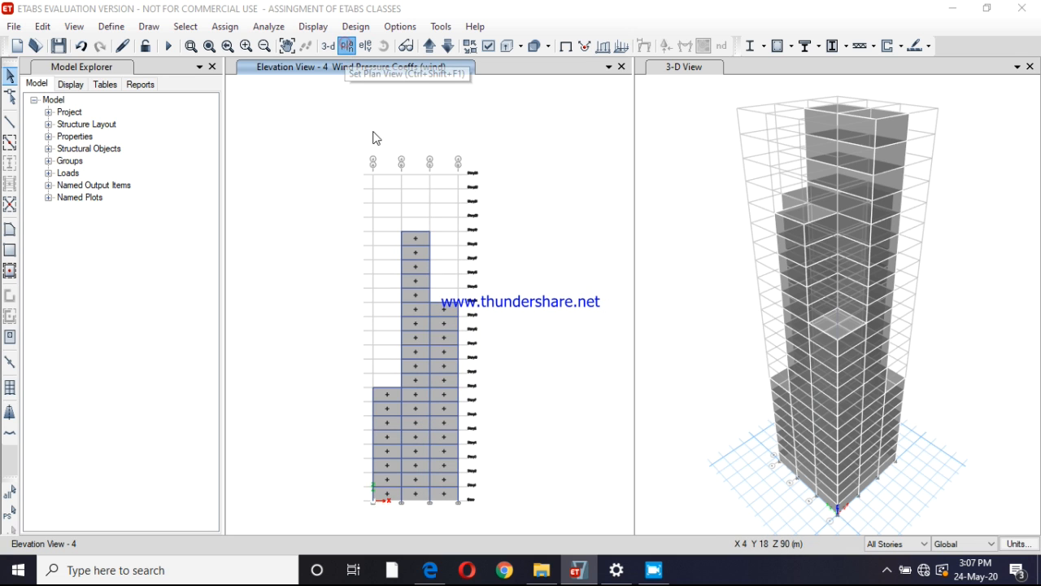
{"action": "left_click", "coordinate": [609, 409]}
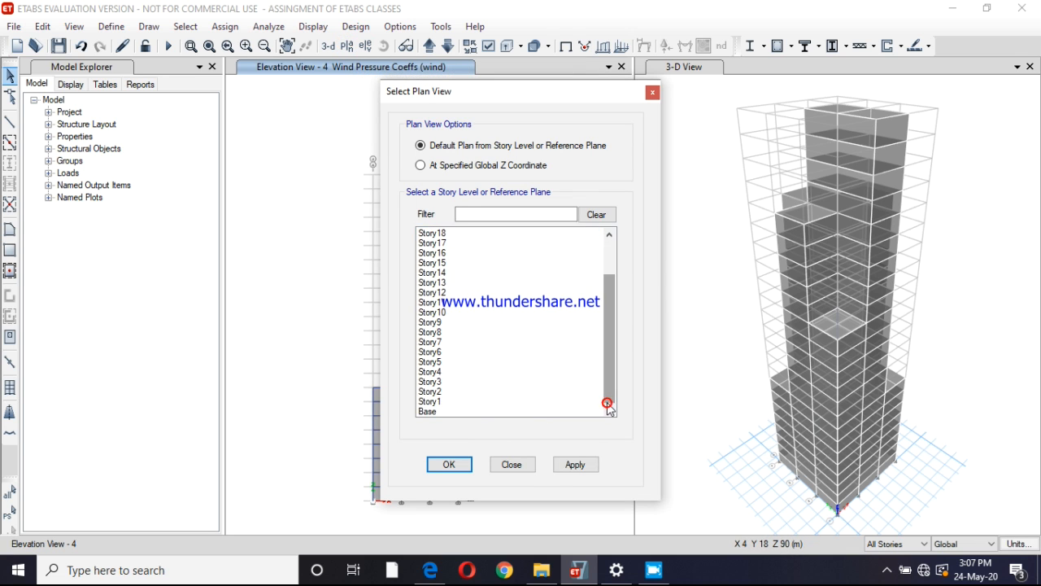
{"action": "left_click", "coordinate": [431, 401]}
{"action": "left_click", "coordinate": [581, 465]}
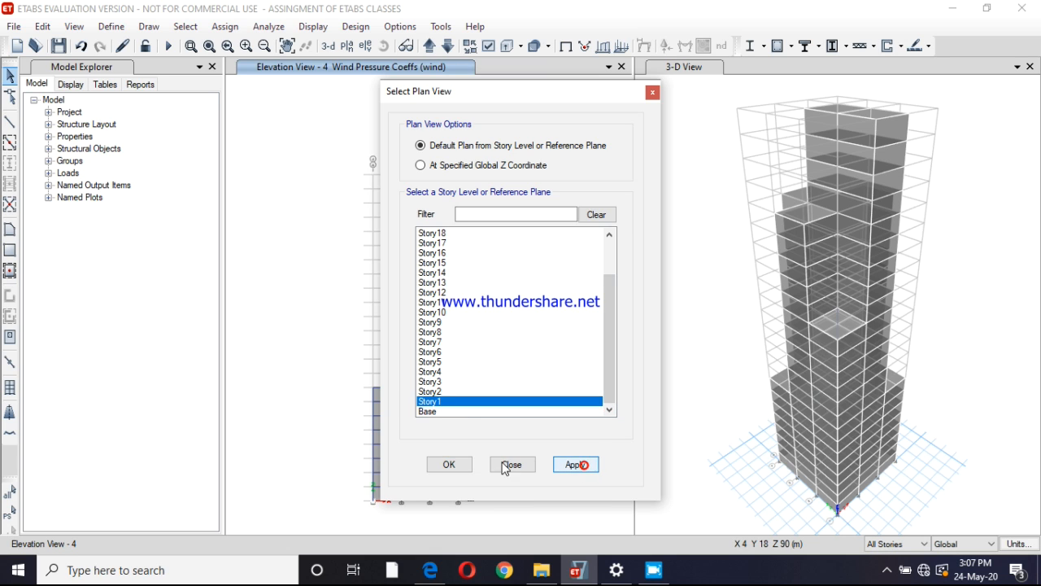
{"action": "left_click", "coordinate": [453, 463]}
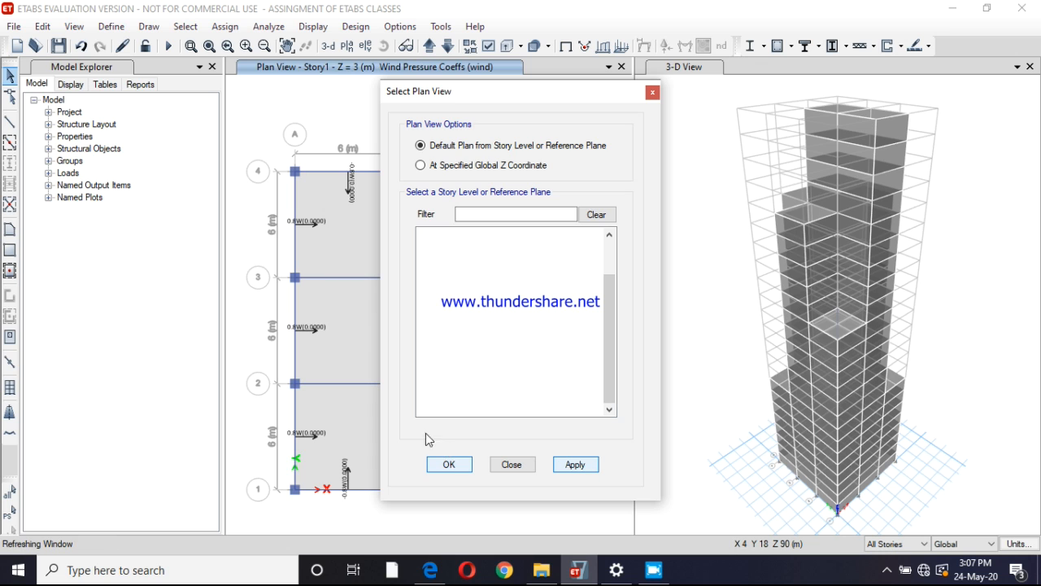
Switch the plan window to Story17 to check the wind pressure coefficients on its cladding
{"action": "left_click", "coordinate": [256, 331]}
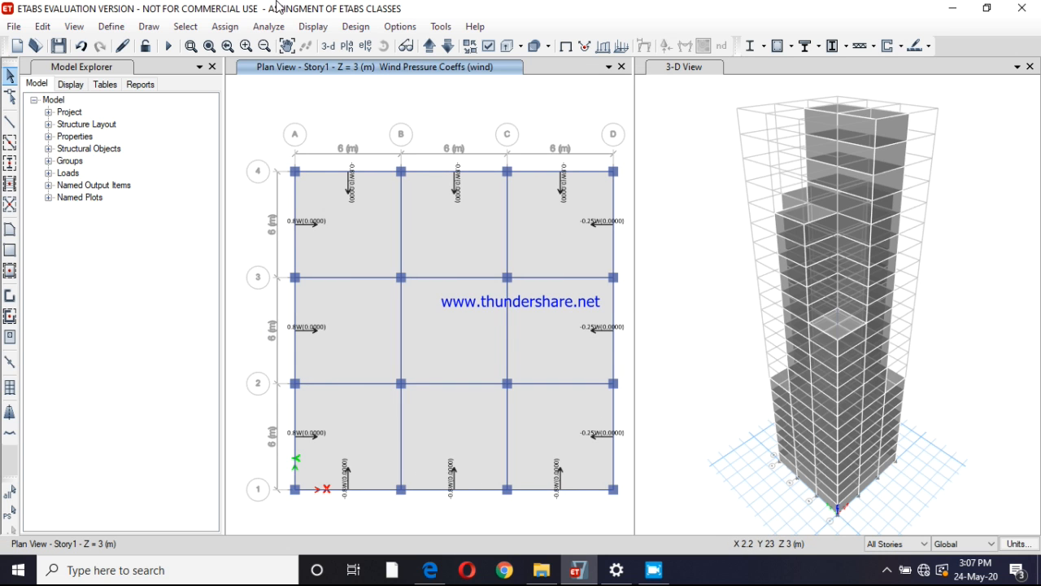
{"action": "left_click", "coordinate": [349, 43]}
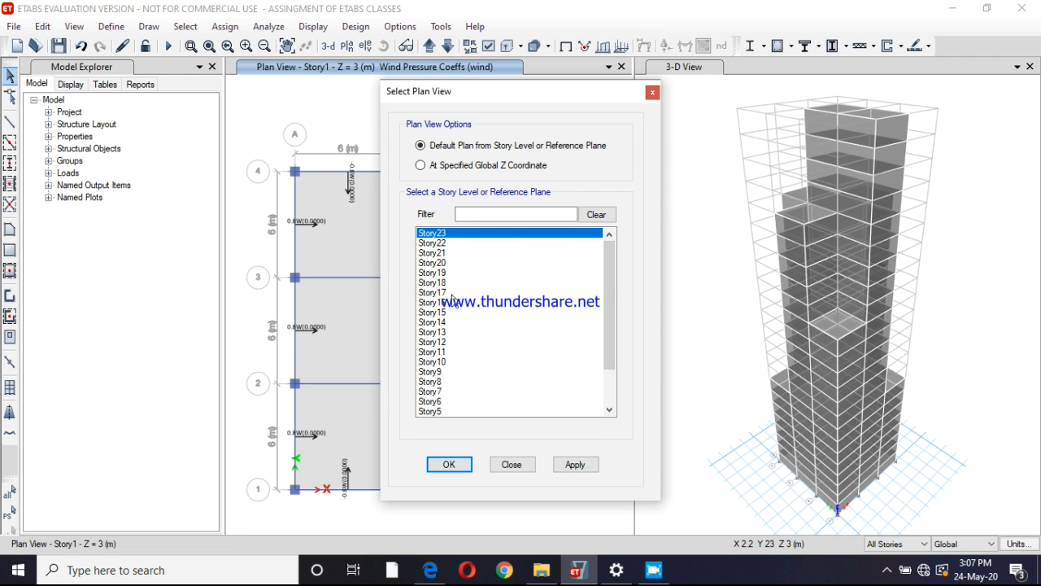
{"action": "left_click", "coordinate": [453, 294]}
{"action": "left_click", "coordinate": [575, 466]}
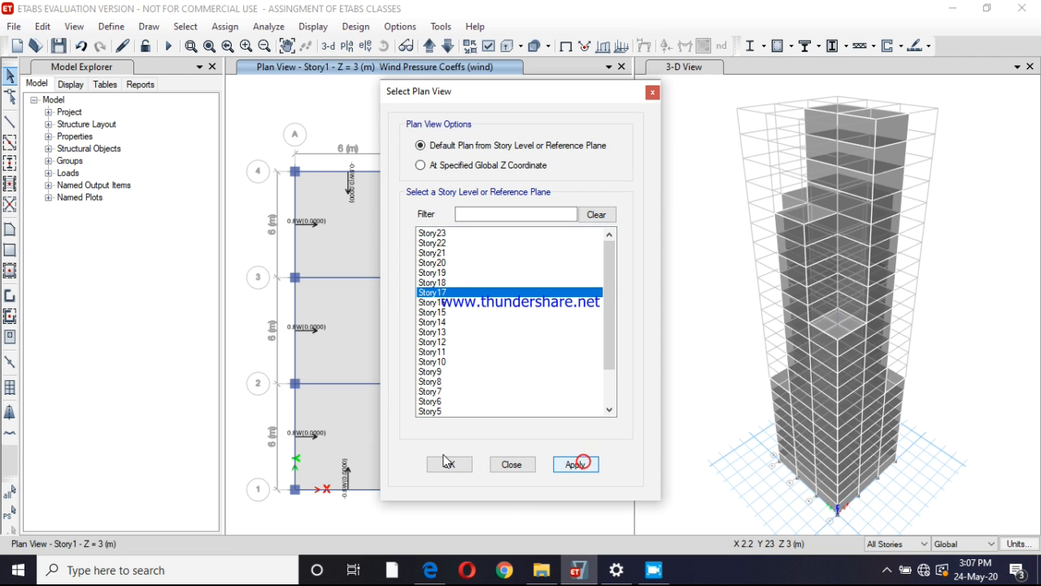
{"action": "left_click", "coordinate": [450, 464]}
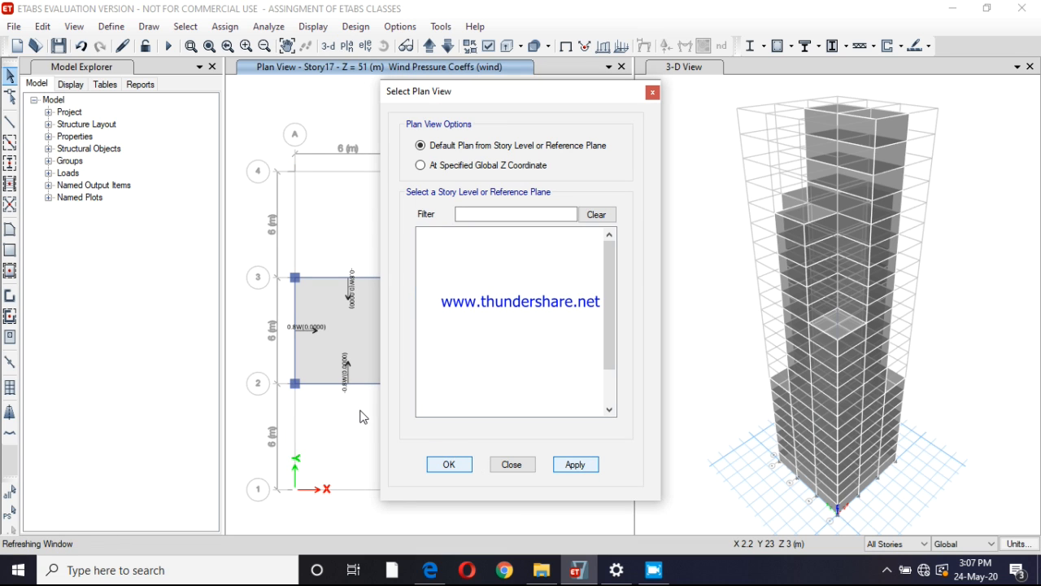
{"action": "left_click", "coordinate": [361, 409]}
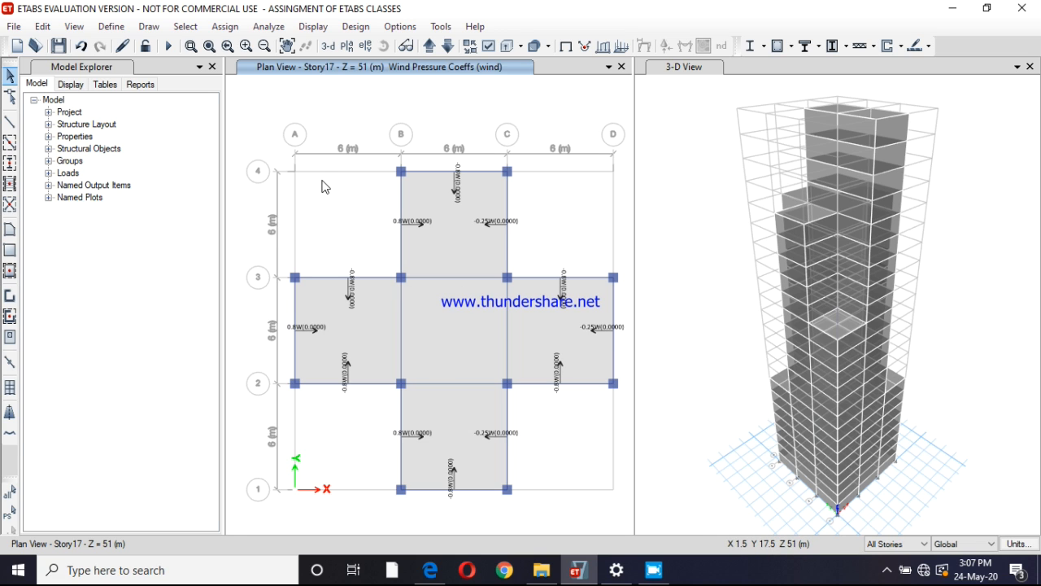
Save the model and run the structural analysis
{"action": "key", "text": "ctrl+s"}
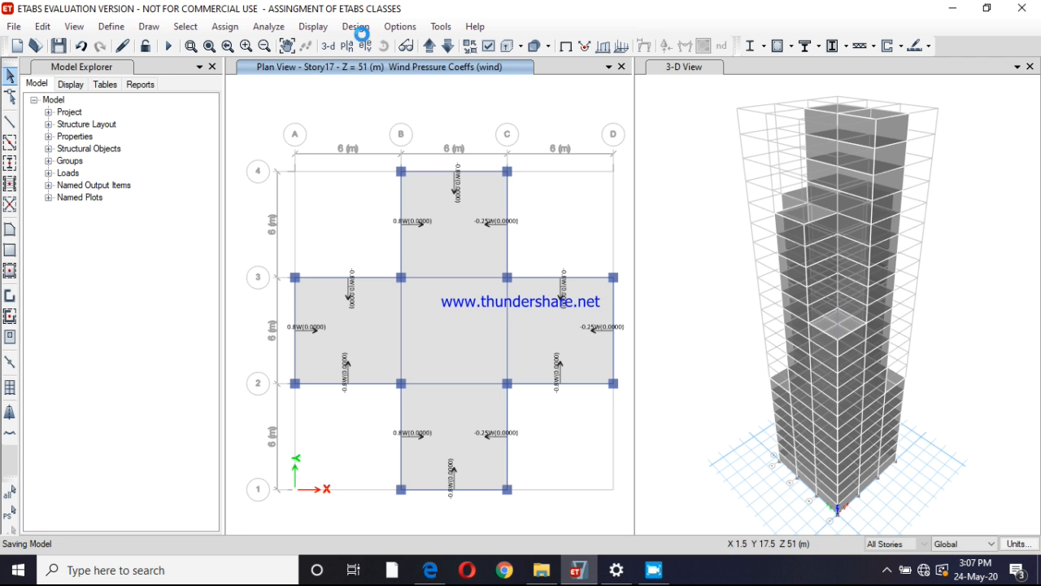
{"action": "left_click", "coordinate": [275, 30]}
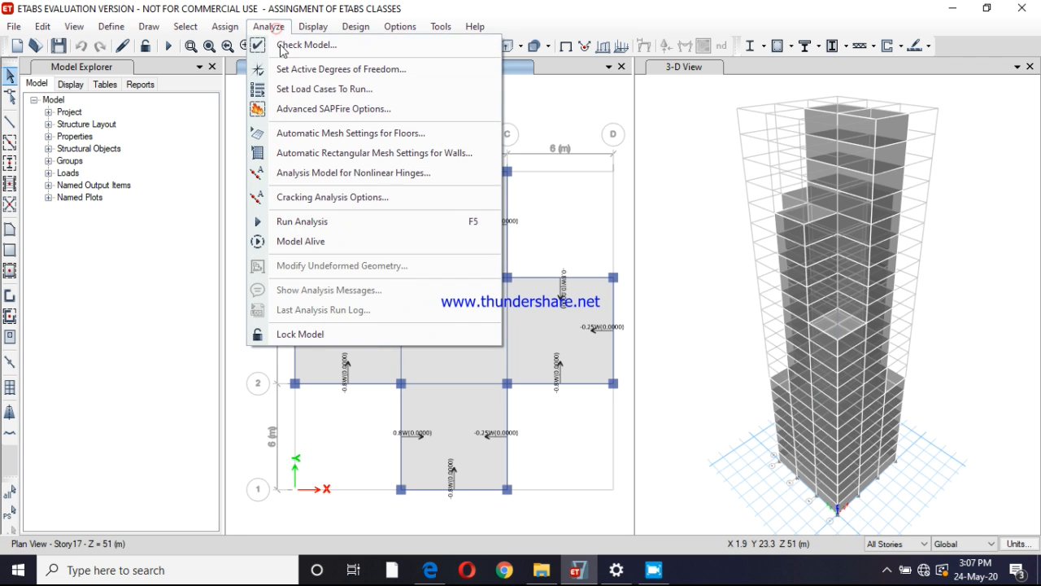
{"action": "left_click", "coordinate": [300, 223]}
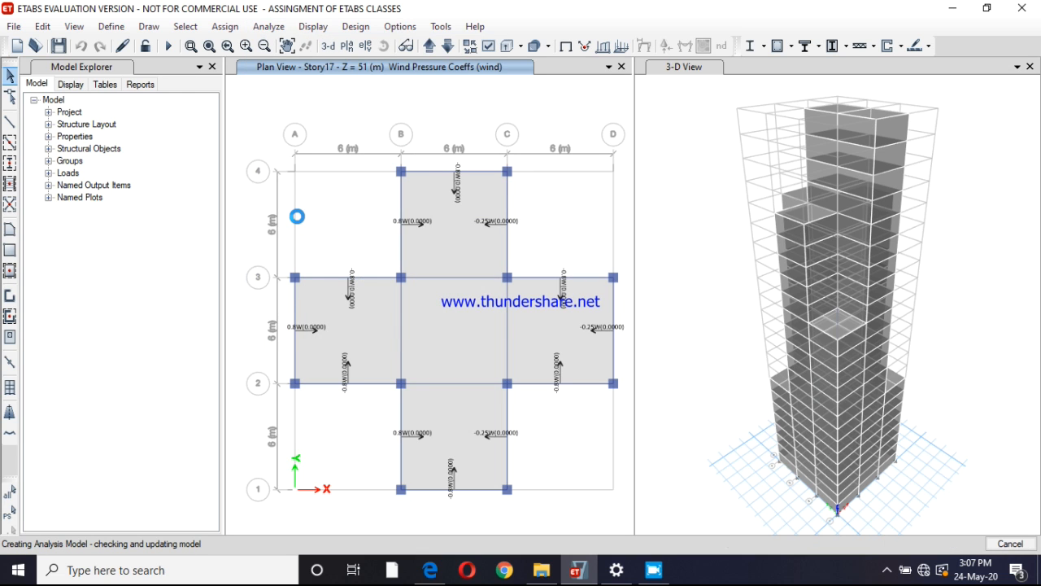
{"action": "left_click", "coordinate": [685, 70]}
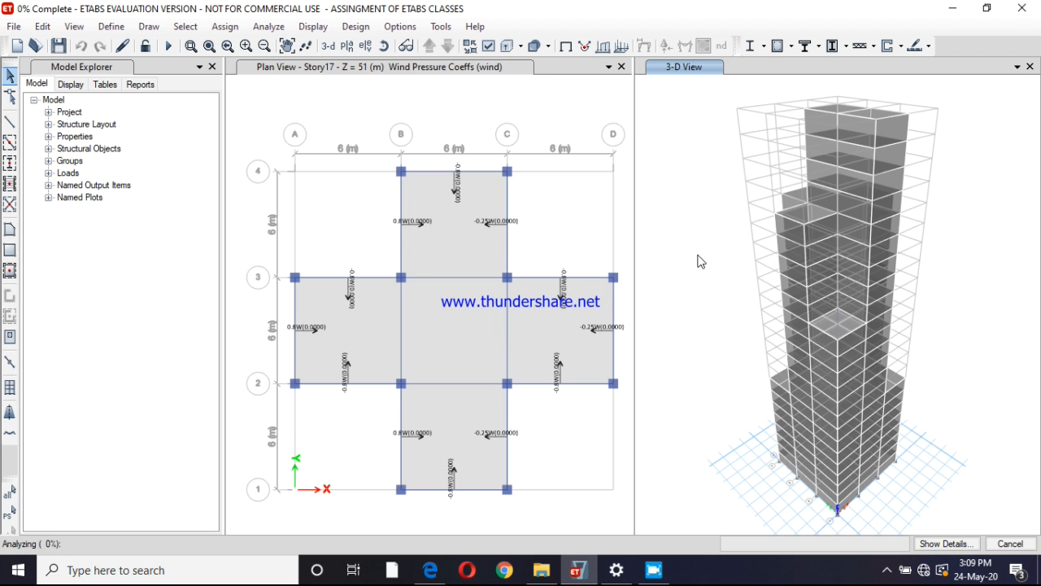
{"action": "left_click", "coordinate": [655, 571]}
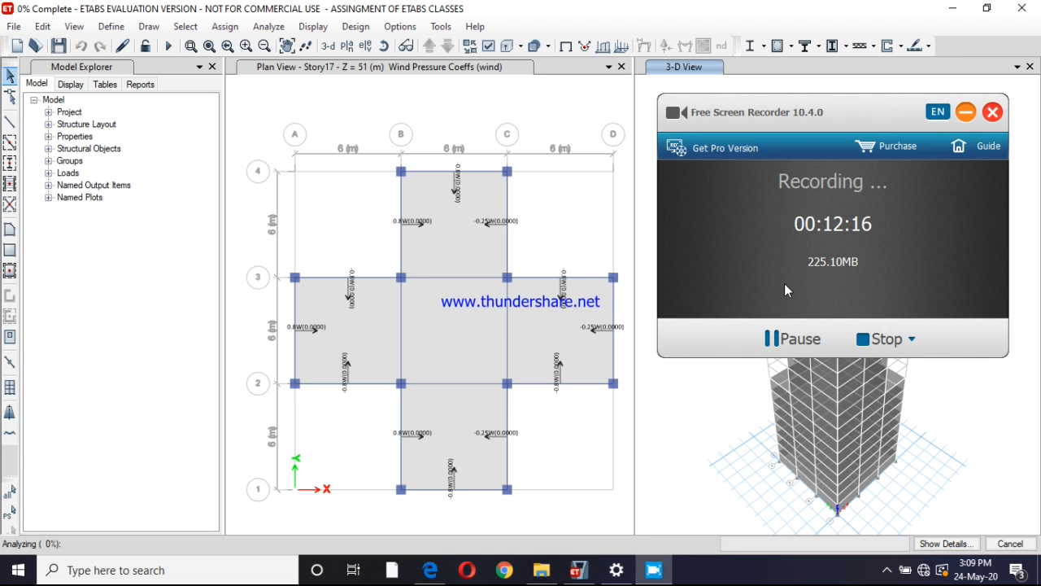
{"action": "left_click", "coordinate": [771, 340]}
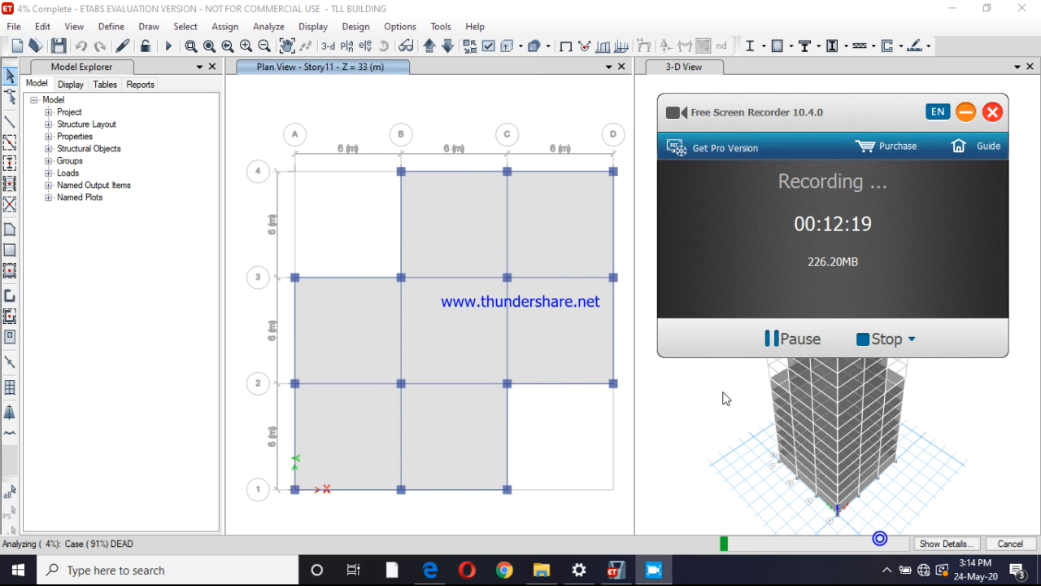
{"action": "left_click", "coordinate": [667, 435]}
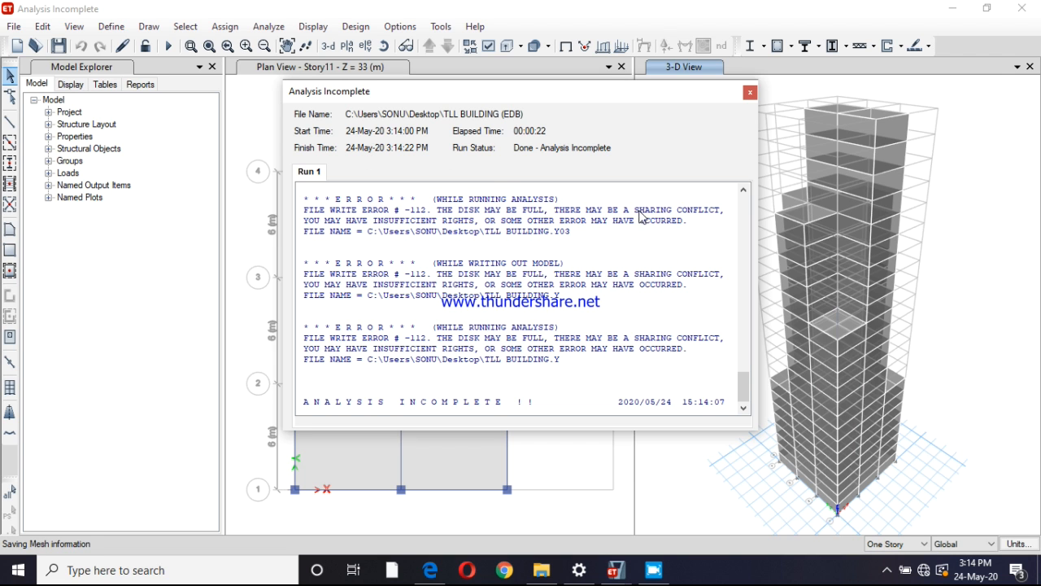
Read through the analysis run log, including the modal results and the error entries, and close it
{"action": "left_click", "coordinate": [742, 268]}
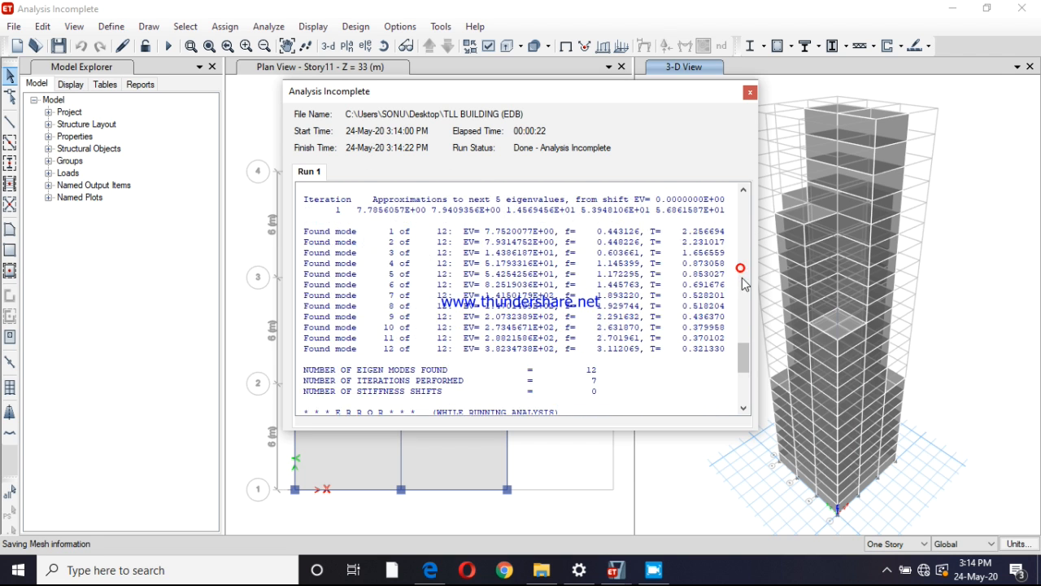
{"action": "left_click", "coordinate": [741, 269]}
{"action": "left_click", "coordinate": [744, 408]}
{"action": "left_click_drag", "start_coordinate": [743, 409], "coordinate": [745, 415]}
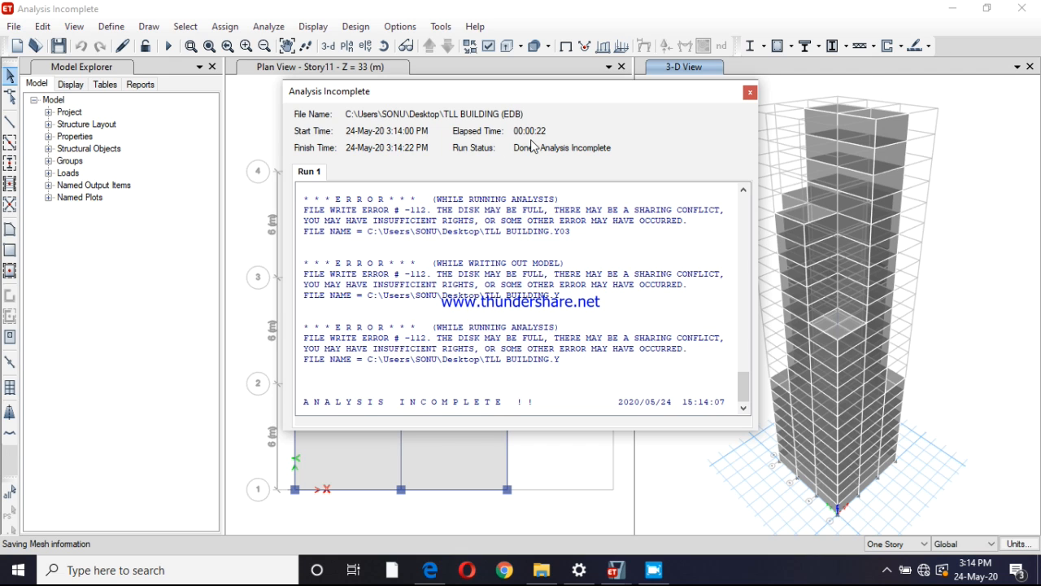
{"action": "left_click", "coordinate": [750, 93]}
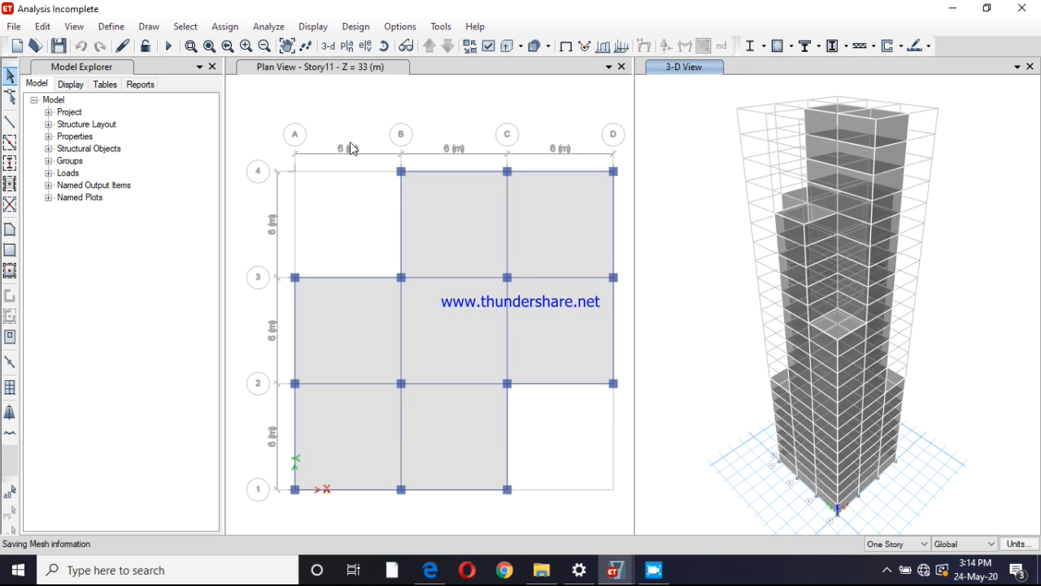
{"action": "left_click", "coordinate": [654, 569]}
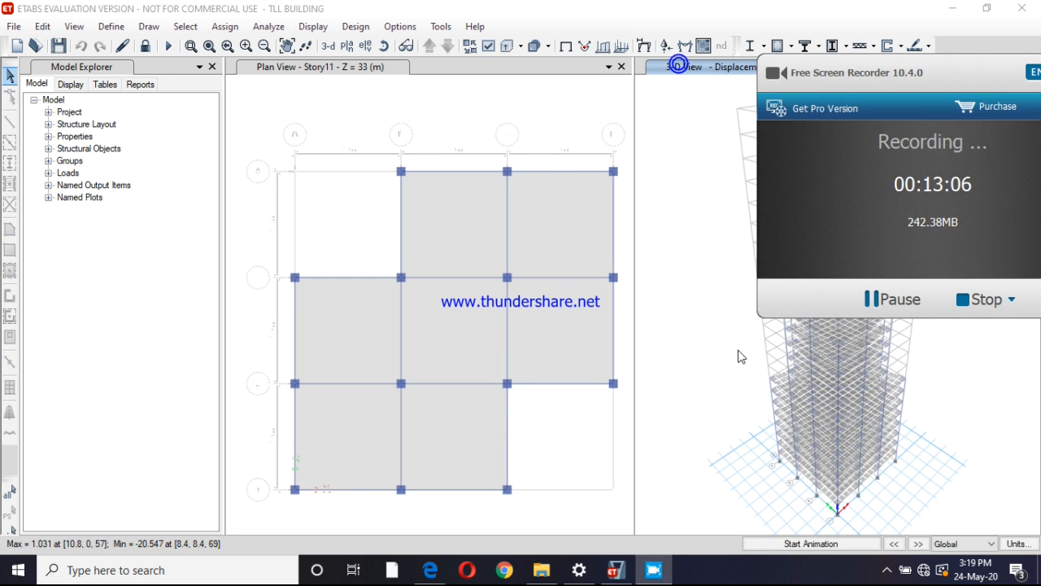
{"action": "left_click", "coordinate": [776, 335]}
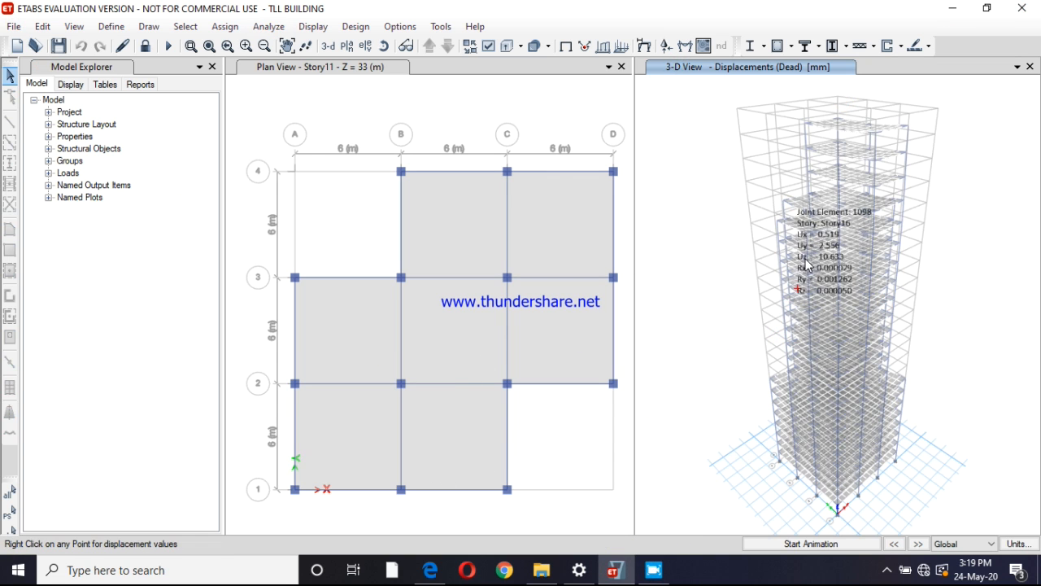
Start the concrete frame design/check on the analysed building
{"action": "mouse_move", "coordinate": [823, 298]}
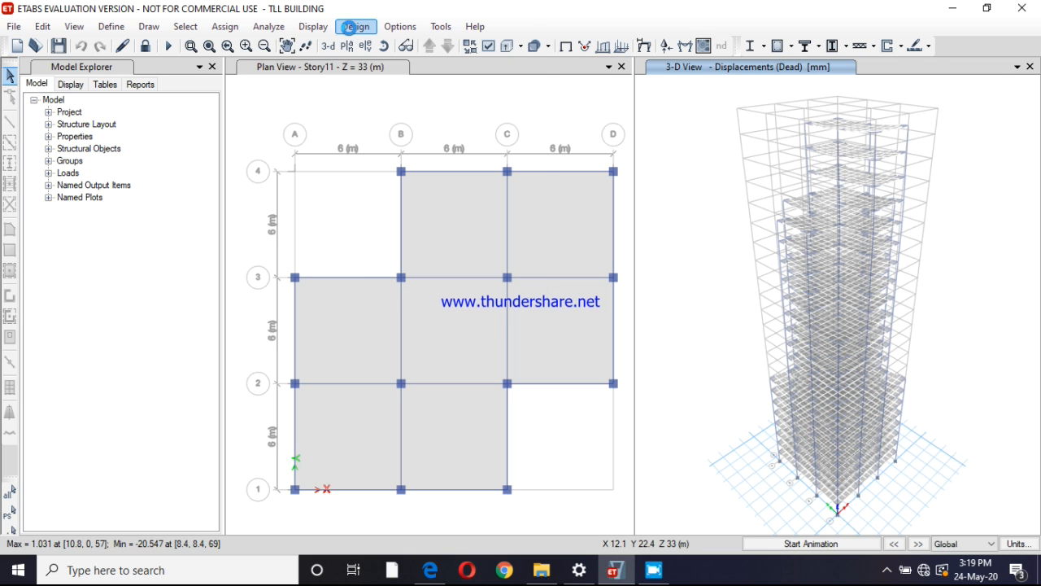
{"action": "left_click", "coordinate": [352, 29]}
{"action": "mouse_move", "coordinate": [376, 68]}
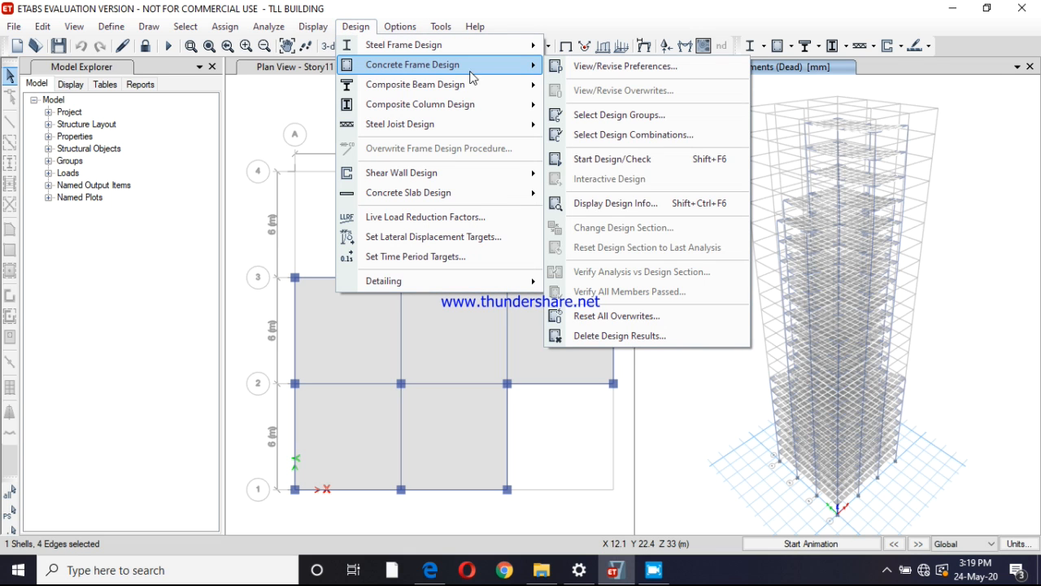
{"action": "left_click", "coordinate": [625, 162]}
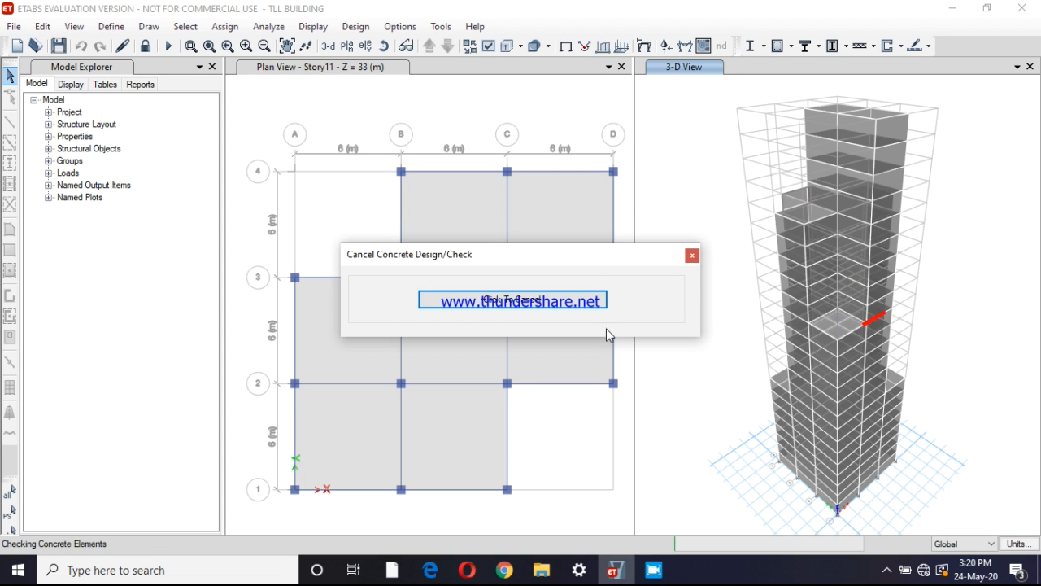
{"action": "mouse_move", "coordinate": [654, 569]}
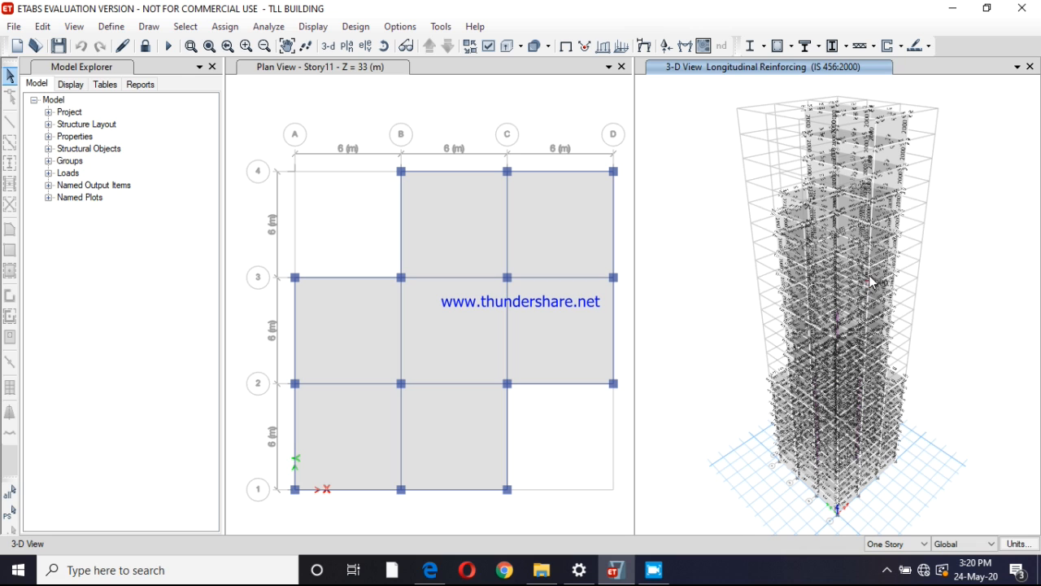
Select three frame members at the upper setback corner in the 3-D longitudinal reinforcing view
{"action": "left_click", "coordinate": [783, 214]}
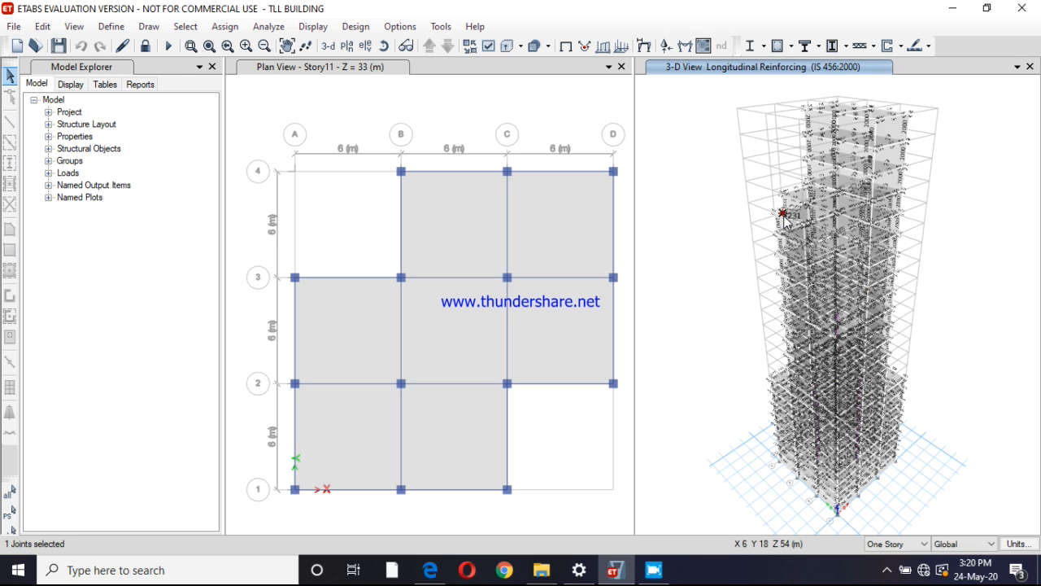
{"action": "left_click", "coordinate": [783, 213]}
{"action": "left_click", "coordinate": [786, 216]}
{"action": "left_click", "coordinate": [786, 200]}
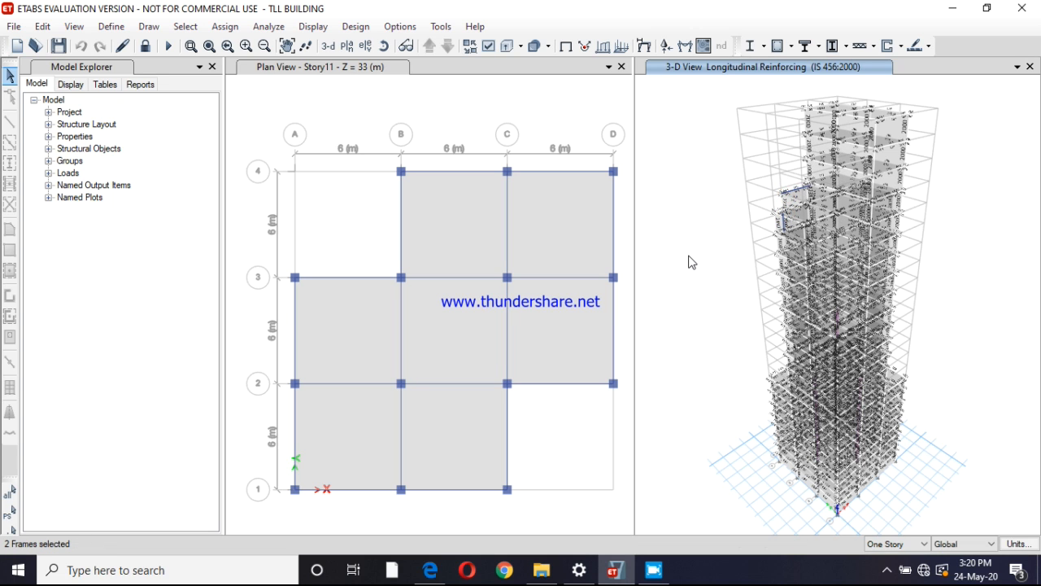
{"action": "left_click", "coordinate": [784, 201]}
Verify whether all concrete frame members passed the design check and have any failing members selected
{"action": "left_click", "coordinate": [358, 29]}
{"action": "mouse_move", "coordinate": [382, 68]}
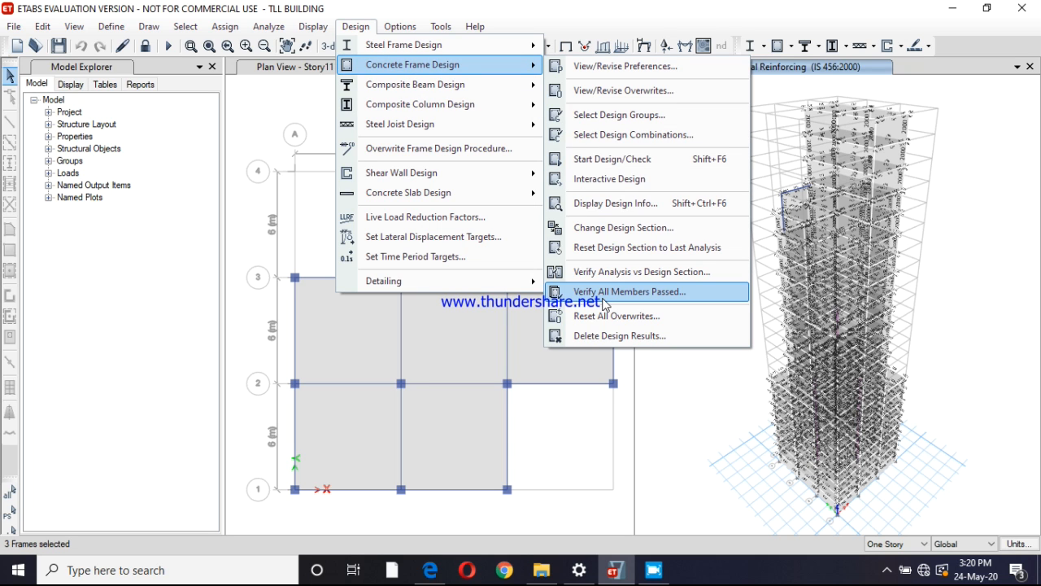
{"action": "left_click", "coordinate": [604, 301]}
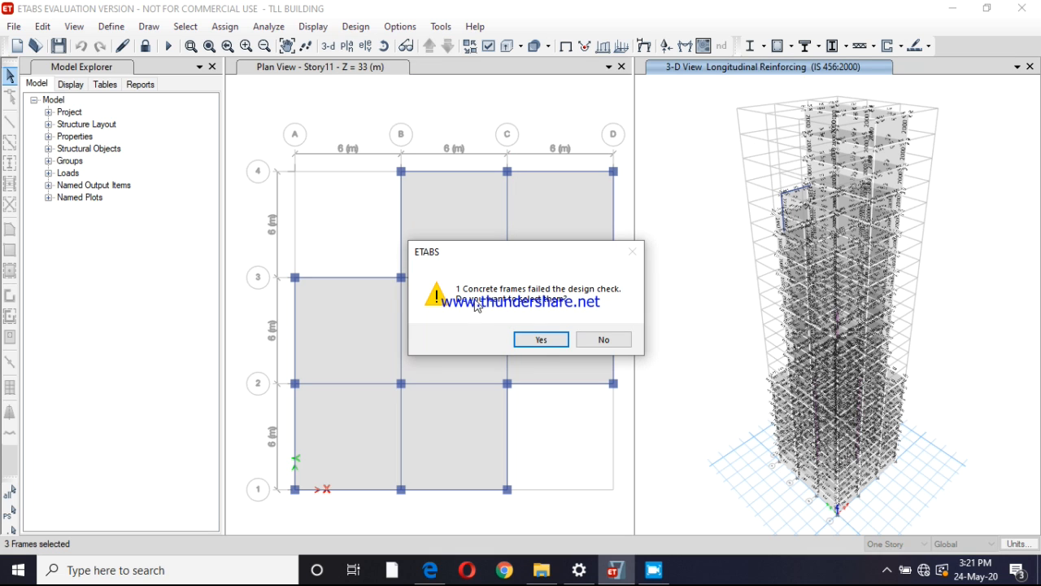
{"action": "left_click", "coordinate": [551, 340]}
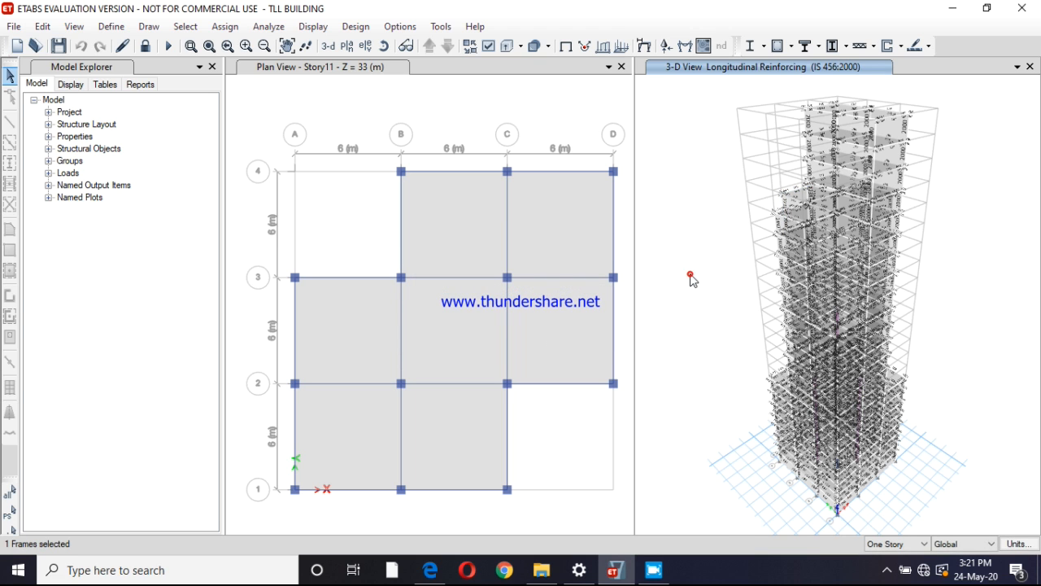
{"action": "left_click", "coordinate": [355, 27]}
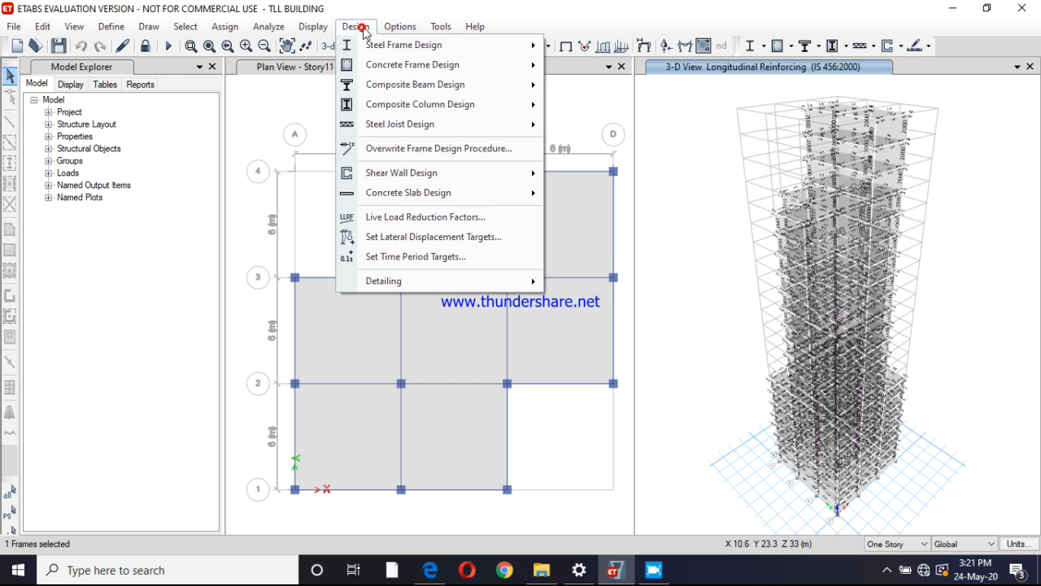
{"action": "left_click", "coordinate": [681, 274]}
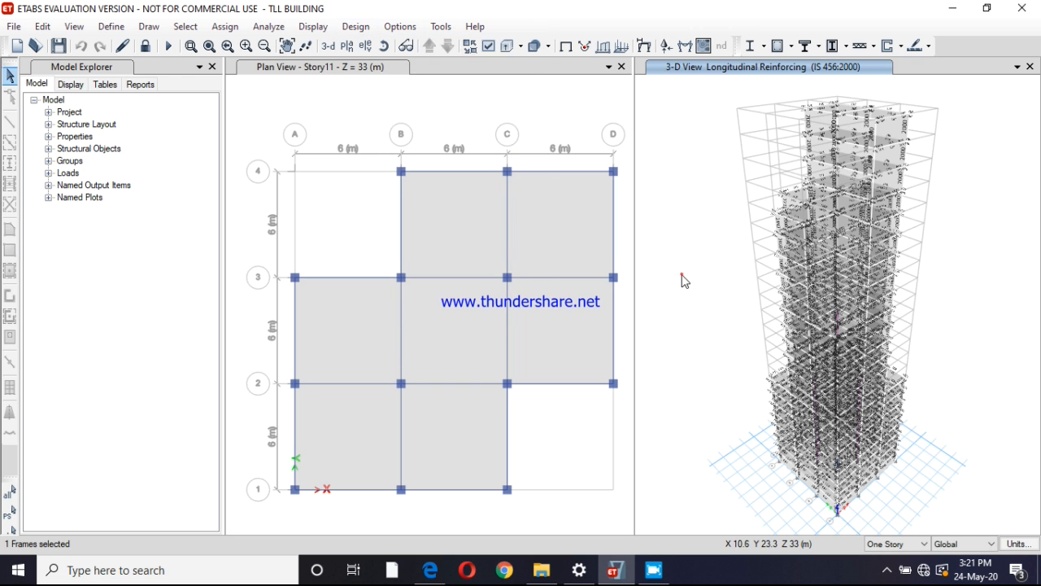
{"action": "left_click", "coordinate": [654, 570]}
{"action": "left_click", "coordinate": [887, 301]}
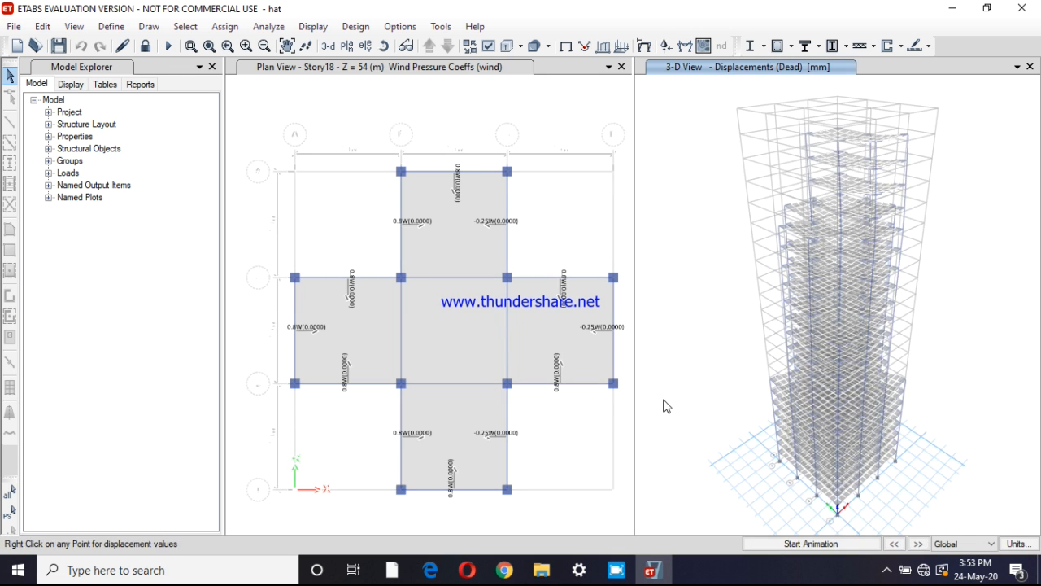
Run the concrete frame design/check again, agreeing each time to reiterate analysis and design for frames whose analysis and design sections differ
{"action": "mouse_move", "coordinate": [803, 238]}
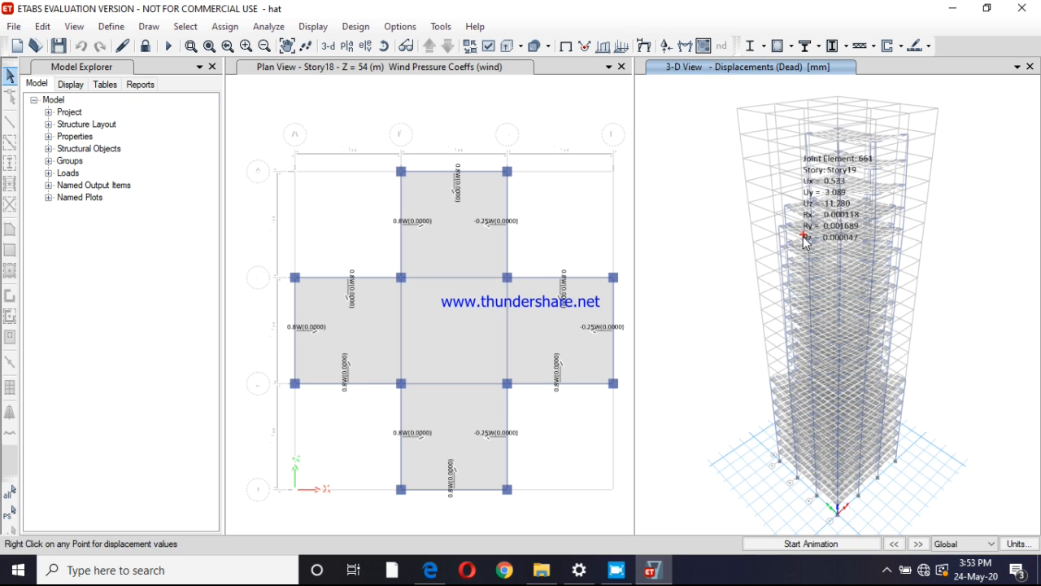
{"action": "left_click", "coordinate": [356, 27]}
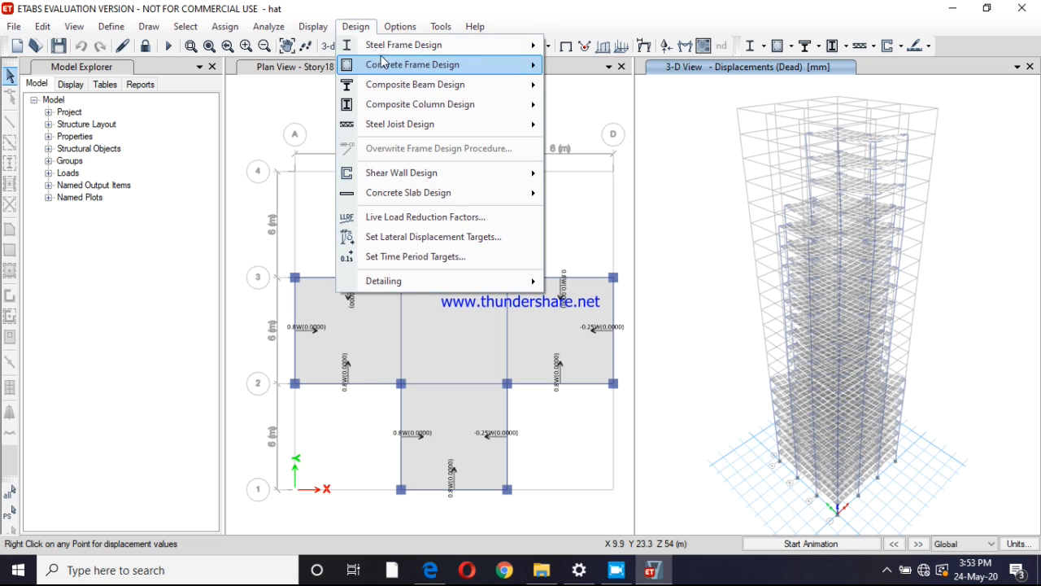
{"action": "mouse_move", "coordinate": [504, 71]}
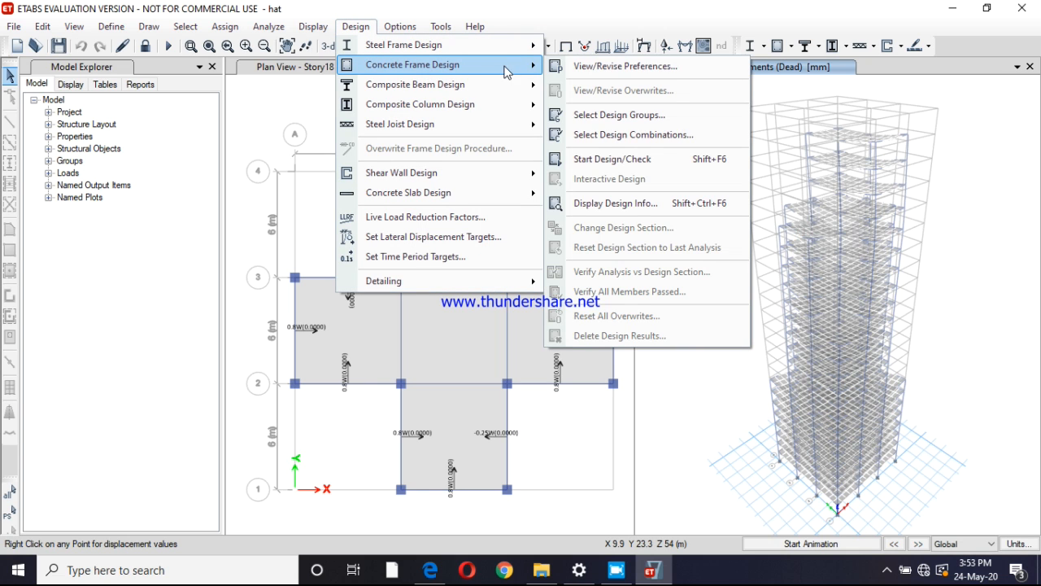
{"action": "left_click", "coordinate": [616, 161]}
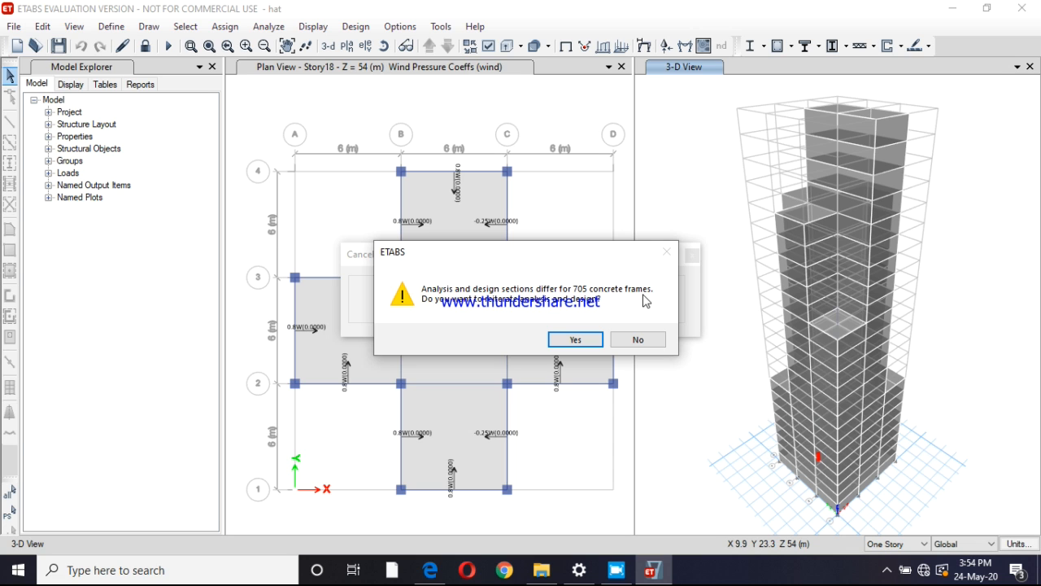
{"action": "left_click", "coordinate": [572, 340]}
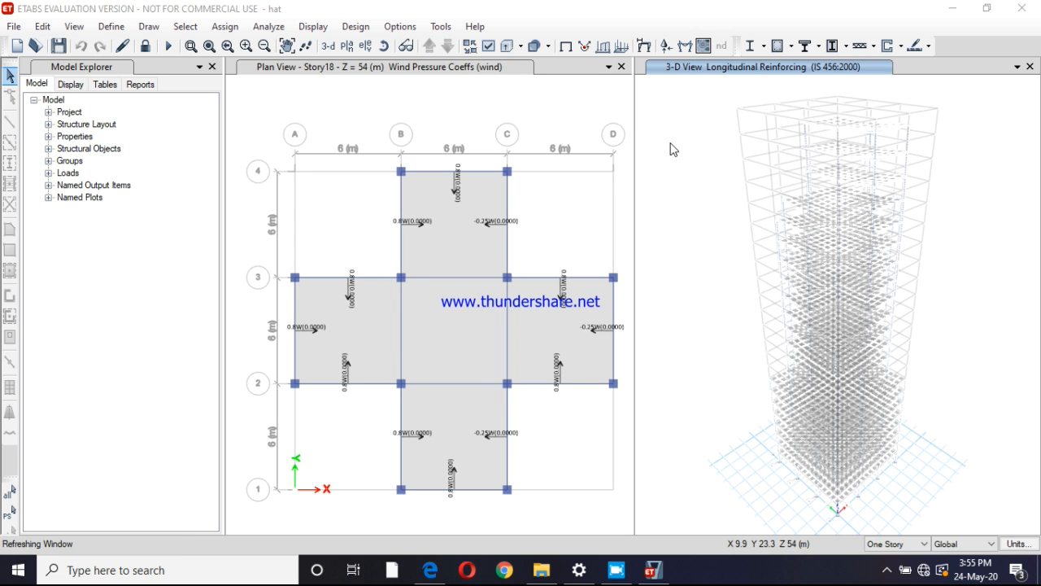
{"action": "left_click", "coordinate": [506, 47]}
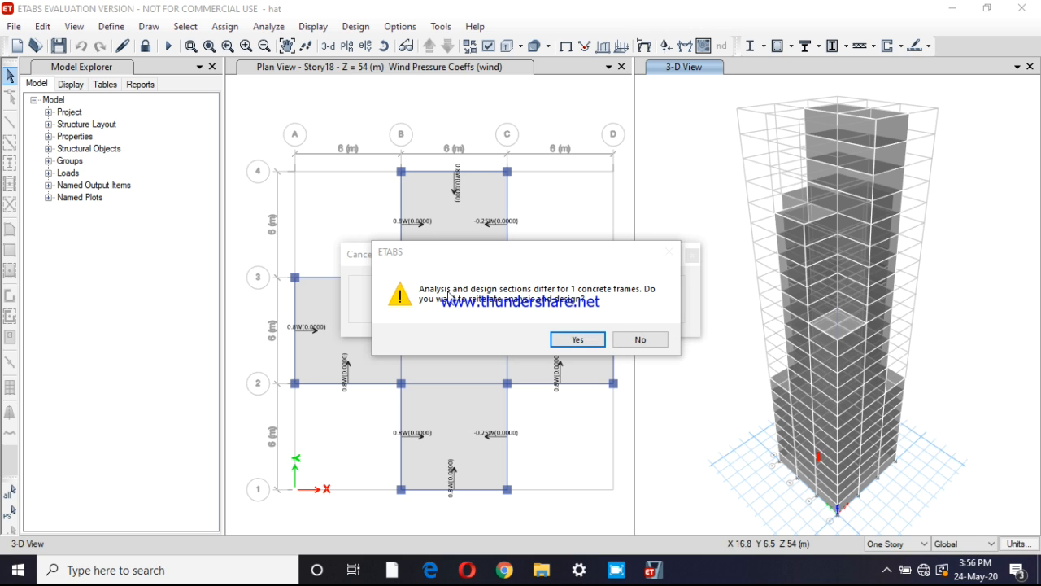
{"action": "left_click", "coordinate": [574, 340]}
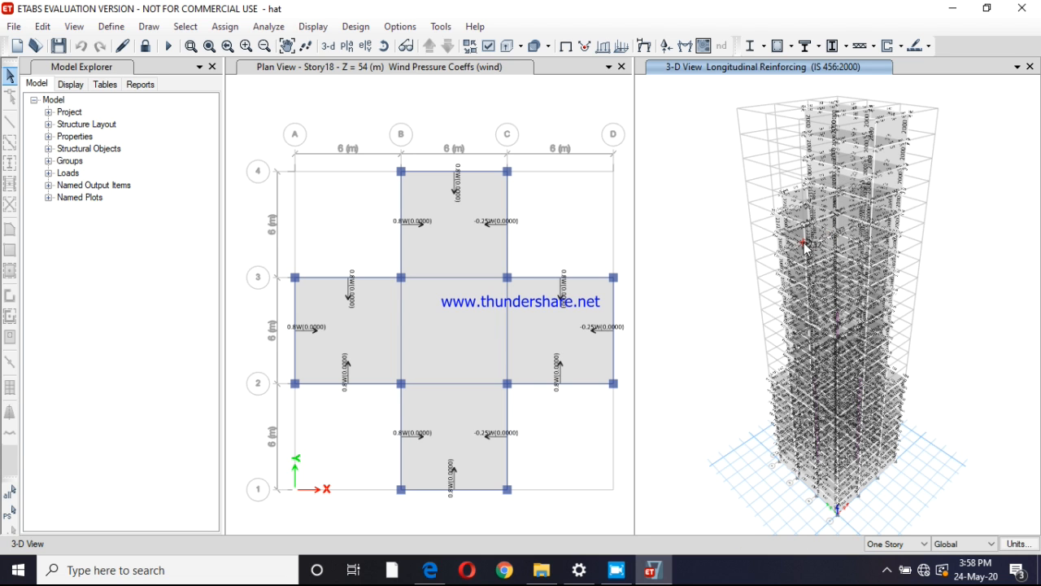
Verify whether all concrete frame members pass the repeated design check and dismiss the result message
{"action": "mouse_move", "coordinate": [801, 299]}
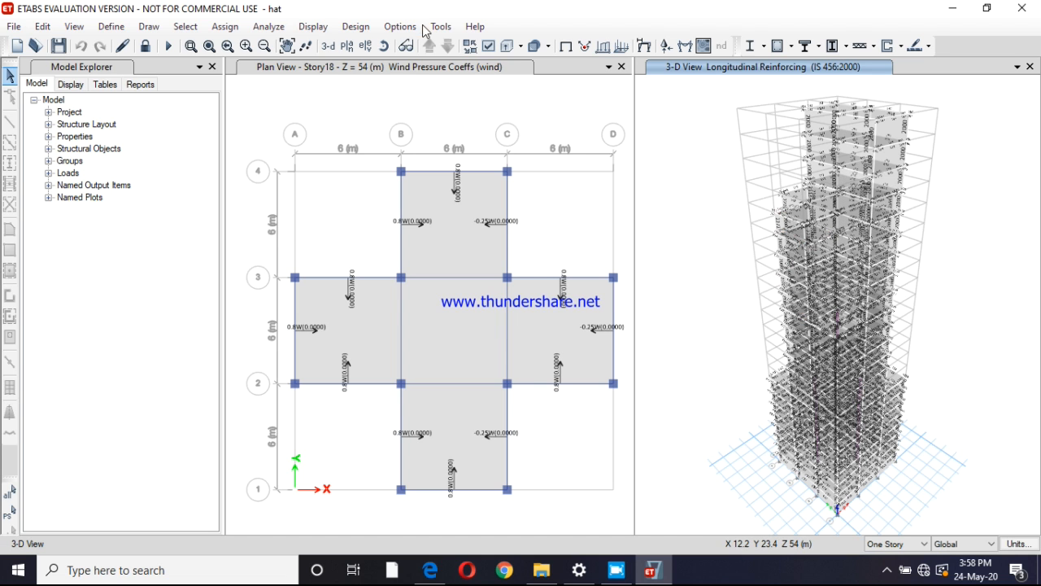
{"action": "left_click", "coordinate": [367, 30]}
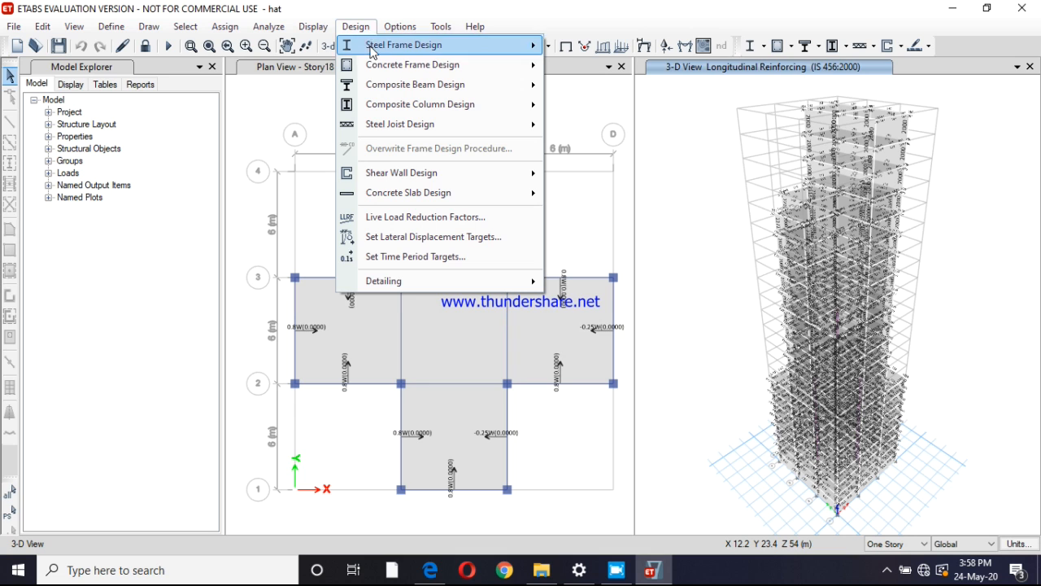
{"action": "mouse_move", "coordinate": [480, 71]}
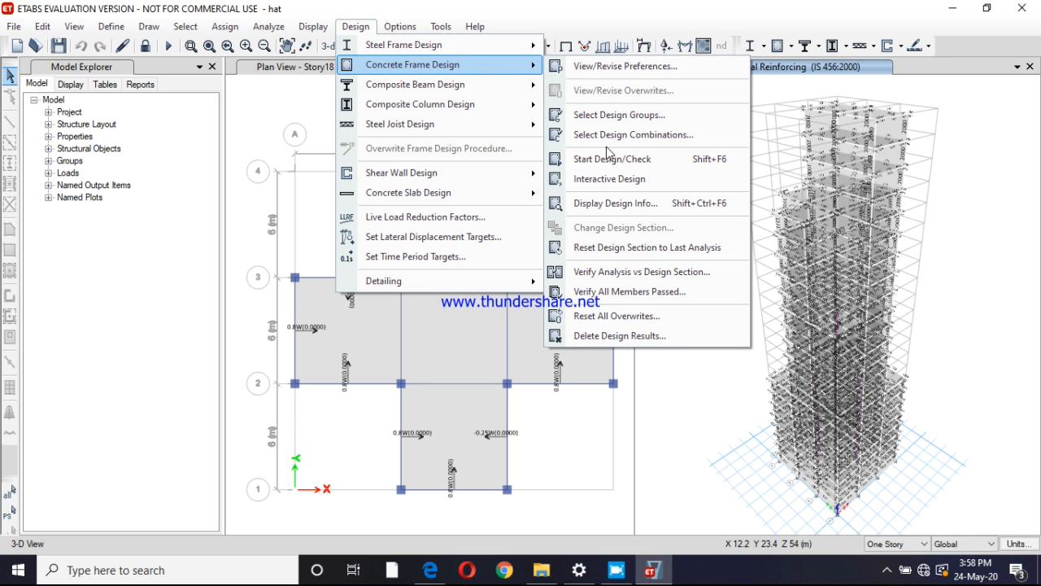
{"action": "left_click", "coordinate": [605, 294]}
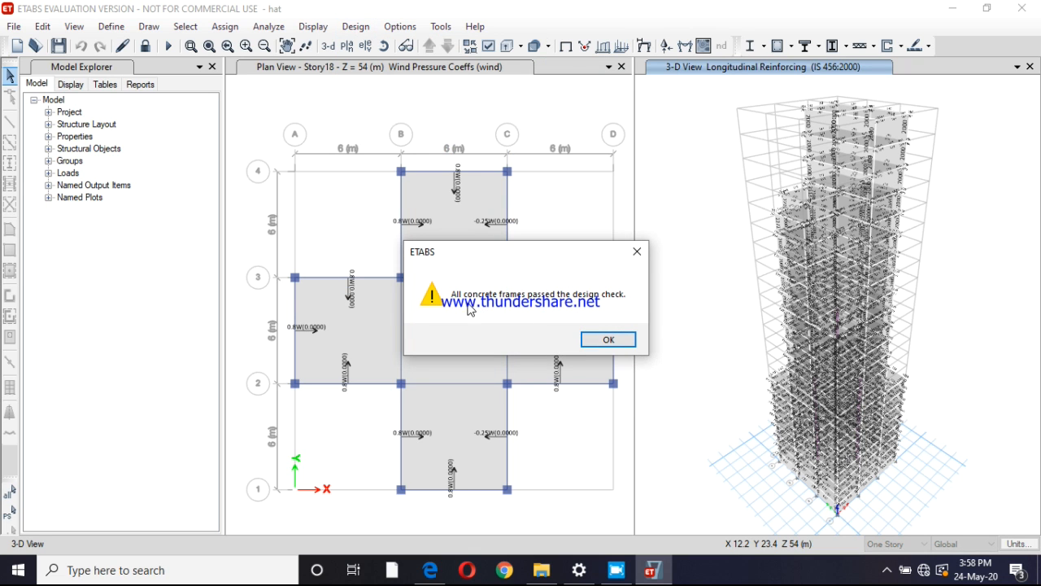
{"action": "left_click", "coordinate": [608, 340]}
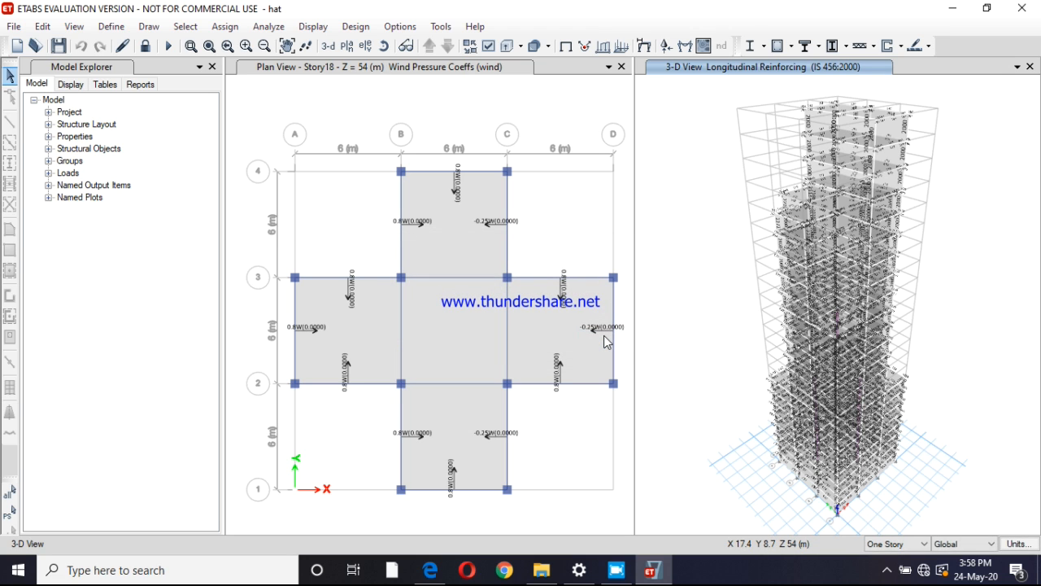